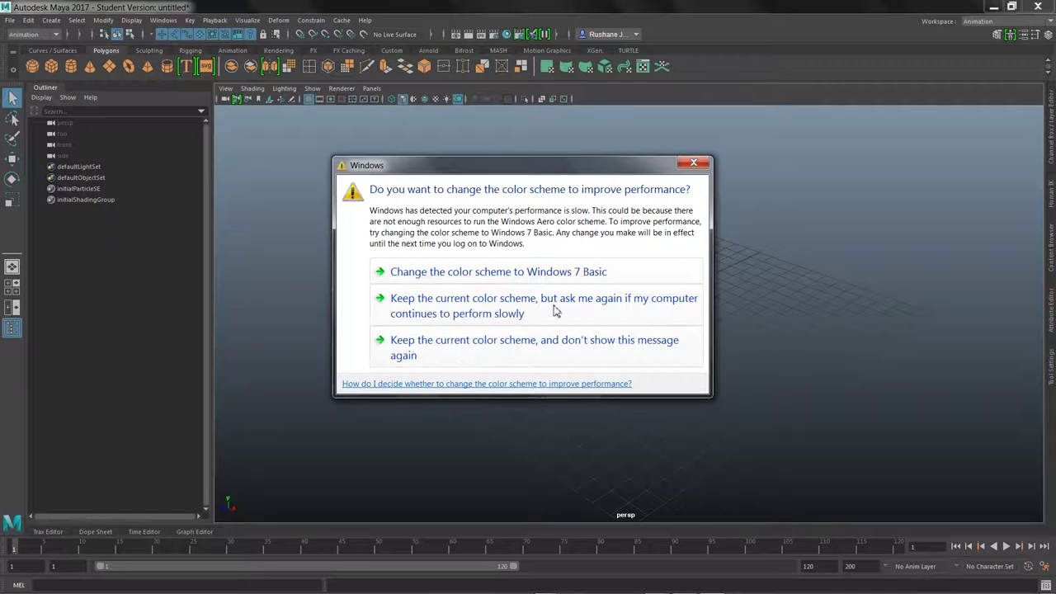
- Keep the current Windows colour scheme and stop its performance warning from showing again
left_click(547, 345)
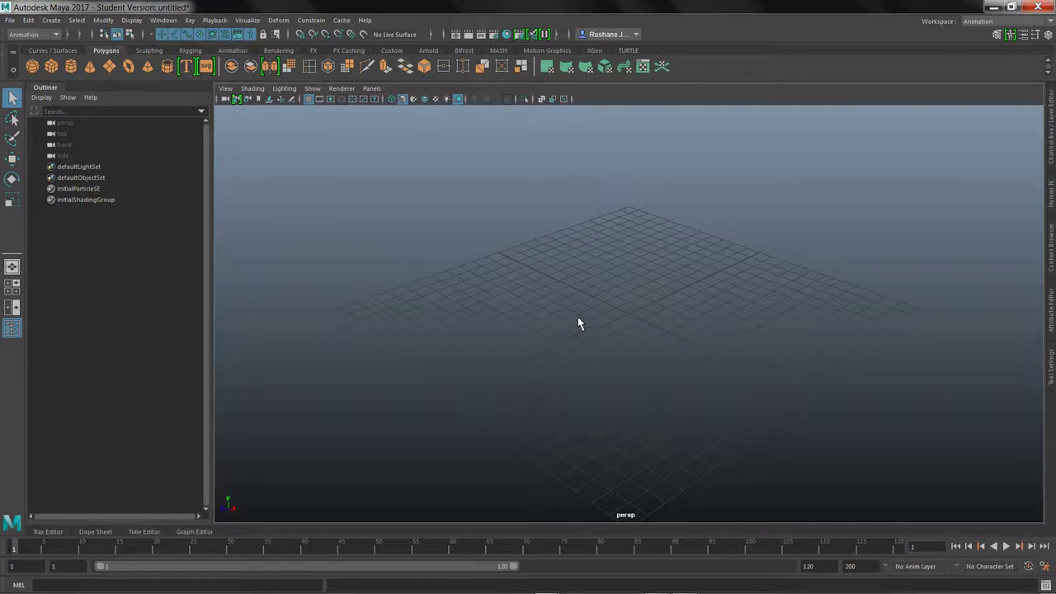
left_click(10, 20)
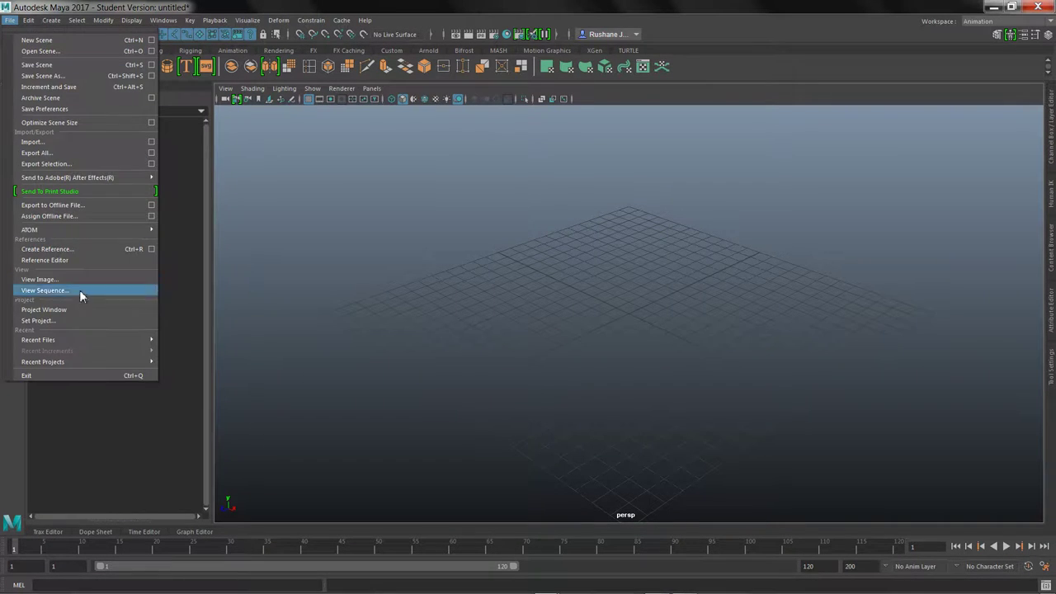
- Set Maya Things\Class 1\week 2 as the project and create its default workspace
left_click(64, 319)
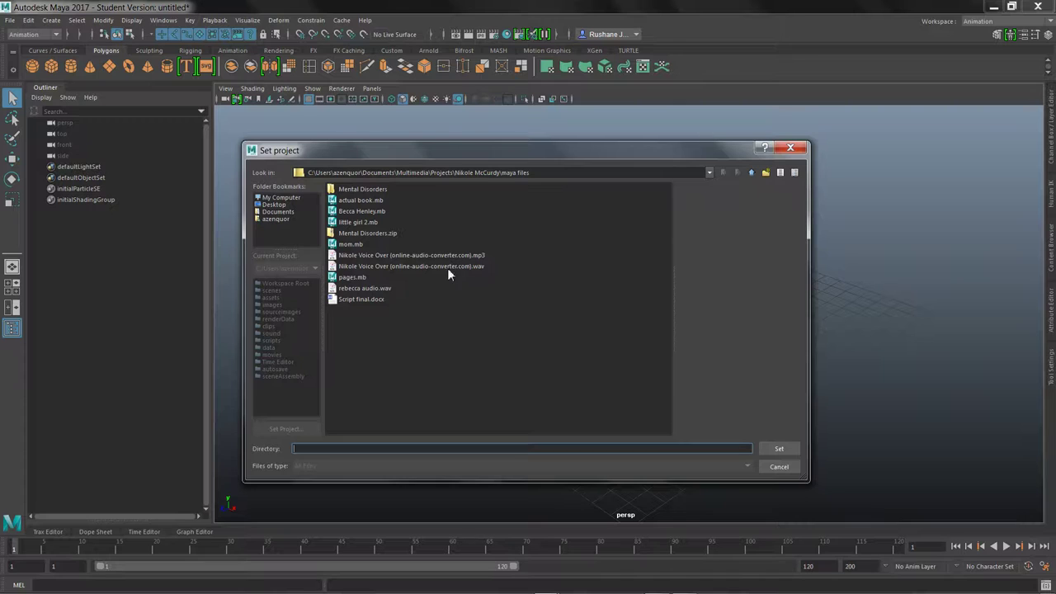
left_click(279, 212)
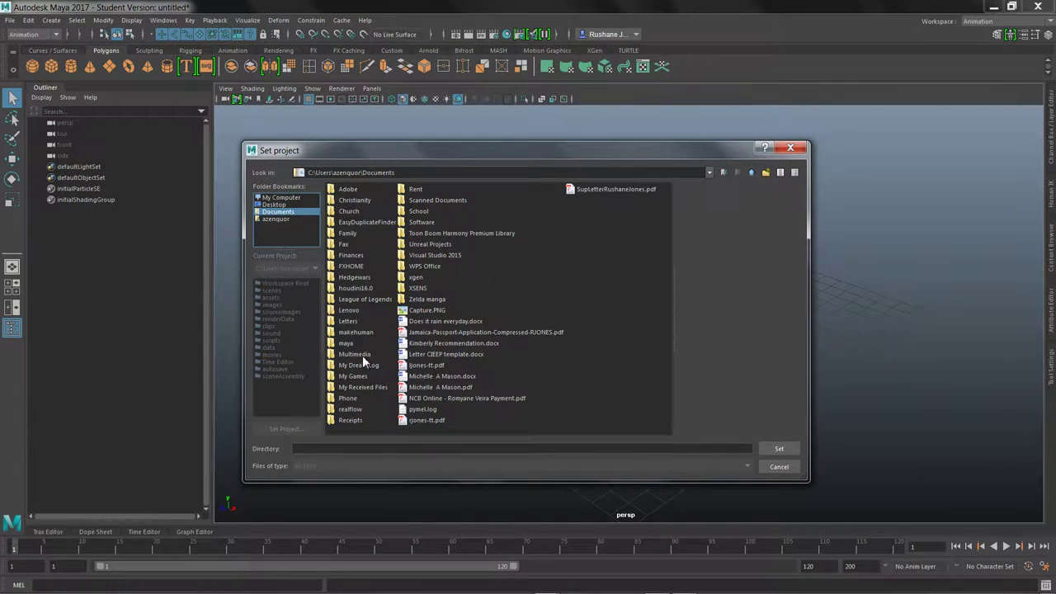
double_click(420, 211)
left_click(420, 211)
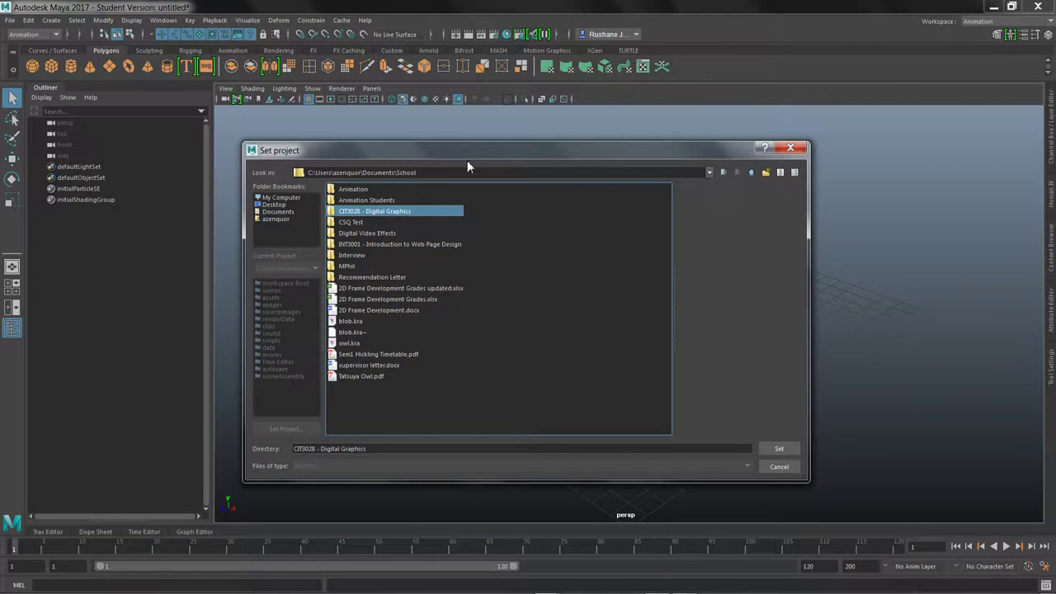
double_click(363, 190)
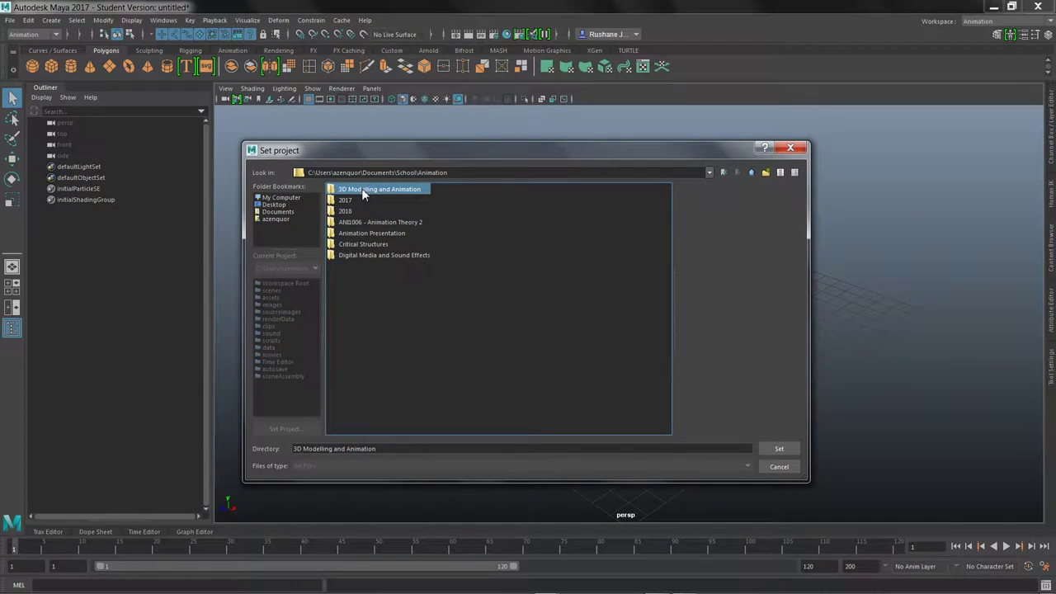
double_click(363, 190)
double_click(359, 200)
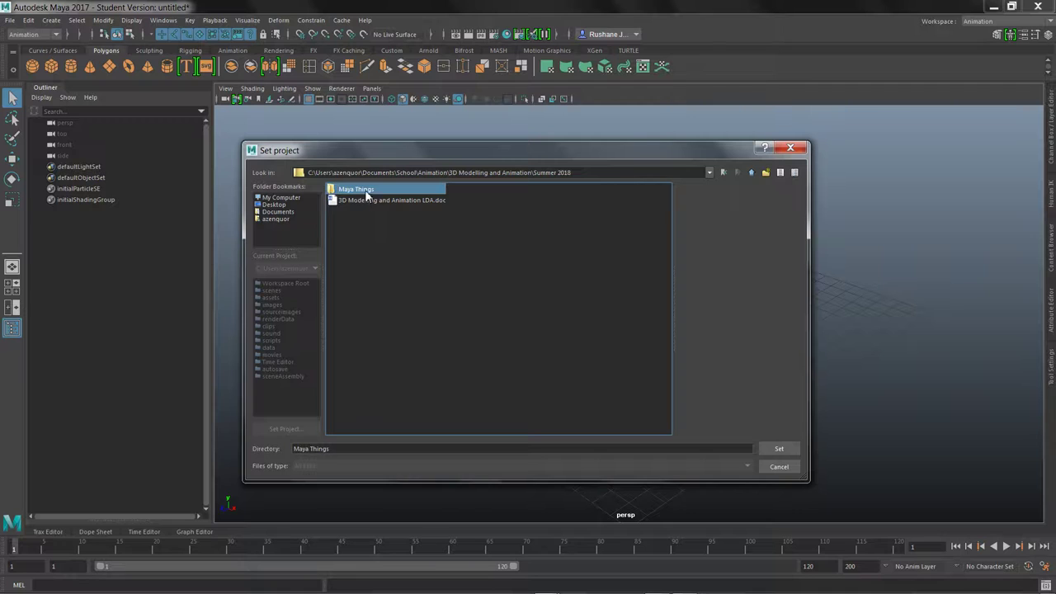
double_click(363, 190)
double_click(351, 190)
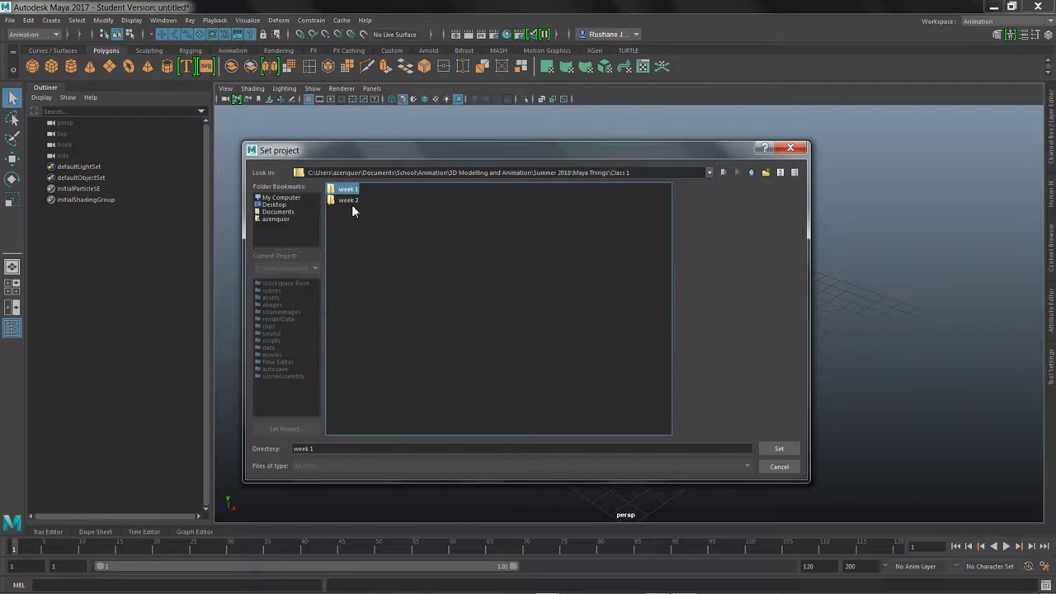
double_click(351, 204)
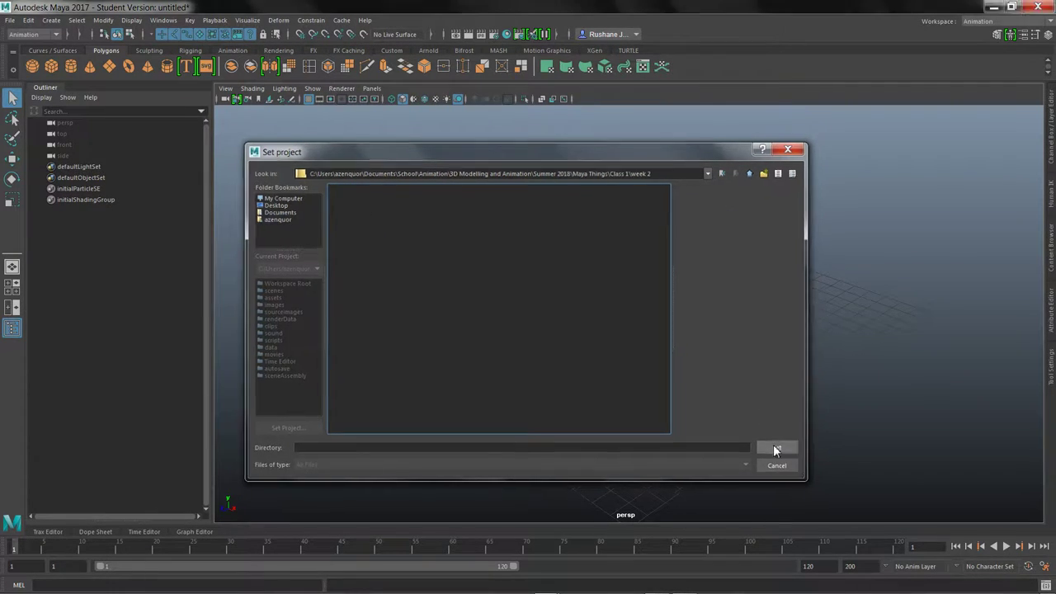
left_click(776, 448)
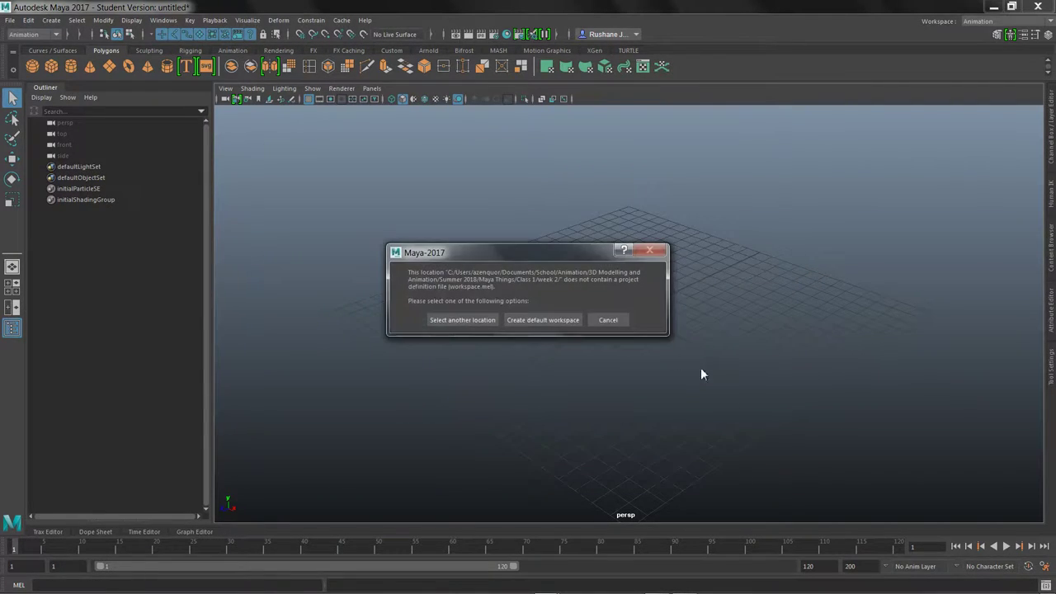
left_click(534, 319)
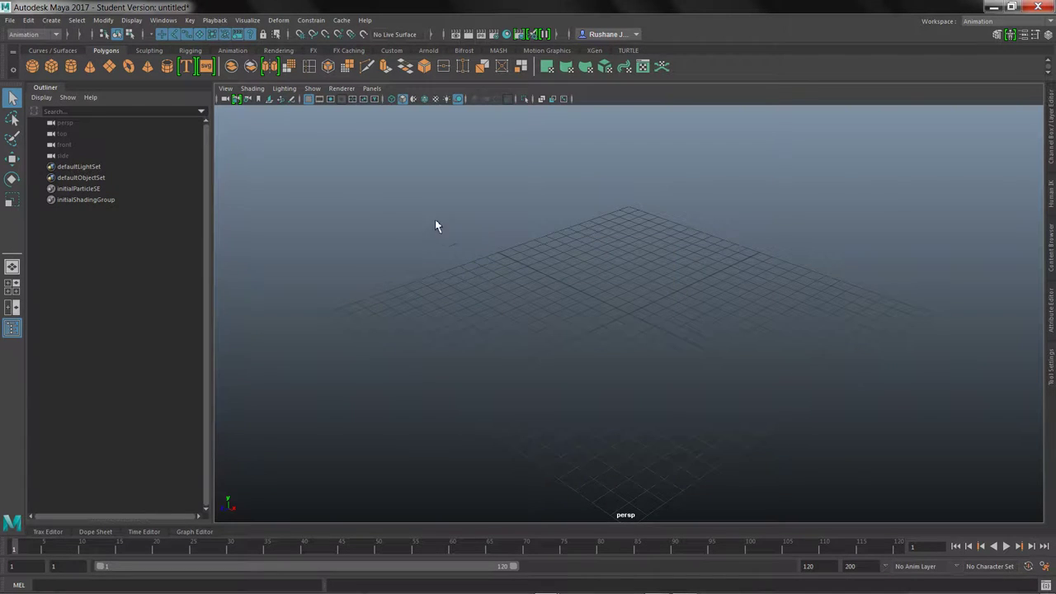
- Review the week 2 project's folder locations in the Project Window and accept them
left_click(9, 20)
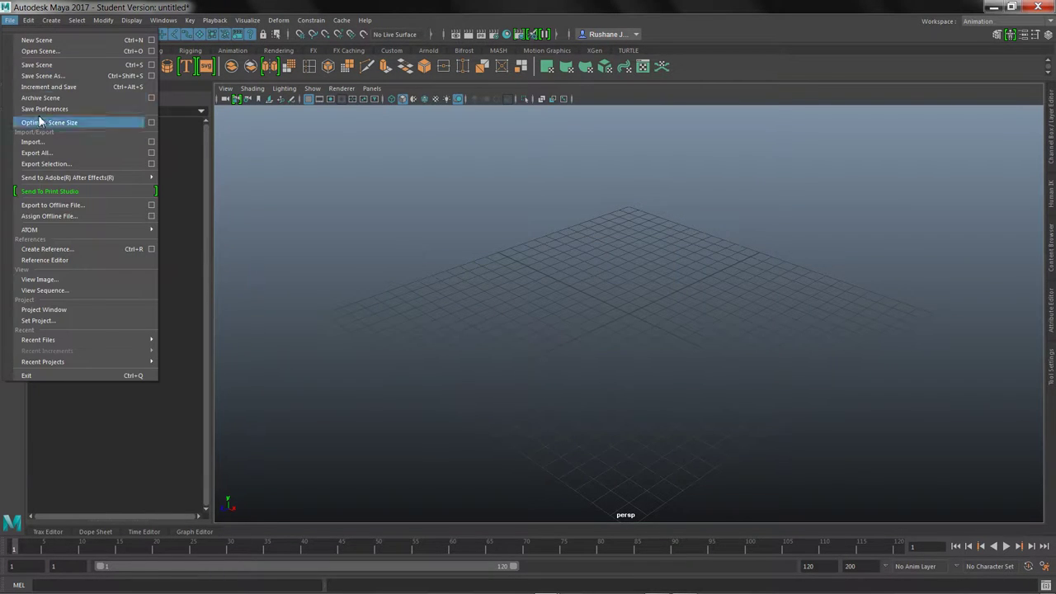
left_click(72, 308)
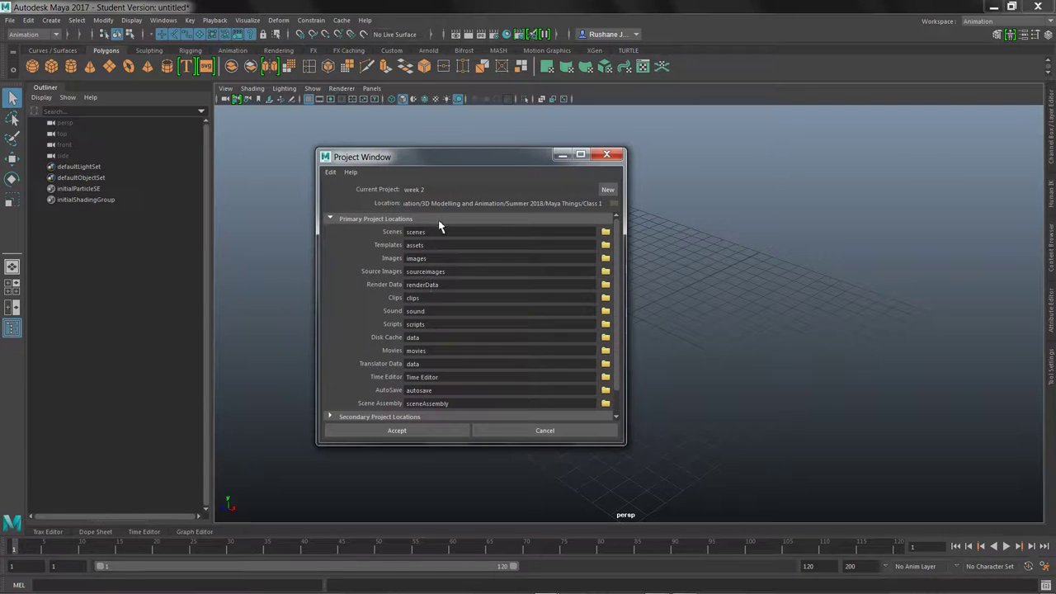
left_click(417, 430)
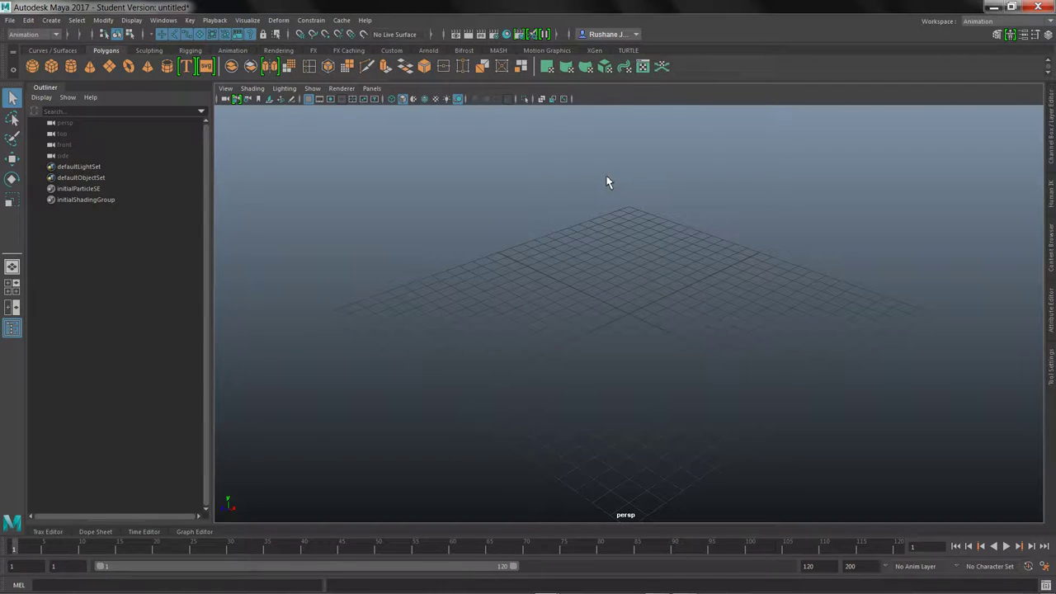
- Switch to the Modeling - Standard workspace and shrink the bottom panel
left_click(990, 21)
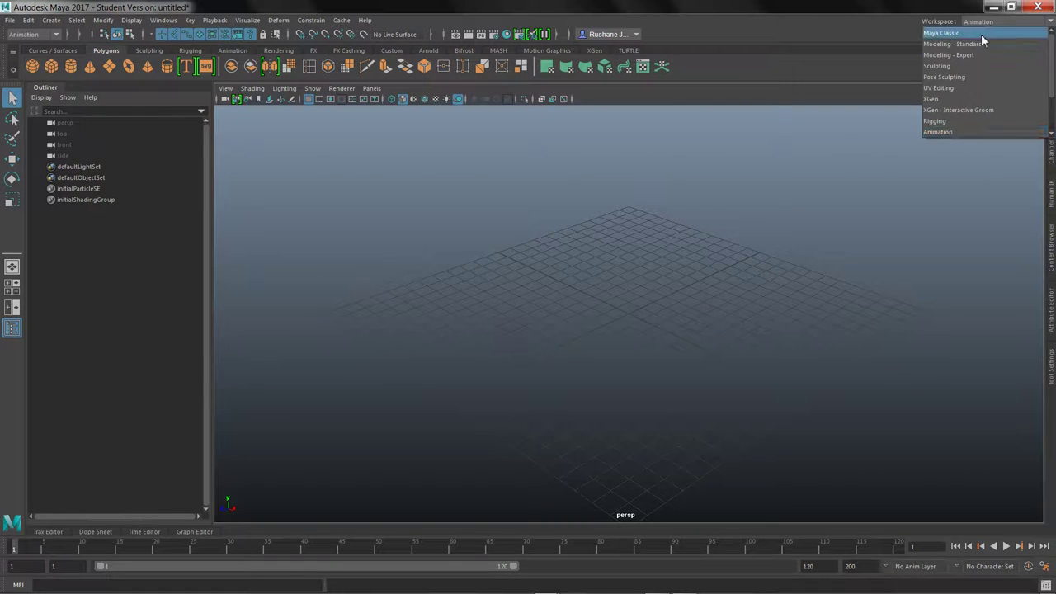
left_click(967, 44)
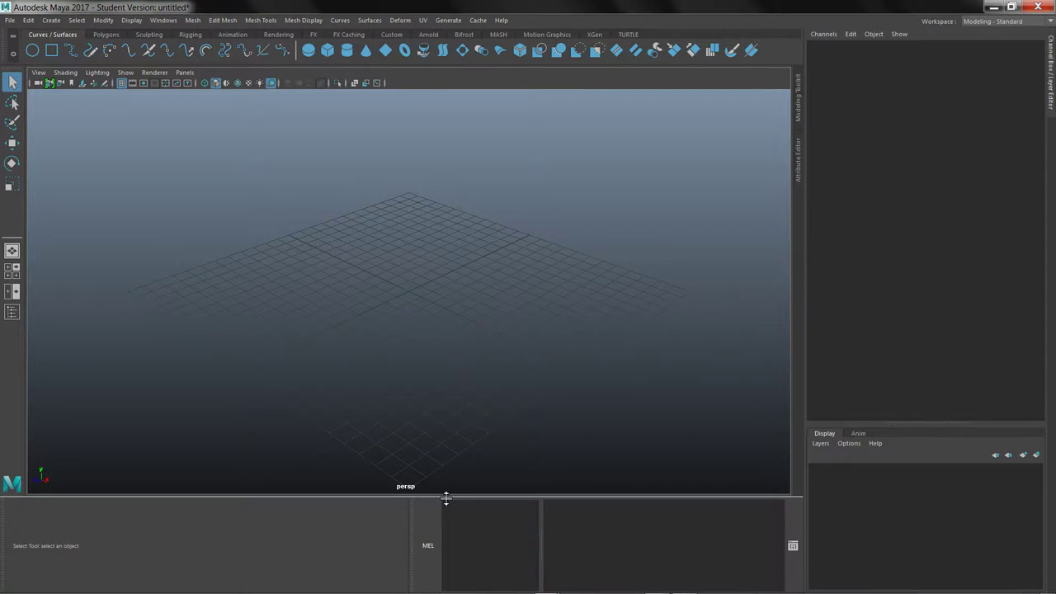
left_click_drag(452, 507, 462, 570)
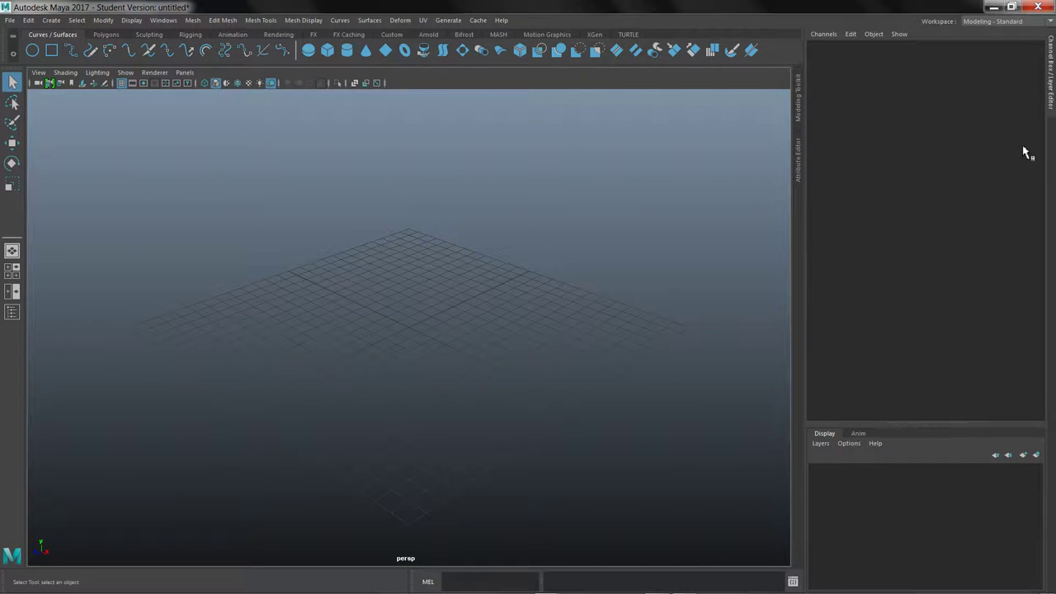
- Switch to the Maya Classic workspace and drag the Channel Box splitter to widen the viewport
left_click(975, 23)
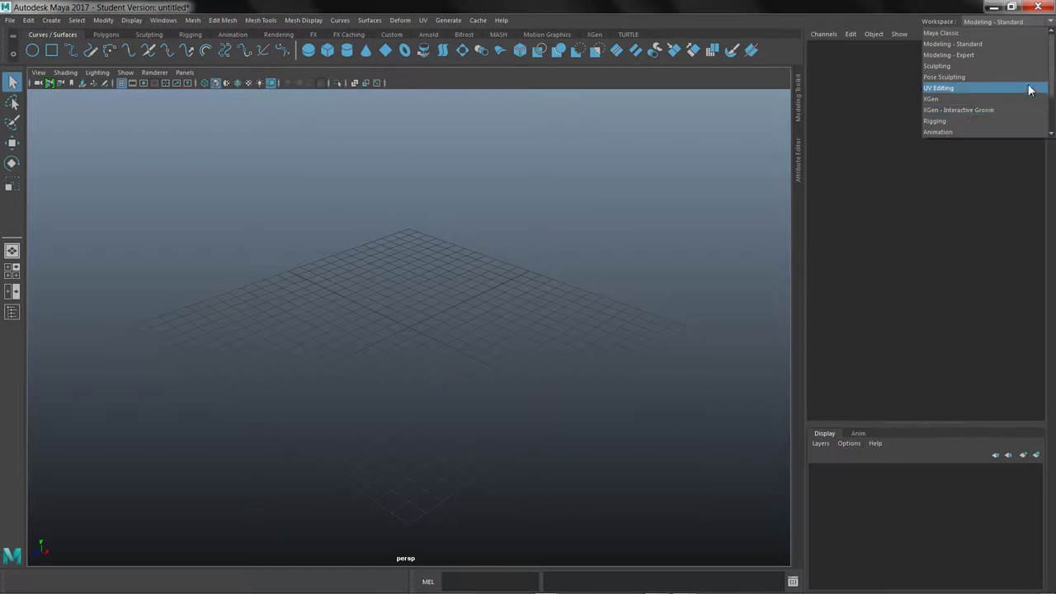
scroll(948, 66, "down", 2)
scroll(948, 33, "up", 1)
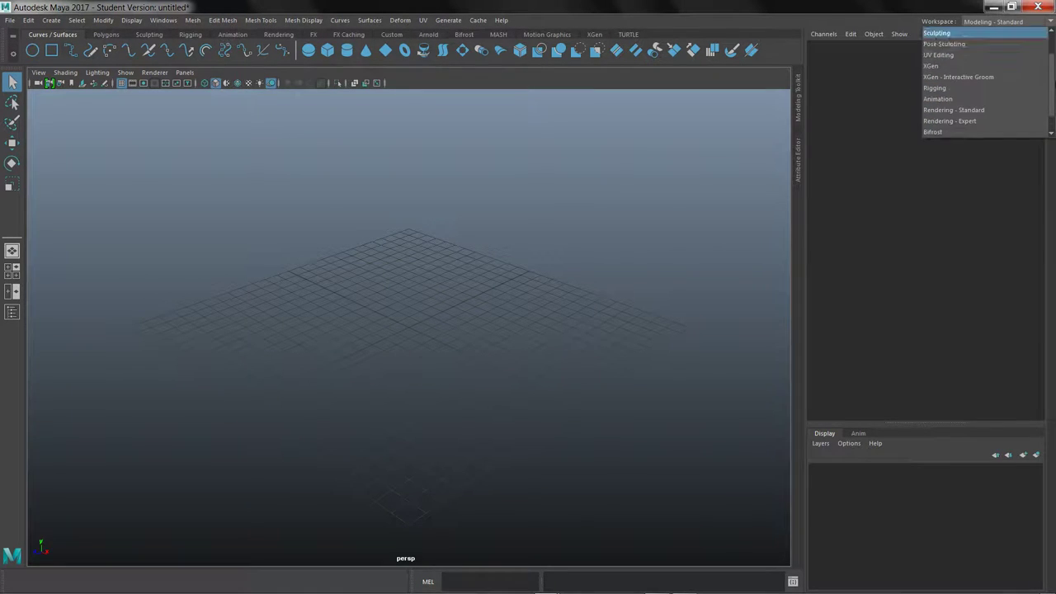
scroll(962, 38, "up", 3)
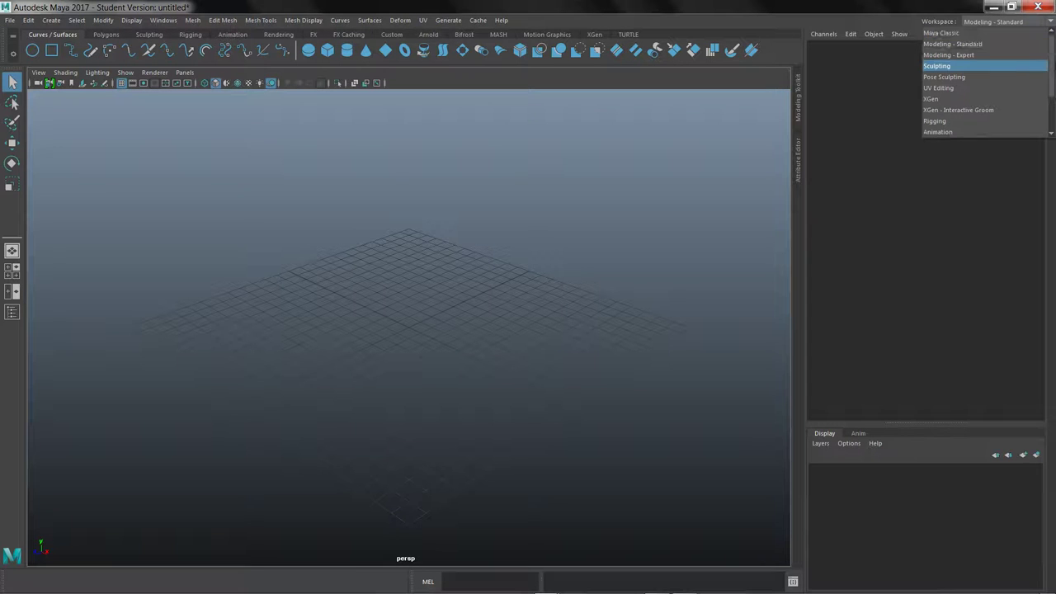
left_click(959, 36)
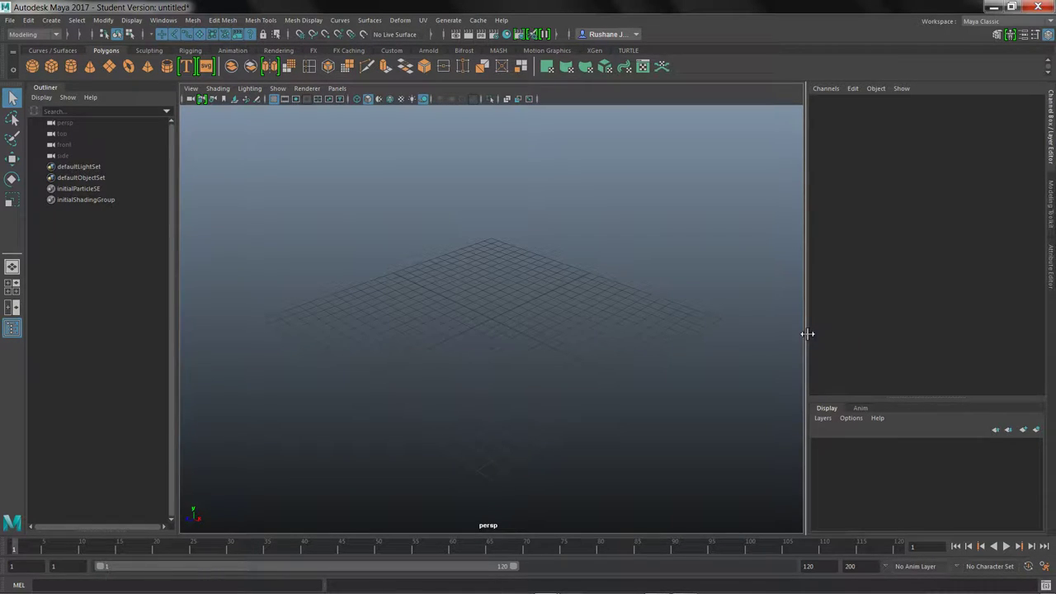
left_click_drag(808, 332, 908, 330)
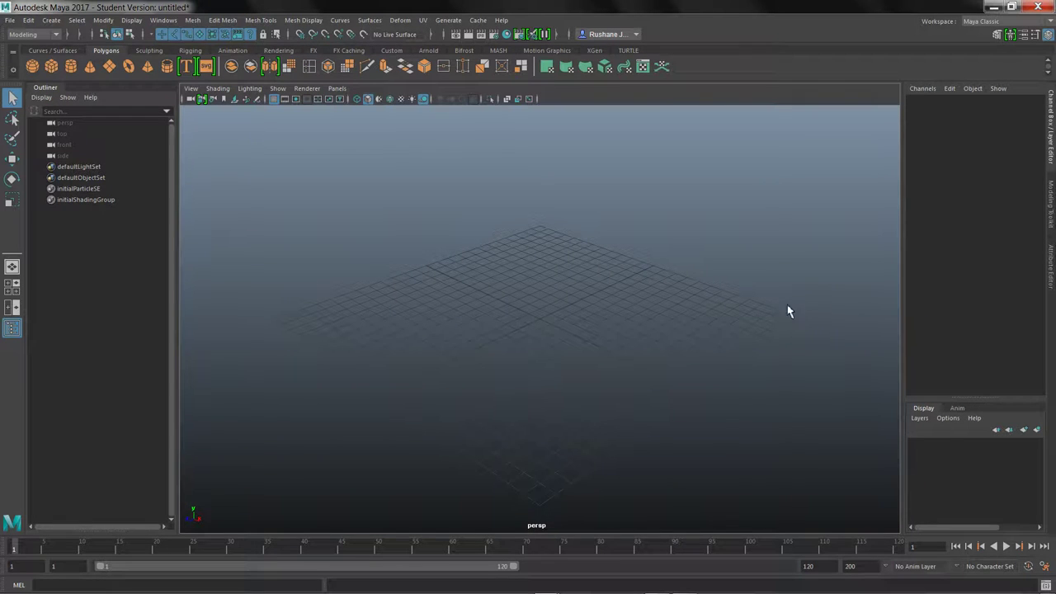
scroll(688, 358, "up", 3)
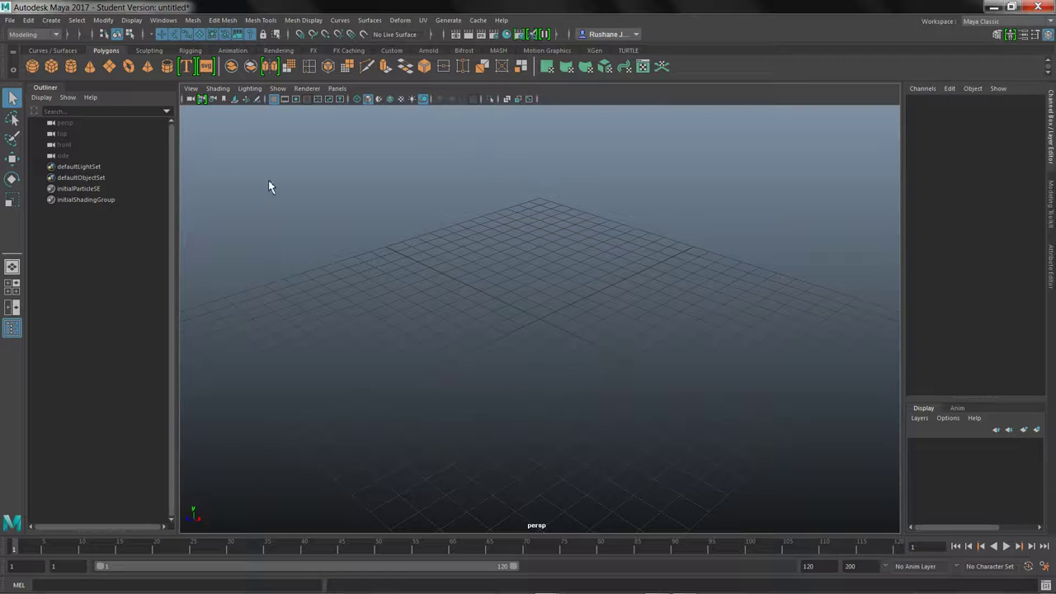
- Create a polygon plane at the origin
left_click(112, 71)
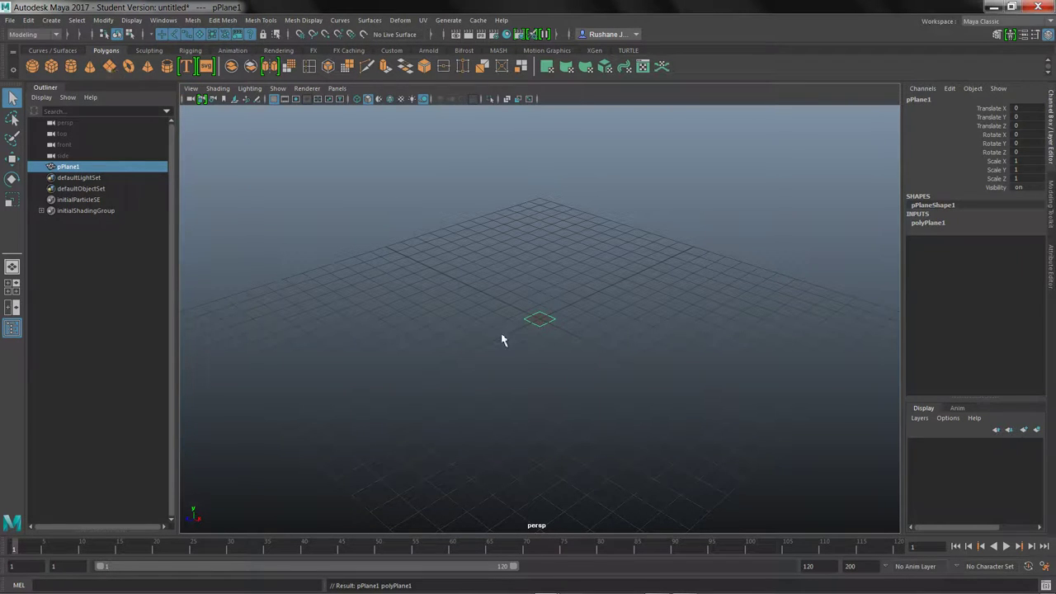
scroll(599, 363, "up", 3)
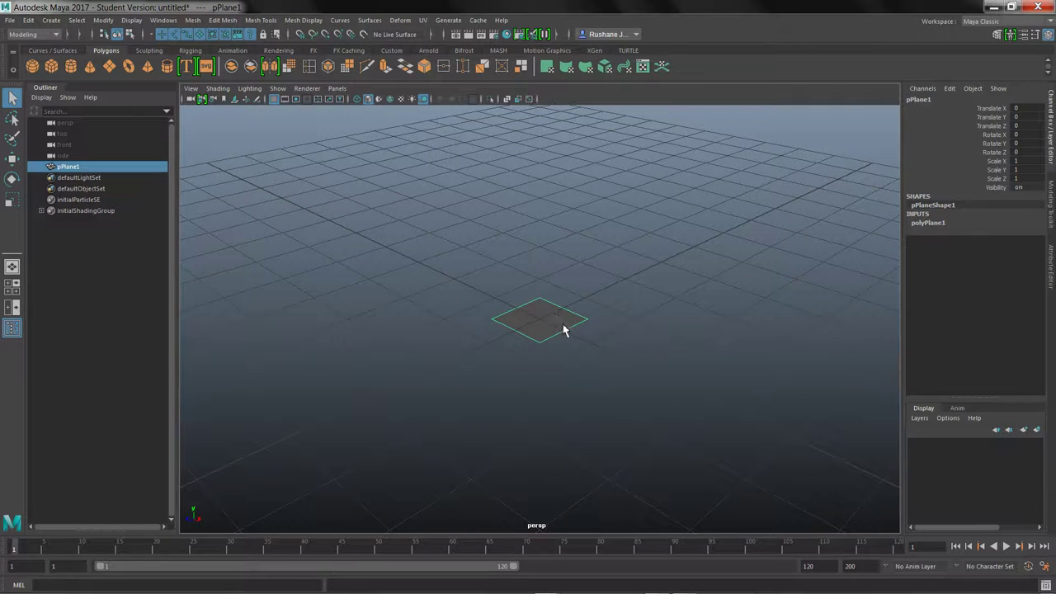
left_click_drag(533, 391, 589, 393, "alt")
scroll(589, 393, "down", 2)
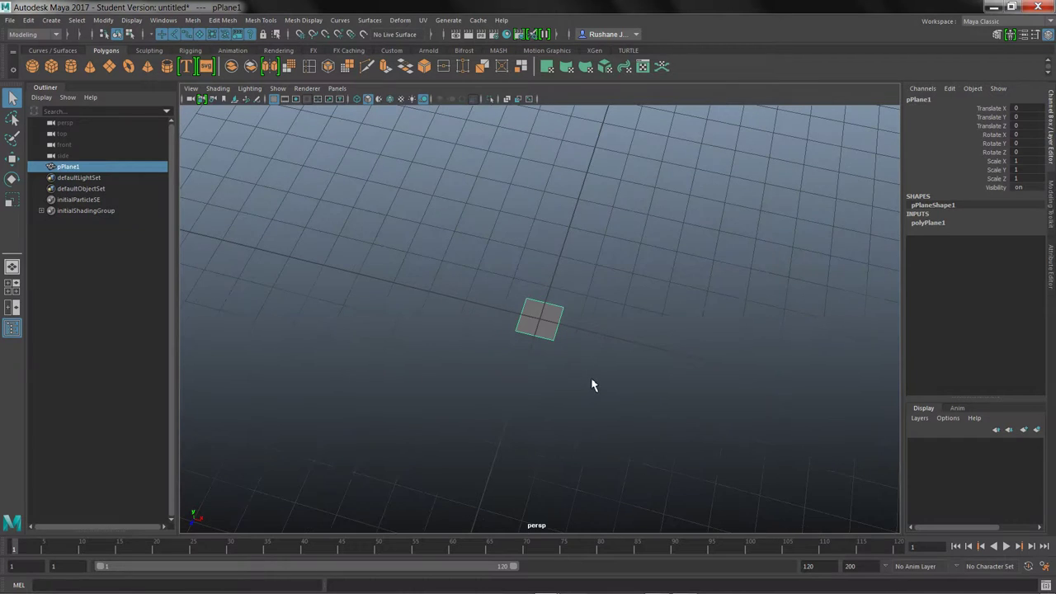
- Set the plane's Scale X to 8.5 and Scale Z to 11 in the Channel Box
double_click(1023, 161)
type("8.5")
key("Tab")
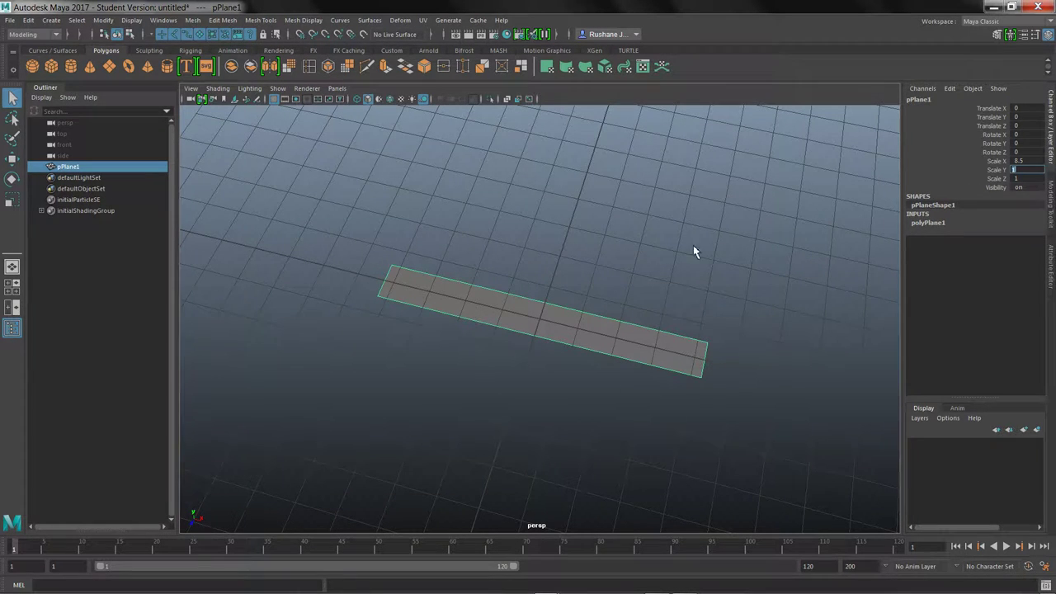
left_click(1028, 179)
type("11")
key("Return")
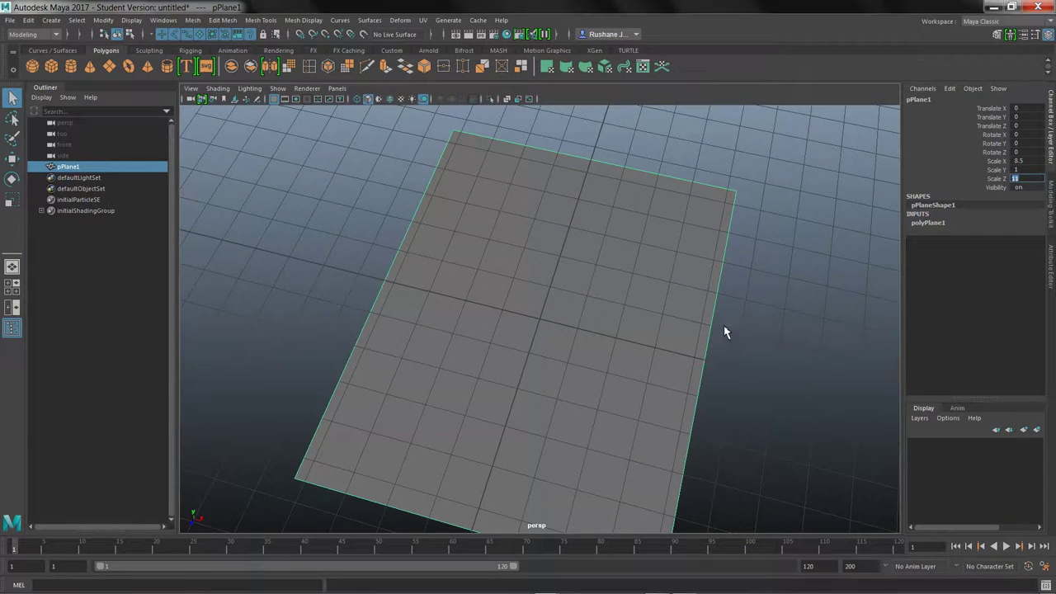
left_click_drag(724, 328, 753, 384, "alt")
left_click(753, 384)
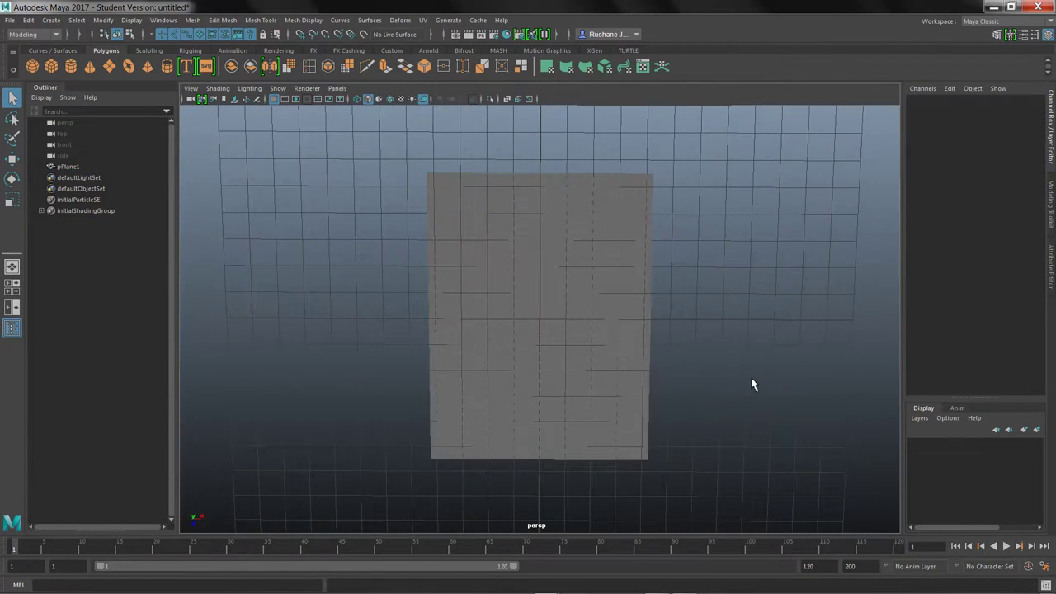
left_click(624, 323)
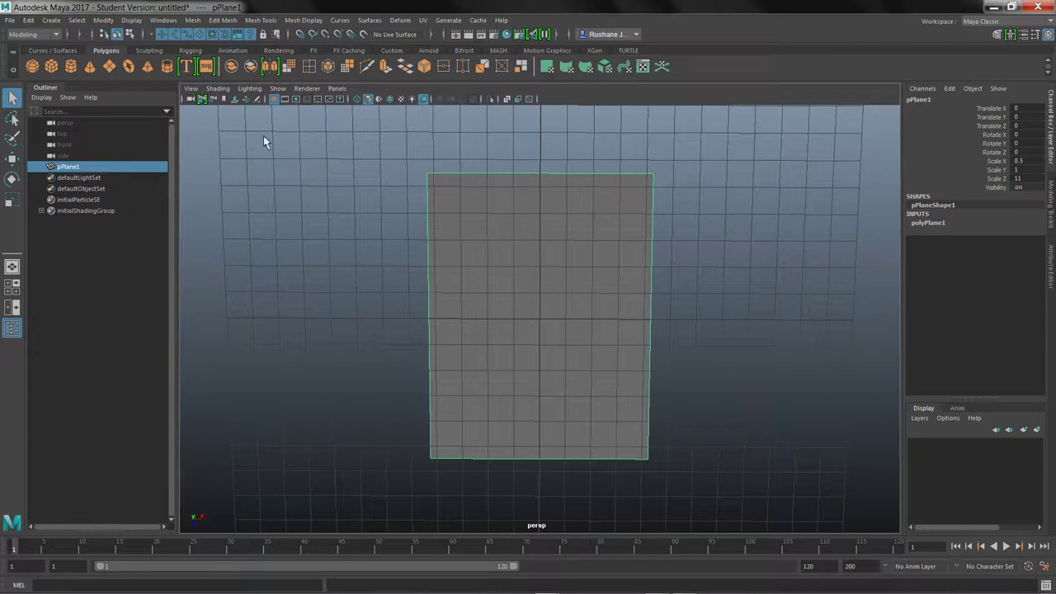
left_click(104, 21)
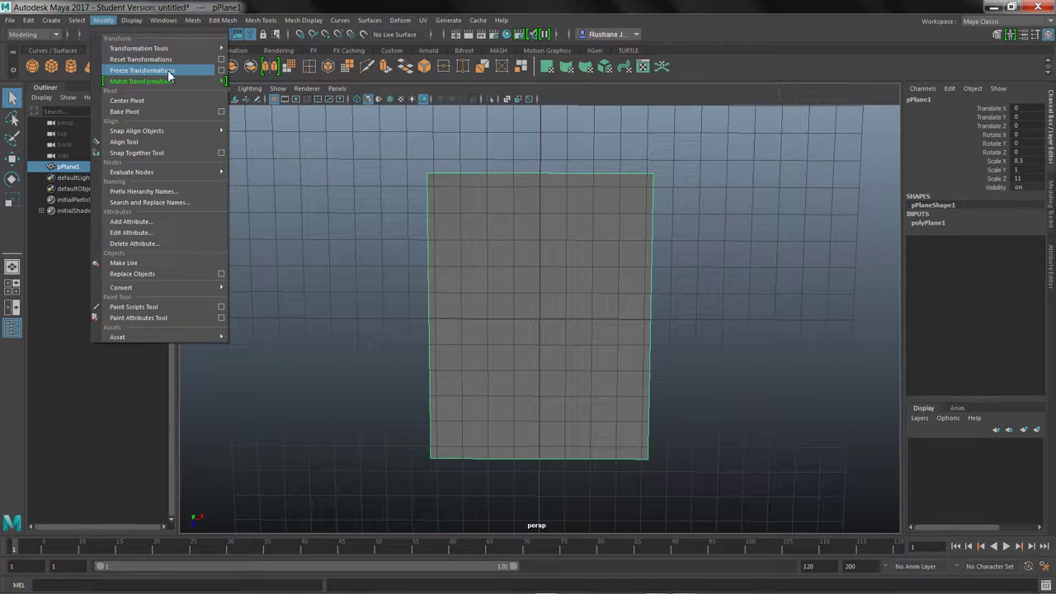
- Freeze the plane's transforms so its scale reads 1
left_click(221, 70)
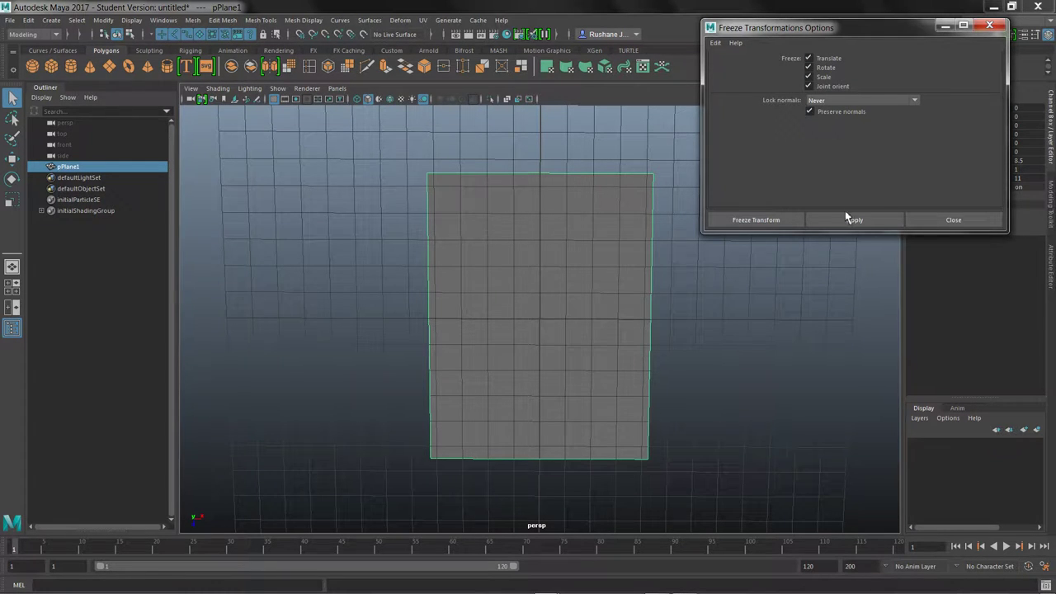
left_click(787, 221)
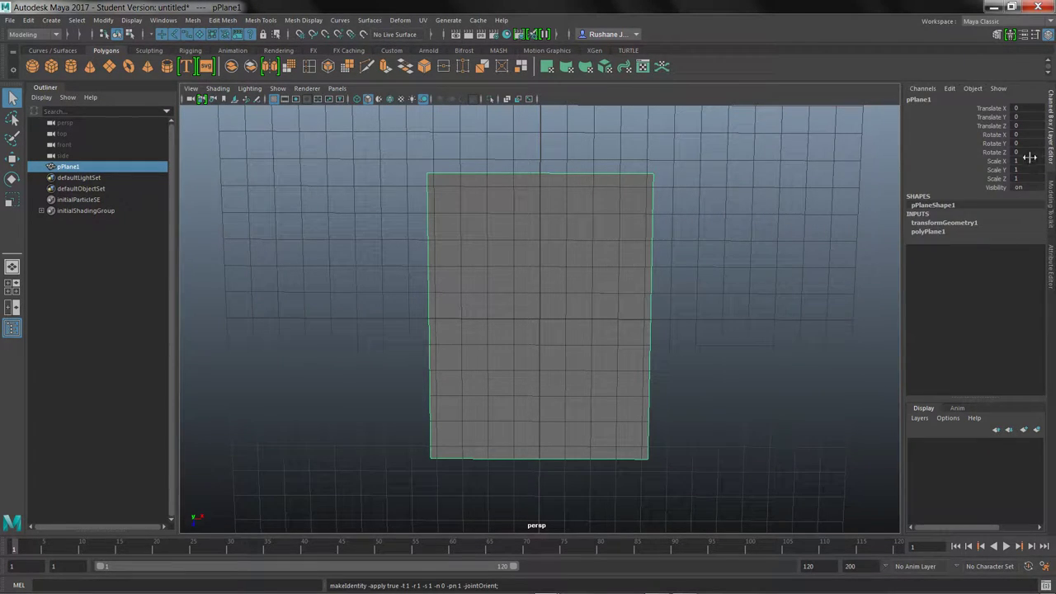
left_click(808, 286)
left_click(575, 344)
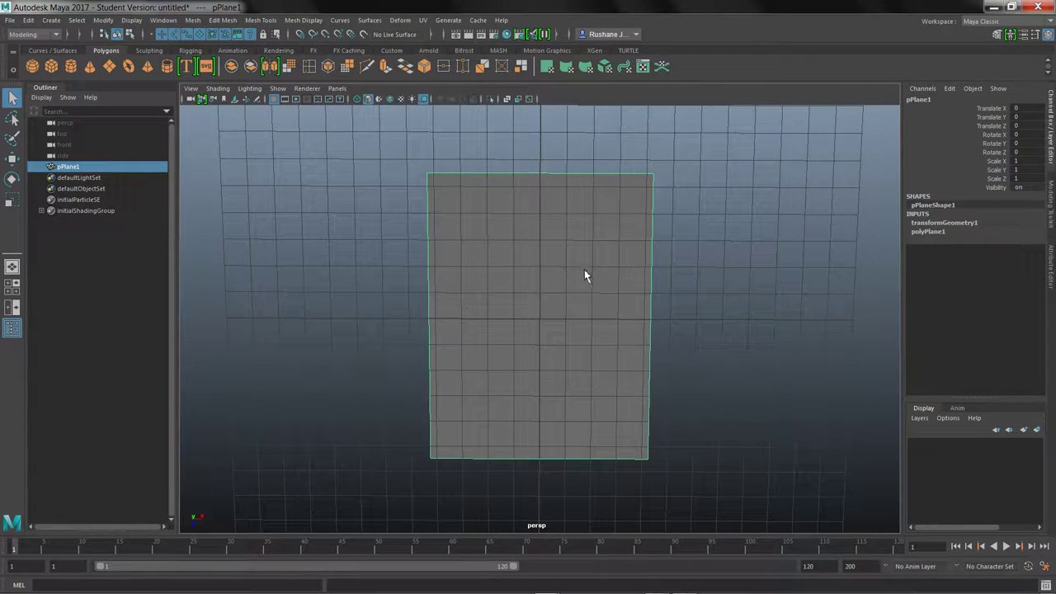
- Rename pPlane1 to sheet_of_paper in the Outliner
double_click(80, 168)
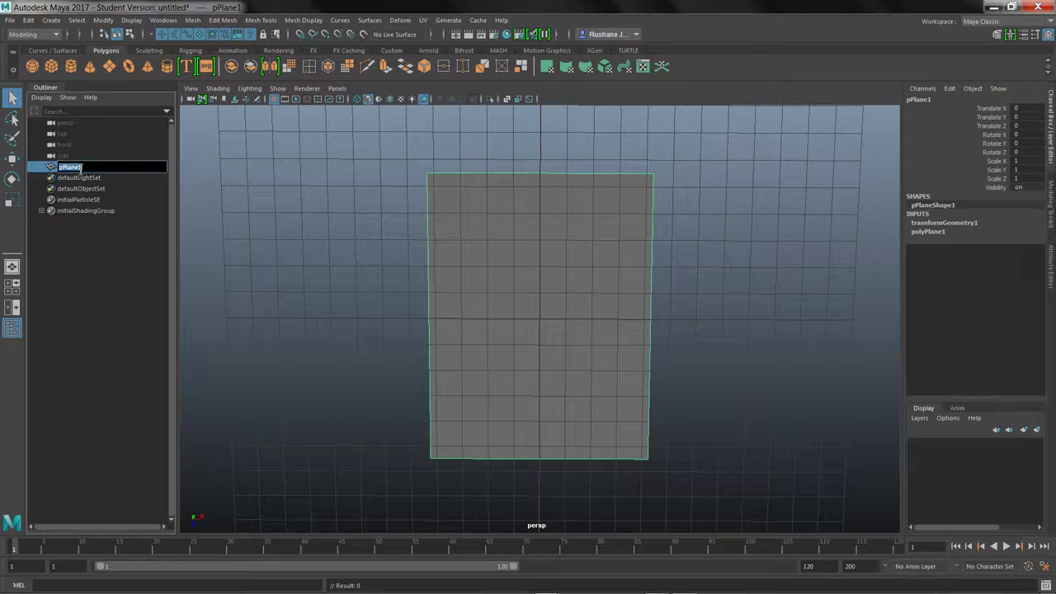
type("sheet_of_paper")
key("Return")
left_click_drag(745, 385, 657, 431, "alt")
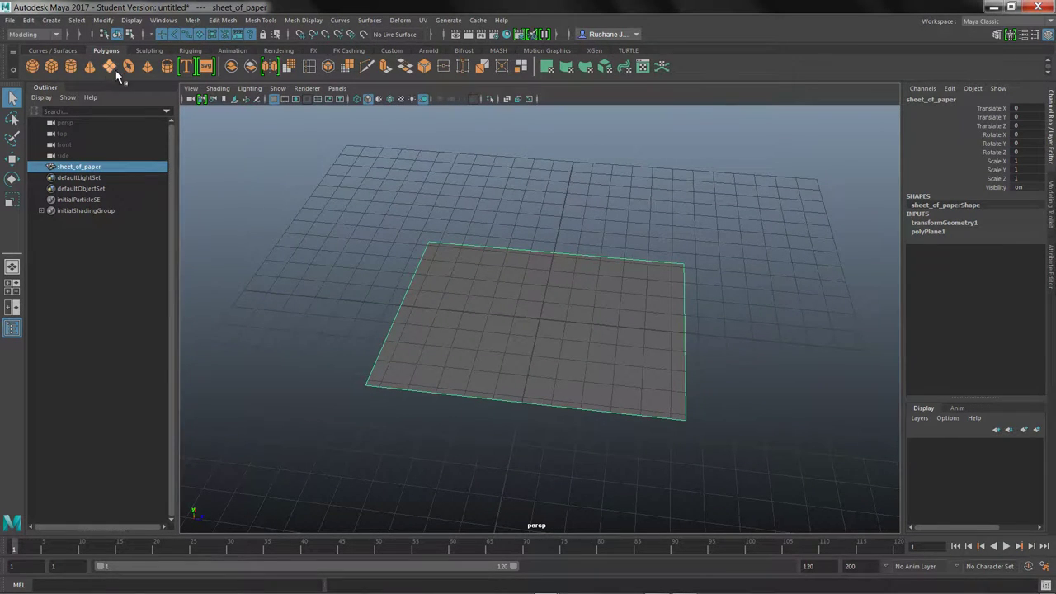
- Create a polygon cube and scale it into a thin slab of about 14.421 × 0.288 × 21.802
left_click(52, 67)
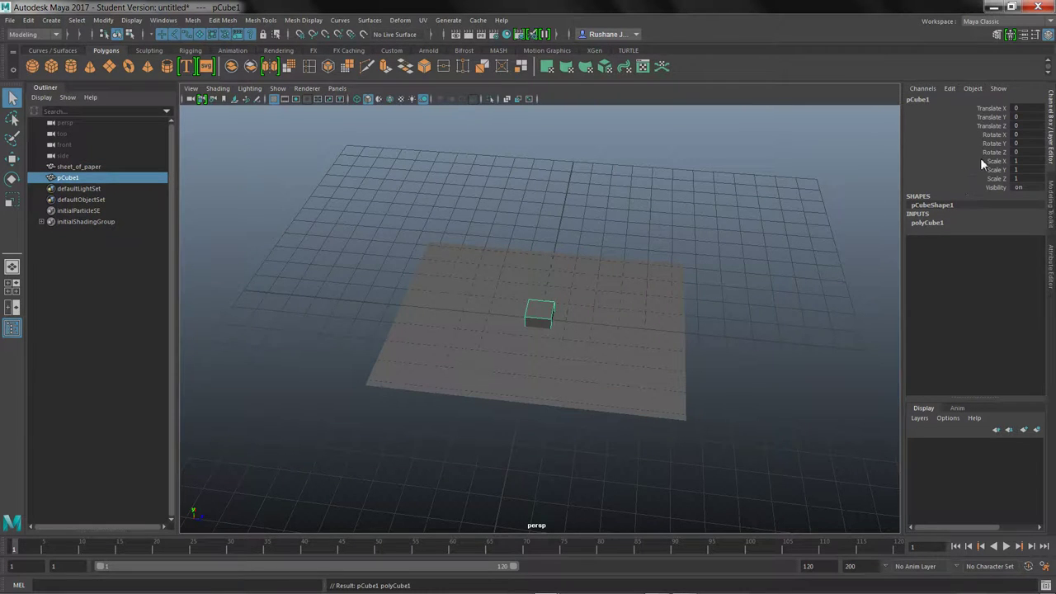
key("r")
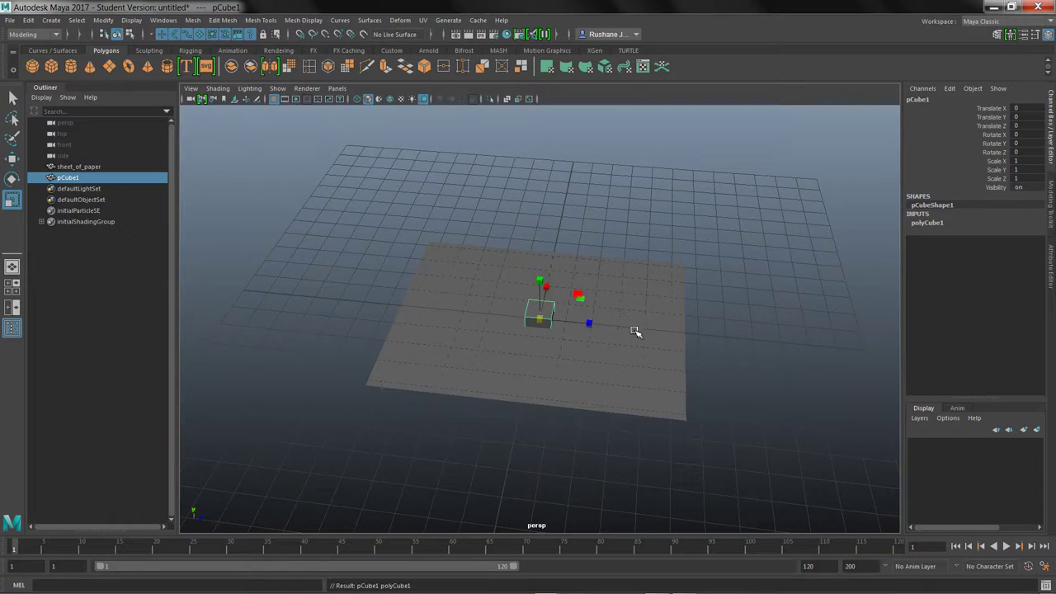
left_click_drag(636, 330, 554, 305, "alt")
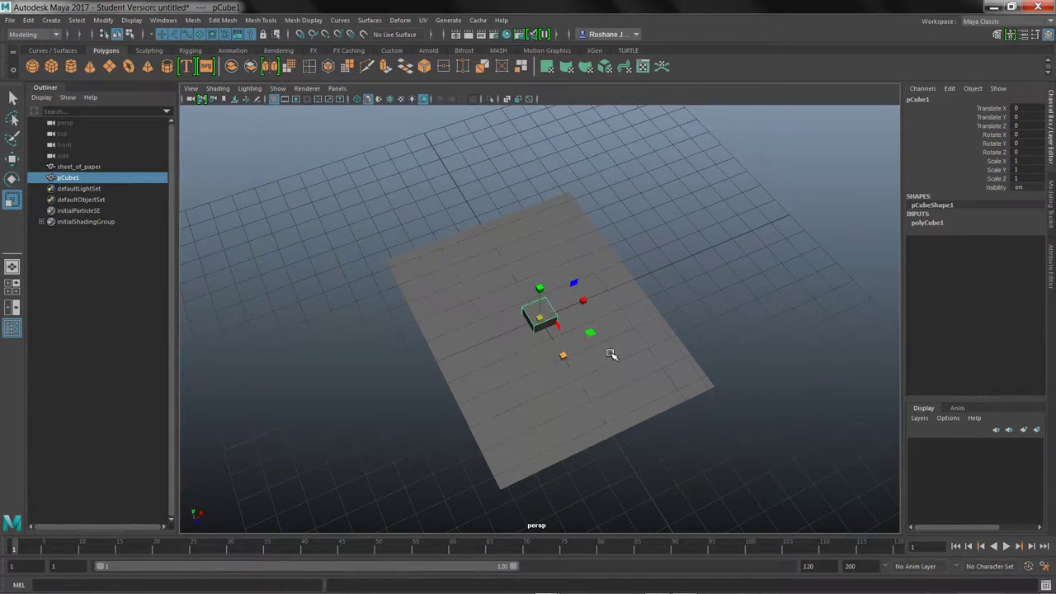
left_click_drag(594, 336, 782, 366)
left_click_drag(539, 293, 681, 331)
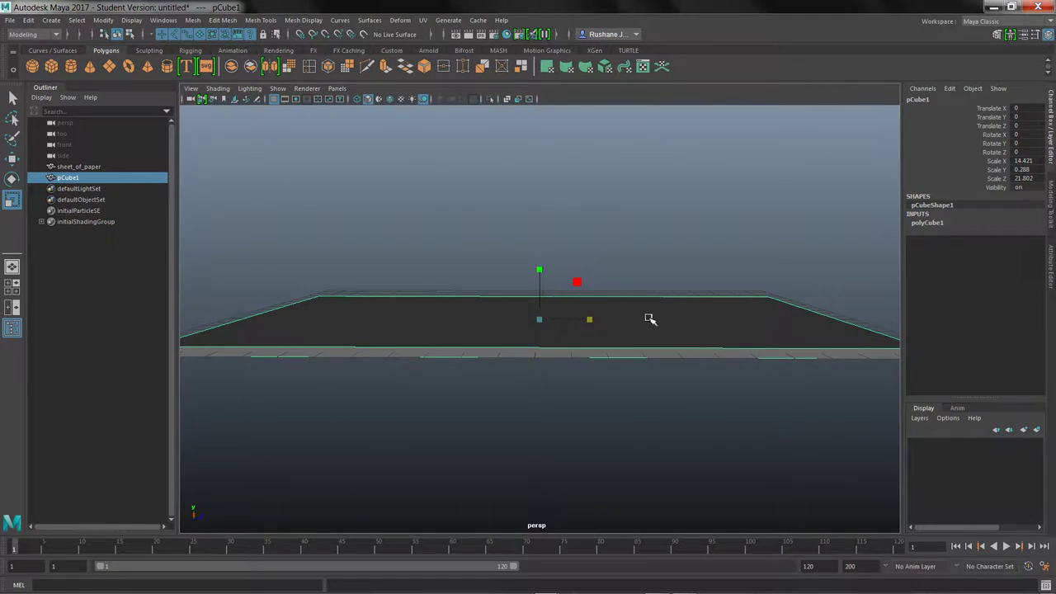
- Move the slab down to Y −0.167
key("w")
left_click_drag(540, 268, 541, 275)
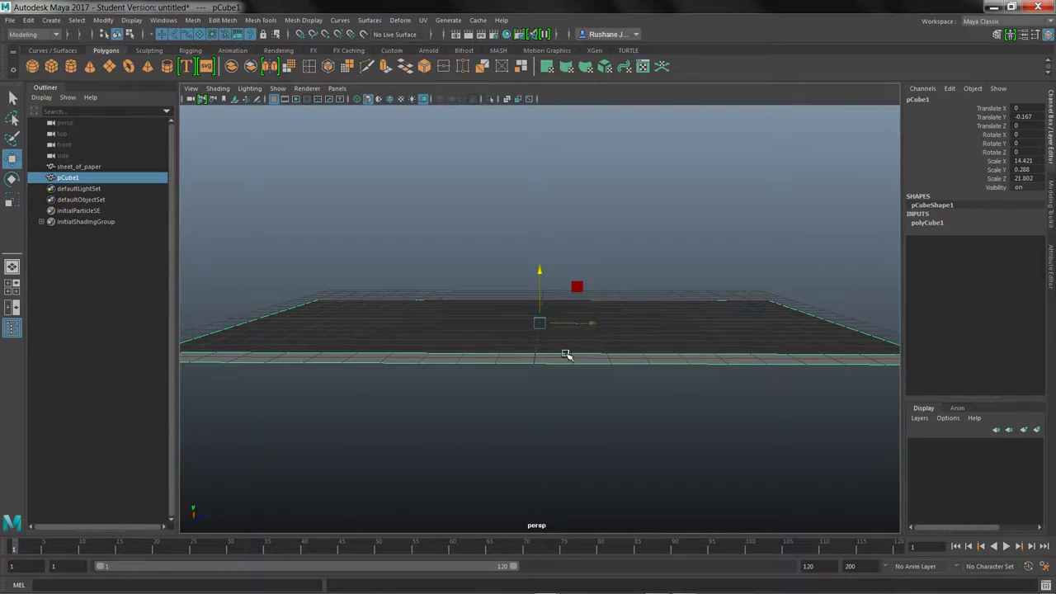
left_click_drag(569, 354, 582, 446, "alt")
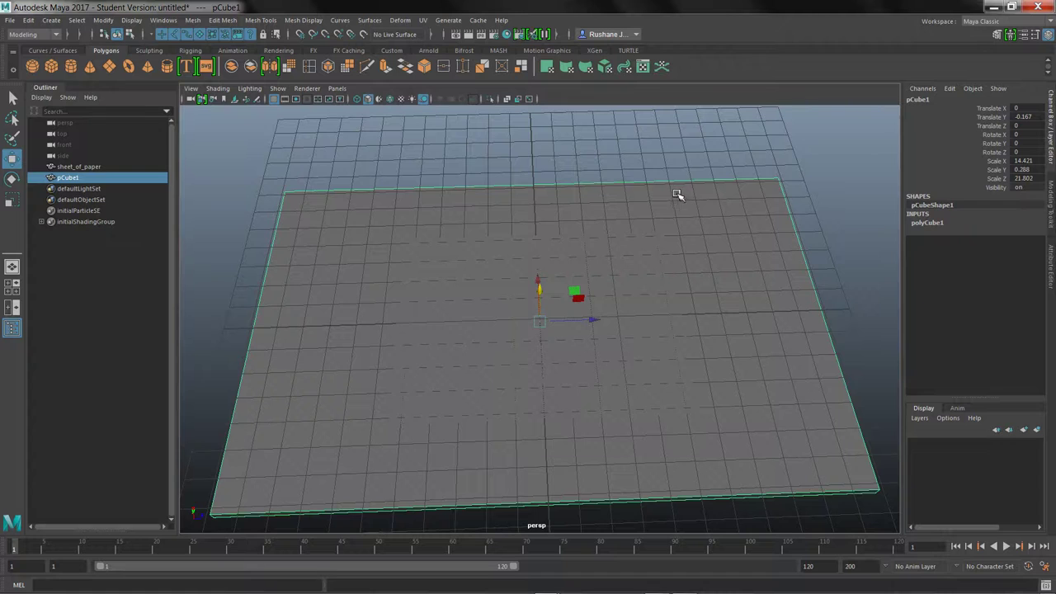
left_click(773, 146)
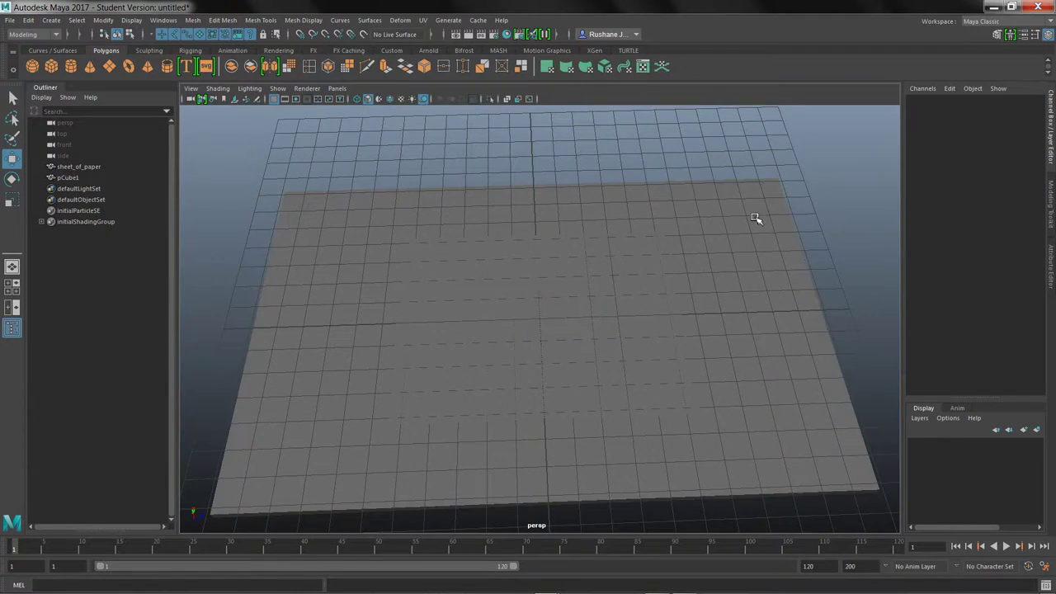
left_click(758, 217)
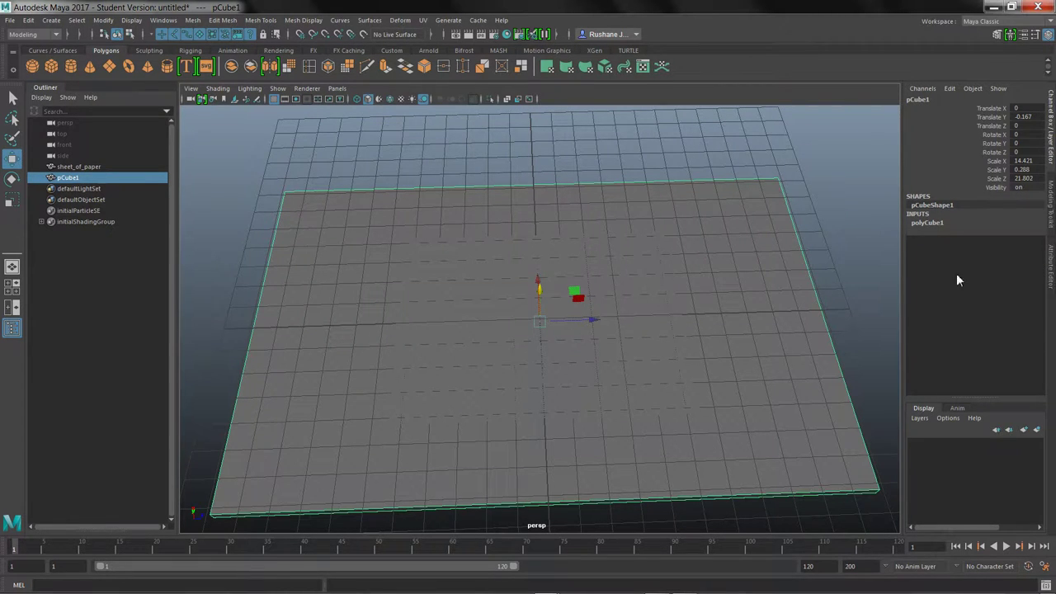
left_click(842, 259)
left_click(717, 284)
right_click(728, 255)
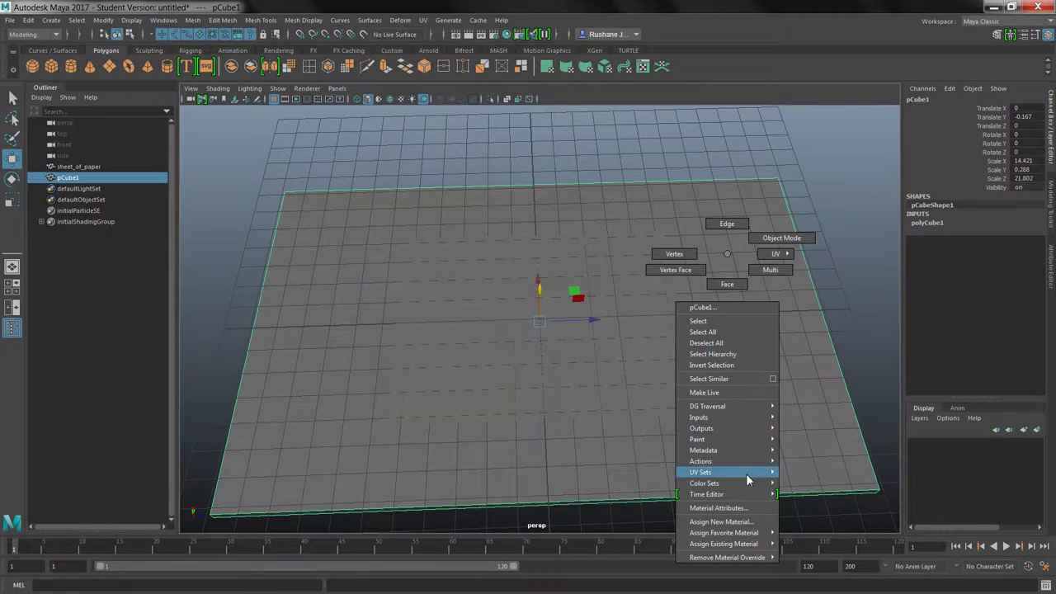
mouse_move(747, 536)
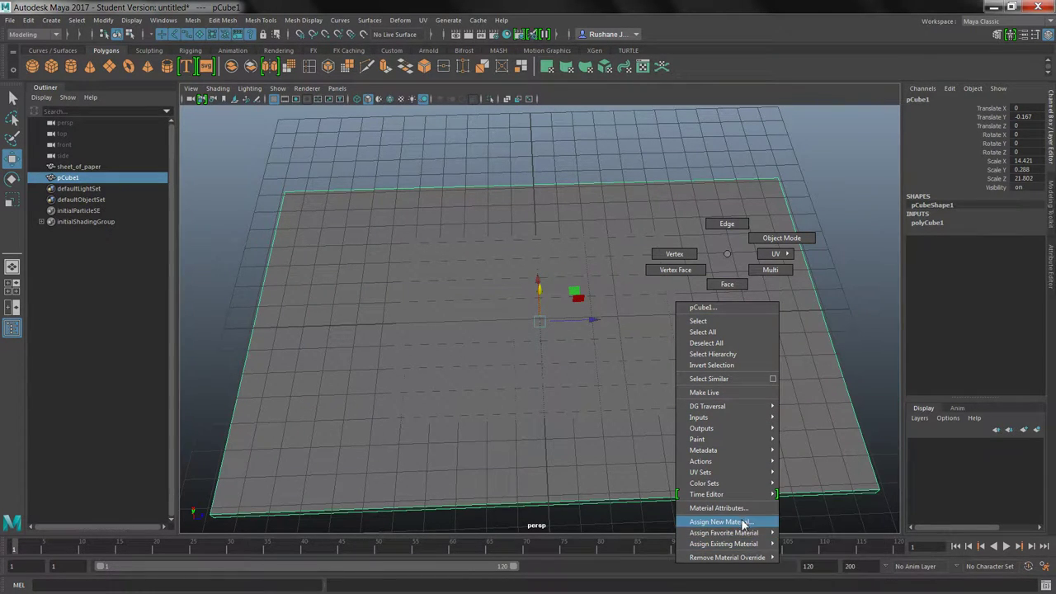
left_click(745, 525)
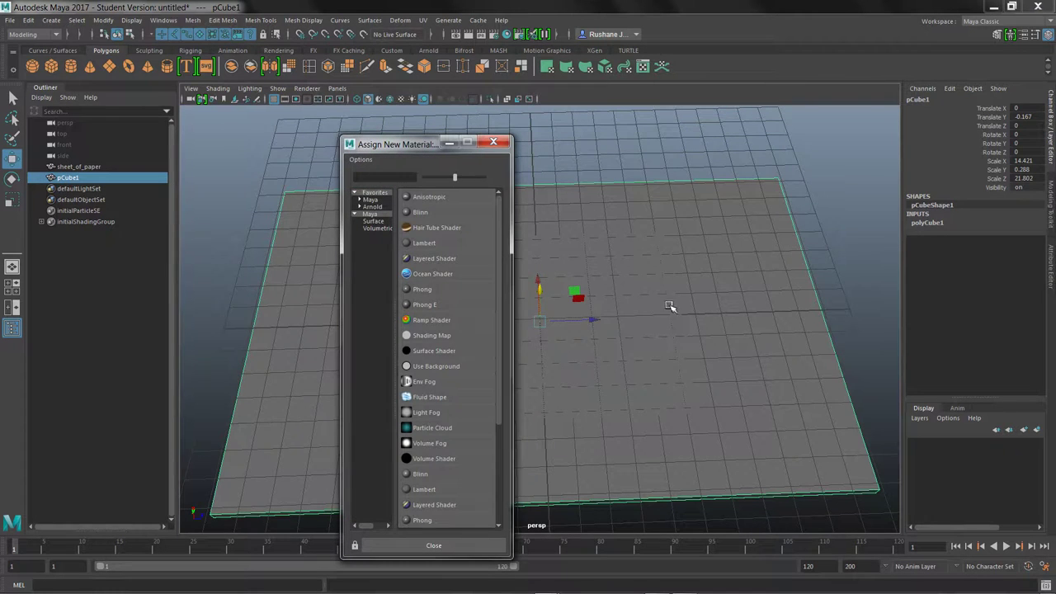
left_click(372, 206)
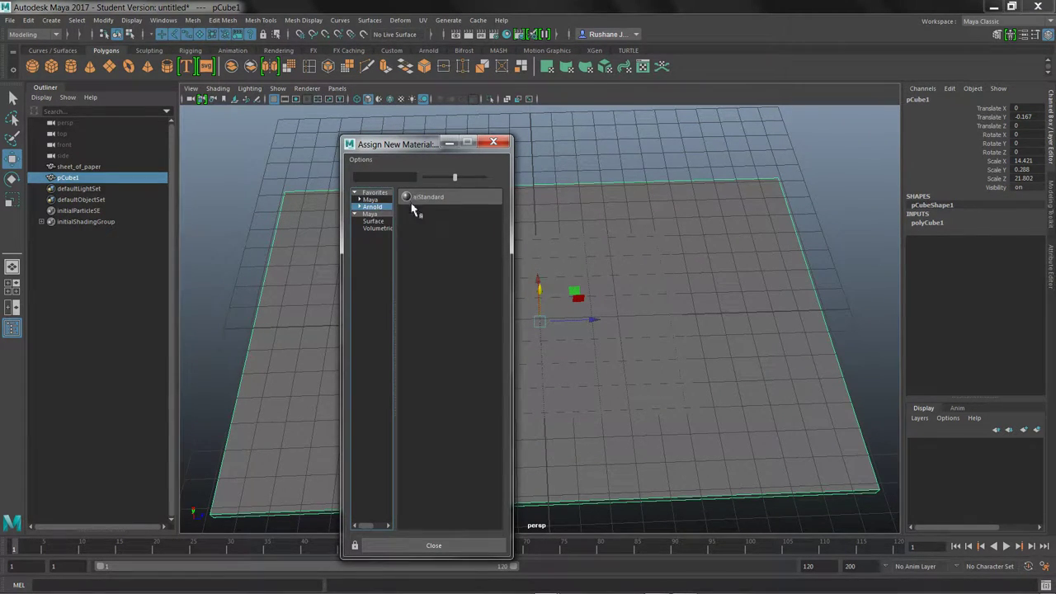
left_click_drag(421, 145, 482, 112)
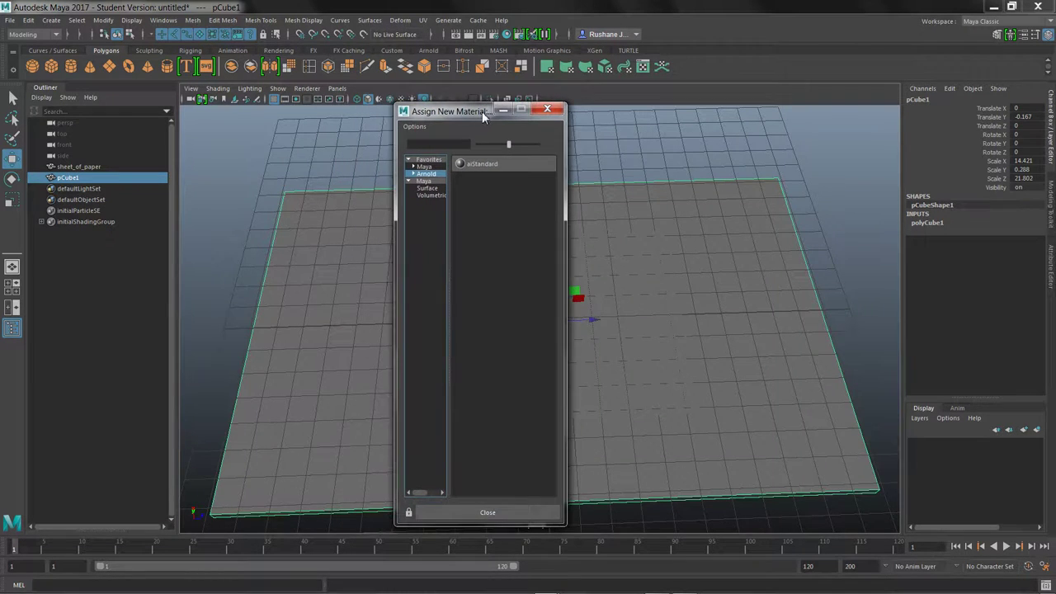
left_click(498, 167)
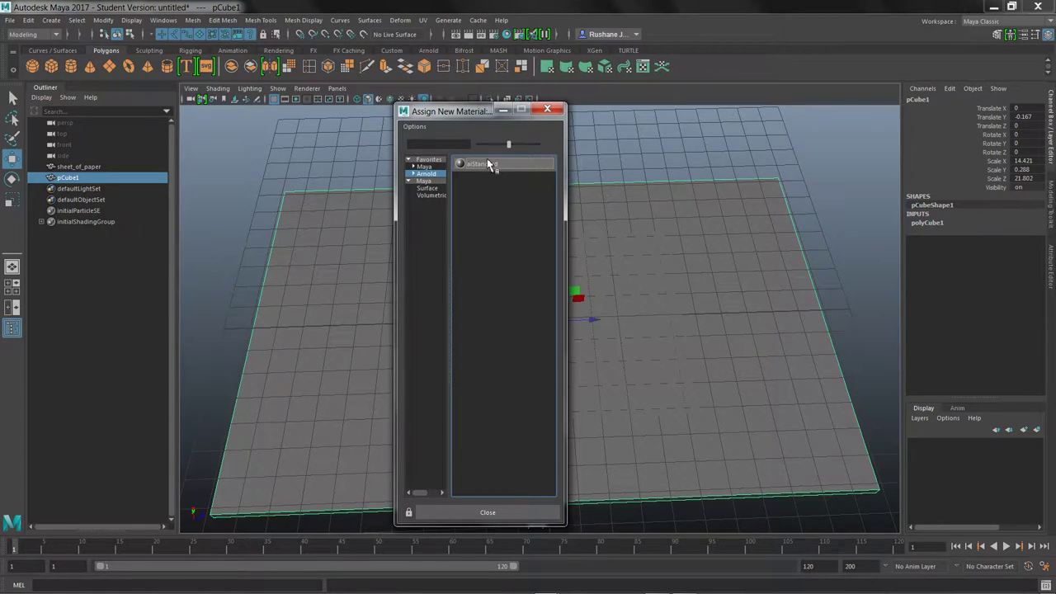
left_click(428, 189)
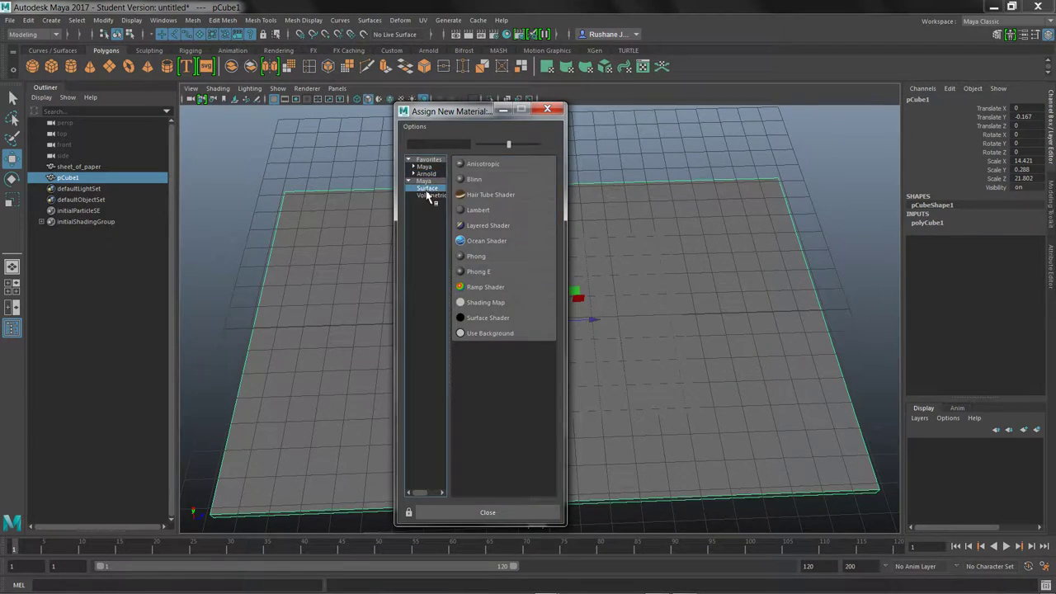
left_click(425, 174)
left_click(413, 175)
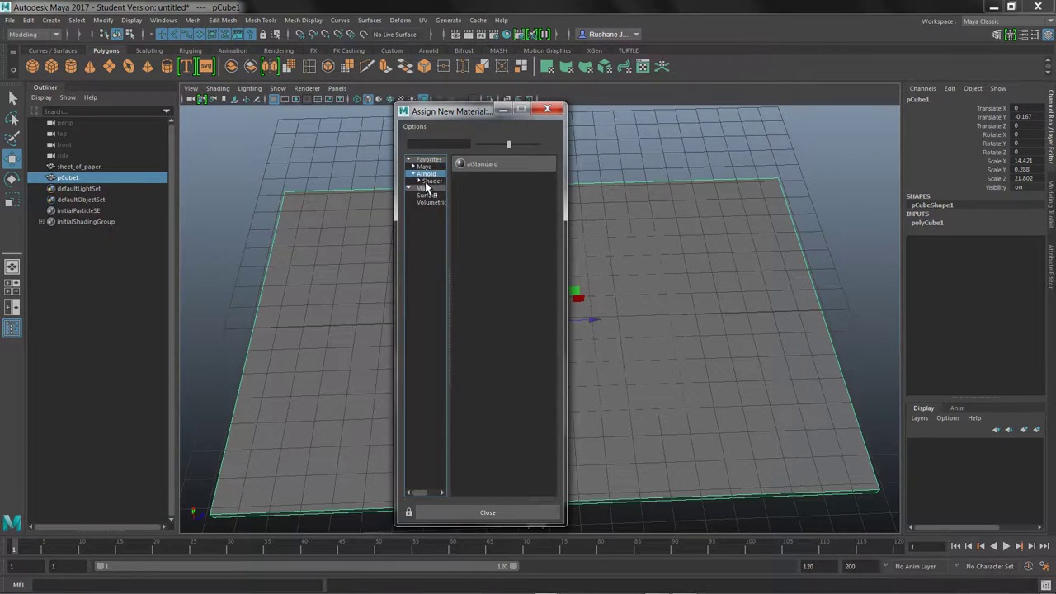
left_click(418, 180)
left_click(435, 188)
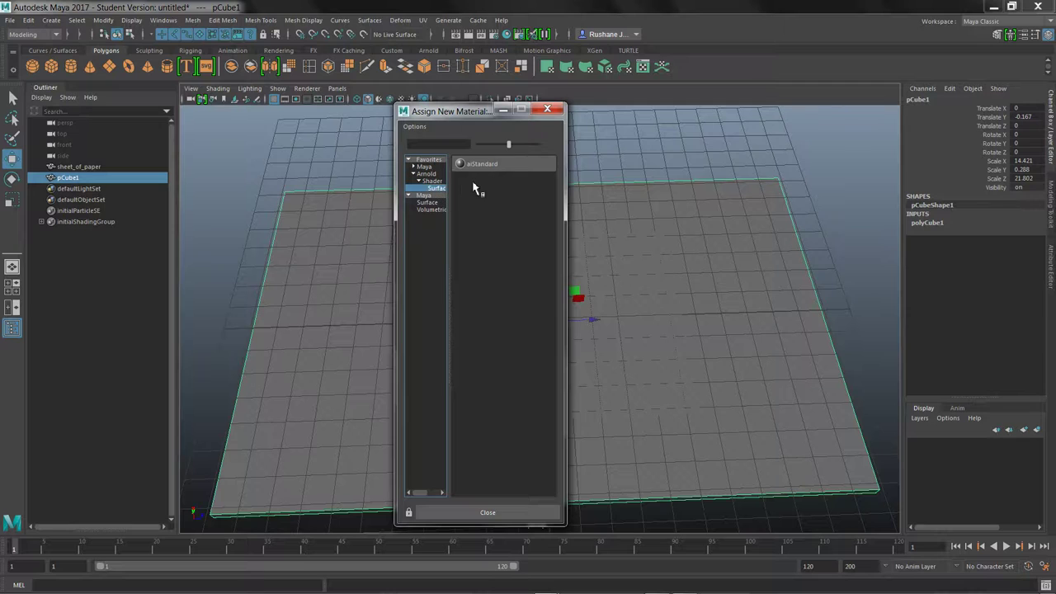
left_click(547, 109)
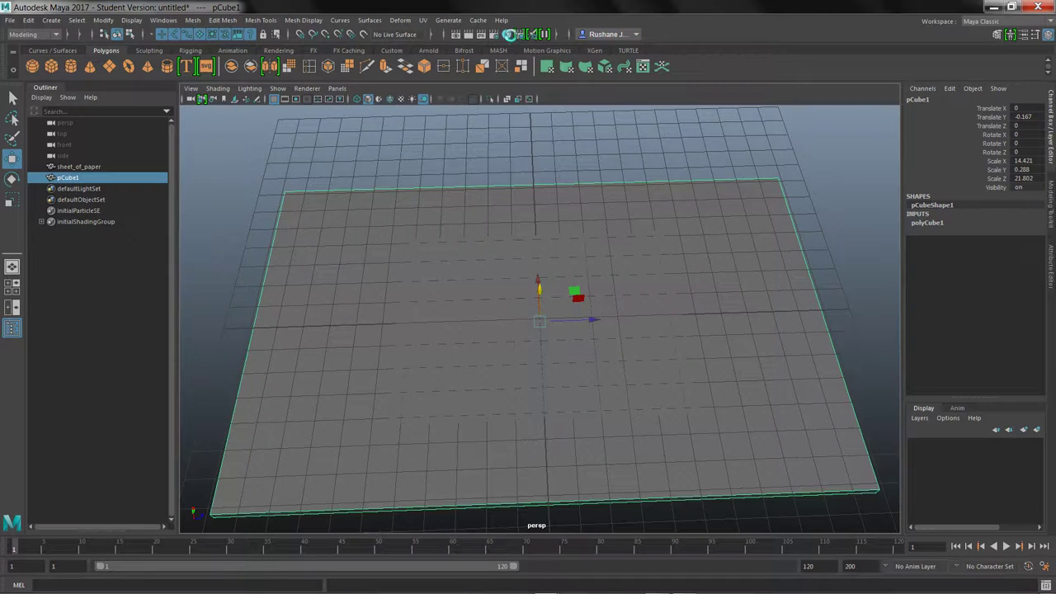
- In the Hypershade, expand Arnold > Shader > Surface and drag aiStandard into the work area
left_click(509, 34)
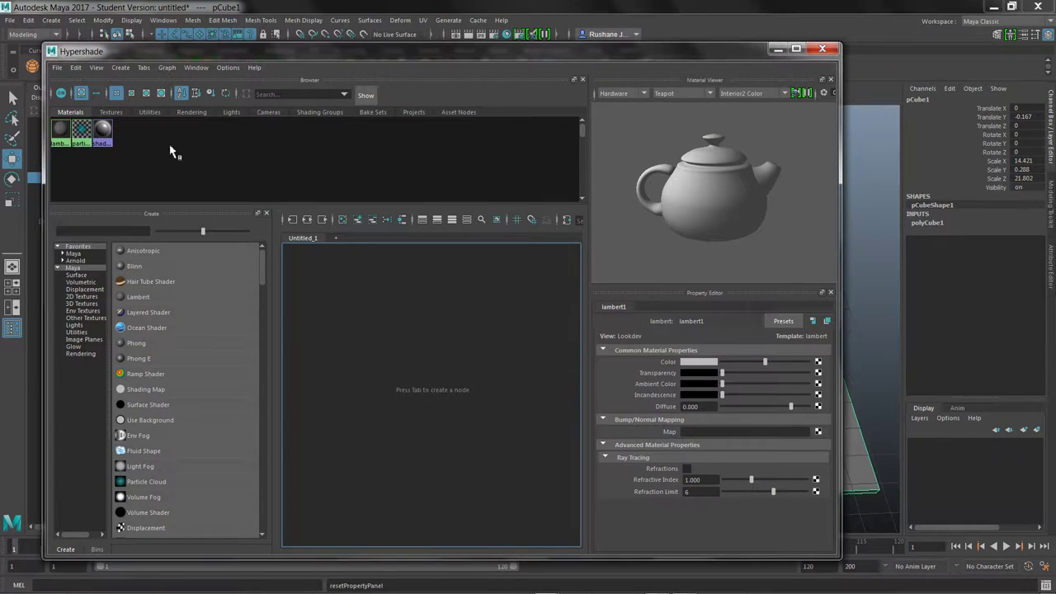
left_click(62, 260)
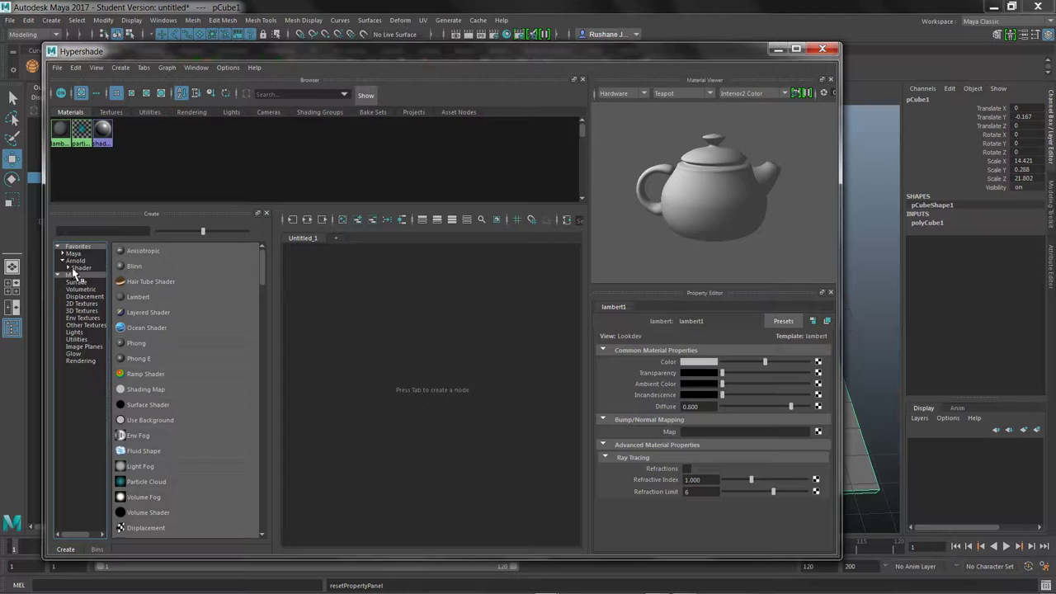
left_click(80, 268)
left_click(68, 268)
left_click(87, 275)
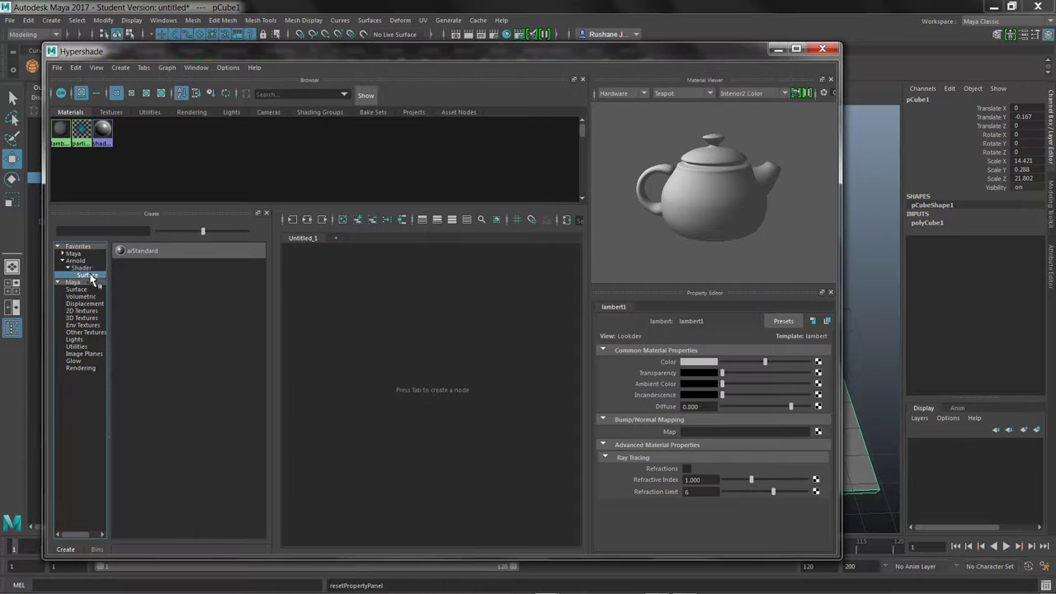
left_click(135, 251)
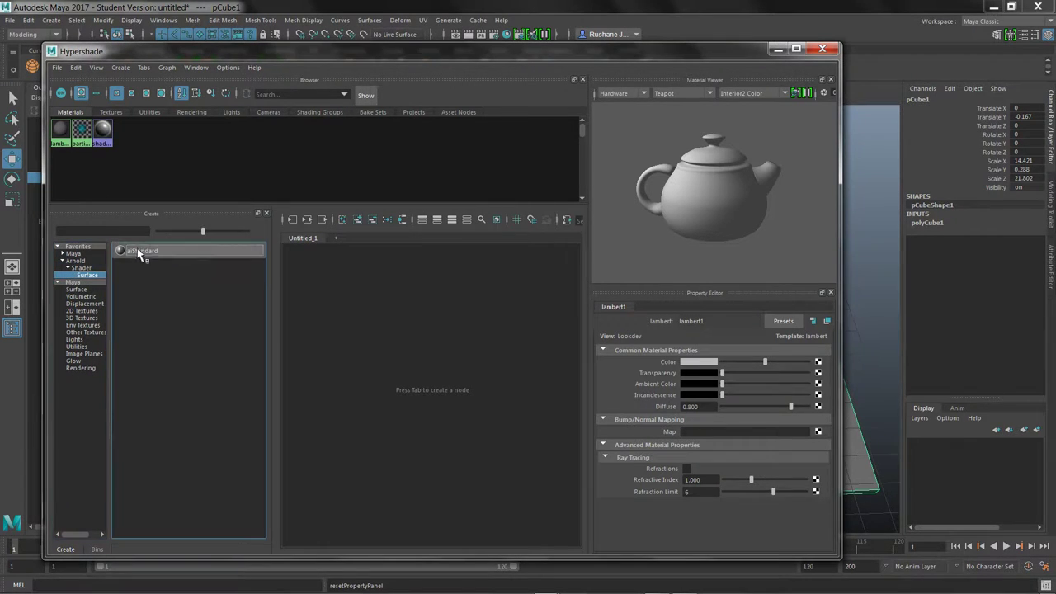
left_click(207, 155)
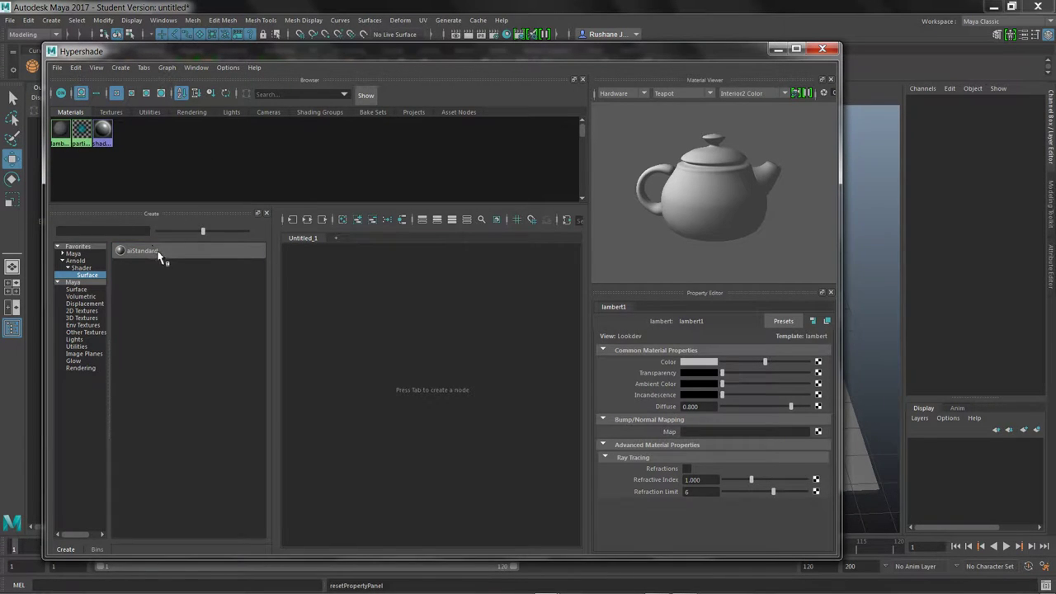
left_click_drag(159, 256, 336, 298)
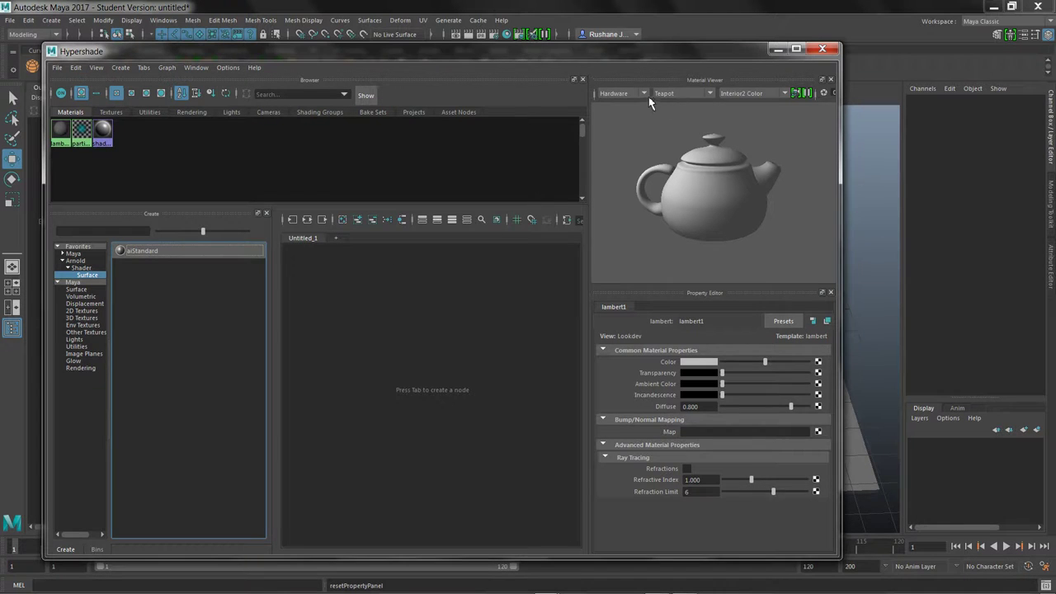
- Close the Hypershade and open the Plug-in Manager
left_click(822, 49)
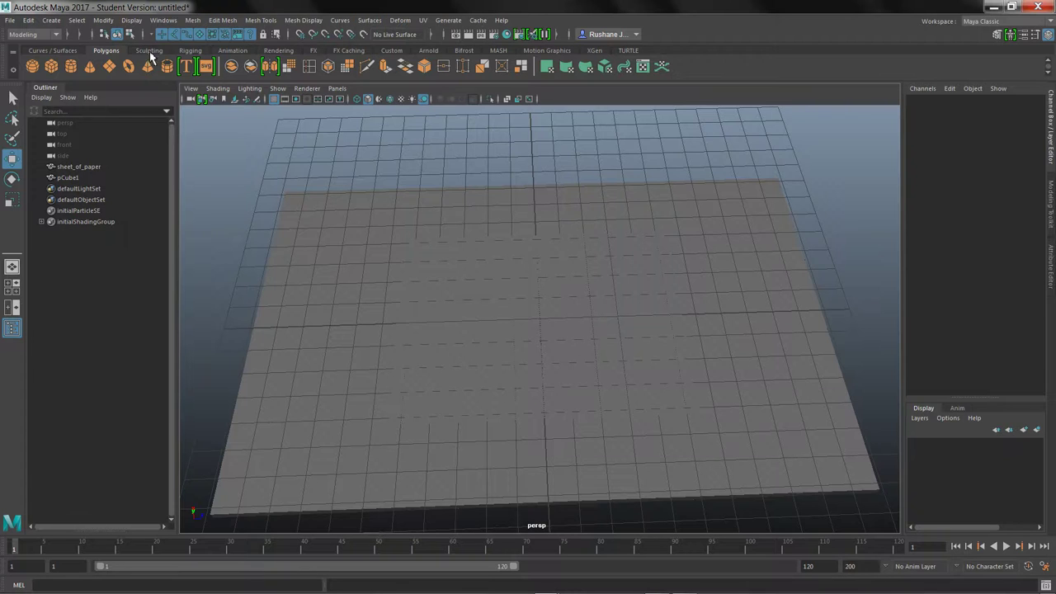
left_click(164, 20)
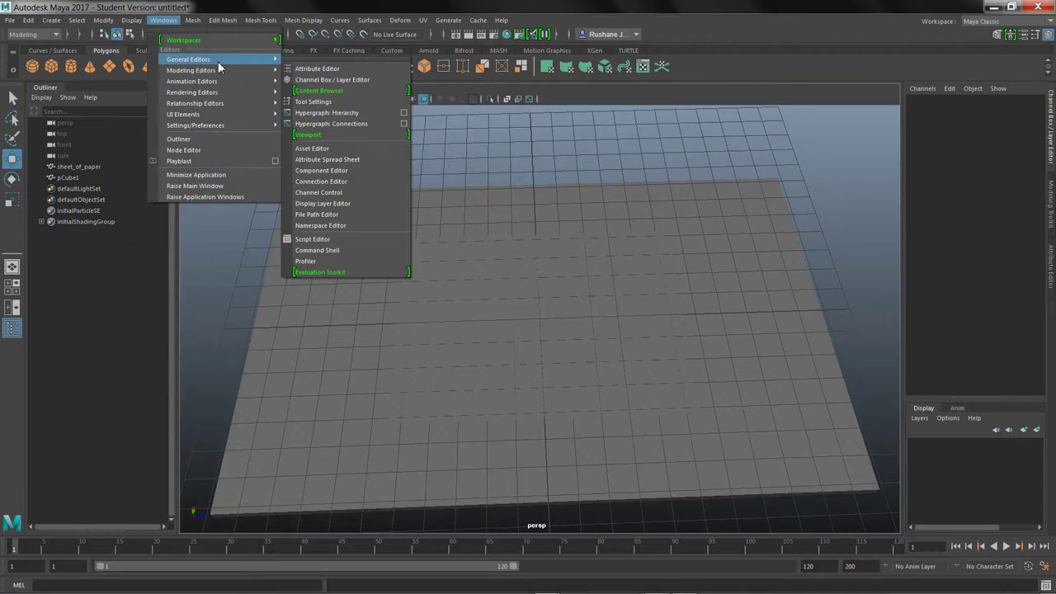
mouse_move(260, 75)
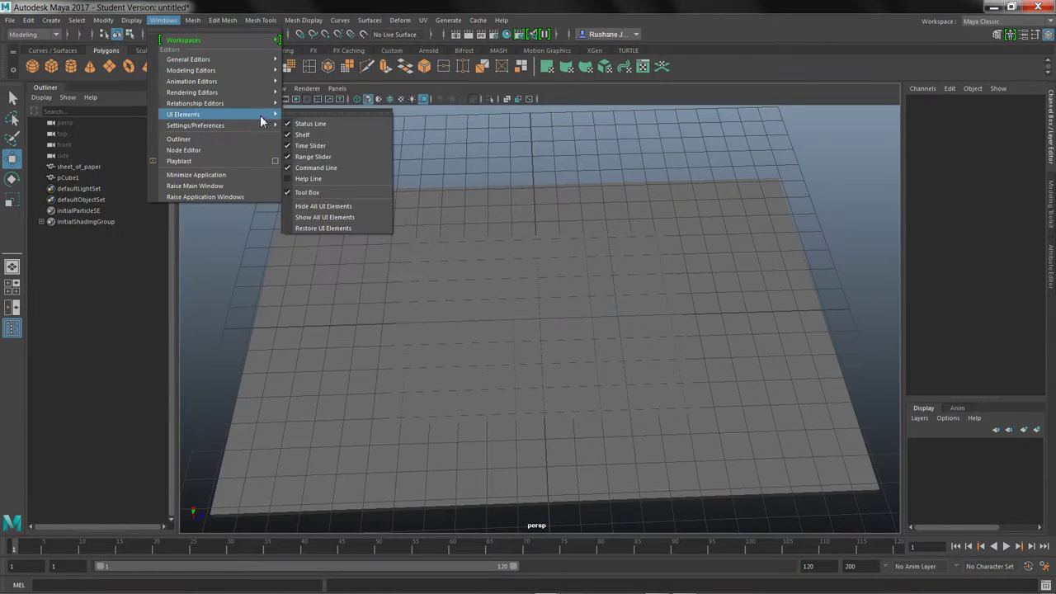
mouse_move(268, 126)
left_click(330, 217)
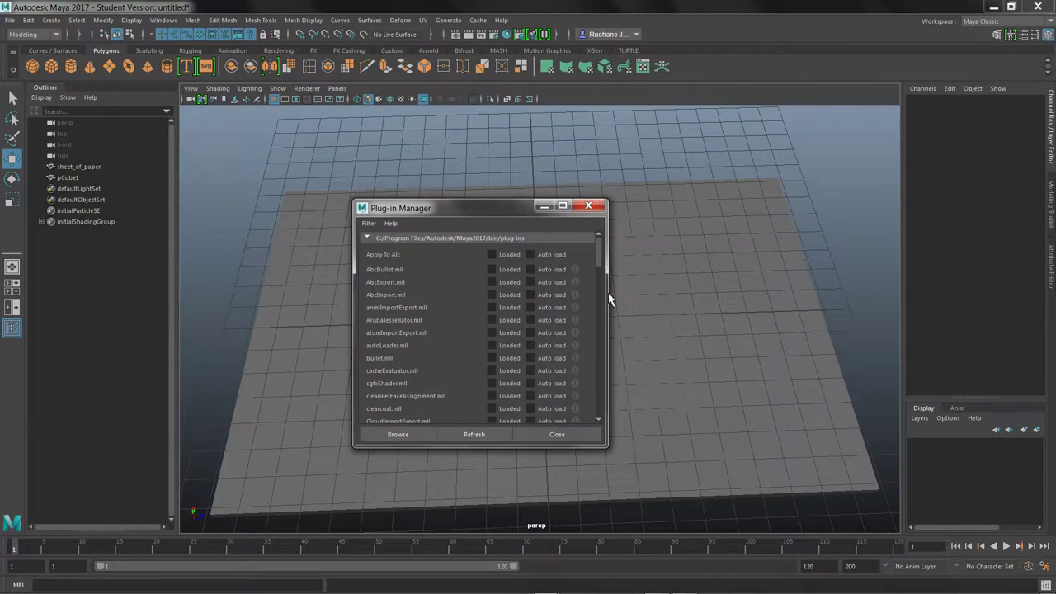
- Enable Loaded and Auto load for mtoa.mll, then close the Plug-in Manager
left_click_drag(603, 260, 610, 417)
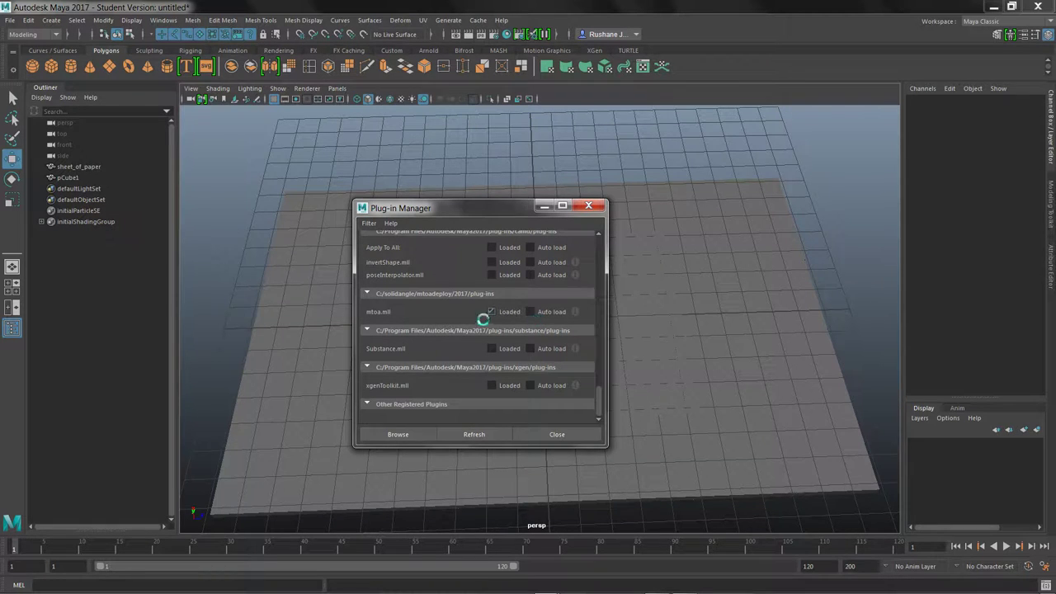
left_click(530, 312)
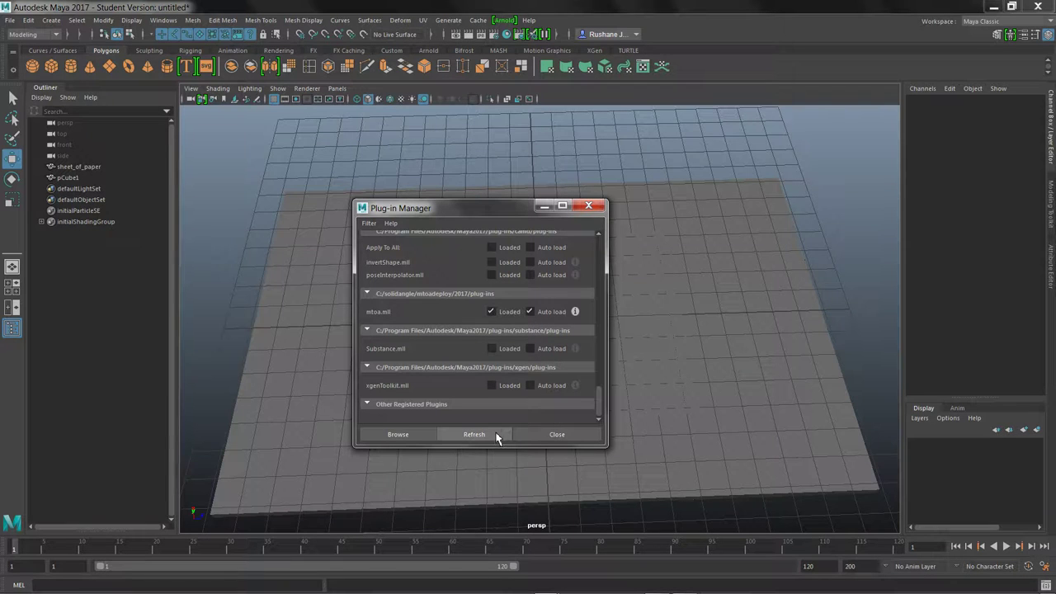
left_click(558, 435)
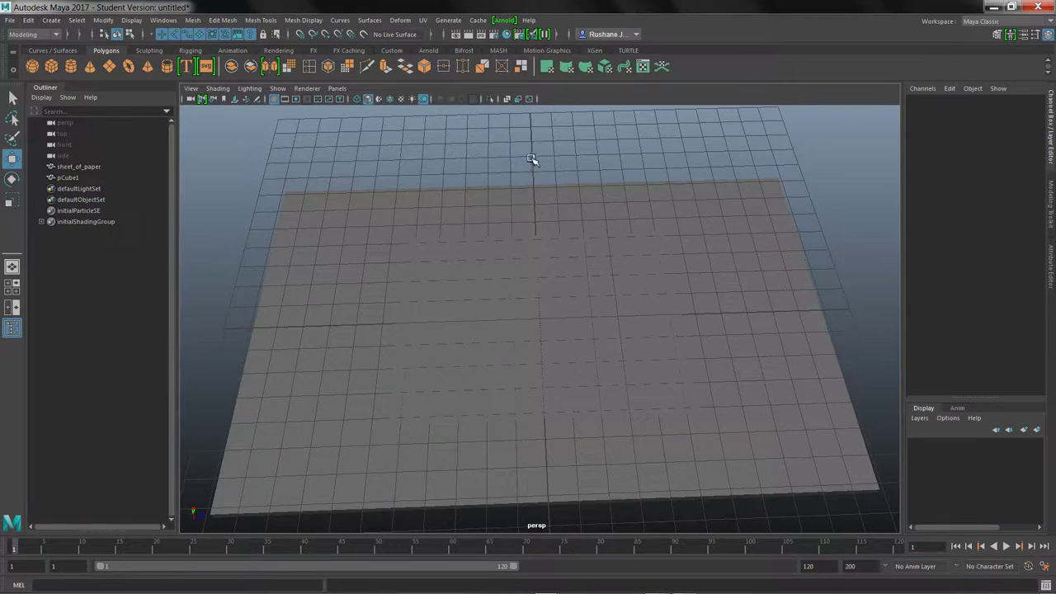
- Assign a new Arnold aiStandard material to the slab pCube1
left_click(531, 249)
left_click(675, 230)
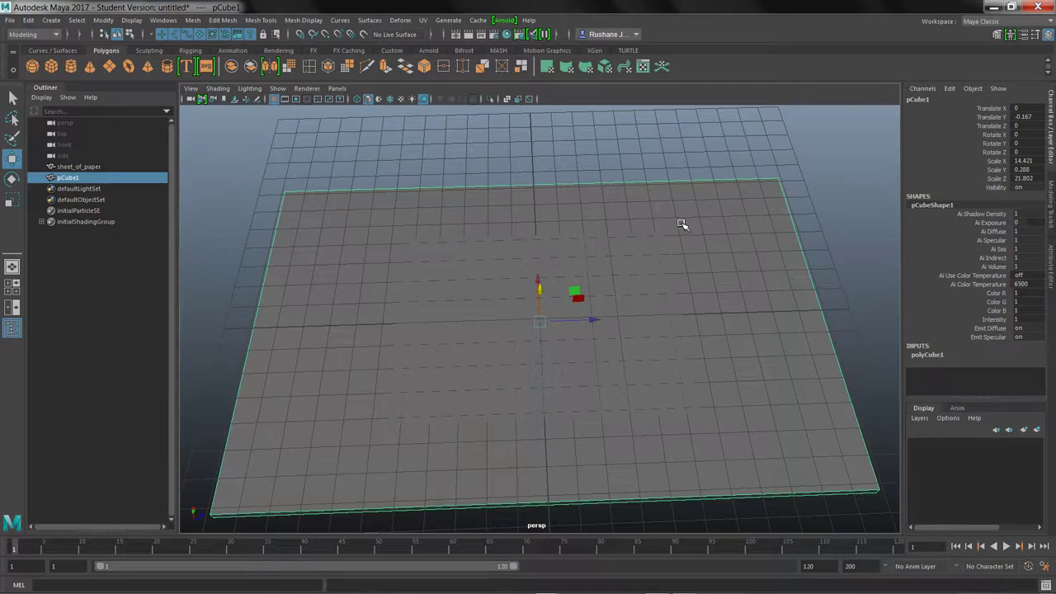
right_click(676, 231)
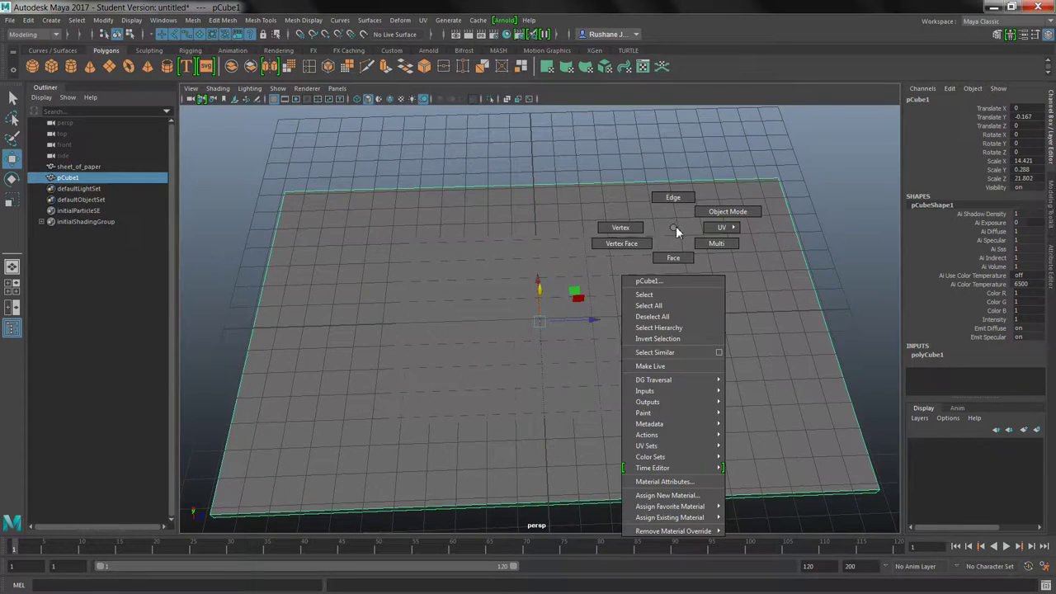
left_click(698, 498)
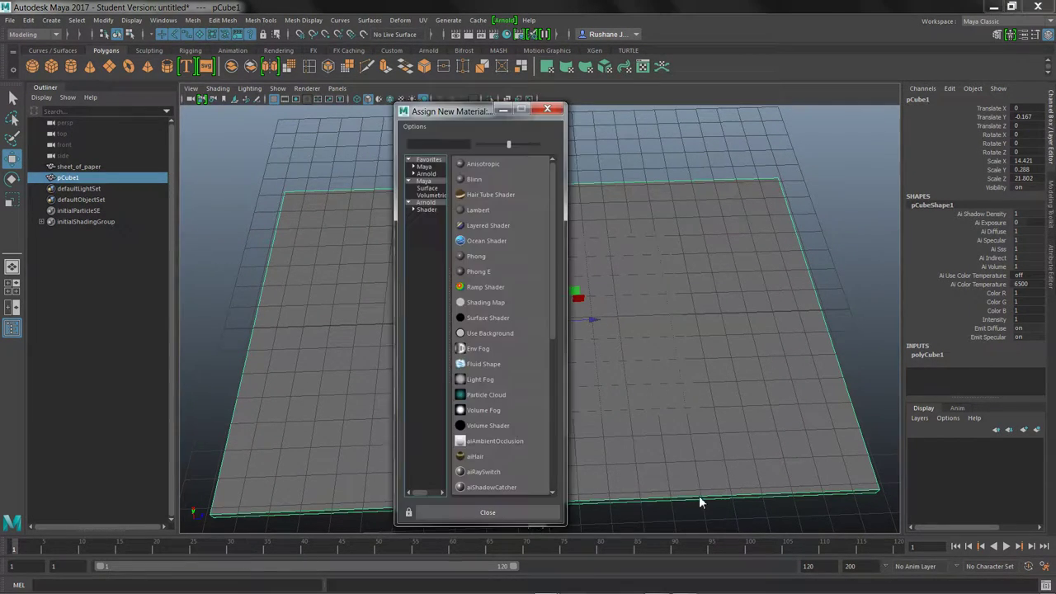
left_click(429, 173)
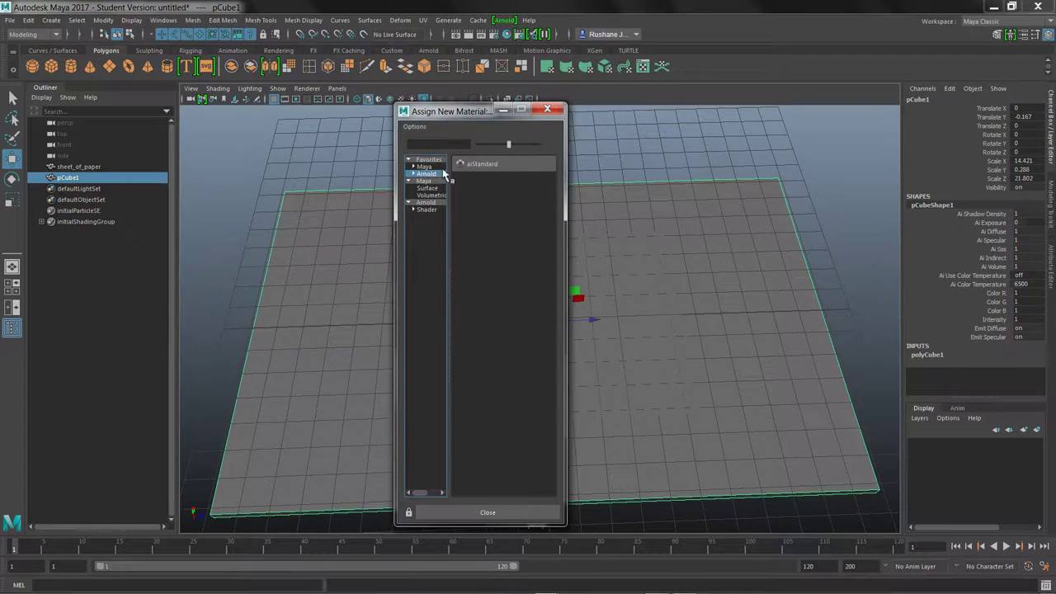
left_click(483, 164)
left_click(528, 196)
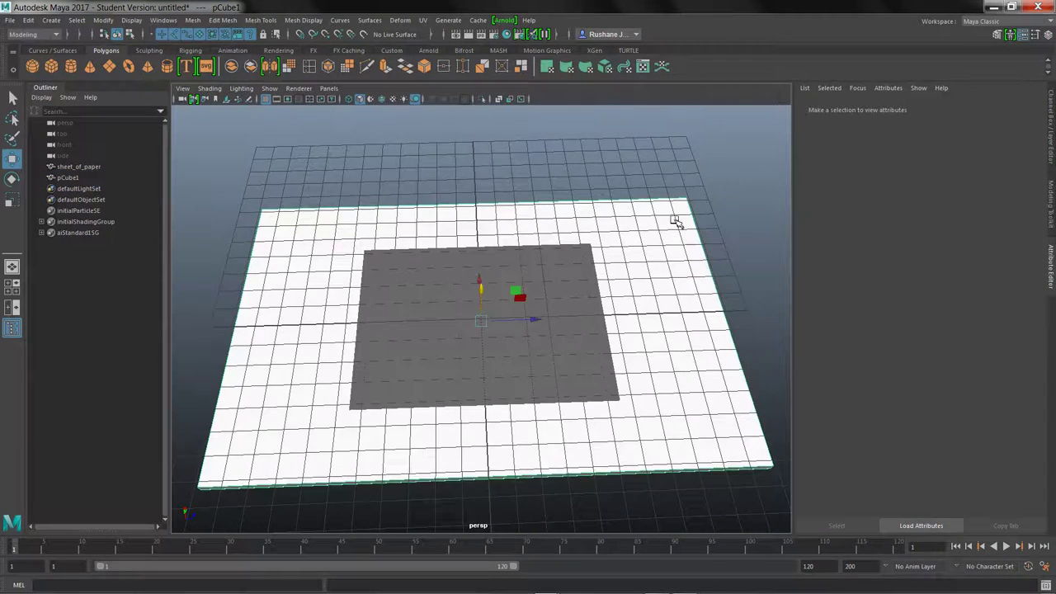
left_click_drag(641, 333, 687, 323, "alt")
left_click(686, 323)
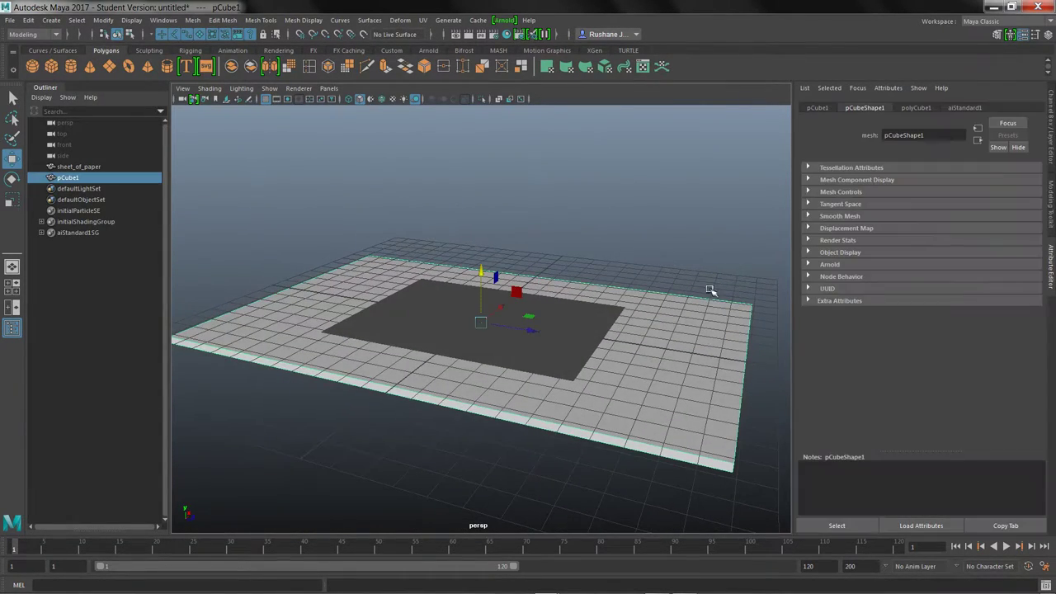
- Rename the shader to desk and set its Diffuse Color to orange-brown
left_click(962, 109)
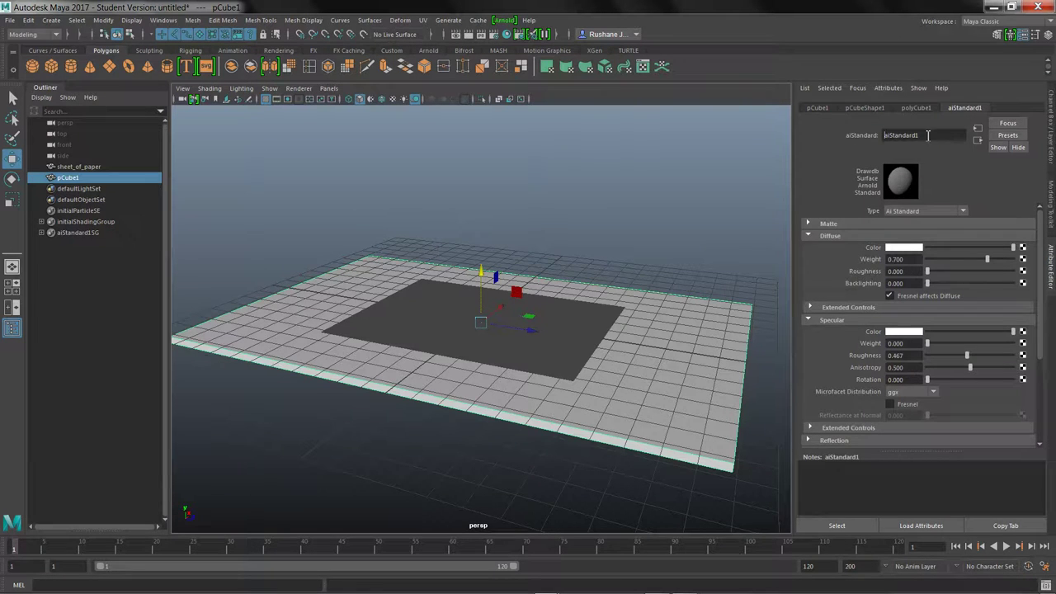
left_click_drag(927, 135, 863, 138)
type("desk")
key("Return")
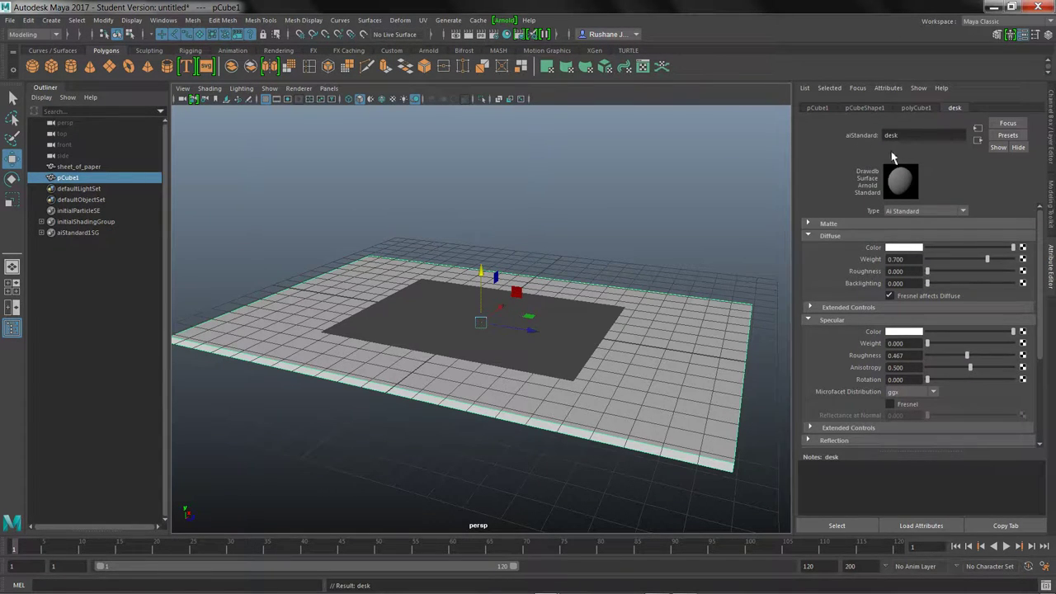
left_click(911, 249)
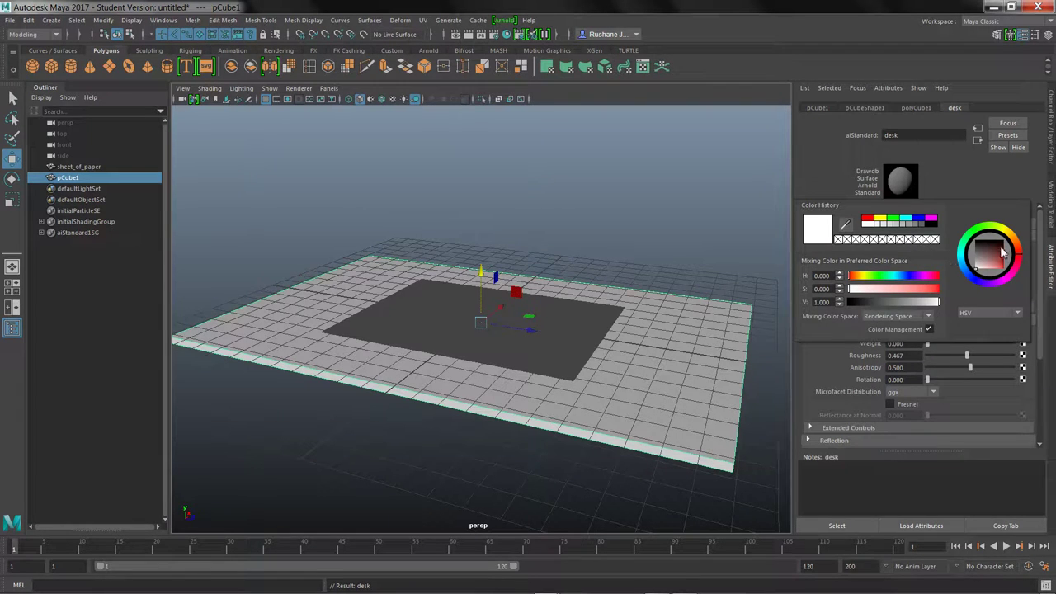
left_click_drag(1021, 247, 995, 266)
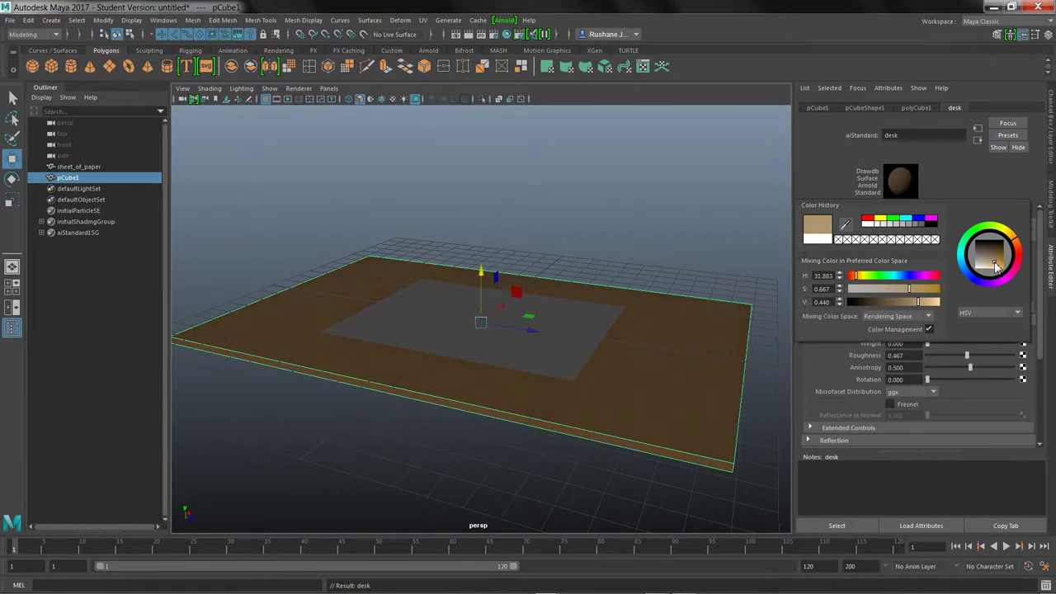
left_click(728, 216)
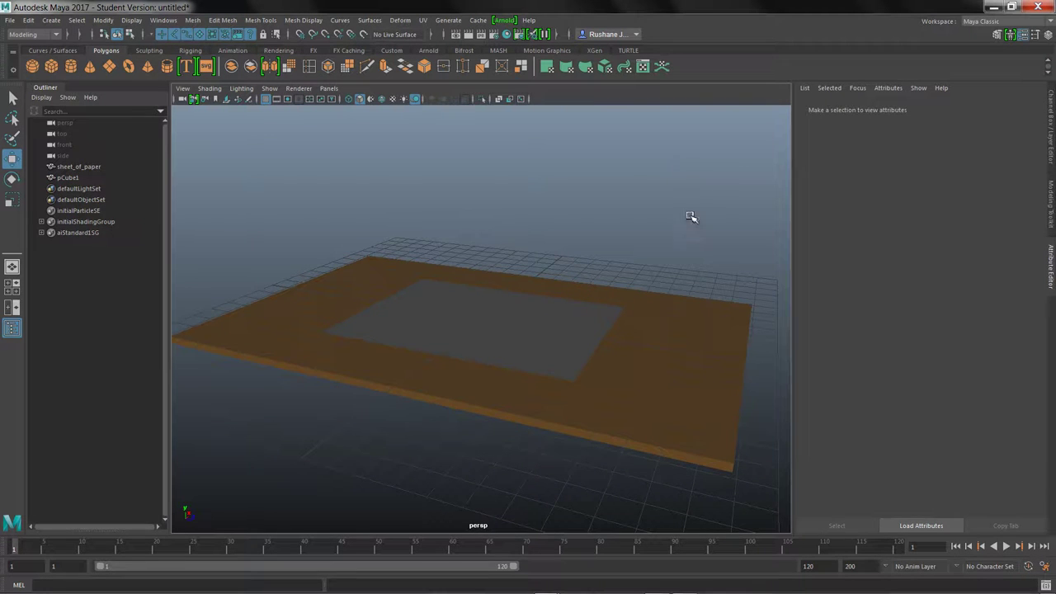
- Add a directional light, raise it above the desk and enlarge it
left_click_drag(739, 242, 715, 259, "alt")
mouse_move(705, 244)
left_mouse_down("alt")
mouse_move(735, 248)
mouse_move(721, 259)
mouse_move(710, 234)
mouse_move(713, 252)
left_mouse_up("alt")
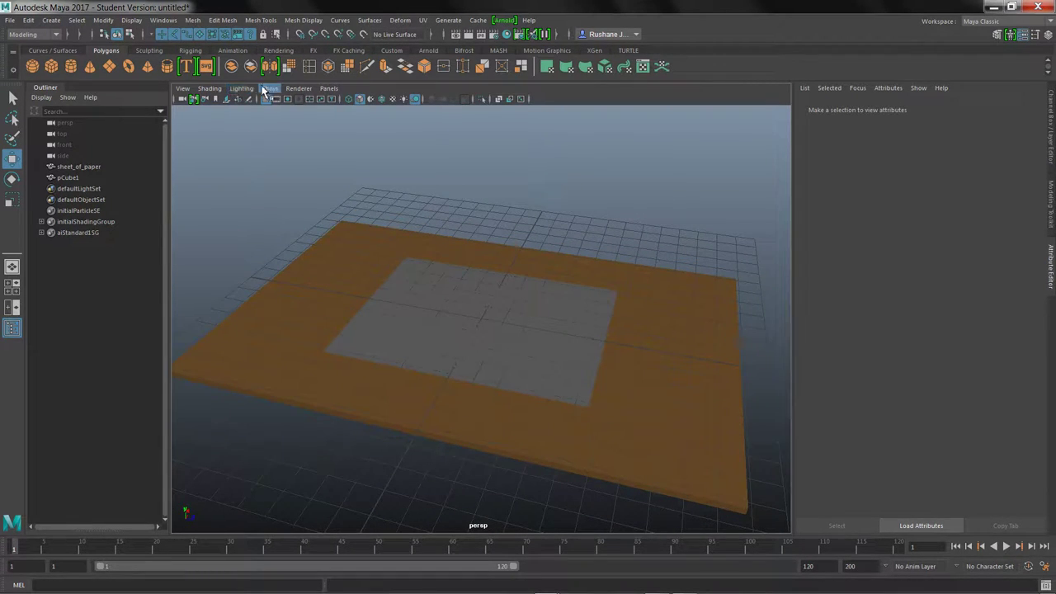
left_click(428, 50)
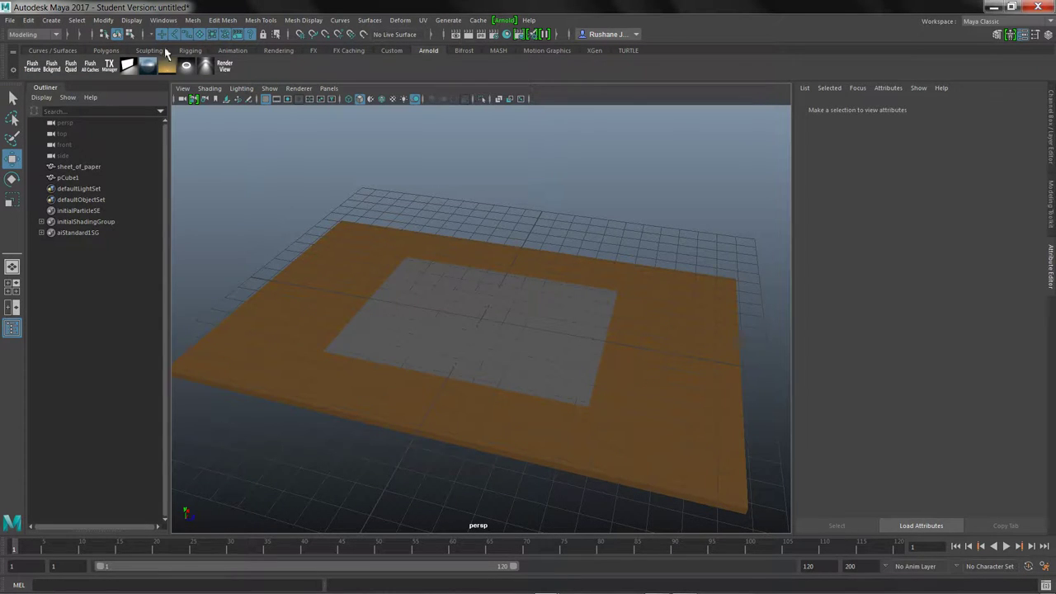
left_click(51, 20)
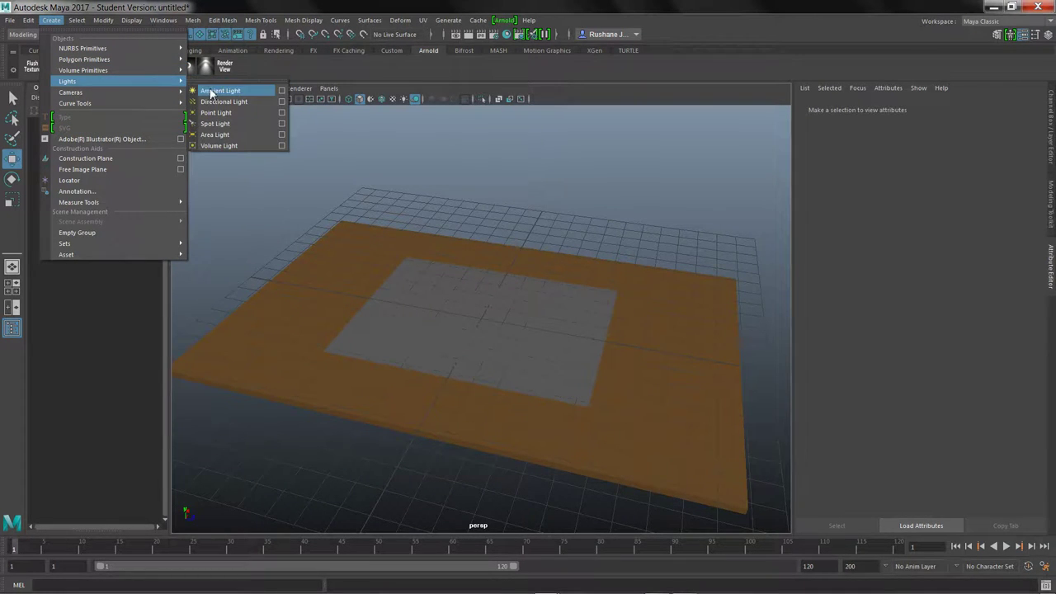
left_click(225, 102)
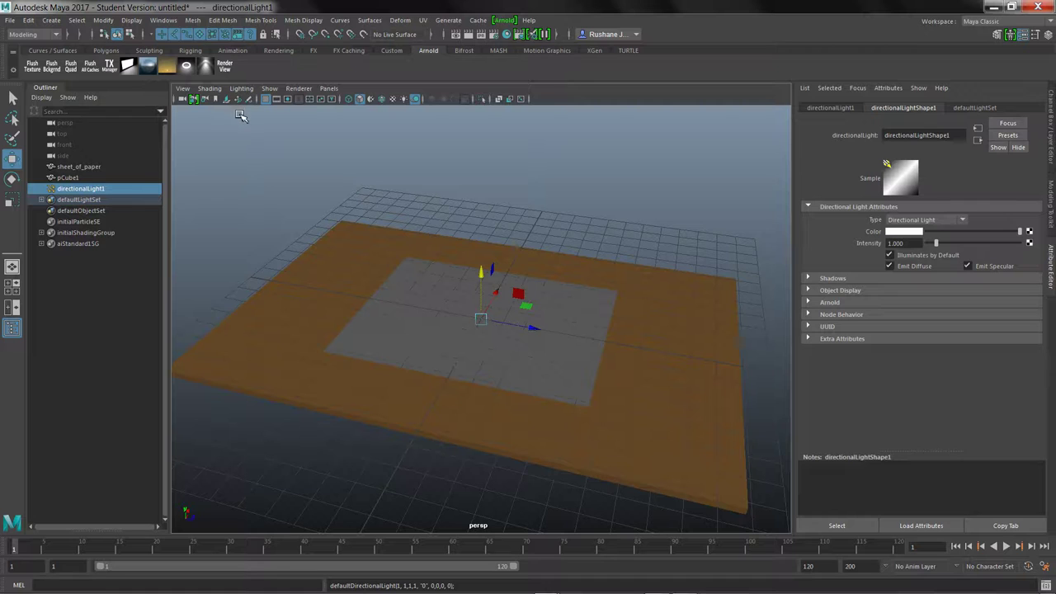
left_click_drag(488, 283, 501, 172)
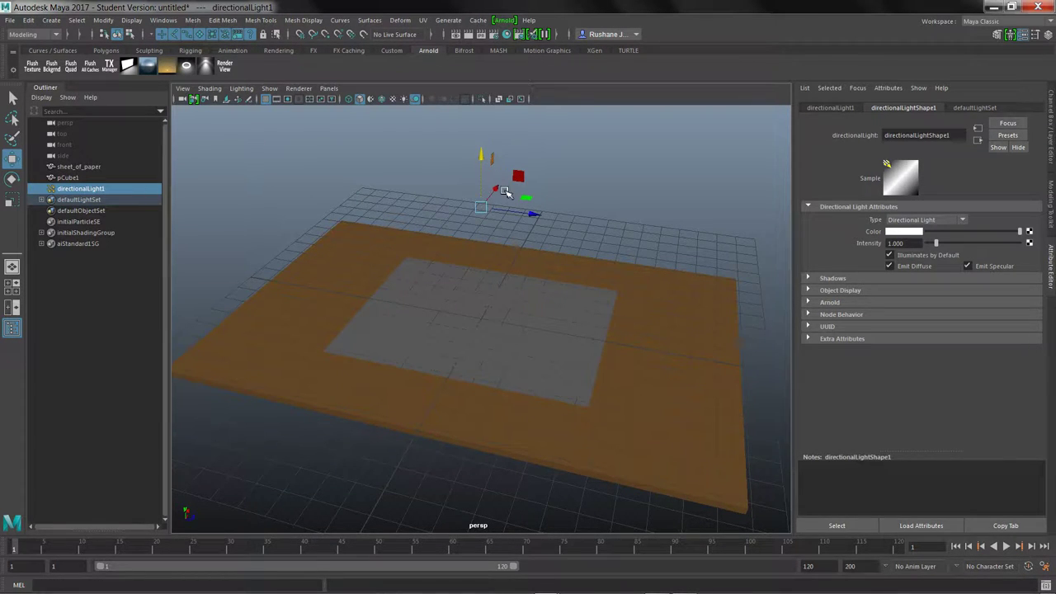
key("r")
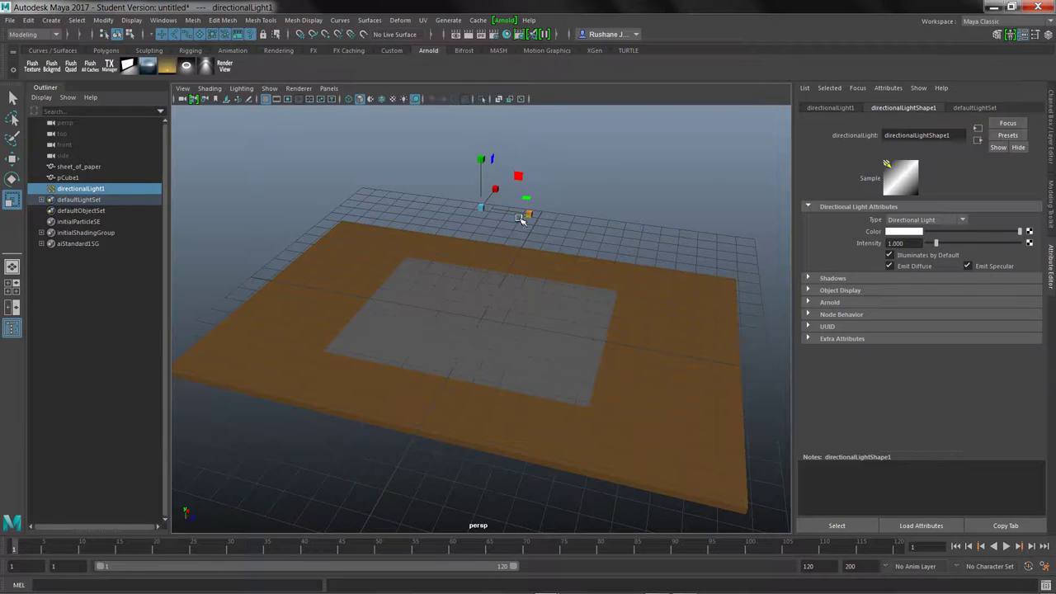
left_click_drag(483, 209, 553, 240)
- Show all object types in the viewport, then tilt the light diagonally and move it right
left_click(555, 198)
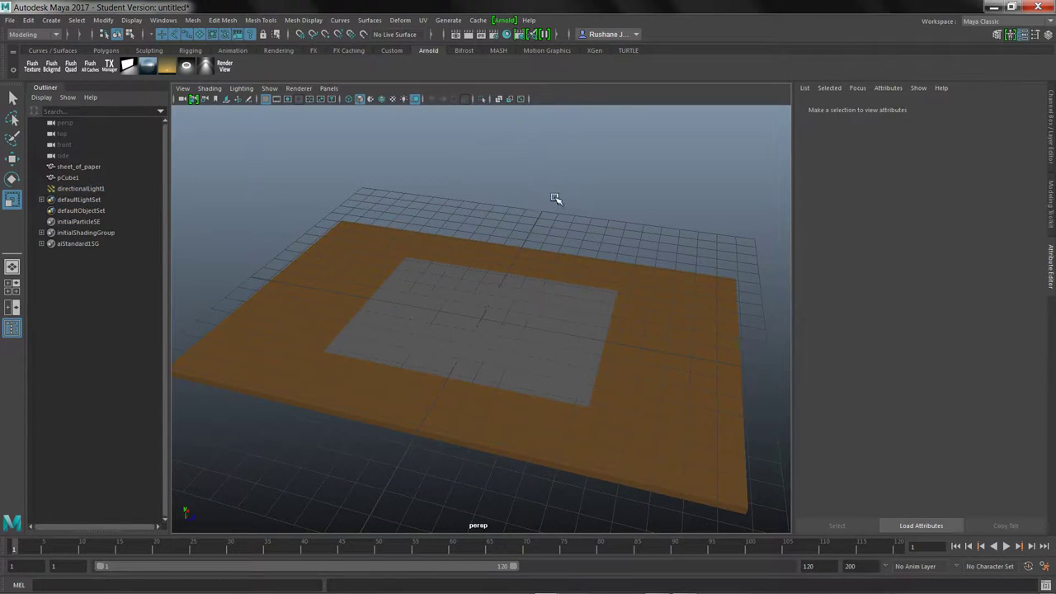
left_click(270, 88)
left_click(278, 123)
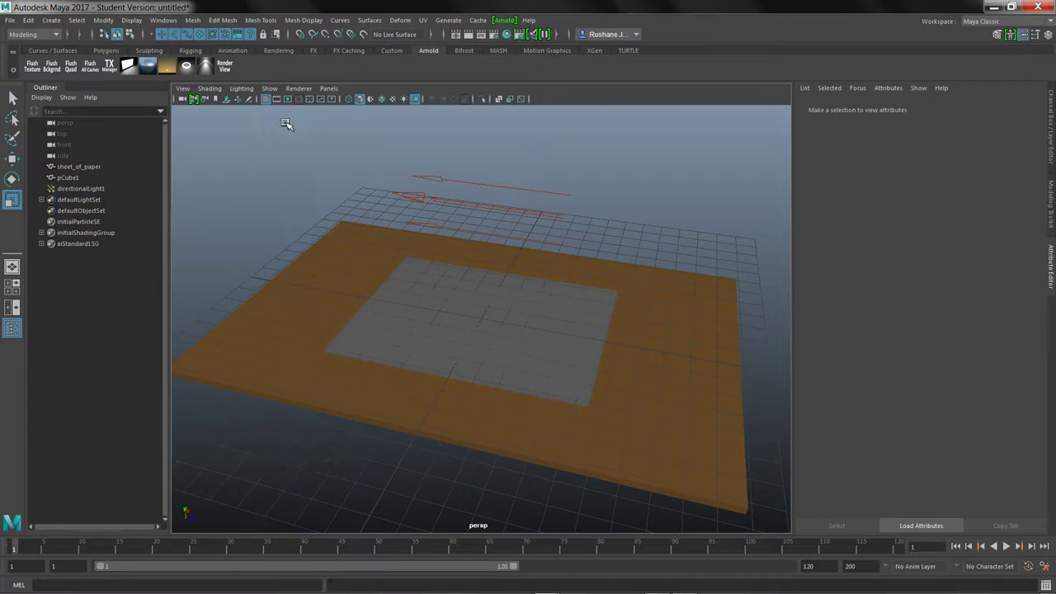
left_click(519, 212)
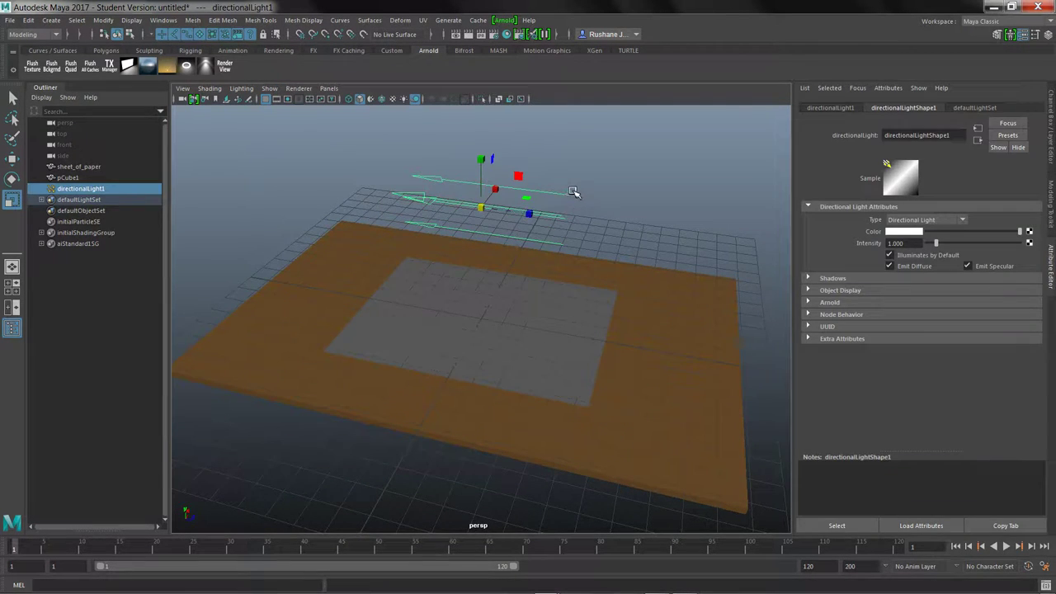
key("e")
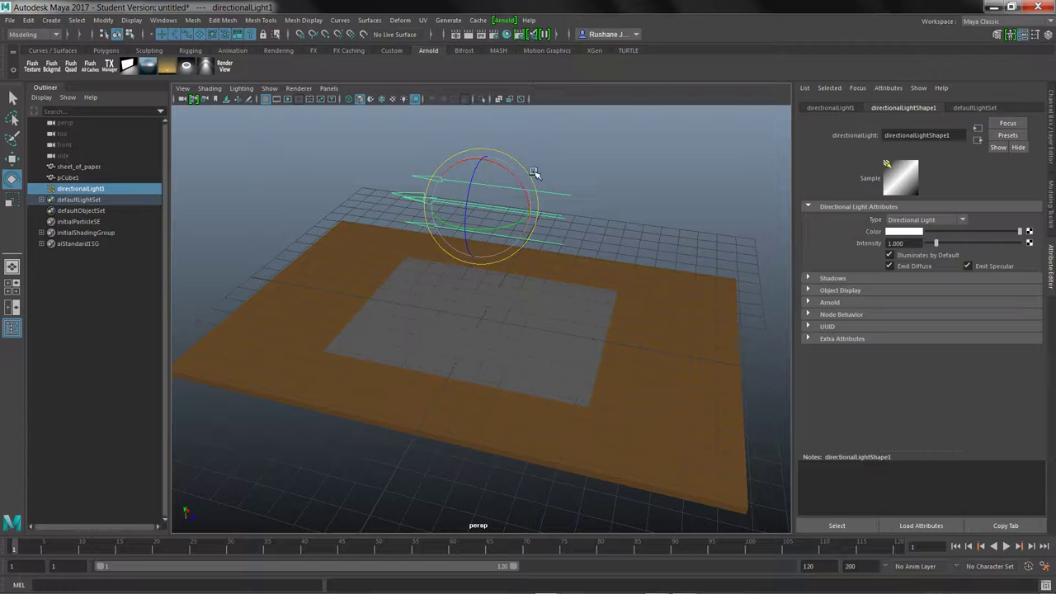
left_click(552, 172)
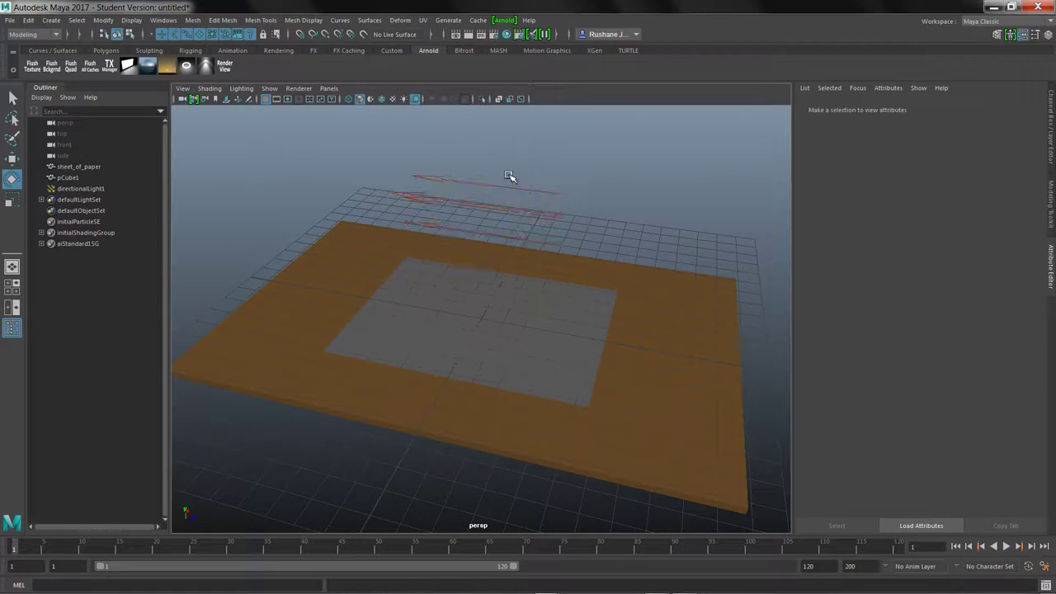
left_click(518, 192)
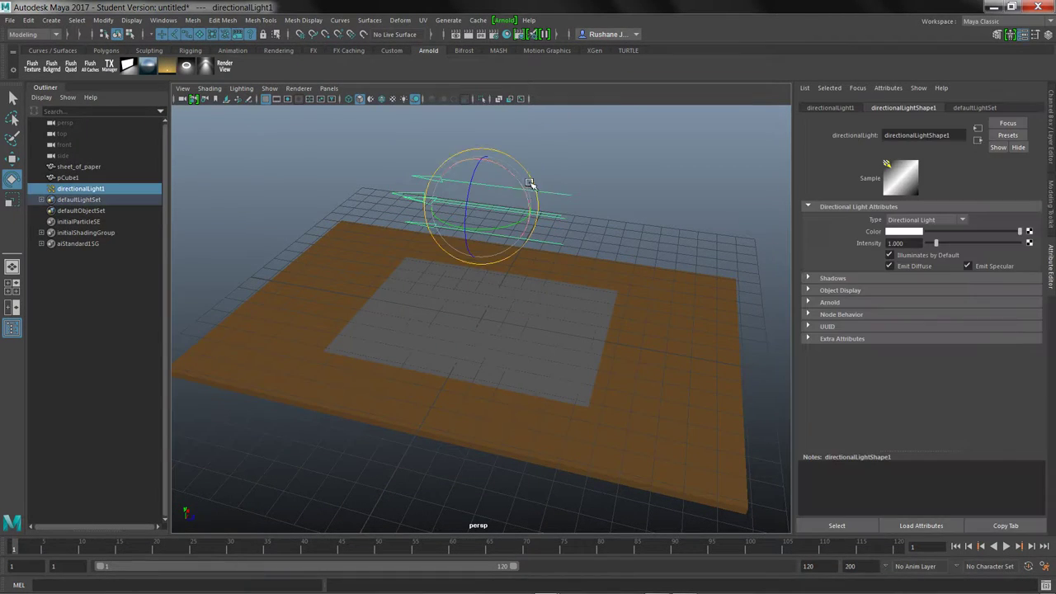
mouse_move(515, 185)
left_mouse_down()
mouse_move(496, 171)
mouse_move(512, 167)
left_mouse_up()
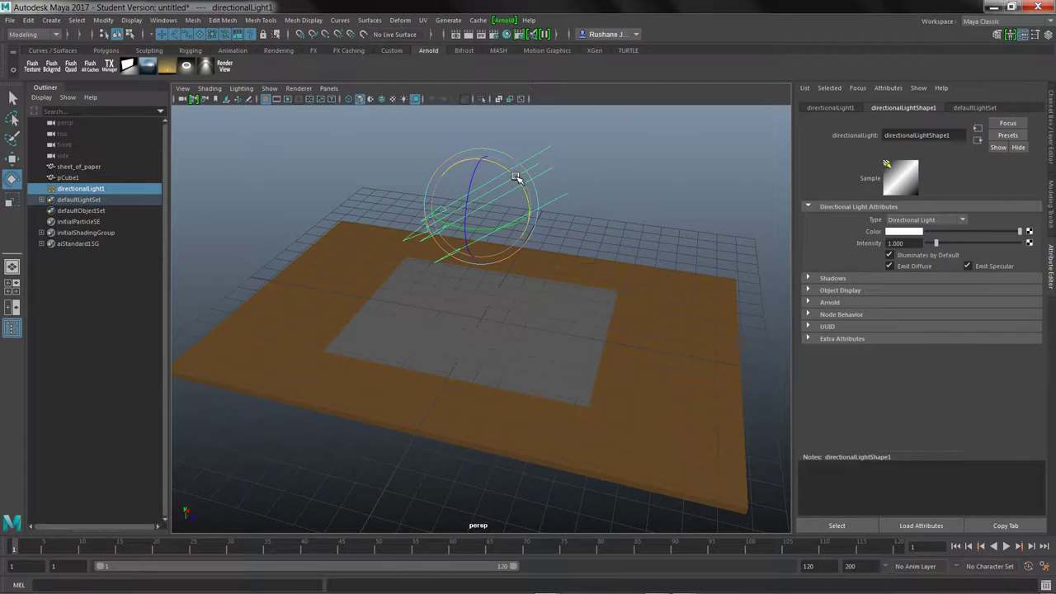
key("w")
left_click_drag(530, 212, 739, 250)
- Preview with scene lighting, raise the light intensity to 2.169, and select sheet_of_paper
left_click(404, 100)
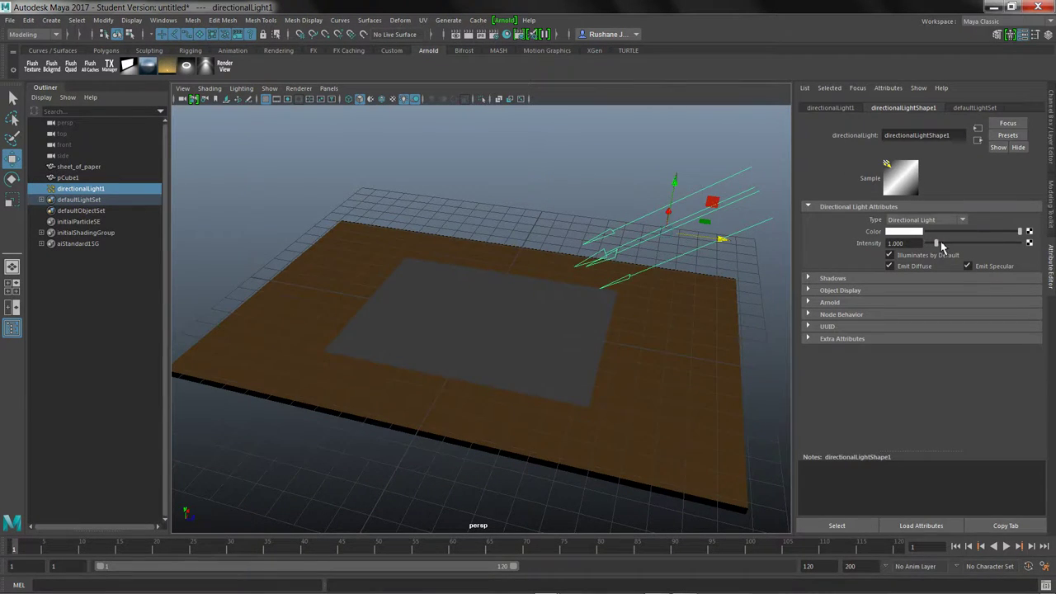
left_click_drag(943, 246, 948, 245)
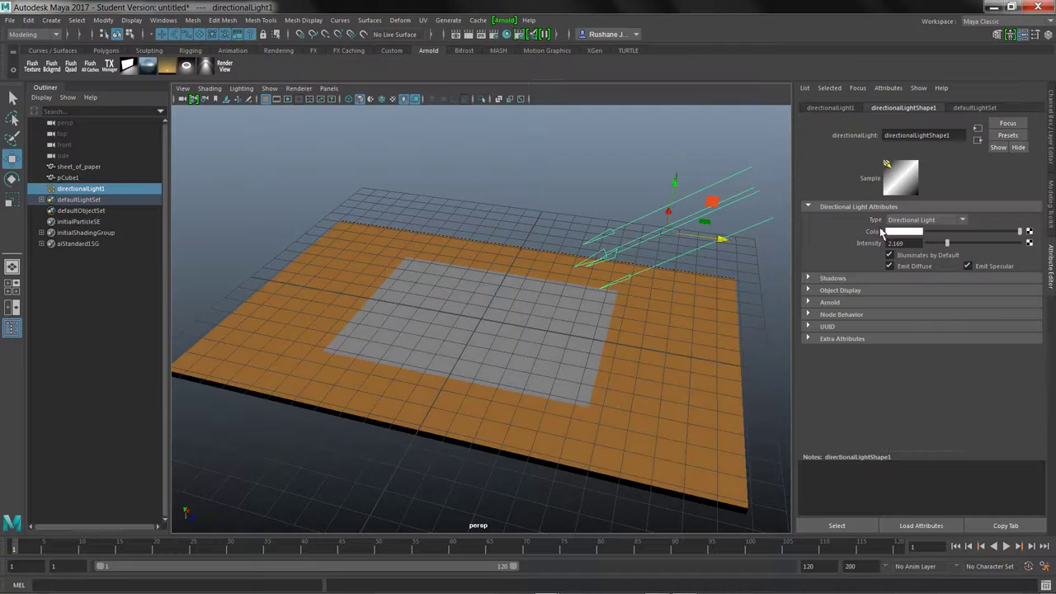
left_click(656, 164)
left_click_drag(617, 276, 559, 341, "alt")
left_click(546, 350)
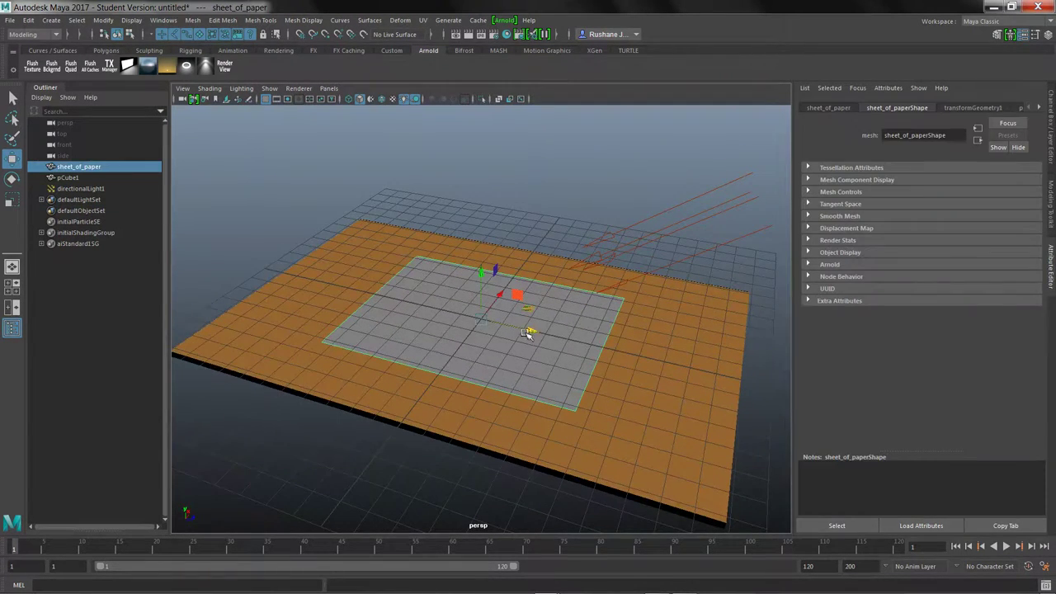
- Assign a new Arnold aiStandard material to the sheet_of_paper and name it paper
scroll(586, 321, "up", 3)
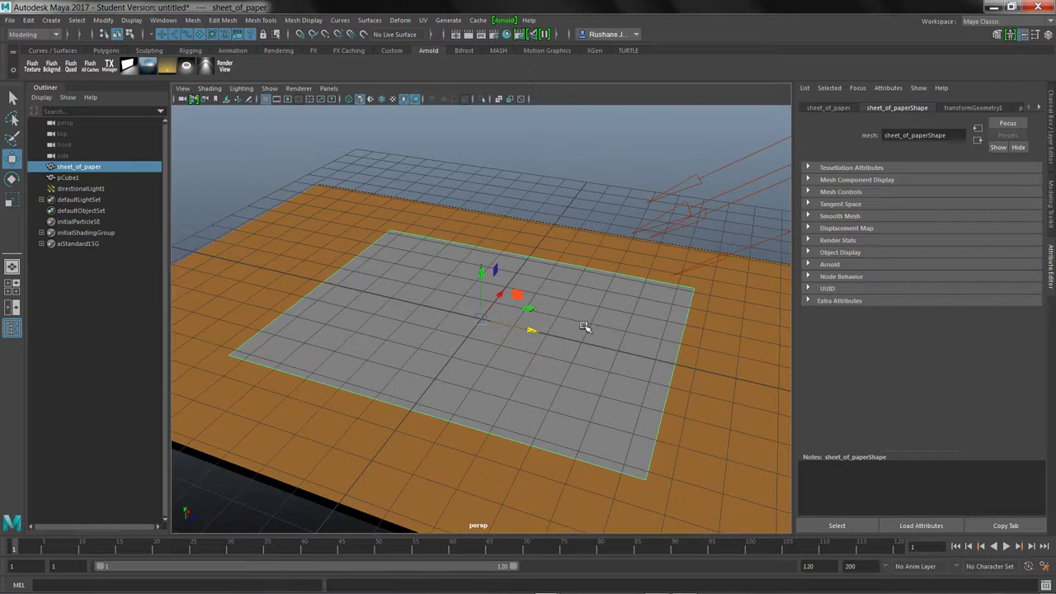
right_click(583, 327)
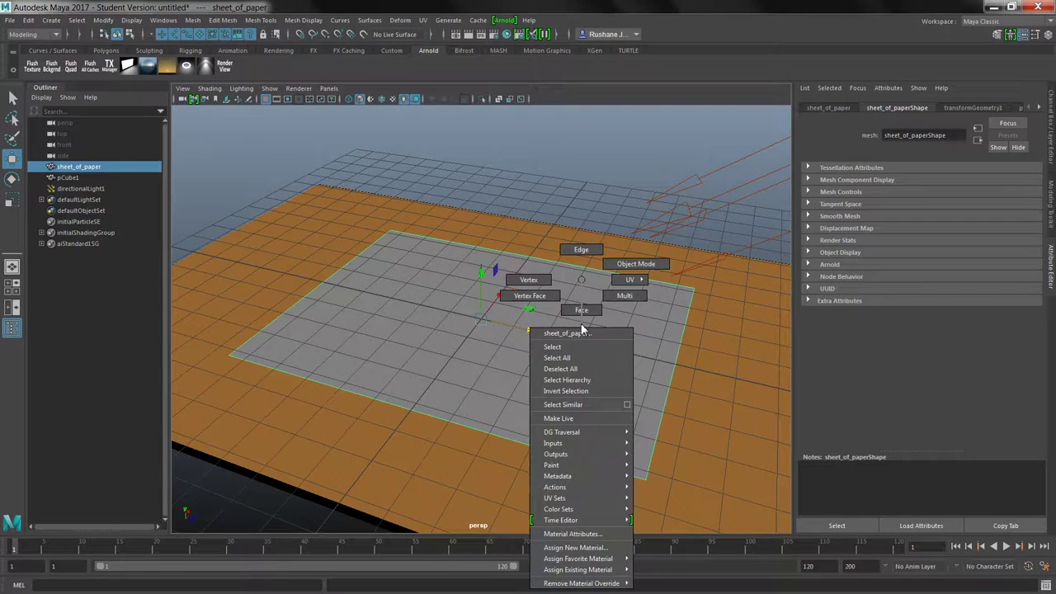
left_click(604, 551)
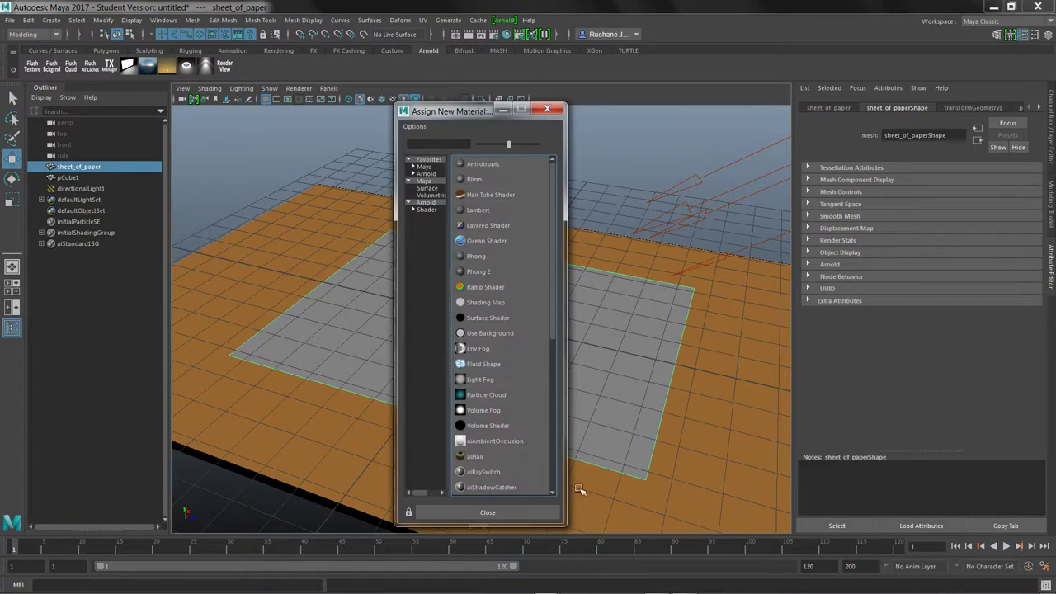
left_click(427, 210)
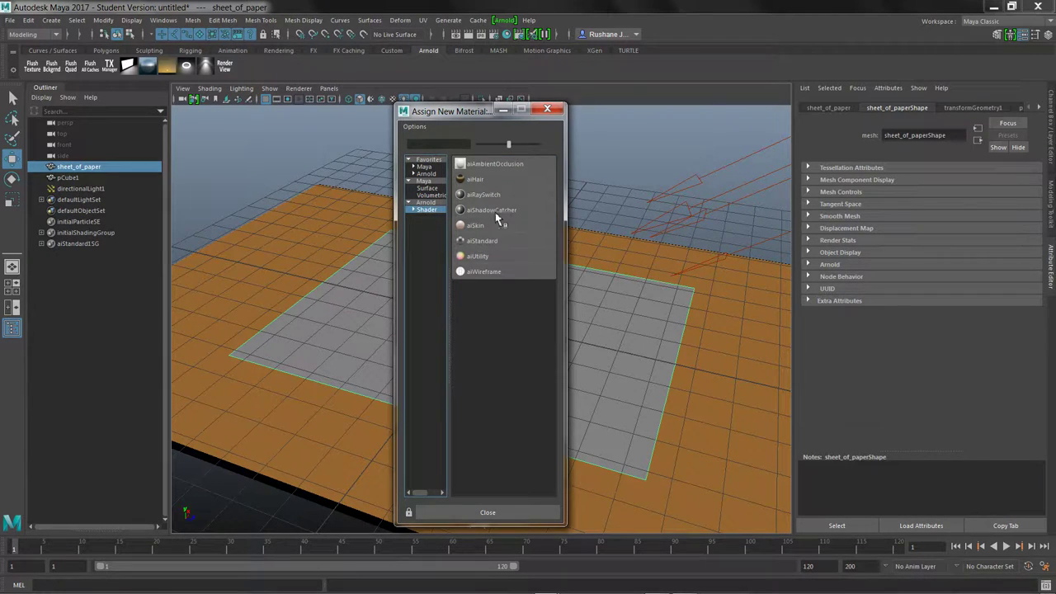
left_click(480, 241)
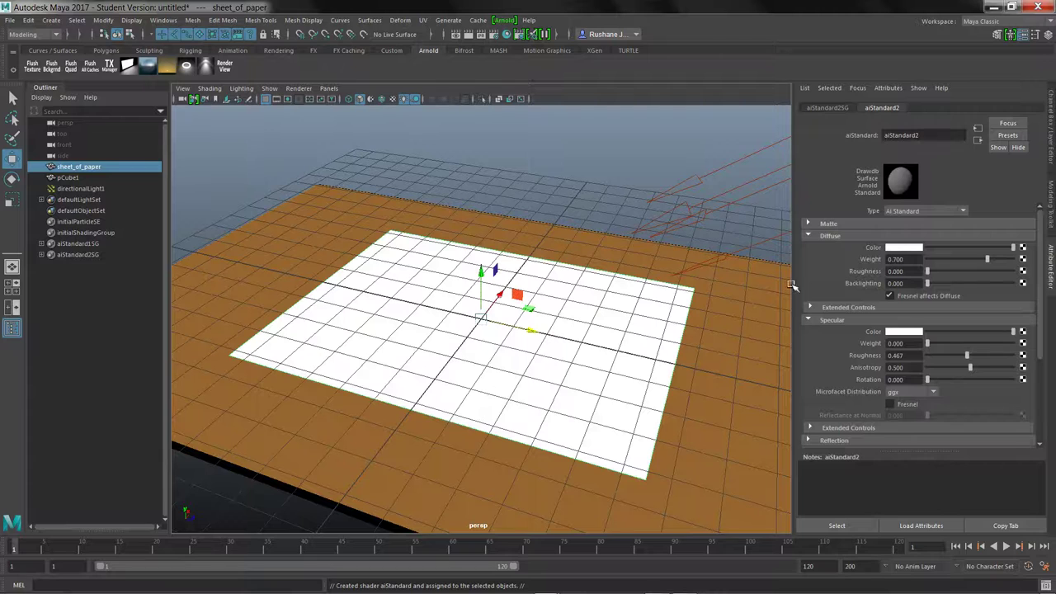
left_click_drag(925, 135, 863, 139)
type("paper")
key("Return")
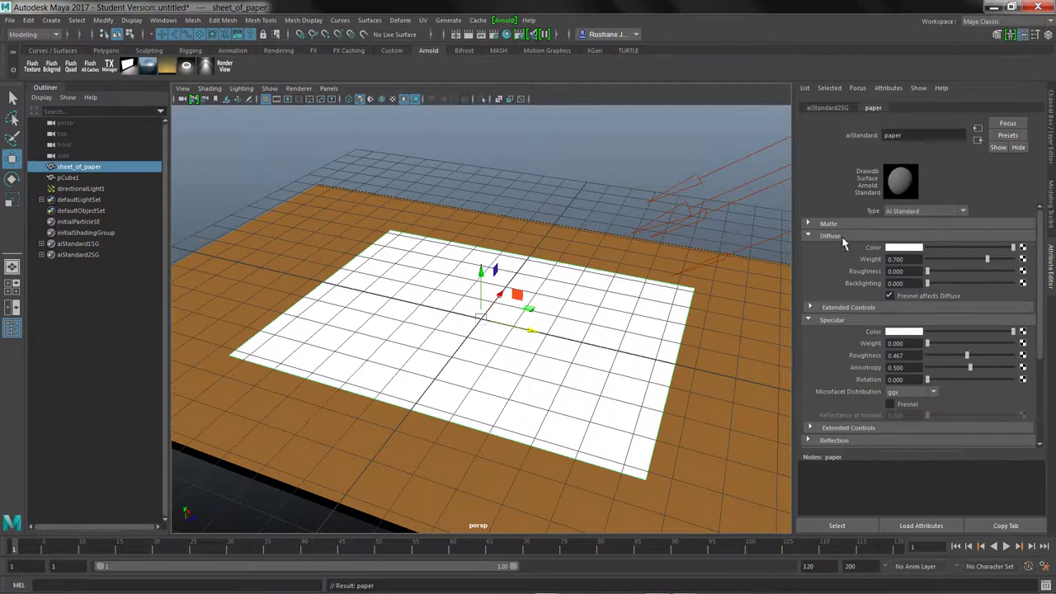
- Collapse the Diffuse, Specular and Matte sections of the paper material's attributes
left_click(808, 236)
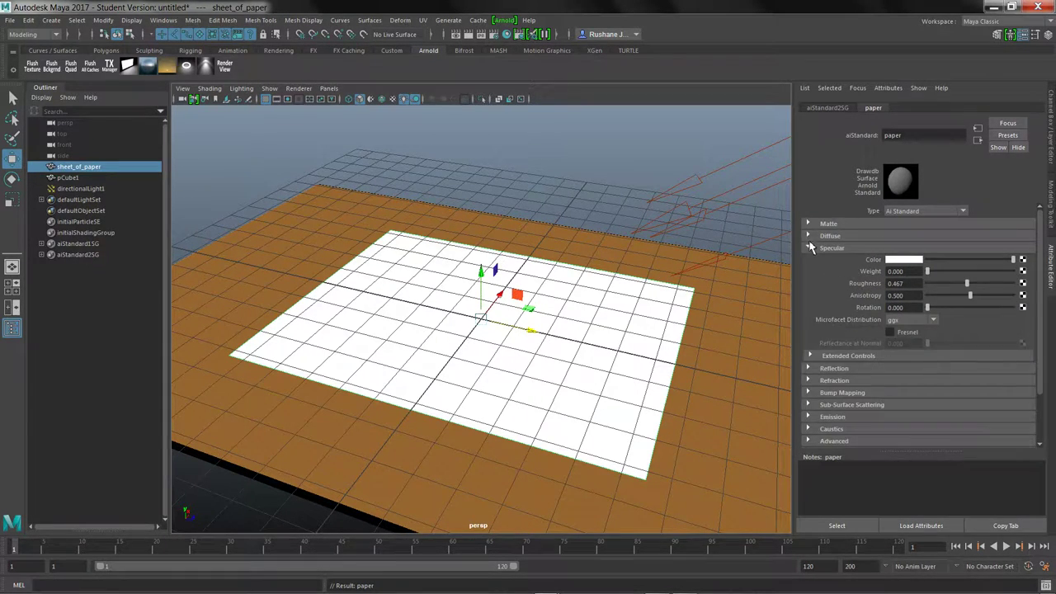
left_click(809, 248)
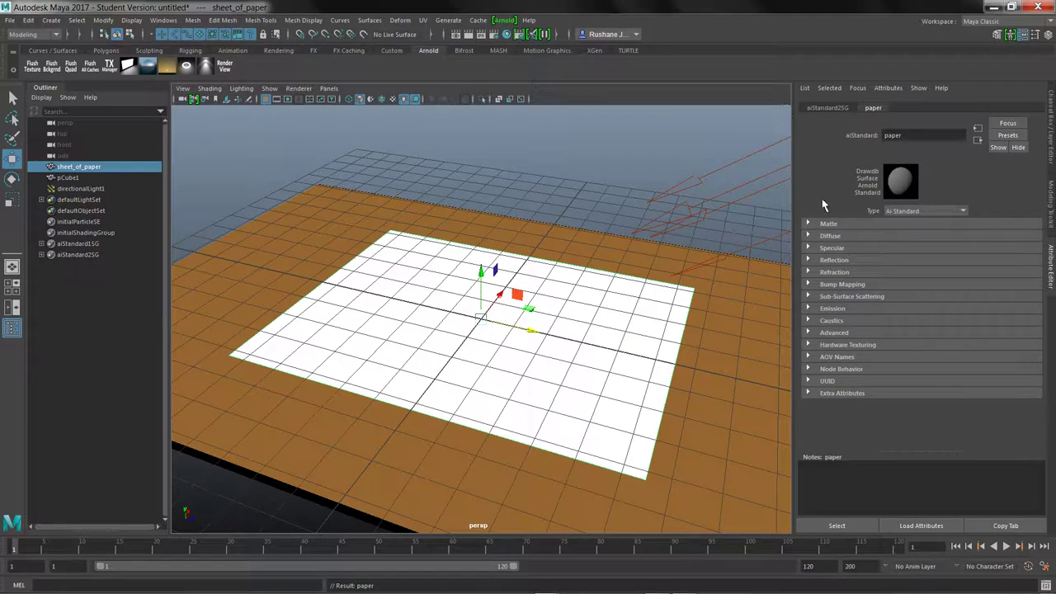
left_click(812, 223)
left_click(811, 223)
left_click(810, 236)
left_click(810, 236)
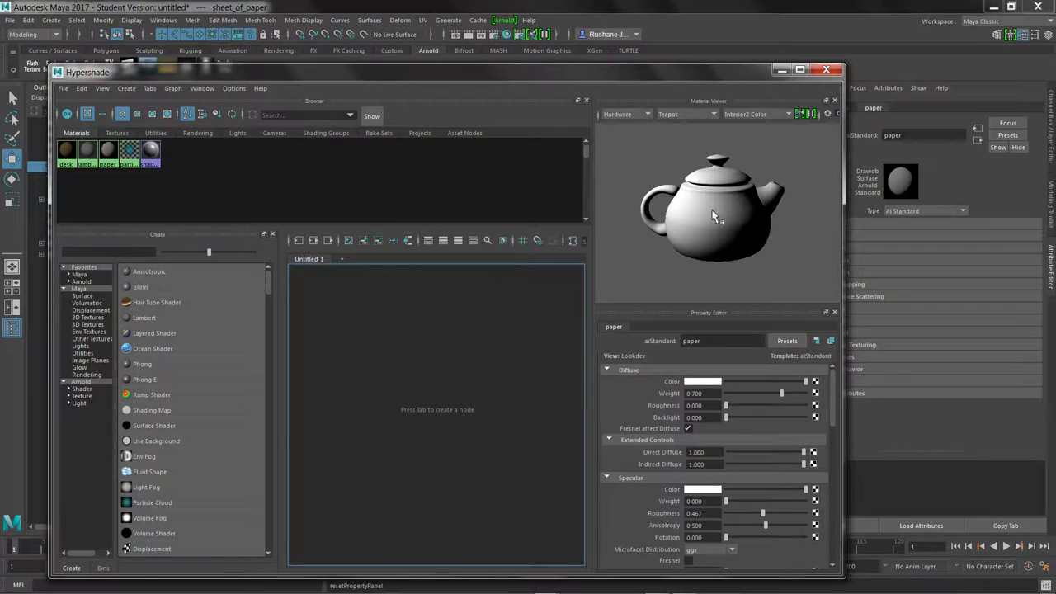
- Switch the material preview to Arnold and try lower diffuse weights, then raise it to 1.000
left_click(649, 114)
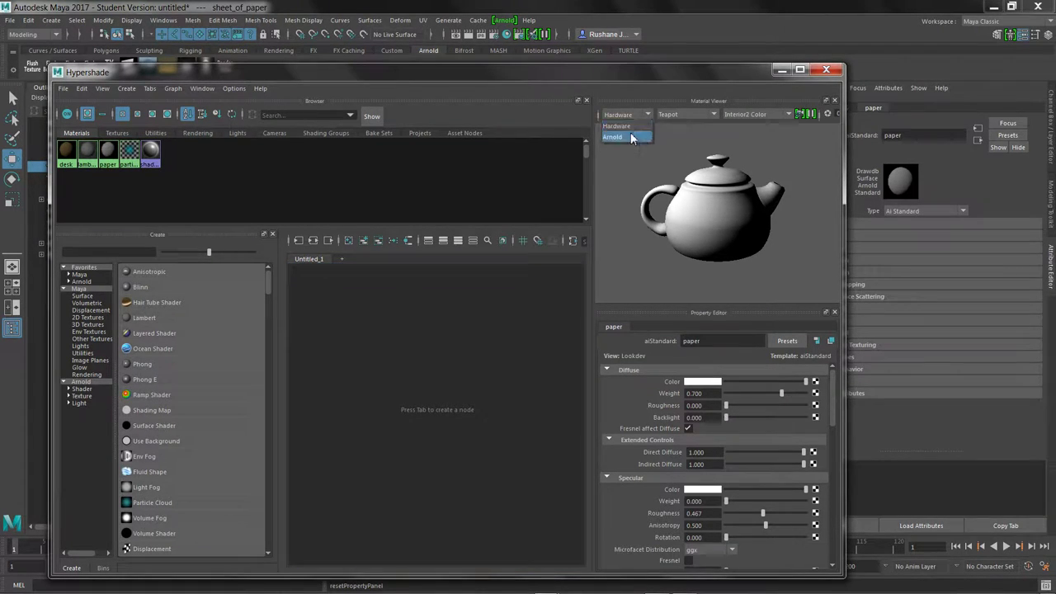
left_click(631, 139)
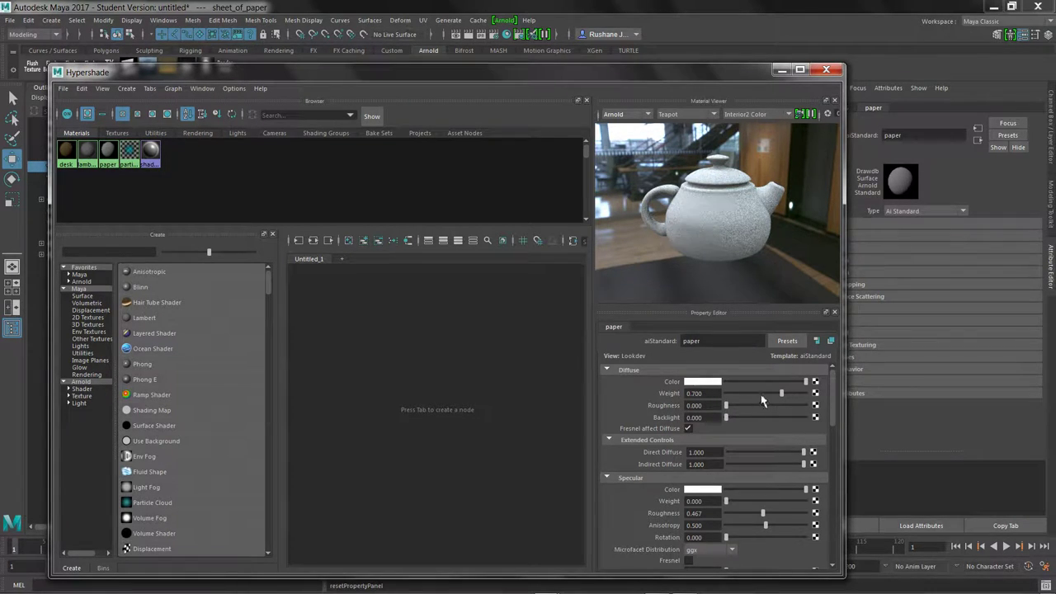
left_click_drag(782, 393, 741, 396)
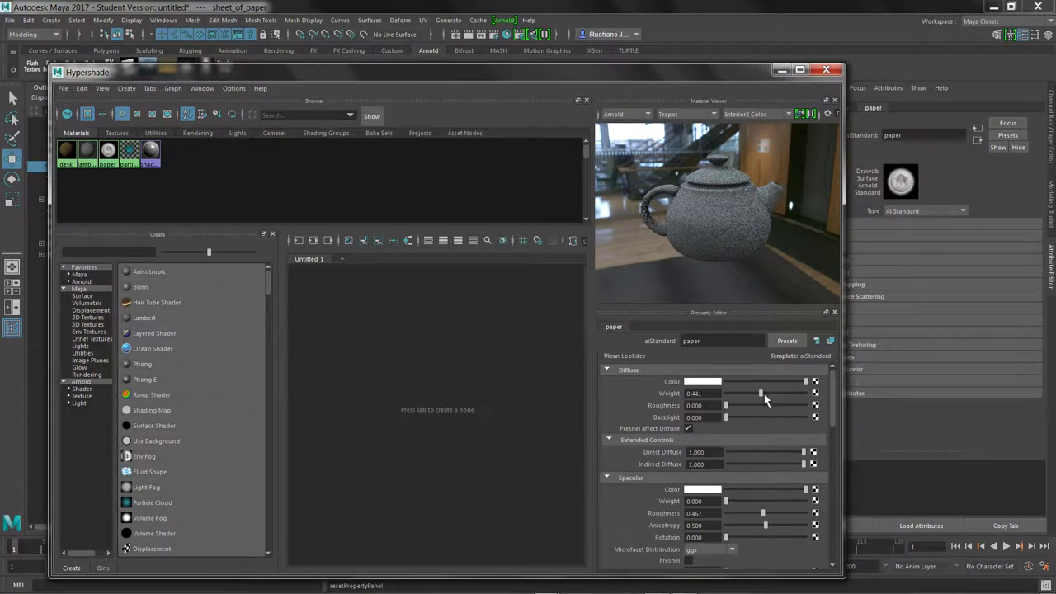
left_click_drag(765, 400, 807, 396)
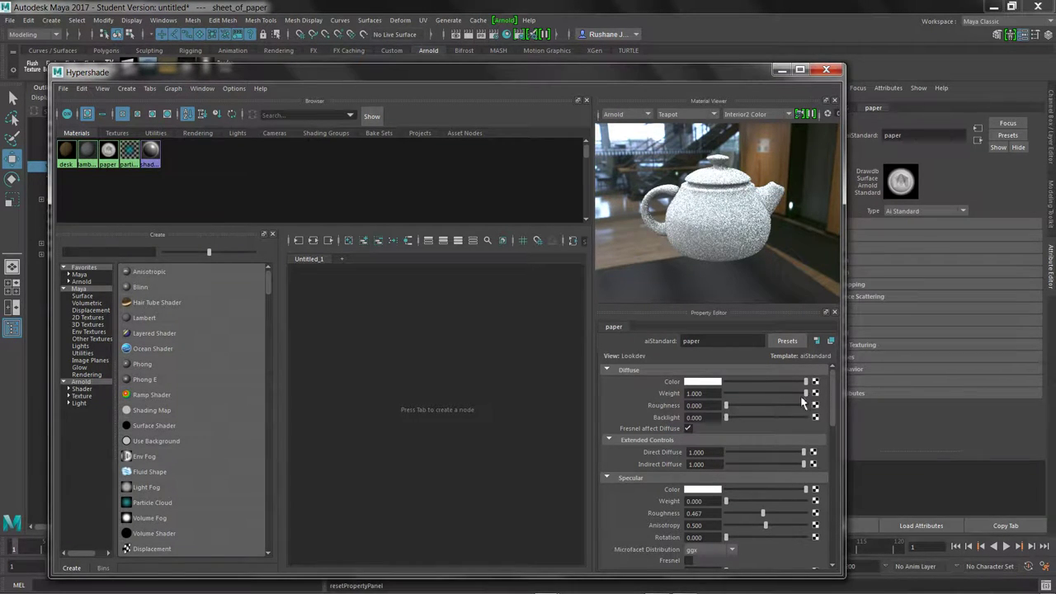
- Test diffuse roughness from 0 to 1.000 and back to 0, leaving diffuse weight at 0.958
mouse_move(811, 399)
left_mouse_down()
mouse_move(751, 411)
mouse_move(820, 412)
left_mouse_up()
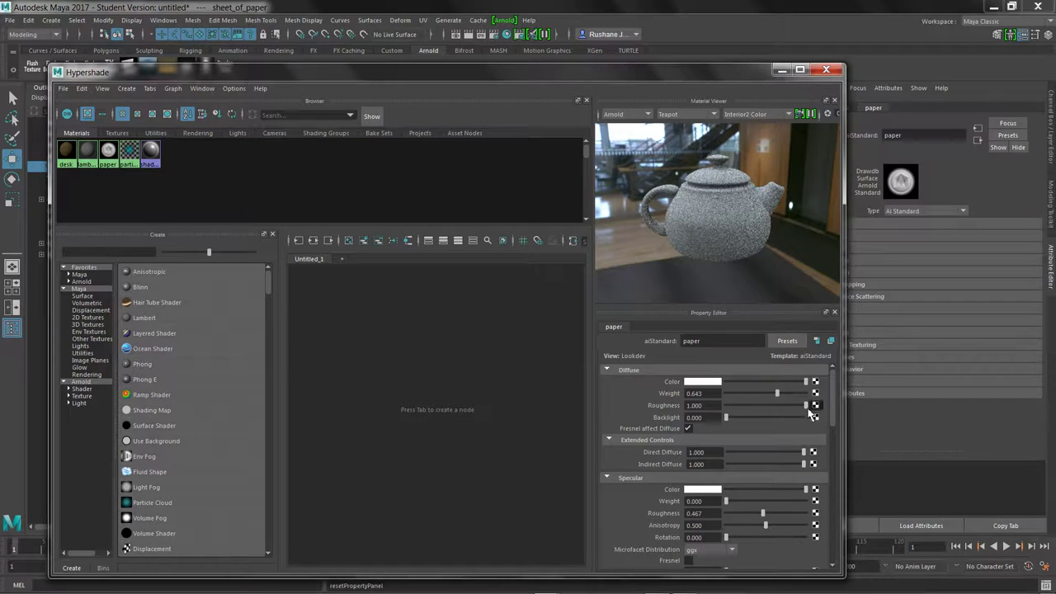
left_click_drag(805, 405, 720, 407)
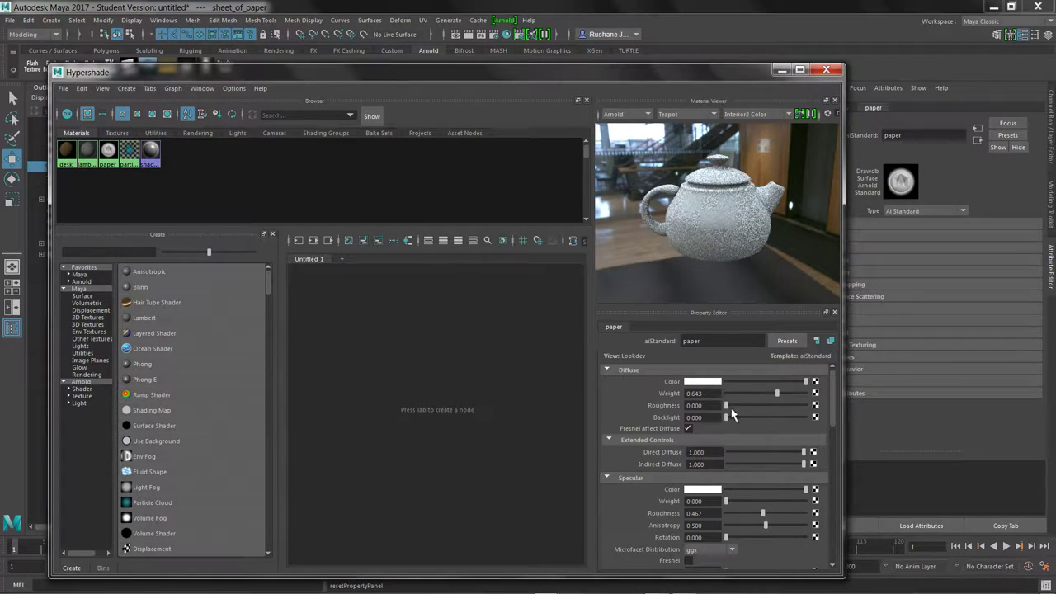
left_click_drag(730, 407, 843, 411)
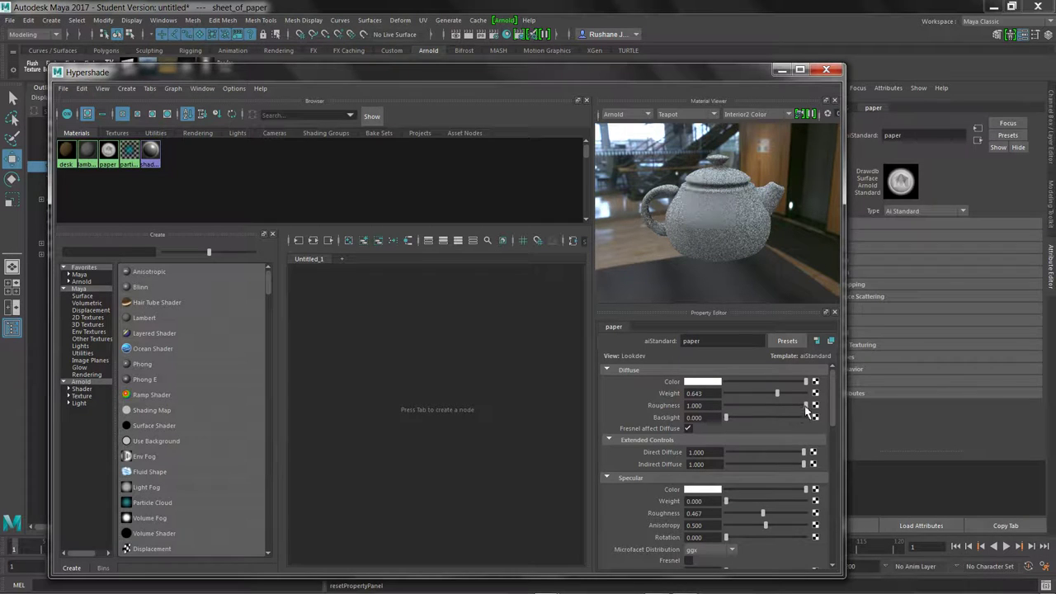
left_click_drag(806, 406, 702, 418)
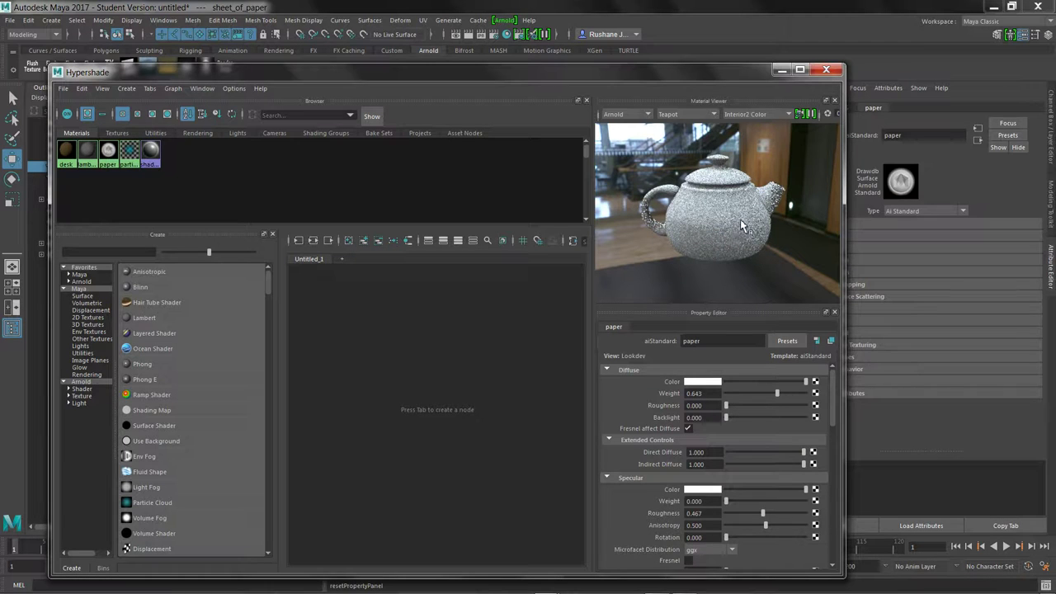
left_click_drag(710, 241, 769, 252)
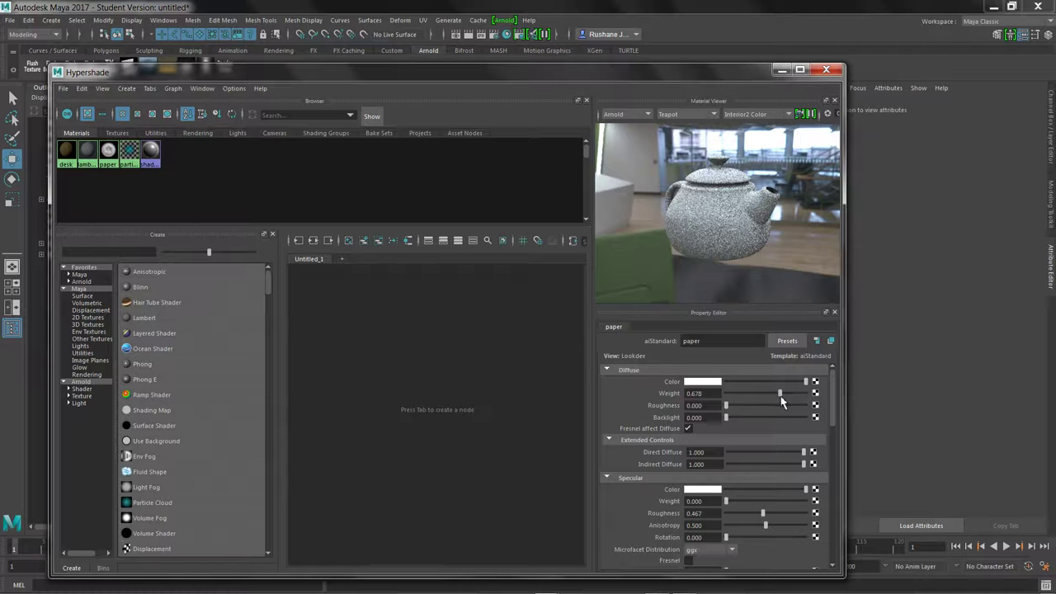
left_click_drag(790, 401, 802, 402)
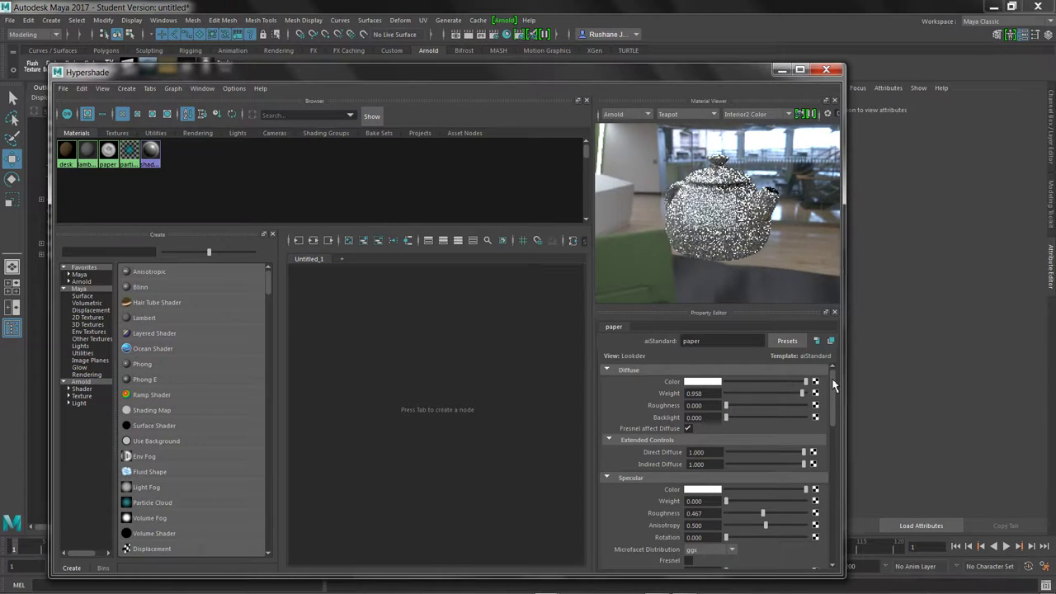
scroll(837, 387, "down", 1)
scroll(834, 392, "up", 2)
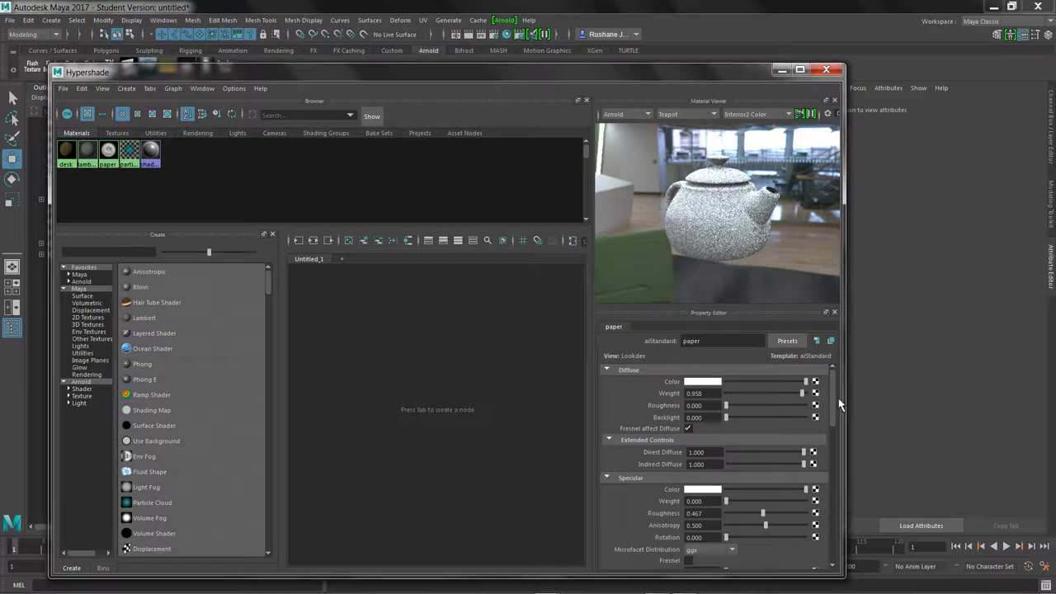
left_click_drag(837, 404, 826, 444)
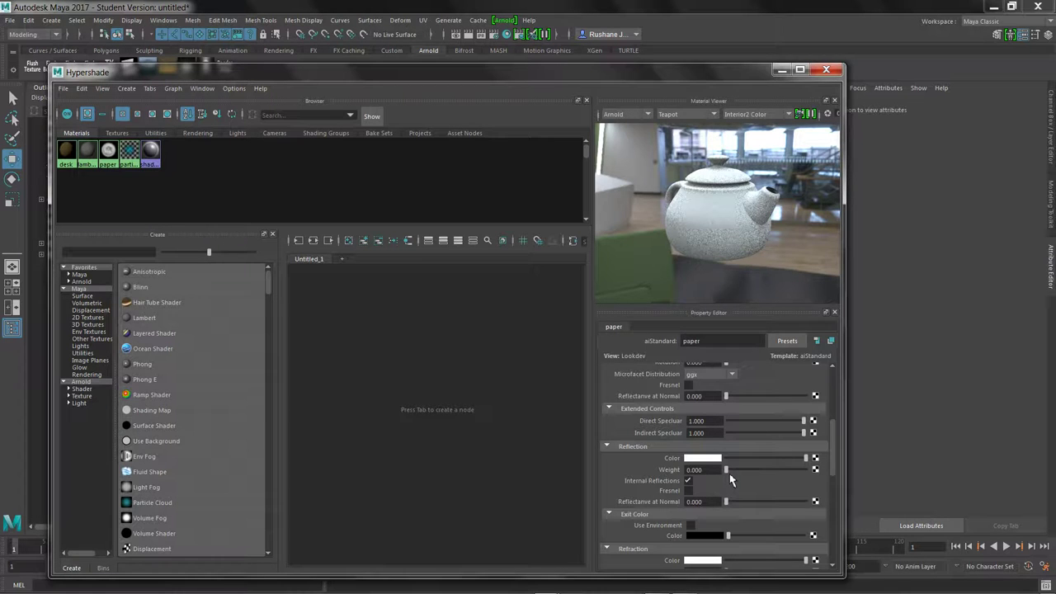
left_click_drag(727, 470, 770, 477)
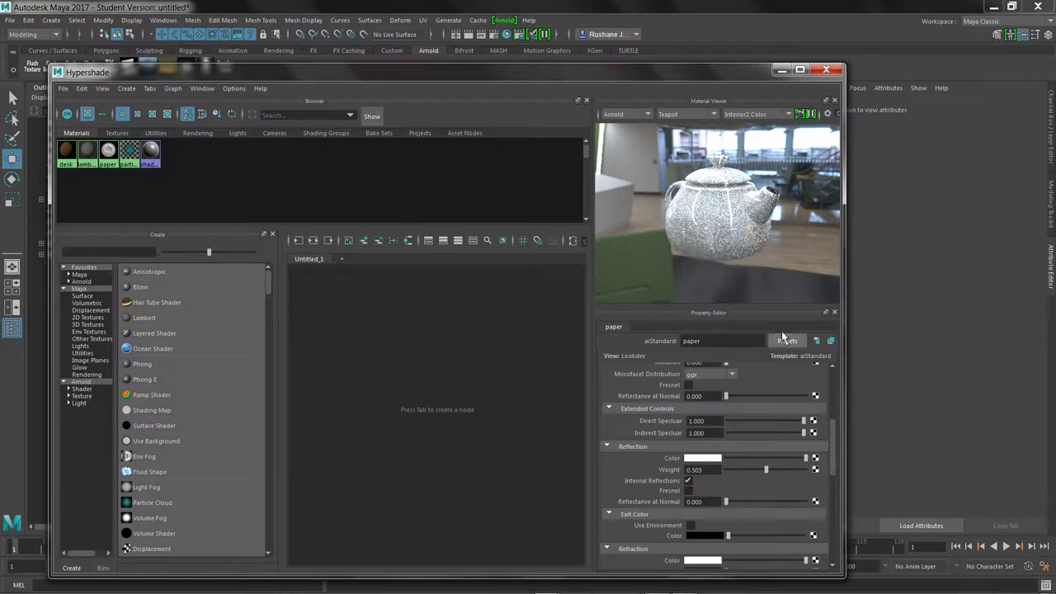
left_click_drag(834, 455, 835, 442)
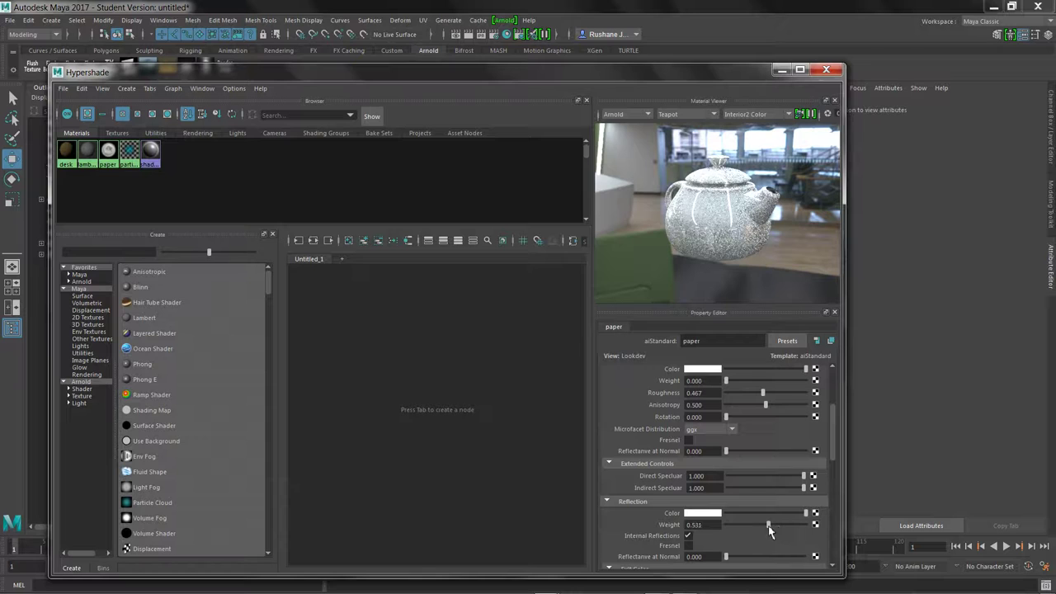
left_click_drag(768, 526, 722, 528)
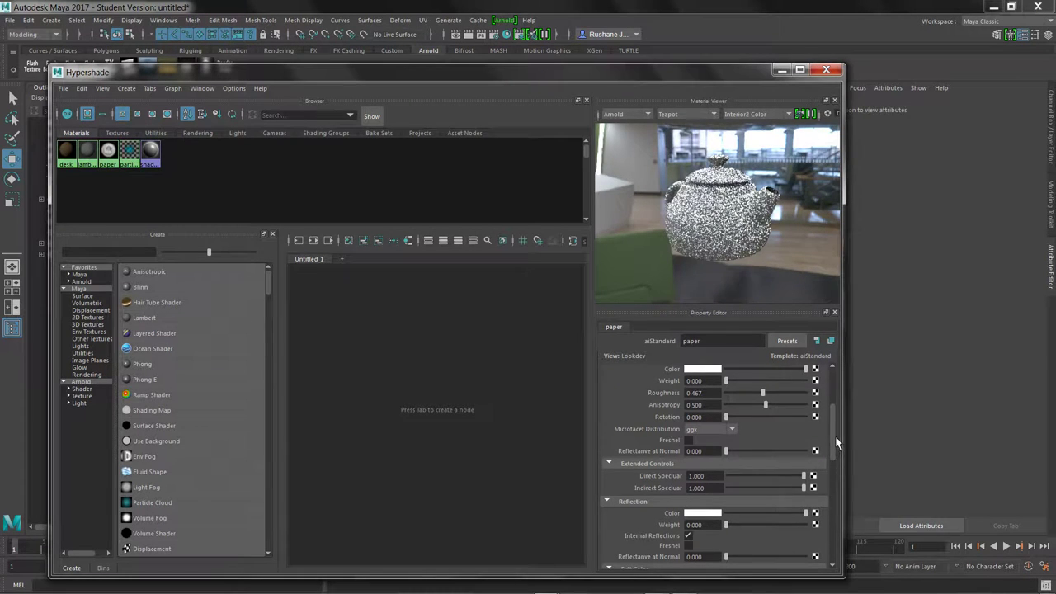
left_click_drag(836, 443, 827, 433)
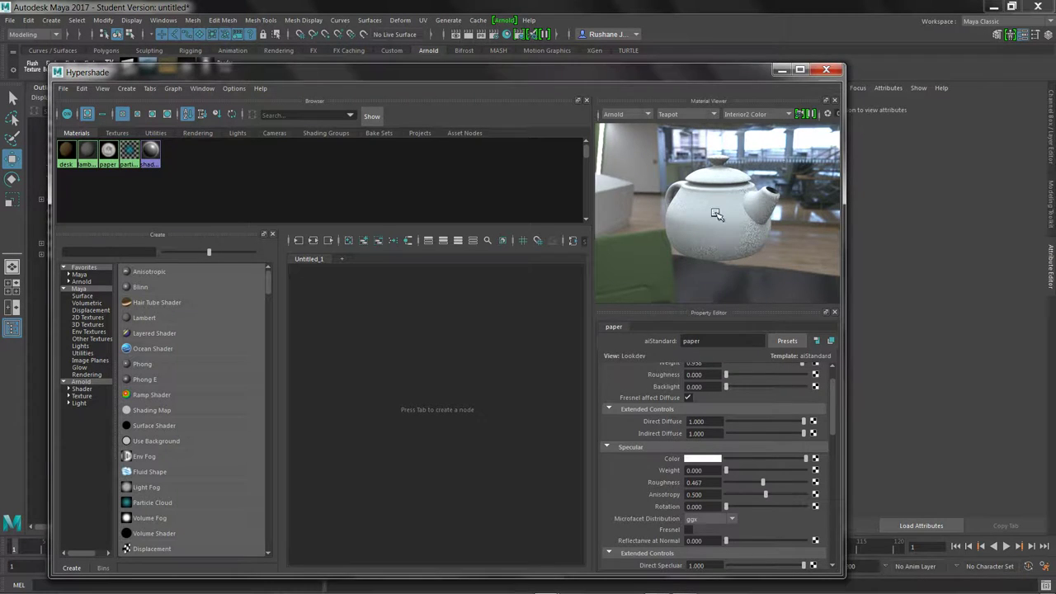
- Try specular weights on the paper, down to 0.189 then 0.266, with specular roughness 0
left_click_drag(728, 471, 807, 470)
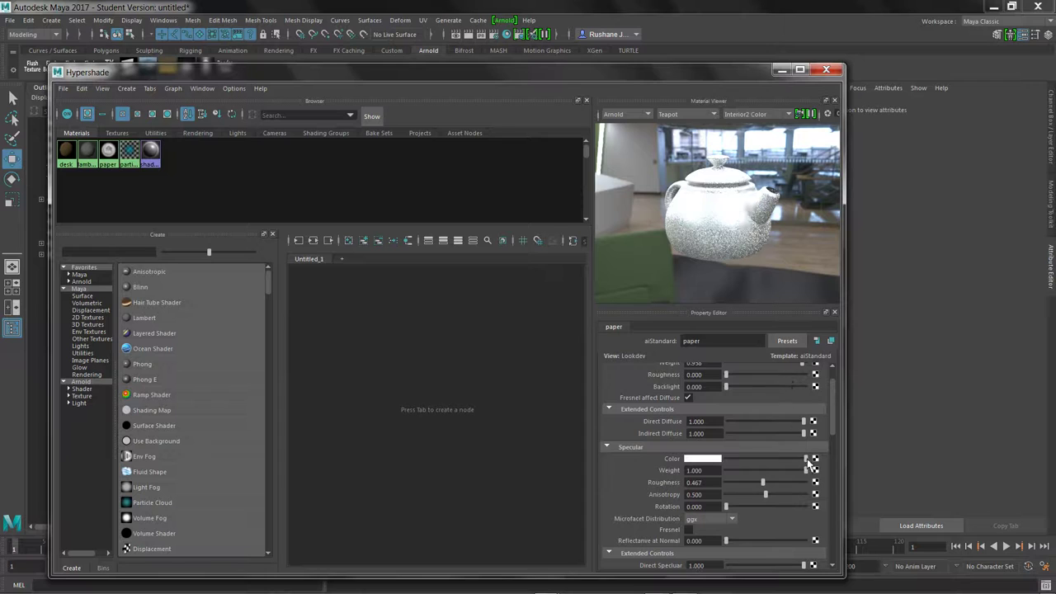
left_click_drag(805, 470, 774, 475)
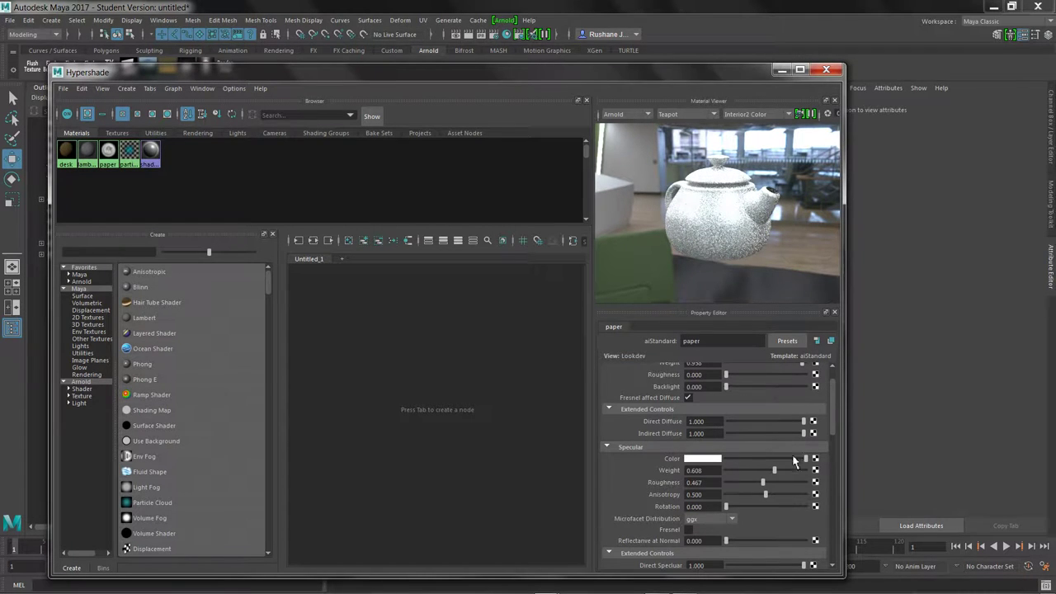
left_click_drag(774, 471, 740, 471)
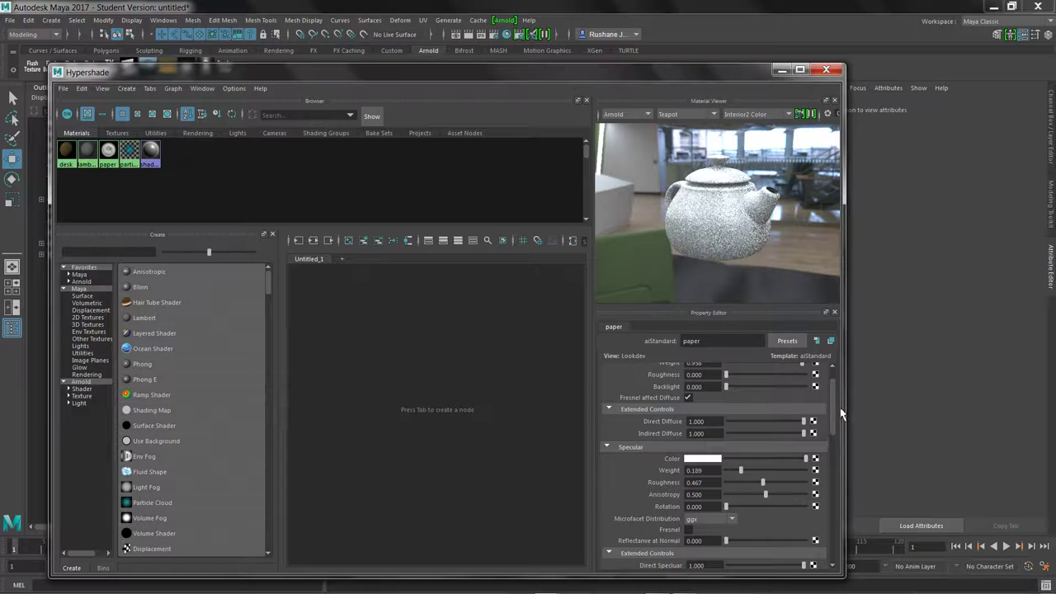
left_click_drag(837, 414, 835, 431)
scroll(825, 417, "up", 2)
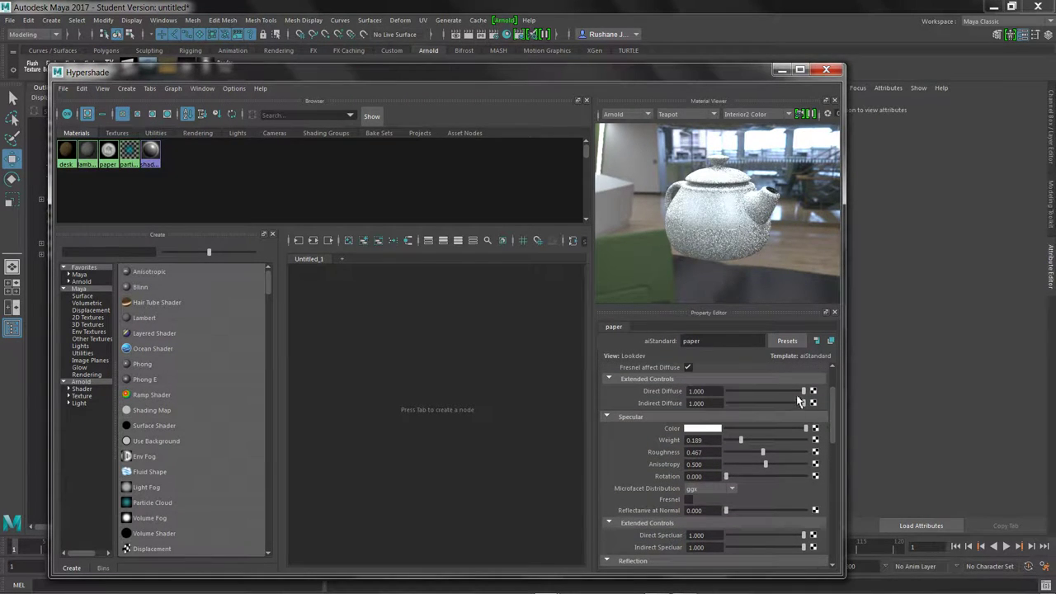
left_click_drag(744, 446, 772, 444)
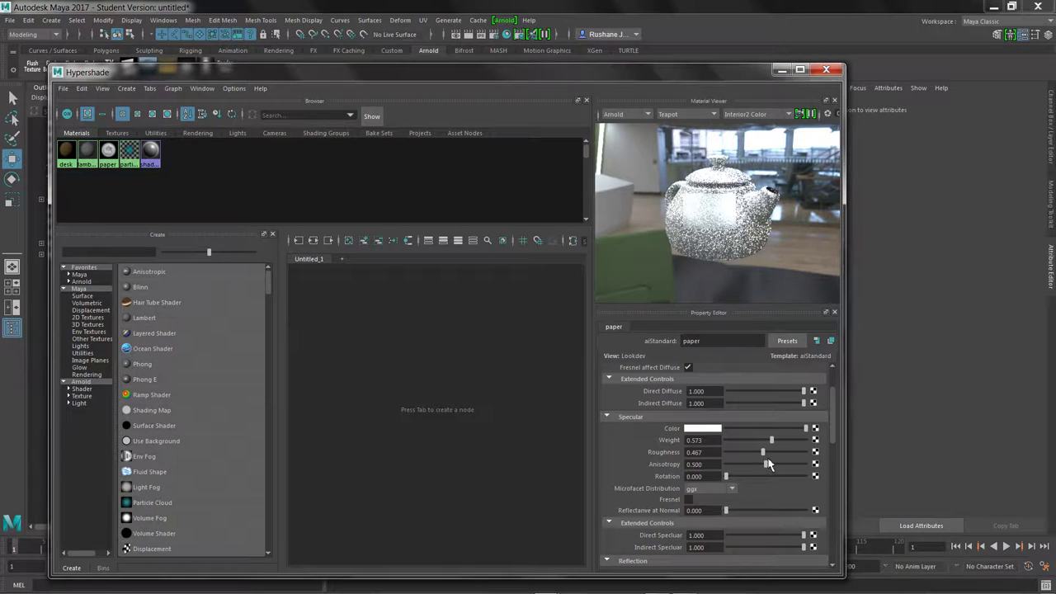
left_click_drag(763, 453, 715, 460)
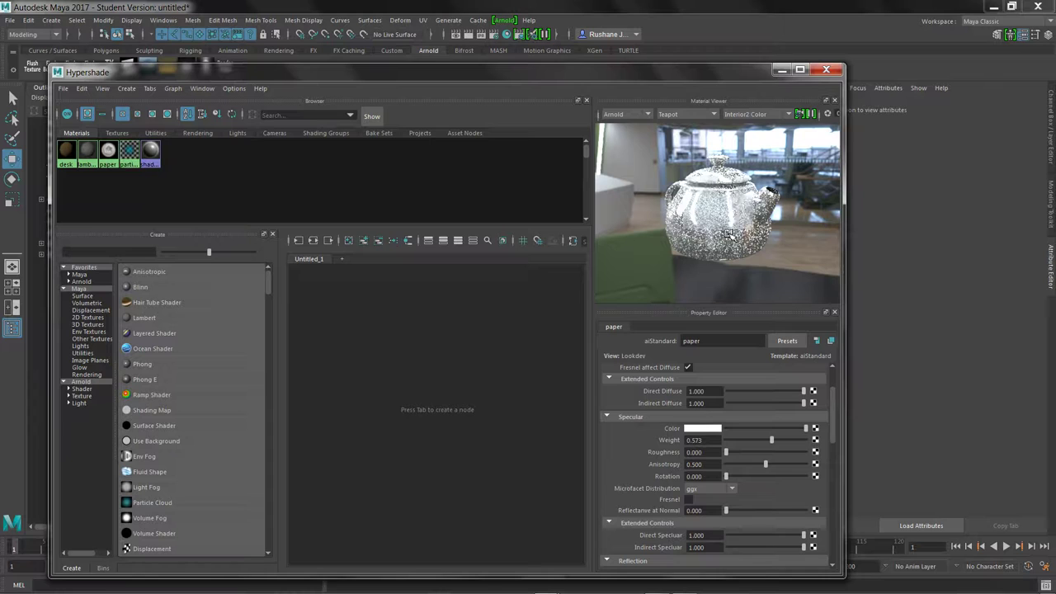
- Bring the paper's specular weight down to 0.000 for a matte teapot preview
left_click_drag(728, 197, 730, 228)
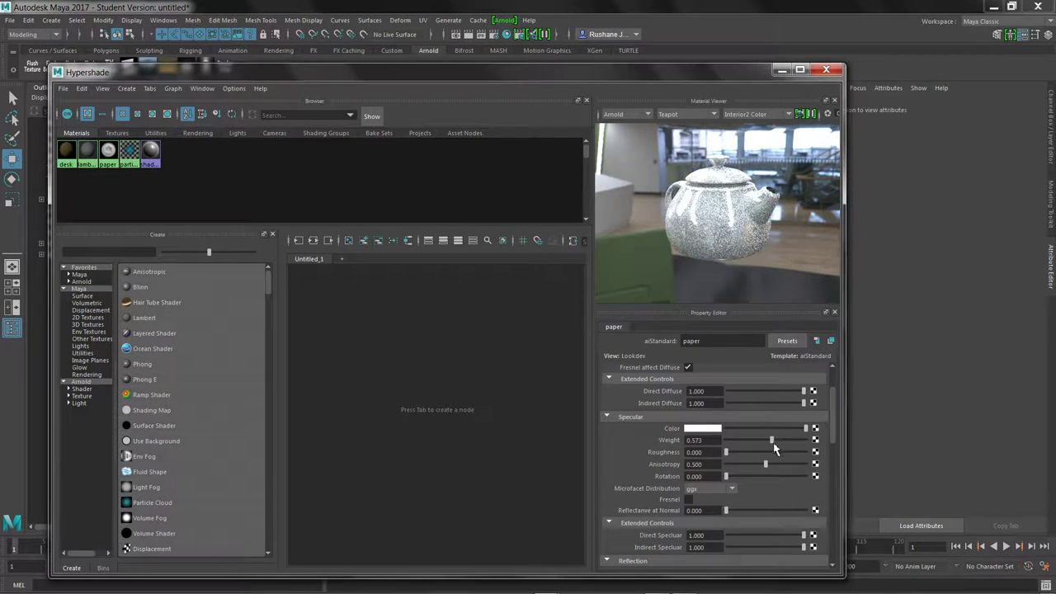
left_click_drag(774, 446, 719, 446)
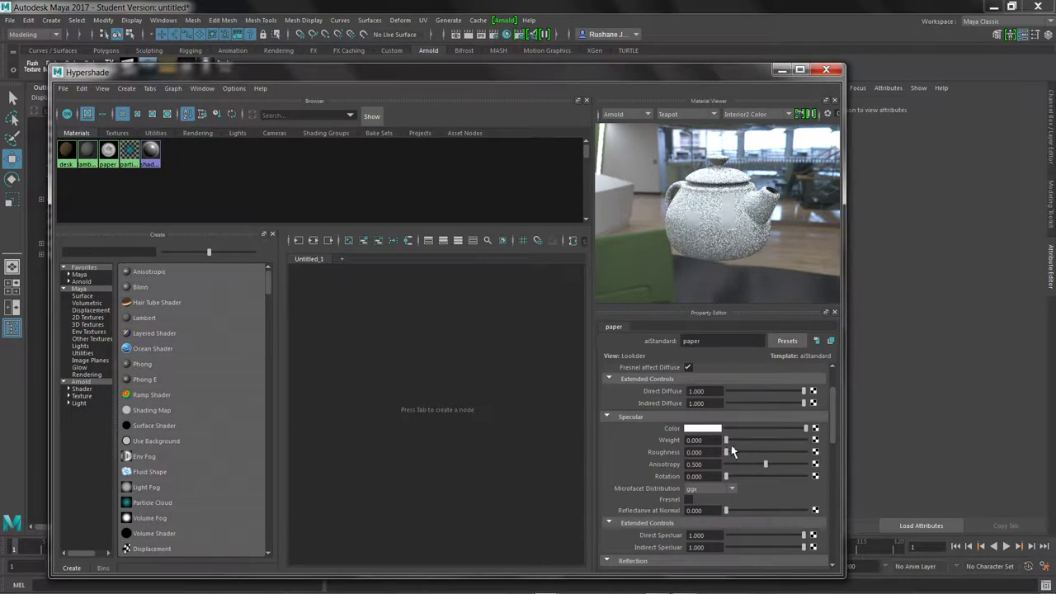
left_click_drag(726, 446, 747, 448)
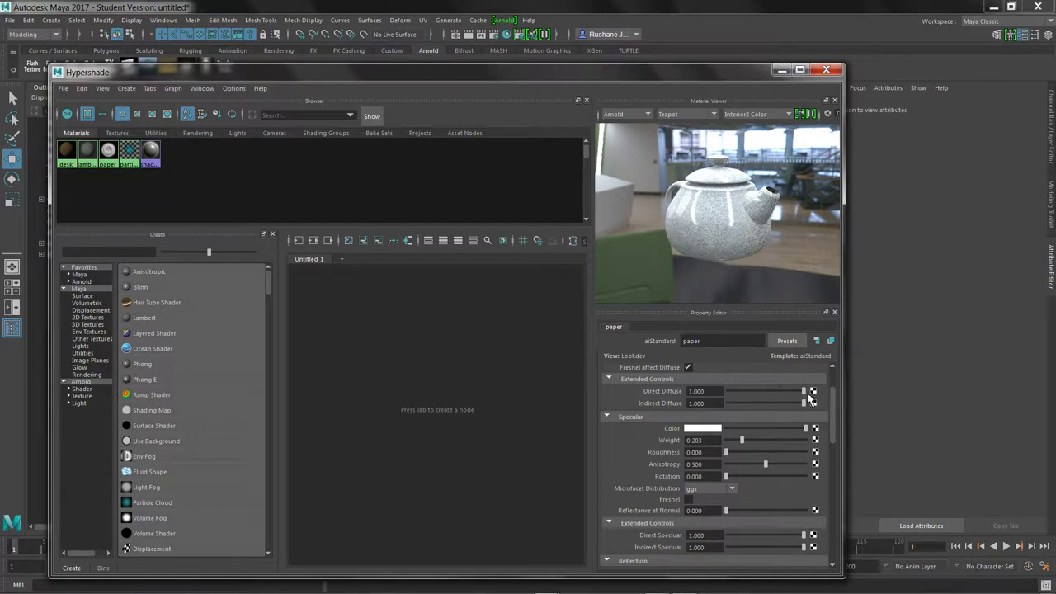
left_click_drag(838, 424, 838, 391)
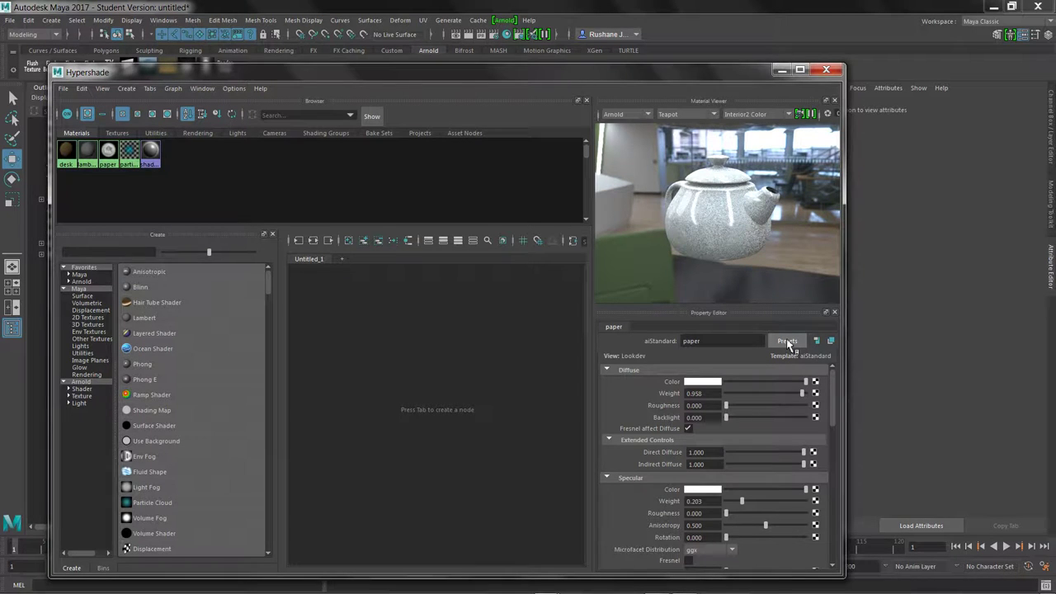
mouse_move(836, 393)
left_mouse_down()
mouse_move(835, 487)
mouse_move(840, 376)
left_mouse_up()
left_click_drag(747, 505, 725, 506)
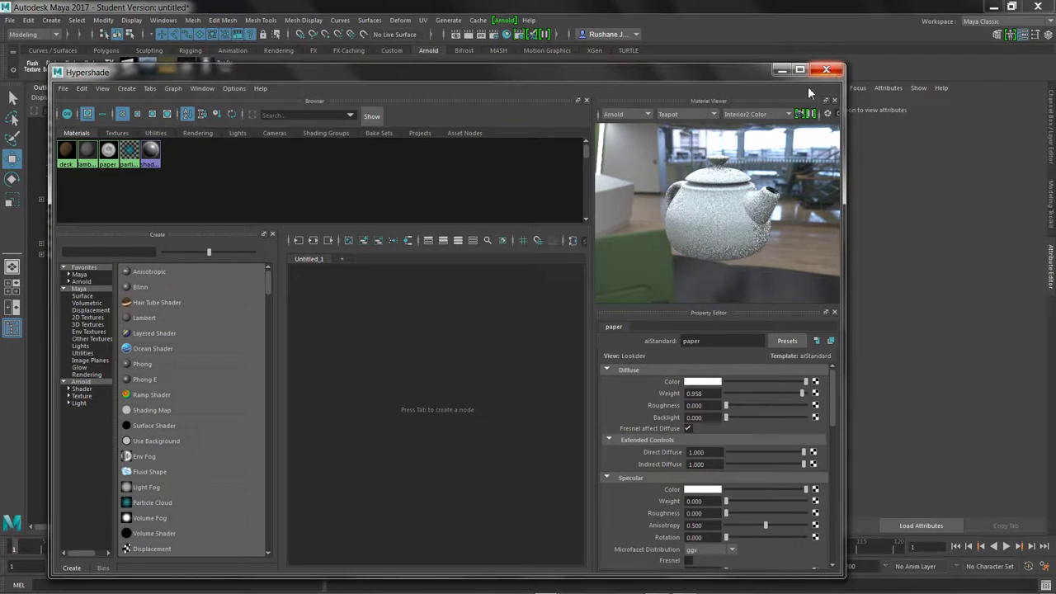
- Close Hypershade, render the scene in the Arnold RenderView, then select the paper sheet
left_click(829, 72)
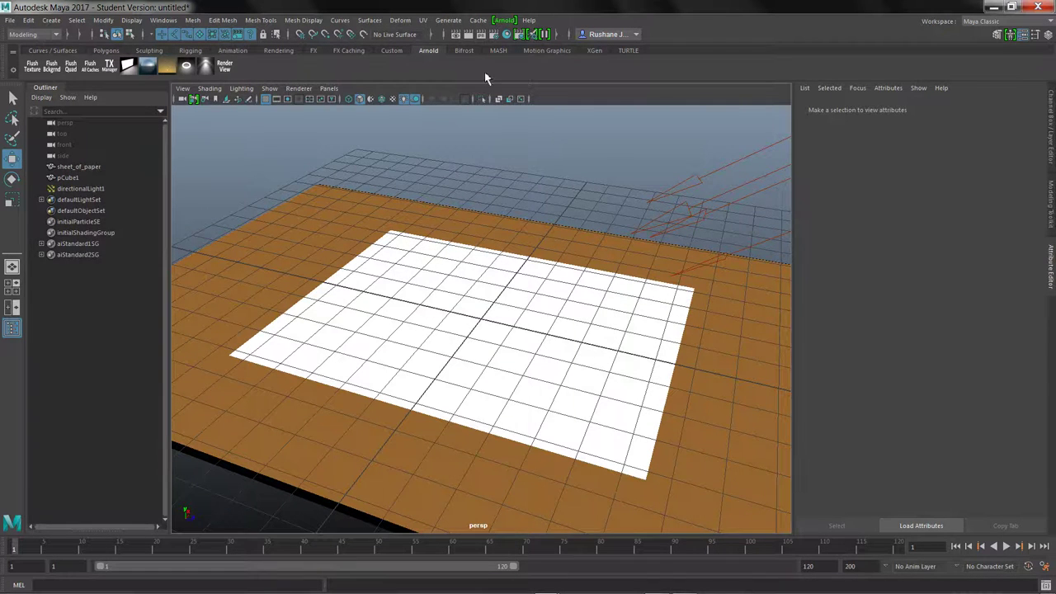
left_click(504, 20)
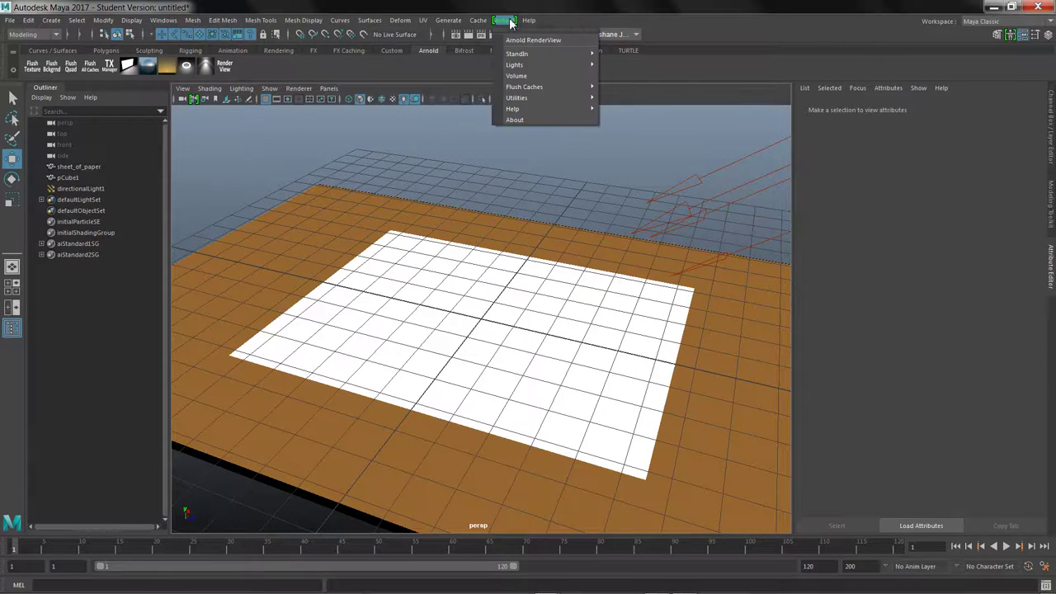
left_click(567, 41)
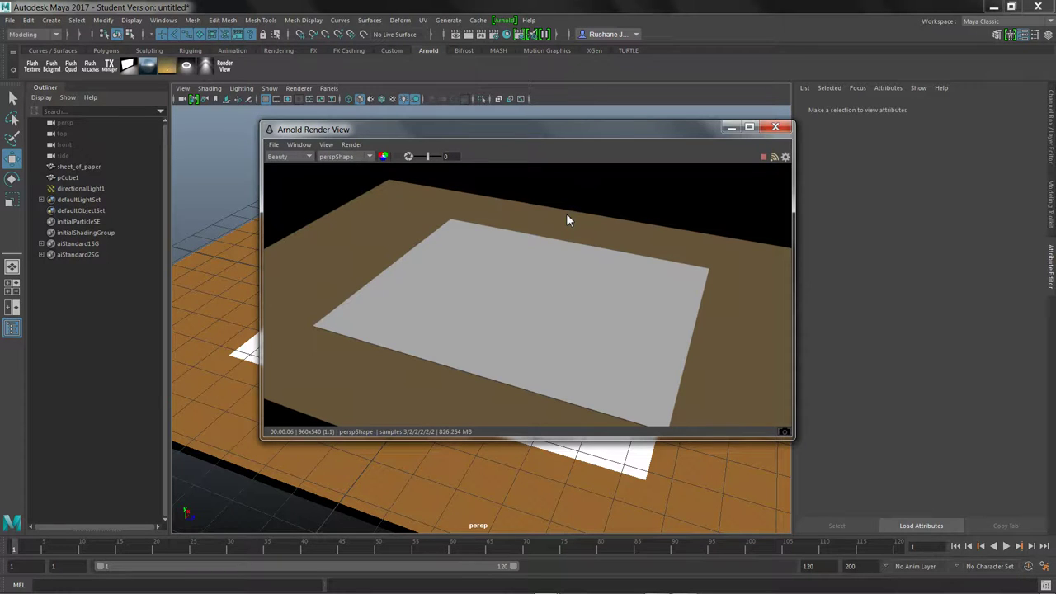
left_click(779, 129)
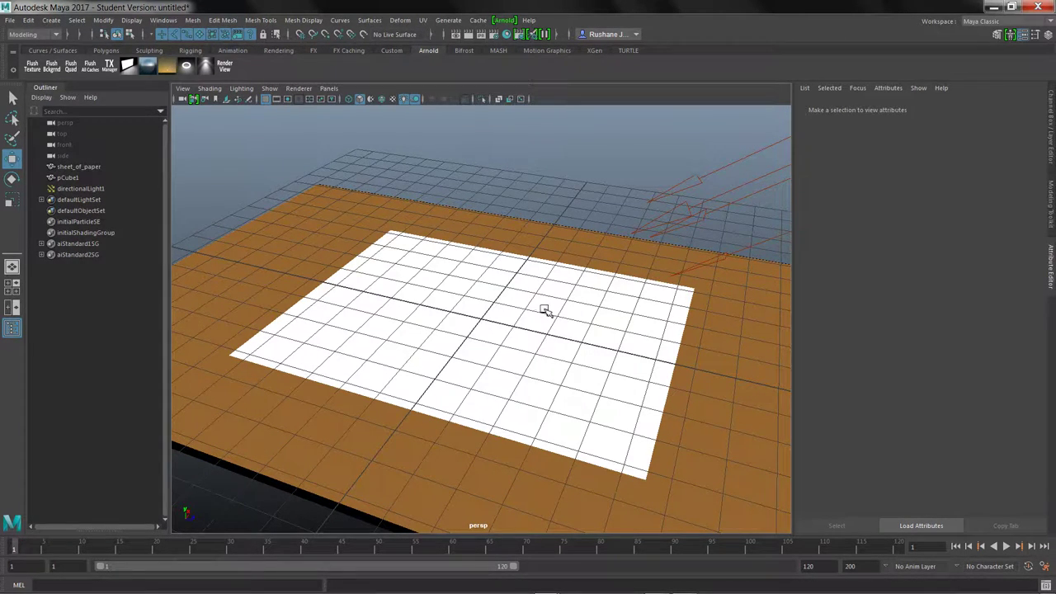
left_click(526, 373)
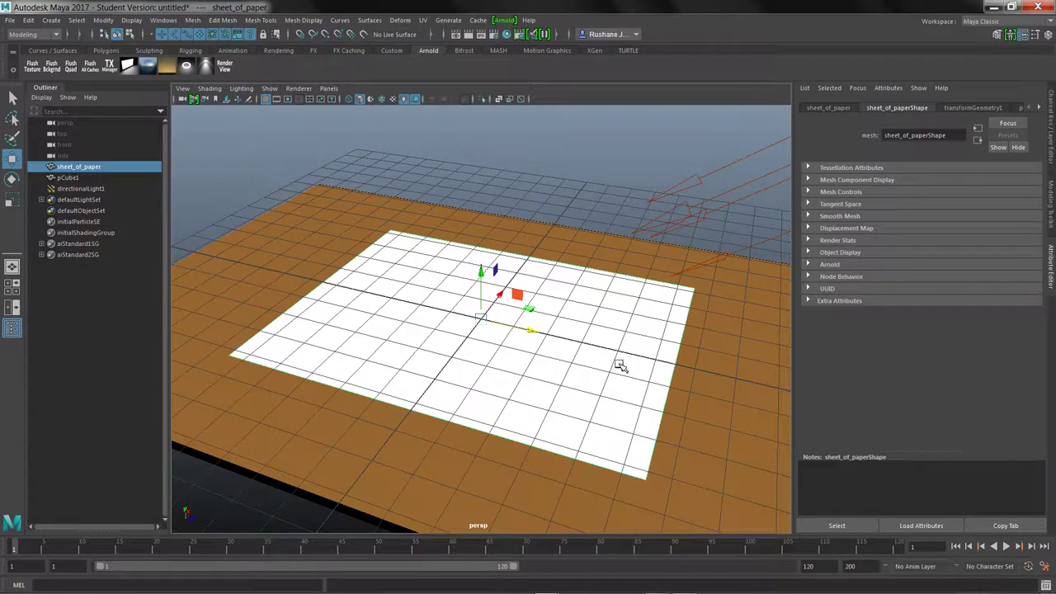
mouse_move(314, 588)
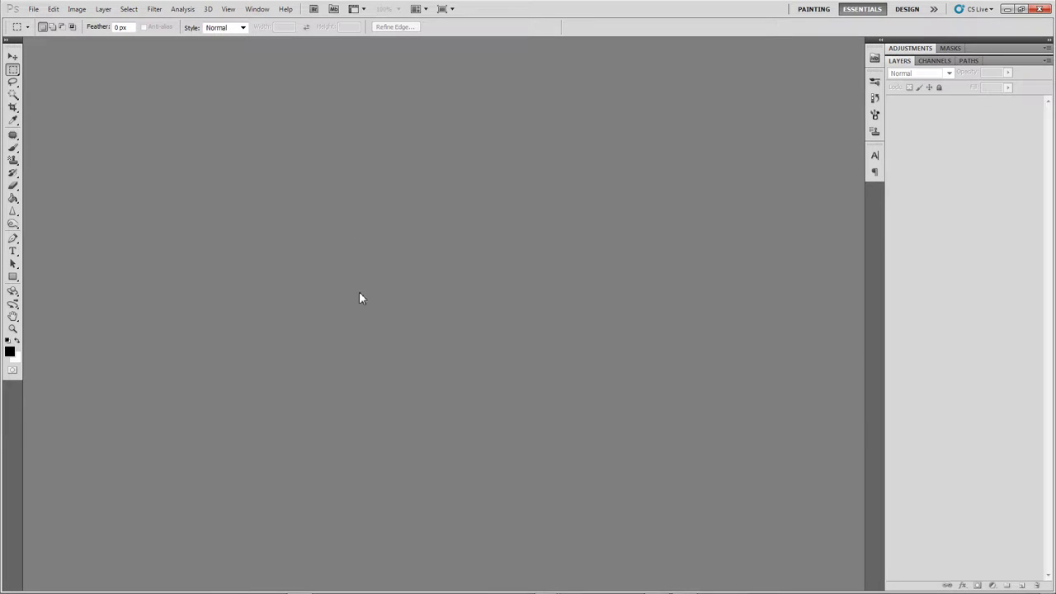
- Create a new Letter-size document in pixels: 2550 × 3300 at 300 pixels/inch
left_click(33, 9)
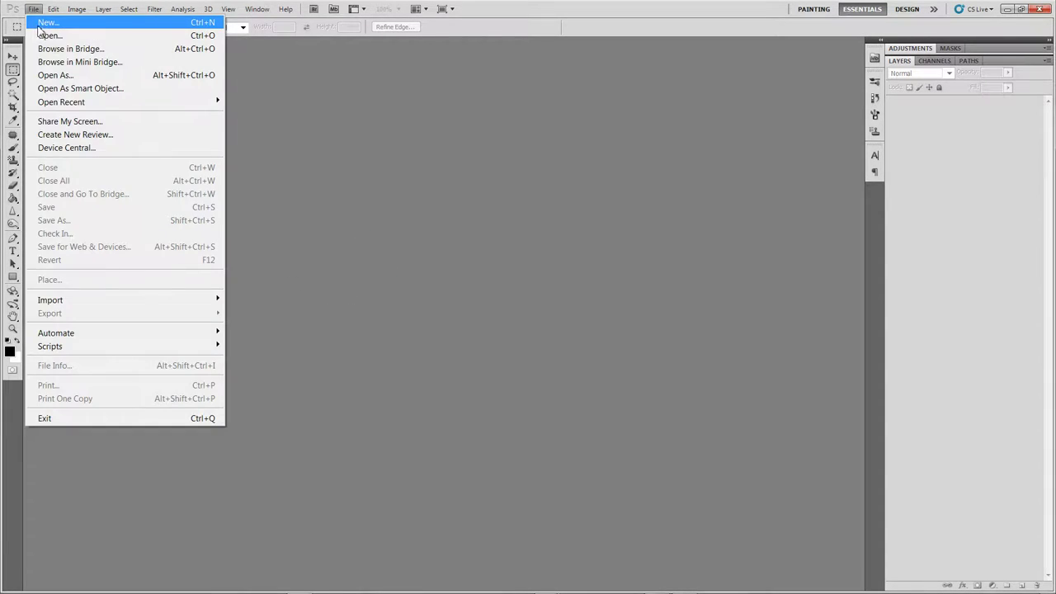
left_click(41, 21)
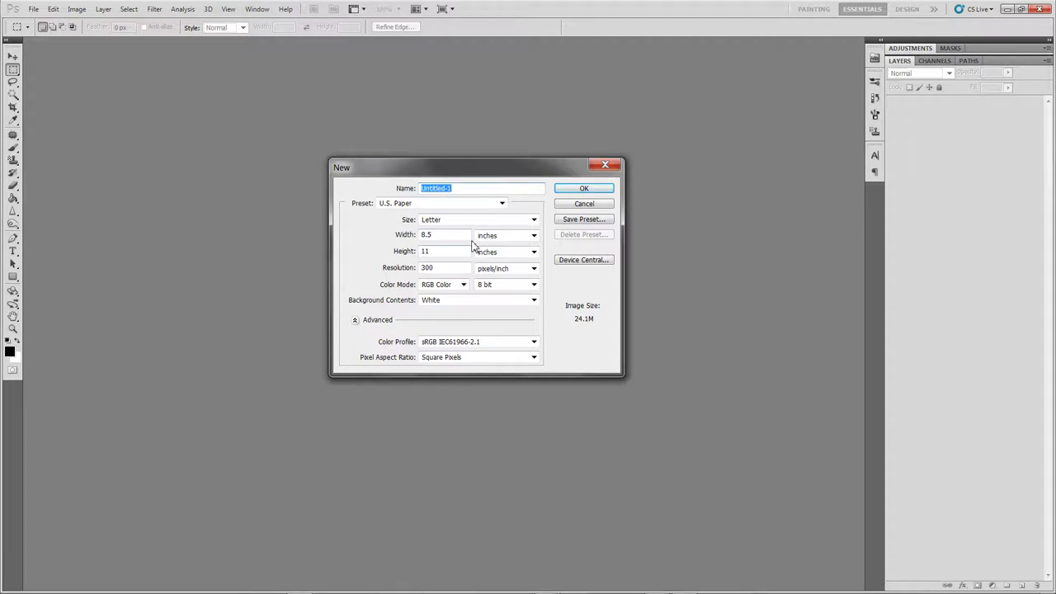
left_click(534, 237)
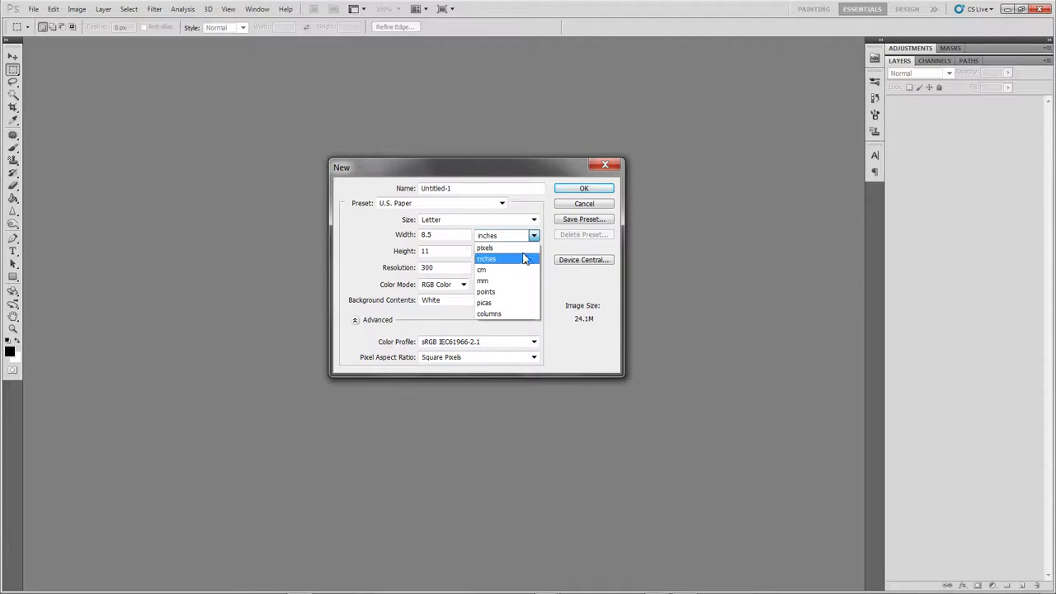
left_click(502, 249)
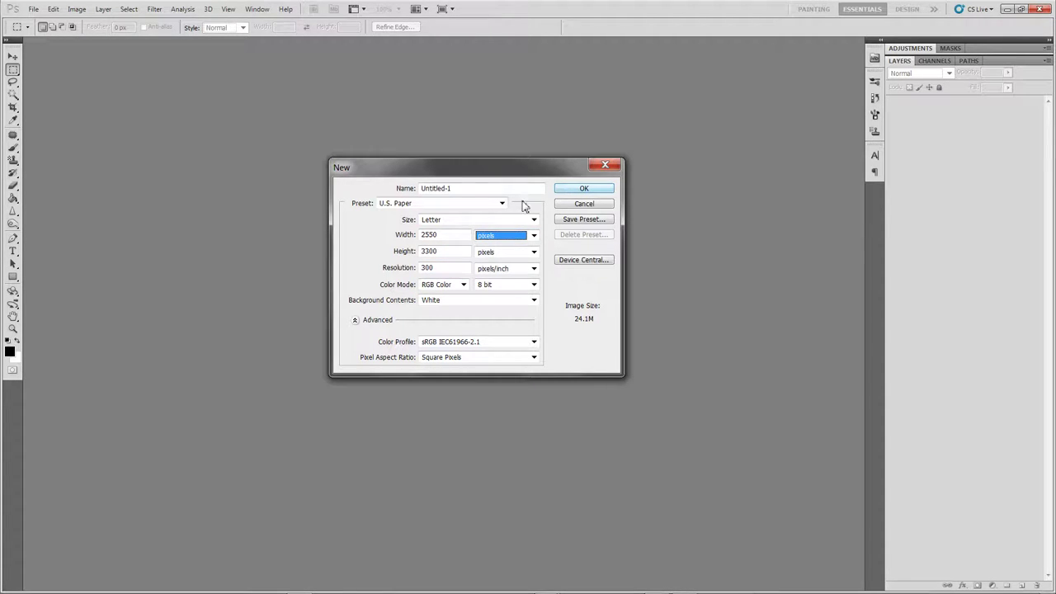
left_click(580, 188)
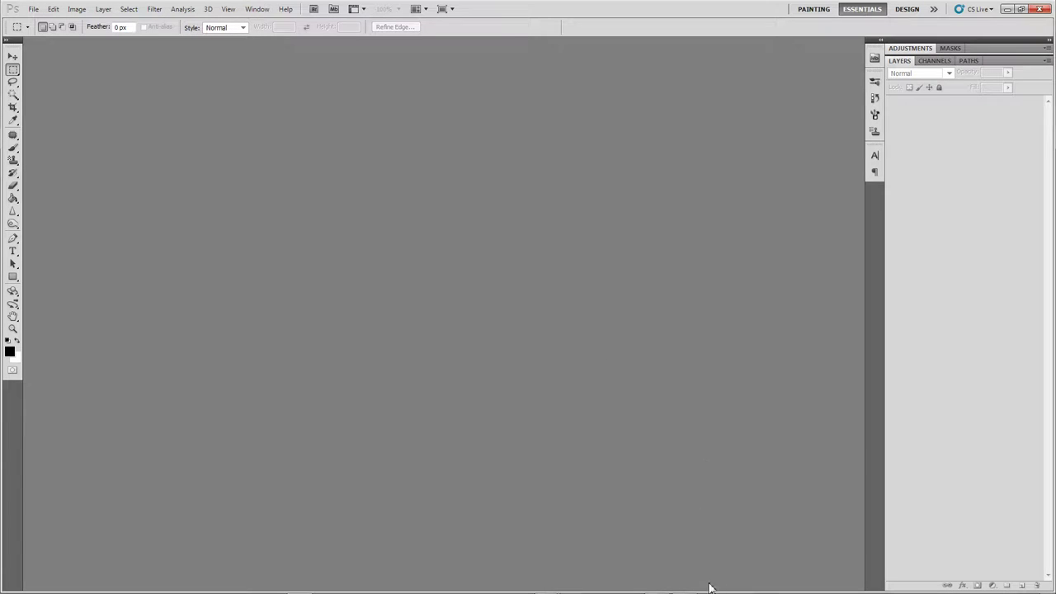
- Bring the Maya window back in front from its taskbar preview
mouse_move(715, 591)
mouse_move(545, 588)
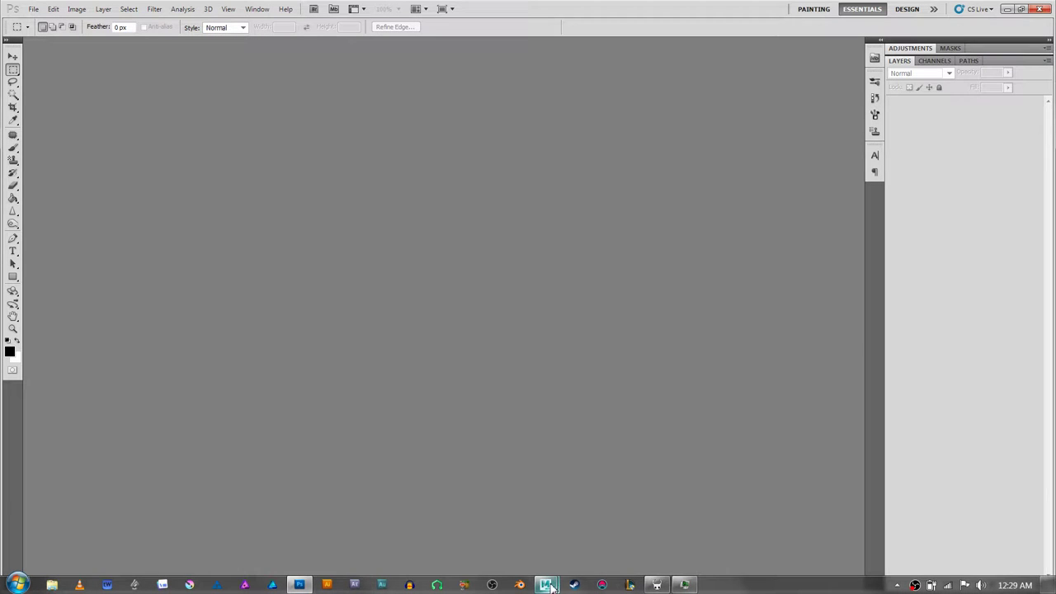
left_click(607, 528)
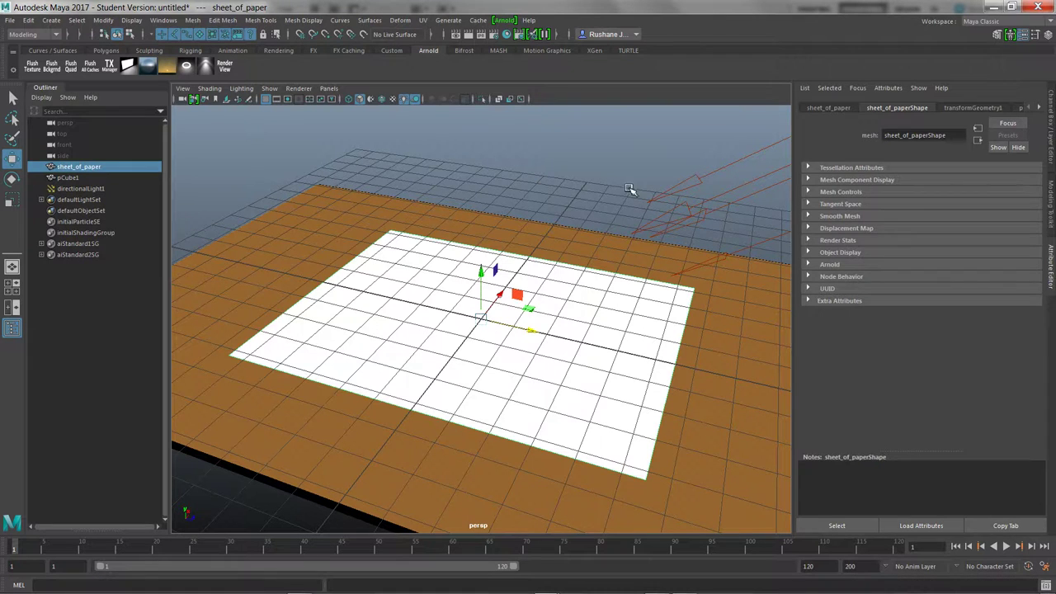
- Deselect the paper, orbit the view slightly, and display the Polygons shelf
left_click(629, 190)
left_click_drag(570, 350, 584, 369, "alt")
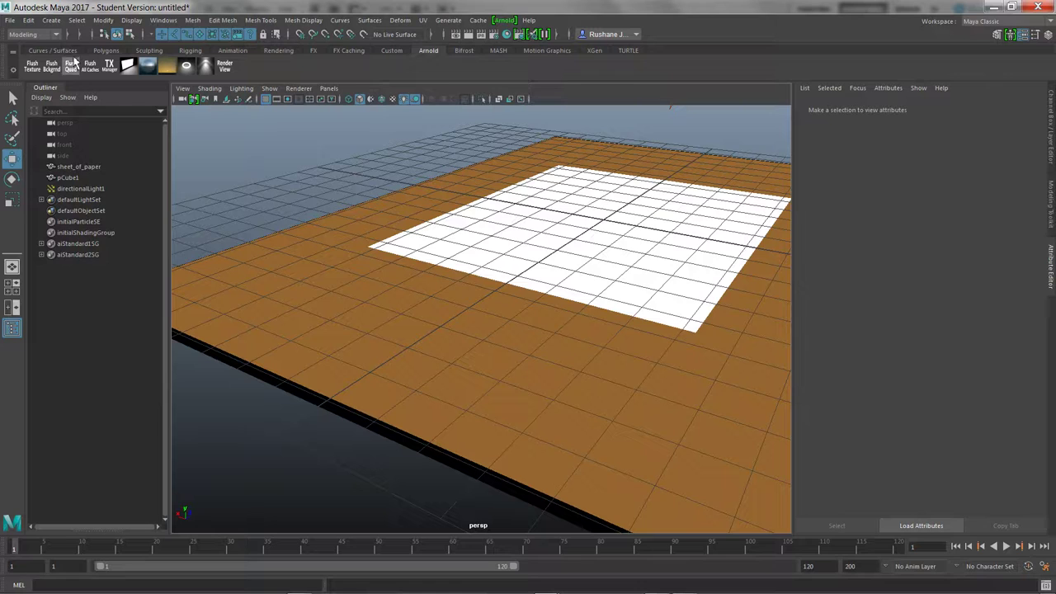
left_click(106, 51)
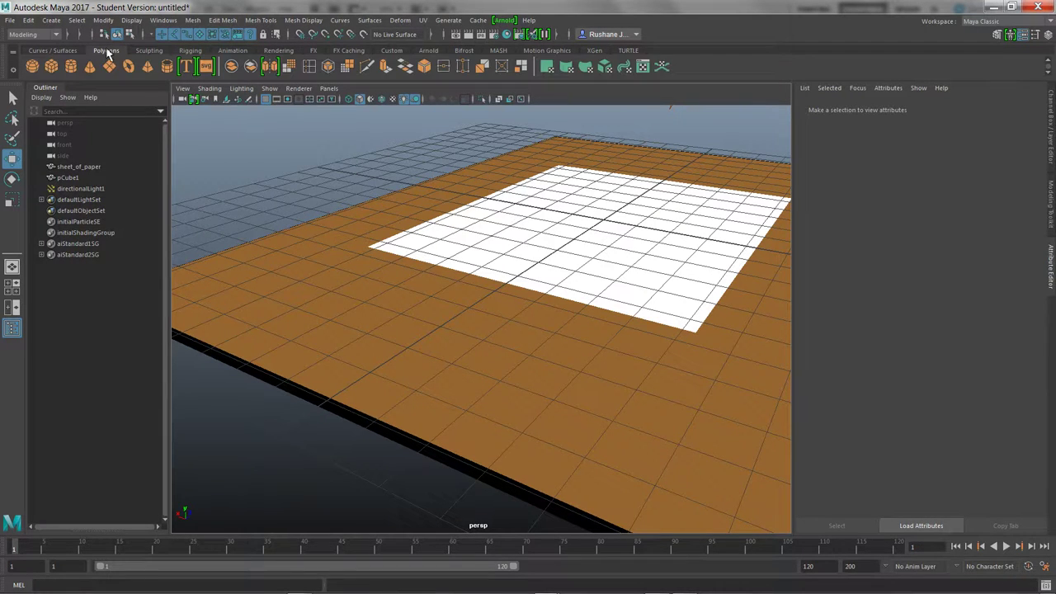
- Create pCylinder1 with 16 subdivisions around its axis and keep it selected
left_click(71, 66)
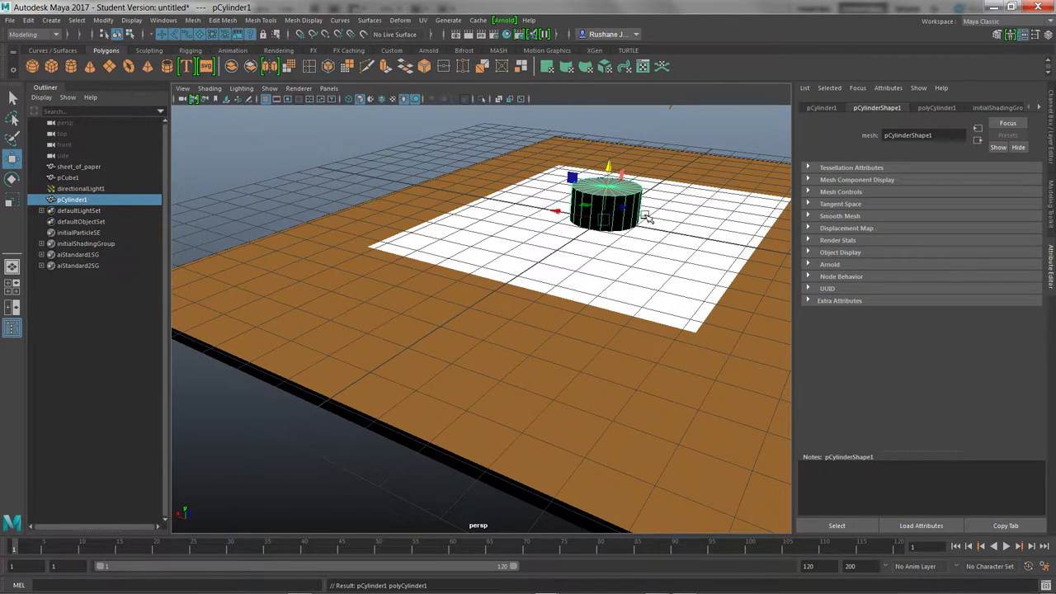
key("t")
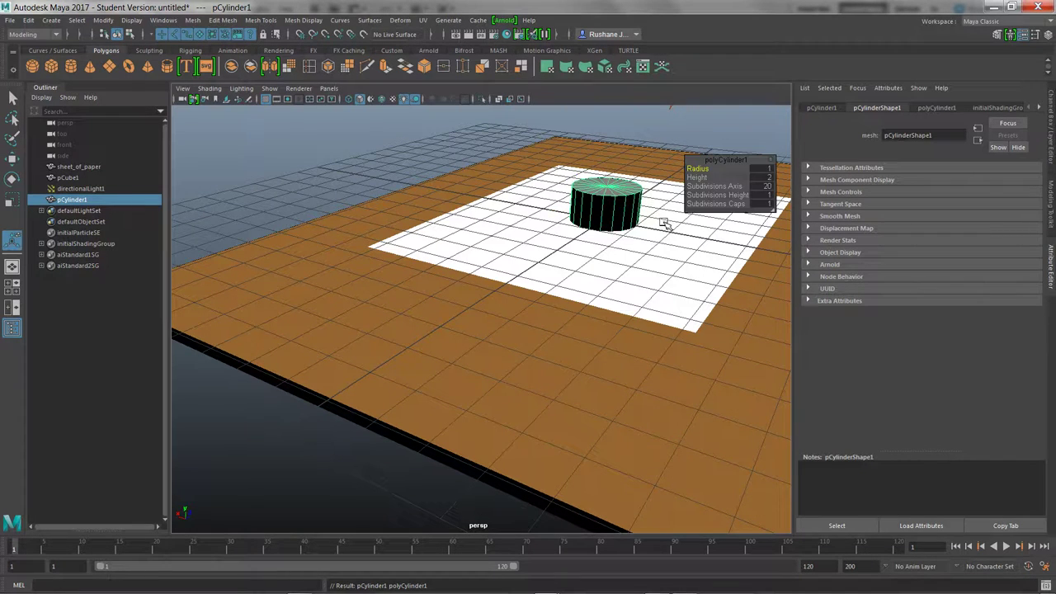
left_click(766, 187)
type("16")
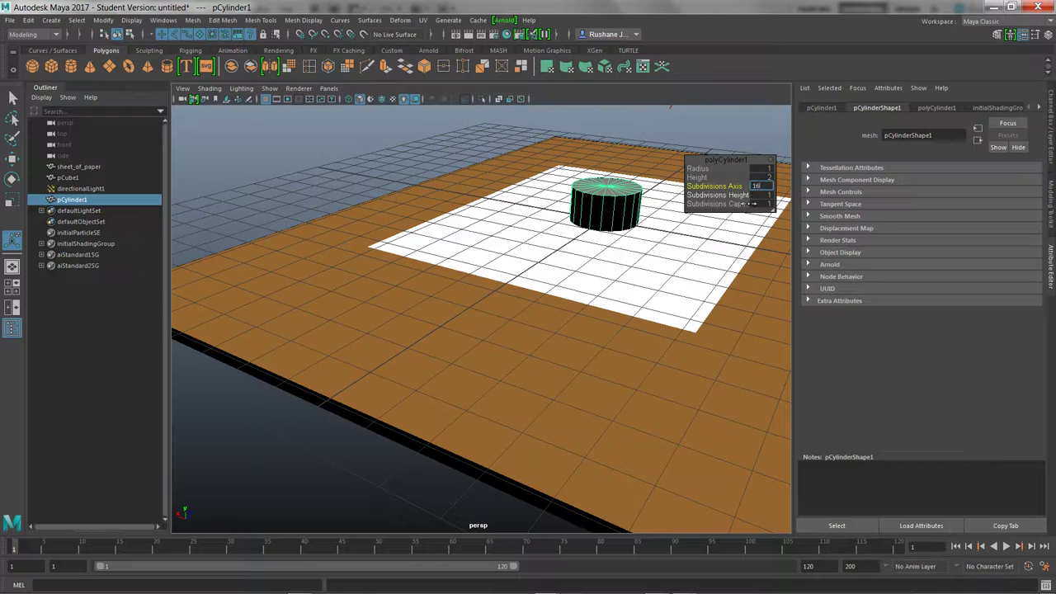
key("Return")
left_click(655, 148)
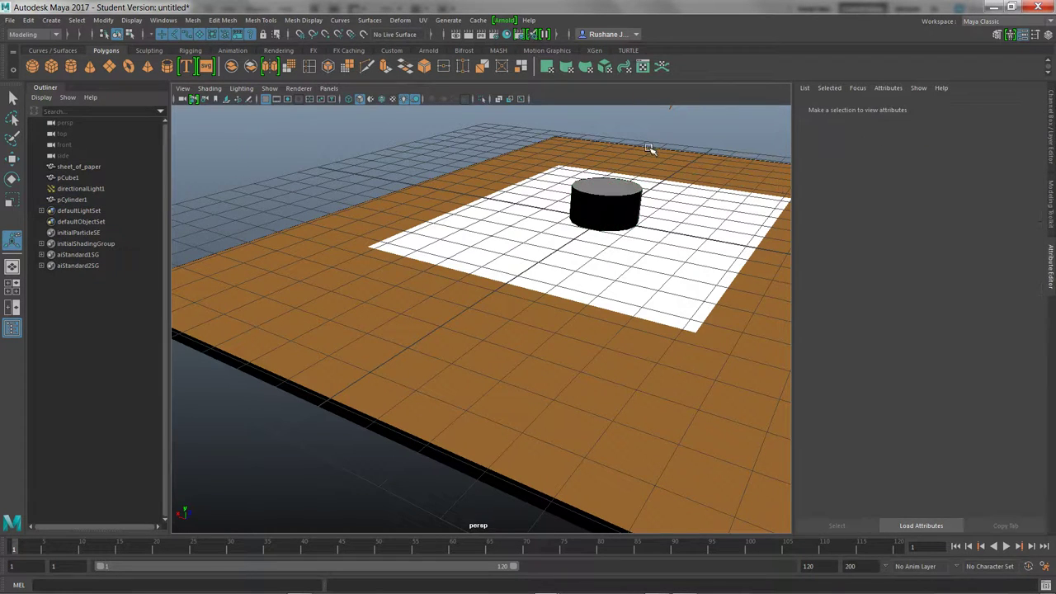
left_click(626, 183)
- Move the cylinder onto the desk beside the paper and scale its height down
key("w")
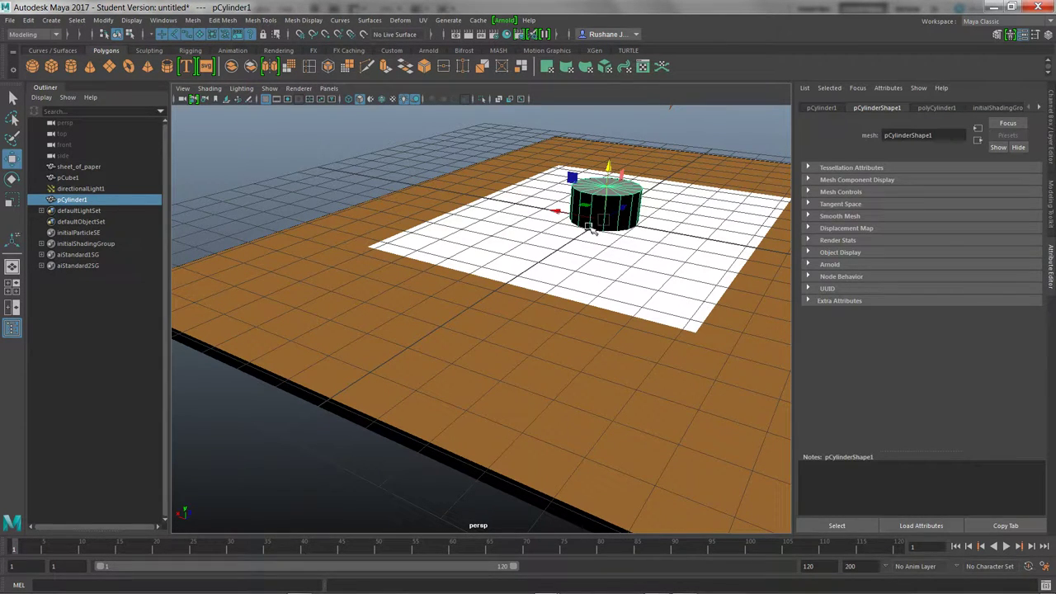
left_click_drag(627, 213, 502, 332)
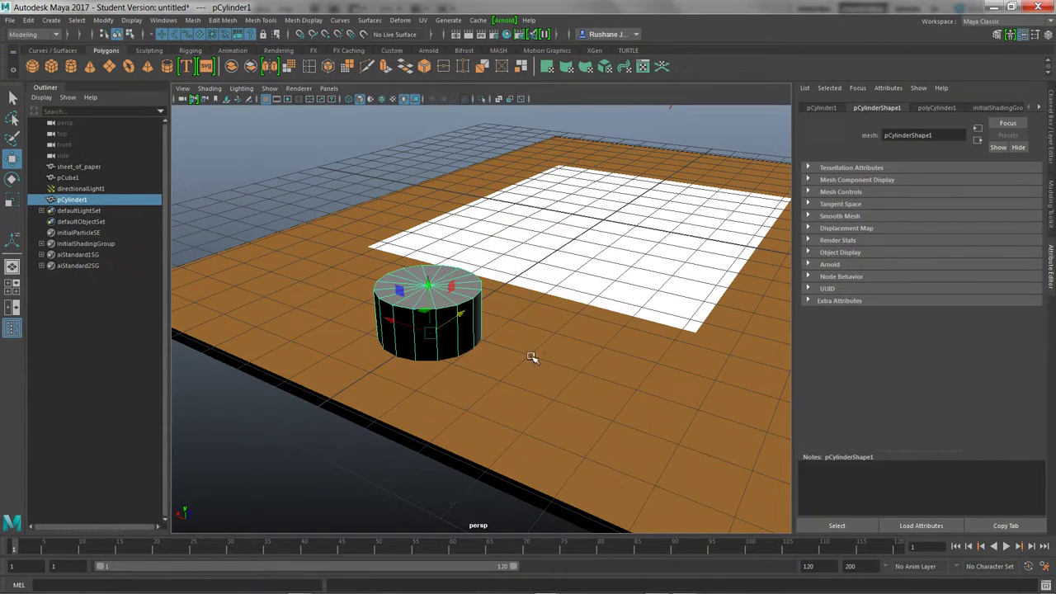
left_click_drag(523, 370, 523, 330, "alt")
key("r")
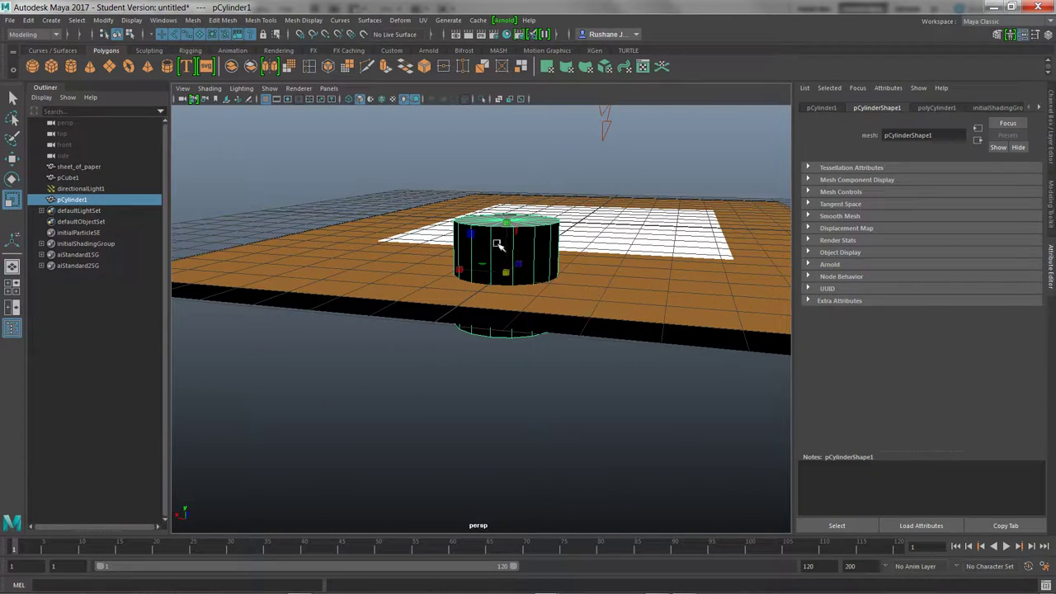
left_click_drag(541, 295, 537, 265, "alt")
left_click_drag(504, 154, 511, 124)
- Lower the cylinder slightly onto the desk and switch to the four-view layout
key("w")
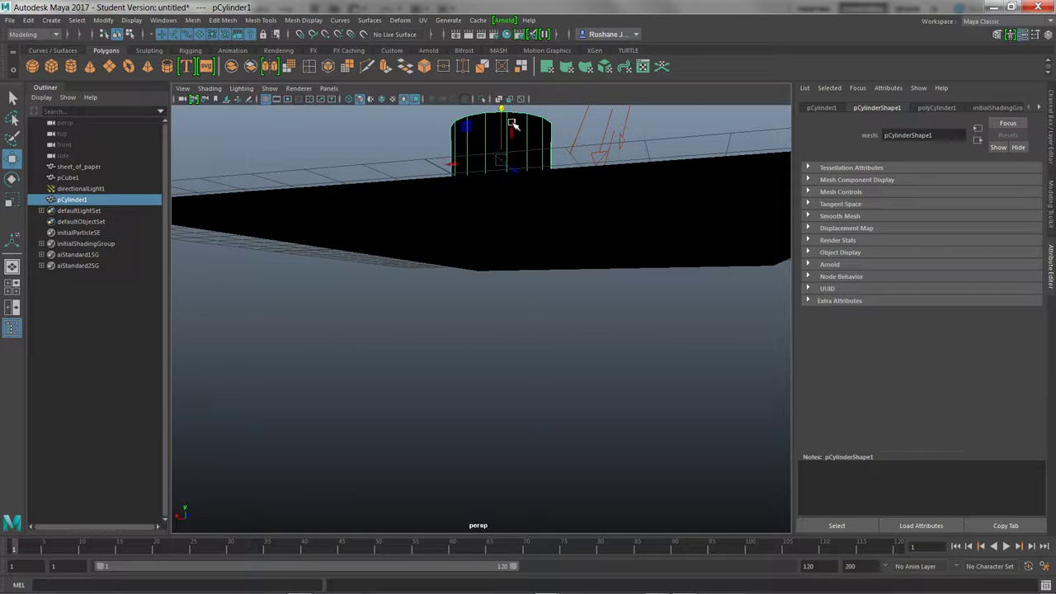
mouse_move(535, 279)
left_mouse_down("alt")
mouse_move(541, 330)
mouse_move(543, 276)
left_mouse_up("alt")
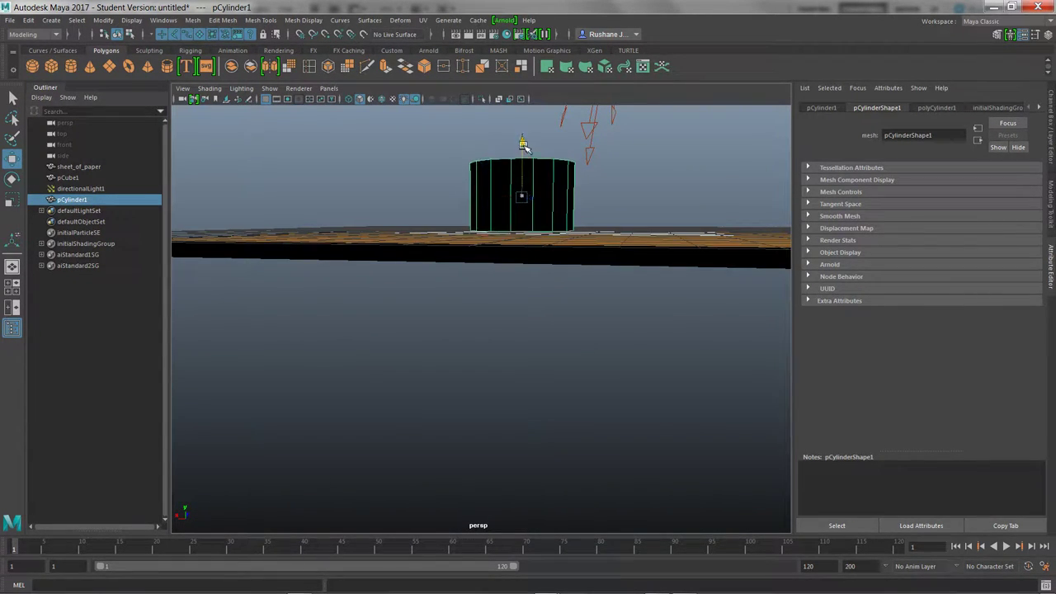
left_click_drag(523, 145, 520, 149)
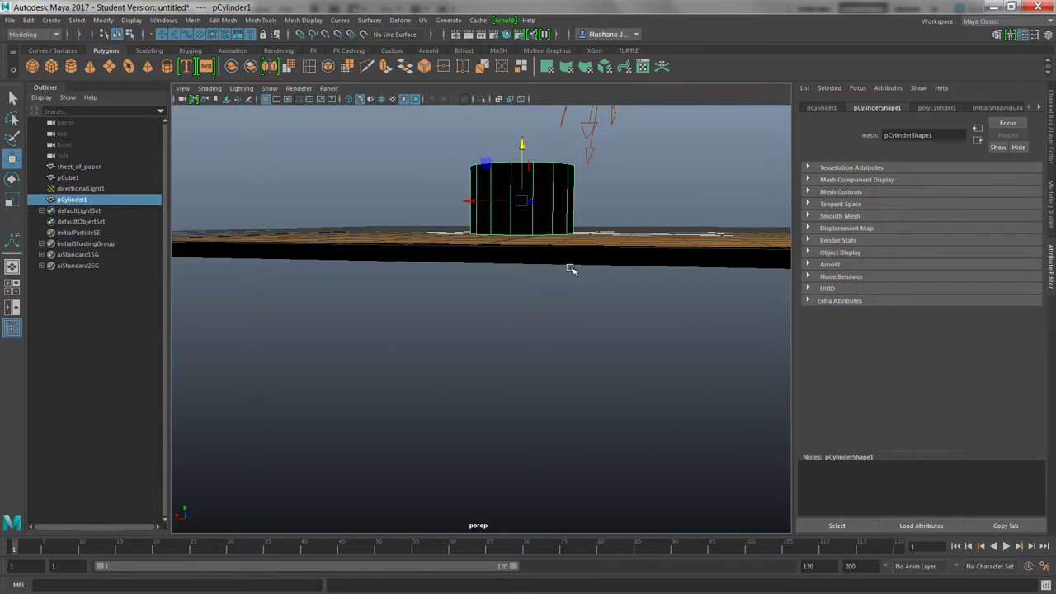
key("space")
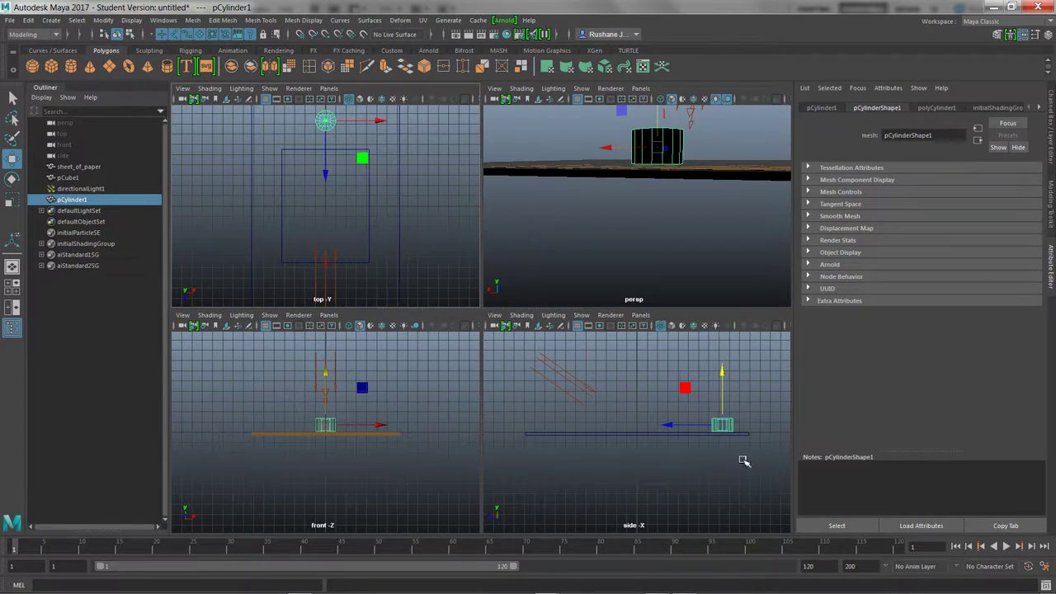
- In the maximized side view, set the cylinder on the table and move its pivot to the base
key("space")
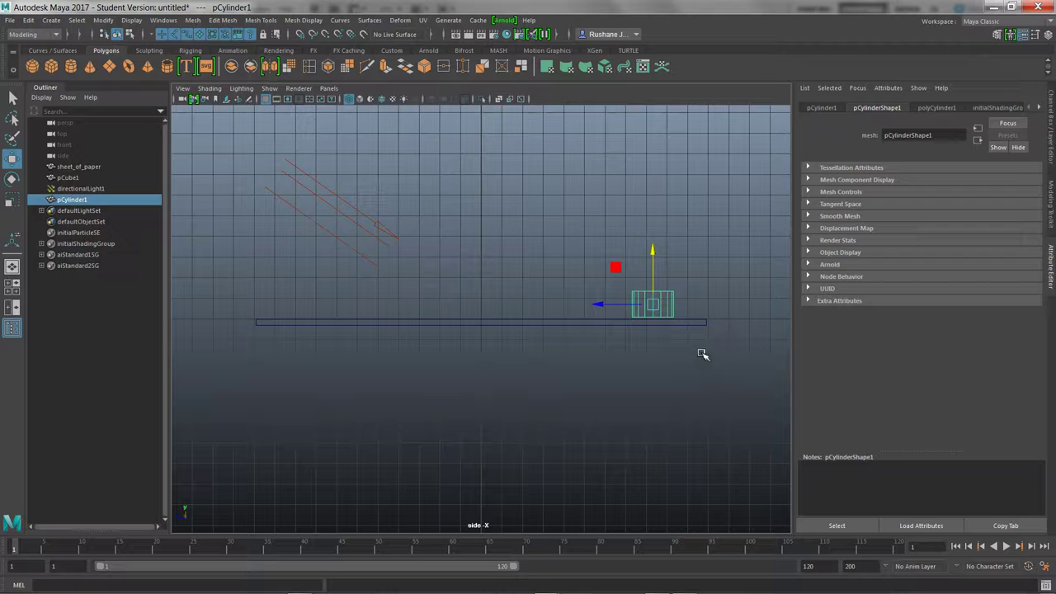
scroll(702, 352, "up", 5)
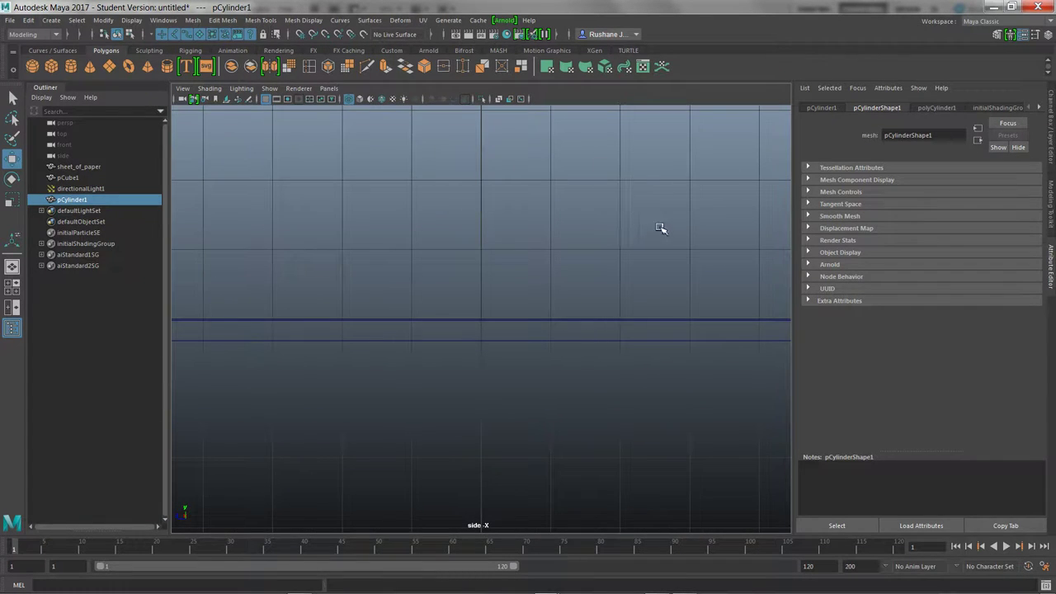
middle_click_drag(679, 252, 566, 236, "alt")
left_click_drag(540, 238, 542, 244)
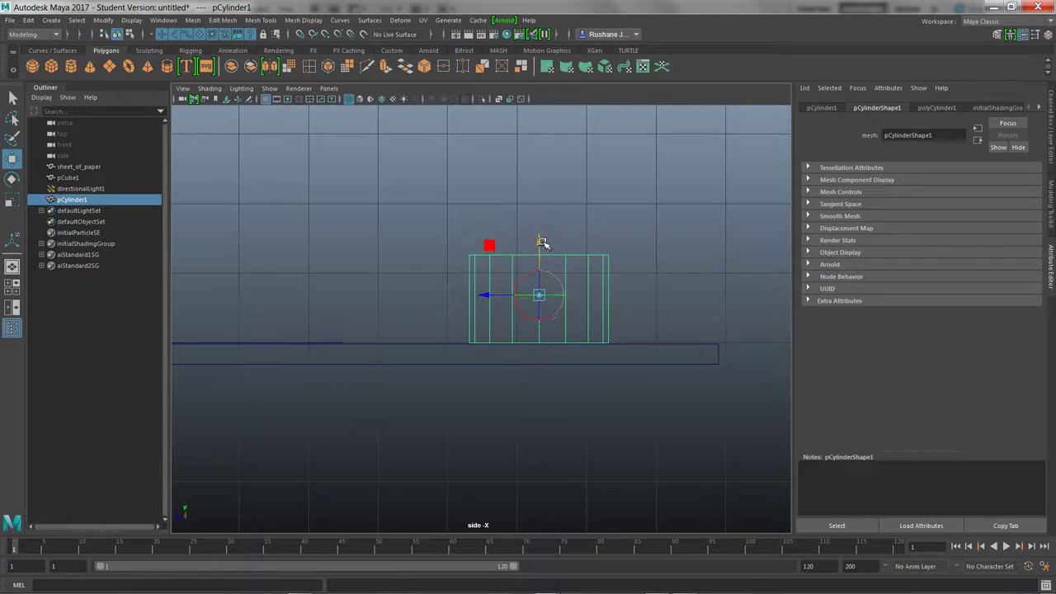
left_click_drag(542, 241, 544, 291)
key("d")
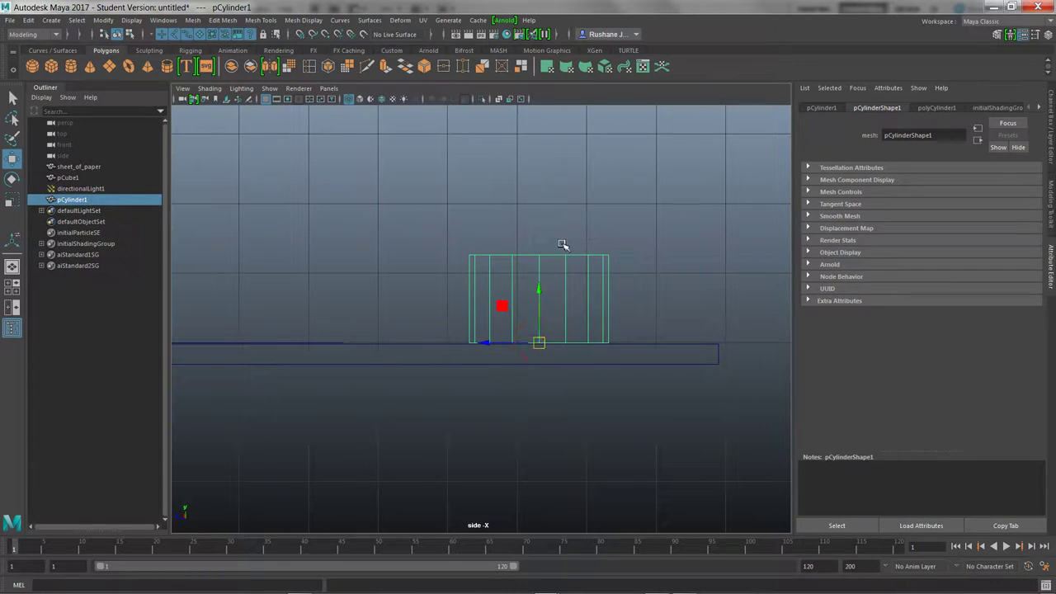
- Test a rotation around the base pivot, undo it, and maximize the perspective view
key("e")
mouse_move(566, 300)
left_mouse_down()
mouse_move(585, 323)
mouse_move(567, 303)
left_mouse_up()
key("ctrl+z")
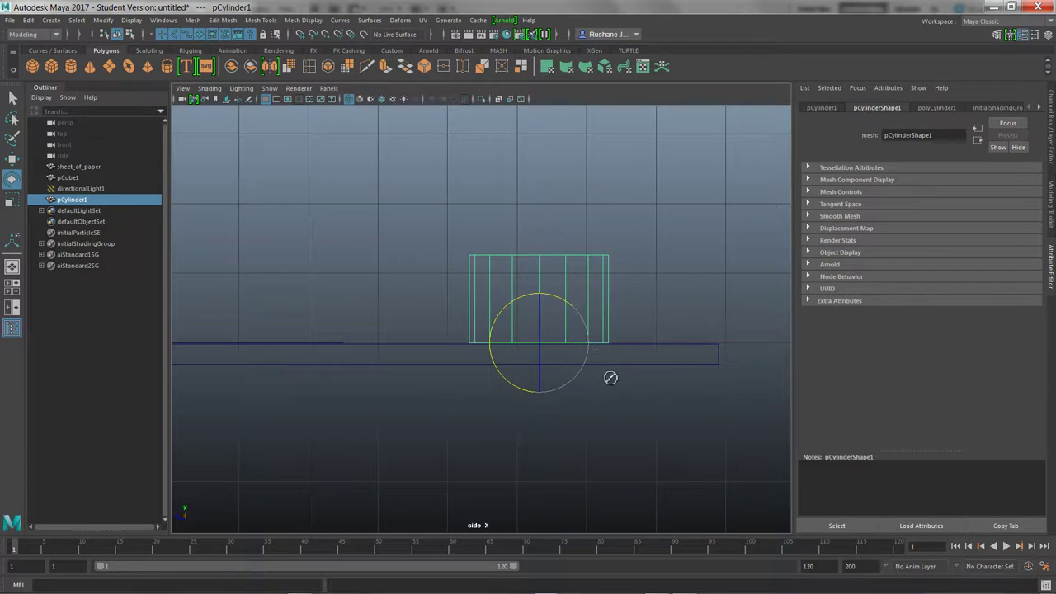
left_click_drag(608, 377, 589, 401, "alt")
key("space")
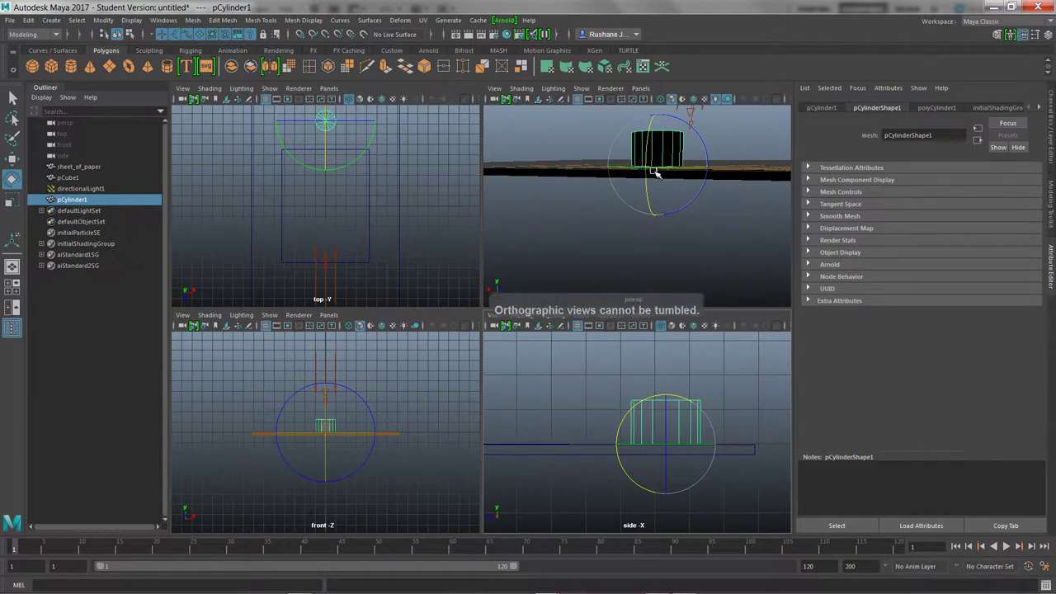
key("space")
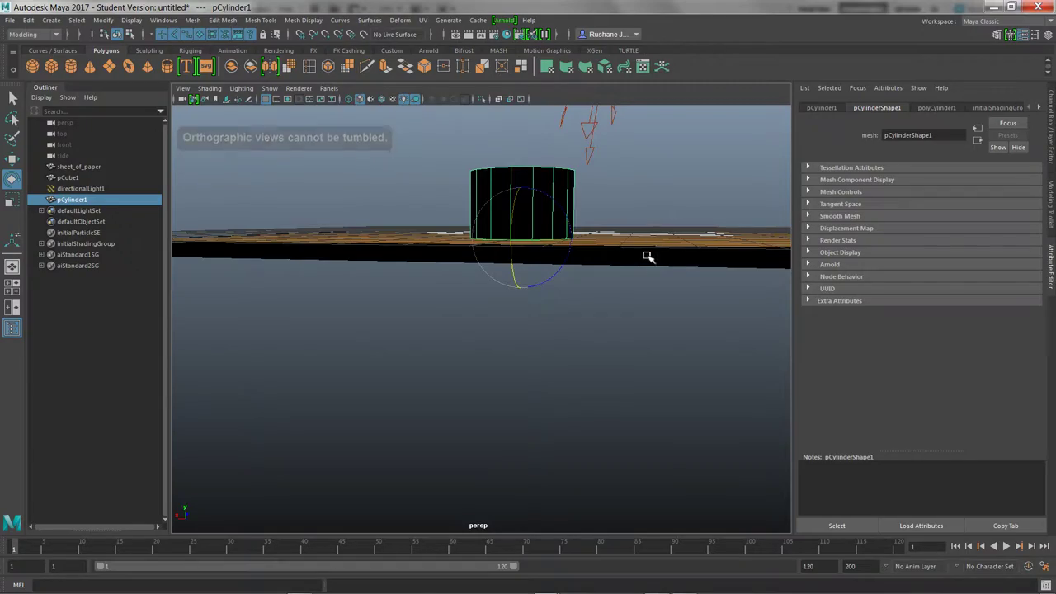
- Switch the cylinder to face mode and select every face of its top cap
left_click_drag(651, 255, 595, 304, "alt")
scroll(603, 308, "up", 5)
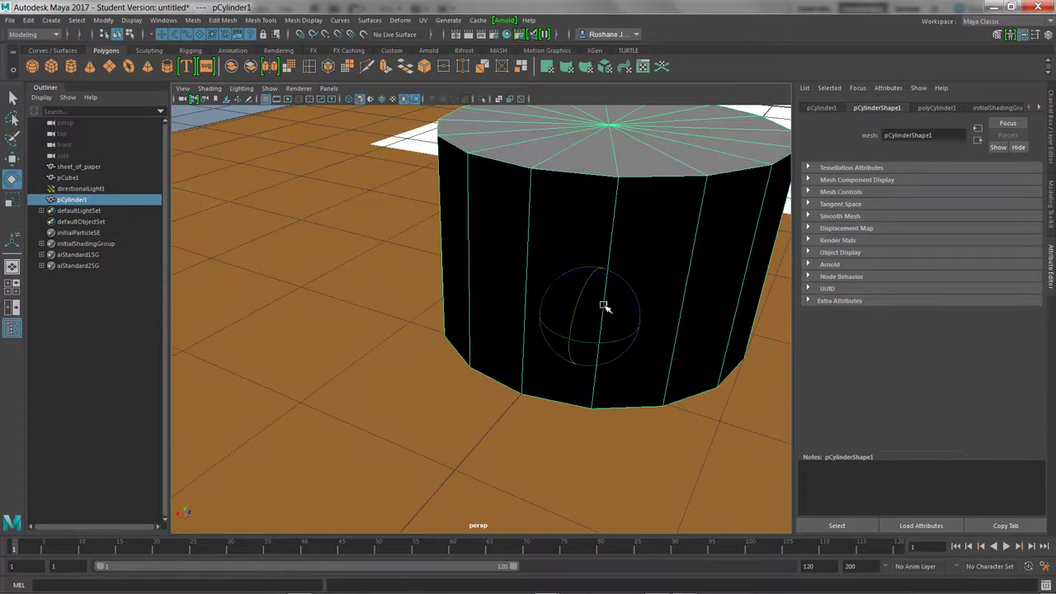
scroll(608, 303, "down", 5)
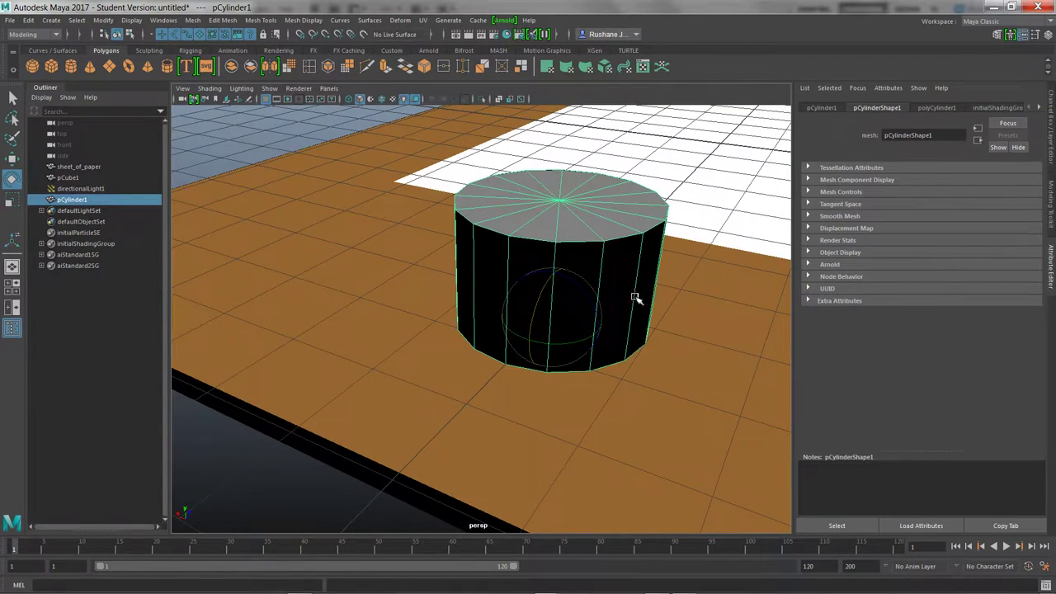
left_click_drag(667, 297, 509, 360, "alt")
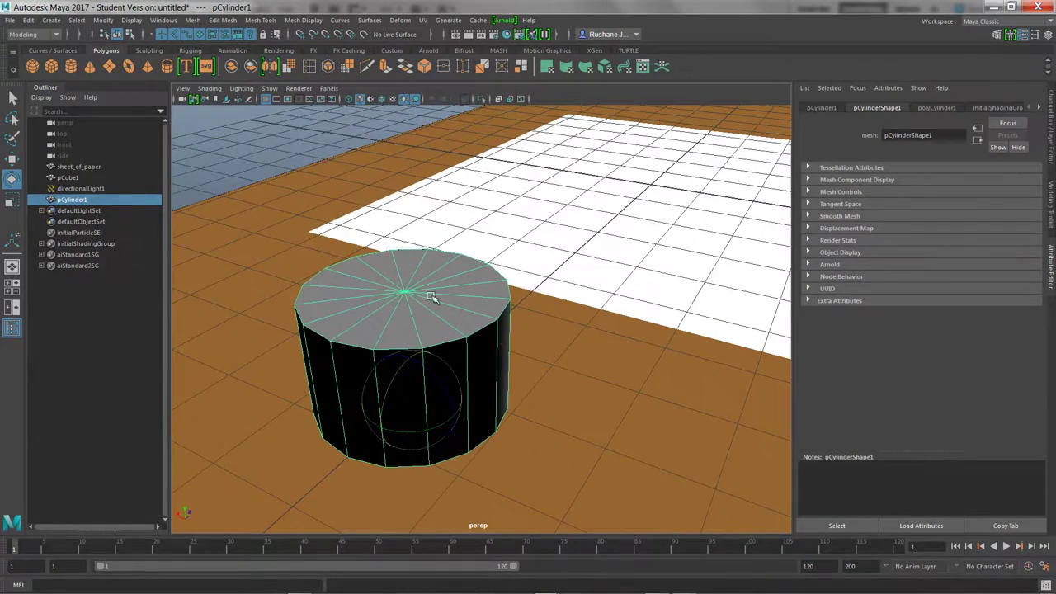
right_click_drag(435, 281, 440, 317)
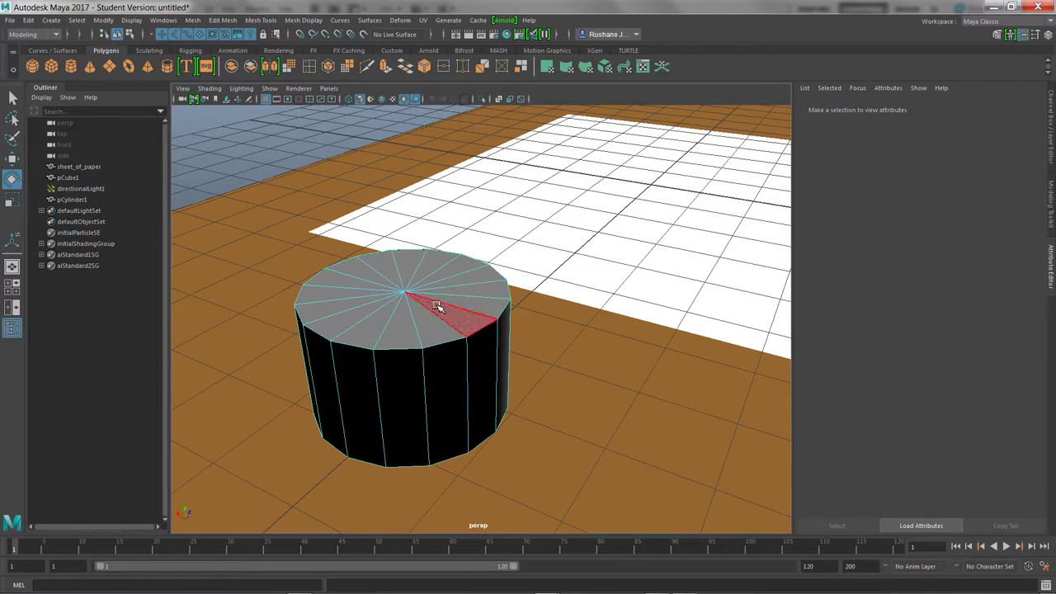
left_click(395, 269)
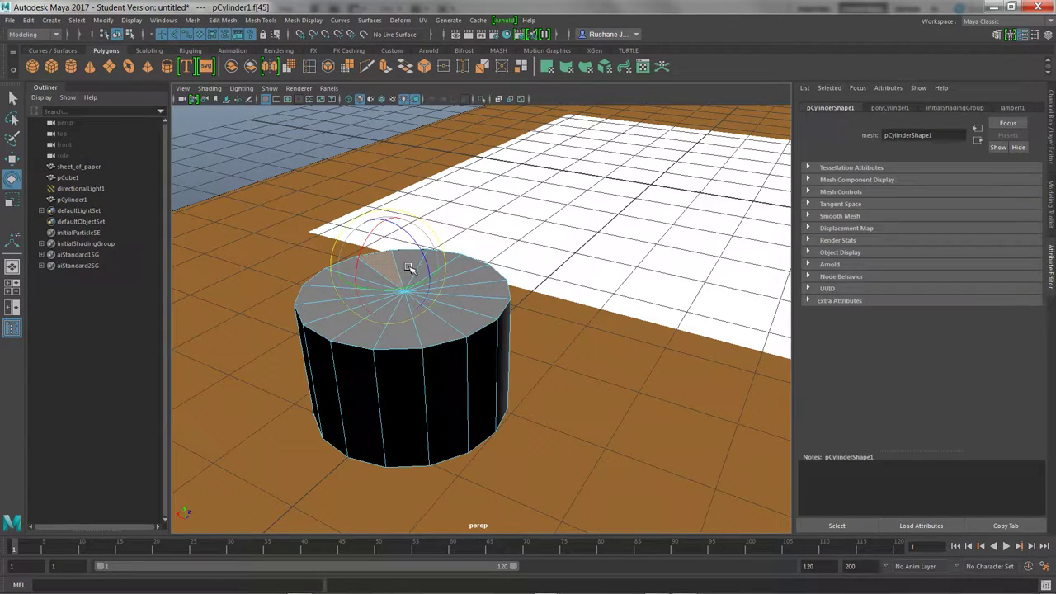
key("q")
mouse_move(415, 268)
left_mouse_down("shift")
mouse_move(471, 283)
mouse_move(480, 302)
mouse_move(437, 338)
mouse_move(401, 338)
mouse_move(352, 327)
mouse_move(338, 295)
mouse_move(353, 269)
mouse_move(368, 291)
left_mouse_up("shift")
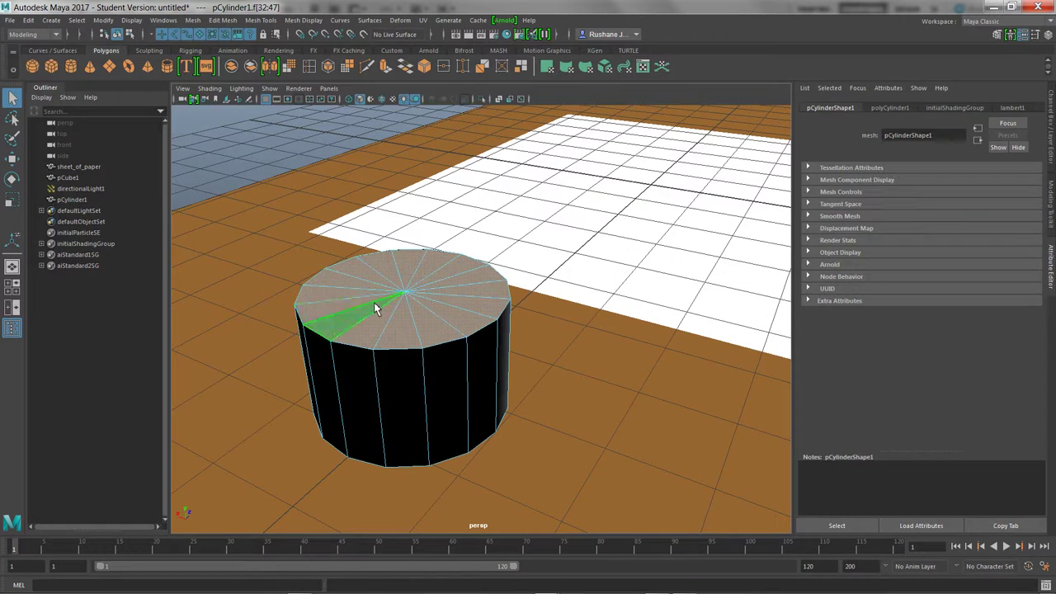
- Delete the top cap faces and select the open top rim edge loop
key("Delete")
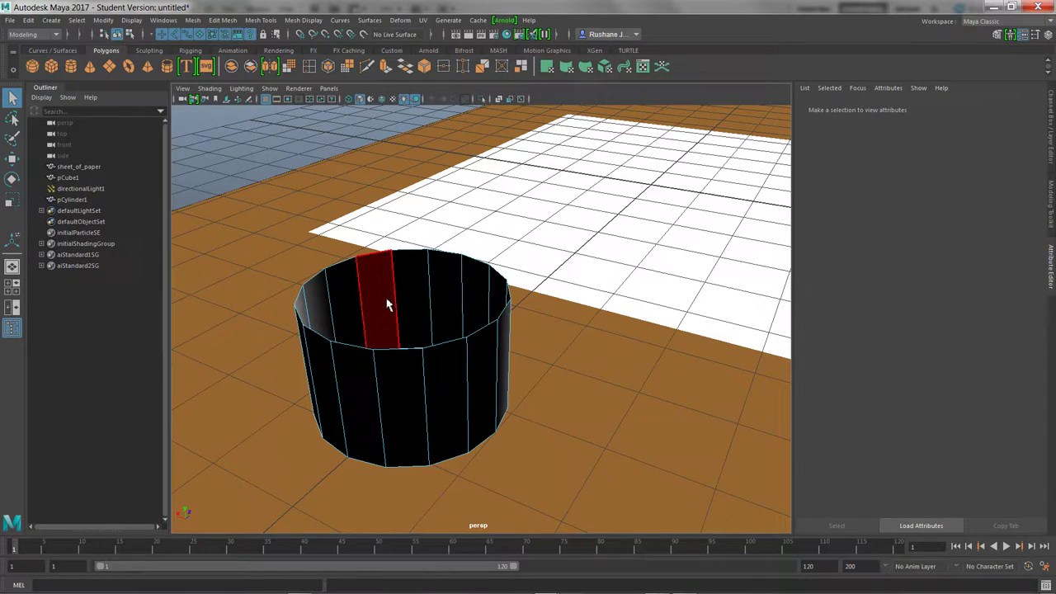
right_click_drag(471, 281, 468, 252)
left_click(483, 336)
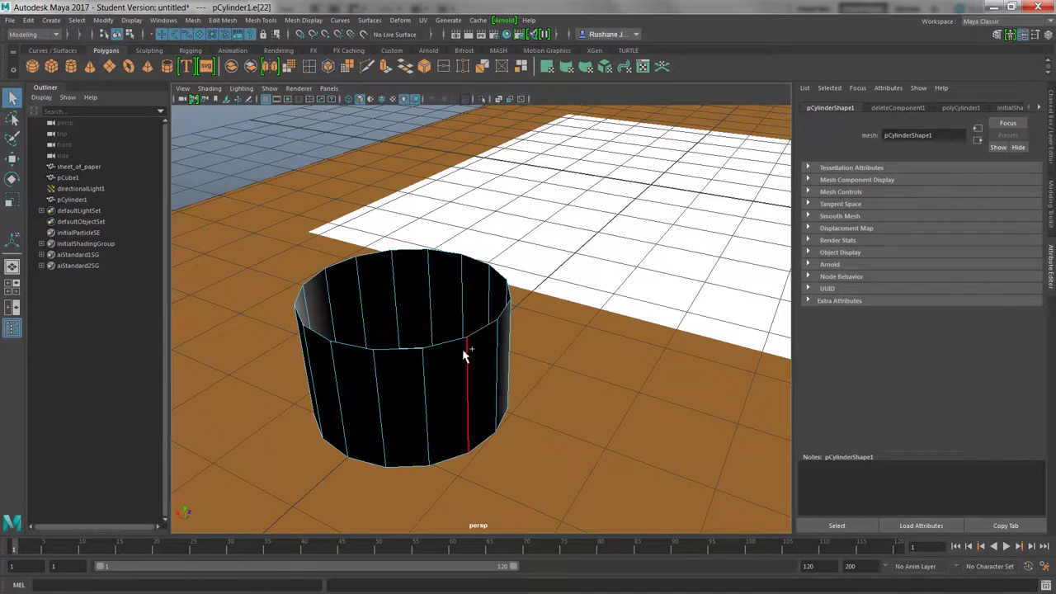
double_click(451, 347)
key("super")
key("super")
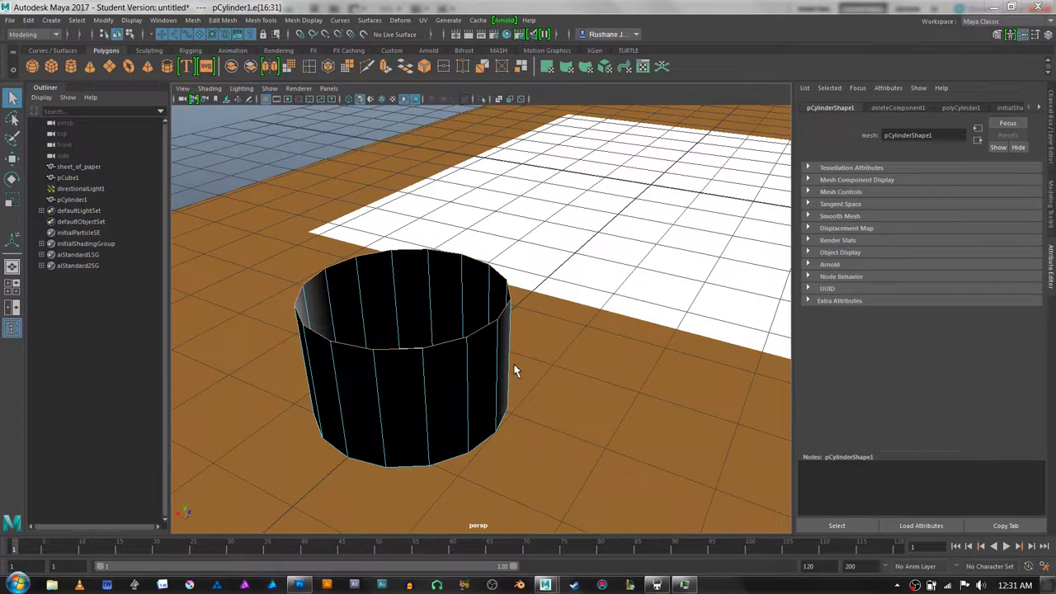
mouse_move(517, 373)
left_mouse_down("alt")
mouse_move(528, 361)
mouse_move(531, 373)
left_mouse_up("alt")
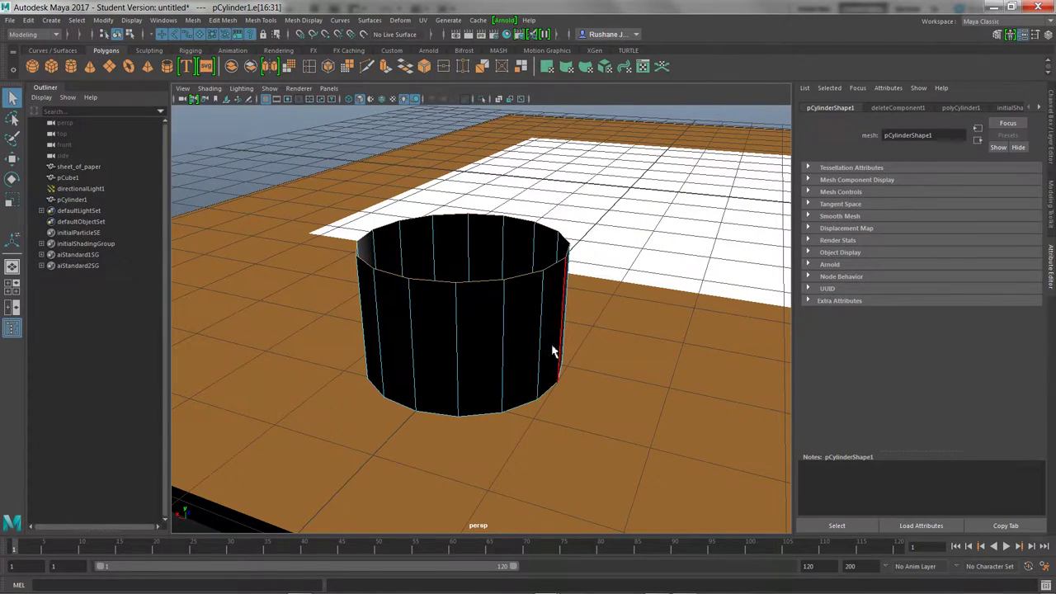
- Extrude the top rim edge loop and scale the new ring slightly
key("ctrl+e")
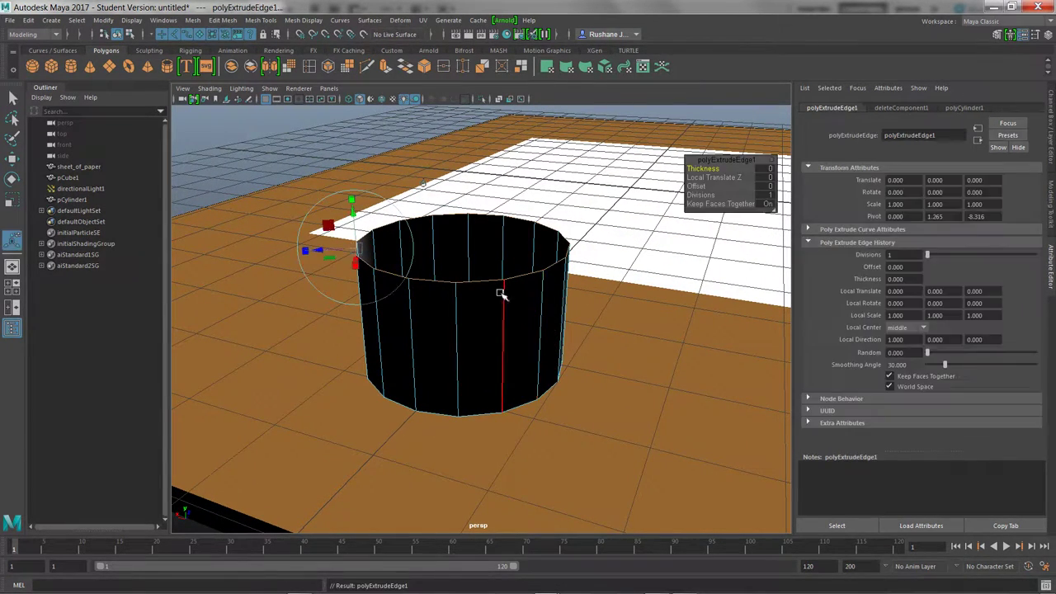
left_click_drag(352, 207, 354, 206)
left_click(354, 207)
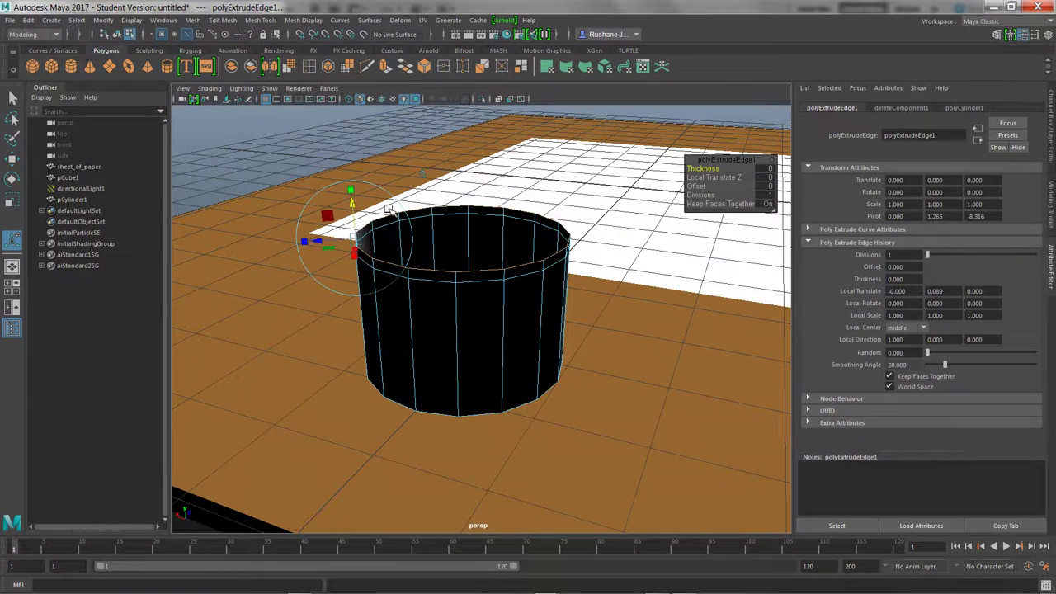
left_click_drag(328, 249, 327, 246)
left_click(327, 245)
key("ctrl+z")
key("ctrl+z")
key("r")
left_click_drag(465, 235, 457, 234)
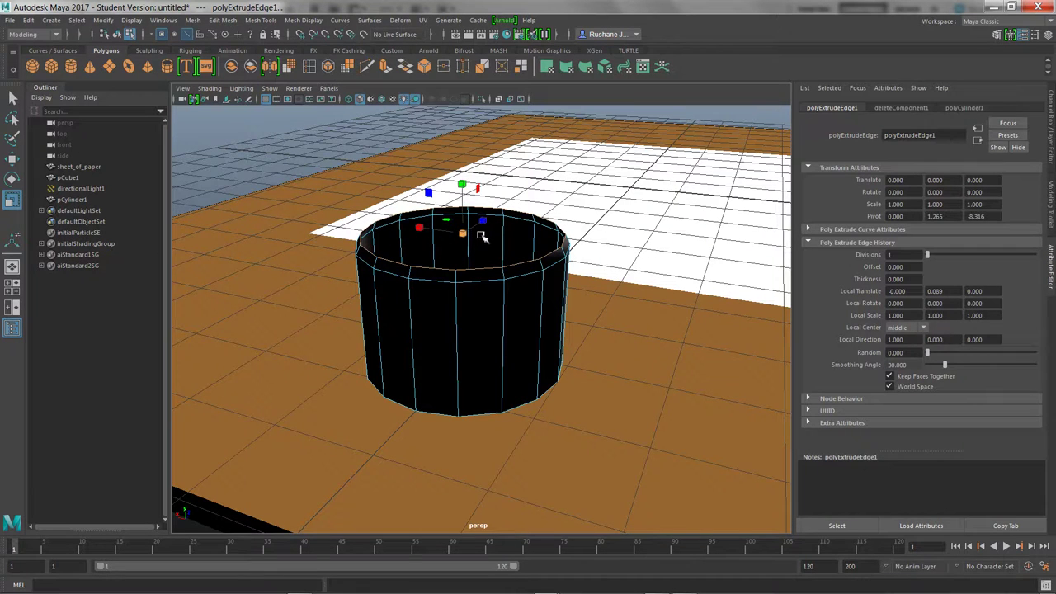
- Extrude the ring again and shrink it inward to form a flat lip
key("ctrl+e")
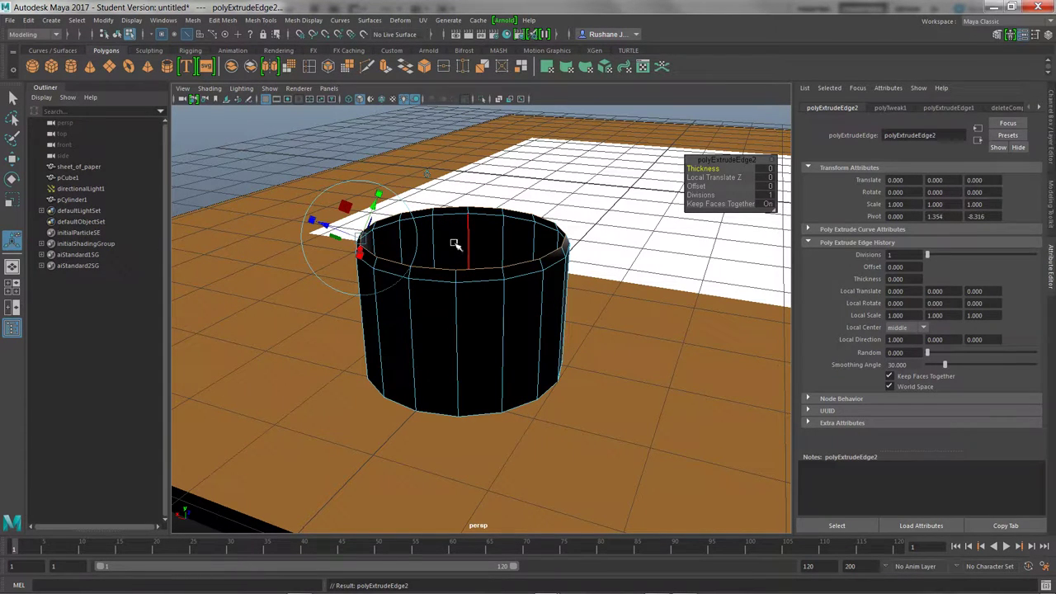
key("r")
left_click_drag(467, 235, 428, 238)
key("w")
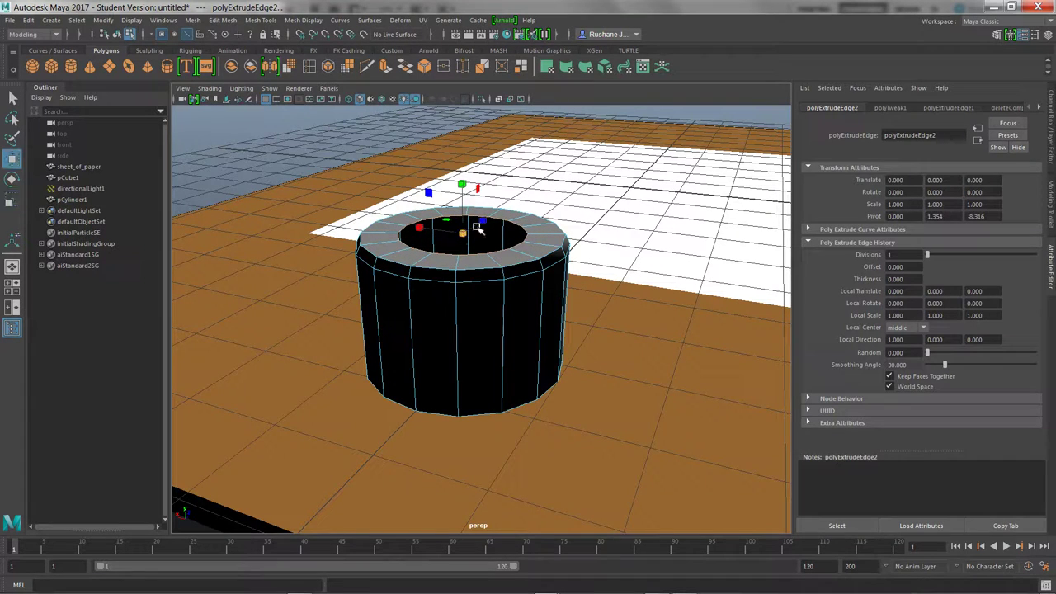
left_click_drag(463, 200, 462, 198)
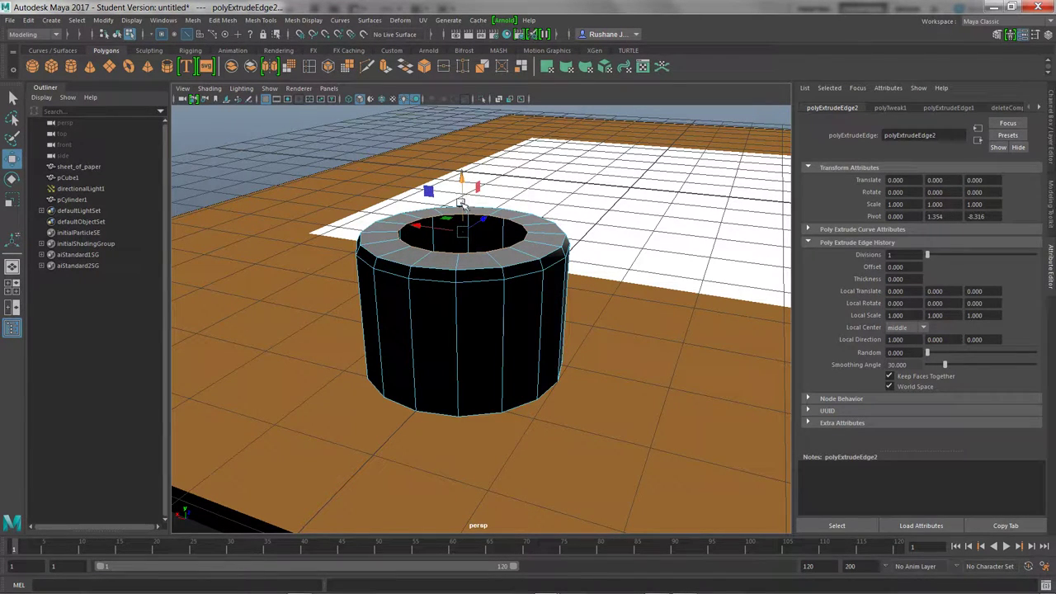
key("r")
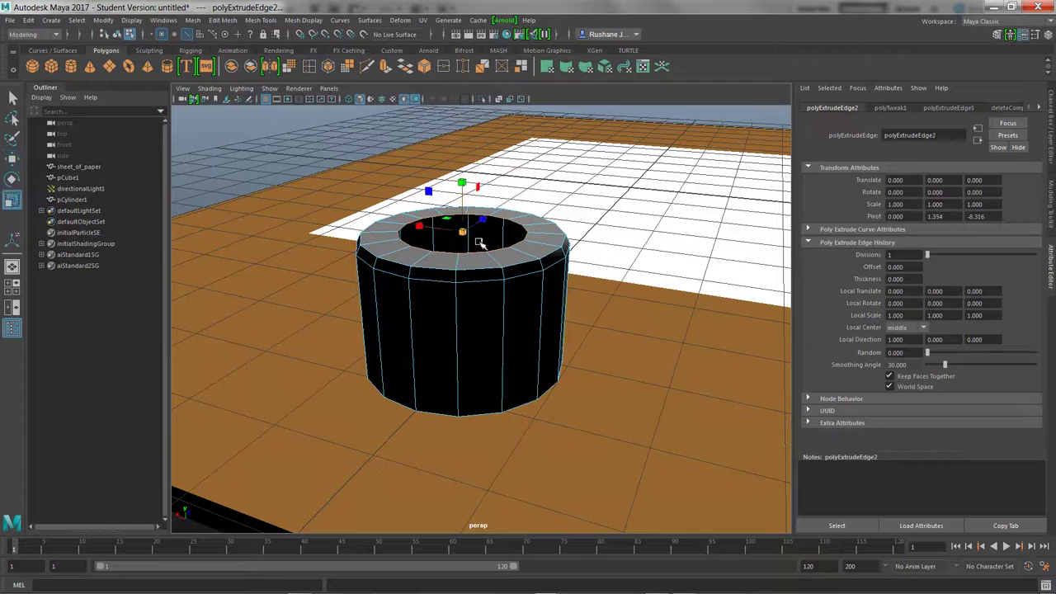
left_click_drag(479, 244, 509, 272)
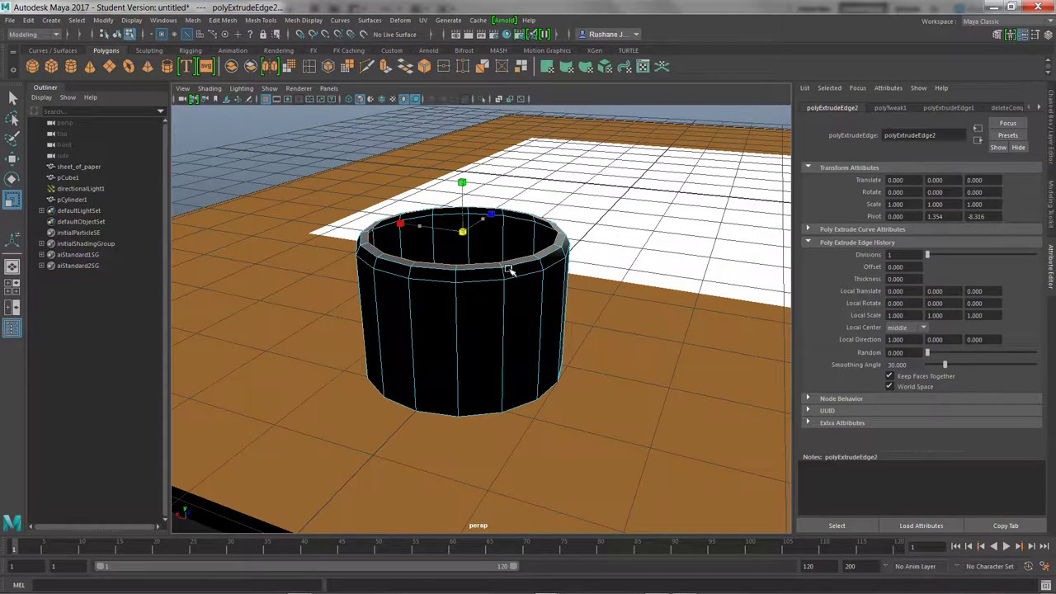
- Extrude the inner ring twice, shrinking it inward and raising it to start the neck
key("ctrl+e")
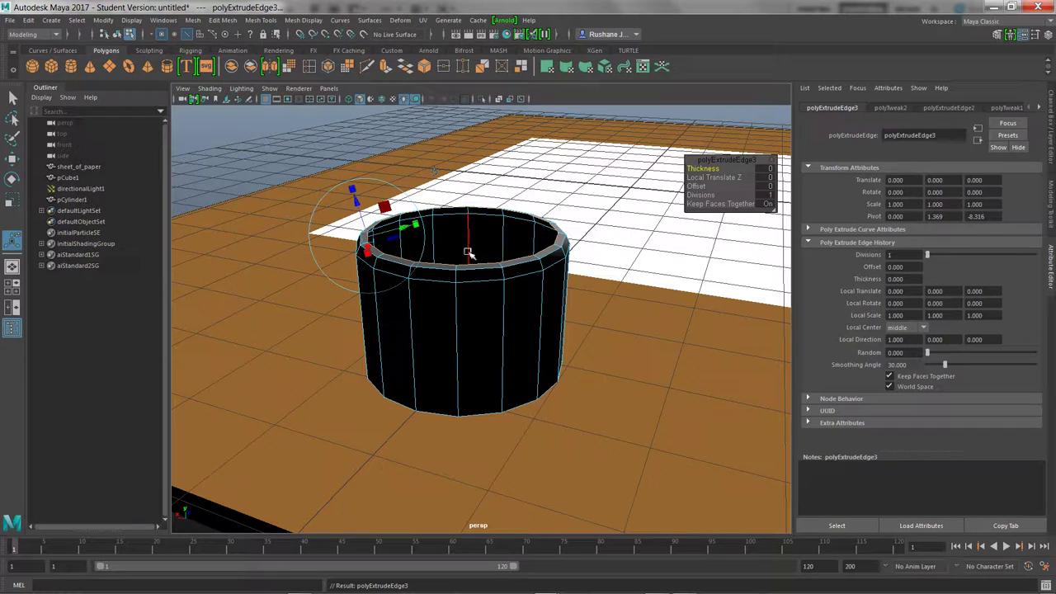
left_click_drag(467, 231, 396, 238)
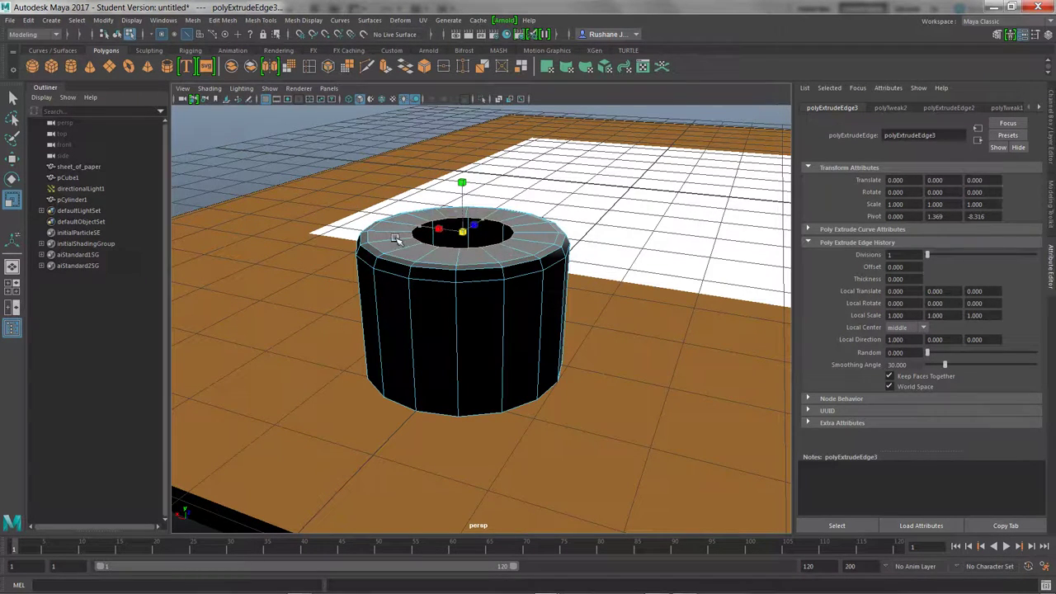
key("w")
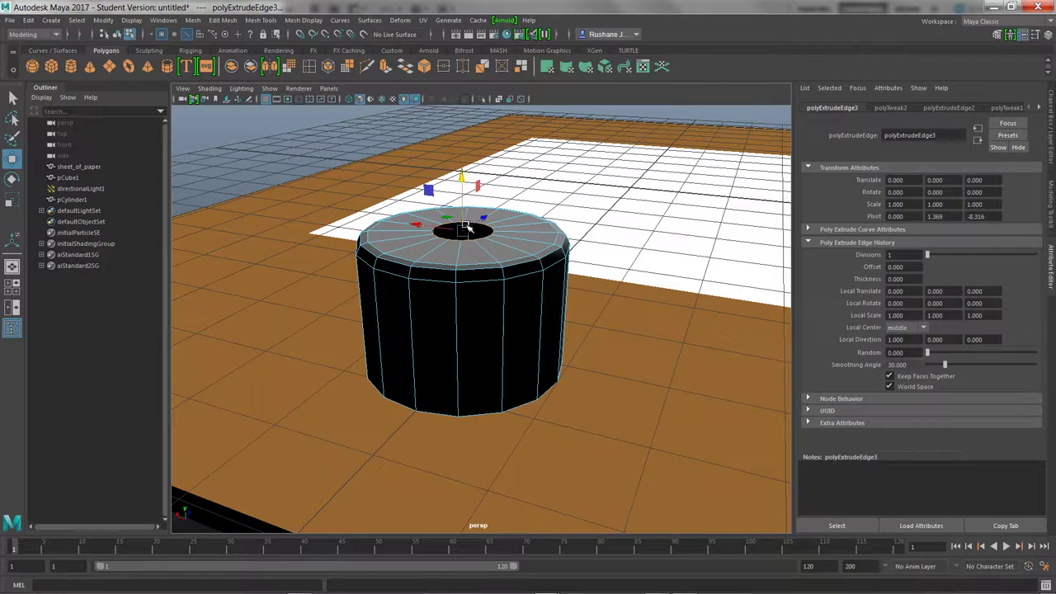
key("r")
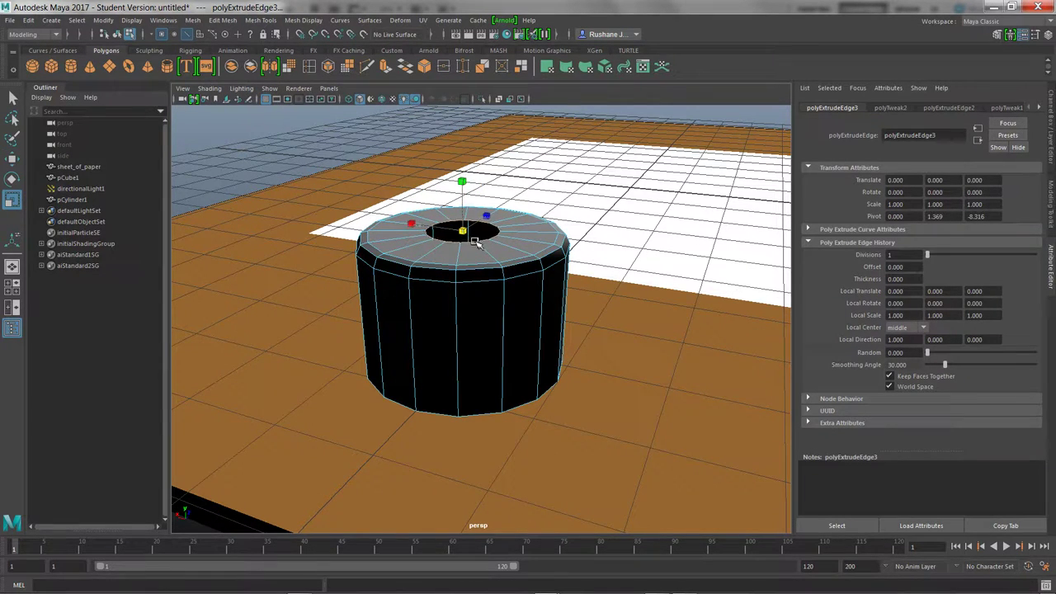
key("ctrl+e")
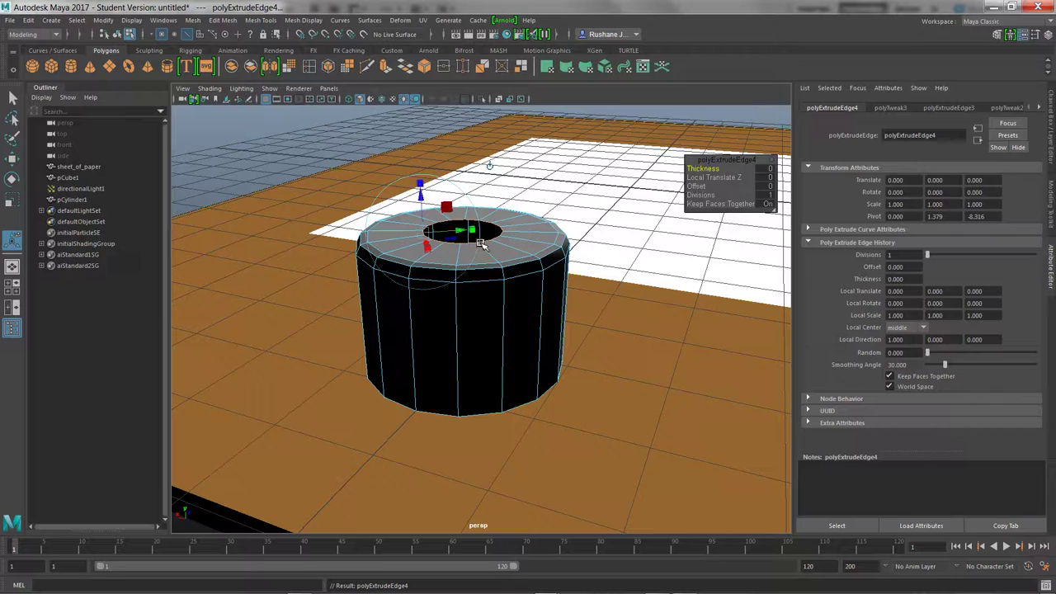
key("w")
left_click_drag(463, 204, 463, 195)
- Extrude the ring again, flatten it onto the top and widen the inner ring
key("r")
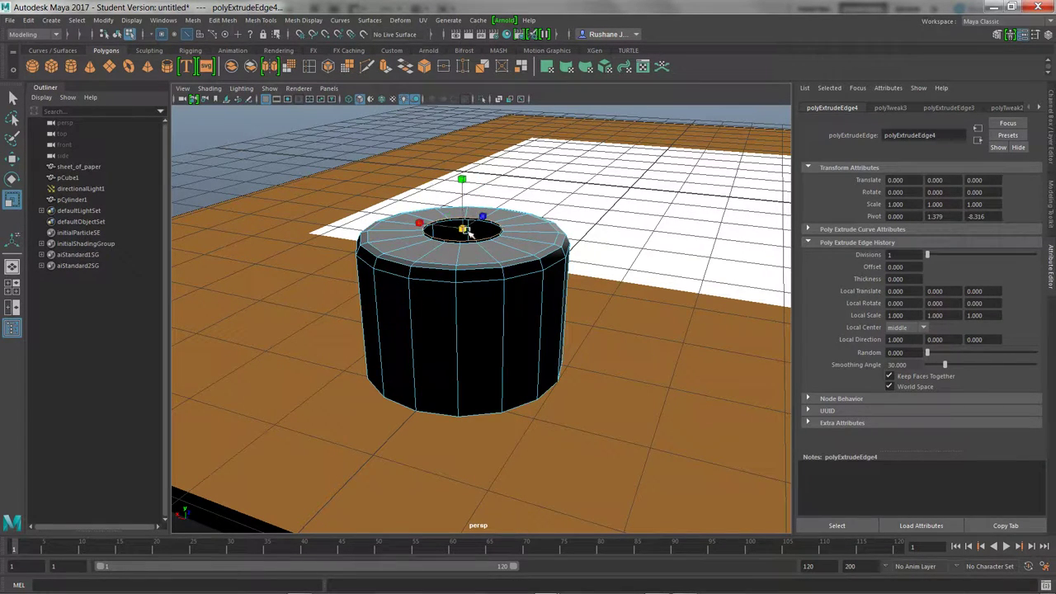
key("ctrl+e")
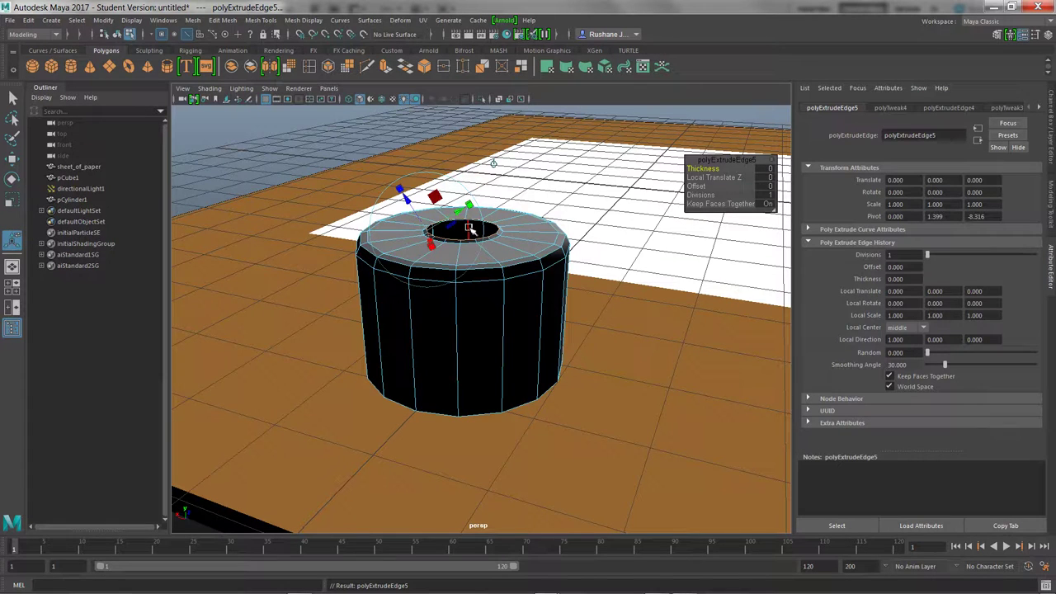
key("r")
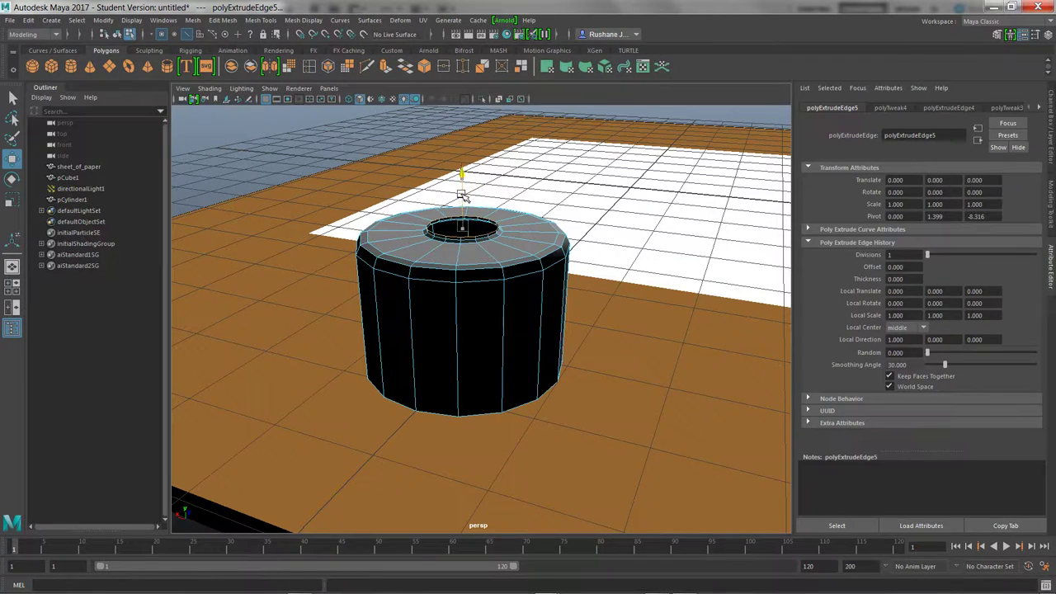
left_click_drag(463, 195, 462, 202)
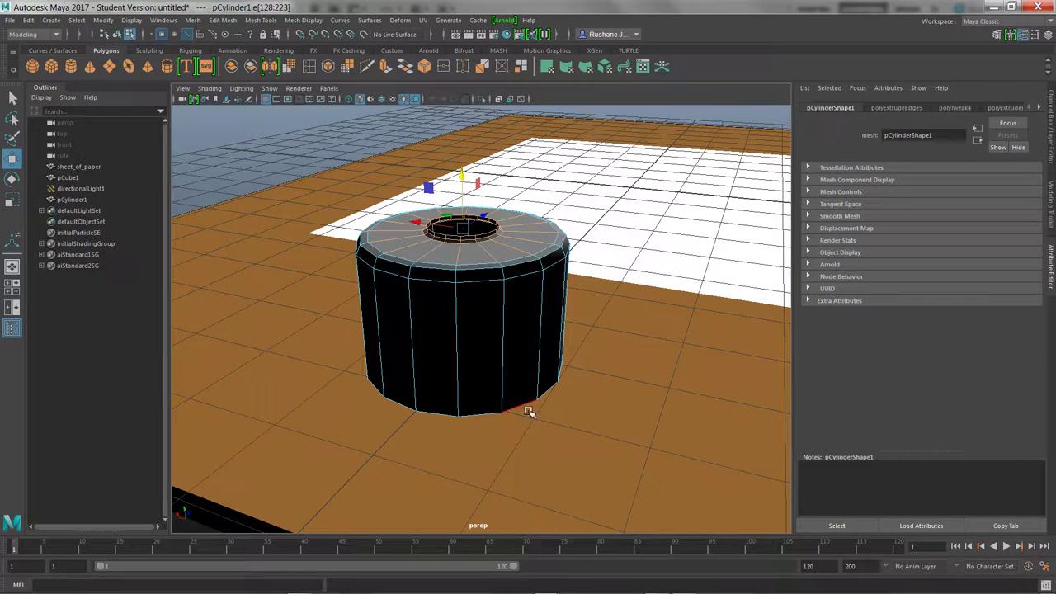
key("r")
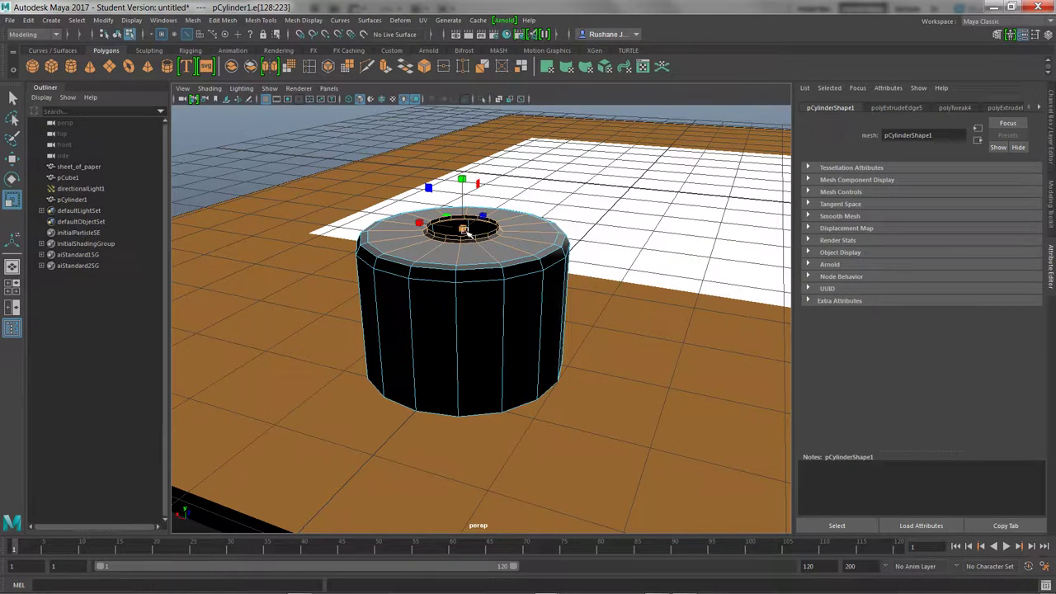
left_click_drag(467, 233, 489, 229)
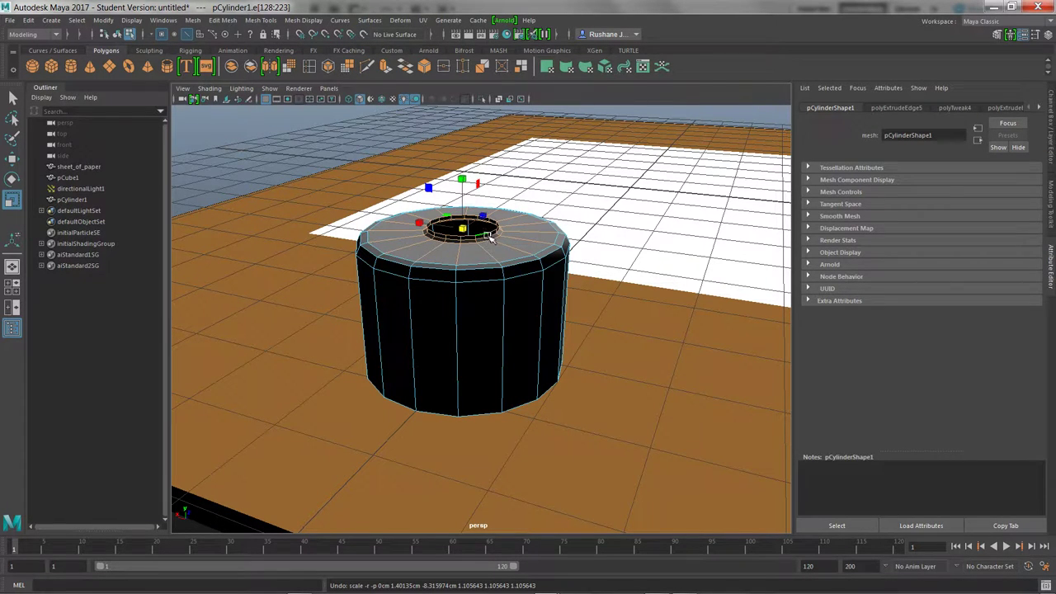
left_click(481, 208)
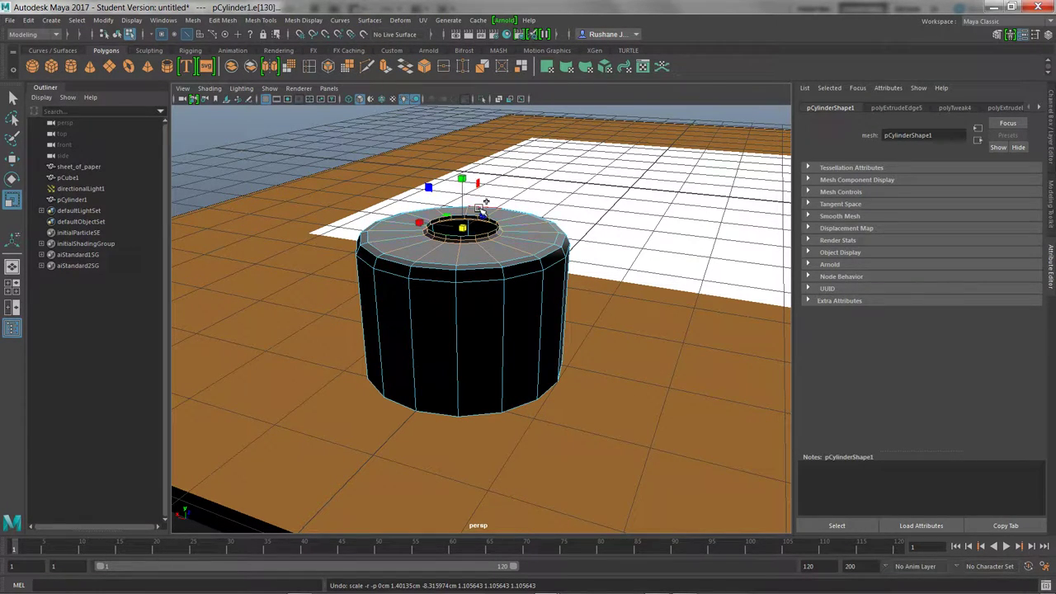
left_click_drag(467, 232, 476, 234)
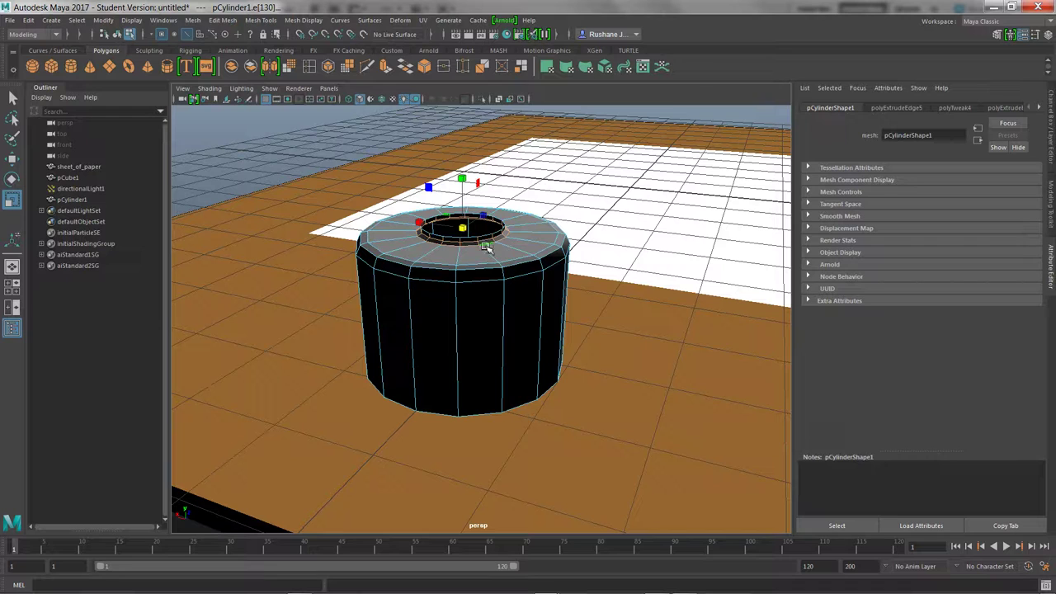
- Reselect the inner ring edges, raise them upward and extrude them again
left_click(537, 360)
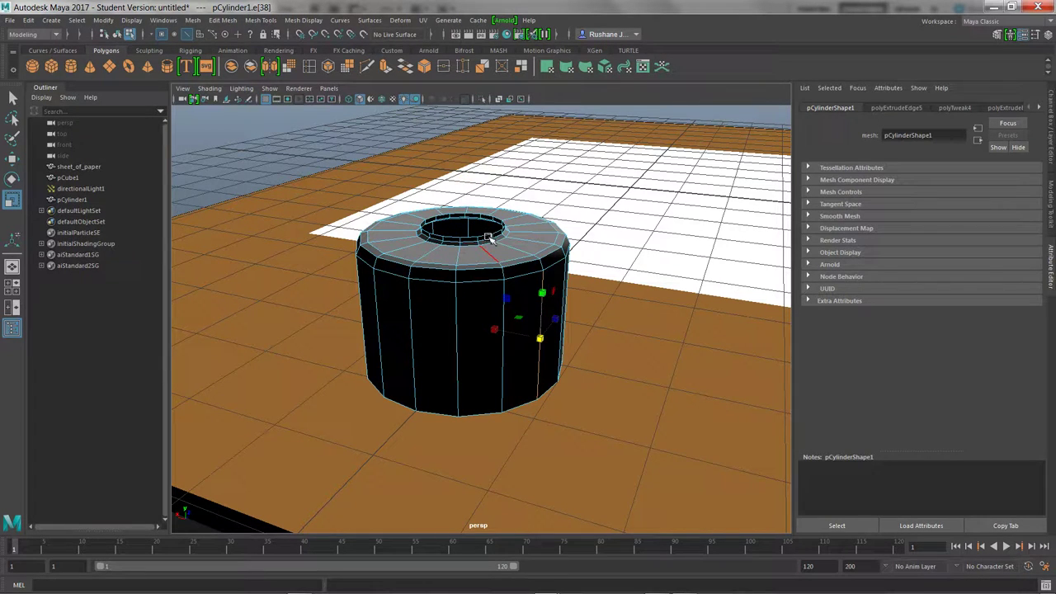
left_click(488, 237)
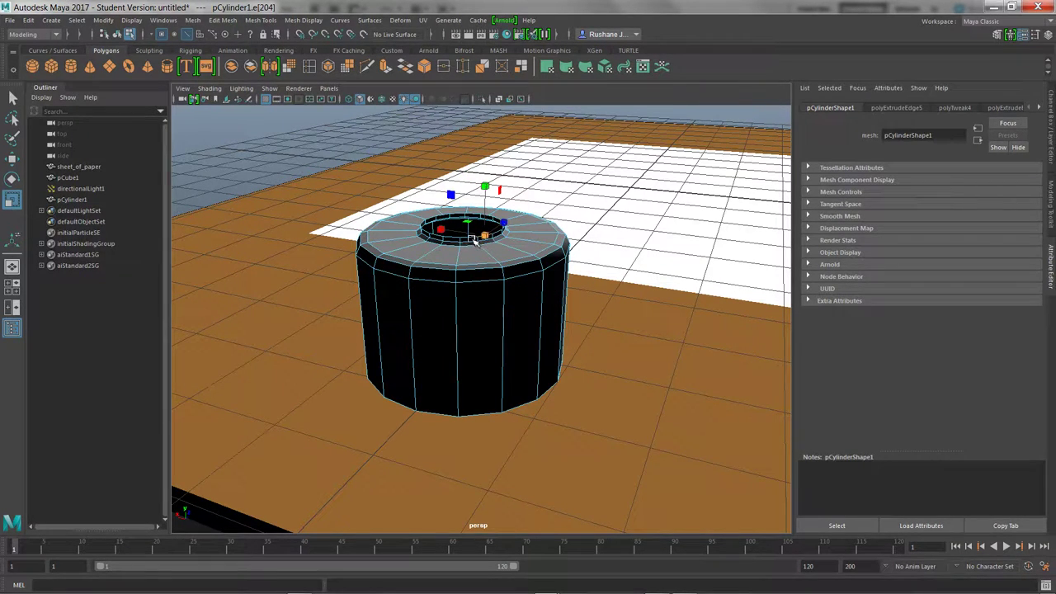
key("q")
left_click(473, 246)
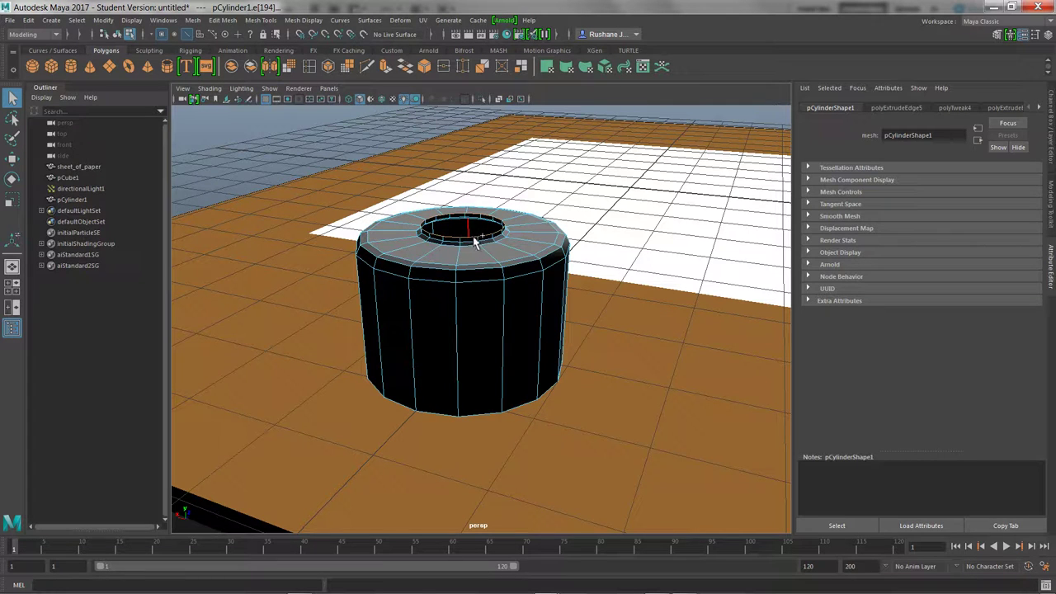
key("r")
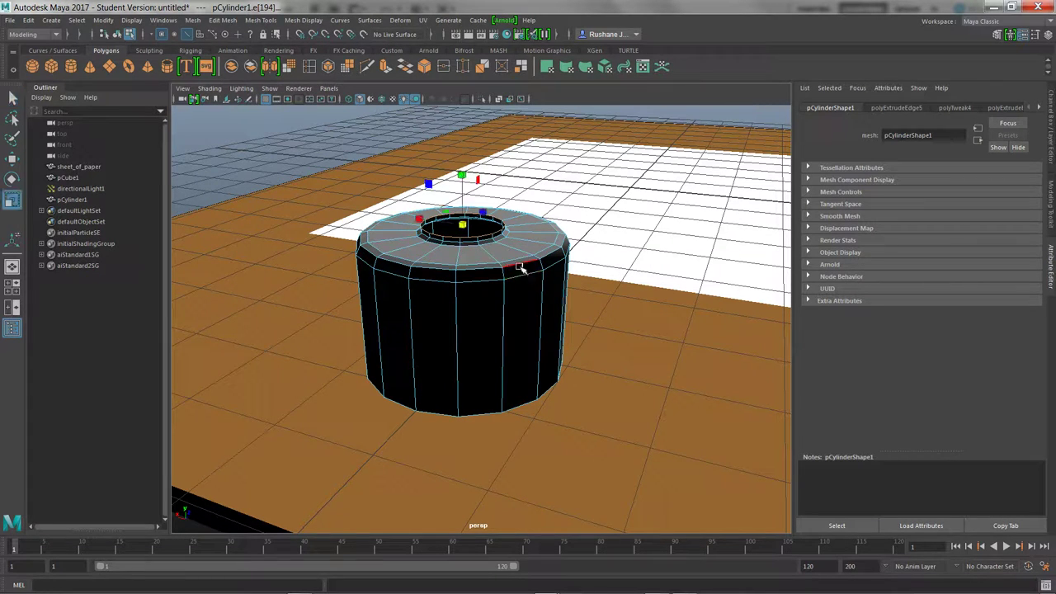
key("w")
mouse_move(463, 190)
left_mouse_down()
mouse_move(462, 167)
mouse_move(466, 185)
left_mouse_up()
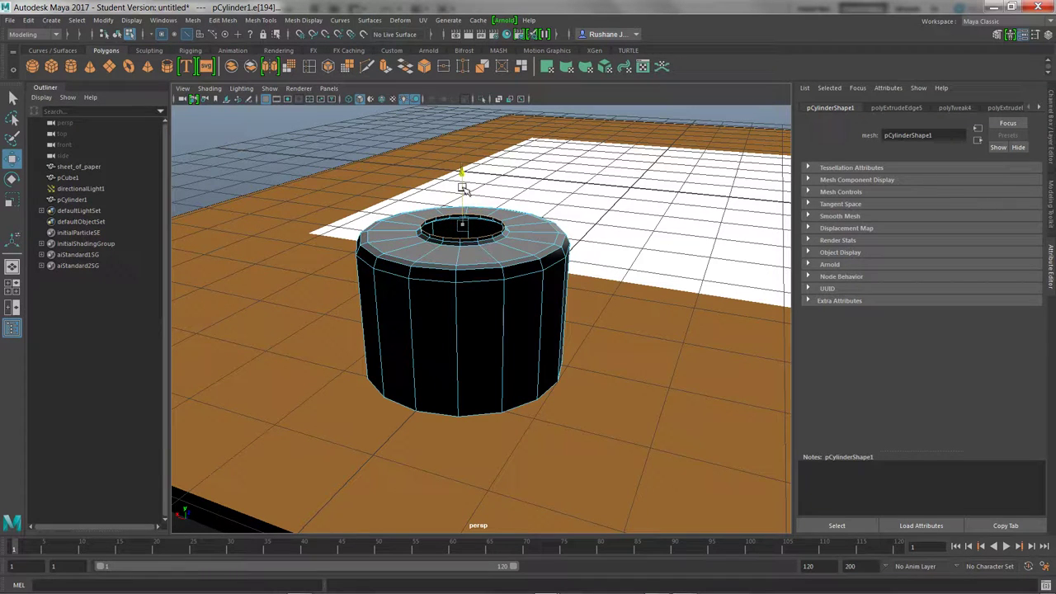
key("r")
key("ctrl+e")
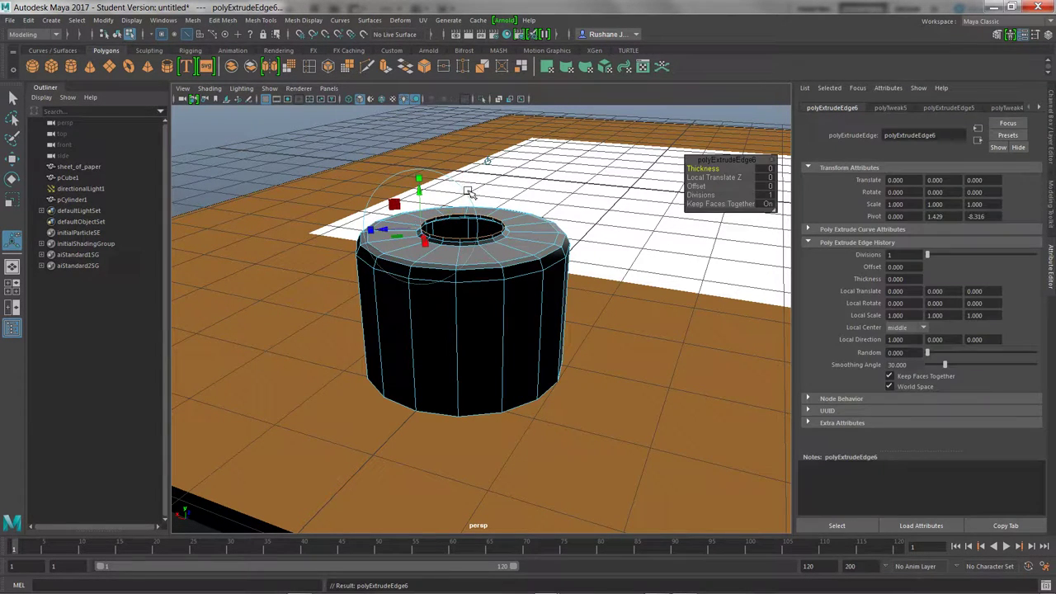
- Pull the extruded ring straight up into a short neck
key("r")
left_click_drag(461, 185, 463, 147)
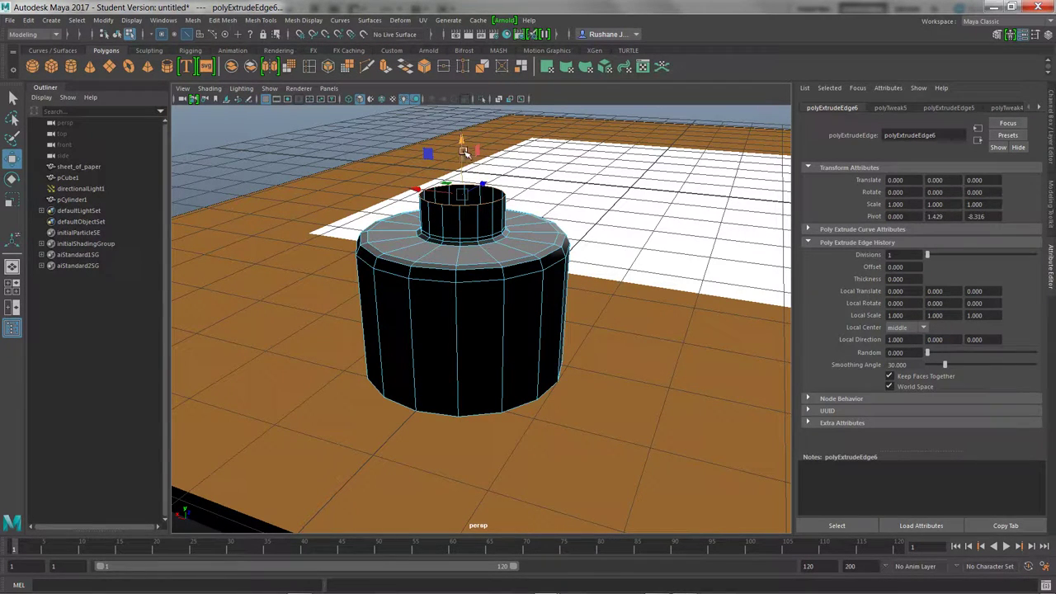
key("r")
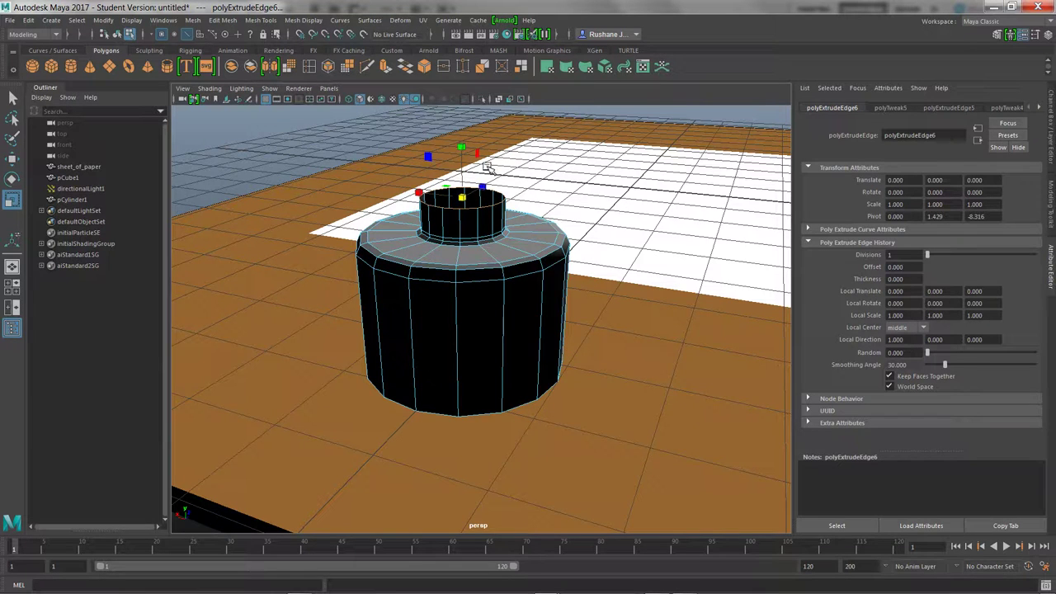
left_click_drag(467, 200, 464, 197)
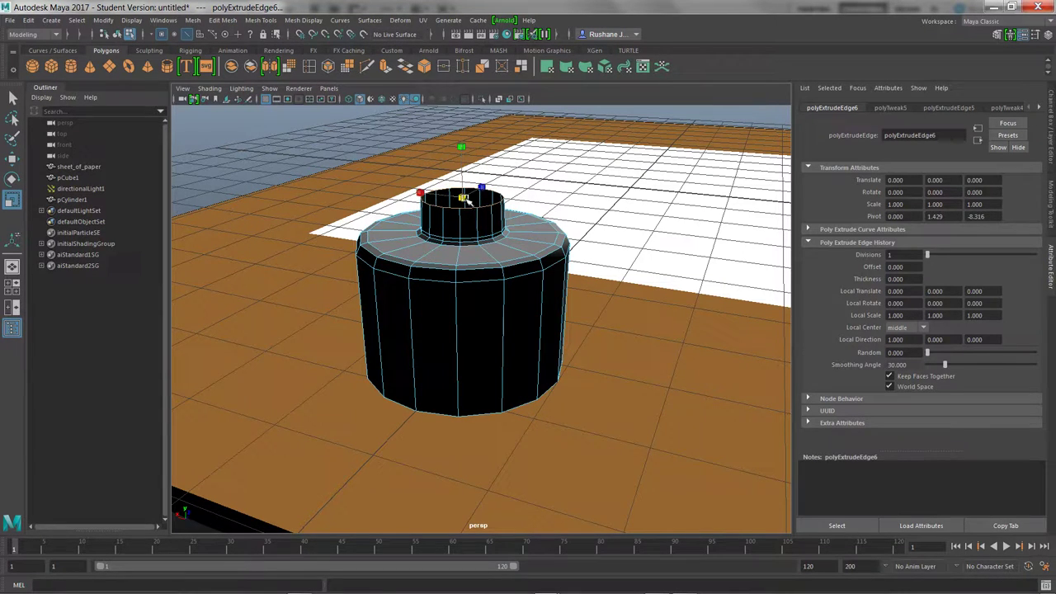
key("ctrl+z")
- Extrude the neck rim twice and scale it inward to give the rim thickness
key("ctrl+e")
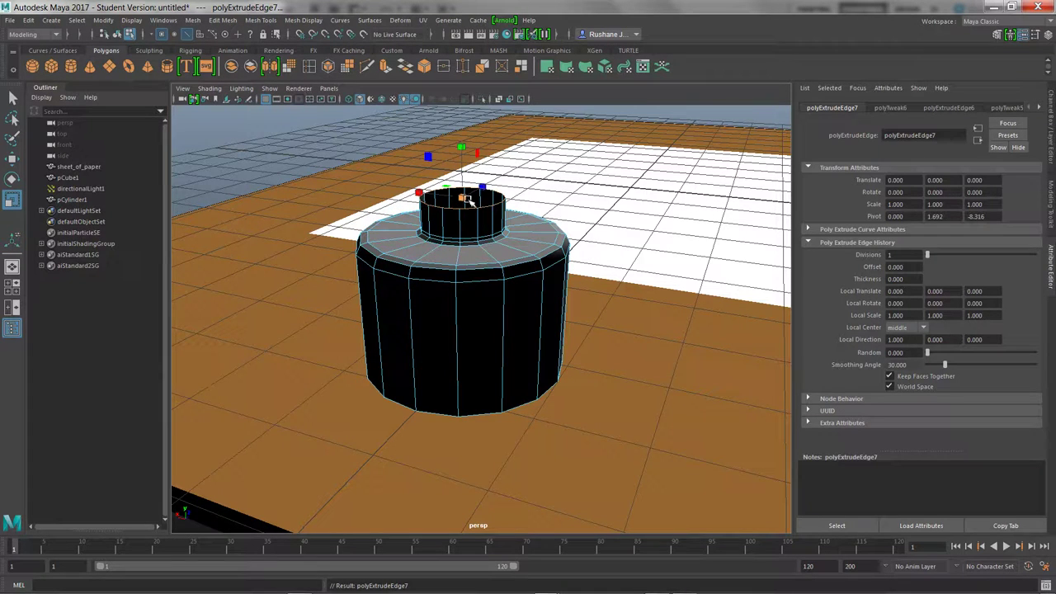
left_click(466, 201)
key("w")
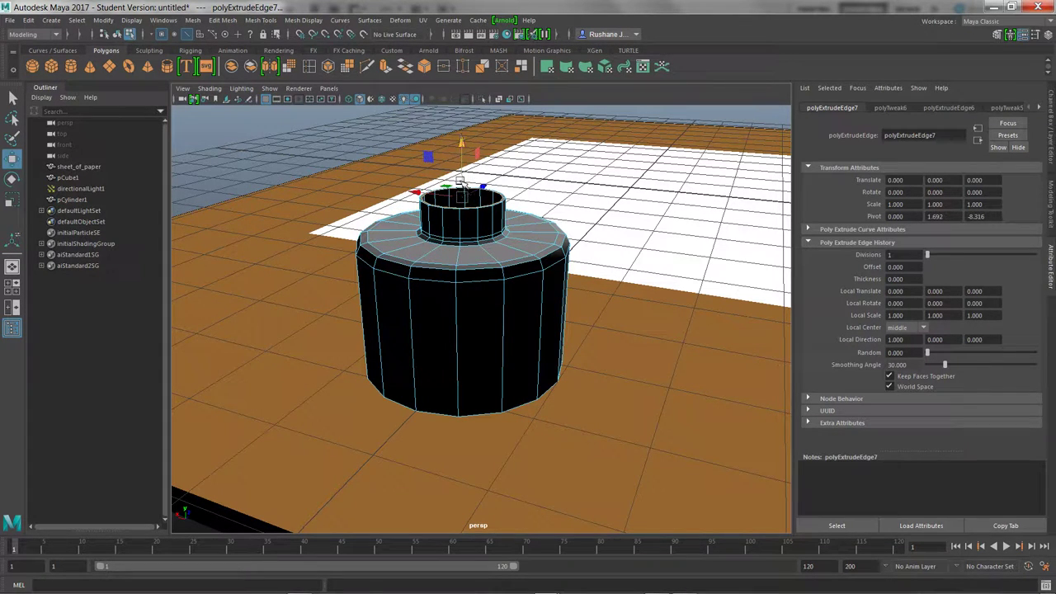
key("ctrl+e")
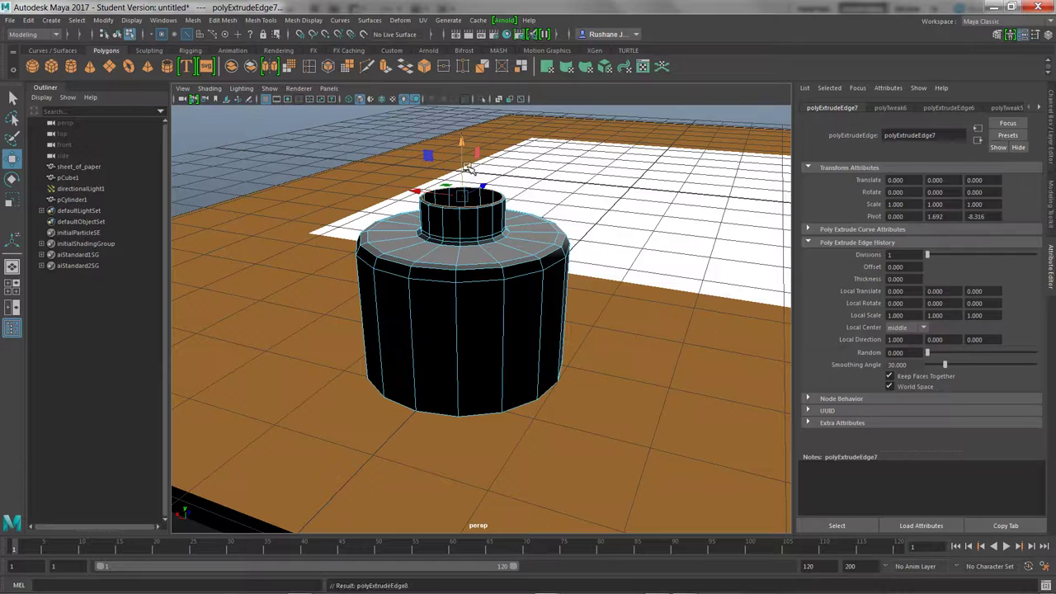
left_click(464, 196)
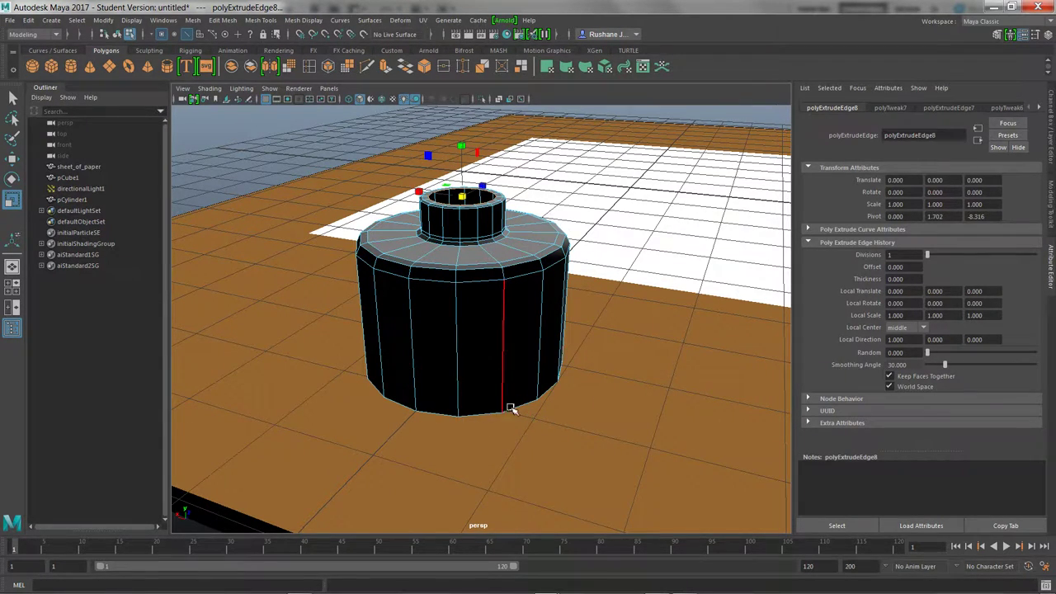
left_click_drag(517, 424, 520, 399, "alt")
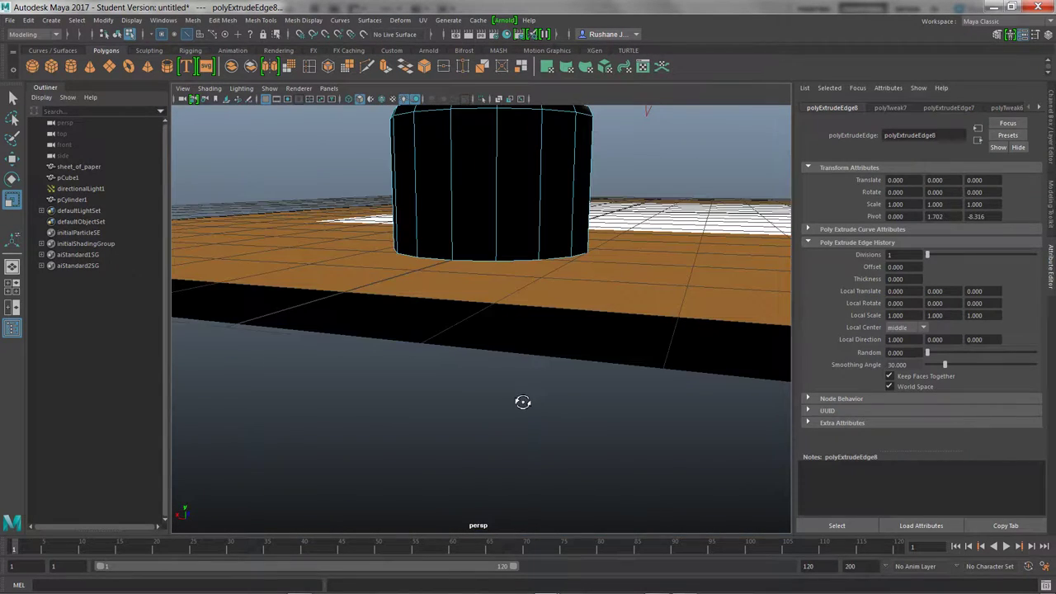
left_click_drag(487, 252, 476, 290, "alt")
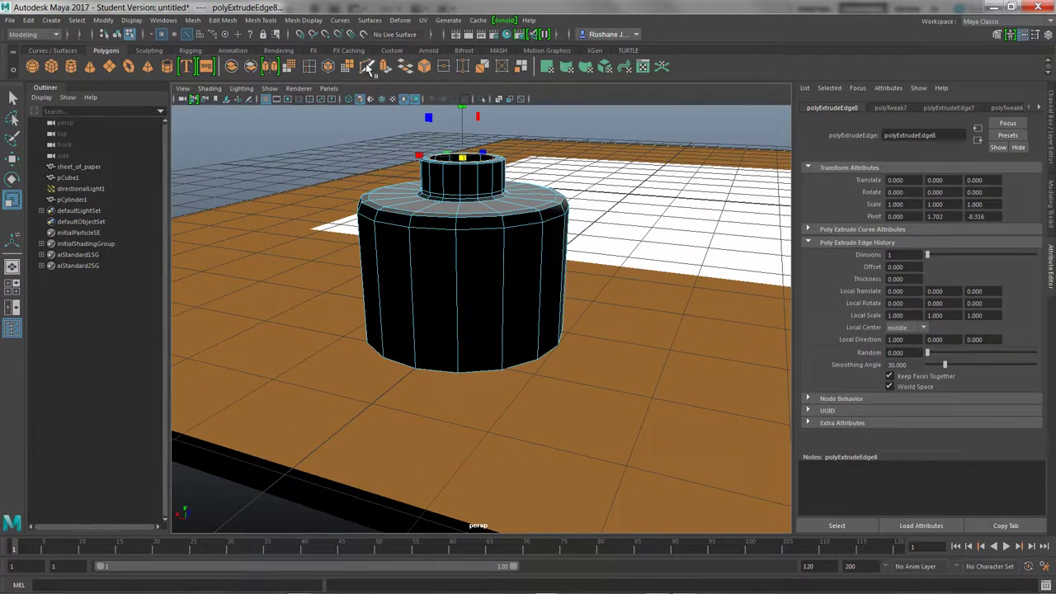
- Insert support edge loops near the body's top and base, checking the smoothed preview
left_click(310, 67)
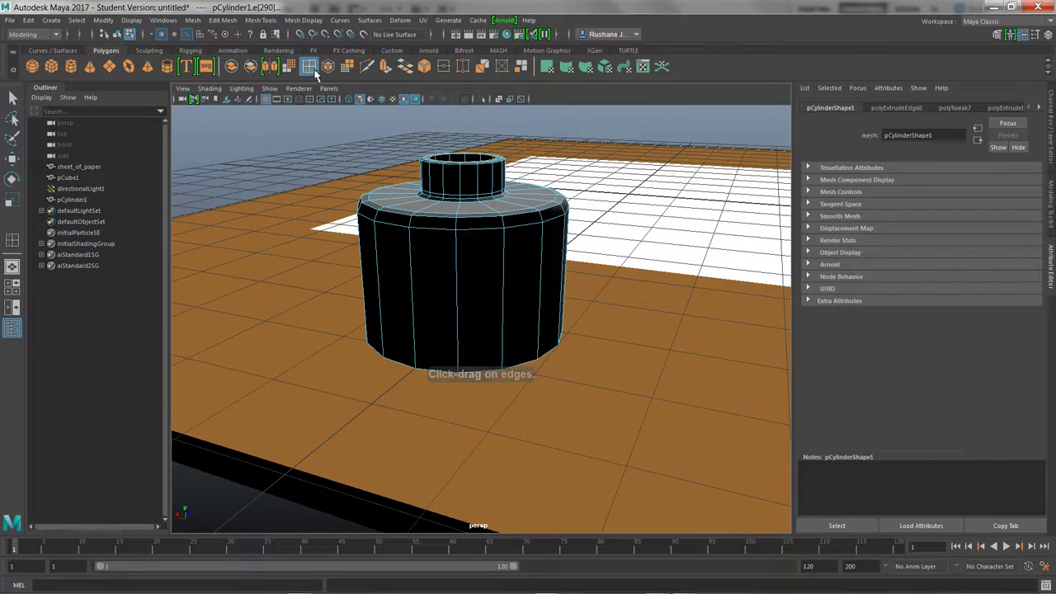
left_click(509, 228)
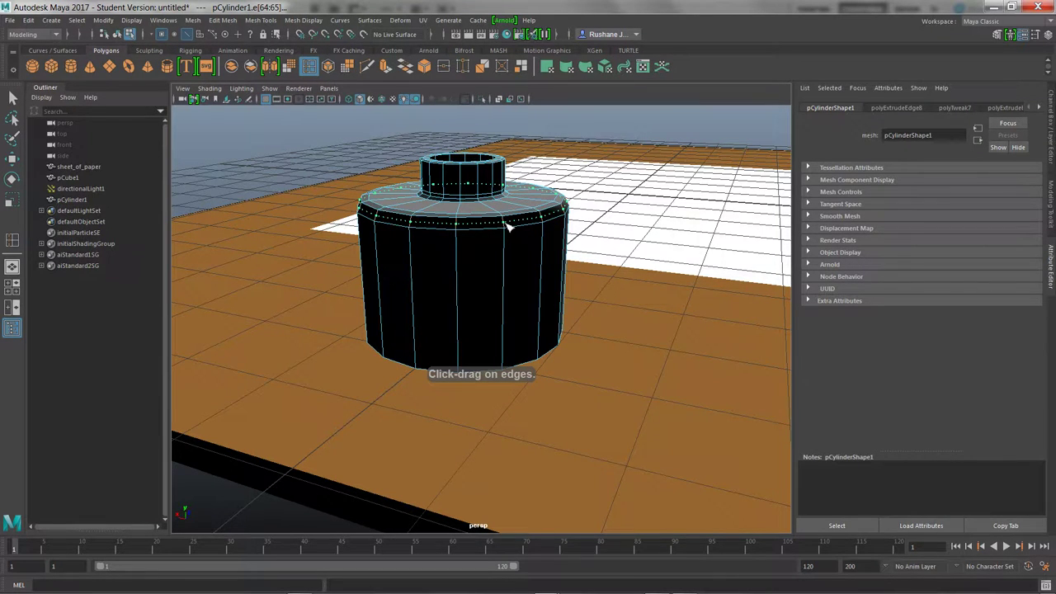
left_click(509, 228)
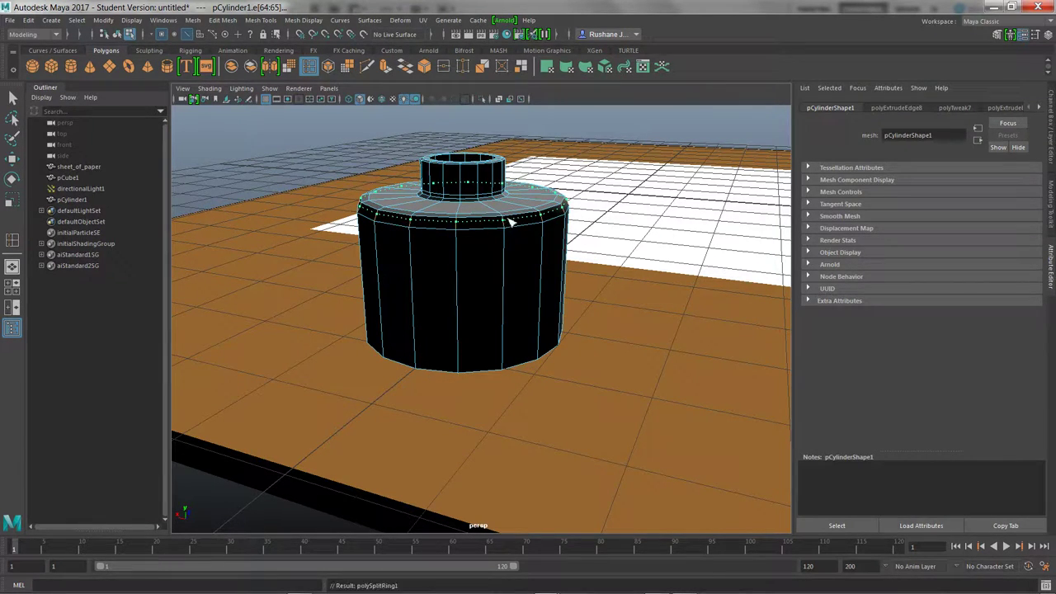
left_click(509, 368)
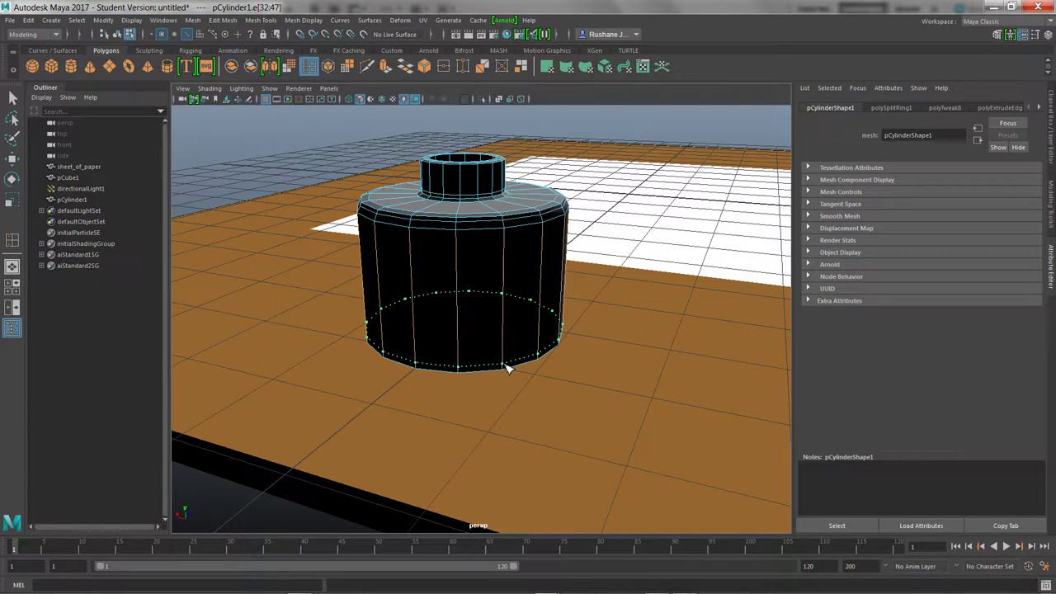
left_click_drag(509, 372, 511, 367)
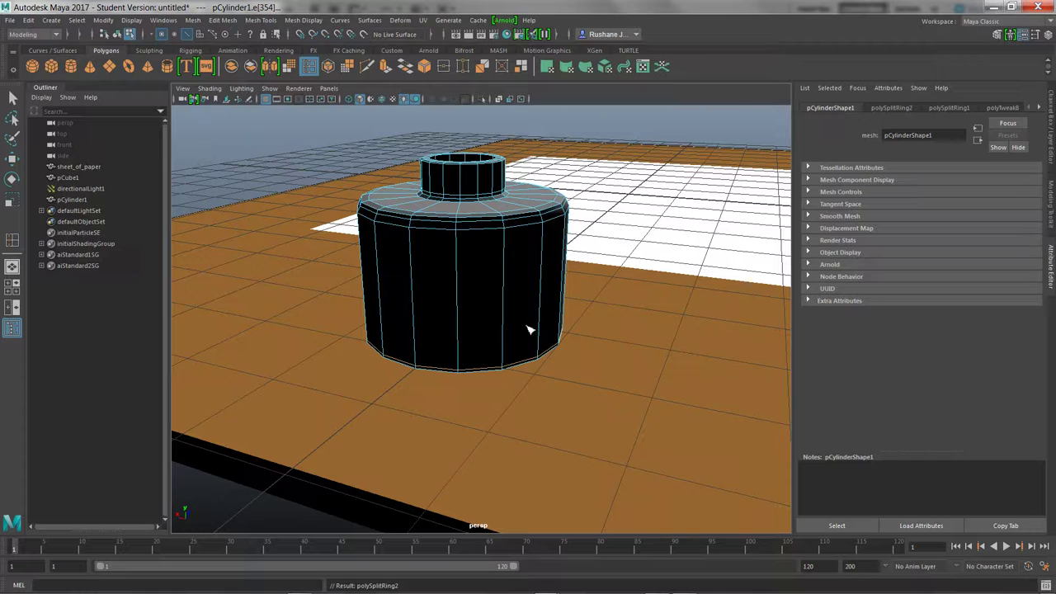
key("3")
key("1")
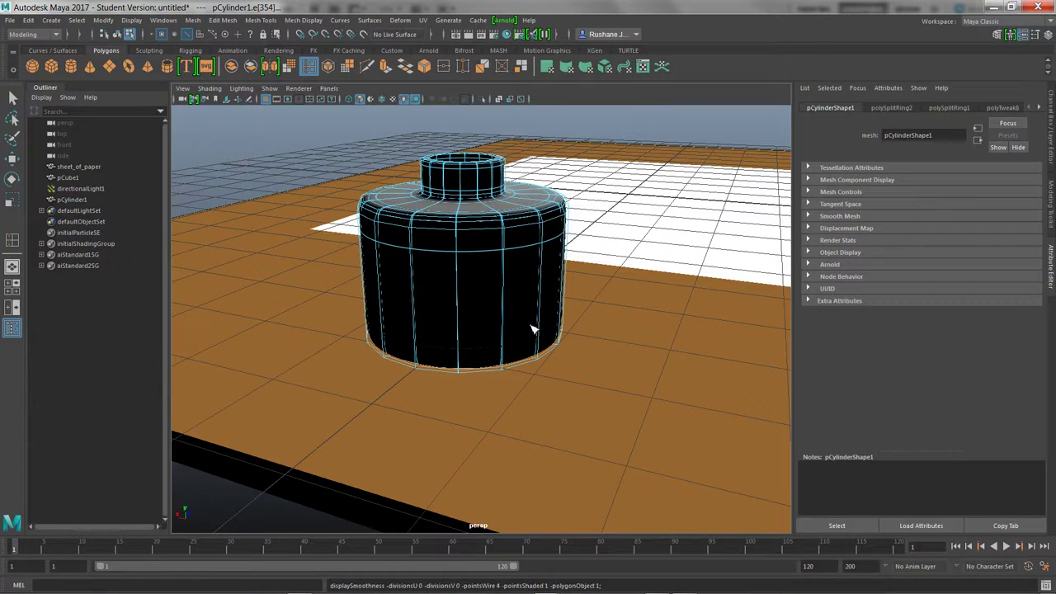
key("3")
key("1")
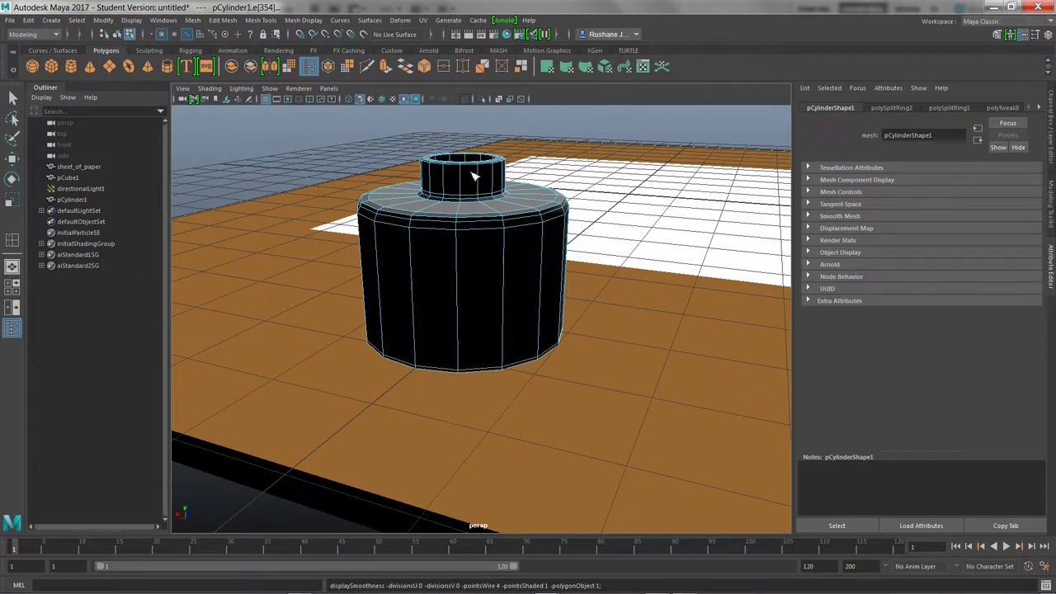
- Add a support edge loop around the neck and return to the Move tool
scroll(475, 174, "up", 3)
left_click_drag(495, 183, 507, 274, "alt")
middle_click_drag(507, 274, 506, 266, "alt")
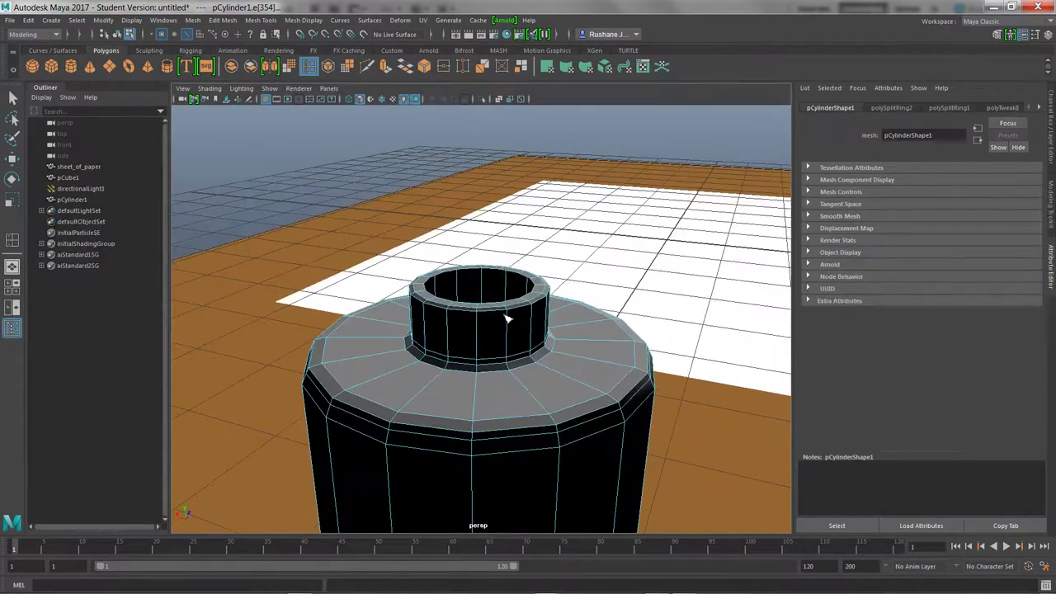
double_click(513, 327)
left_click(513, 327)
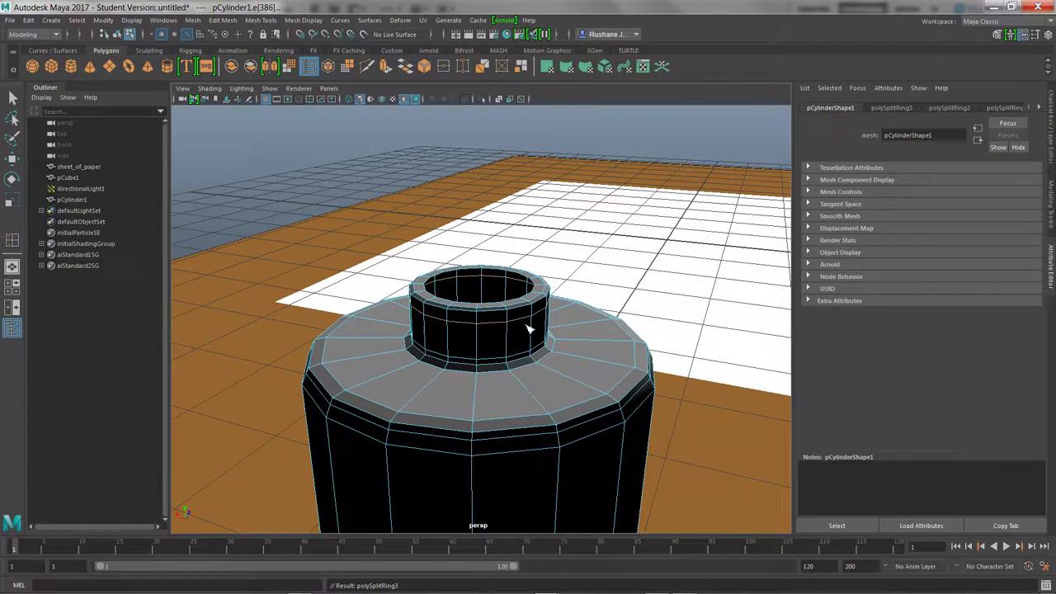
key("w")
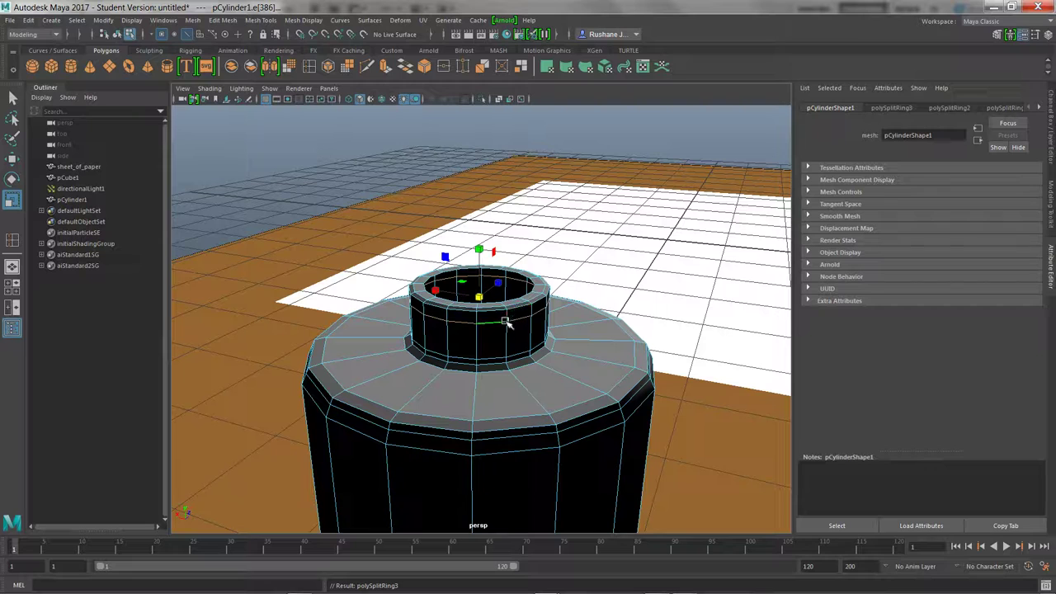
mouse_move(506, 320)
right_mouse_down()
mouse_move(520, 292)
mouse_move(505, 322)
right_mouse_up()
- Select the face loop at the top of the neck and scale it slightly outward
left_click(470, 322)
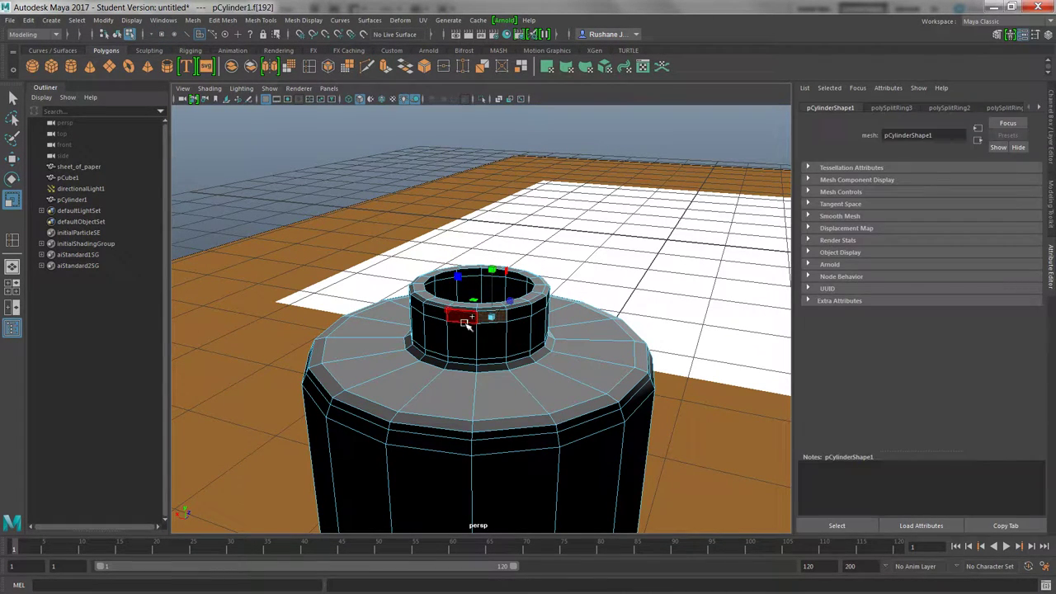
double_click(465, 320, "shift")
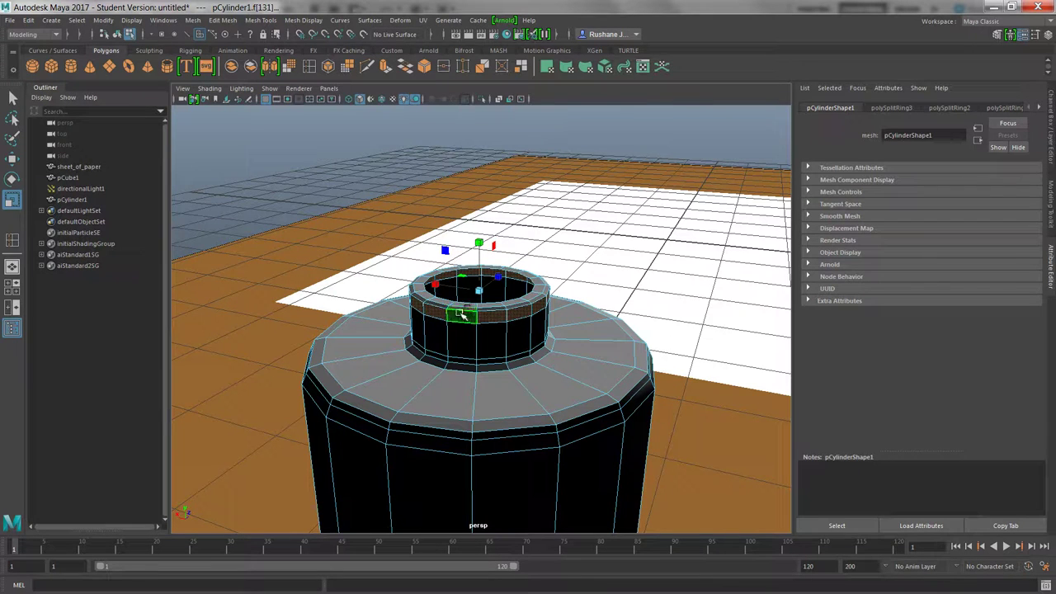
double_click(446, 304)
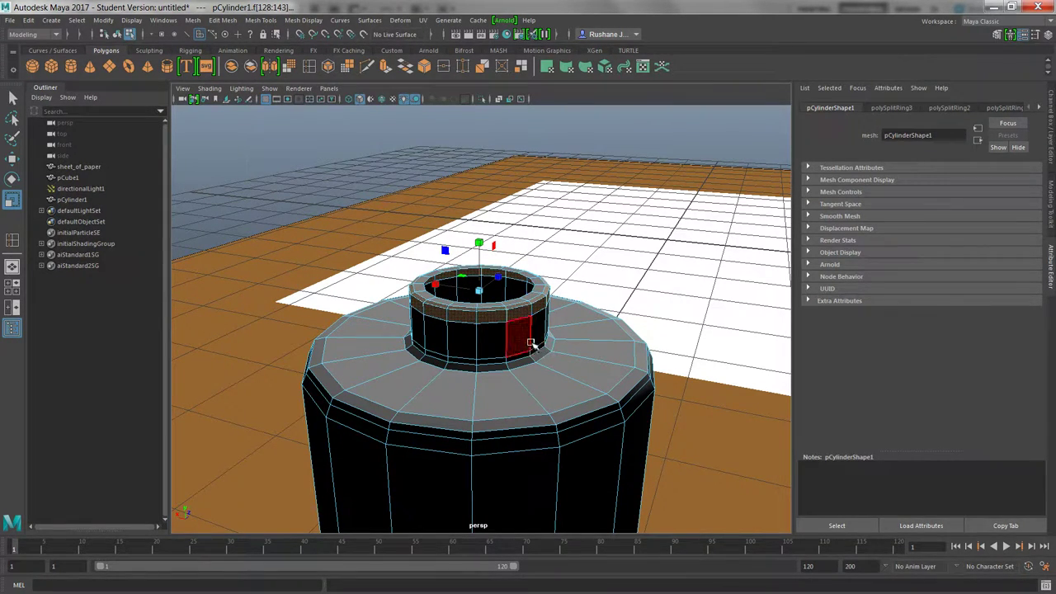
left_click_drag(485, 295, 495, 297)
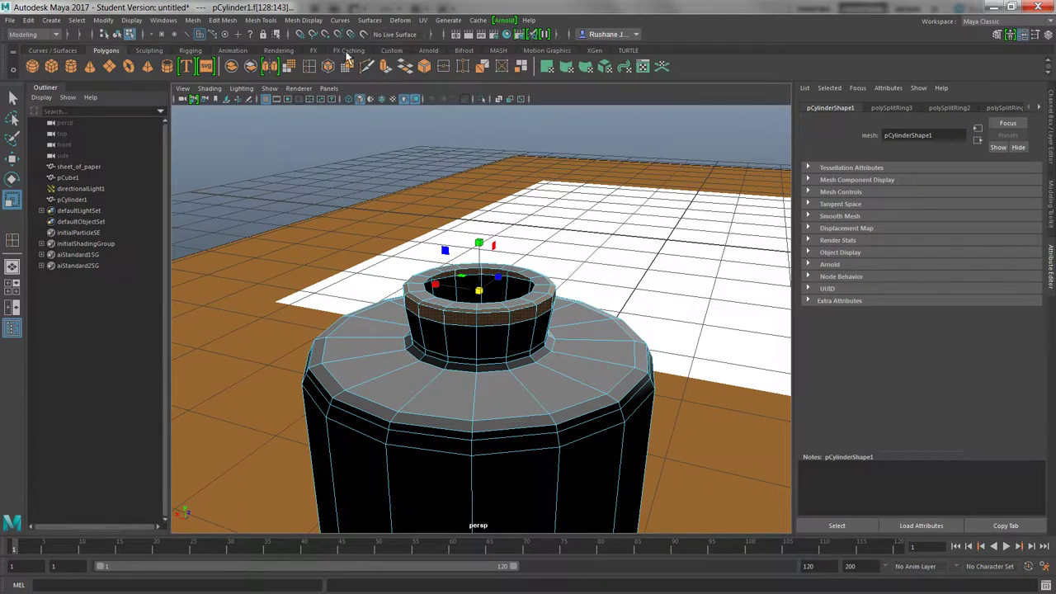
left_click(309, 66)
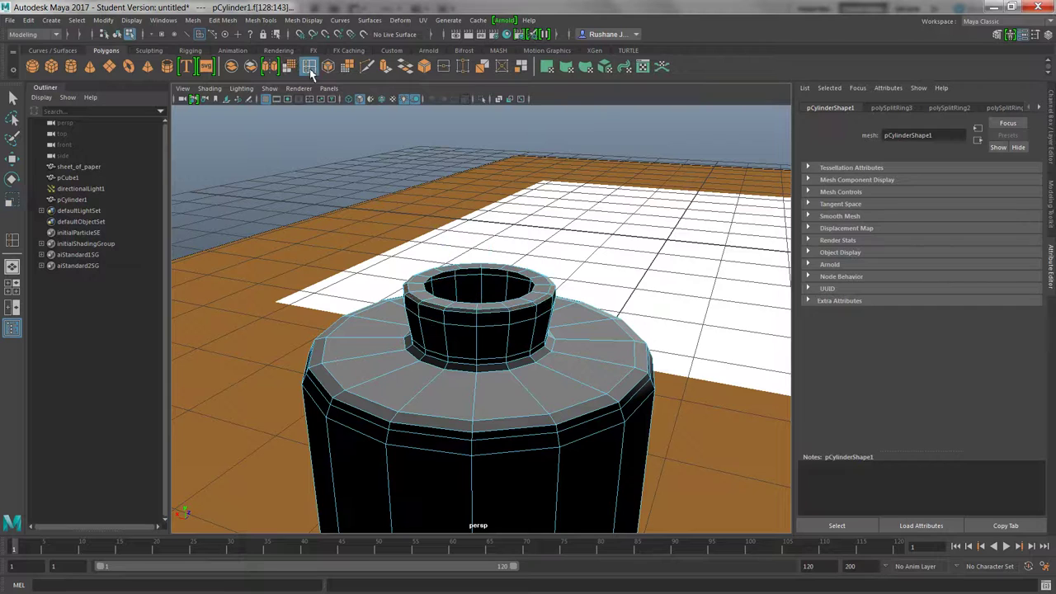
- Insert three edge loops around the neck and one near its lip, then return to object mode
left_click(514, 336)
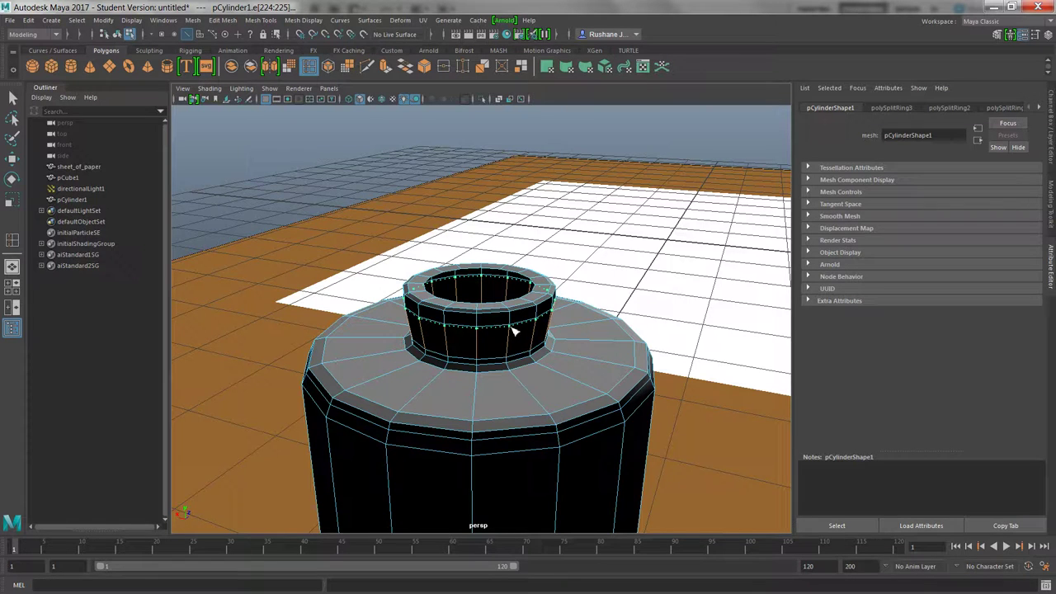
left_click(513, 331)
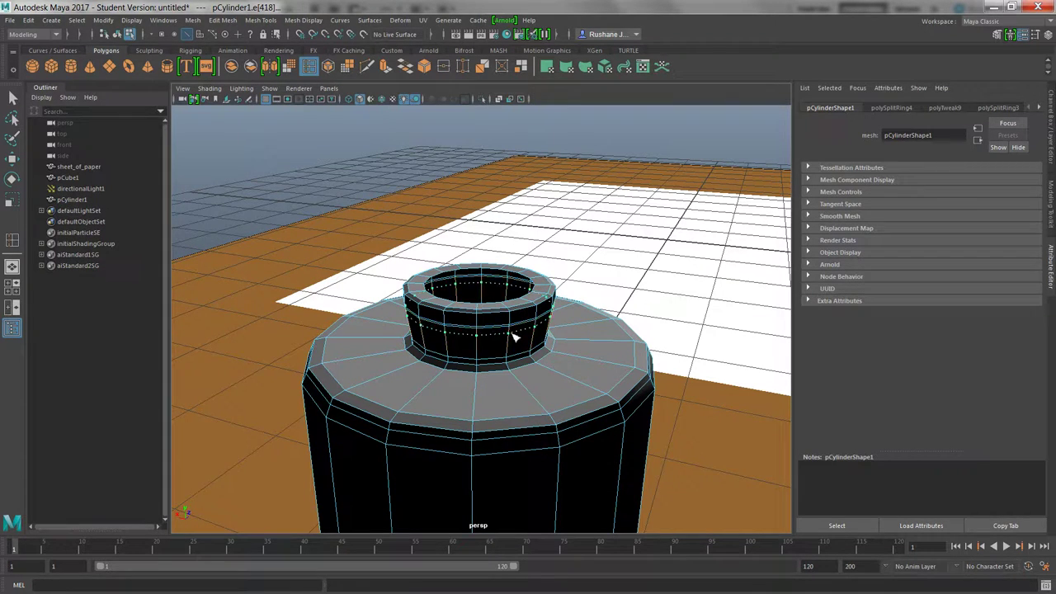
left_click(513, 333)
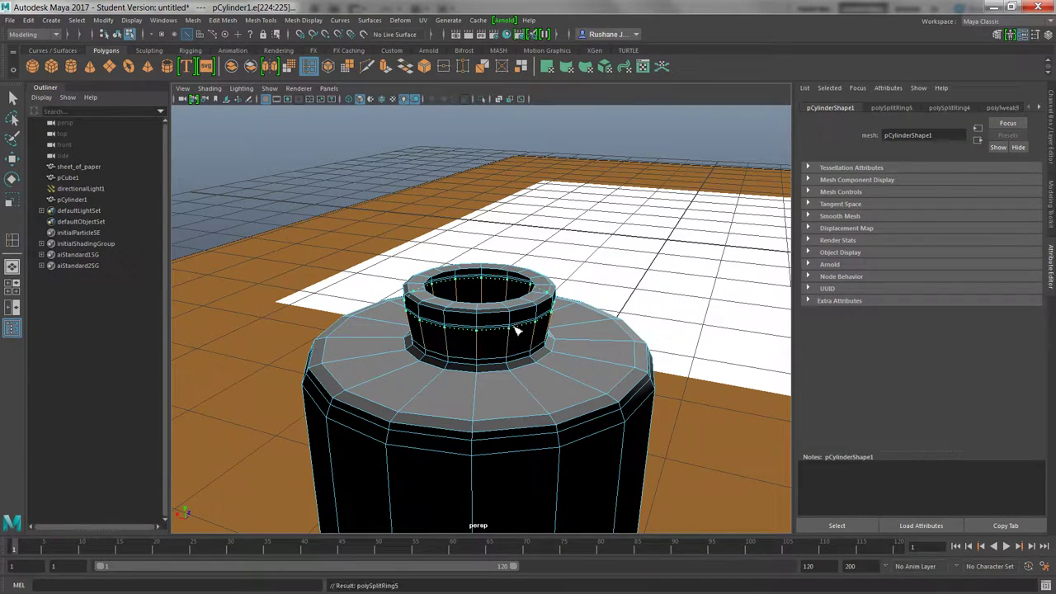
key("w")
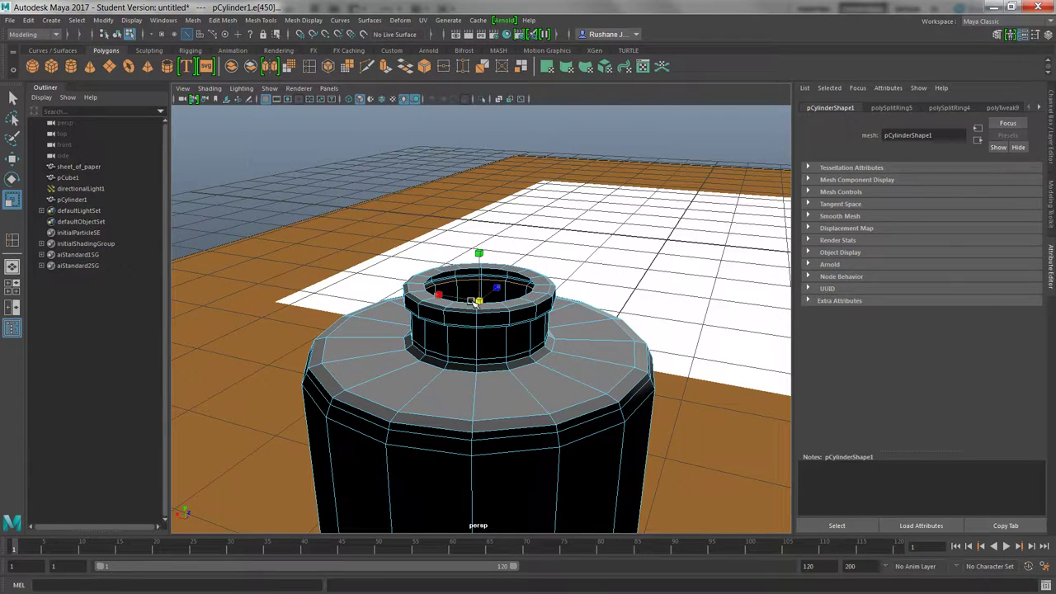
key("d")
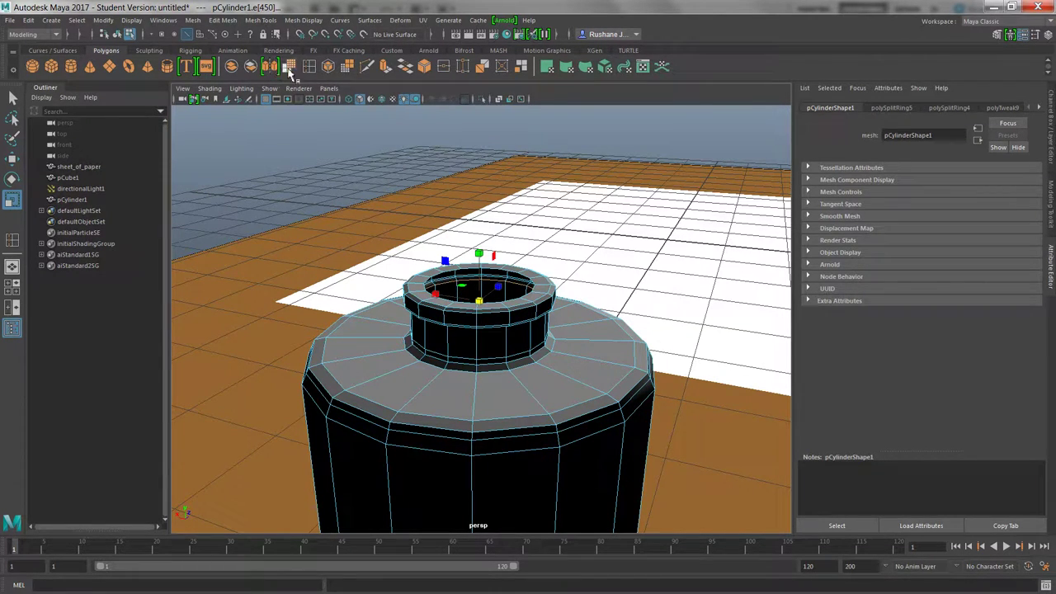
left_click(309, 66)
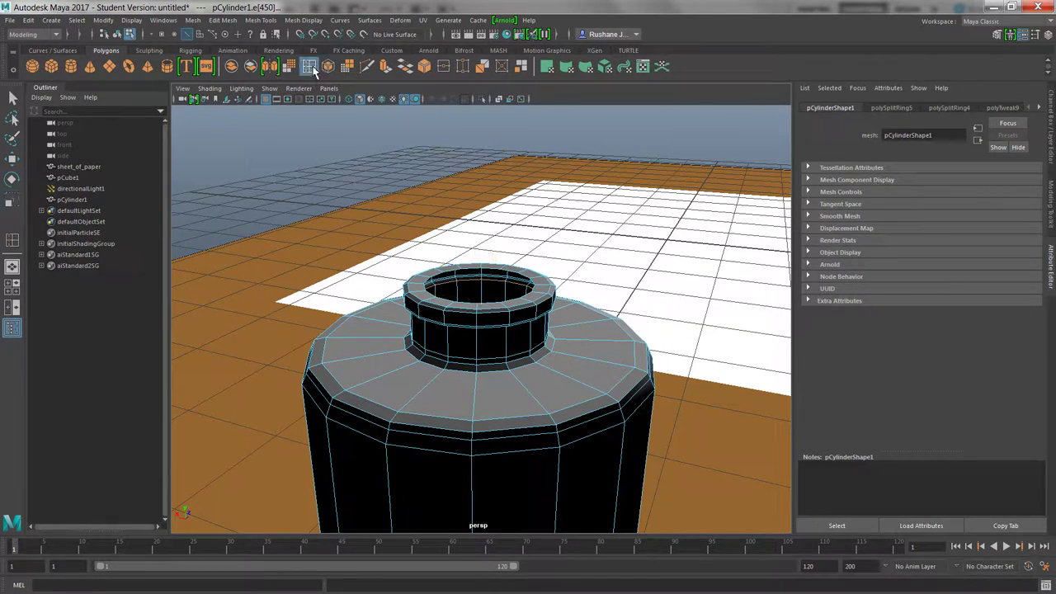
left_click(512, 346)
scroll(561, 359, "down", 5)
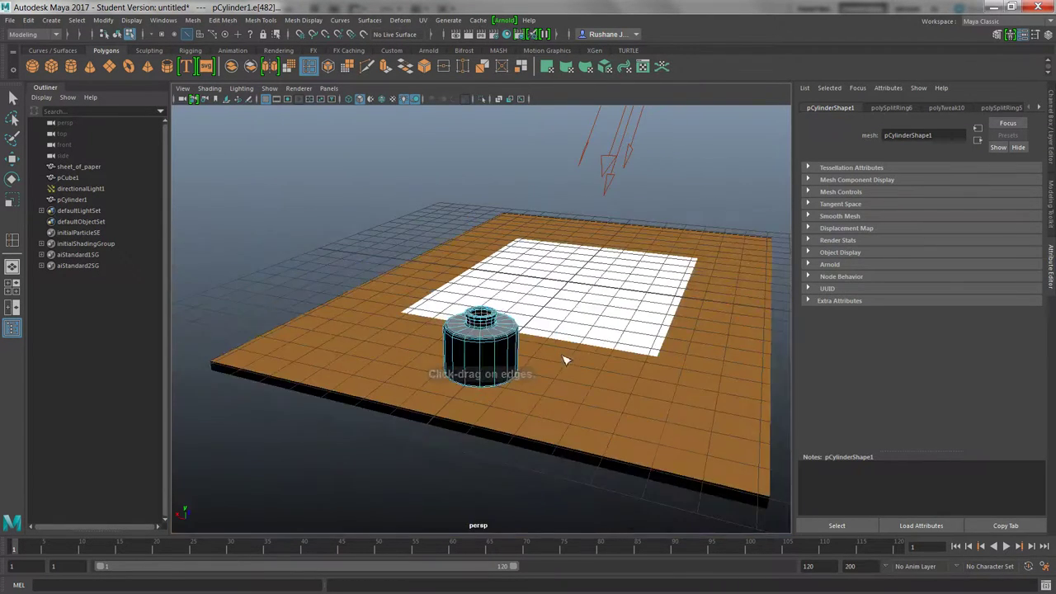
scroll(545, 399, "up", 2)
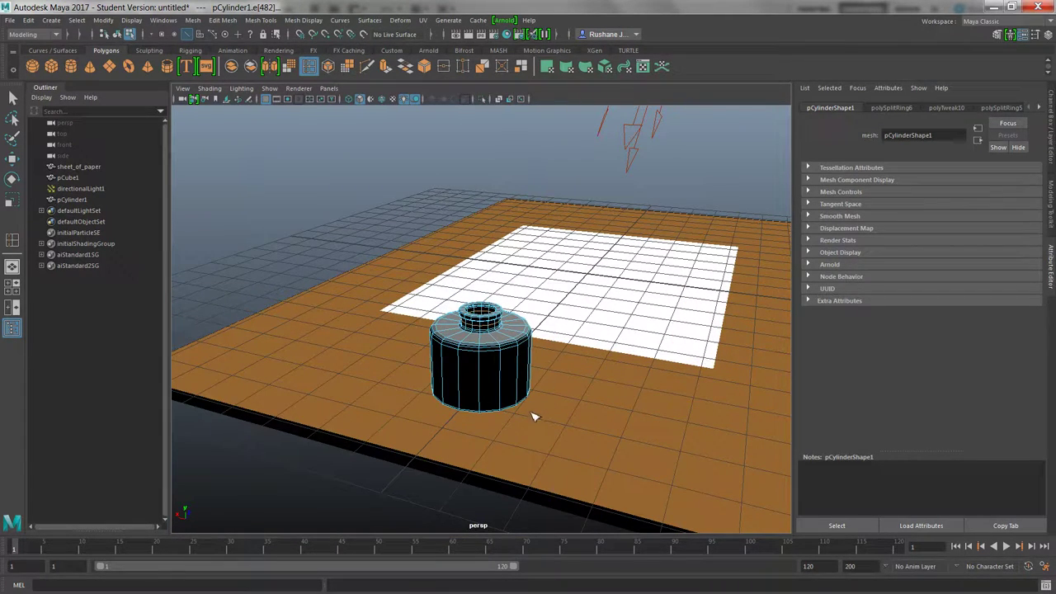
left_click_drag(533, 417, 536, 410, "alt")
right_click_drag(536, 285, 604, 266)
- Hide the orange desk plane and view the bottle's underside in wireframe
left_click(608, 390)
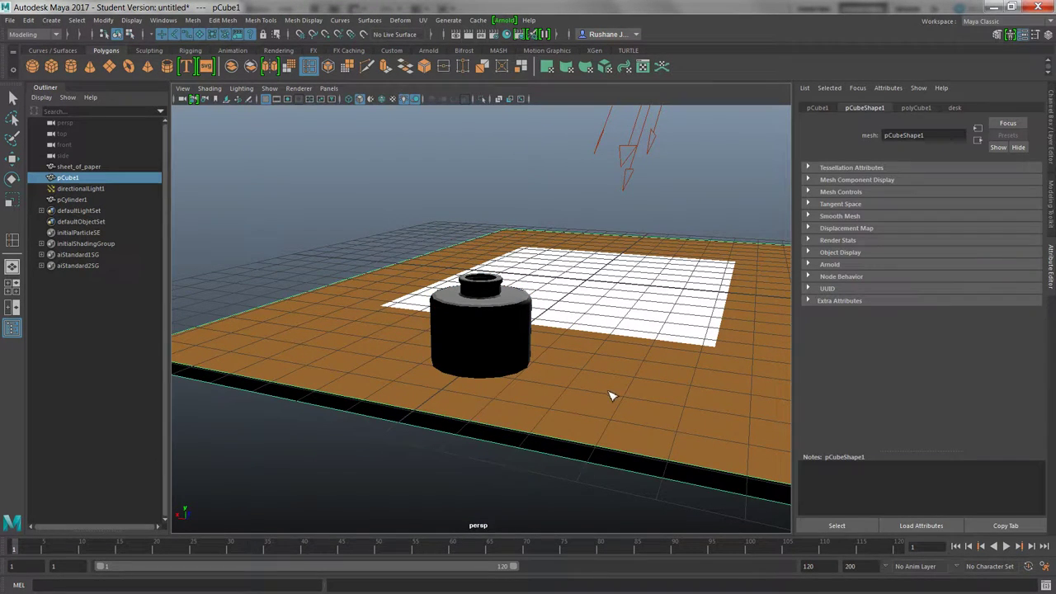
key("h")
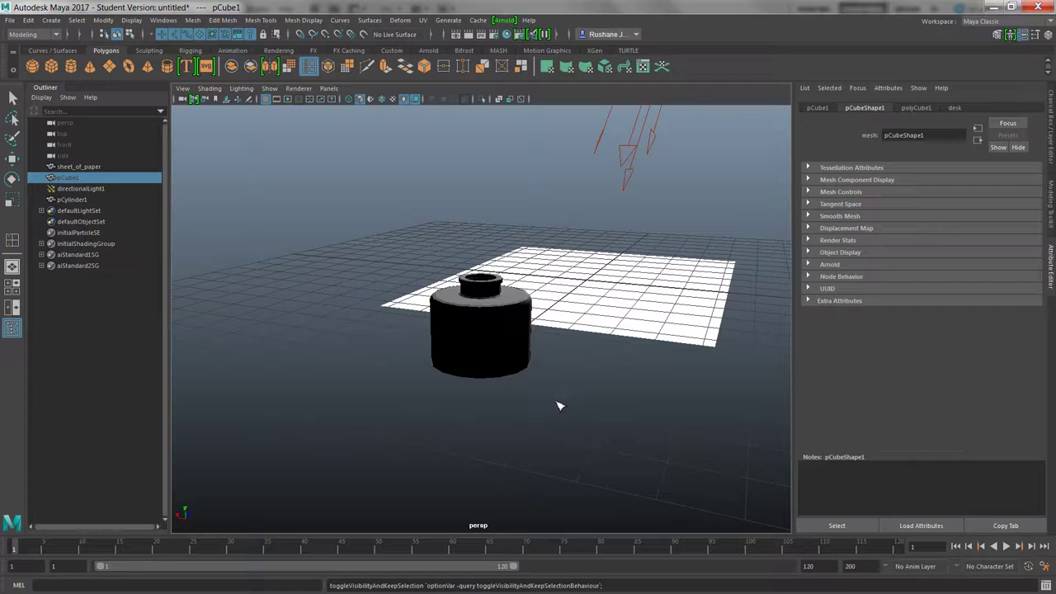
mouse_move(559, 405)
left_mouse_down("alt")
mouse_move(540, 382)
mouse_move(549, 391)
left_mouse_up("alt")
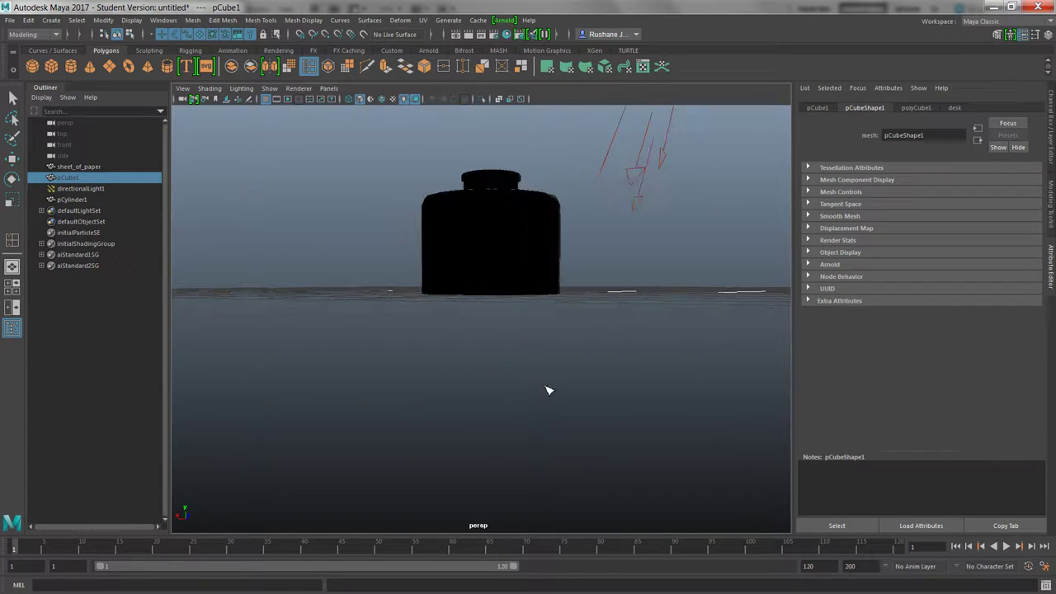
scroll(549, 388, "up", 3)
left_click_drag(536, 320, 521, 281, "alt")
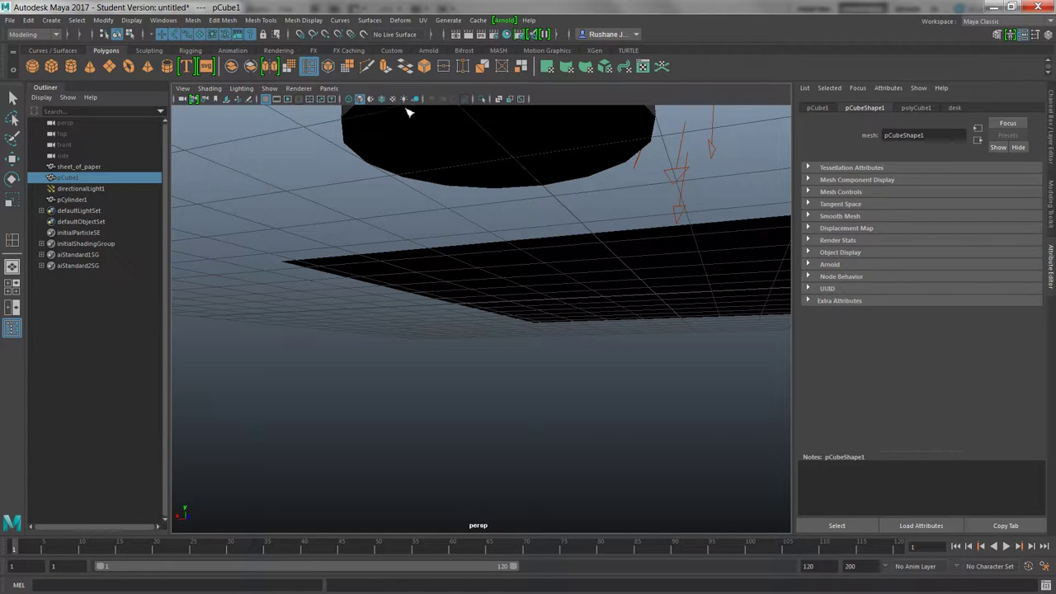
left_click(349, 100)
left_click(349, 100)
left_click(351, 100)
mouse_move(471, 172)
left_mouse_down("alt")
mouse_move(478, 203)
mouse_move(454, 162)
left_mouse_up("alt")
- Return to shaded display and put the bottle pCylinder1 into face selection mode
right_click_drag(468, 153, 474, 176)
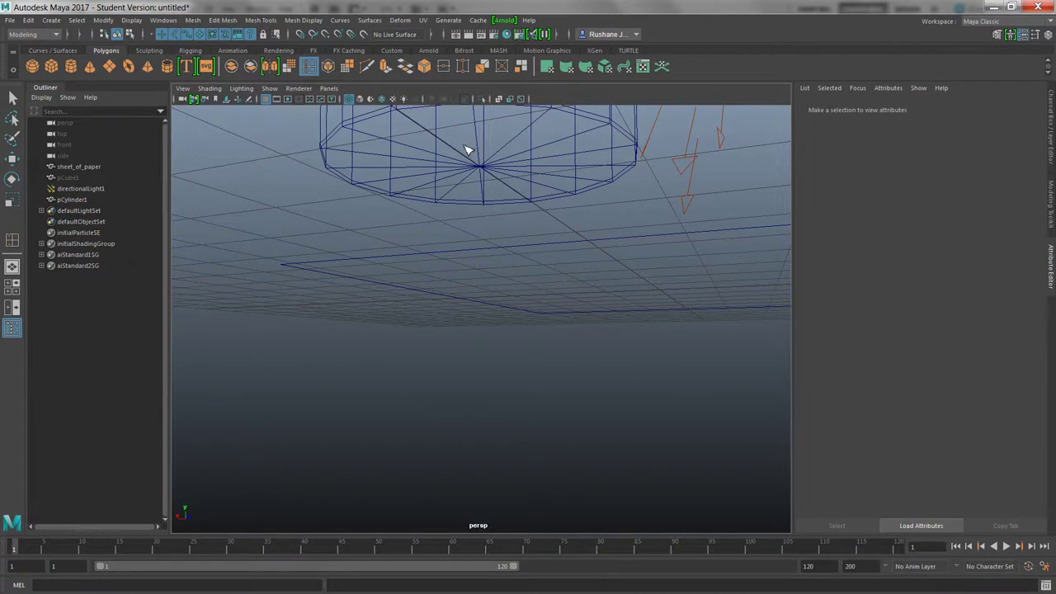
left_click(471, 150)
key("w")
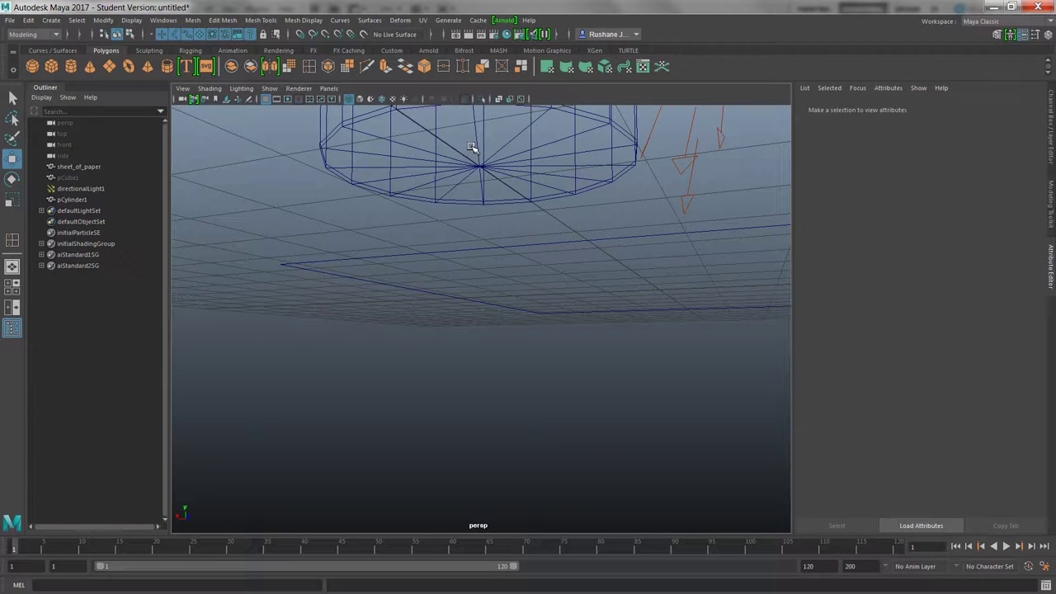
right_click(474, 147)
left_click(474, 174)
left_click(363, 99)
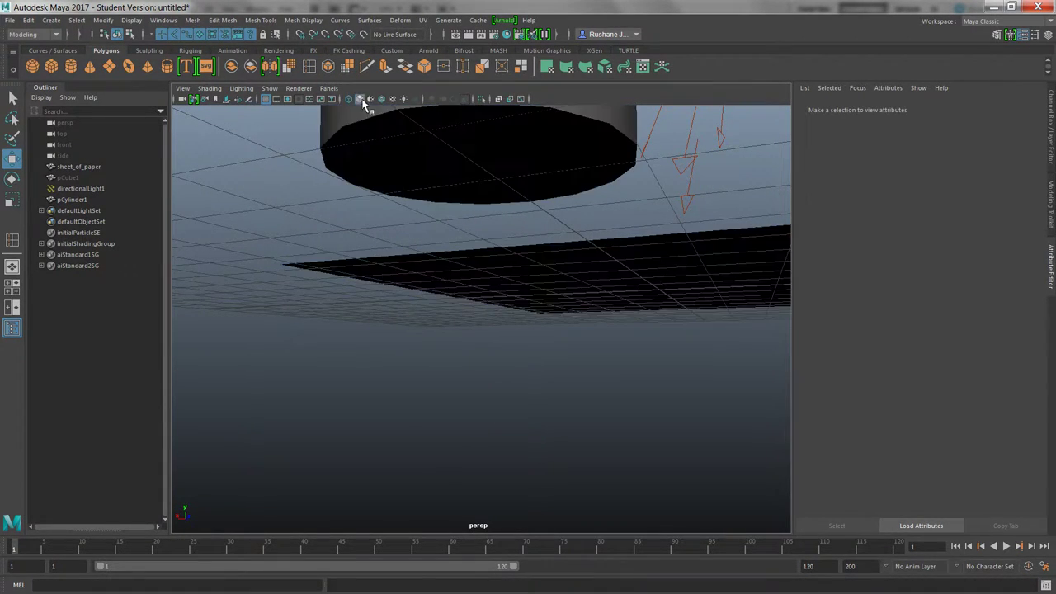
left_click(460, 137)
right_click(463, 141)
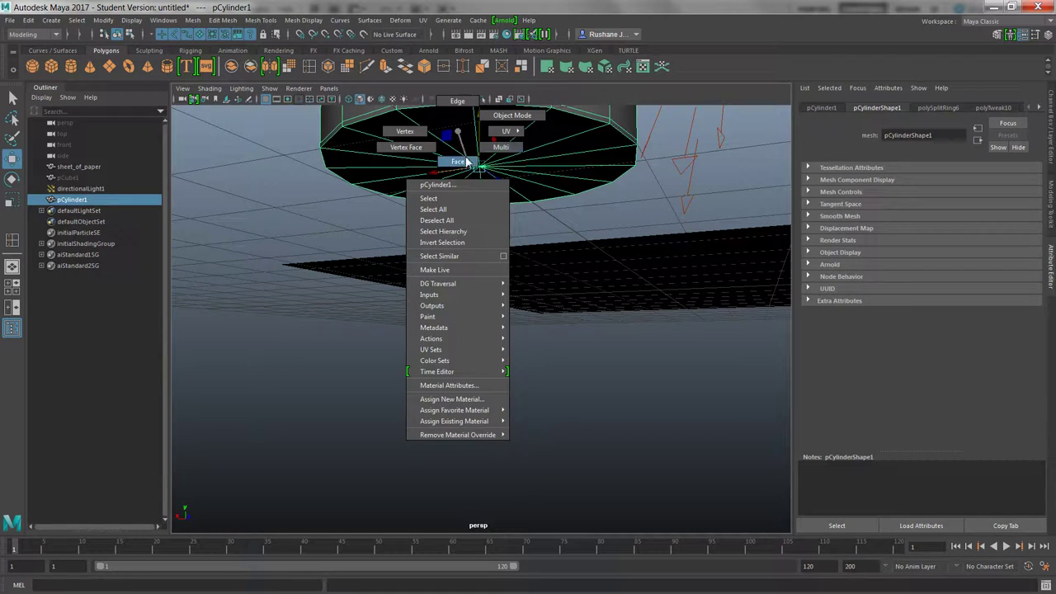
left_click(464, 172)
left_click(466, 140)
- Select all the bottom cap faces around the base and delete them
left_click(466, 140)
left_click(417, 132, "shift")
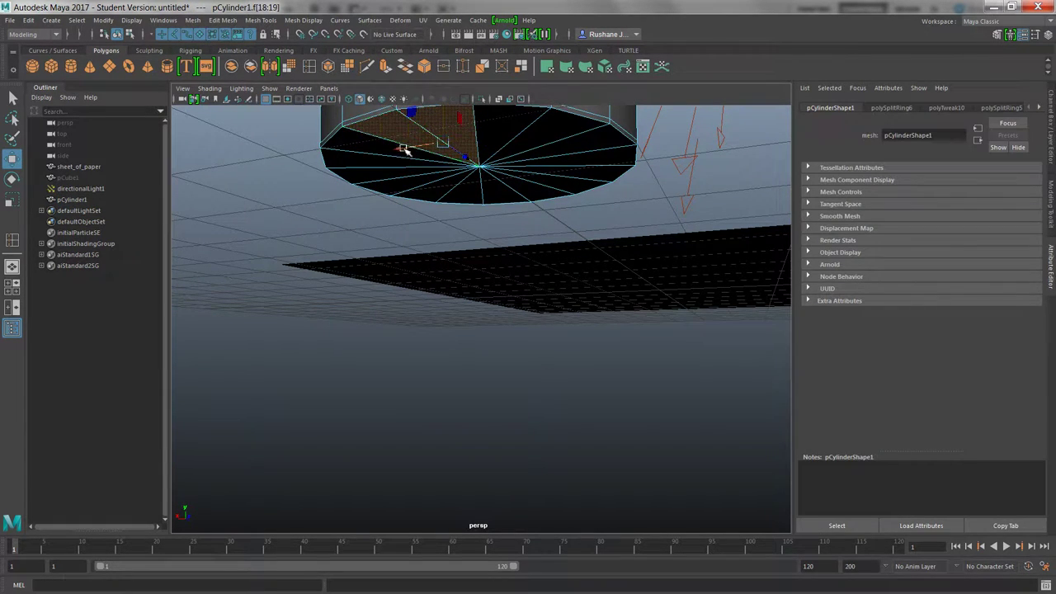
left_click(380, 153, "shift")
left_click(377, 175, "shift")
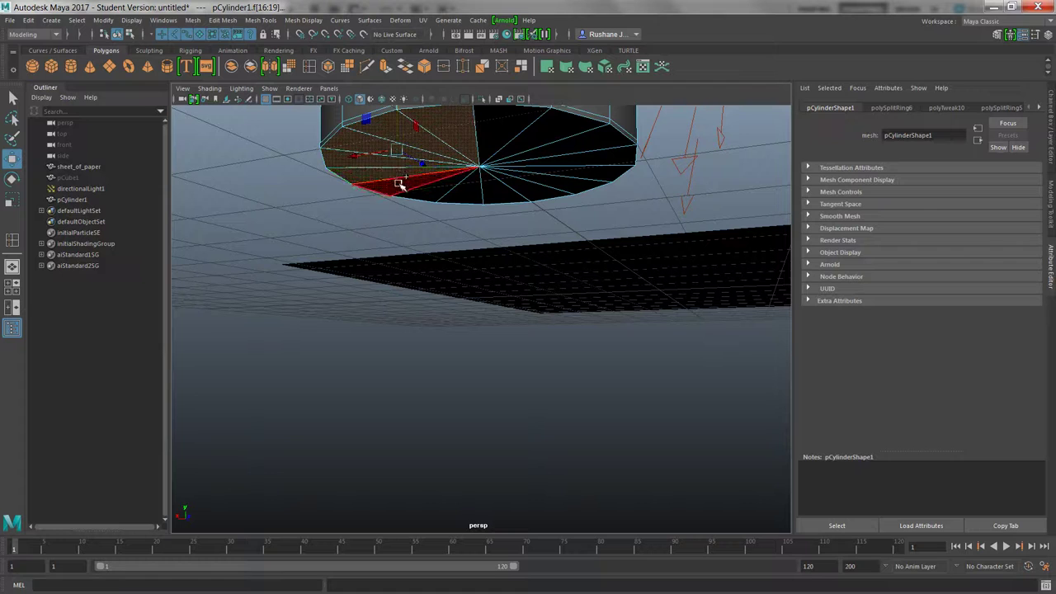
left_click(428, 192, "shift")
left_click(462, 190, "shift")
left_click(495, 188, "shift")
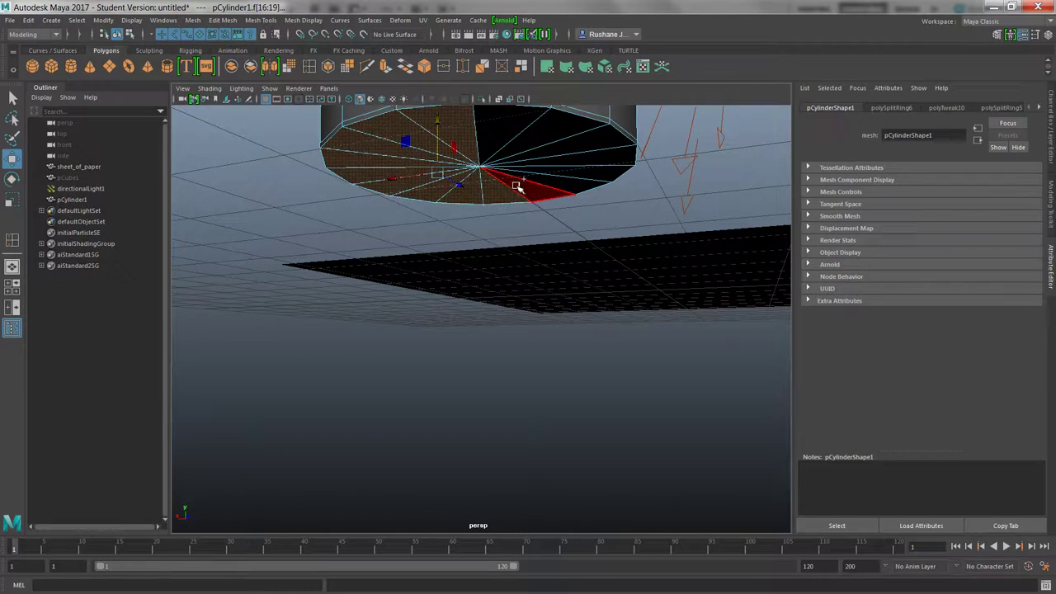
left_click(544, 183, "shift")
left_click(578, 167, "shift")
left_click(576, 150, "shift")
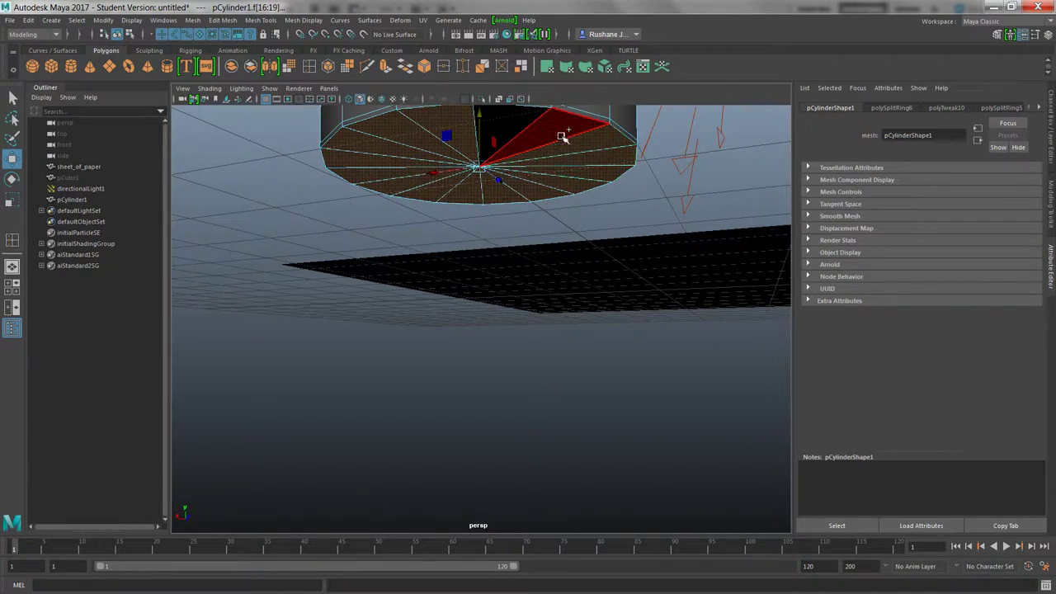
left_click(564, 134, "shift")
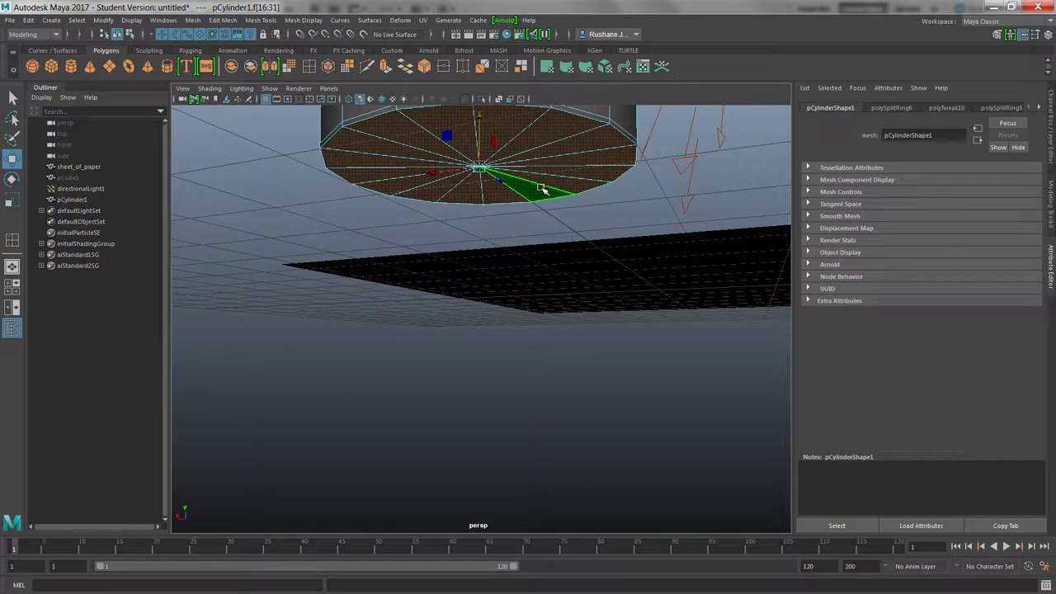
key("Delete")
right_click_drag(534, 181, 540, 158)
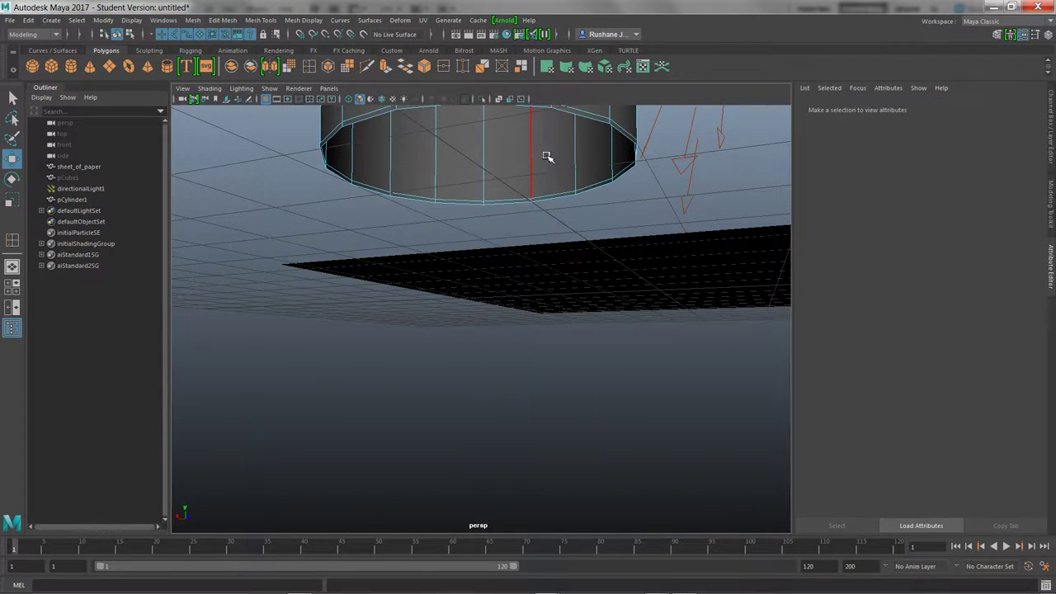
- Select the open bottom edge loop, extrude it, and slightly adjust the new ring's size
left_click(552, 202)
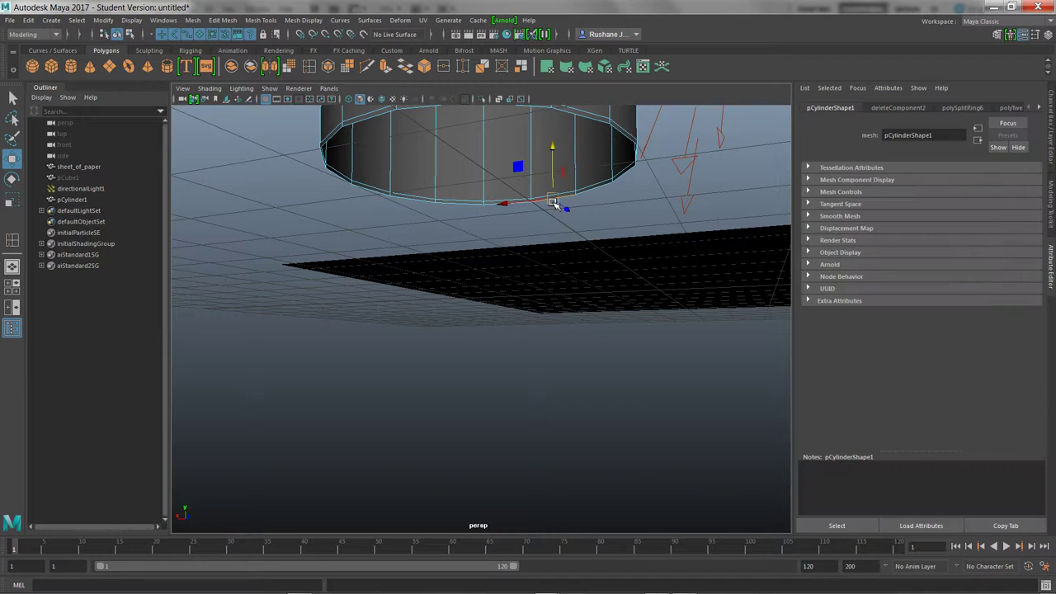
double_click(598, 193)
key("ctrl+e")
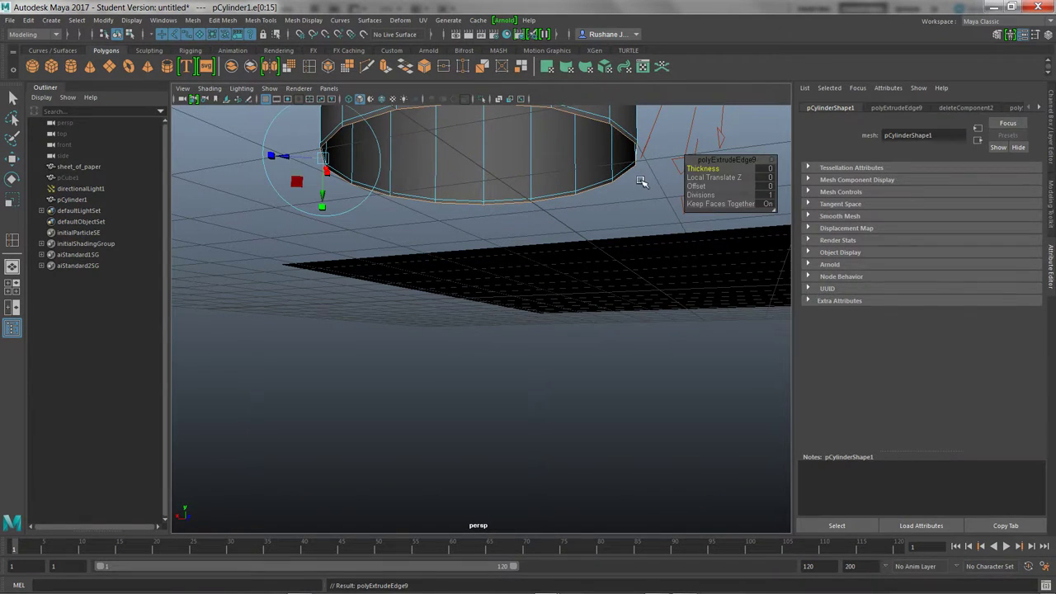
key("e")
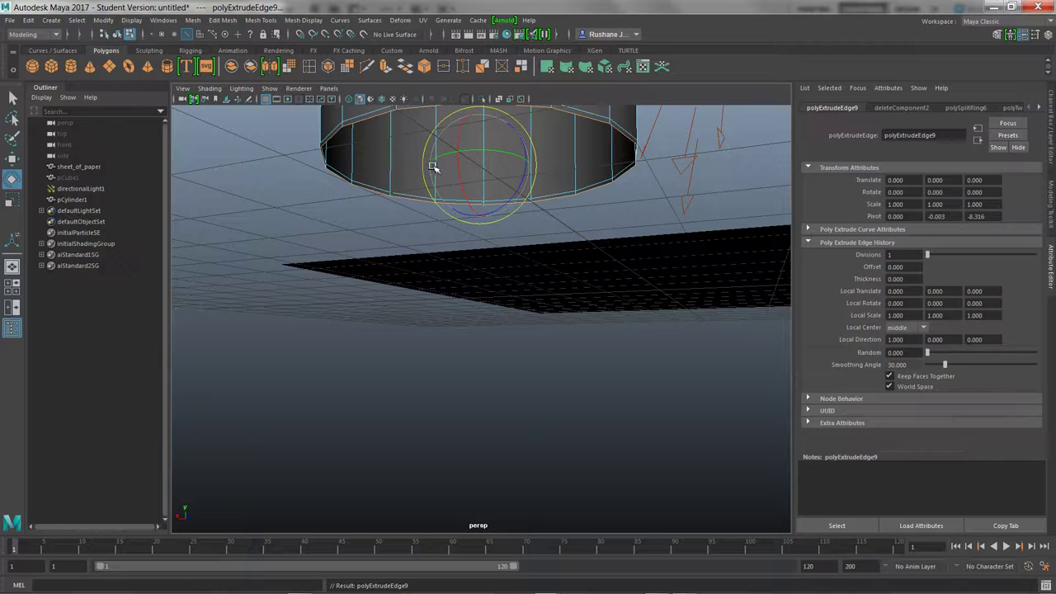
key("r")
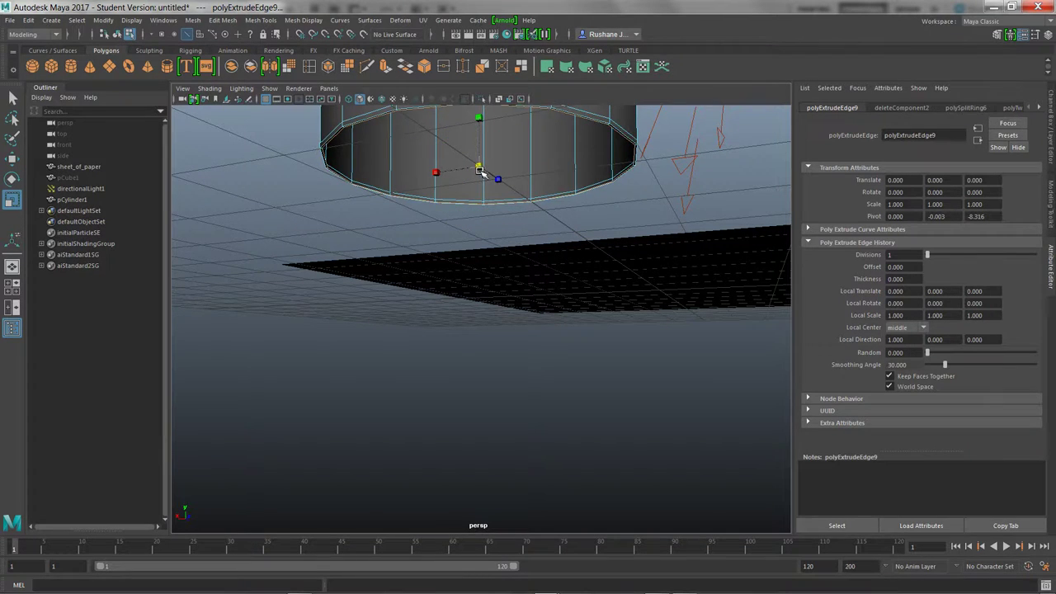
left_click_drag(480, 169, 482, 165)
- Extrude successive rings, shrinking each toward the centre and lifting it slightly, ending with a tiny central ring
key("ctrl+e")
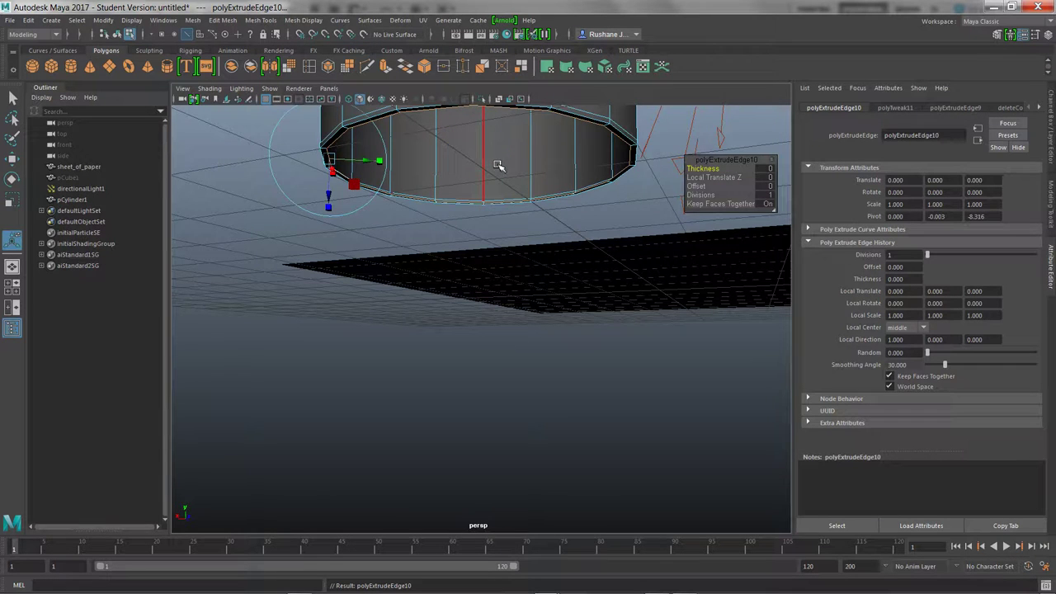
left_click_drag(483, 167, 409, 174)
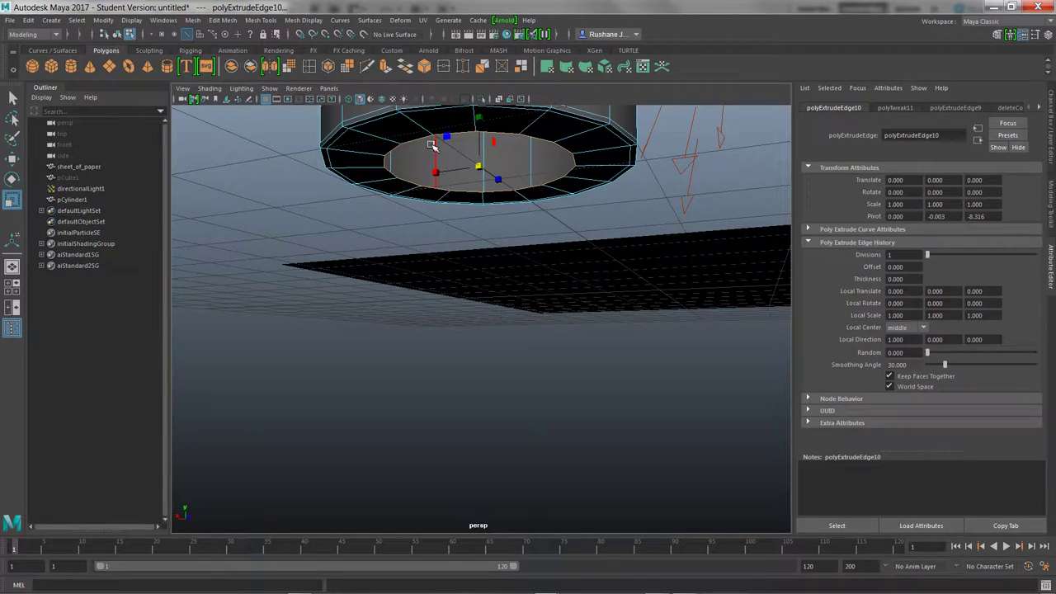
key("w")
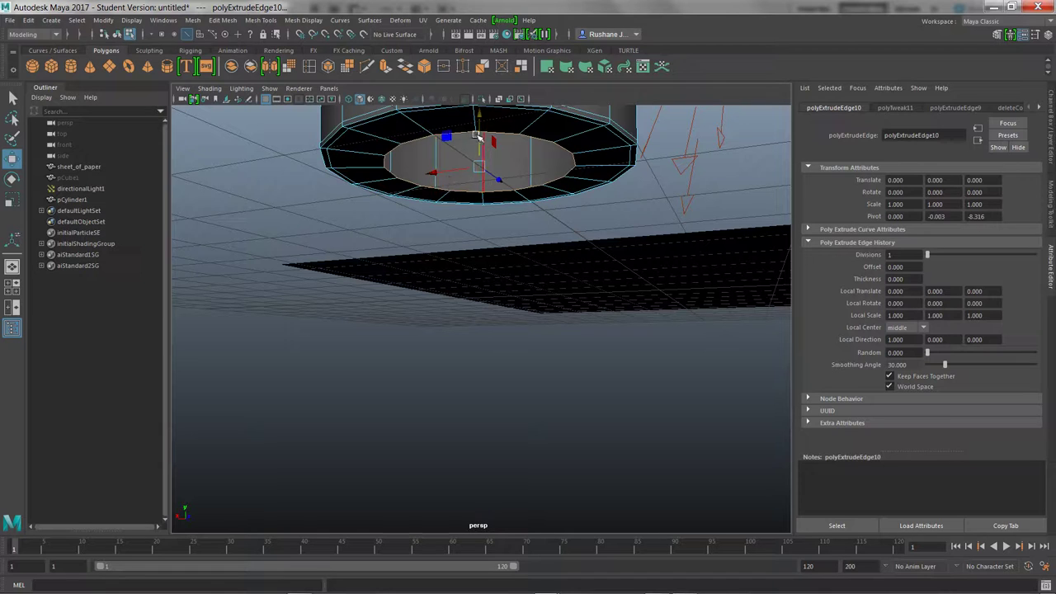
left_click_drag(478, 115, 481, 125)
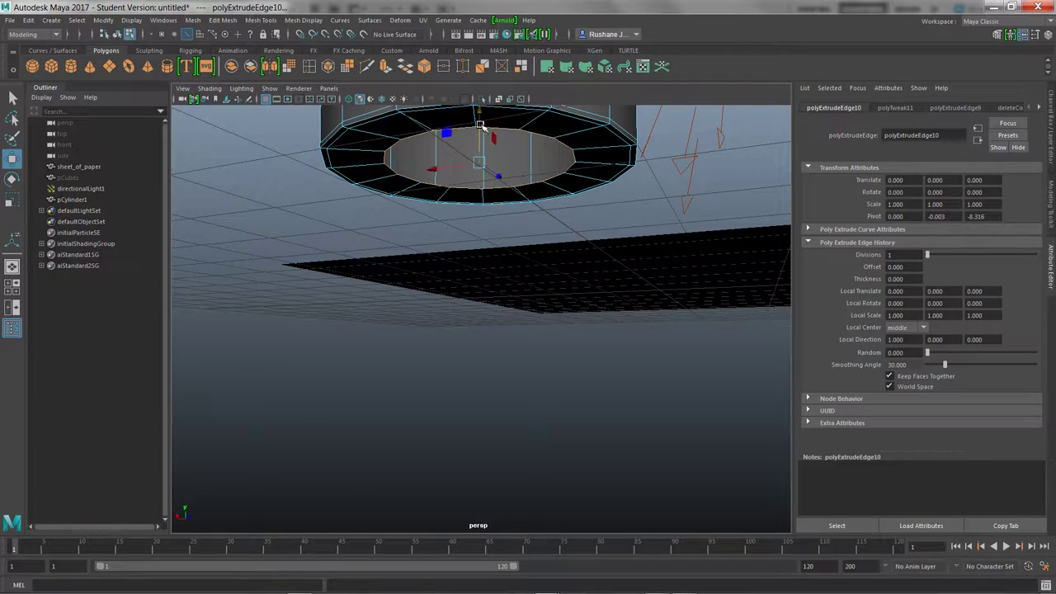
key("ctrl+e")
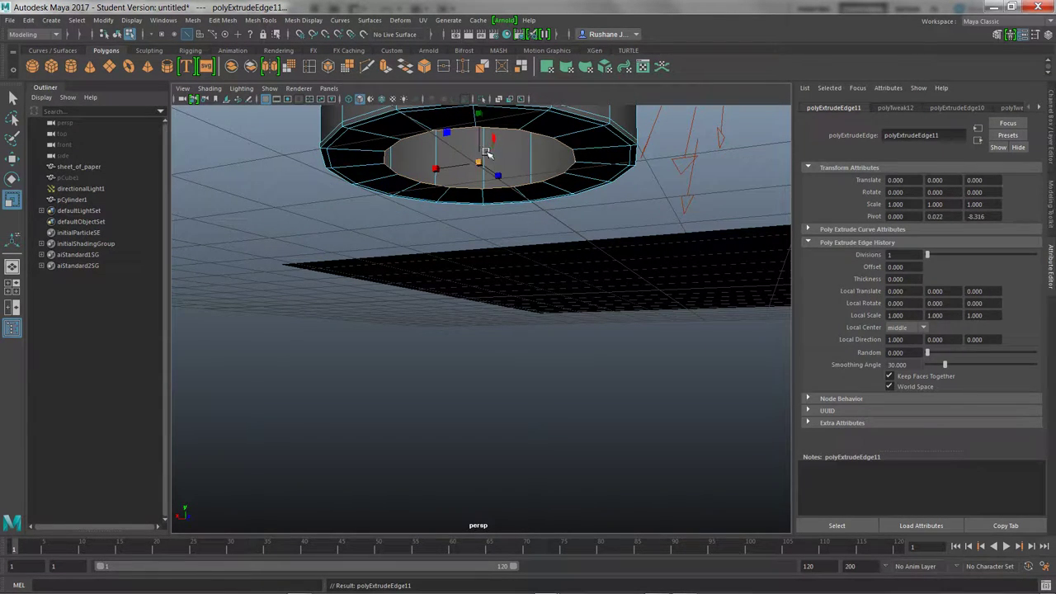
left_click_drag(481, 164, 405, 170)
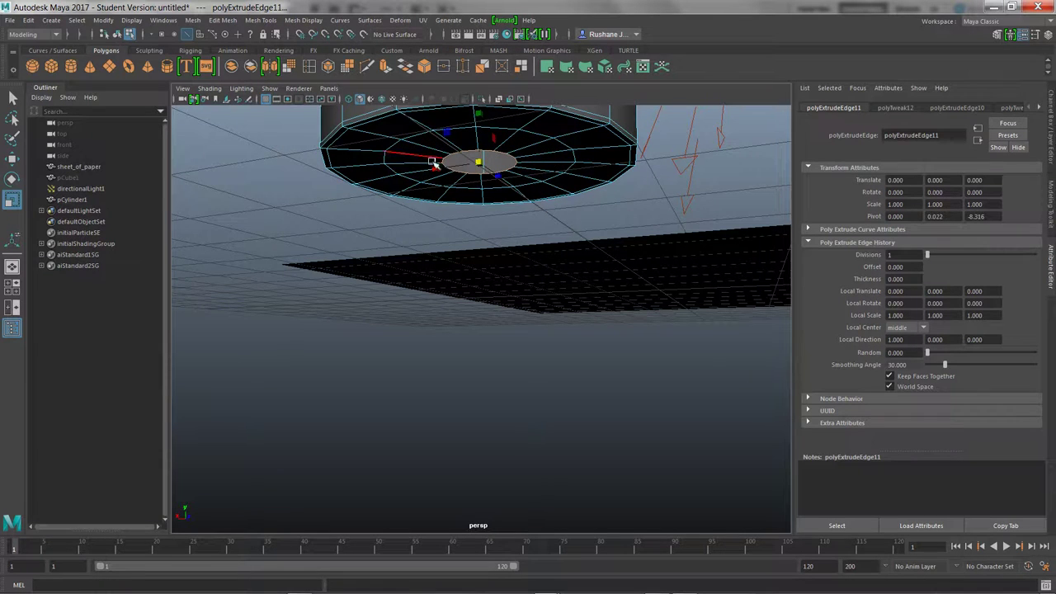
key("w")
left_click_drag(484, 132, 483, 123)
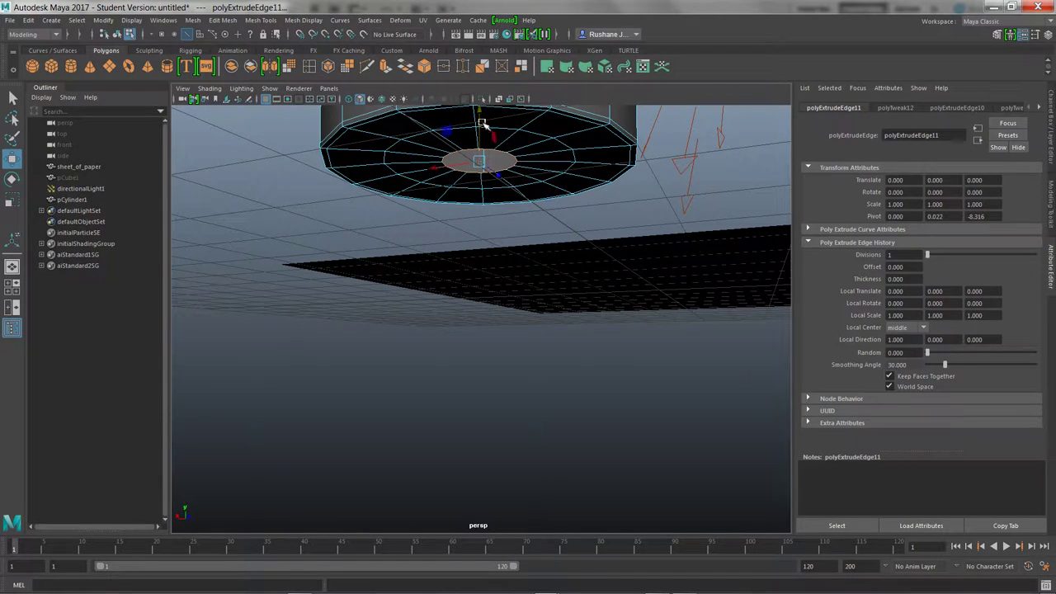
key("ctrl+e")
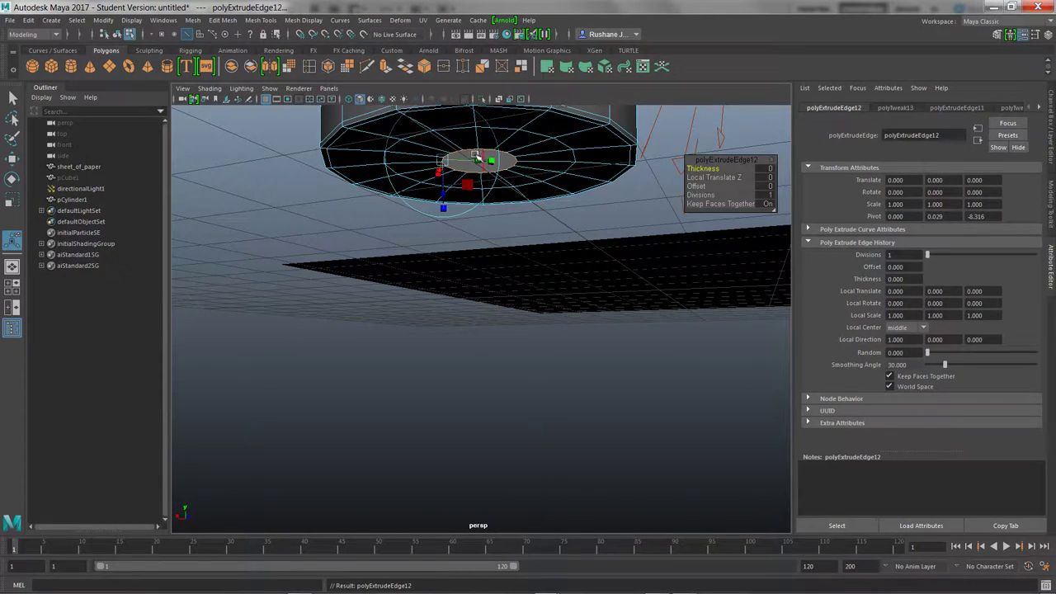
left_click_drag(475, 162, 455, 149)
key("ctrl+e")
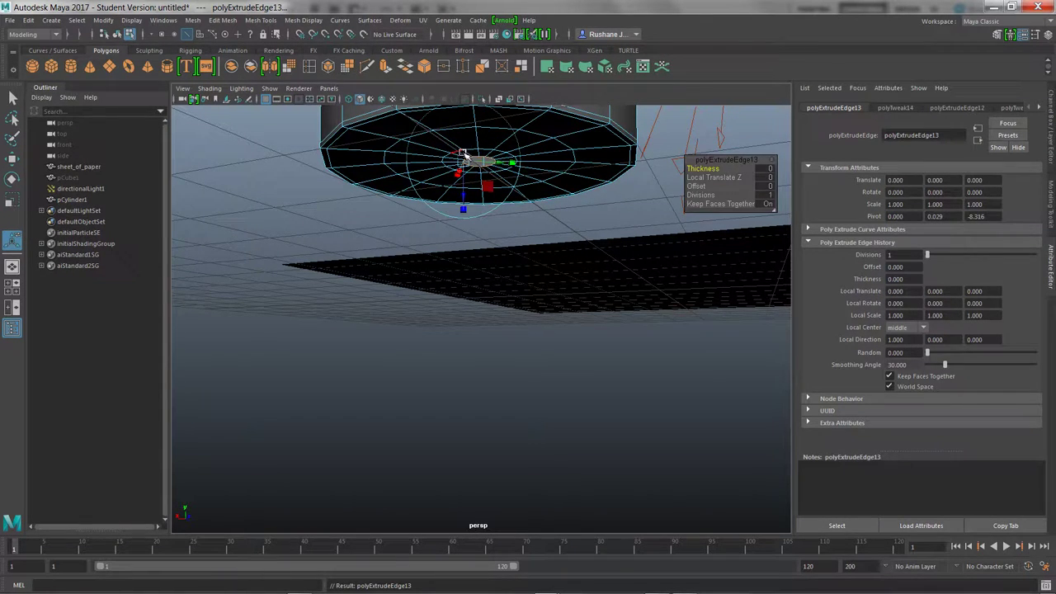
- Collapse the innermost bottom ring into one vertex with Edit Mesh > Merge to Center, then deselect
left_click(222, 23)
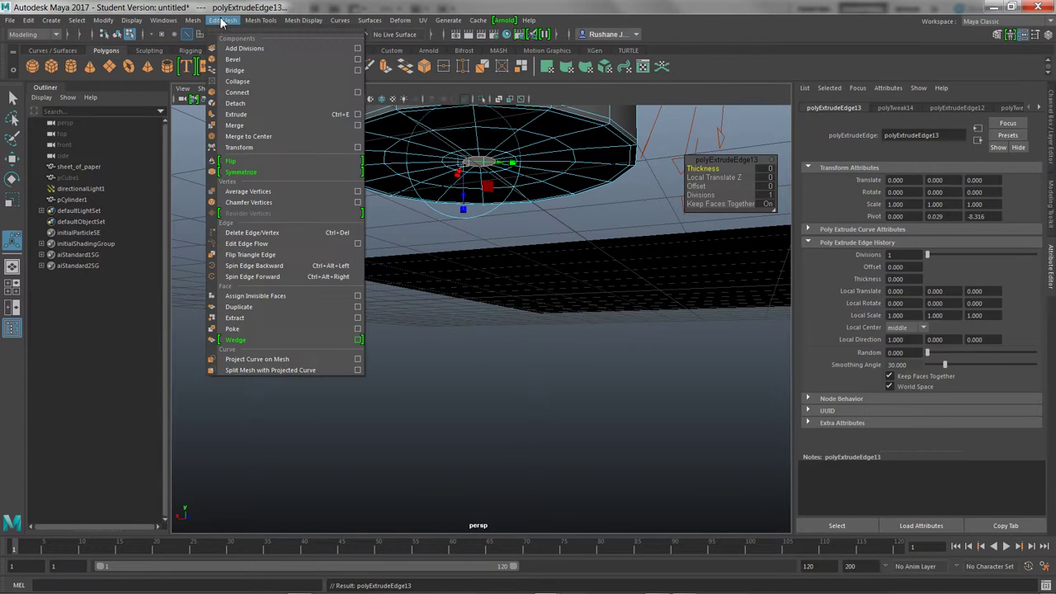
left_click(269, 137)
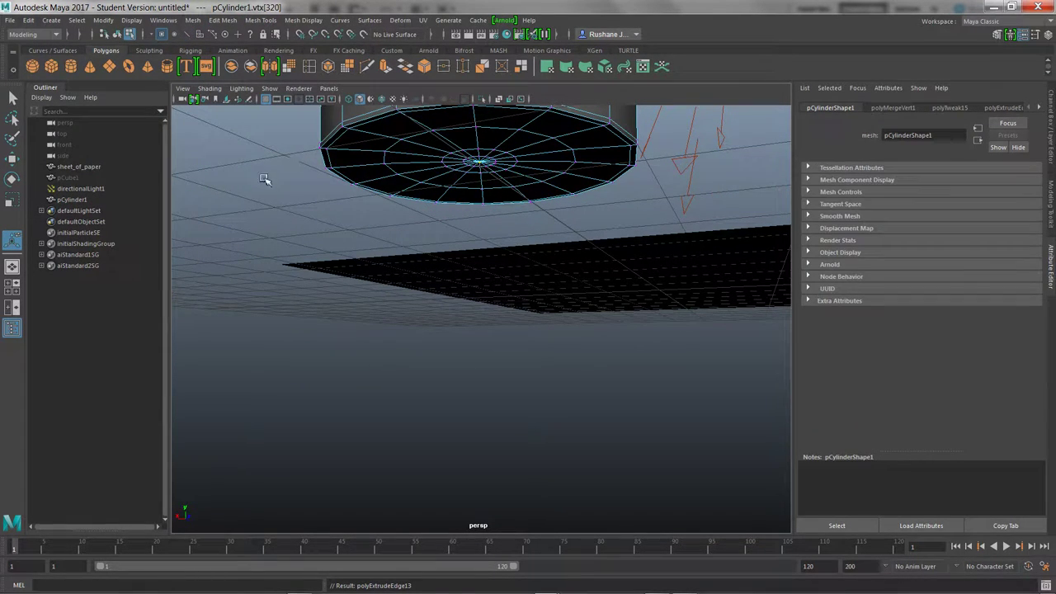
left_click(589, 189)
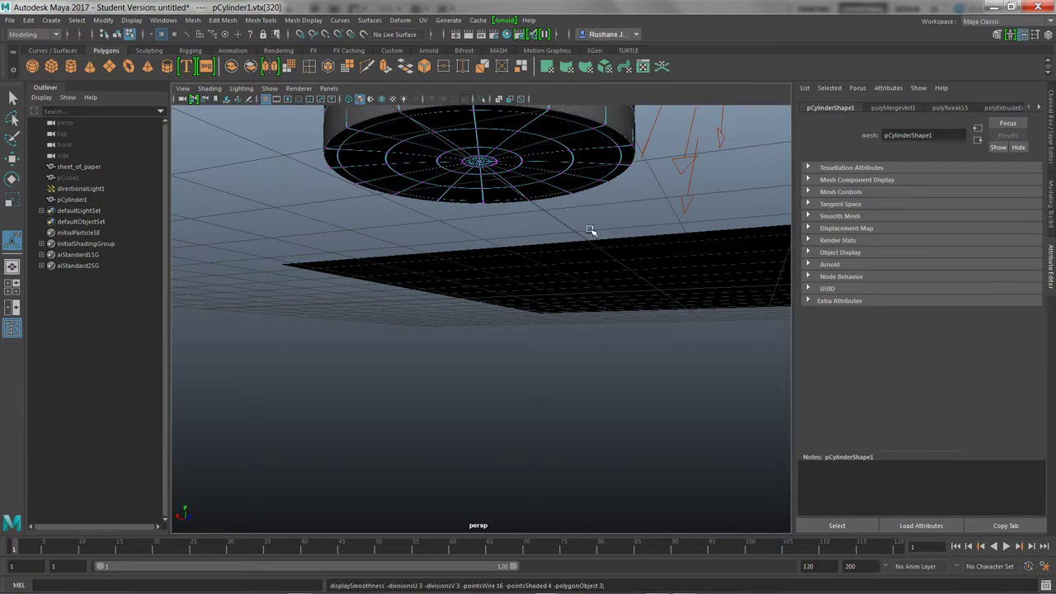
left_click_drag(632, 215, 627, 252, "alt")
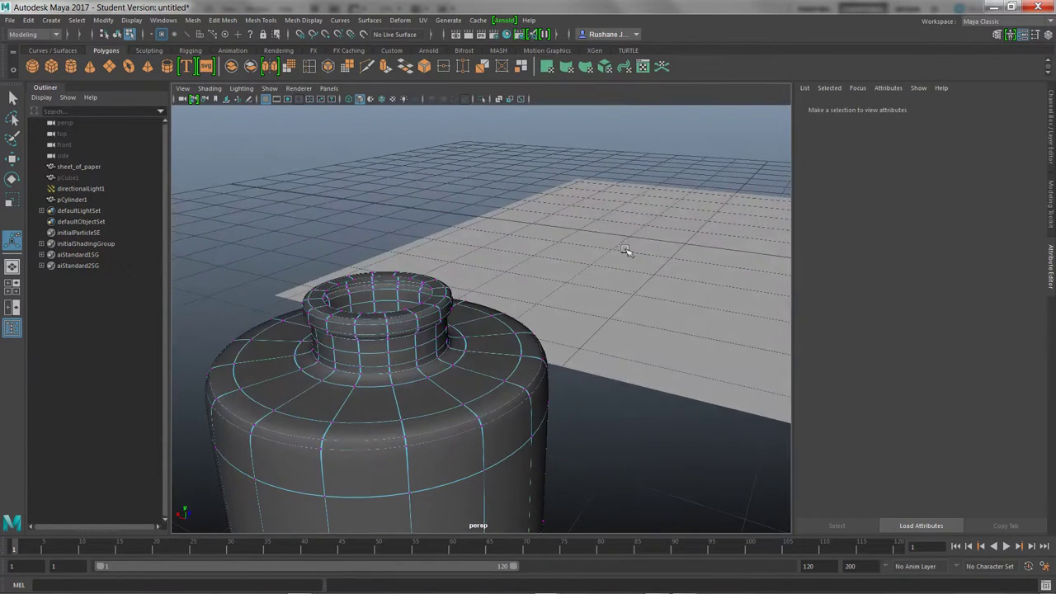
- Toggle wireframe and shaded display, return to object mode, and orbit to inspect the bottle from below
left_click(350, 99)
left_click(361, 99)
right_click_drag(383, 188, 438, 173)
left_click(417, 187)
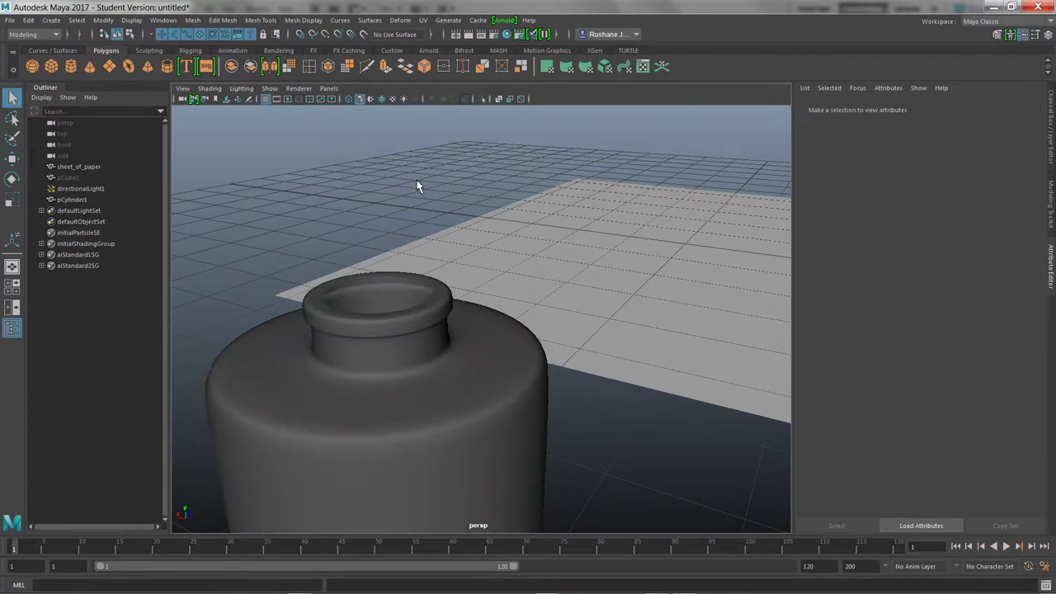
mouse_move(455, 335)
left_mouse_down("alt")
mouse_move(466, 355)
mouse_move(415, 325)
left_mouse_up("alt")
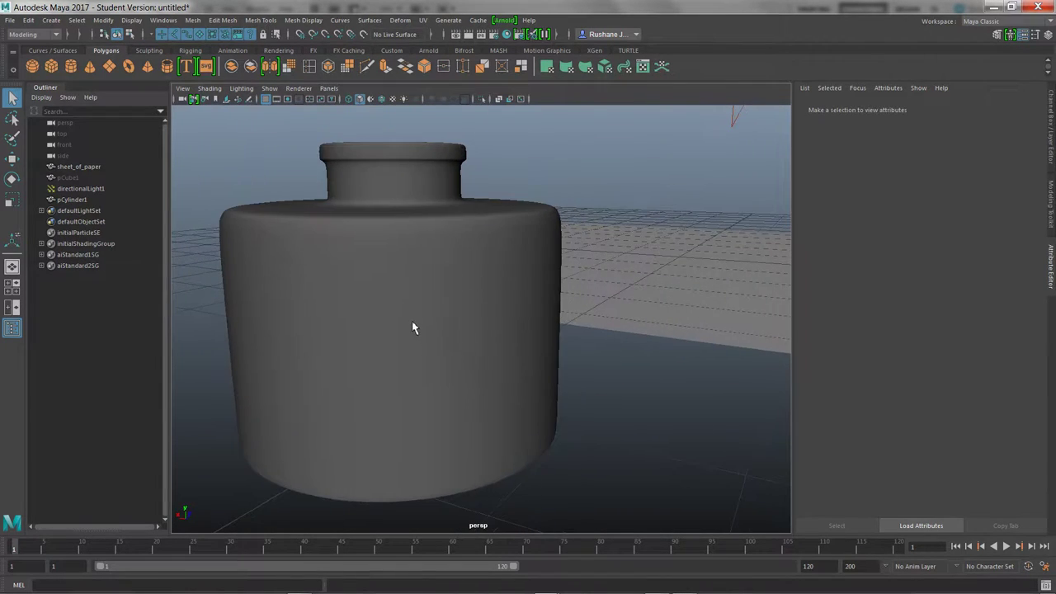
mouse_move(415, 325)
middle_mouse_down("alt")
mouse_move(410, 297)
mouse_move(426, 330)
middle_mouse_up("alt")
left_click_drag(426, 331, 494, 254, "alt")
- Select the bottle and pick a single face on its side in face mode
left_click(495, 253)
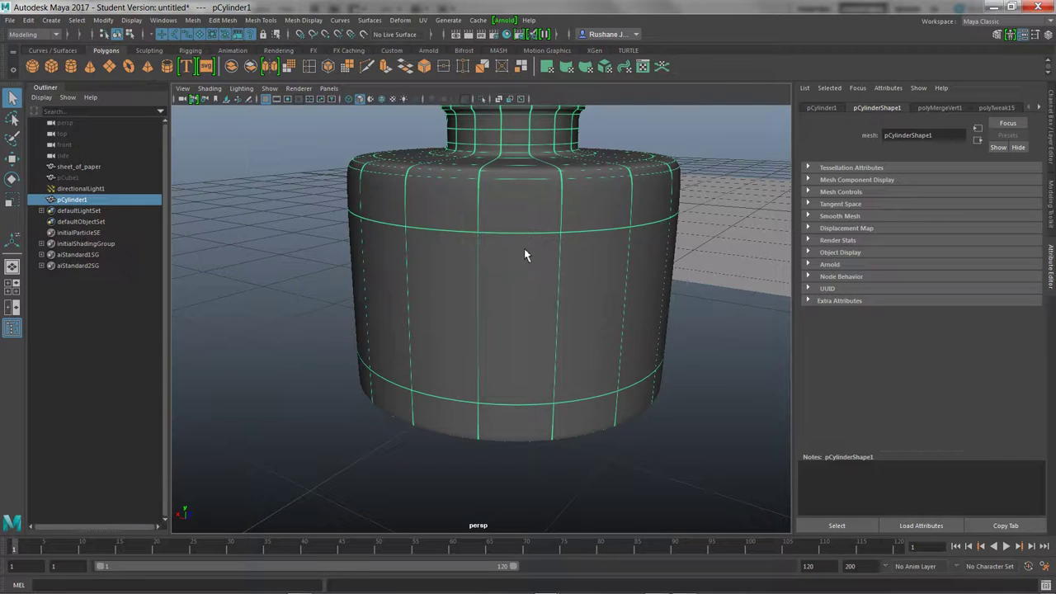
right_click_drag(504, 268, 508, 298)
left_click(383, 264)
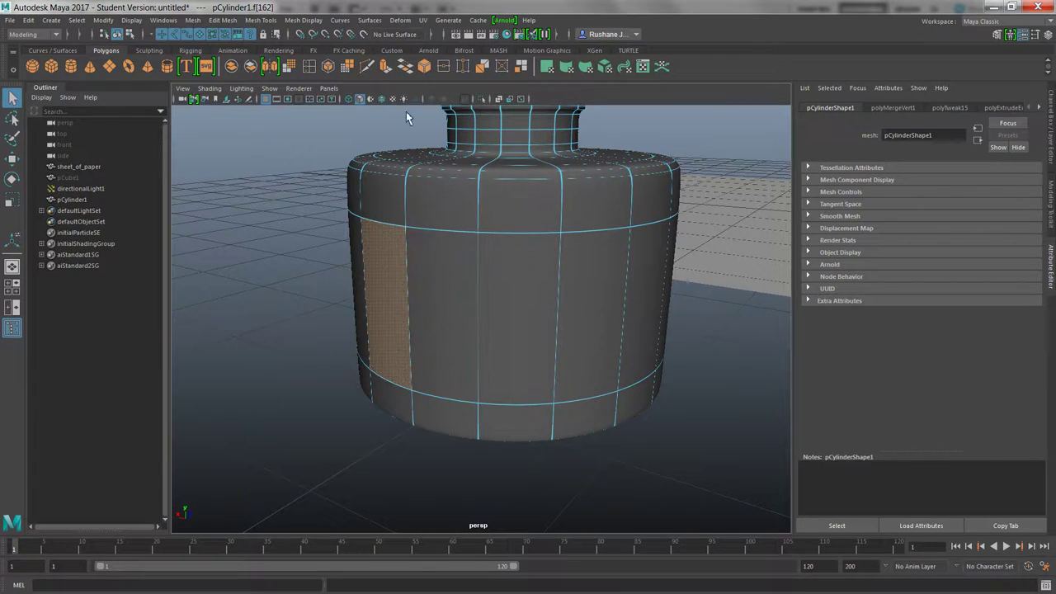
left_click(368, 66)
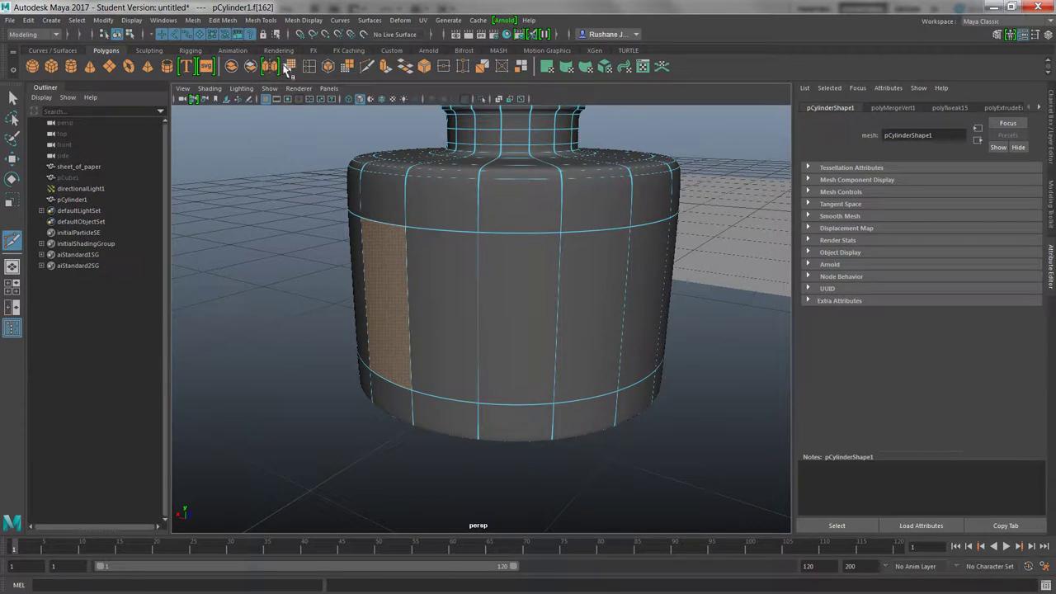
- Insert support edge loops near the top and near the base of the bottle's body
left_click(309, 66)
left_click_drag(486, 221, 485, 203)
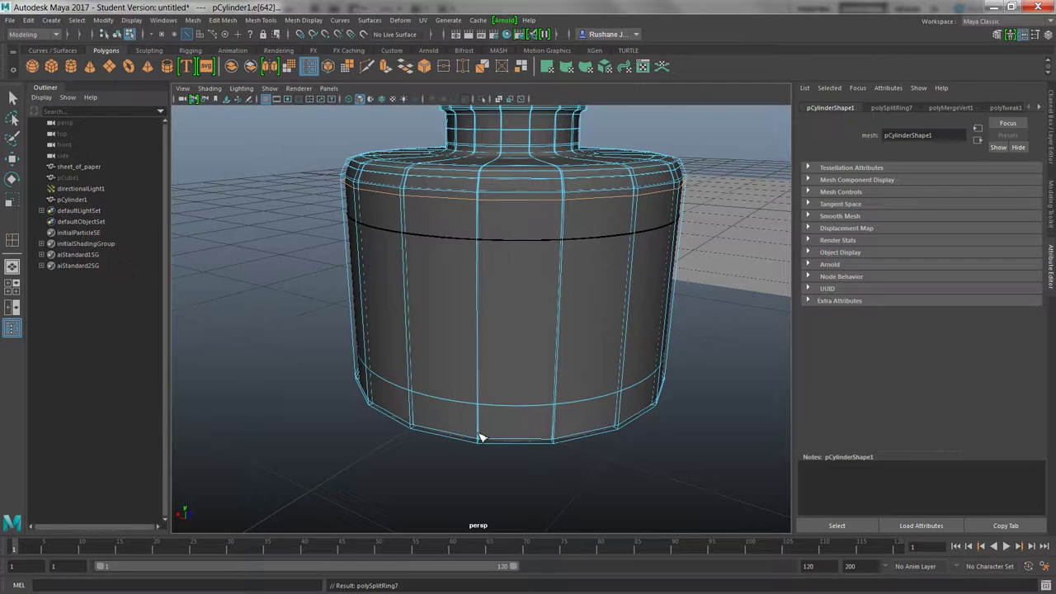
left_click_drag(481, 437, 490, 437)
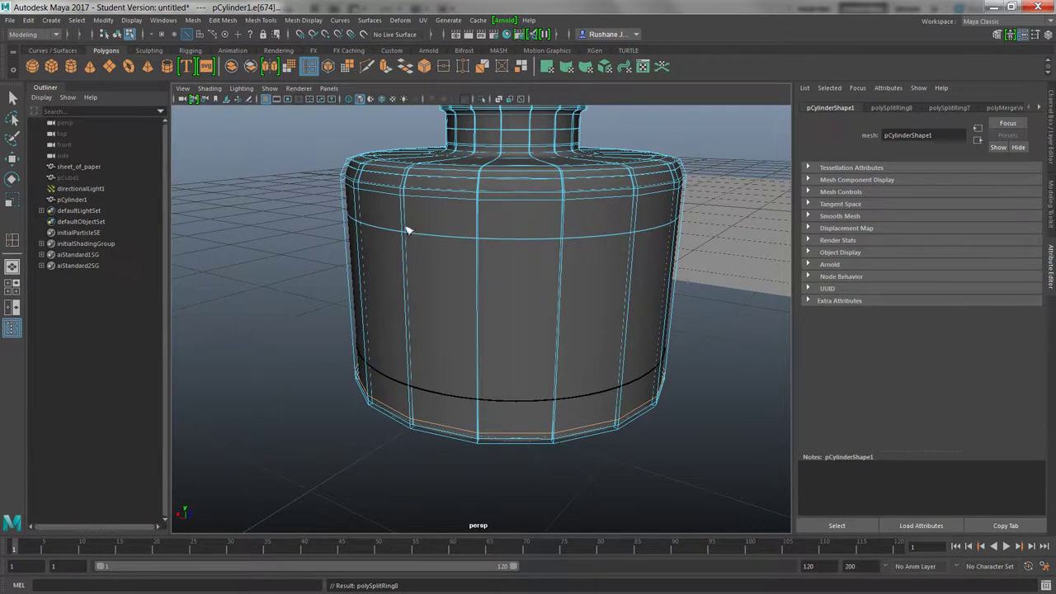
- Reselect the whole bottle in object mode and switch to face selection
right_click_drag(467, 283, 477, 310)
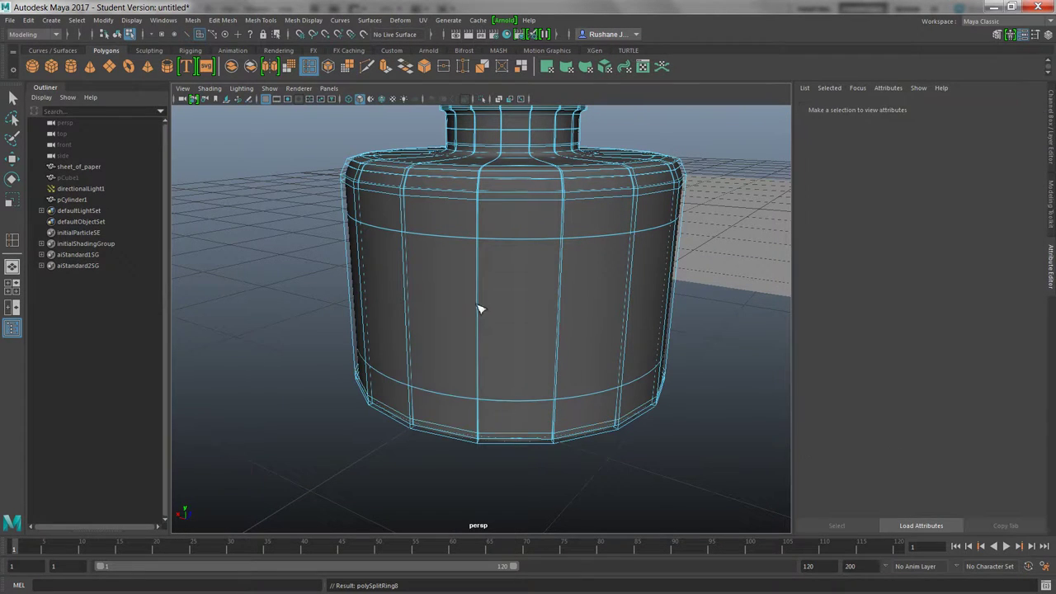
left_click(431, 281)
right_click_drag(429, 276, 472, 262)
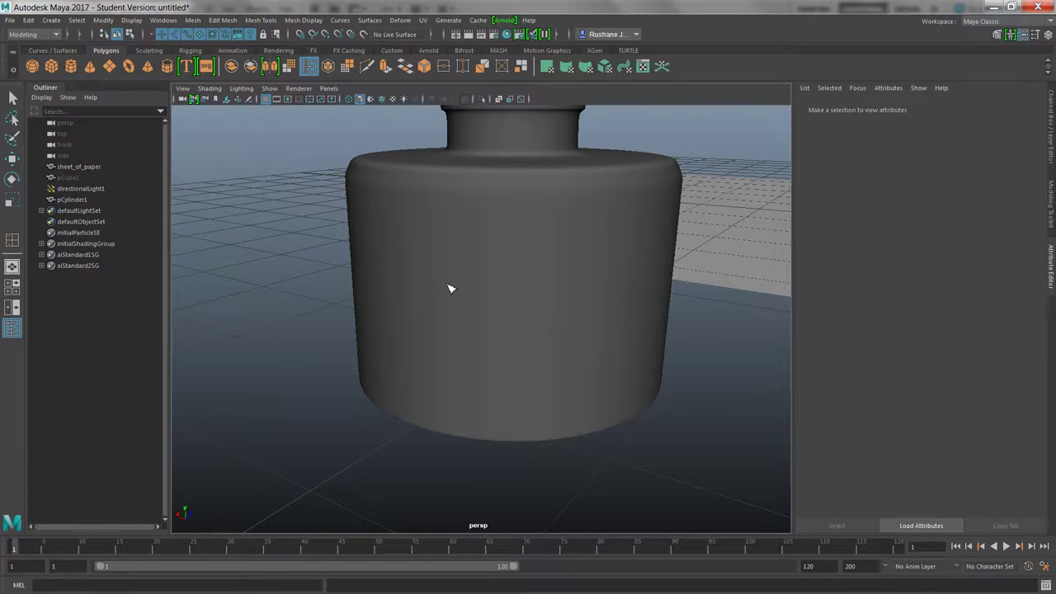
left_click(466, 274)
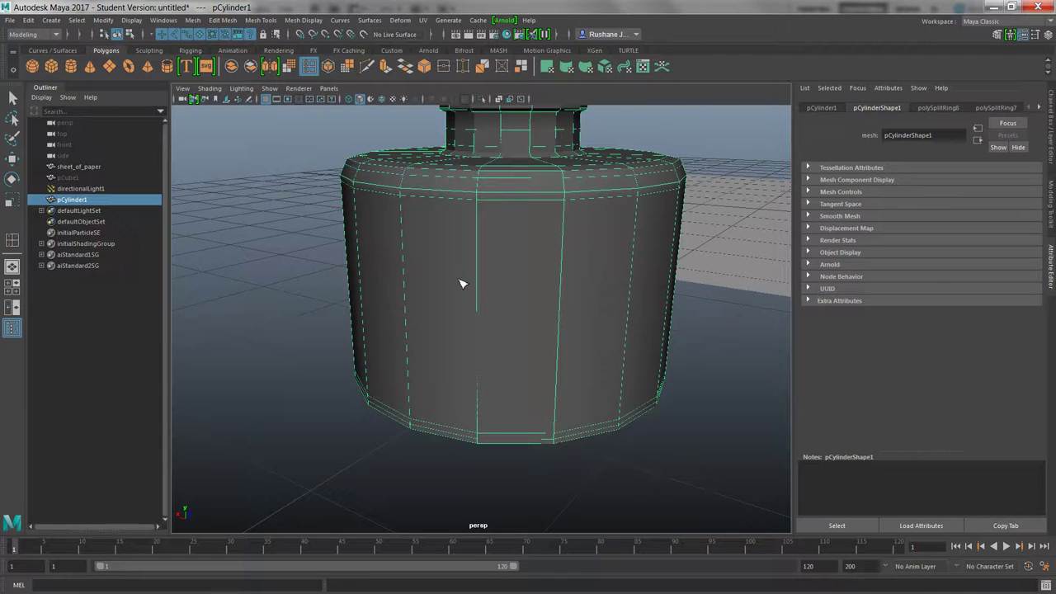
right_click_drag(450, 285, 454, 298)
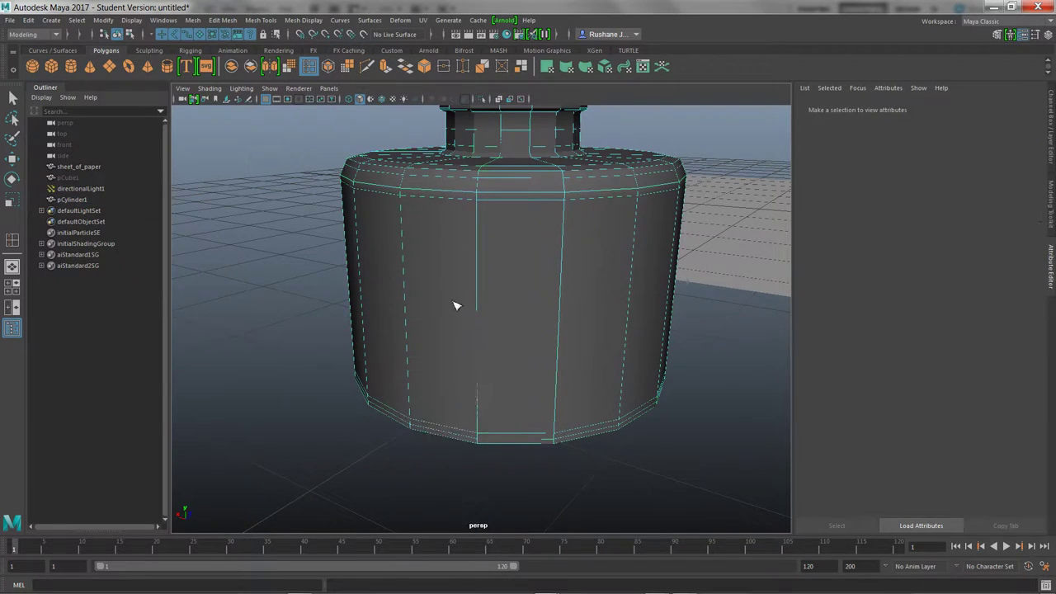
- Select four side faces across the bottle's body and attempt to duplicate them with Ctrl+D
left_click(454, 295)
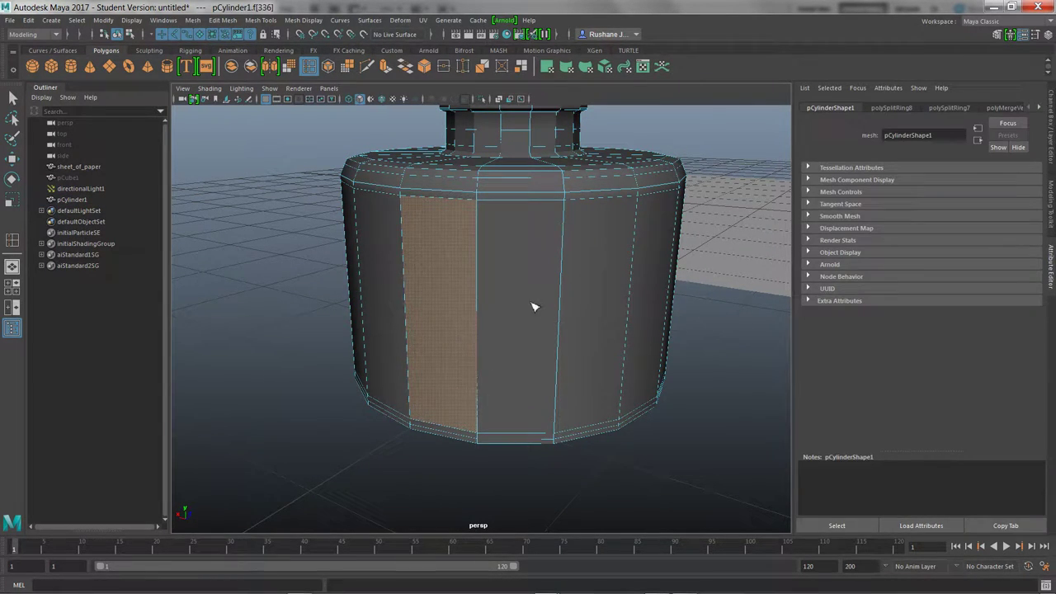
left_click(533, 307, "shift")
left_click(603, 286, "shift")
left_click(657, 278, "shift")
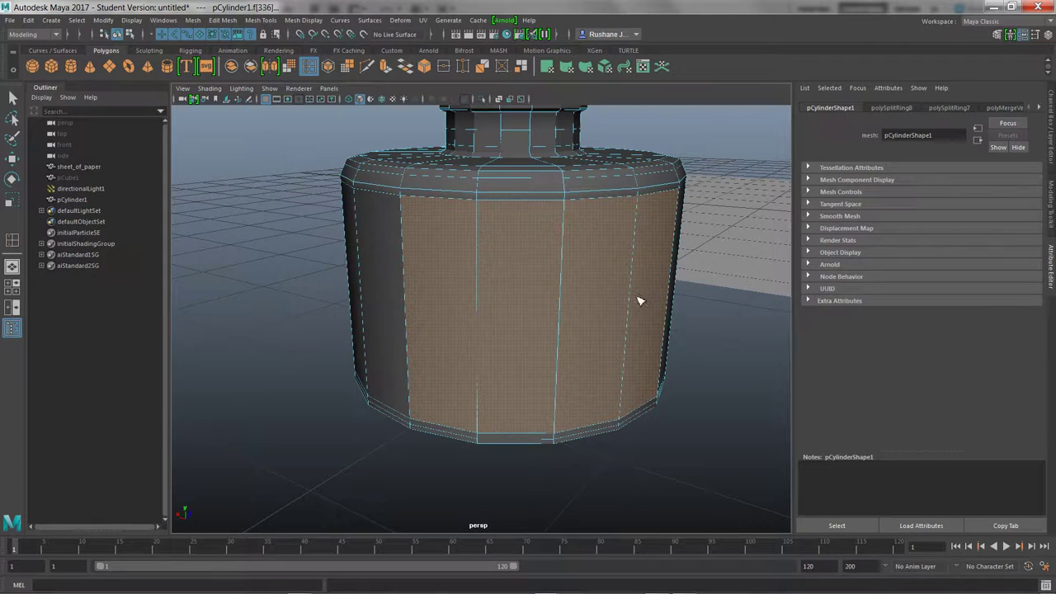
left_click_drag(639, 301, 608, 308, "alt")
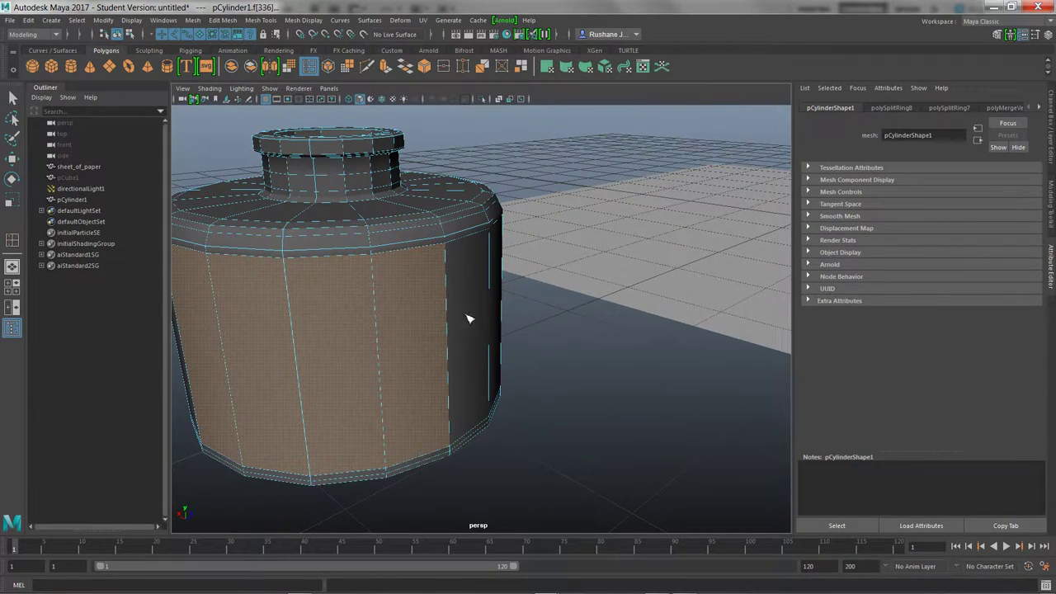
mouse_move(482, 321)
left_mouse_down("alt")
mouse_move(448, 330)
mouse_move(482, 324)
left_mouse_up("alt")
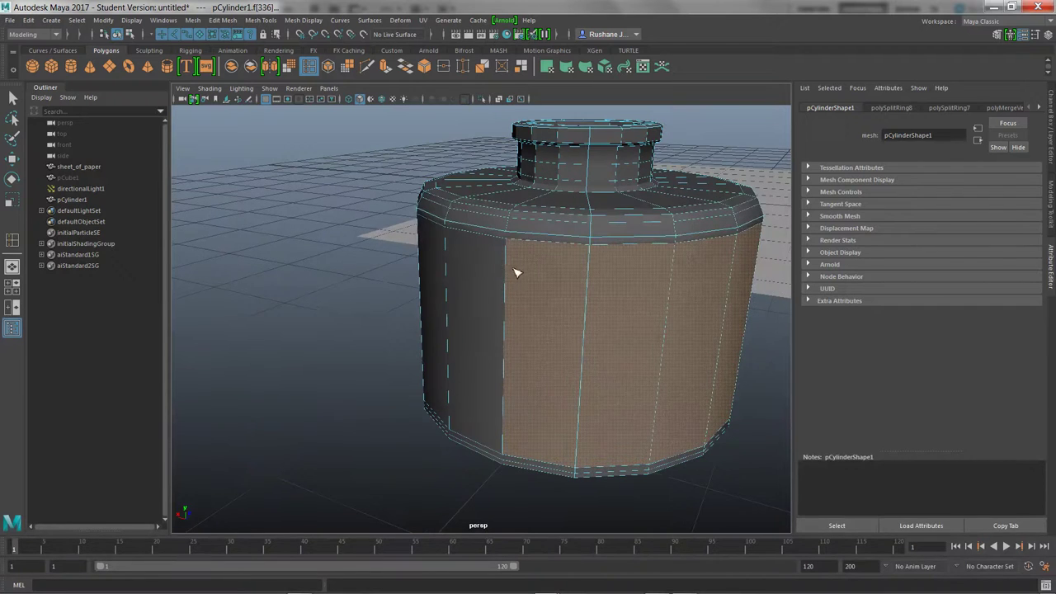
key("ctrl+d")
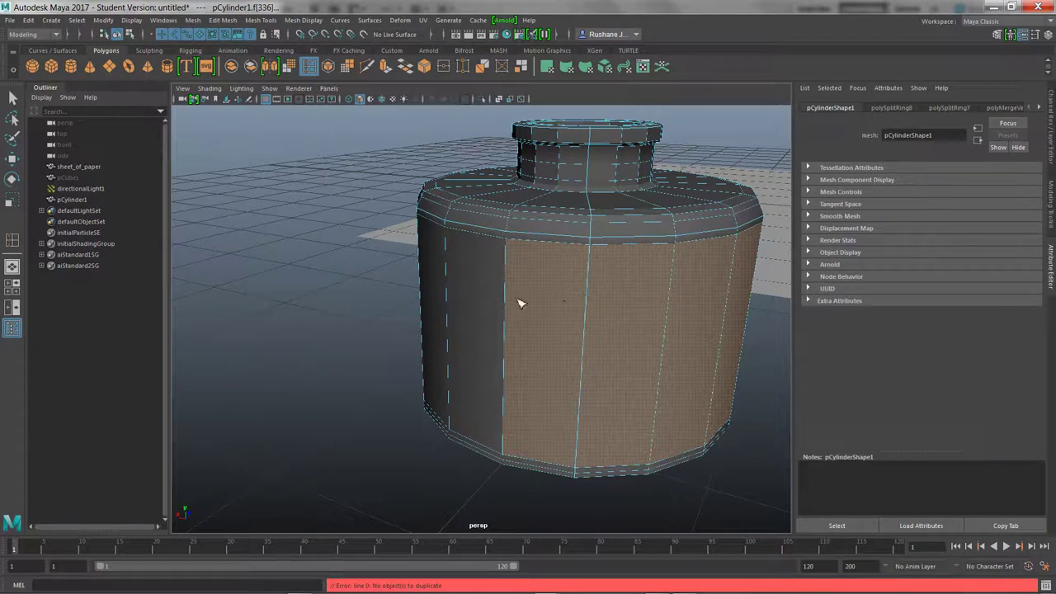
- Copy and paste the selected cylinder geometry, dismissing the student version notices
key("ctrl+c")
left_click(492, 308)
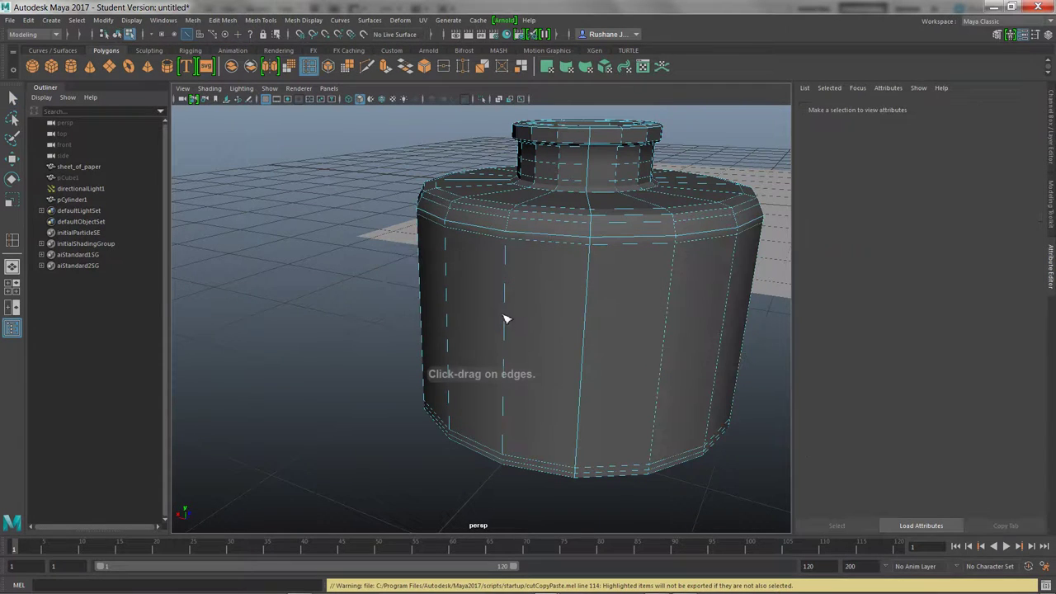
left_click(371, 319)
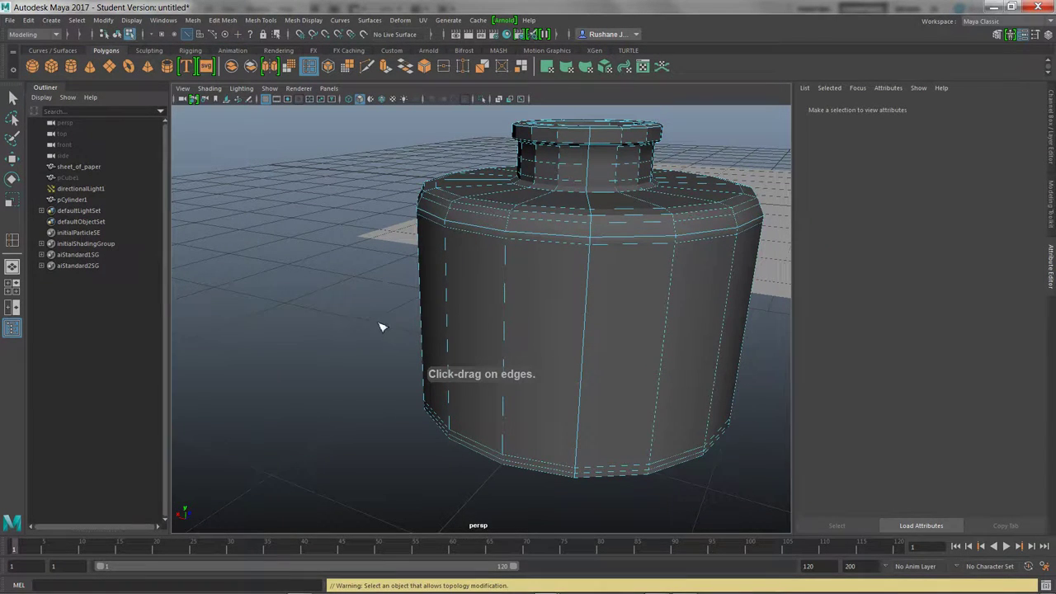
key("ctrl+v")
left_click(485, 308)
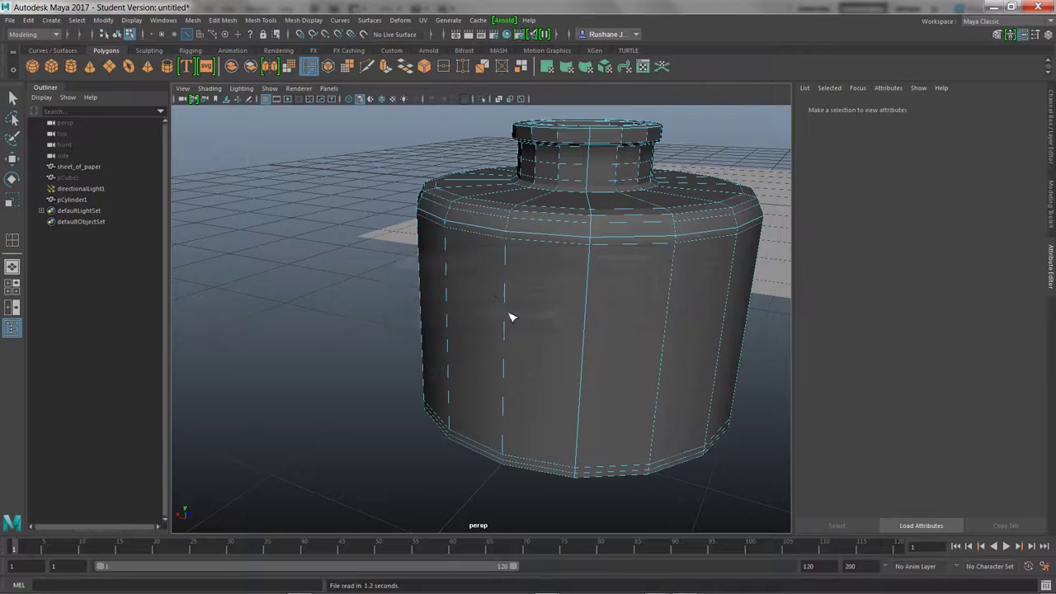
- Switch to the Move tool and object selection, and orbit around the cylinder
key("w")
left_click(535, 324)
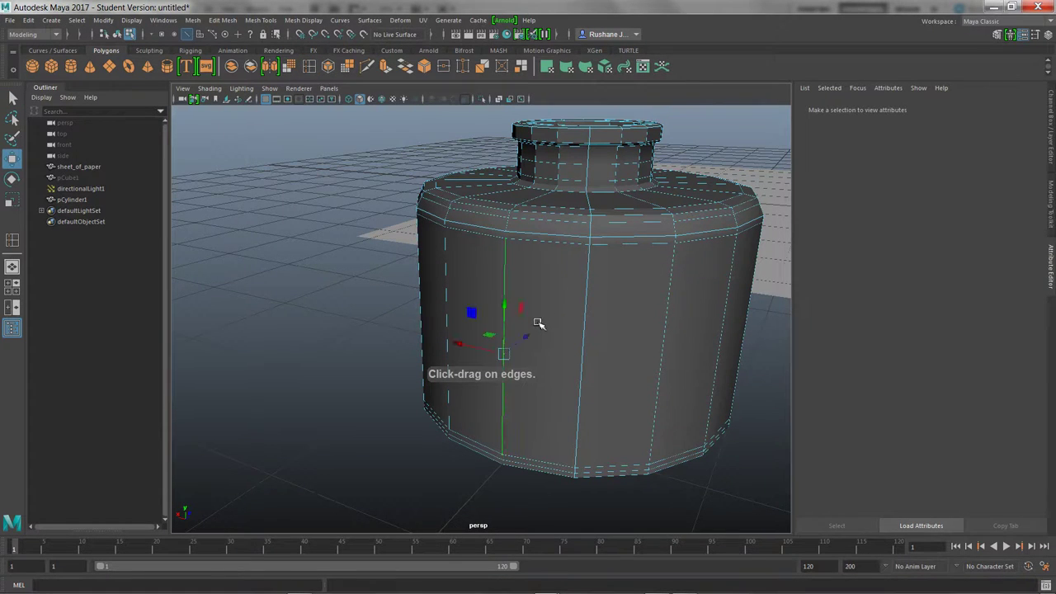
right_click_drag(537, 328, 583, 281)
left_click_drag(566, 377, 594, 406, "alt")
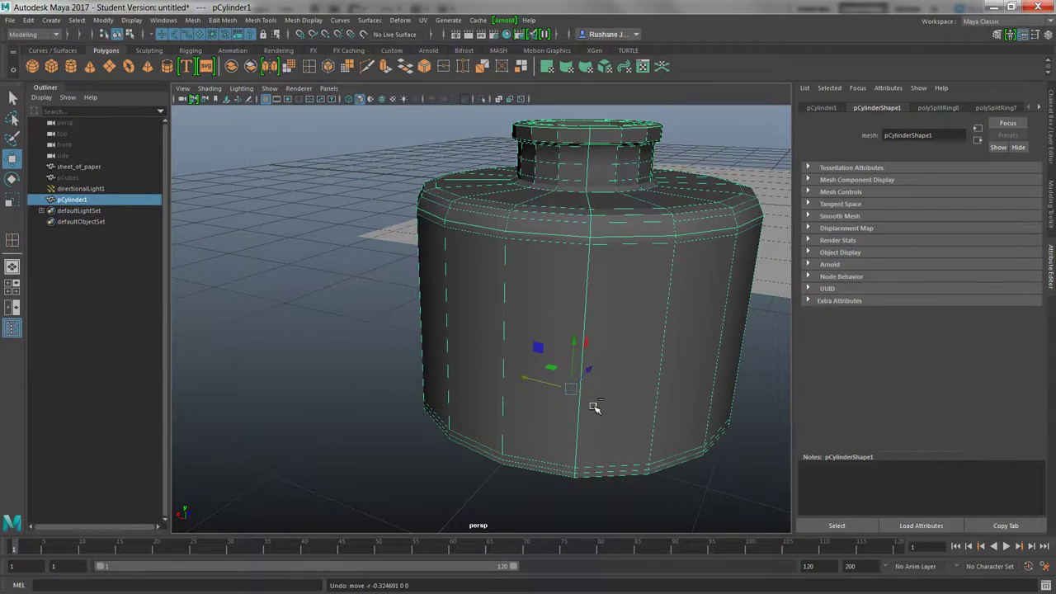
left_click(507, 310)
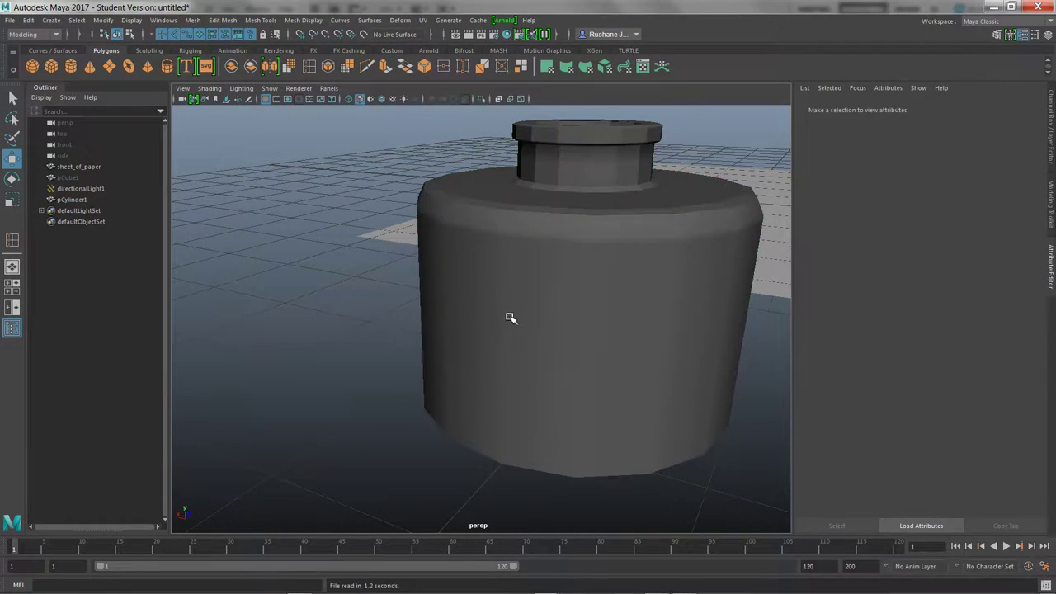
- Select the whole pCylinder1 object and duplicate it with Ctrl+D into pCylinder2
left_click(85, 200)
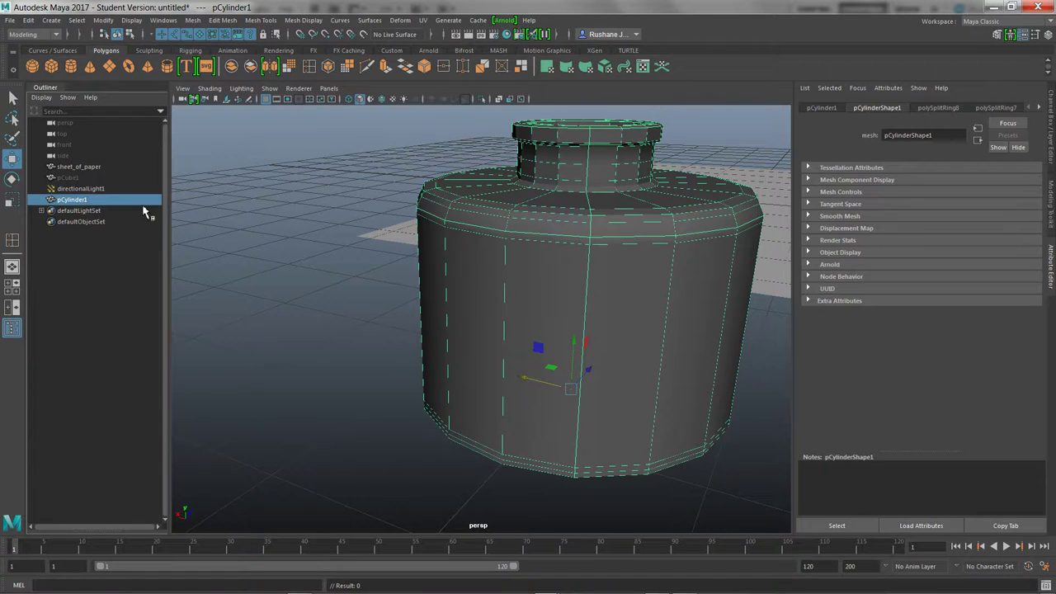
right_click_drag(626, 307, 624, 307)
left_click(625, 307)
left_click(559, 310)
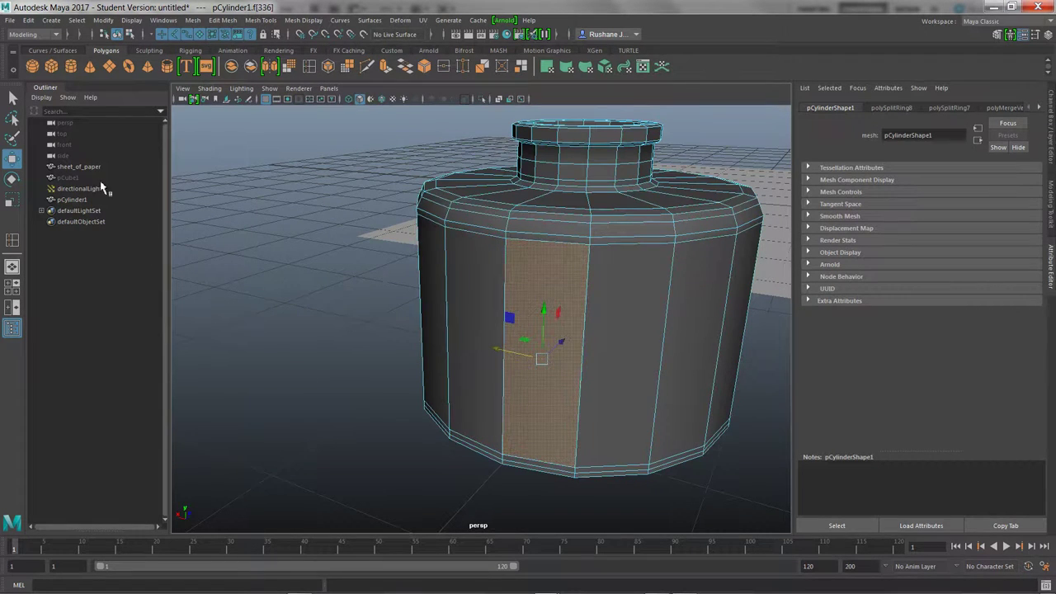
middle_click_drag(76, 182, 84, 172)
left_click(83, 201)
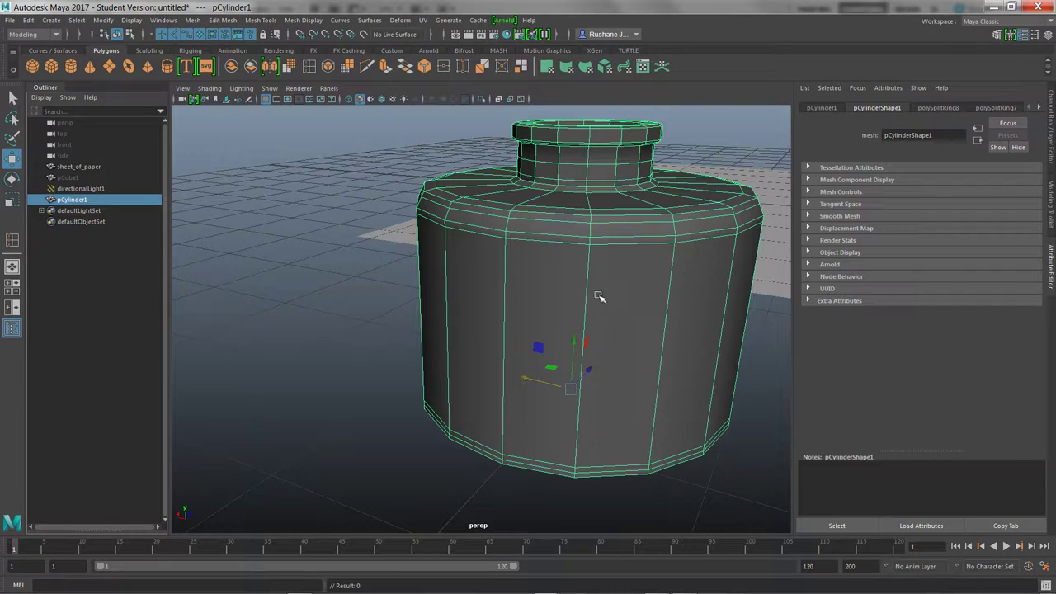
key("ctrl+d")
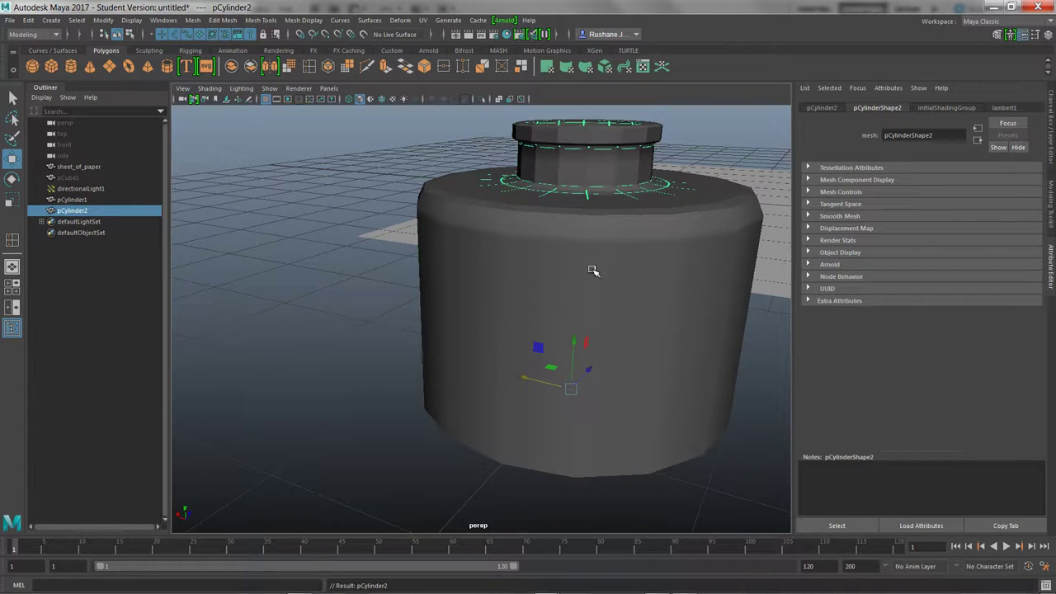
- Select the original pCylinder1 as a whole object and hide it
left_click(556, 301)
left_click(503, 273)
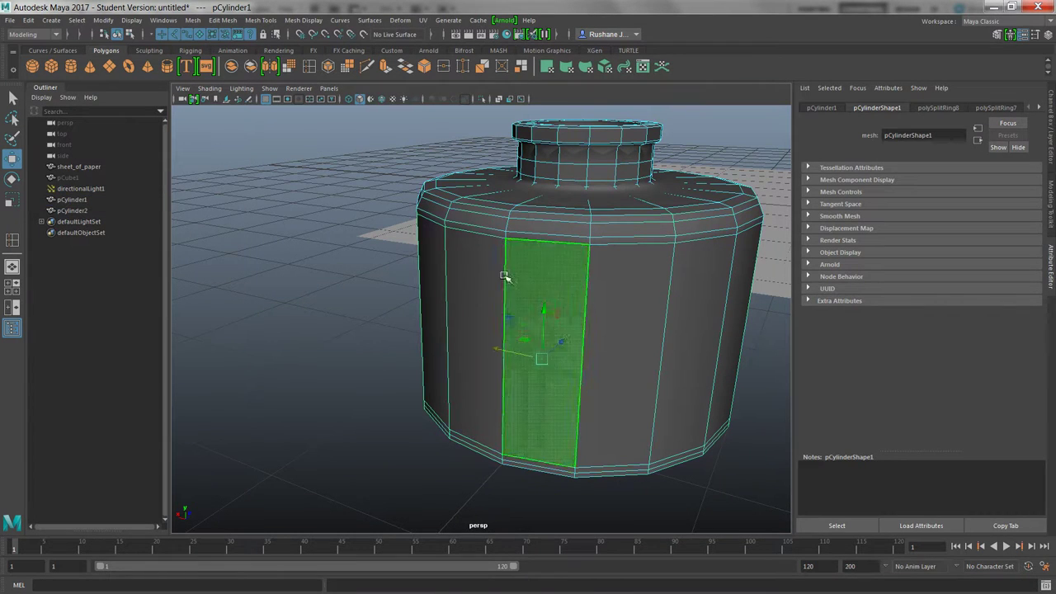
left_click(82, 199)
key("h")
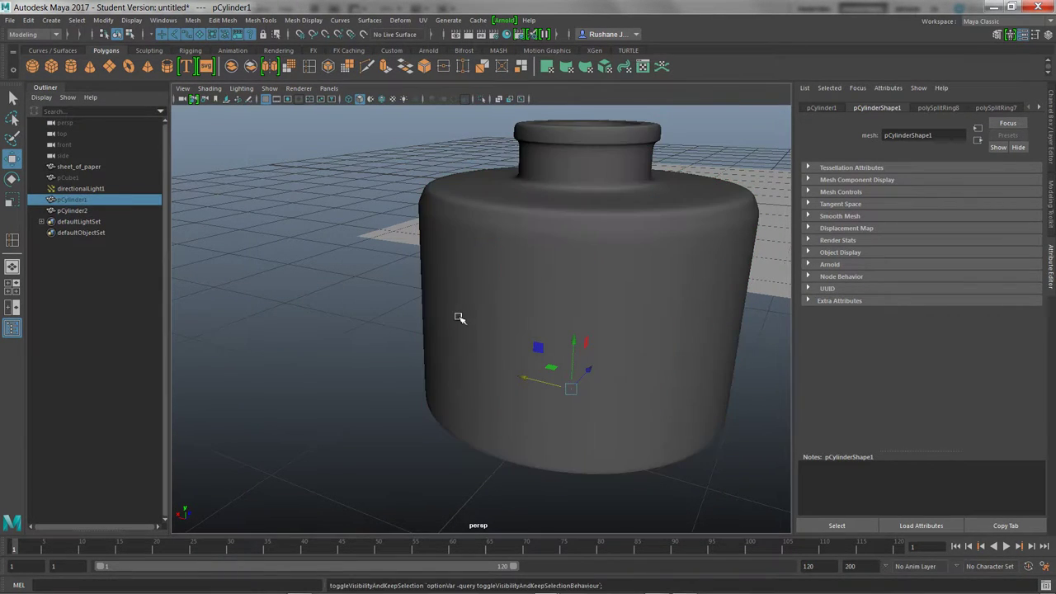
- Select pCylinder2's front face columns, invert the selection, and delete the remaining faces
left_click(587, 307)
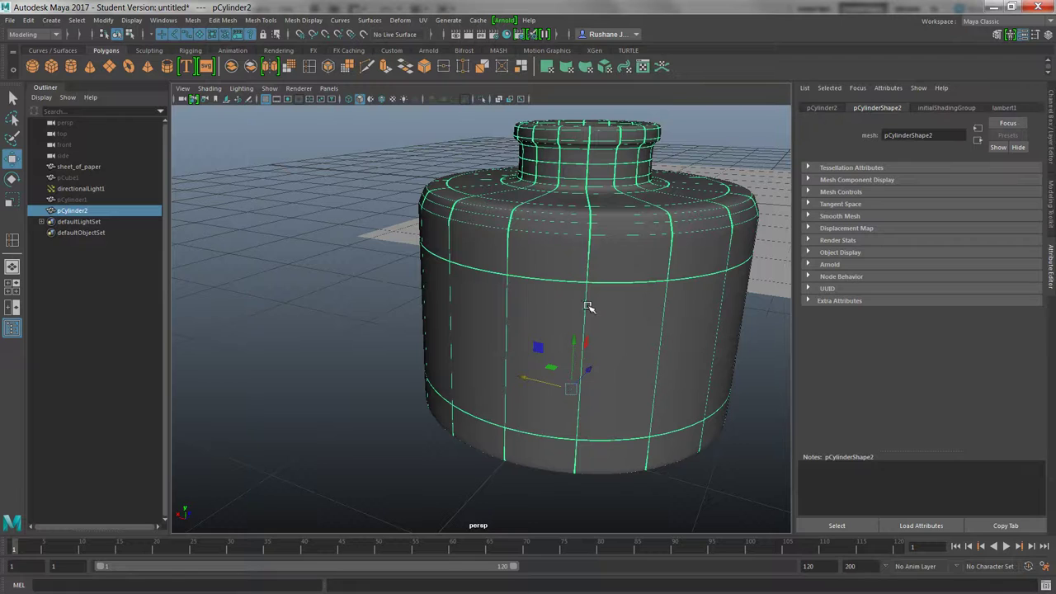
mouse_move(587, 308)
right_mouse_down()
mouse_move(632, 277)
mouse_move(631, 293)
mouse_move(599, 317)
right_mouse_up()
left_click(569, 320)
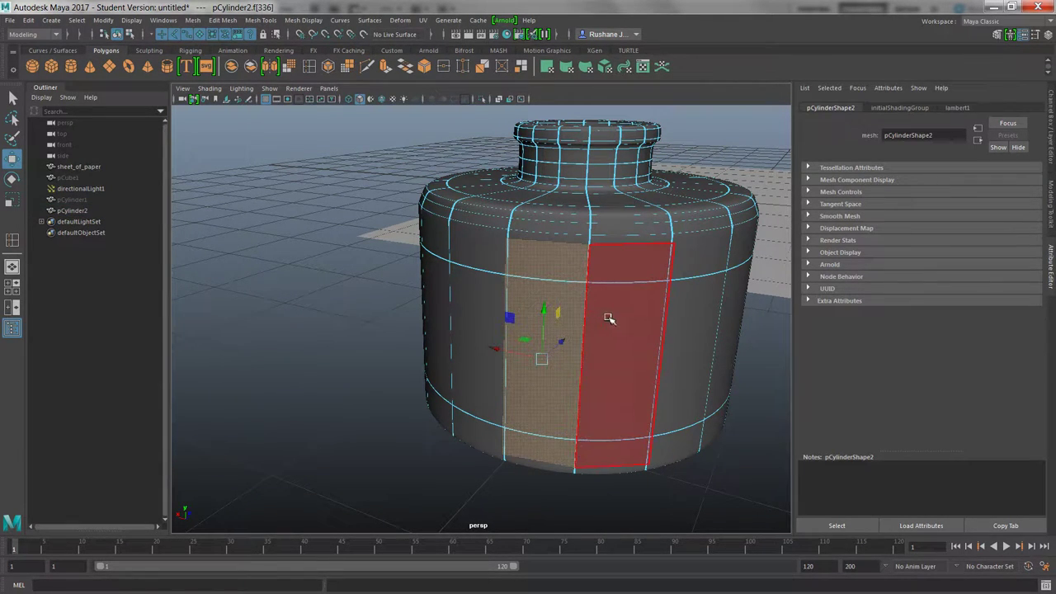
left_click(623, 318, "shift")
left_click(697, 309, "shift")
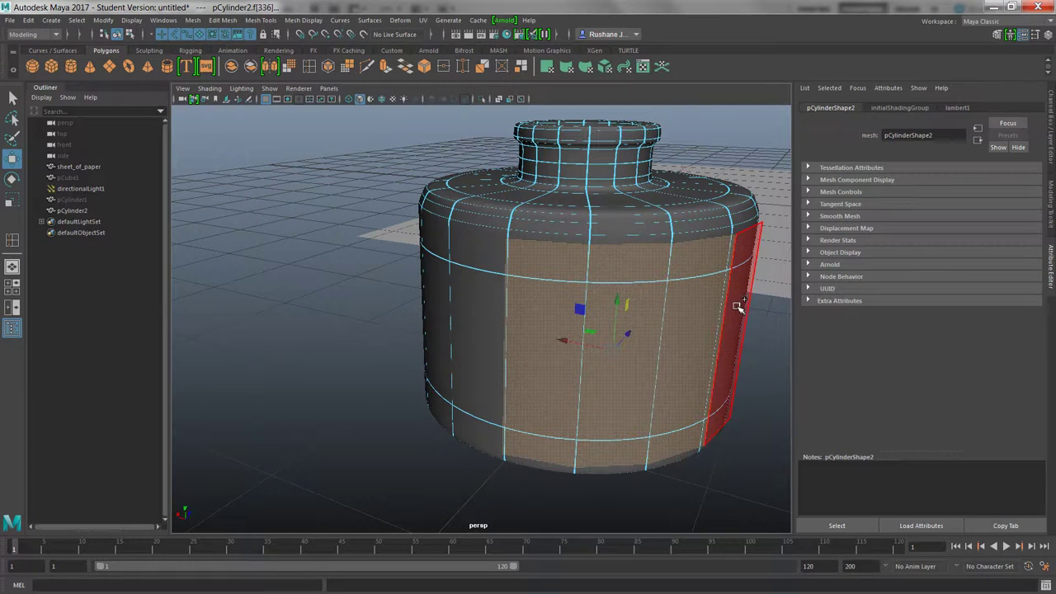
left_click(735, 302, "shift")
left_click(489, 330, "shift")
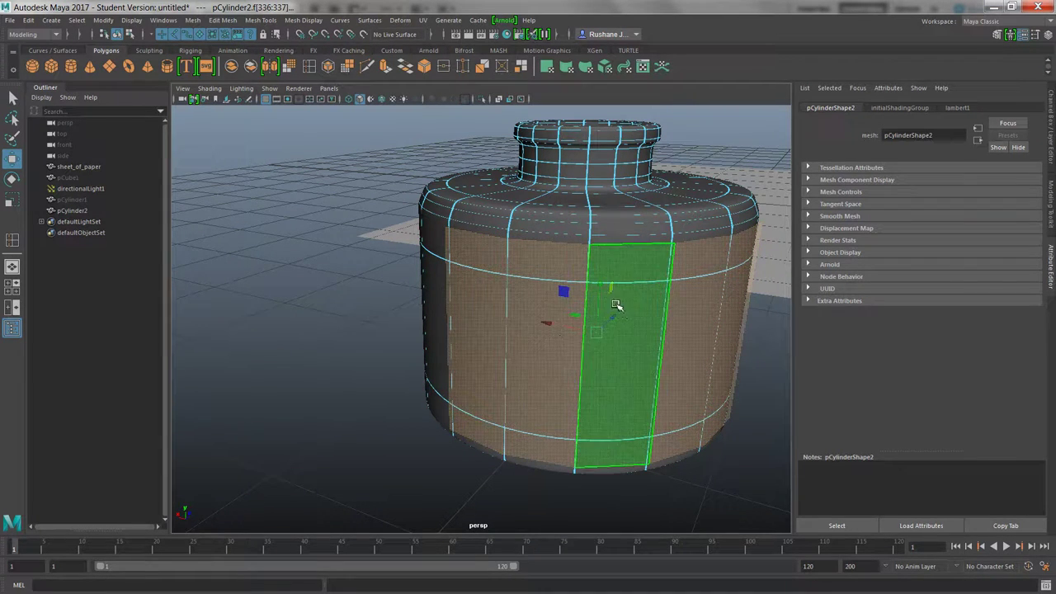
left_click(77, 22)
left_click(96, 83)
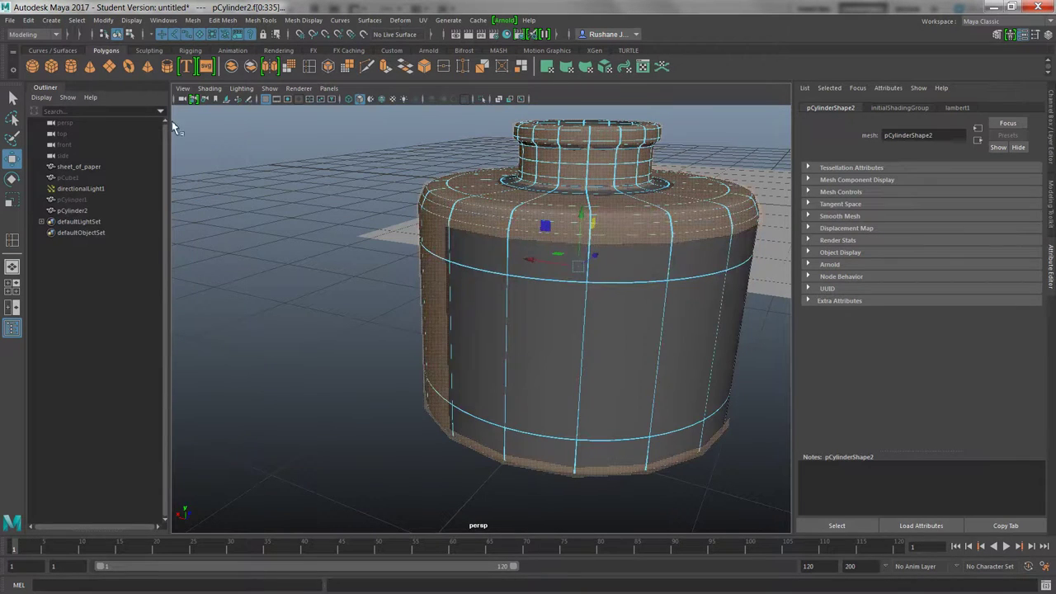
key("Delete")
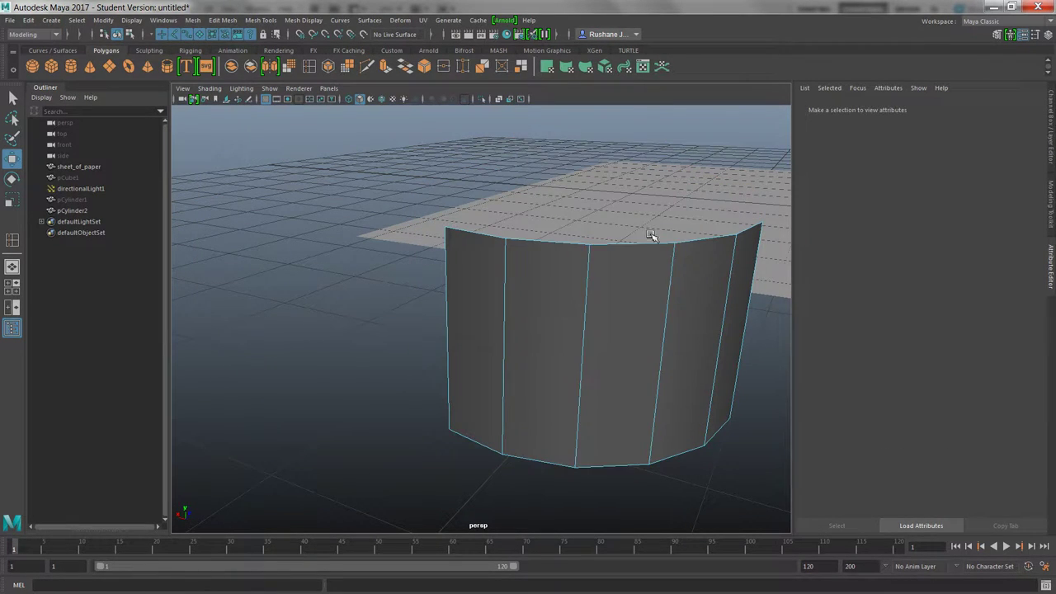
- Rename pCylinder2 to ink_label in the Outliner
left_click(75, 210)
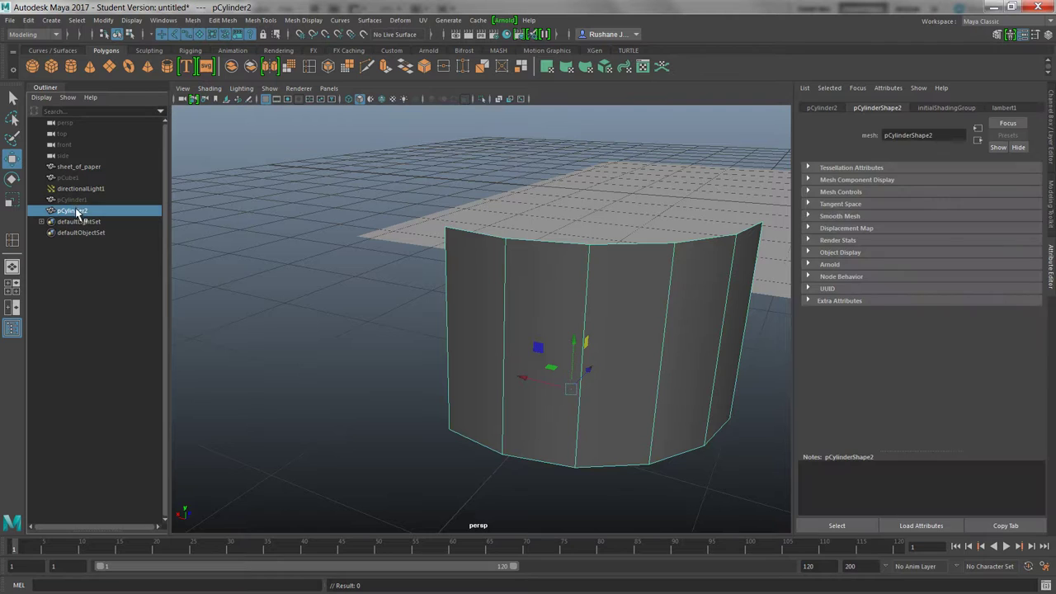
double_click(77, 211)
type("ink_la")
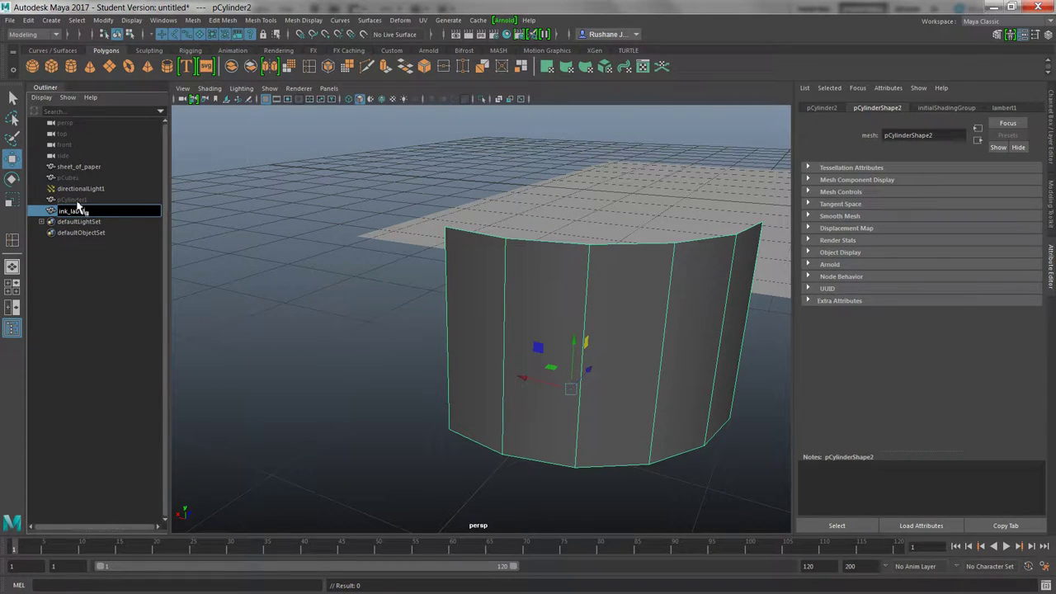
type("bel")
key("Return")
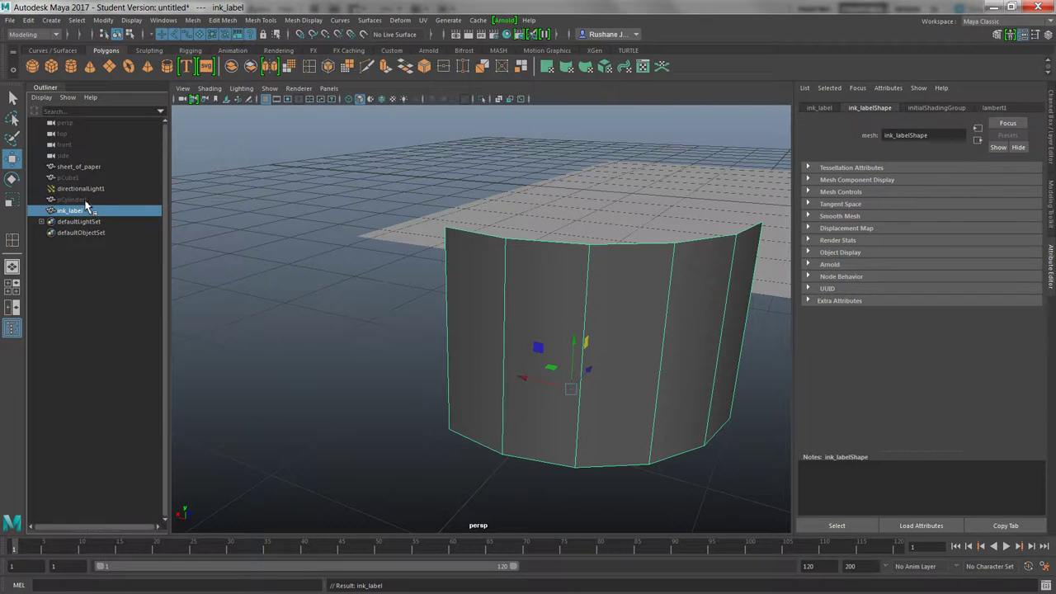
- Rename pCylinder1 to ink_bottle in the Outliner
left_click(86, 200)
double_click(86, 200)
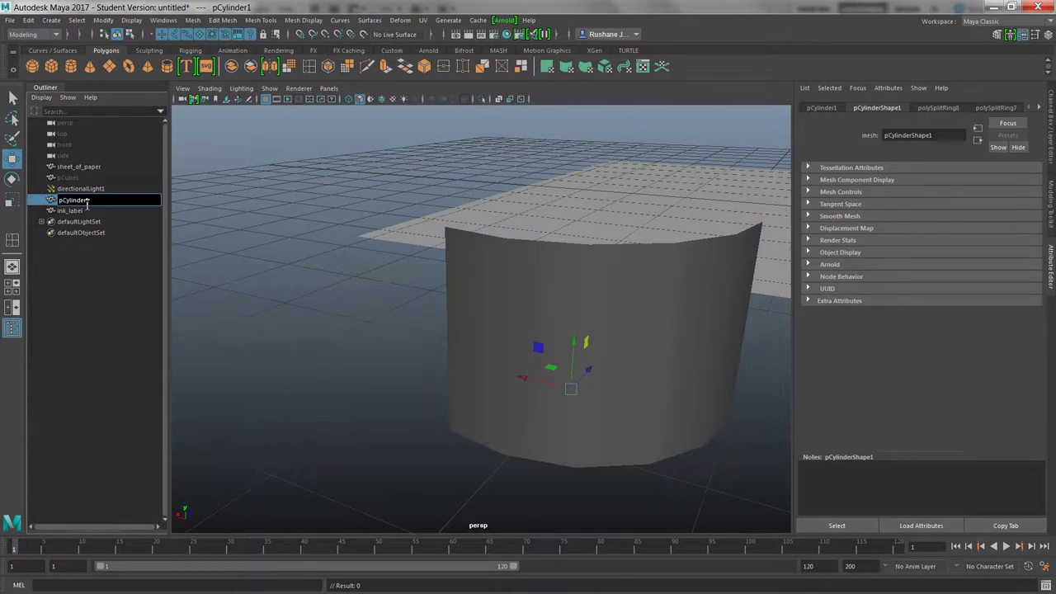
double_click(87, 204)
type("ink_bottle")
key("Return")
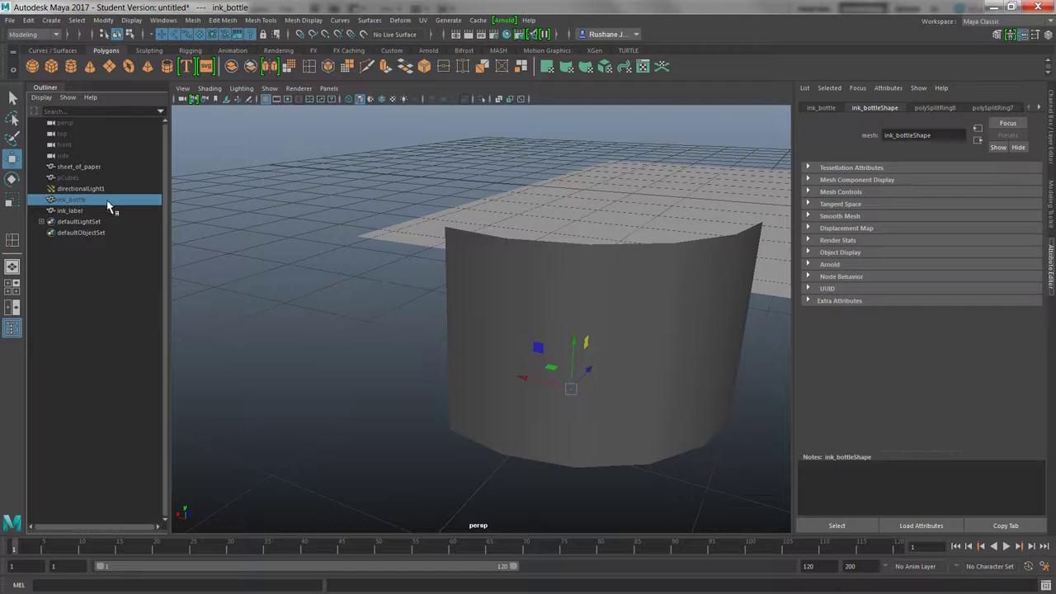
- Unhide ink_bottle, then select ink_bottle and ink_label in turn
key("h")
left_click(333, 343)
left_click(594, 337)
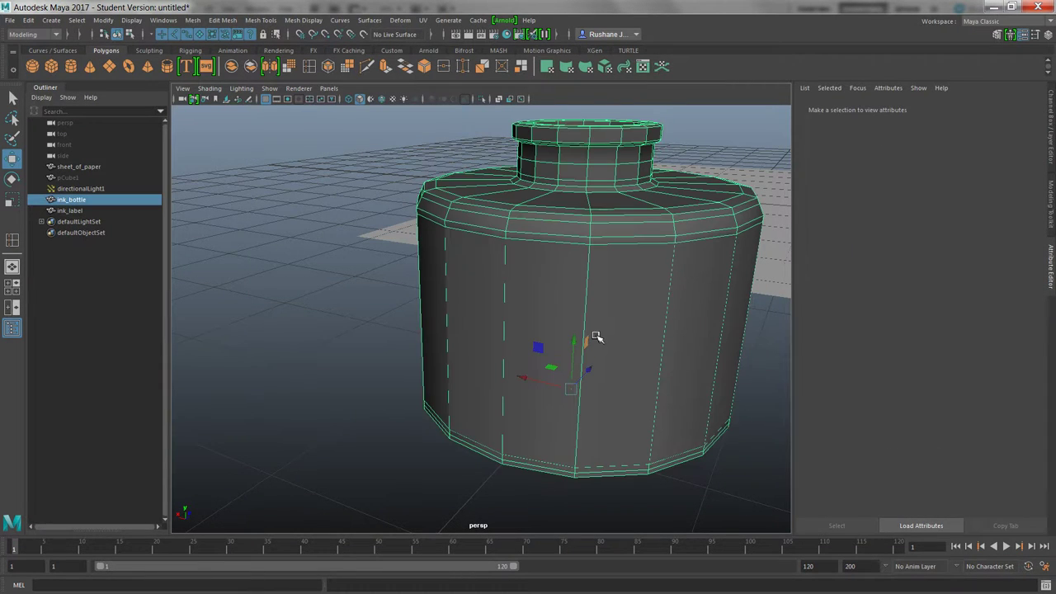
left_click(70, 211)
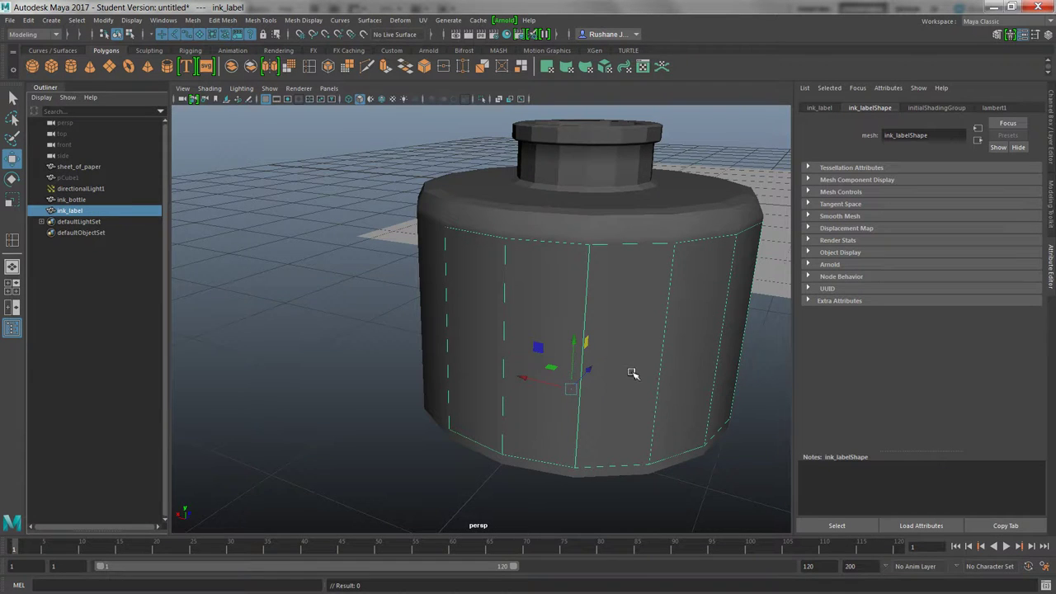
- Maximize the top view, frame the whole bottle from above, and select one of its faces
scroll(632, 374, "down", 3)
left_click_drag(632, 372, 607, 232, "alt")
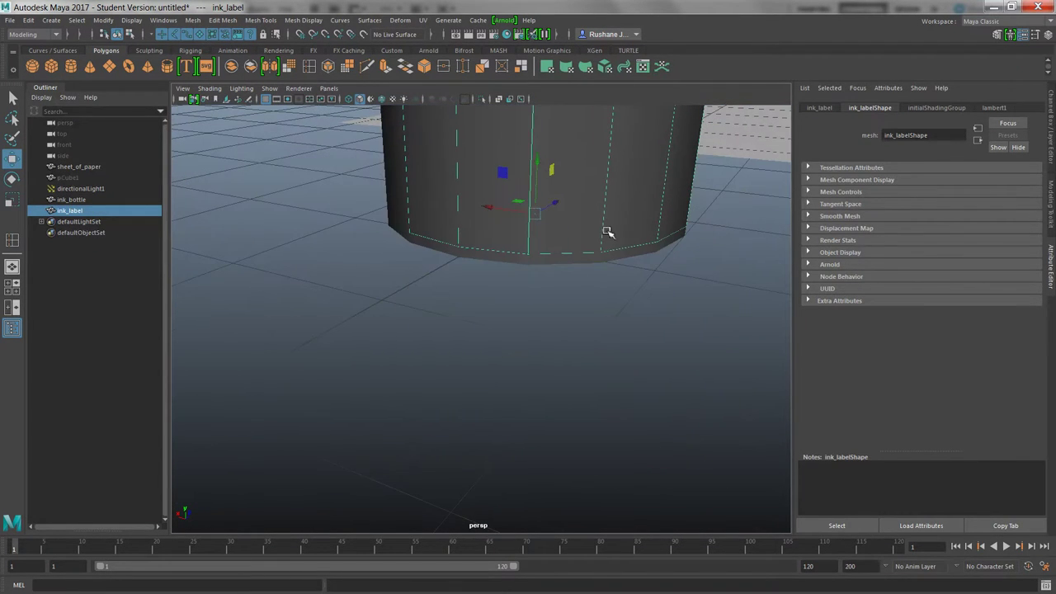
key("space")
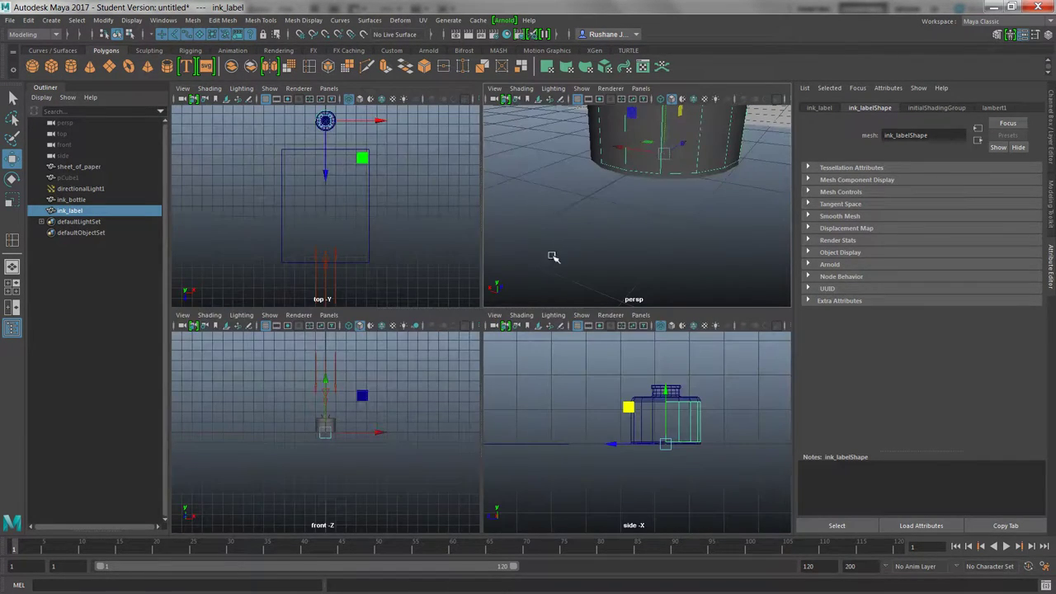
key("space")
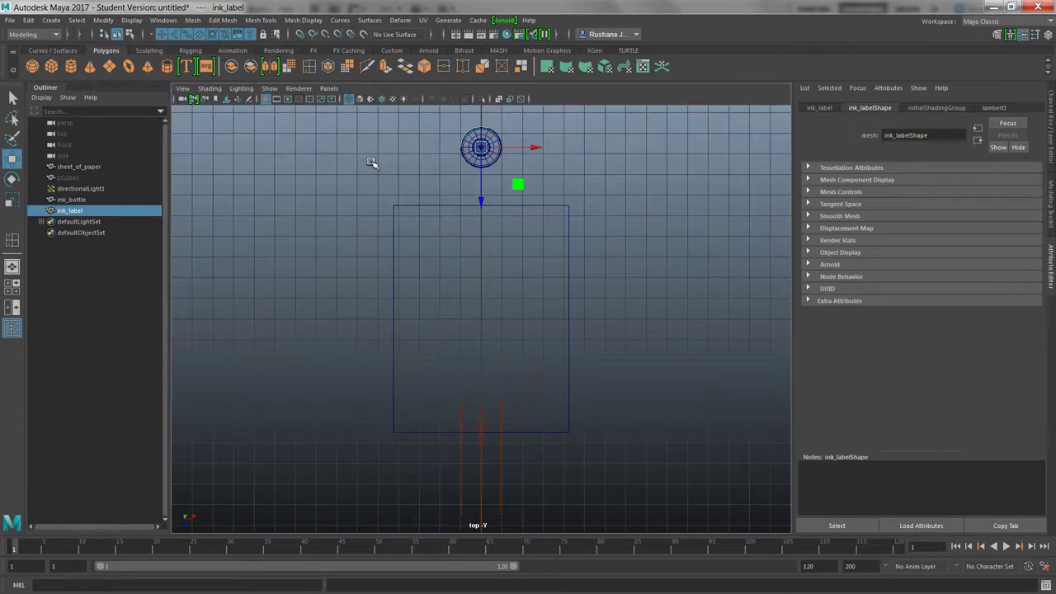
right_click_drag(370, 160, 520, 209, "alt")
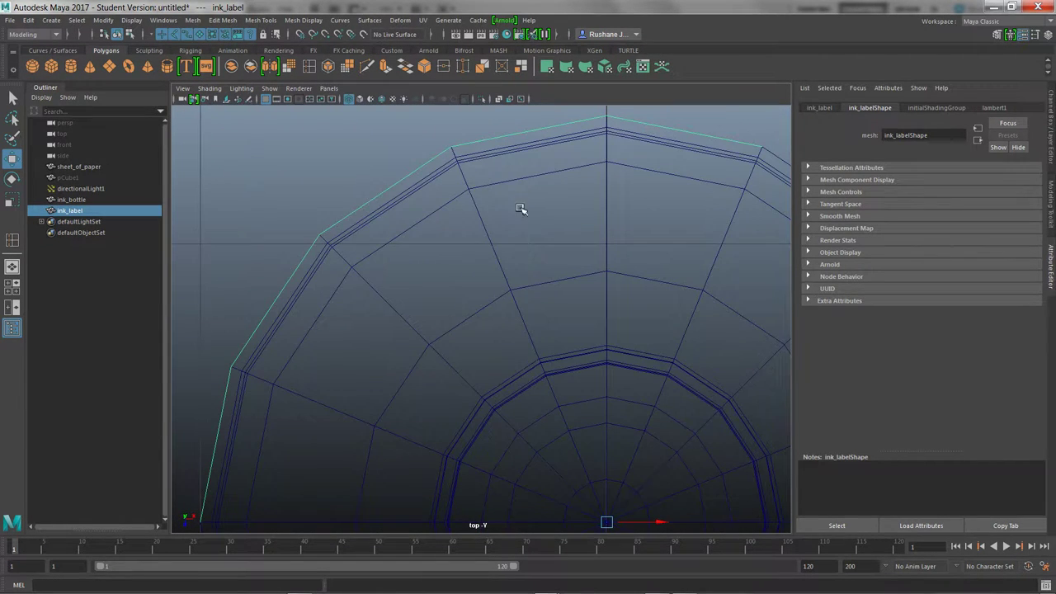
scroll(541, 243, "down", 5)
right_click_drag(490, 245, 537, 345, "alt")
scroll(538, 345, "up", 2)
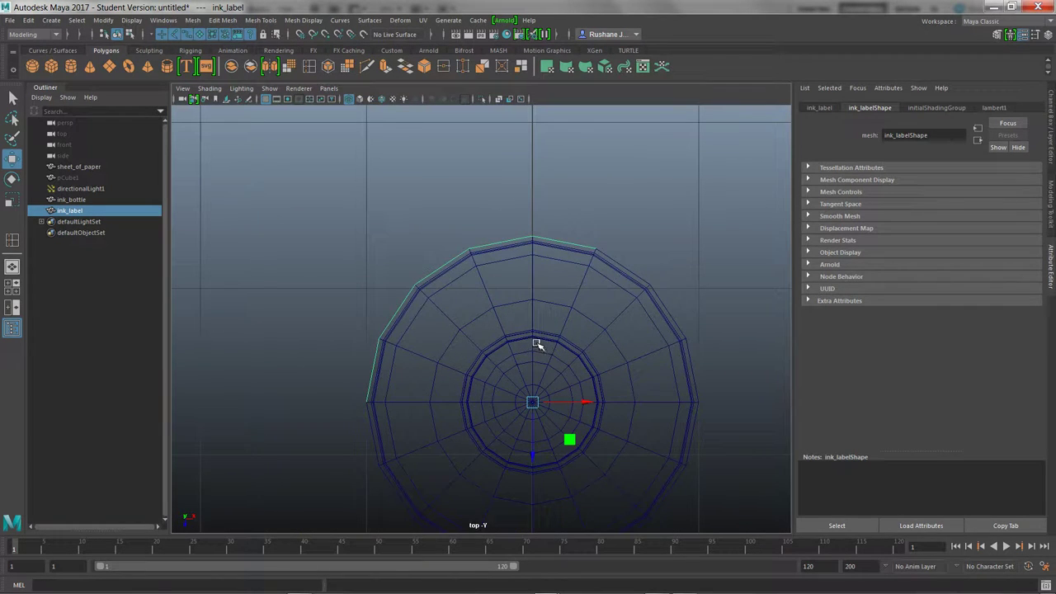
right_click_drag(536, 343, 536, 313)
left_click(485, 315)
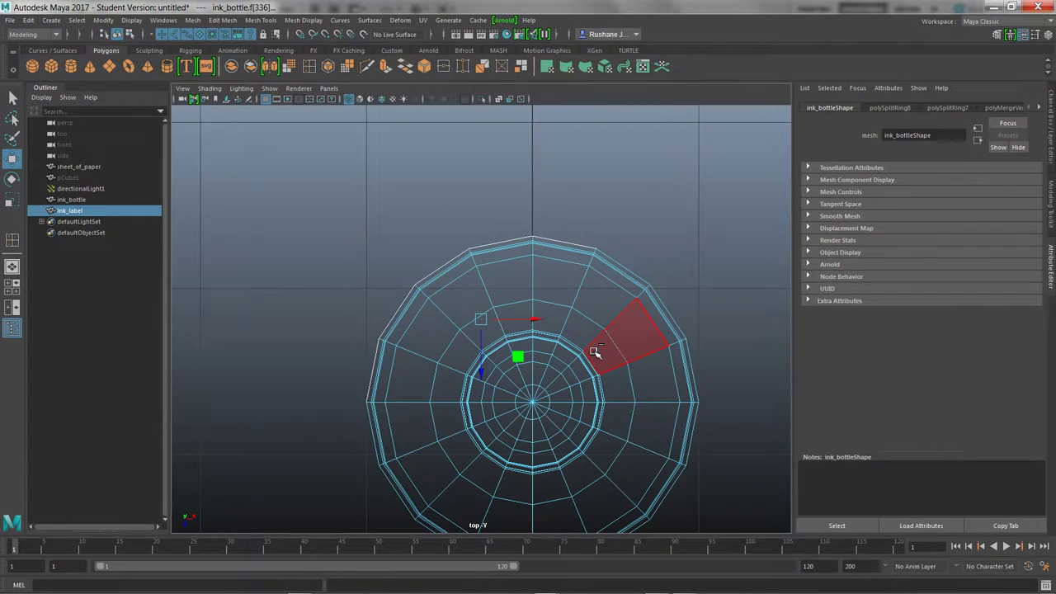
- Undo the accidental extrusion on the bottle's selected face
key("ctrl+e")
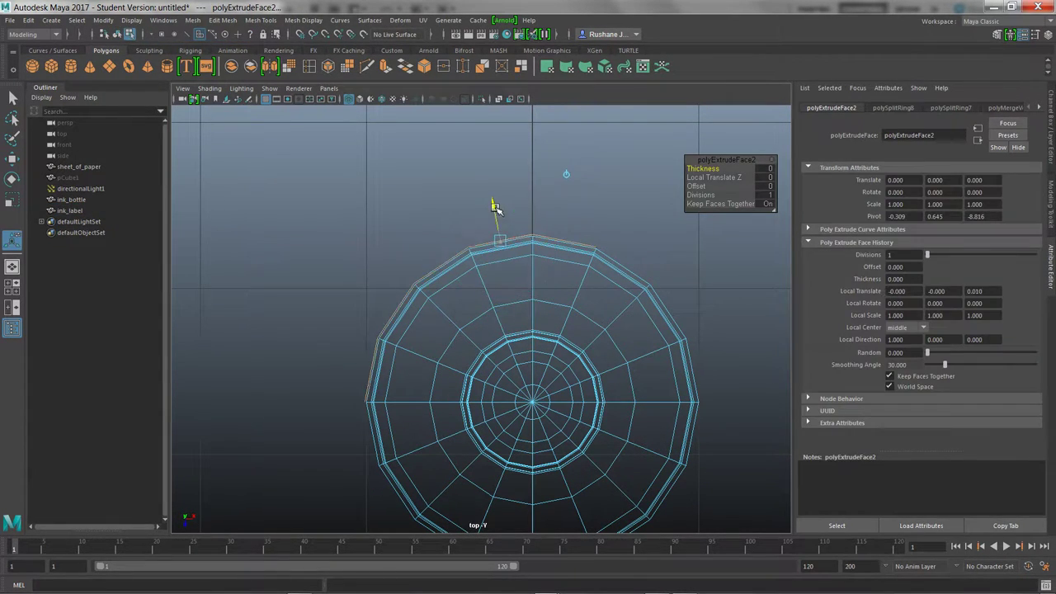
left_click_drag(496, 206, 511, 211)
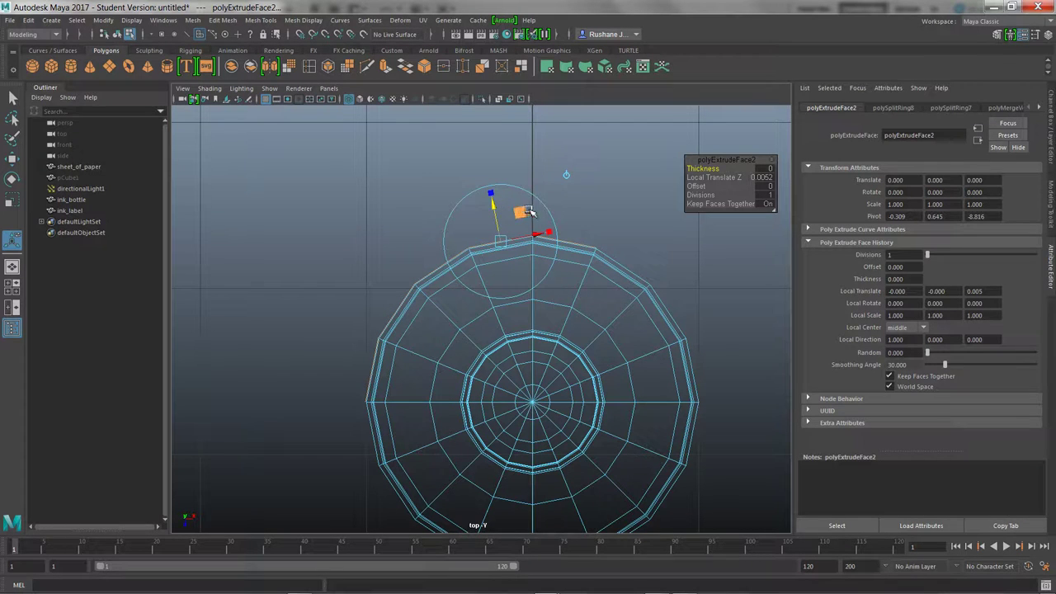
key("ctrl+z")
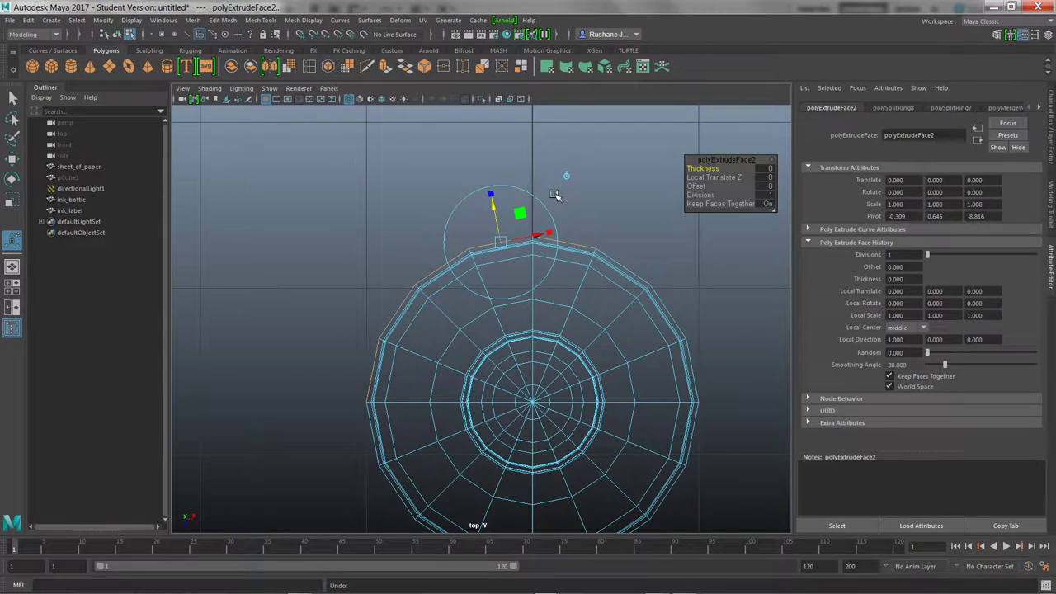
key("ctrl+z")
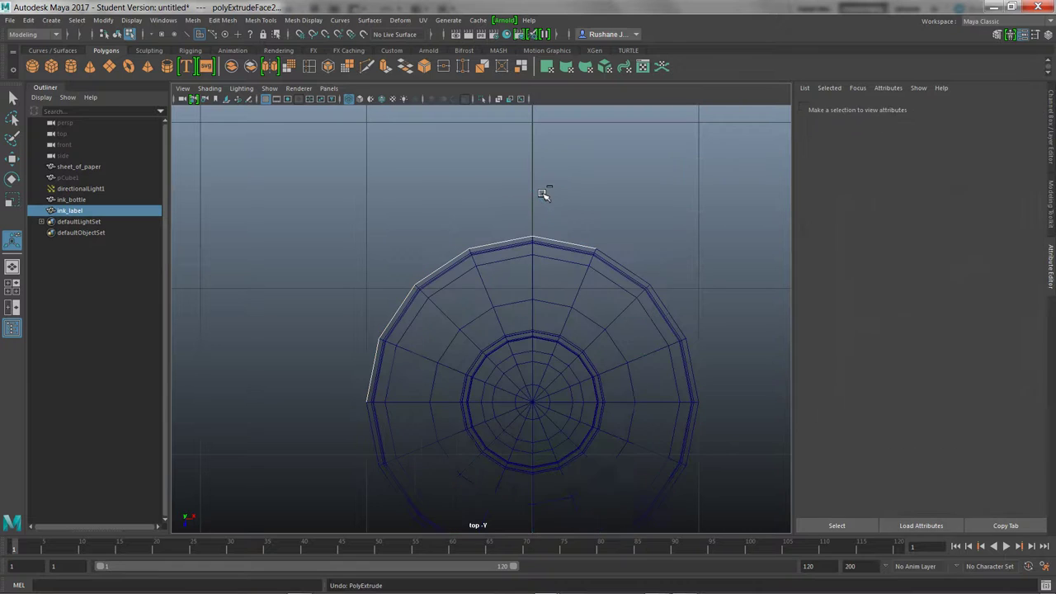
- Reselect the whole ink_bottle mesh and return to the perspective view, orbiting around it
key("w")
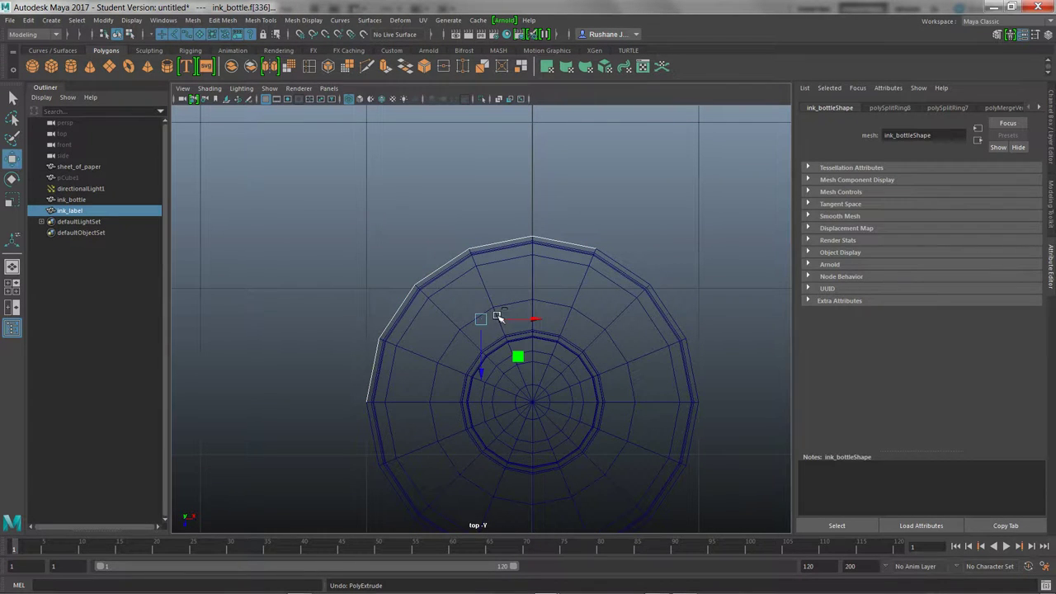
left_click(523, 356)
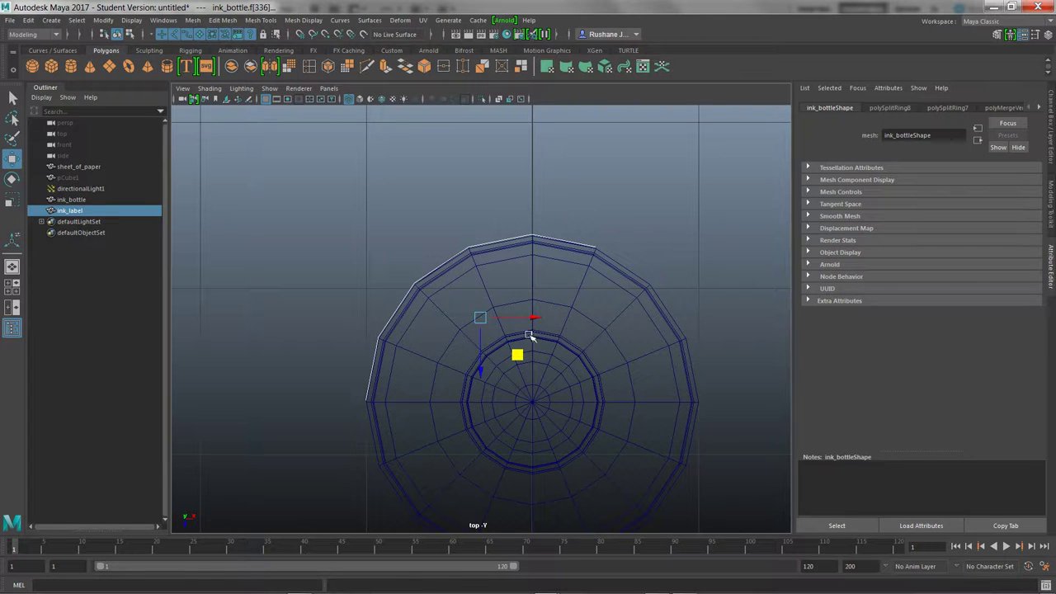
left_click(516, 222)
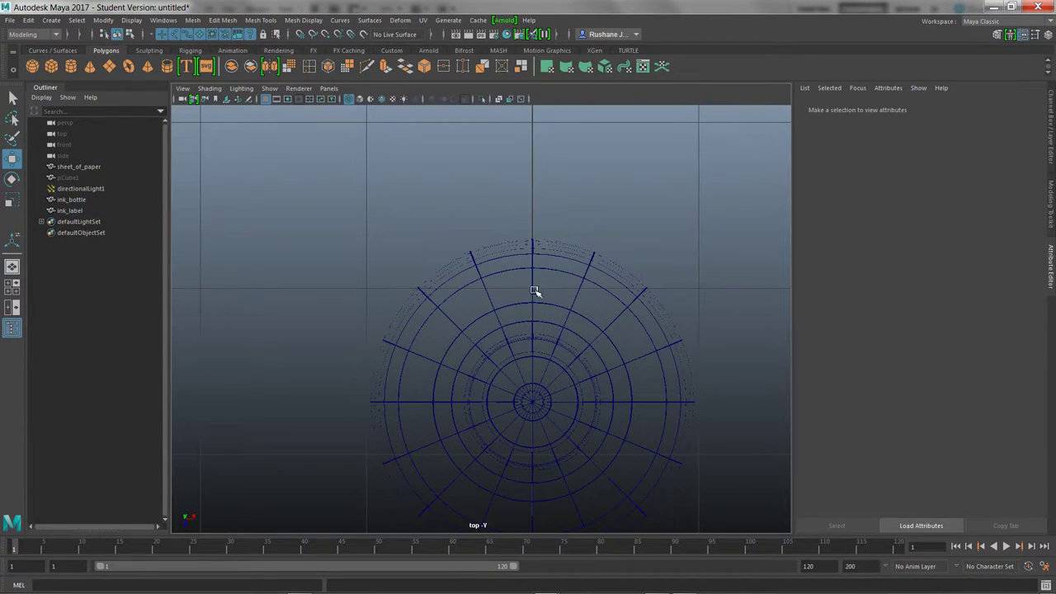
left_click(542, 296)
left_click_drag(519, 319, 526, 342, "alt")
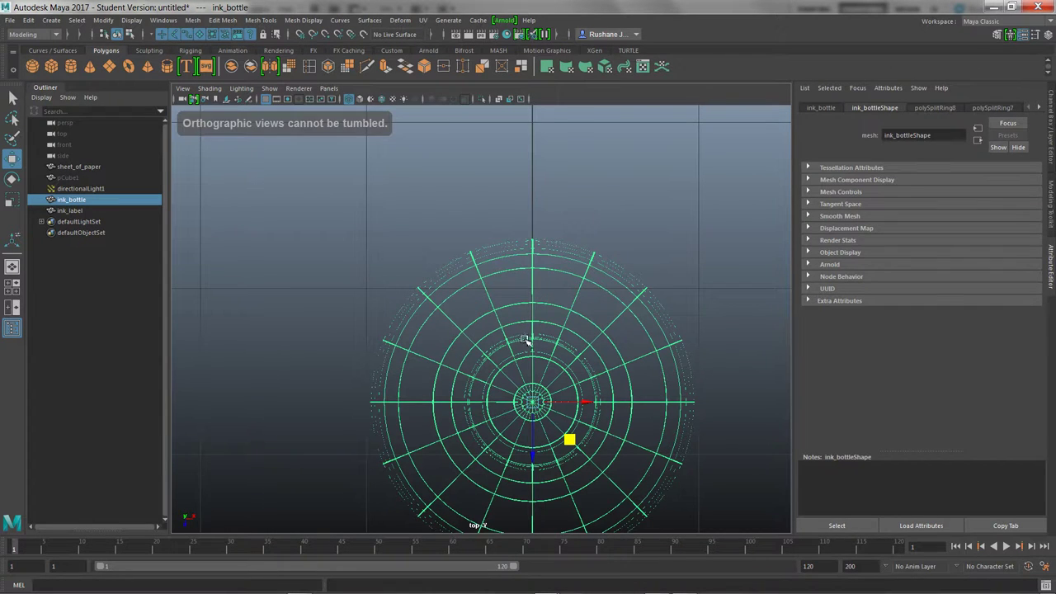
key("space")
key("space")
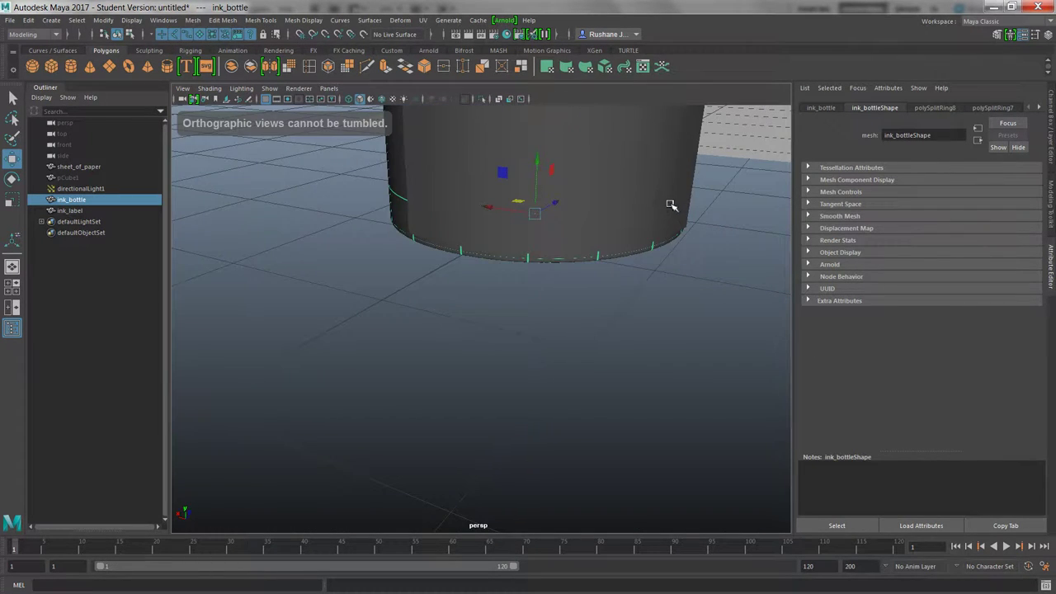
left_click_drag(690, 172, 655, 332, "alt")
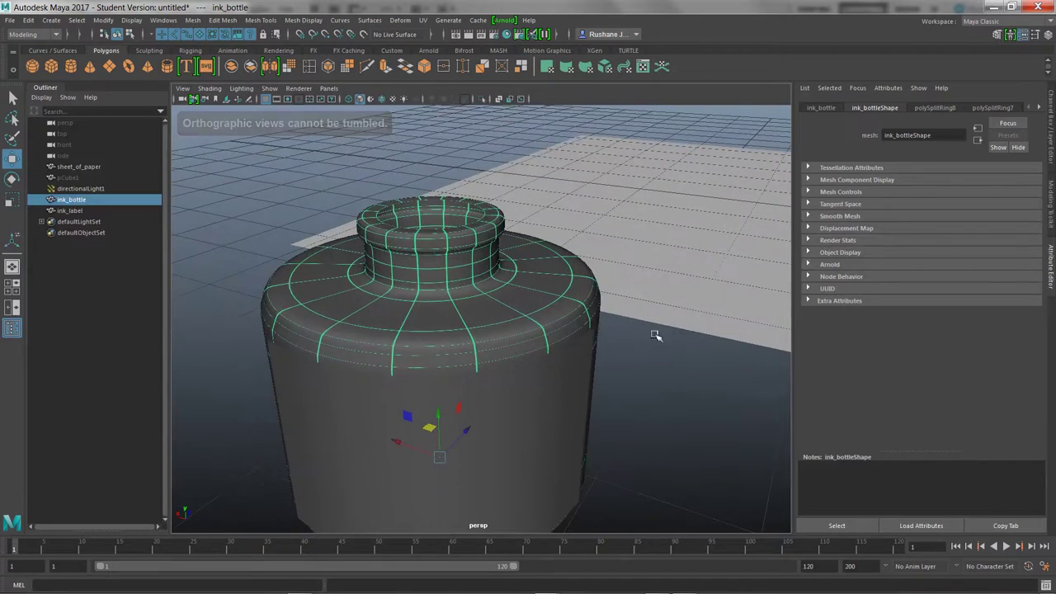
left_click(655, 332)
left_click(585, 324)
- Turn on smooth preview (3) for ink_bottle, inspect ink_label and sheet_of_paper, then switch to Photoshop
key("3")
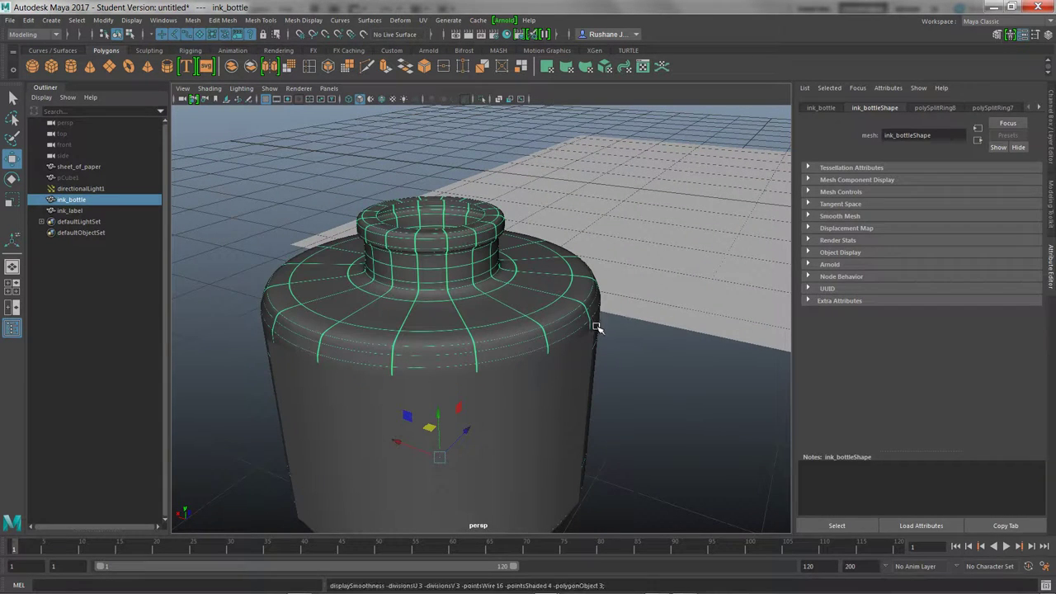
left_click(561, 401)
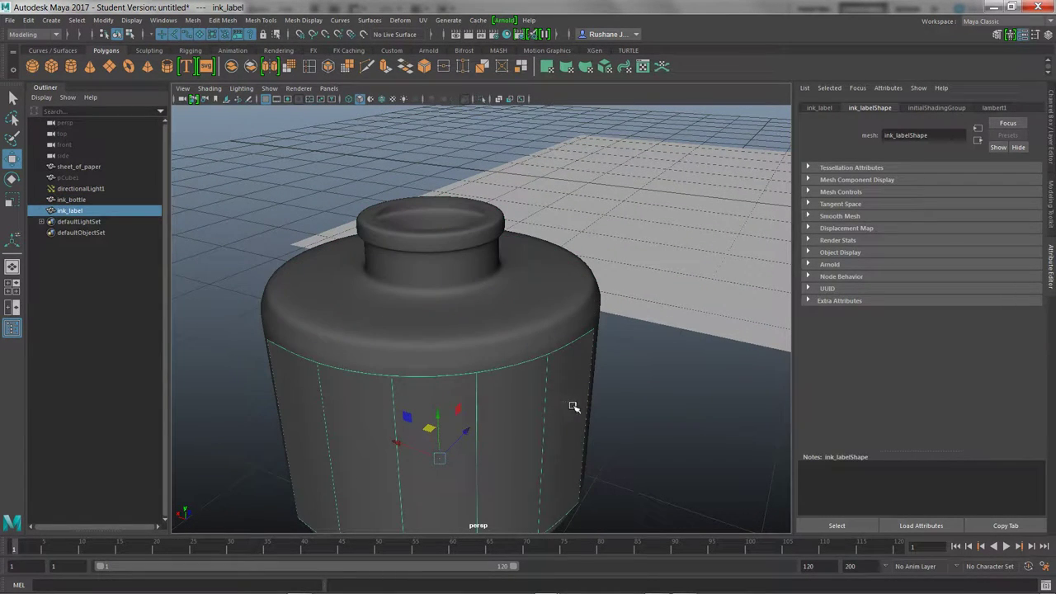
left_click(607, 412)
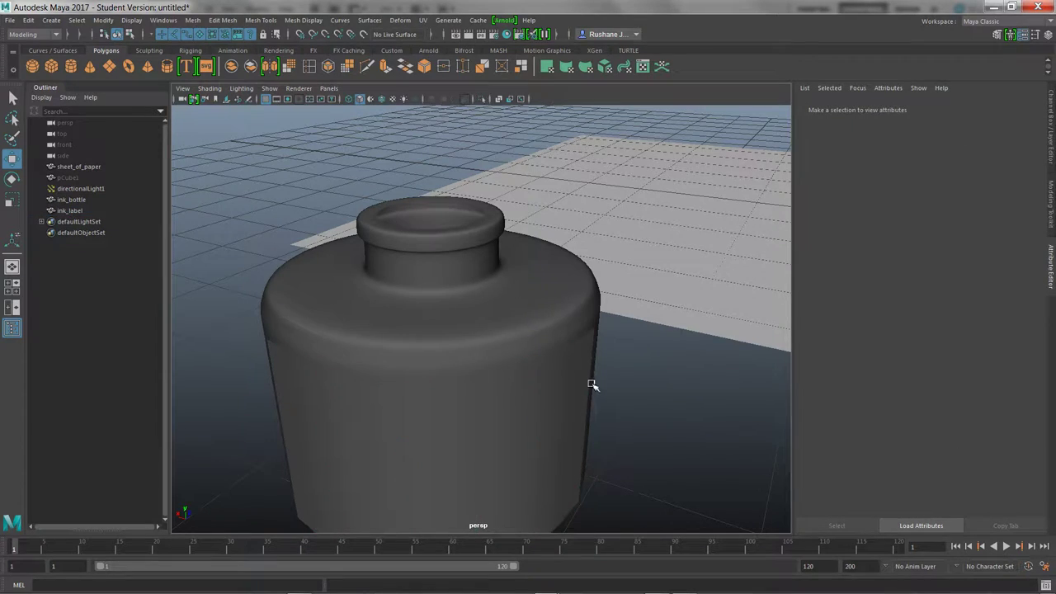
mouse_move(609, 397)
left_mouse_down("alt")
mouse_move(592, 413)
mouse_move(575, 273)
mouse_move(623, 296)
mouse_move(651, 289)
mouse_move(606, 387)
mouse_move(448, 413)
mouse_move(436, 363)
left_mouse_up("alt")
scroll(545, 298, "down", 6)
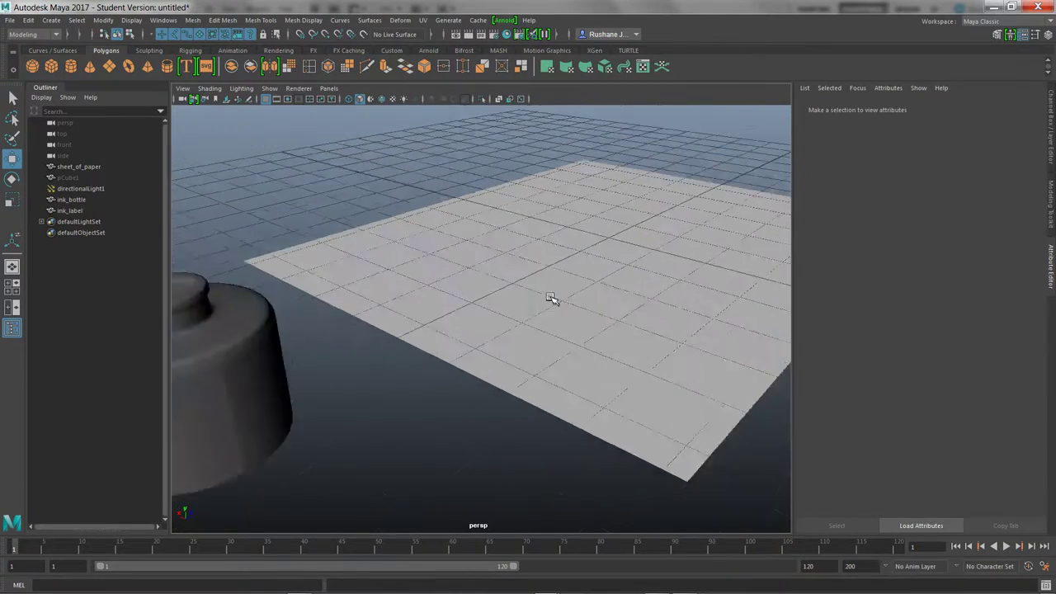
mouse_move(633, 334)
left_mouse_down("alt")
mouse_move(597, 347)
mouse_move(457, 333)
mouse_move(456, 343)
left_mouse_up("alt")
left_click(456, 343)
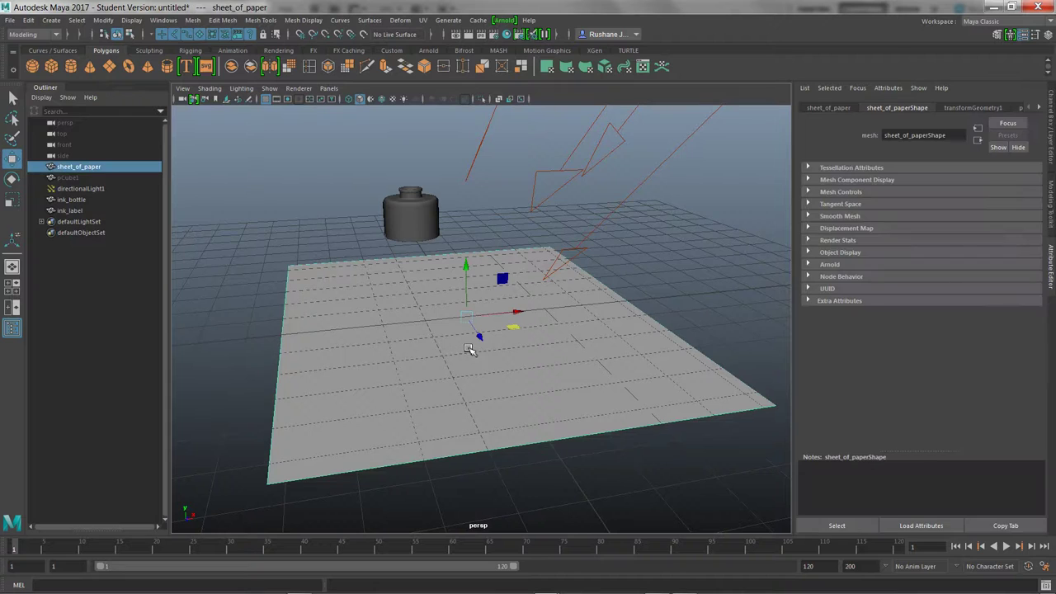
key("alt+Tab")
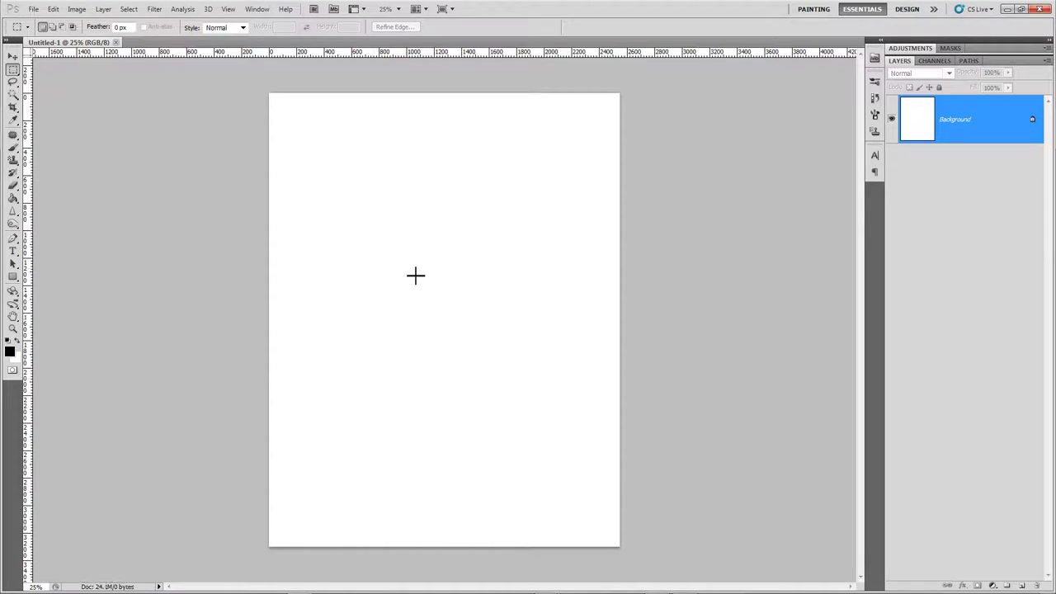
left_click(75, 8)
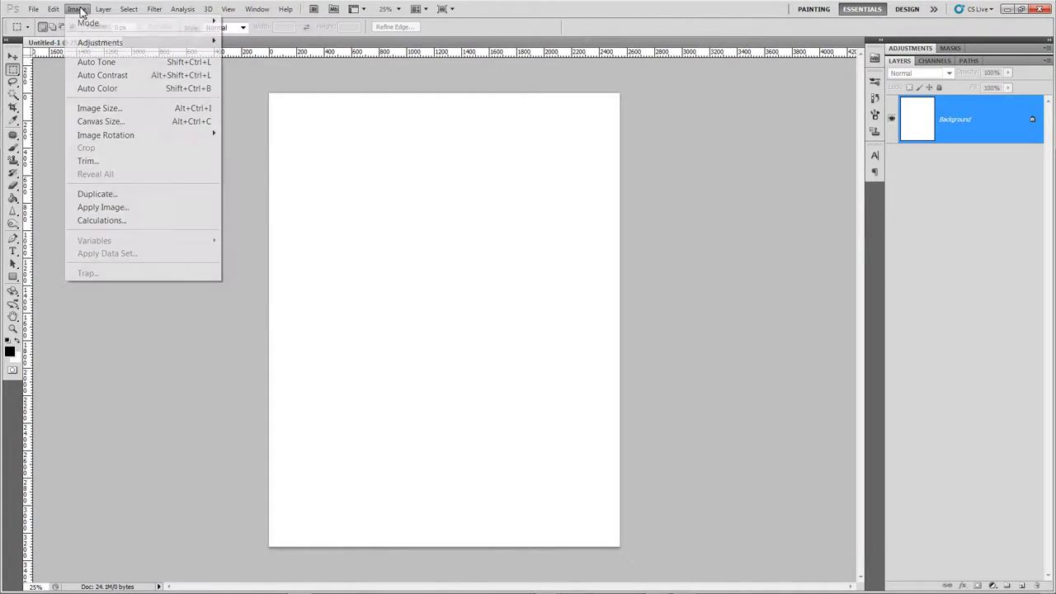
left_click(121, 113)
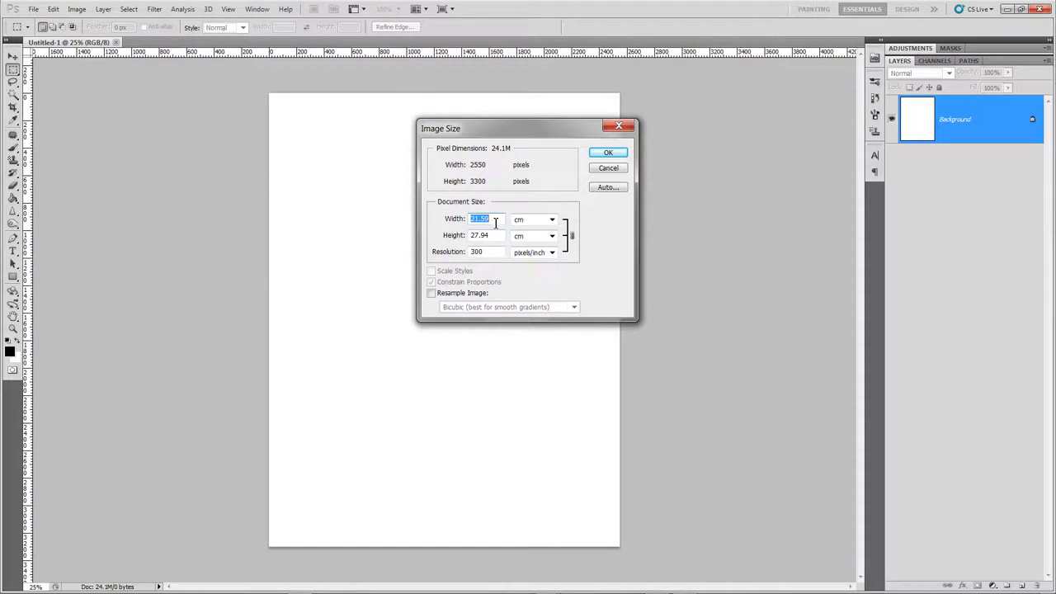
left_click(551, 219)
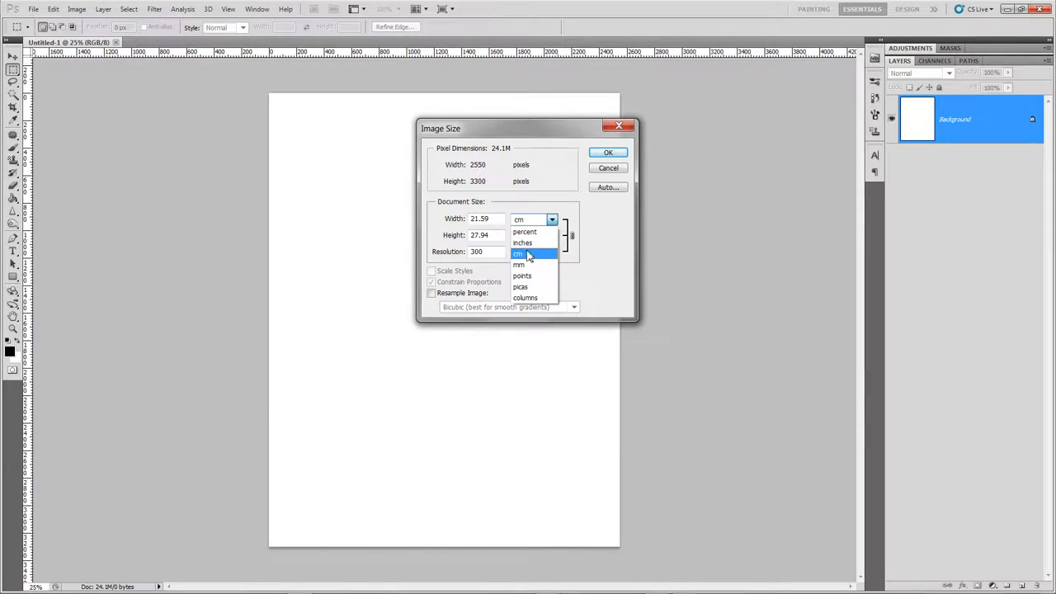
left_click(524, 231)
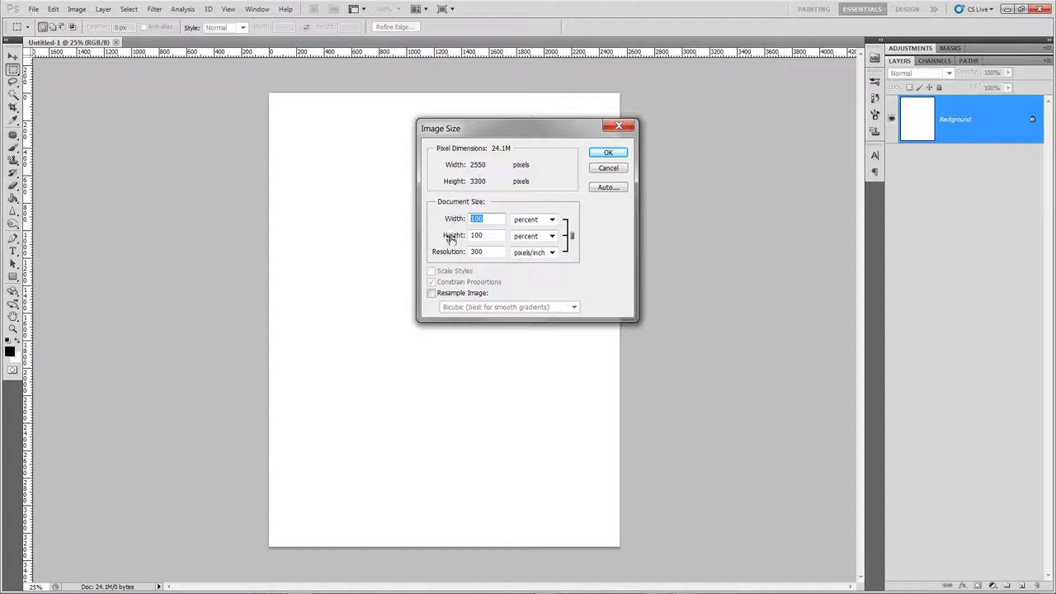
type("50")
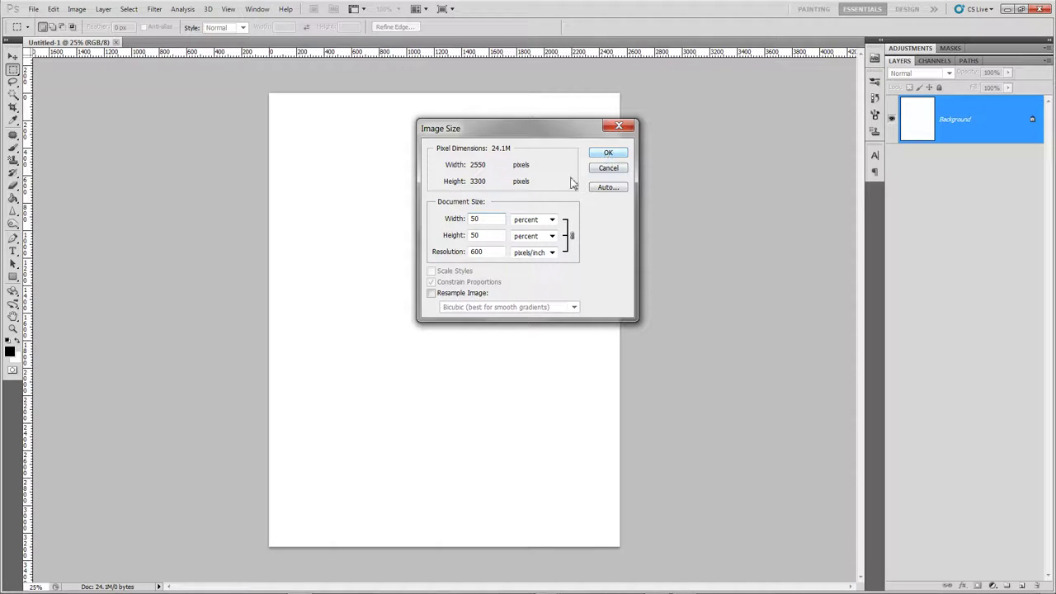
double_click(495, 251)
type("300")
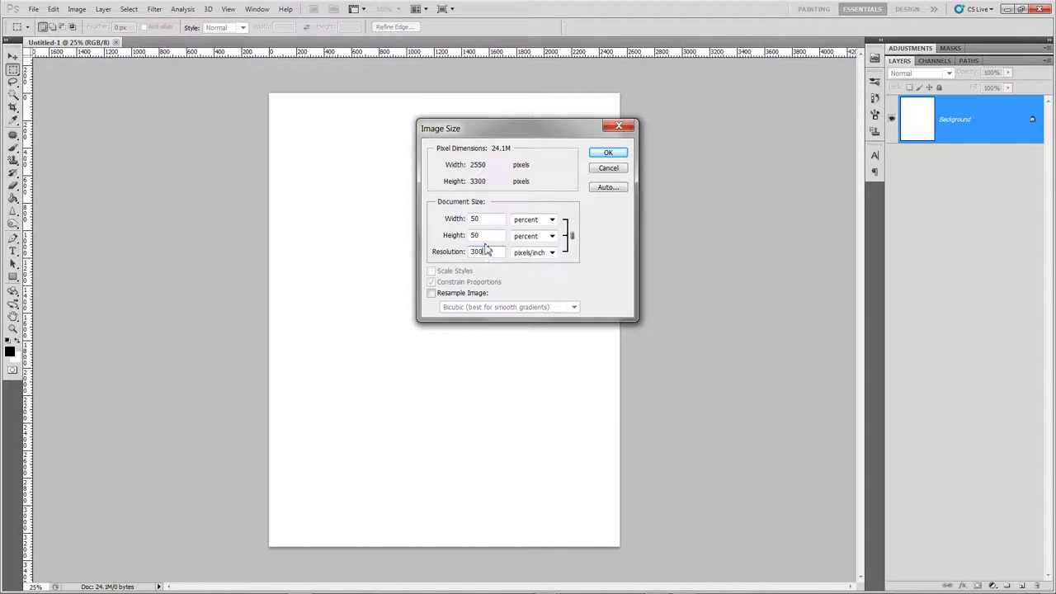
left_click(607, 154)
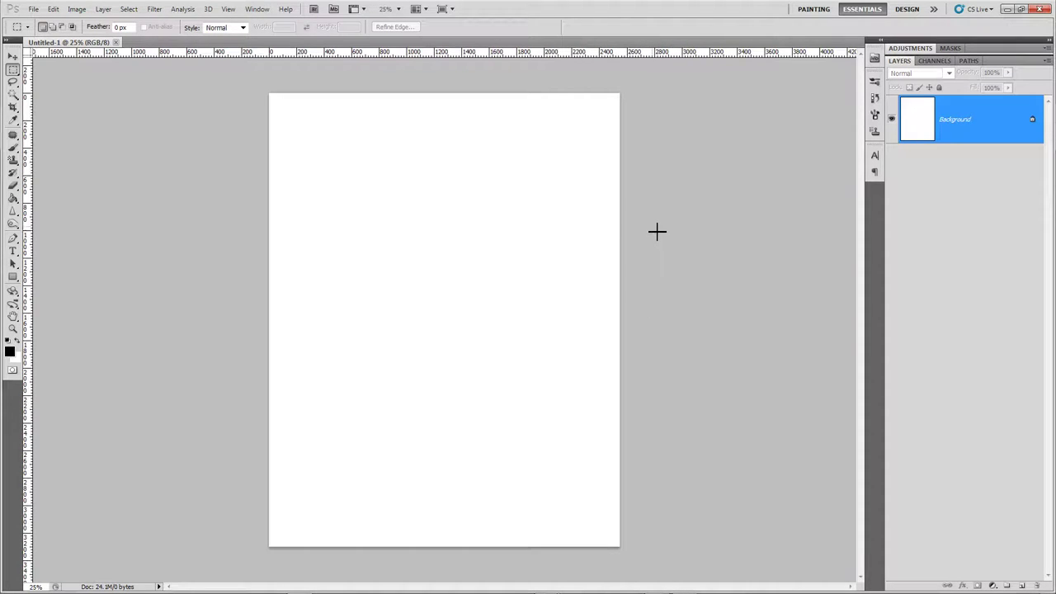
- In Image Size, set width 4.25 inches, enable resampling, and set 1000 pixels wide (1000 × 1294)
left_click(77, 9)
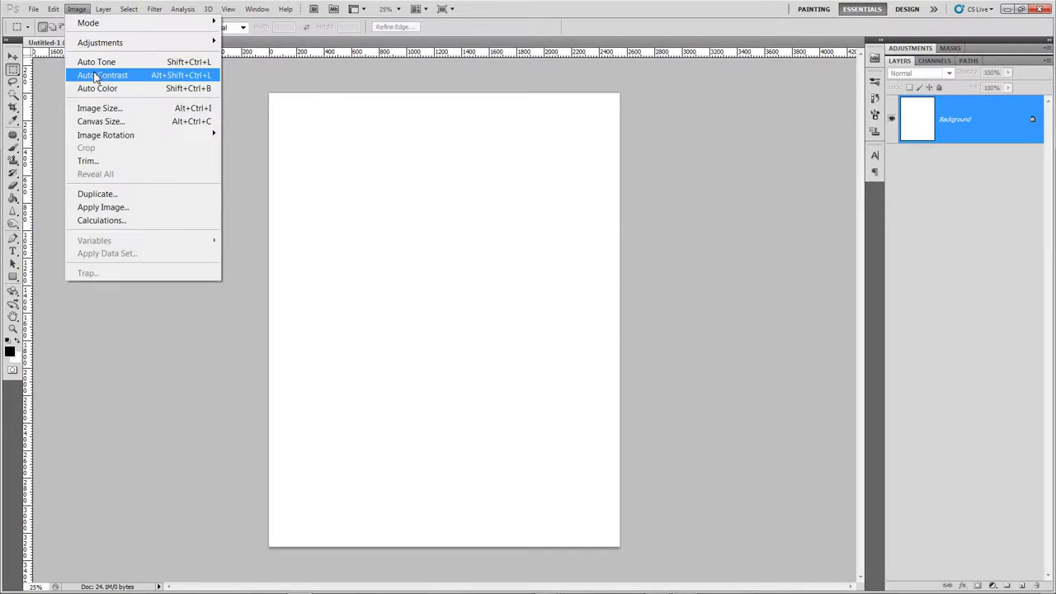
left_click(99, 108)
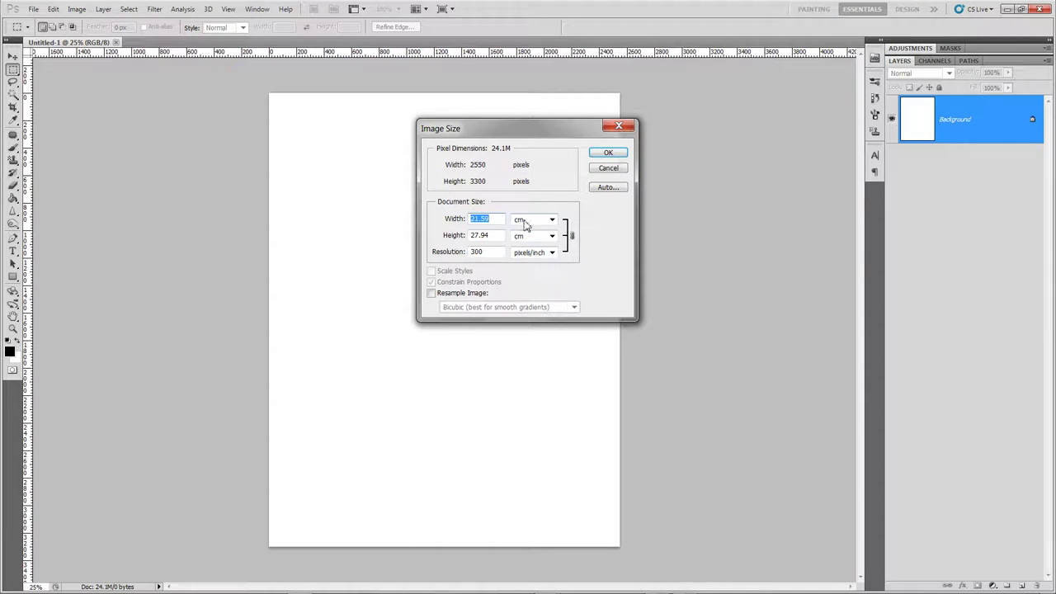
left_click(526, 221)
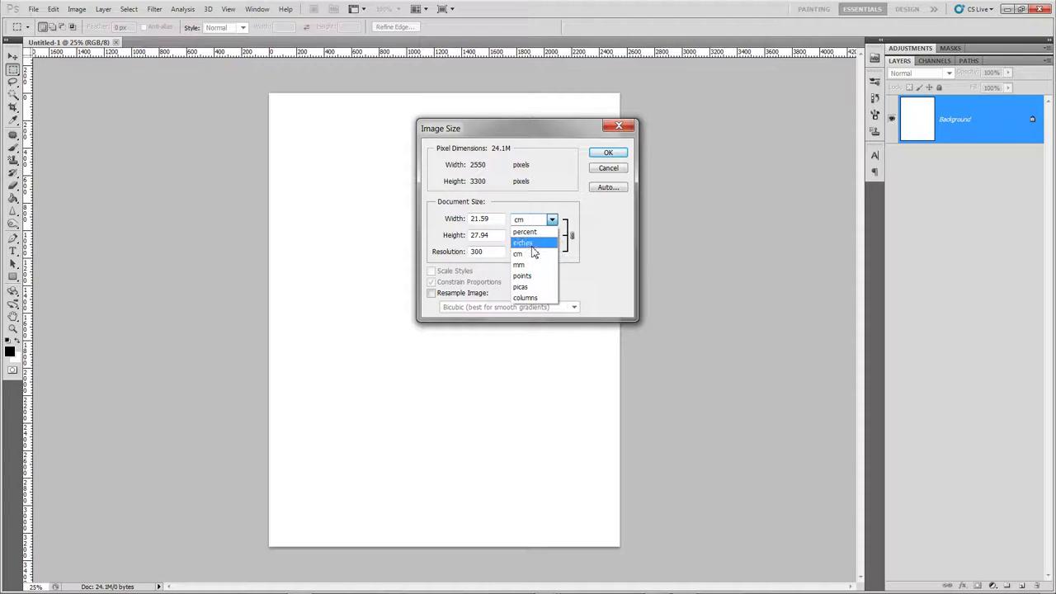
left_click(525, 243)
double_click(495, 220)
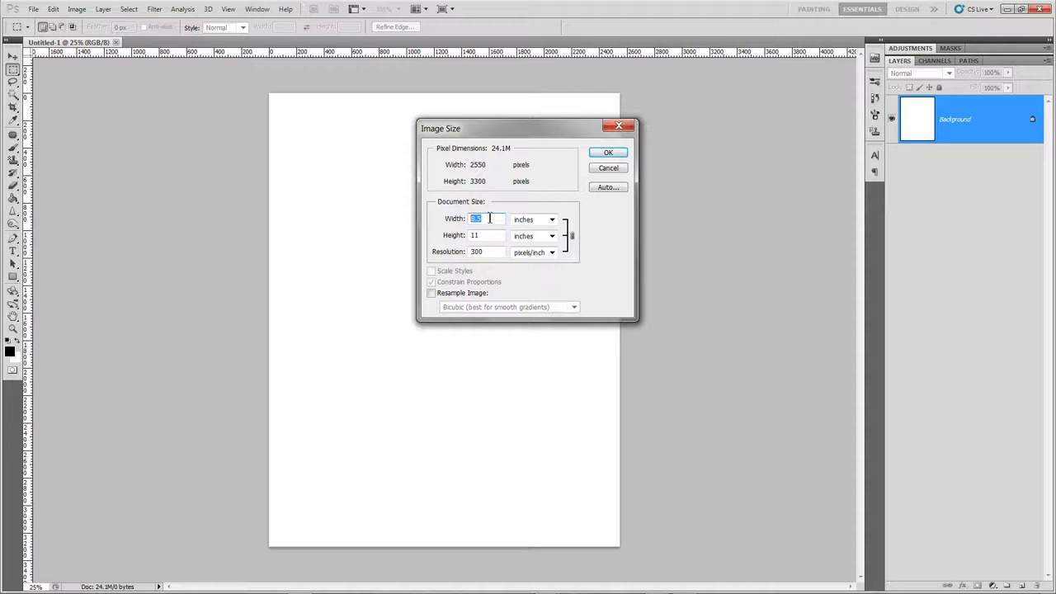
type("4.25")
left_click(549, 219)
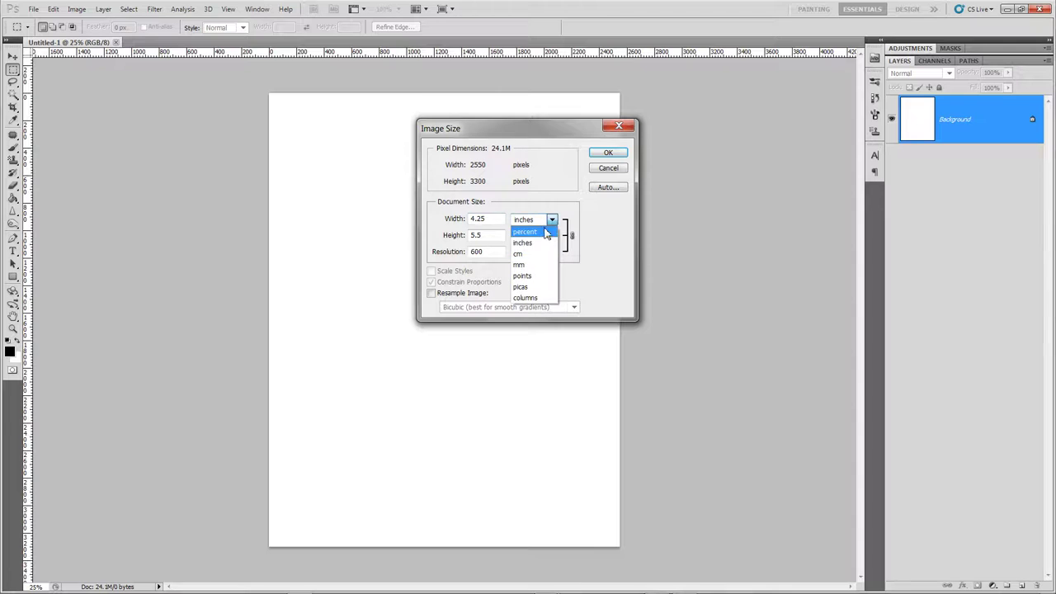
left_click(496, 236)
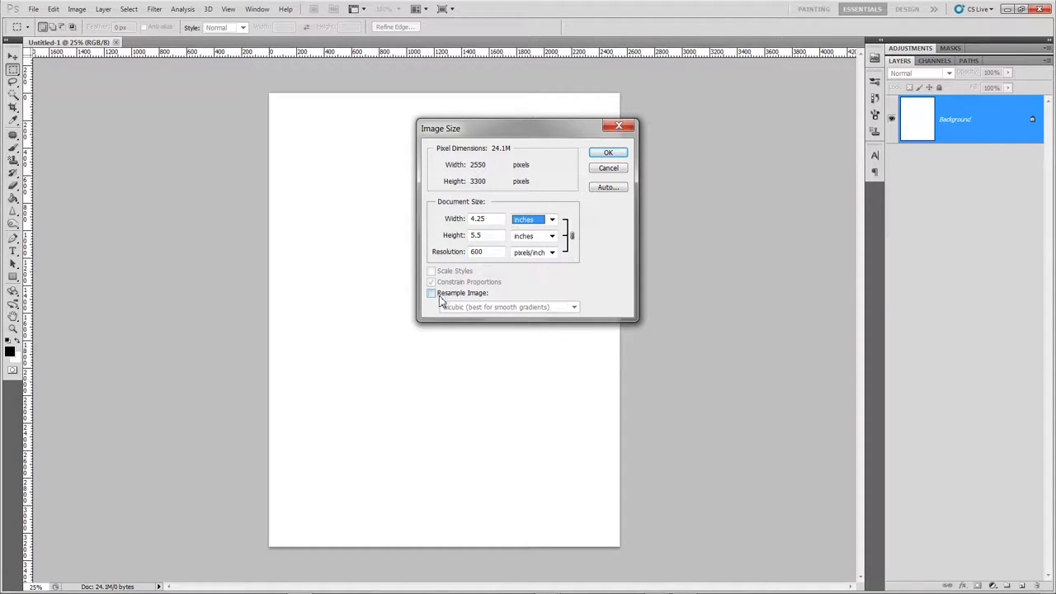
left_click(431, 292)
double_click(494, 166)
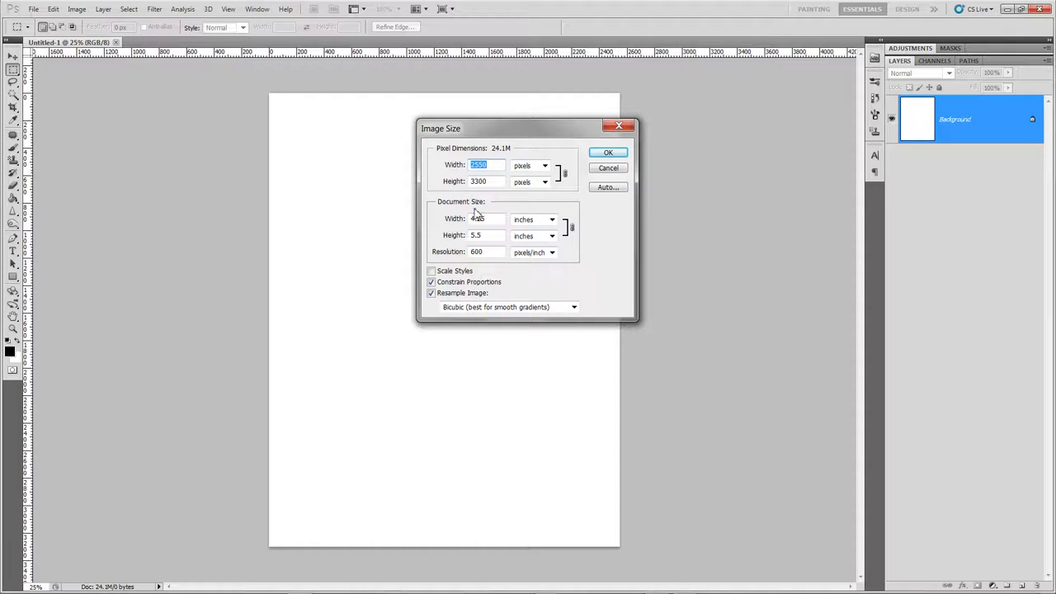
type("1000")
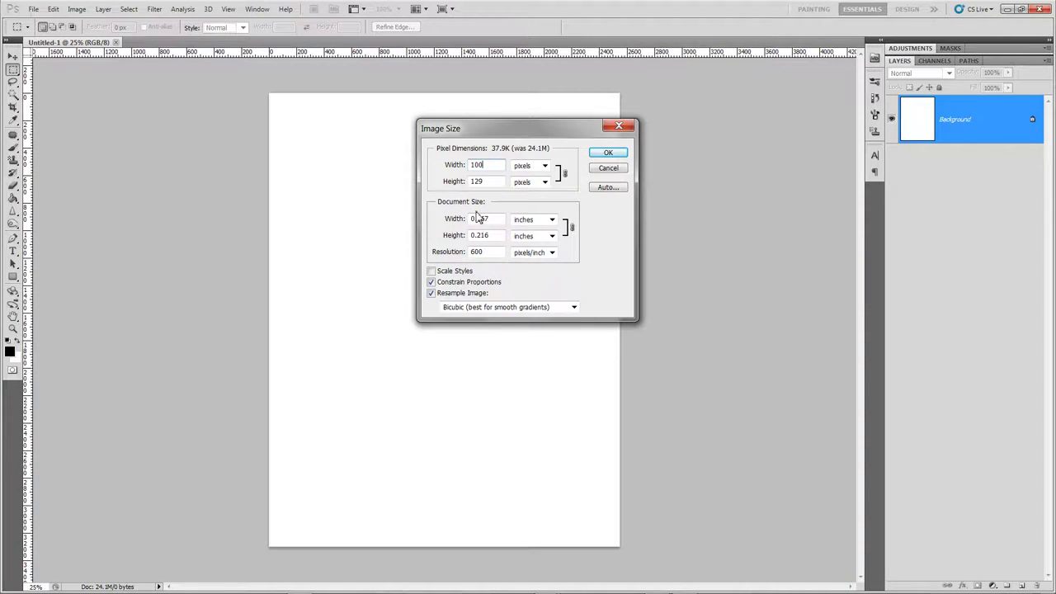
left_click(607, 153)
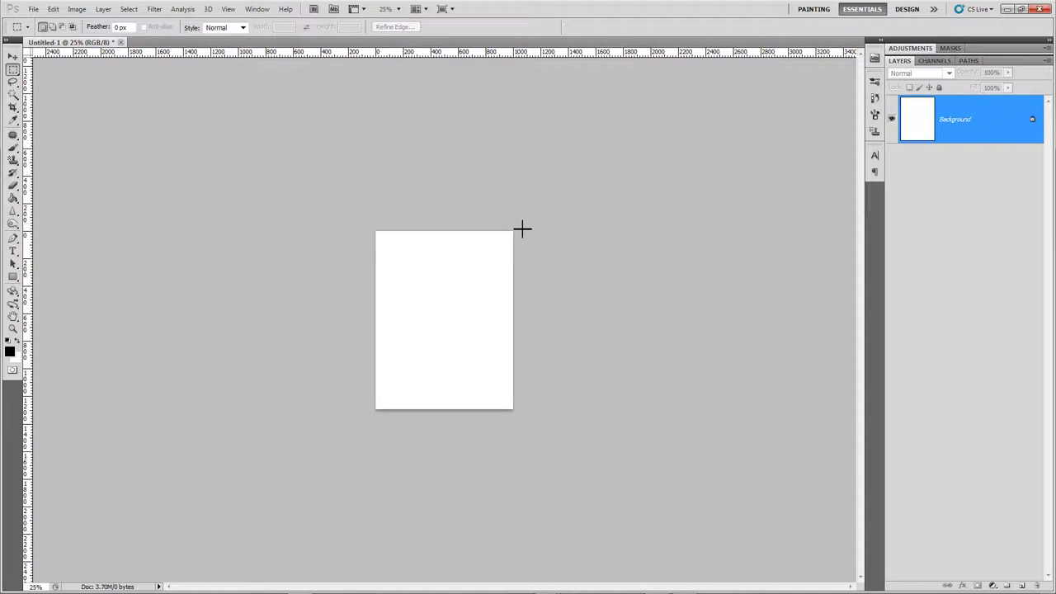
- Zoom in on the page, add a new empty layer, and pick the Brush tool
key("ctrl+plus")
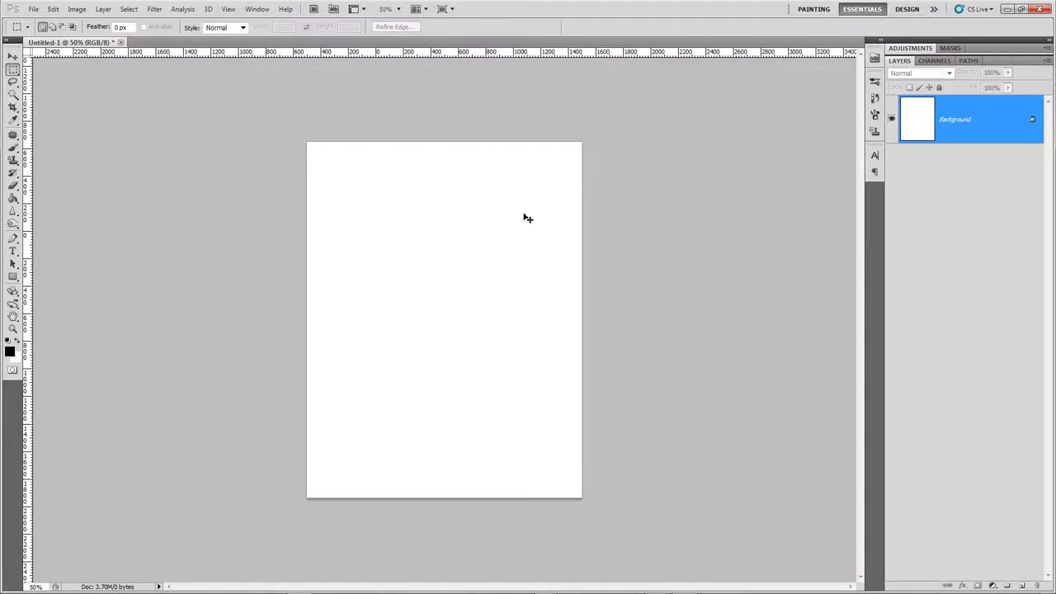
key("ctrl+plus")
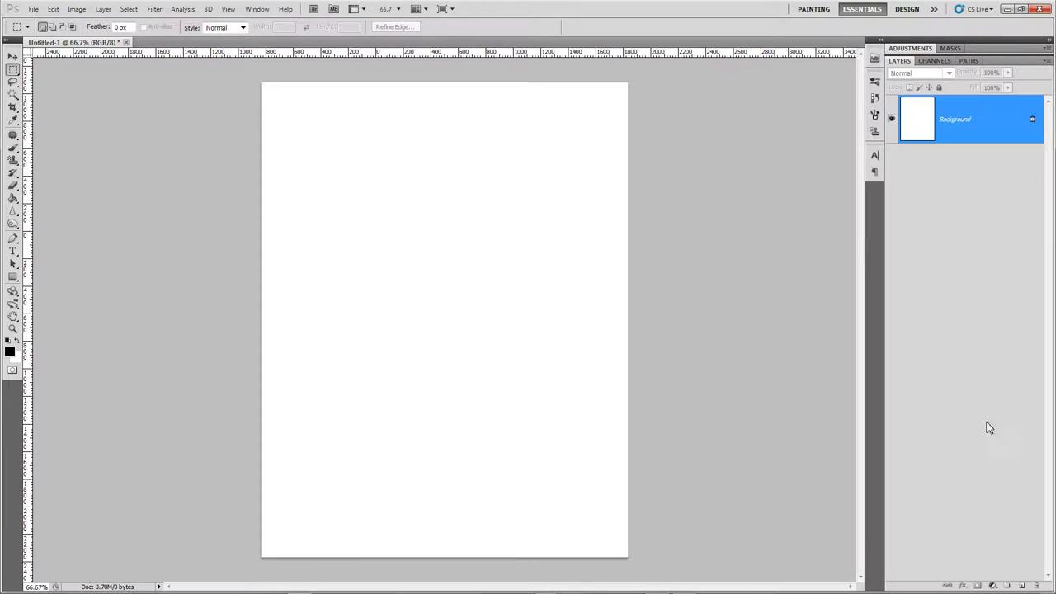
left_click(1020, 585)
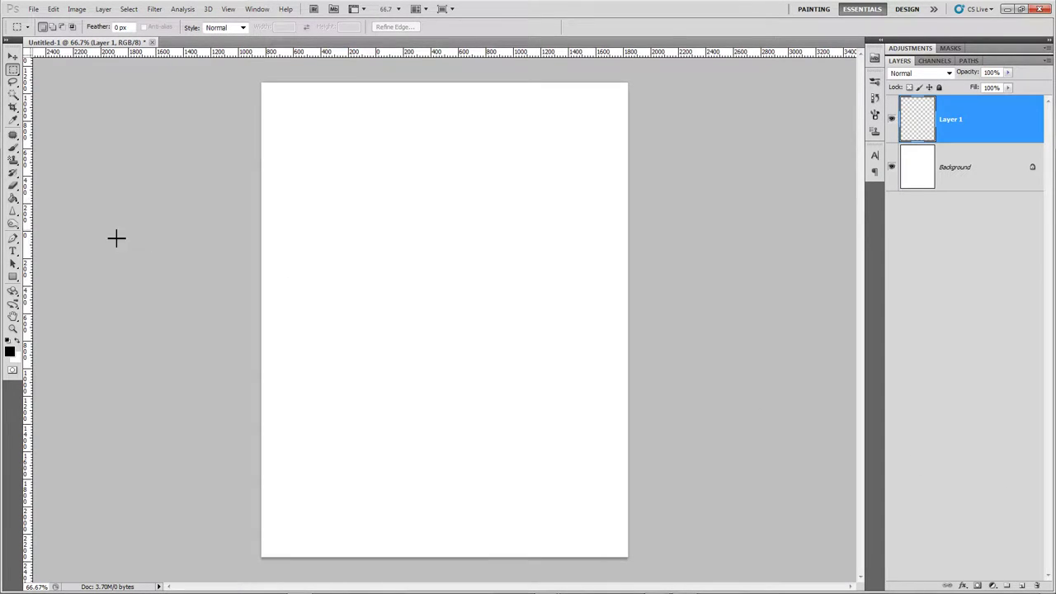
left_click(13, 148)
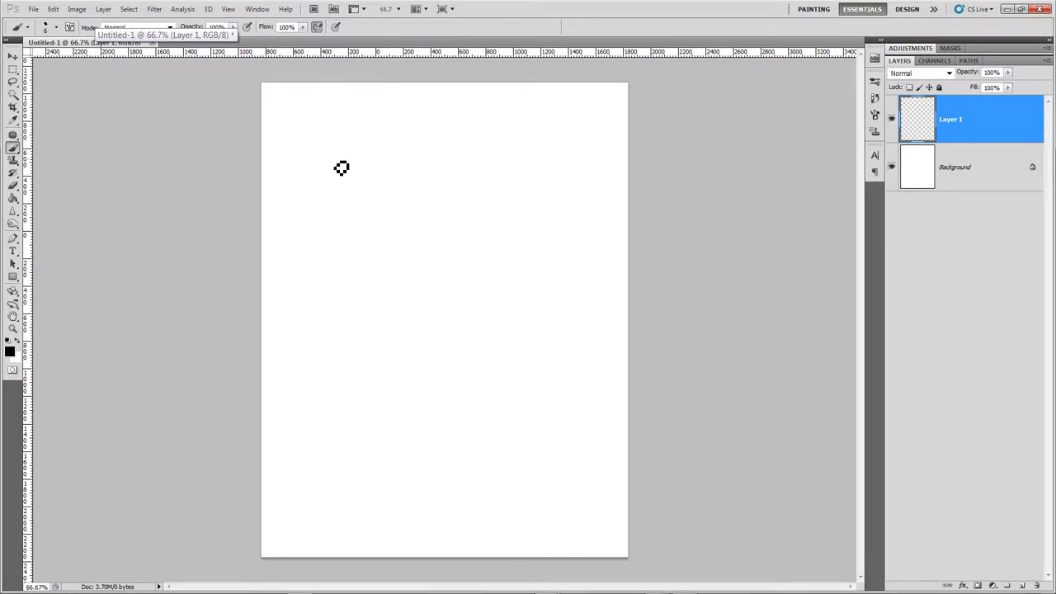
- Handwrite "This is a letter", a wavy line, "with gratitude" and a check mark
mouse_move(306, 153)
left_mouse_down()
mouse_move(344, 125)
mouse_move(327, 193)
left_mouse_up()
mouse_move(335, 139)
left_mouse_down()
mouse_move(352, 177)
mouse_move(370, 179)
left_mouse_up()
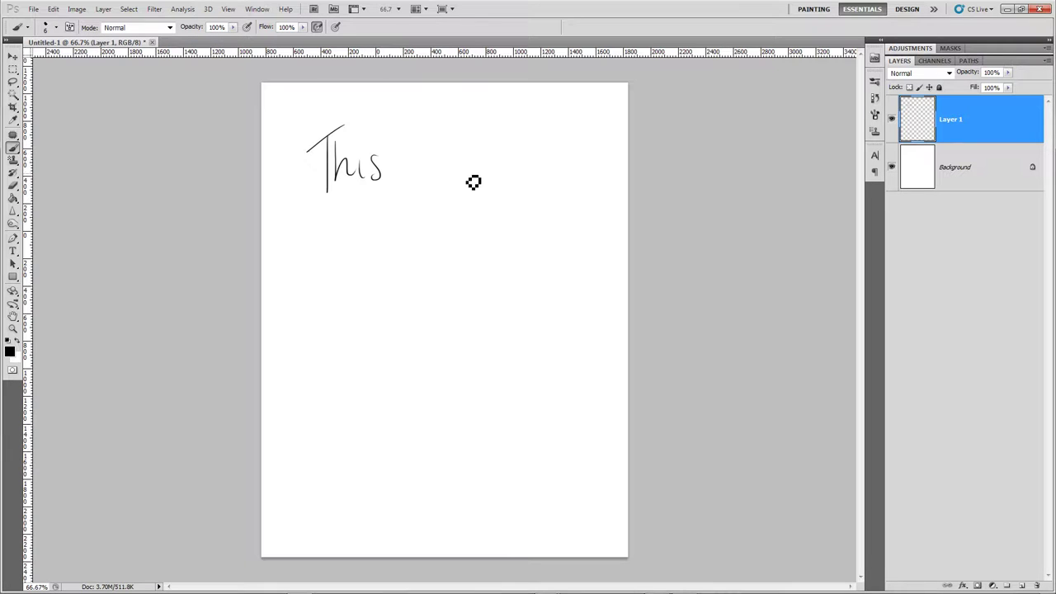
mouse_move(443, 149)
left_mouse_down()
mouse_move(442, 171)
mouse_move(451, 172)
left_mouse_up()
left_click_drag(518, 153, 535, 162)
mouse_move(348, 313)
left_mouse_down()
mouse_move(360, 285)
mouse_move(375, 300)
mouse_move(402, 250)
mouse_move(424, 303)
mouse_move(420, 256)
mouse_move(437, 281)
mouse_move(394, 276)
mouse_move(444, 263)
mouse_move(466, 303)
mouse_move(494, 281)
mouse_move(477, 272)
mouse_move(485, 297)
left_mouse_up()
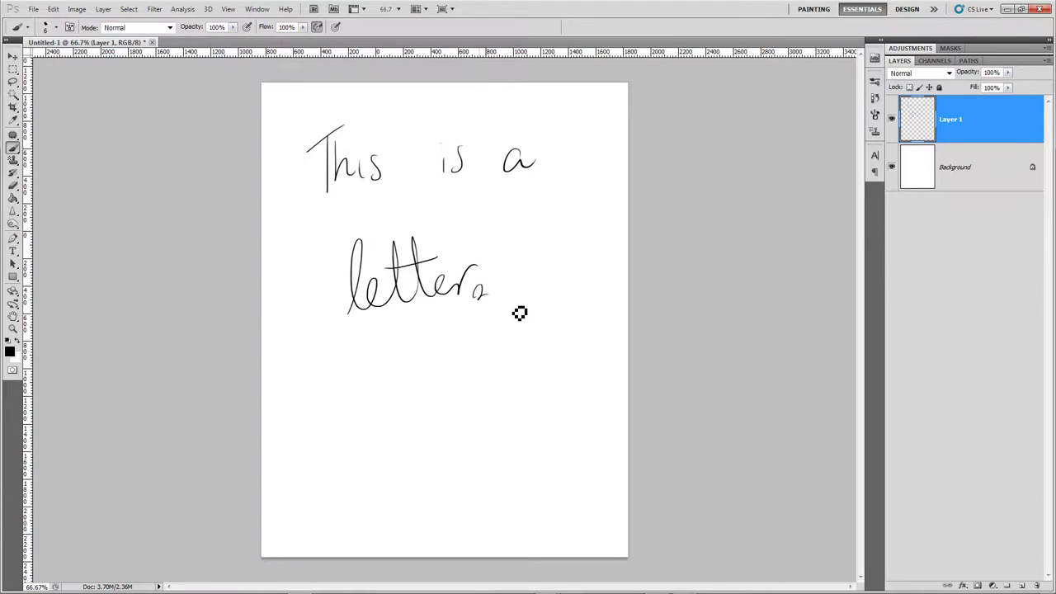
mouse_move(323, 404)
left_mouse_down()
mouse_move(428, 406)
mouse_move(536, 377)
left_mouse_up()
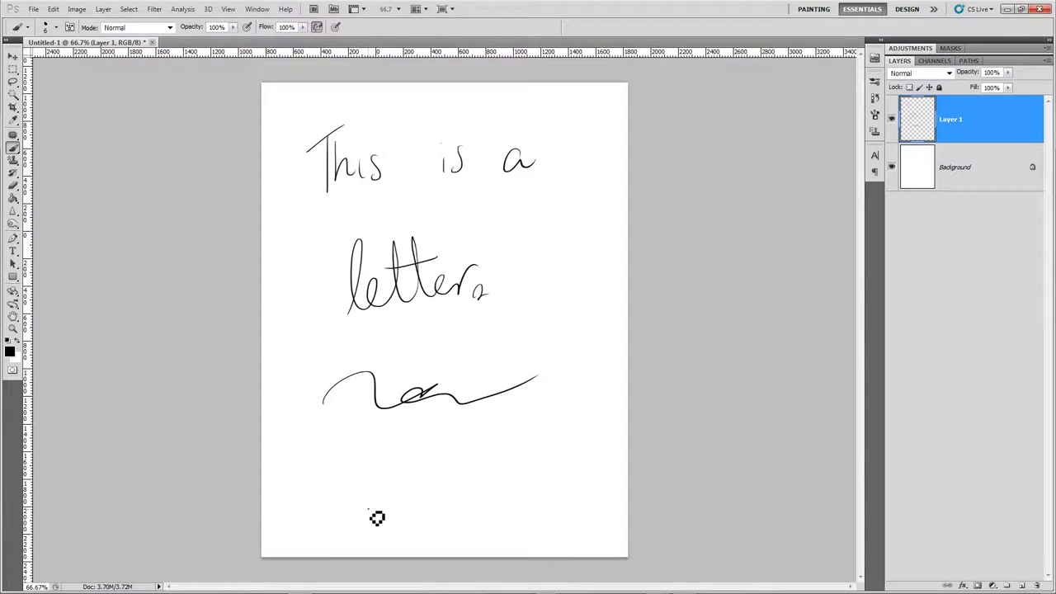
mouse_move(369, 505)
left_mouse_down()
mouse_move(409, 495)
mouse_move(435, 495)
left_mouse_up()
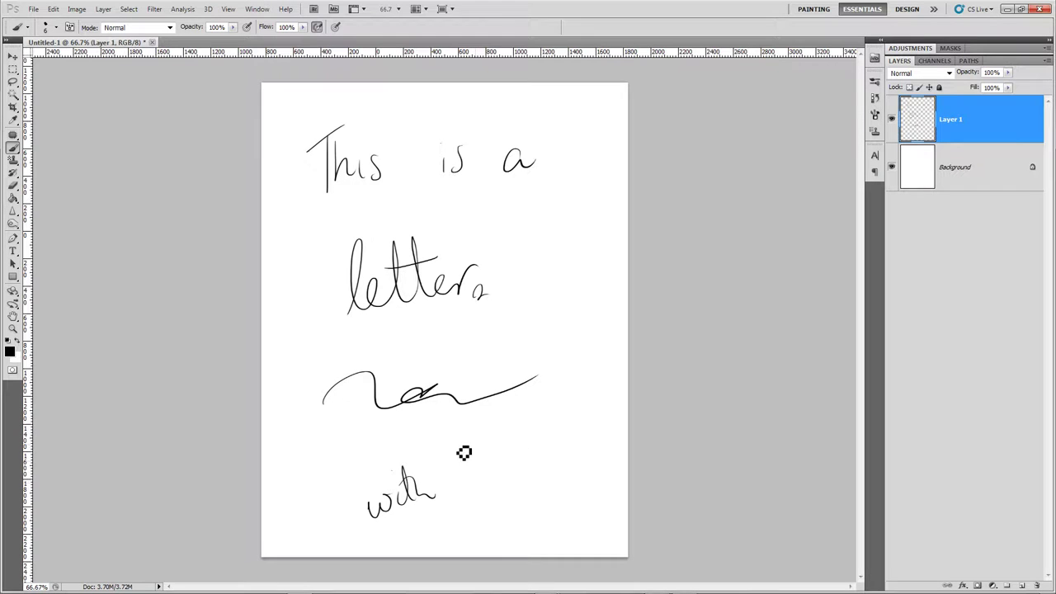
mouse_move(484, 472)
left_mouse_down()
mouse_move(504, 485)
mouse_move(519, 455)
mouse_move(537, 450)
mouse_move(537, 462)
mouse_move(566, 438)
mouse_move(580, 443)
mouse_move(585, 428)
left_mouse_up()
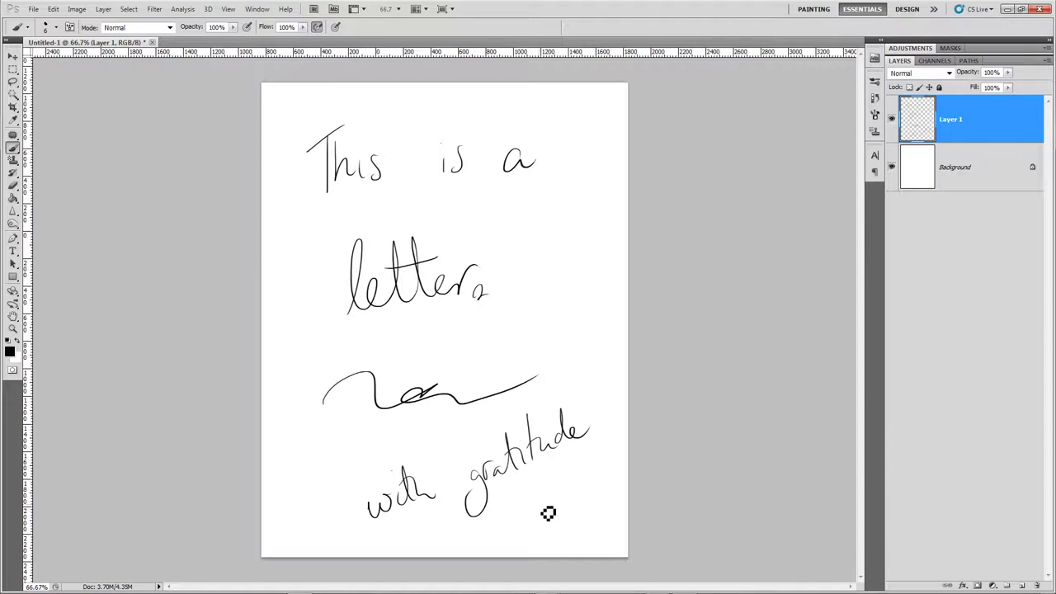
left_click_drag(537, 510, 581, 464)
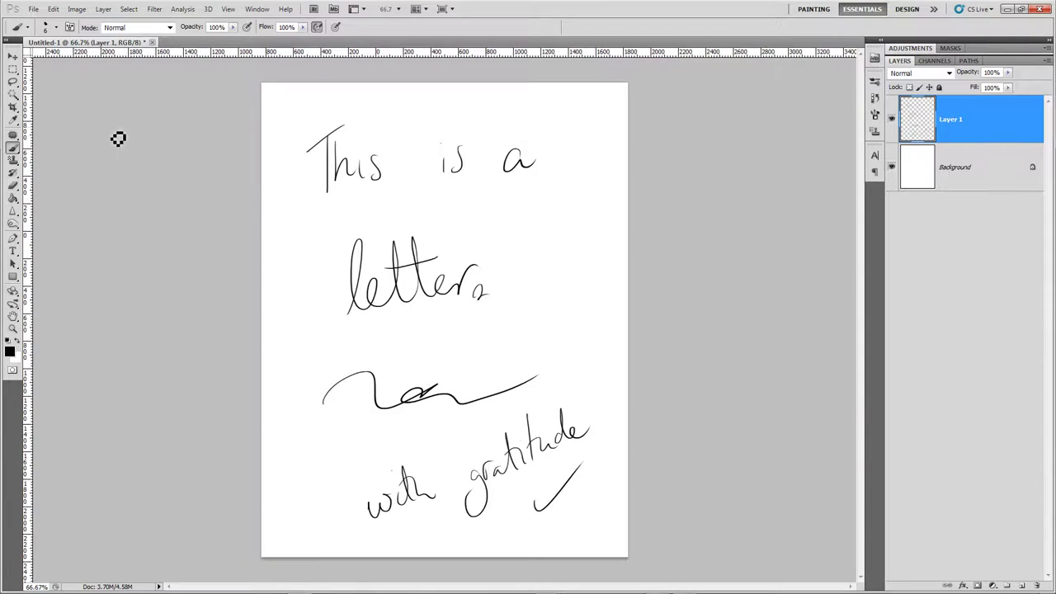
- Add small flourishes at all four corners of the page
left_click_drag(280, 92, 282, 124)
left_click_drag(603, 93, 614, 101)
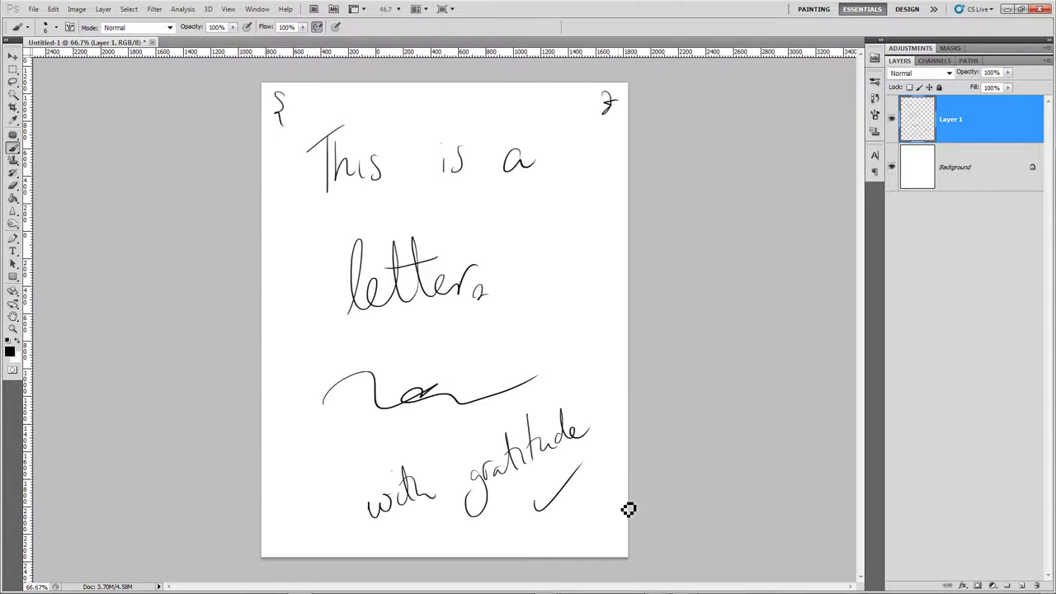
left_click_drag(601, 528, 615, 542)
left_click_drag(276, 549, 294, 550)
left_click(13, 57)
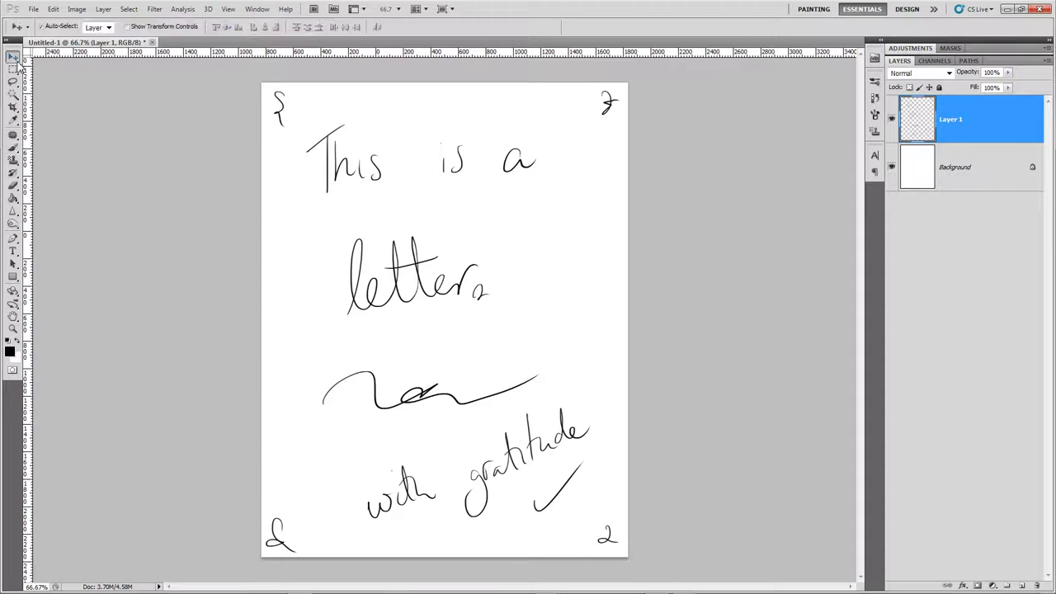
- Convert the Background into Layer 0 and add a Pattern Overlay effect to it
left_click(987, 175)
double_click(1014, 171)
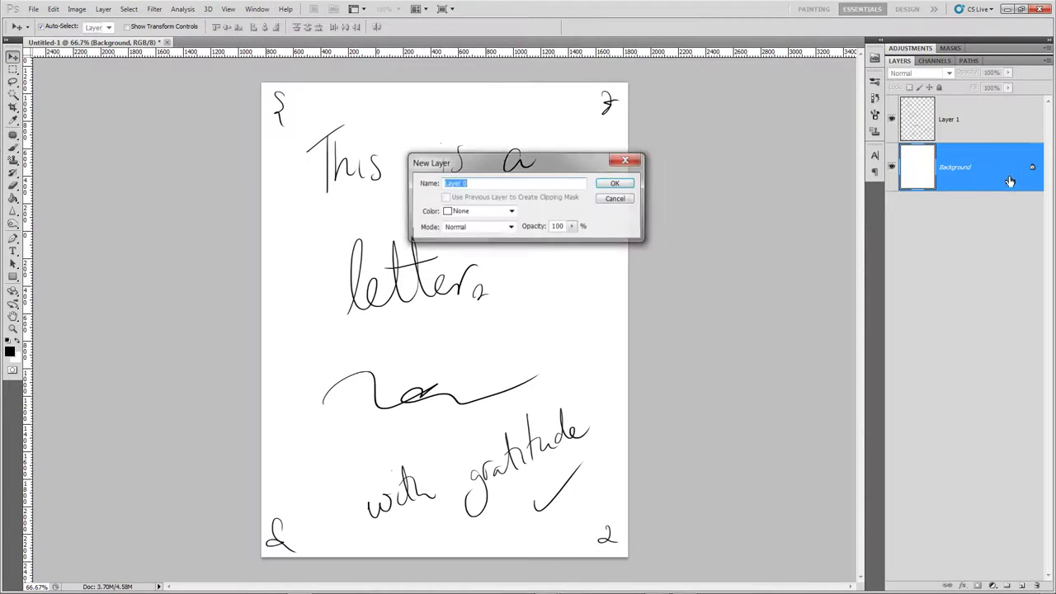
left_click(620, 184)
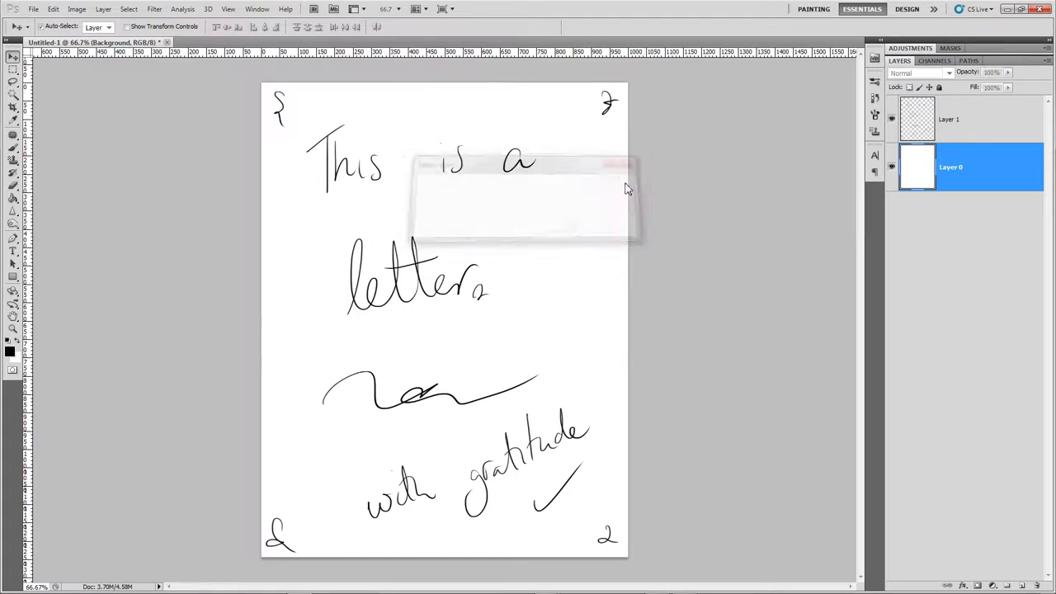
left_click(960, 582)
left_click(981, 562)
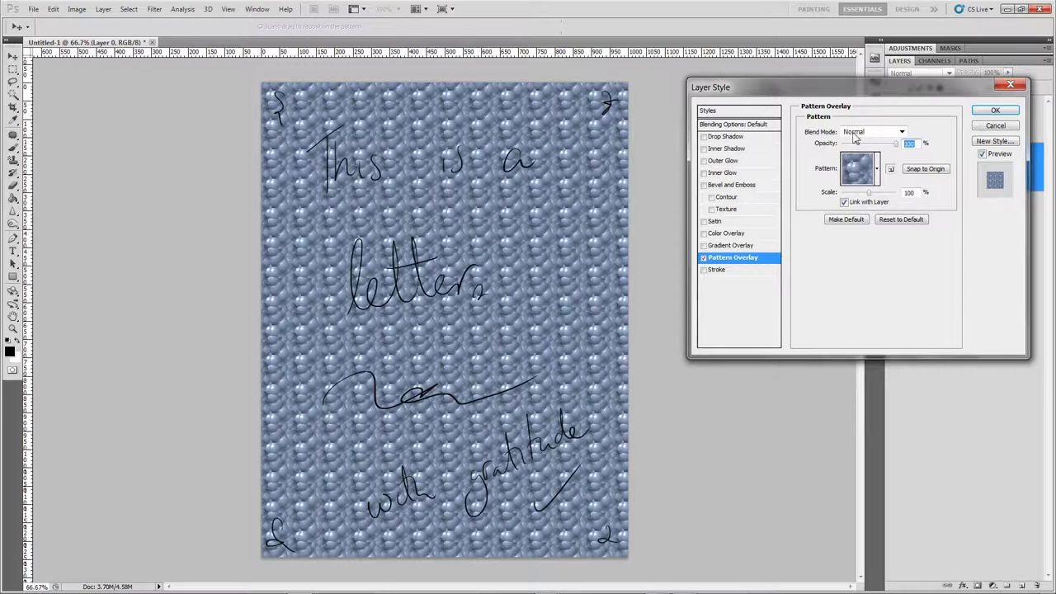
- Try several overlay patterns, settle on plain white at 56% opacity, and apply
left_click(877, 169)
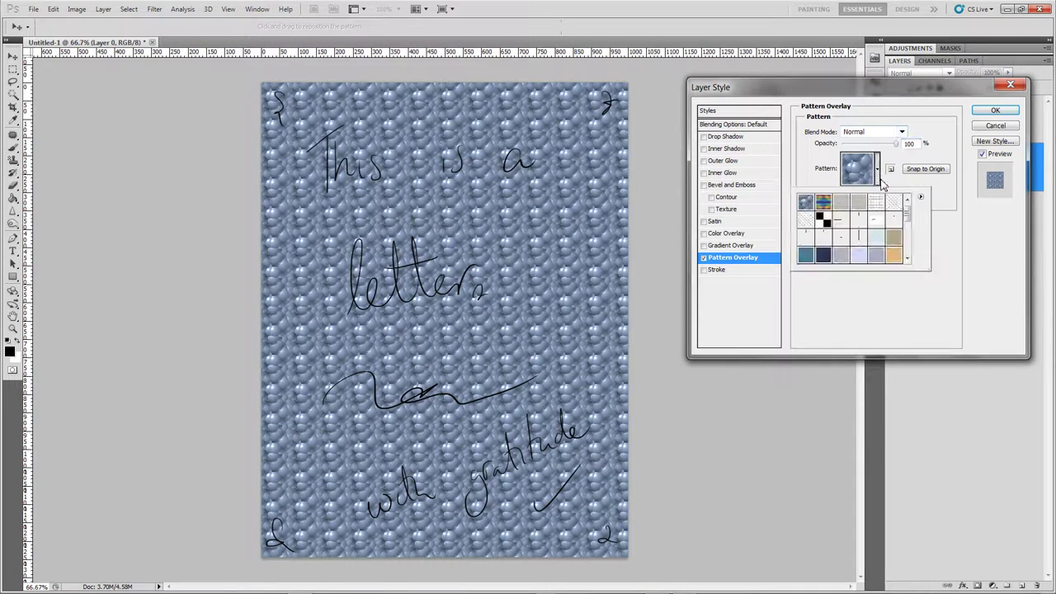
left_click(843, 205)
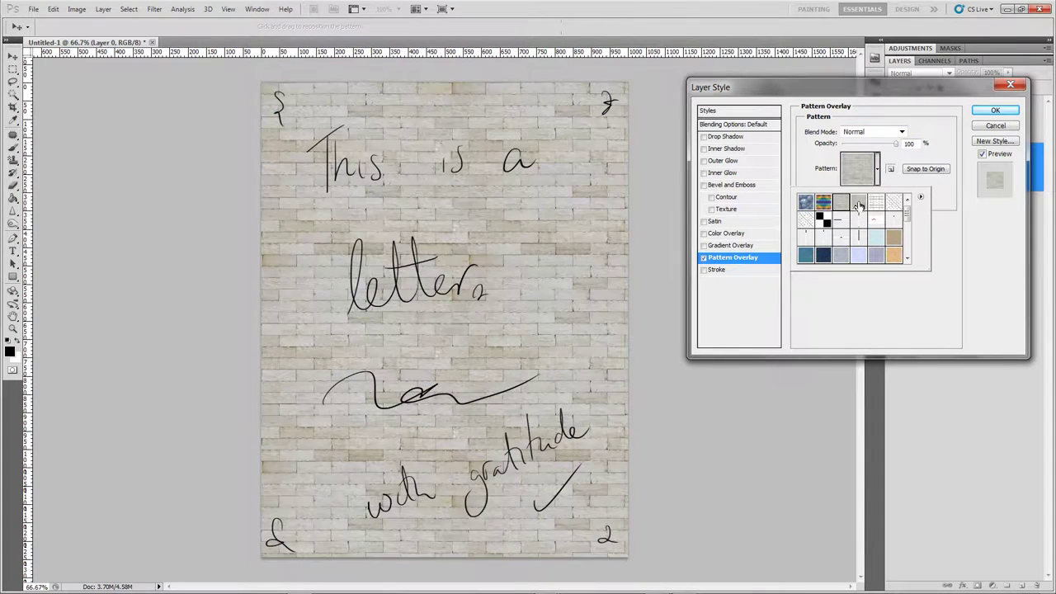
left_click(867, 207)
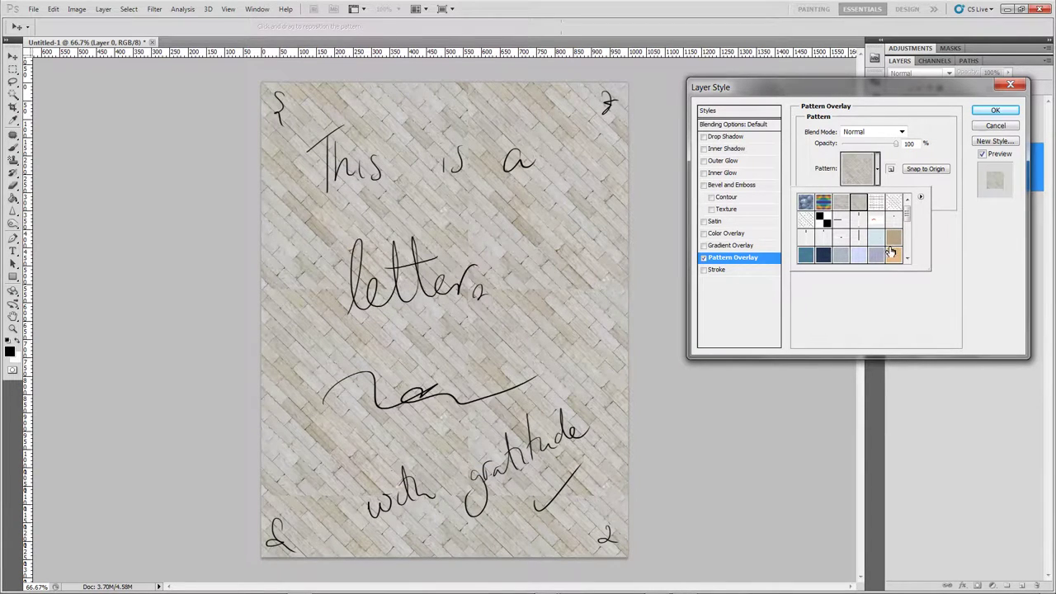
left_click(895, 204)
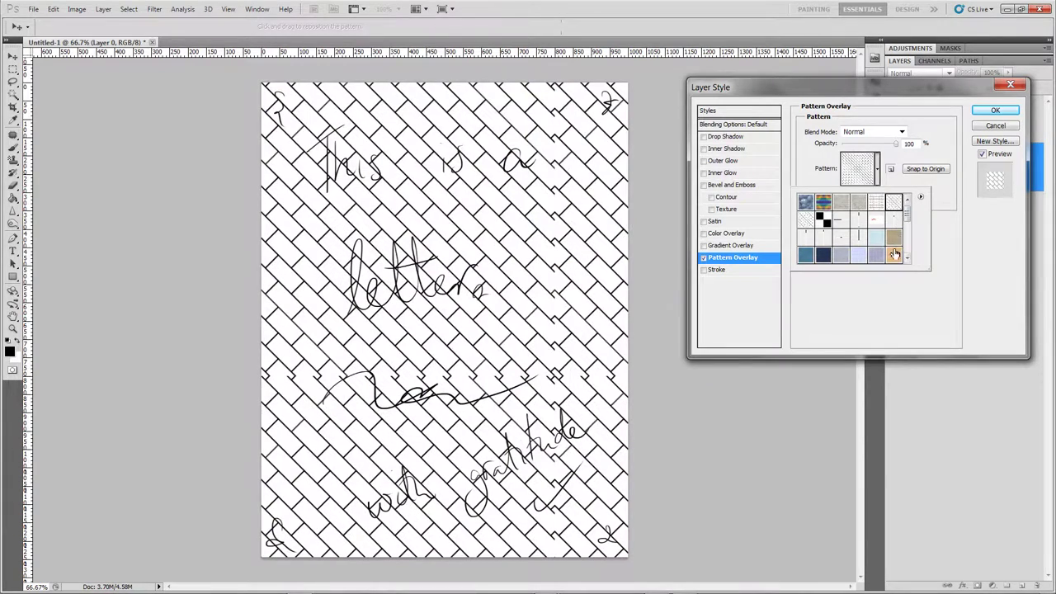
left_click(895, 254)
scroll(904, 221, "down", 6)
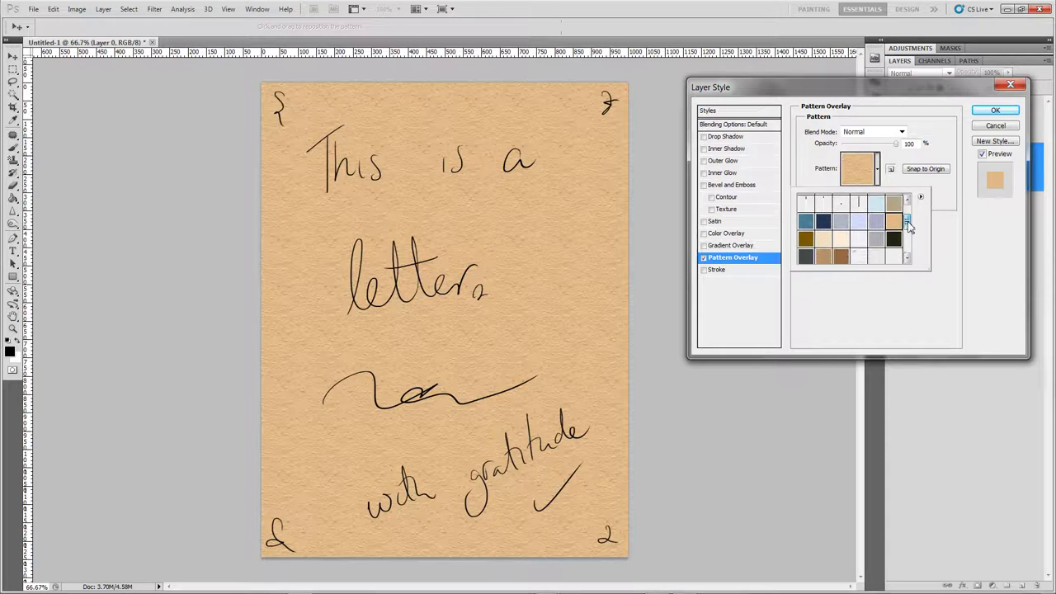
left_click(859, 221)
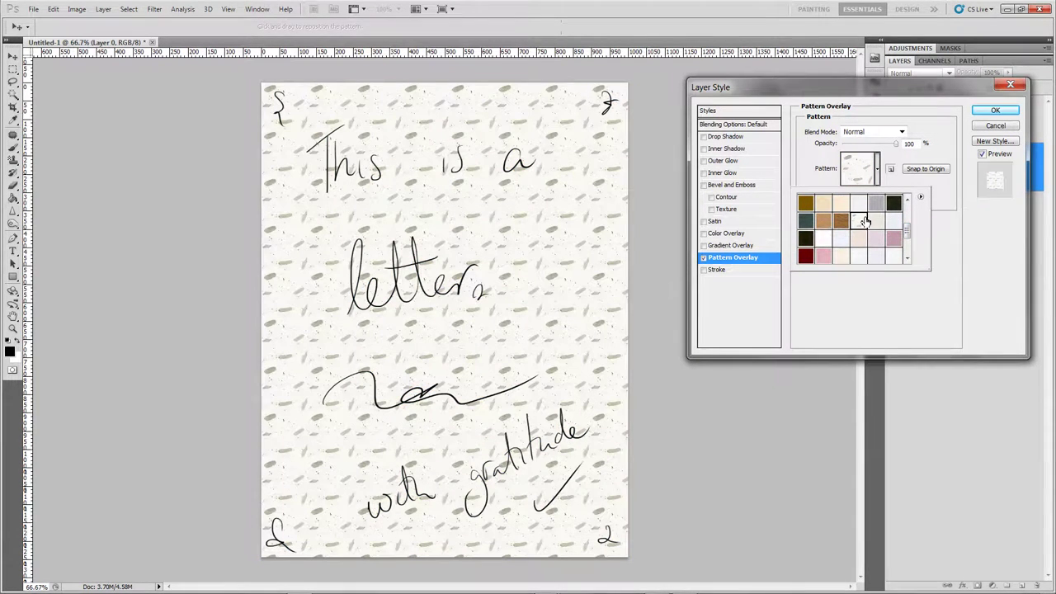
left_click(897, 223)
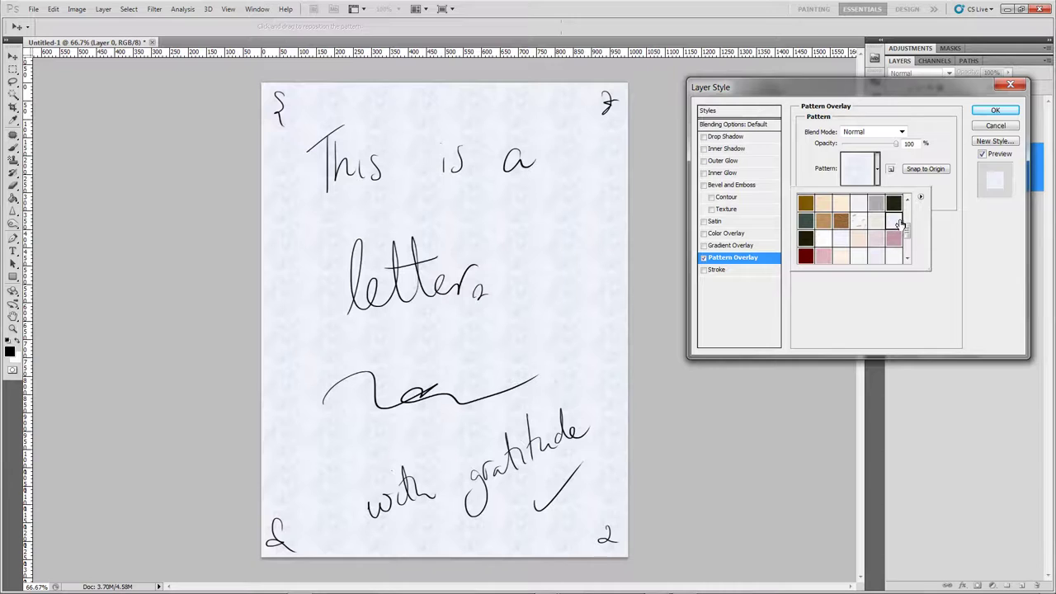
left_click(826, 242)
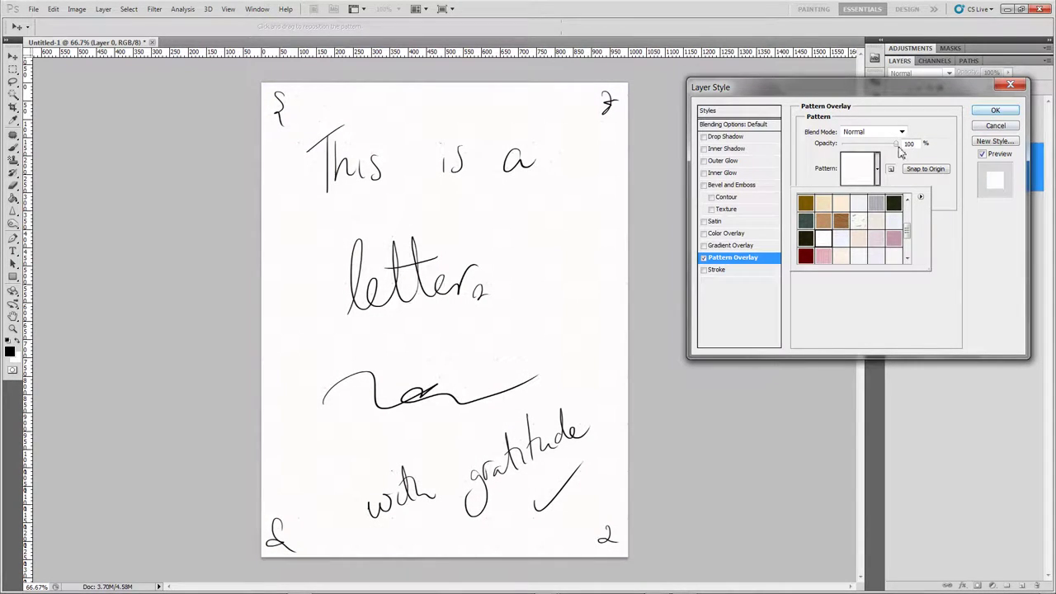
left_click_drag(898, 145, 872, 145)
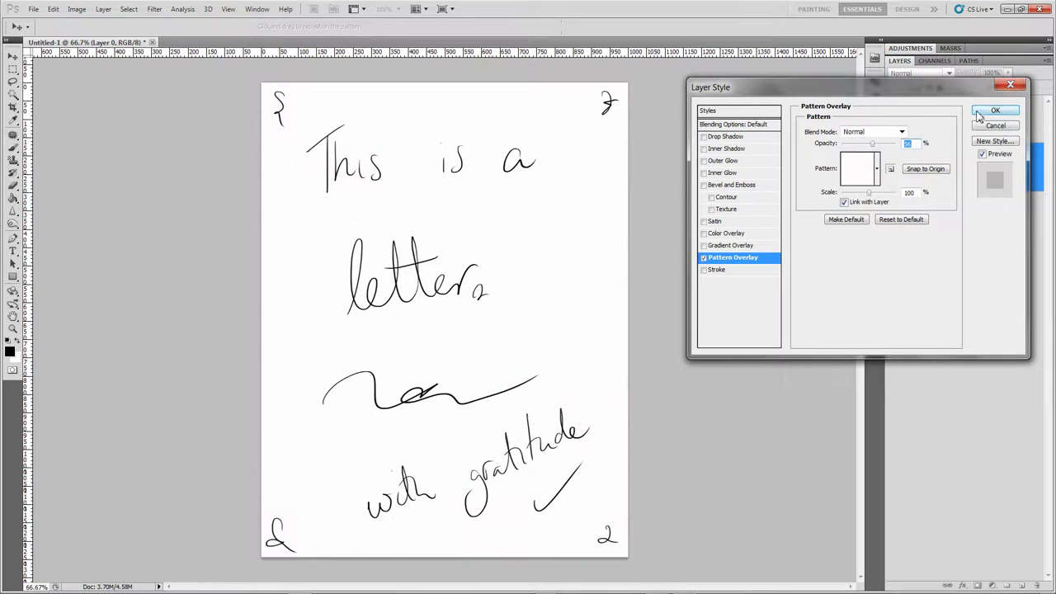
left_click(980, 112)
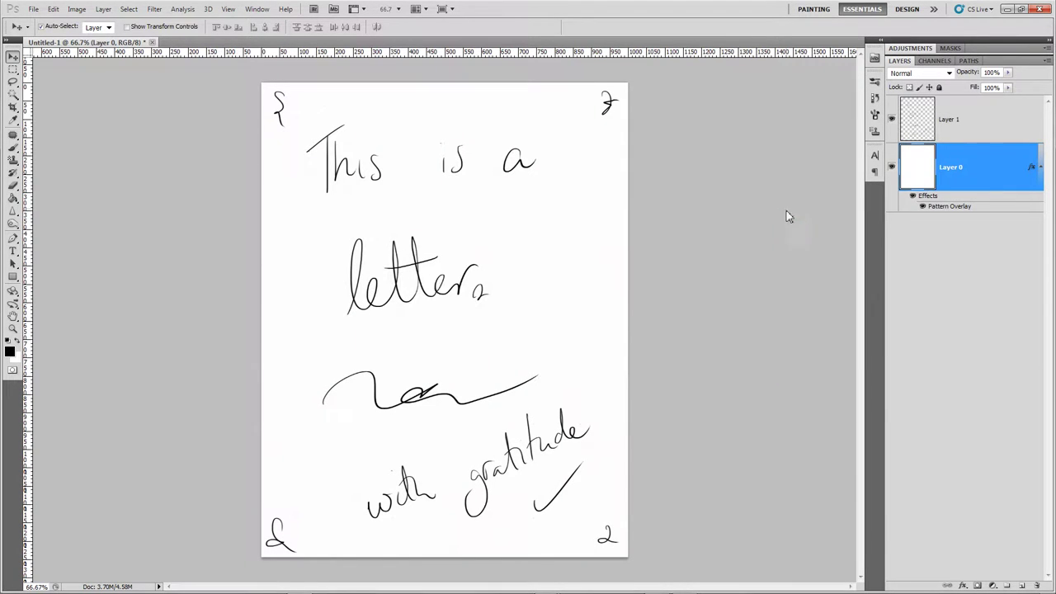
- Save a copy, browsing through 3D Modelling and Animation > Summer 2018 > Class 1 > week 2 to sourceimages
key("ctrl+shift+s")
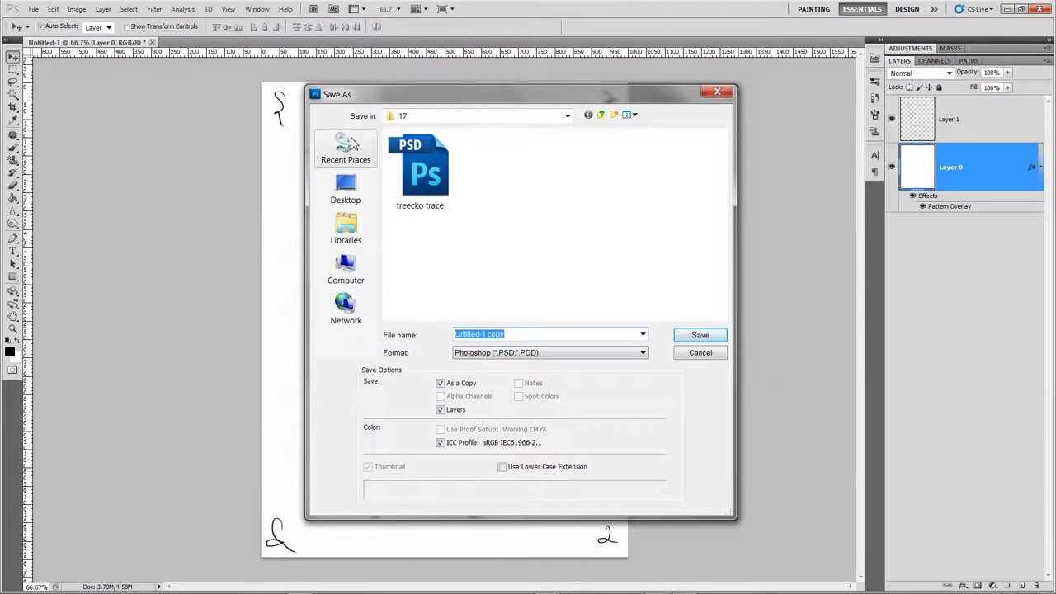
left_click(350, 144)
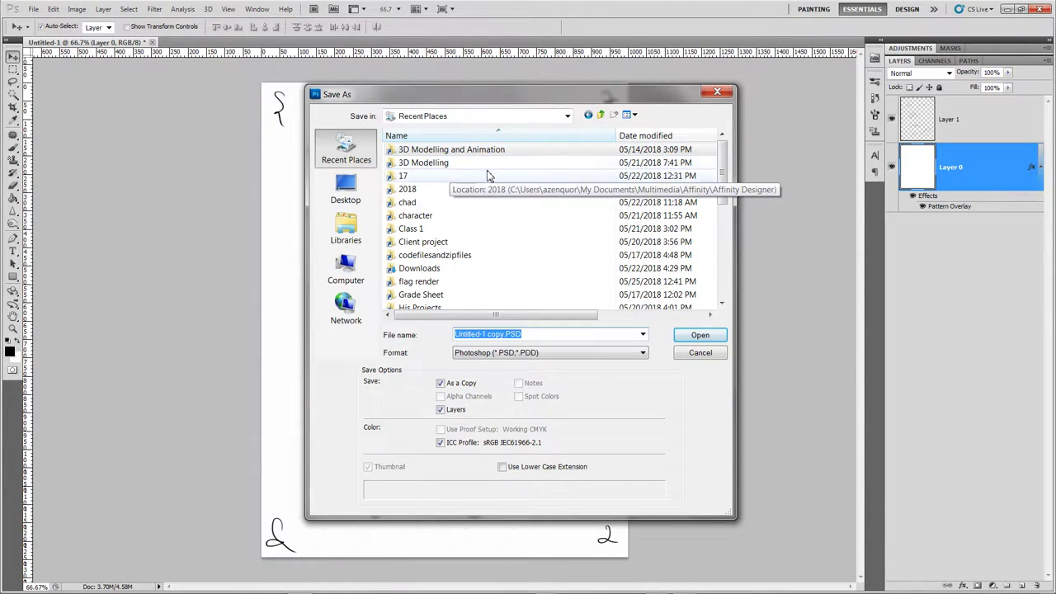
double_click(491, 149)
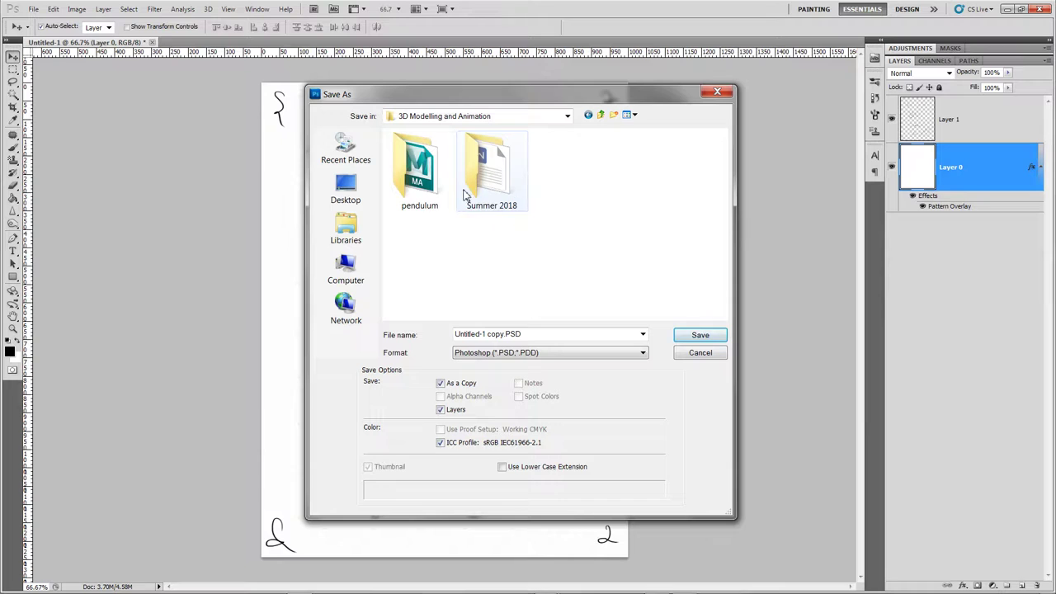
double_click(464, 194)
double_click(429, 186)
double_click(431, 197)
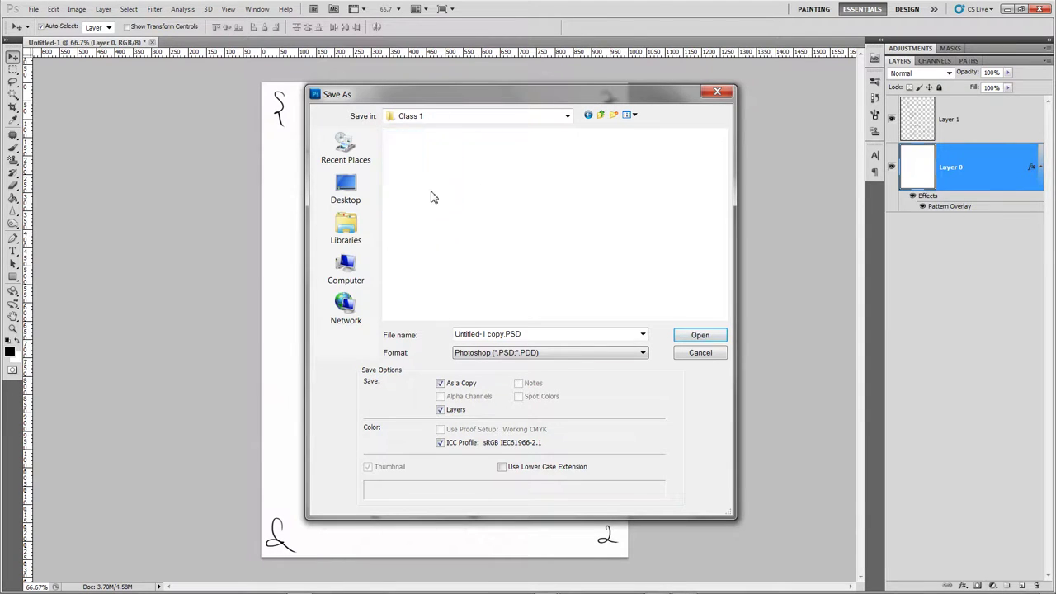
double_click(461, 194)
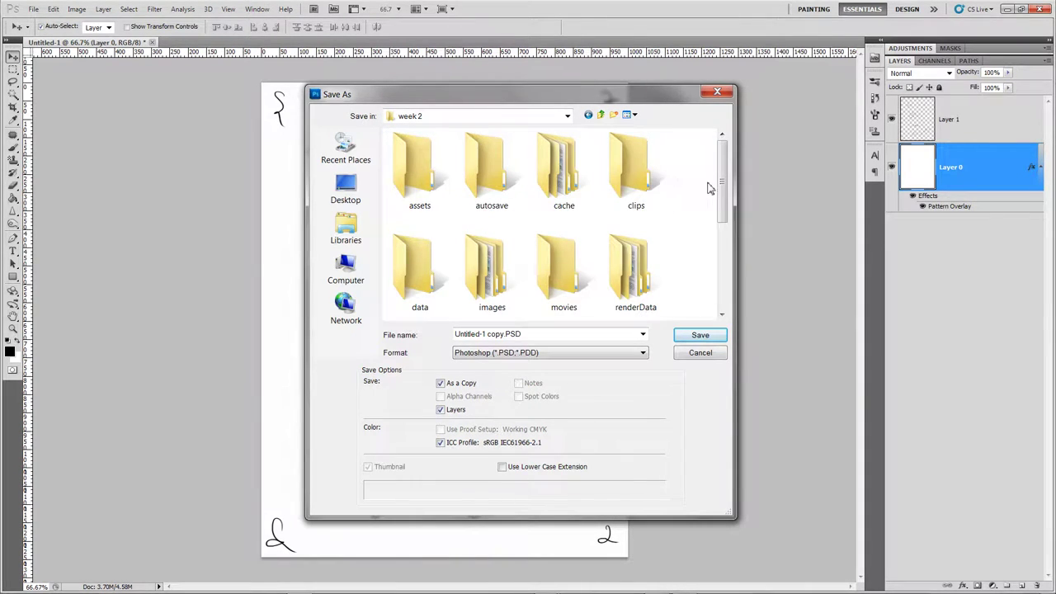
scroll(707, 188, "down", 2)
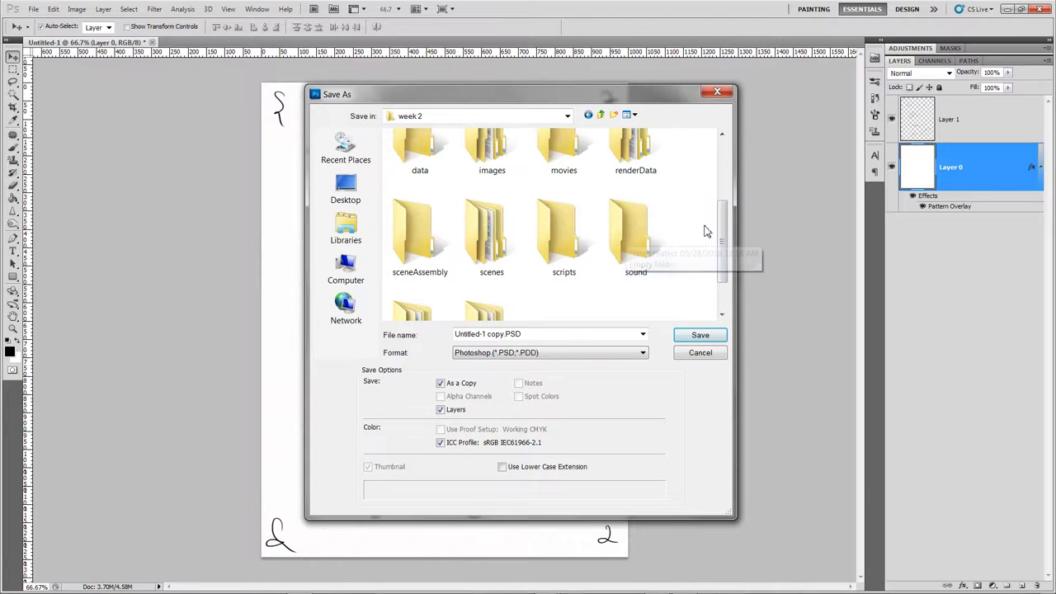
scroll(723, 231, "down", 2)
double_click(424, 301)
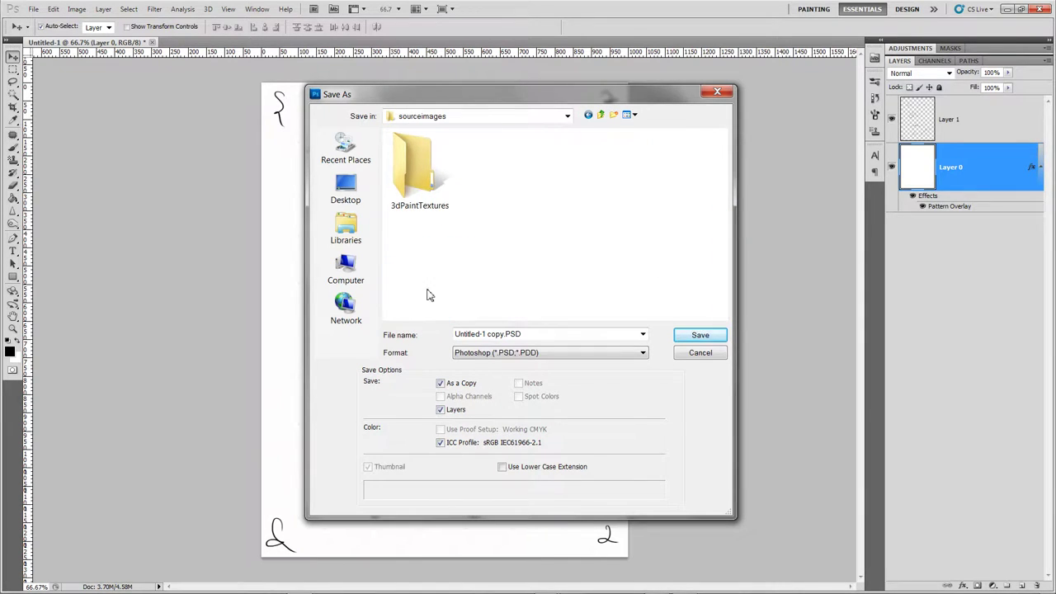
- Choose PNG format, name the file paper, and accept the PNG options
left_click(547, 353)
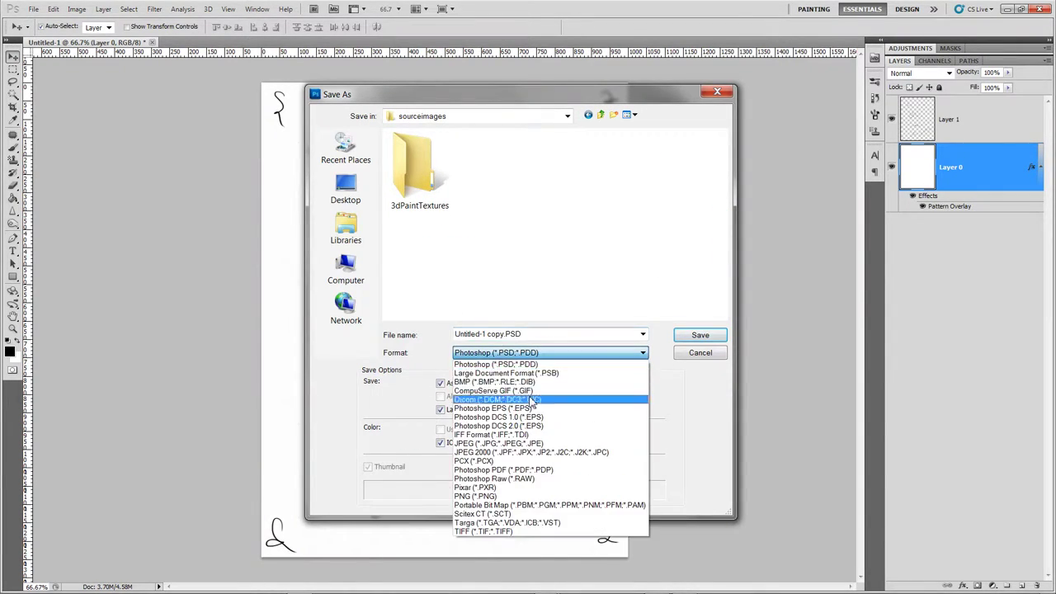
left_click(495, 495)
left_click(542, 337)
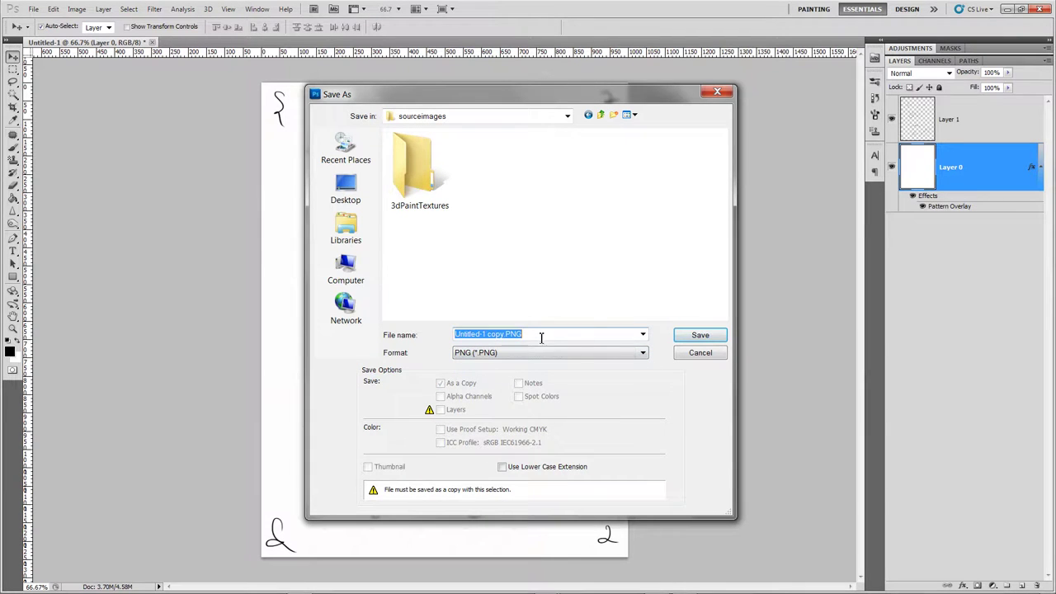
type("P")
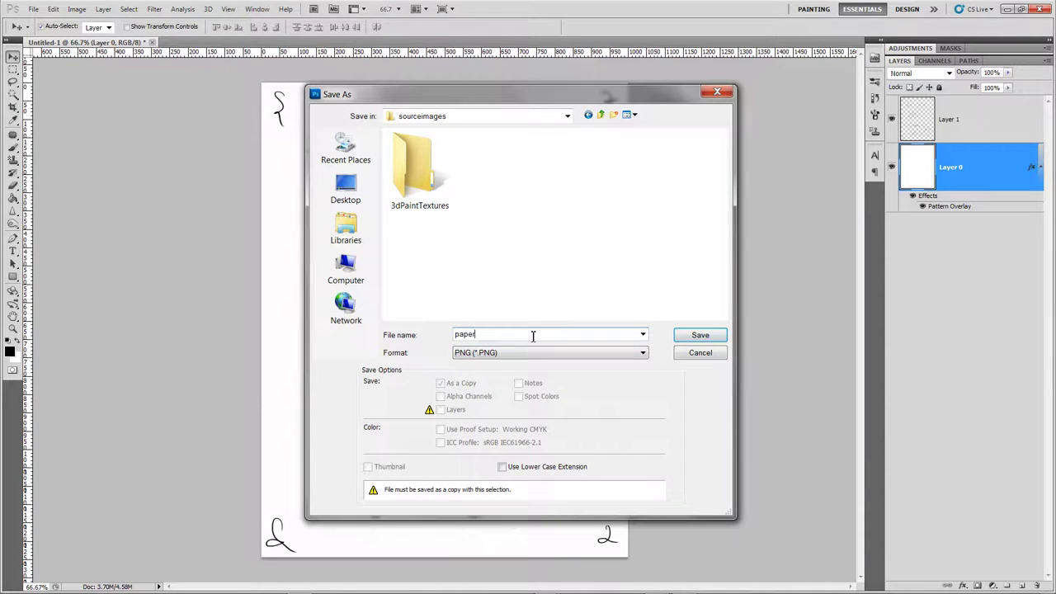
key("Return")
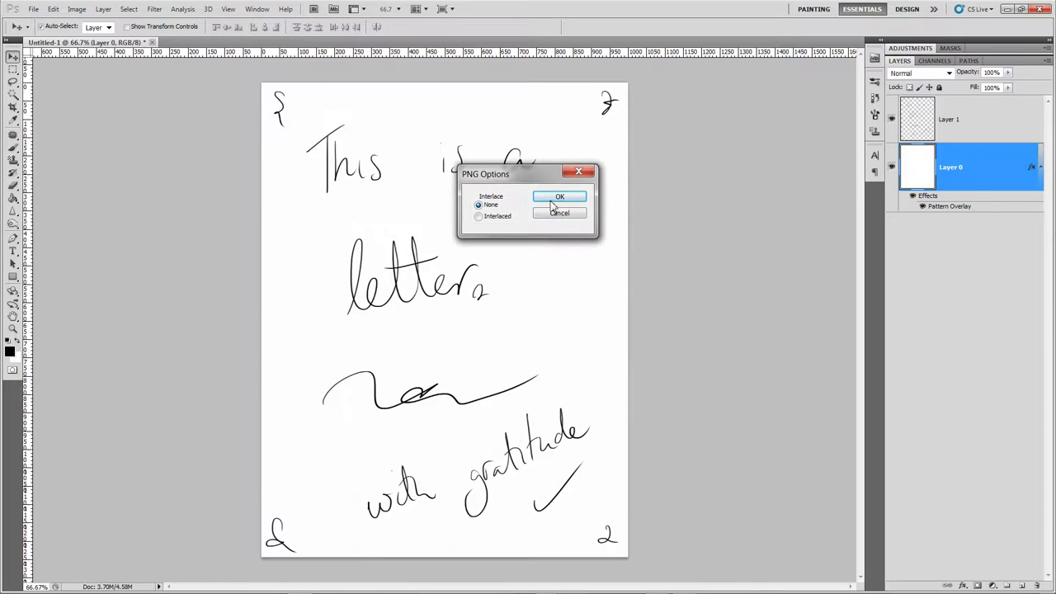
left_click(554, 201)
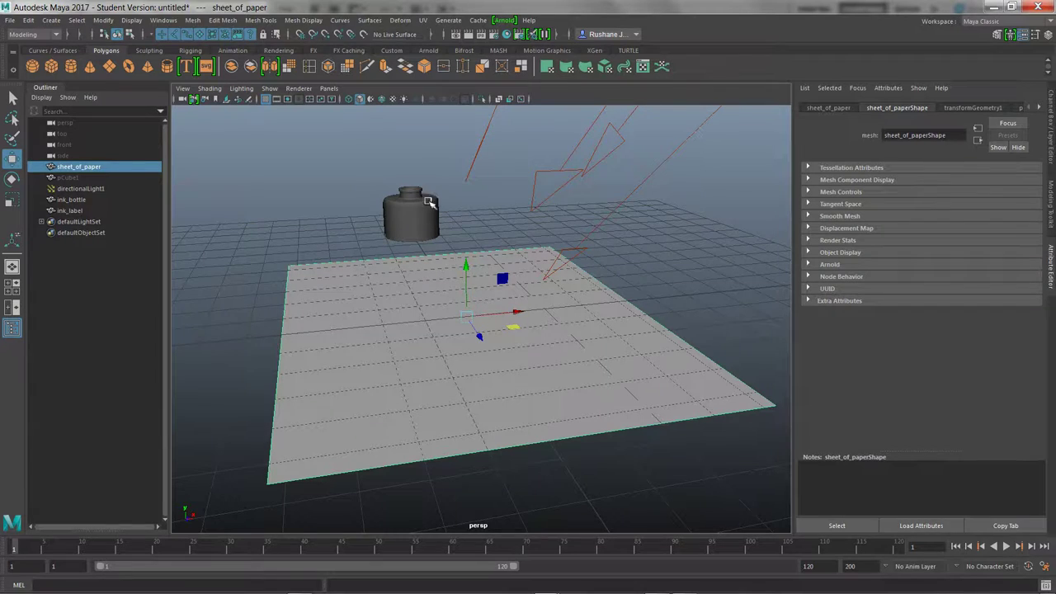
- Open the paper material's Diffuse Color map choices in Create Render Node from Hypershade
left_click_drag(587, 339, 577, 291, "alt")
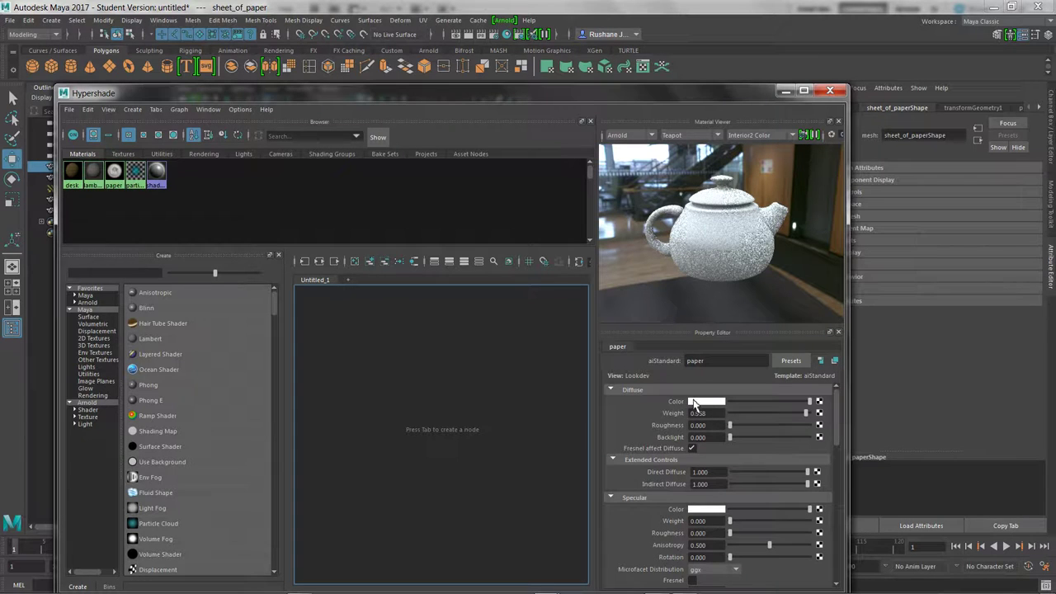
left_click(713, 402)
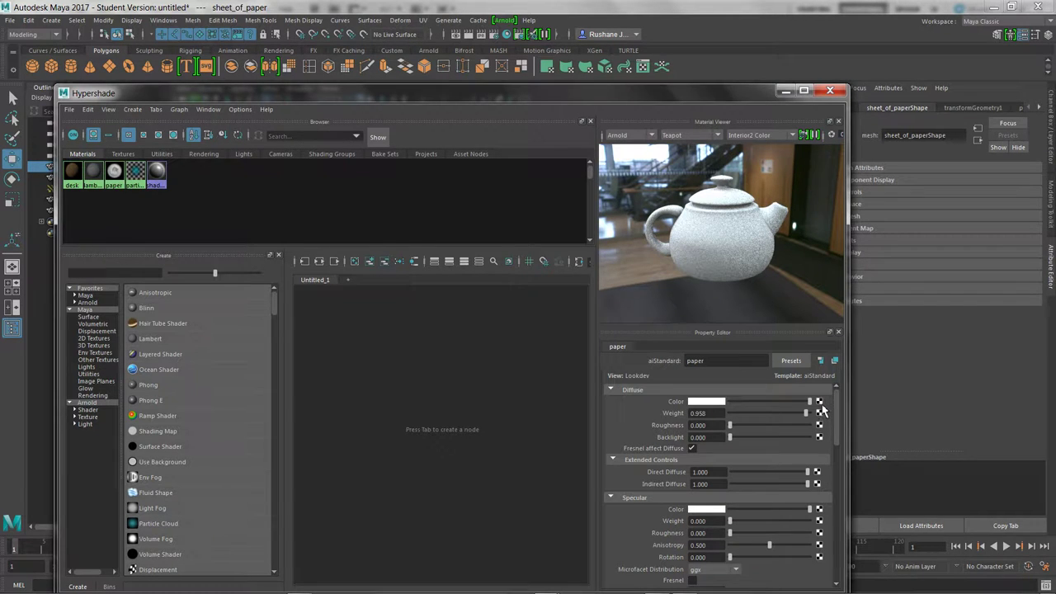
left_click(819, 403)
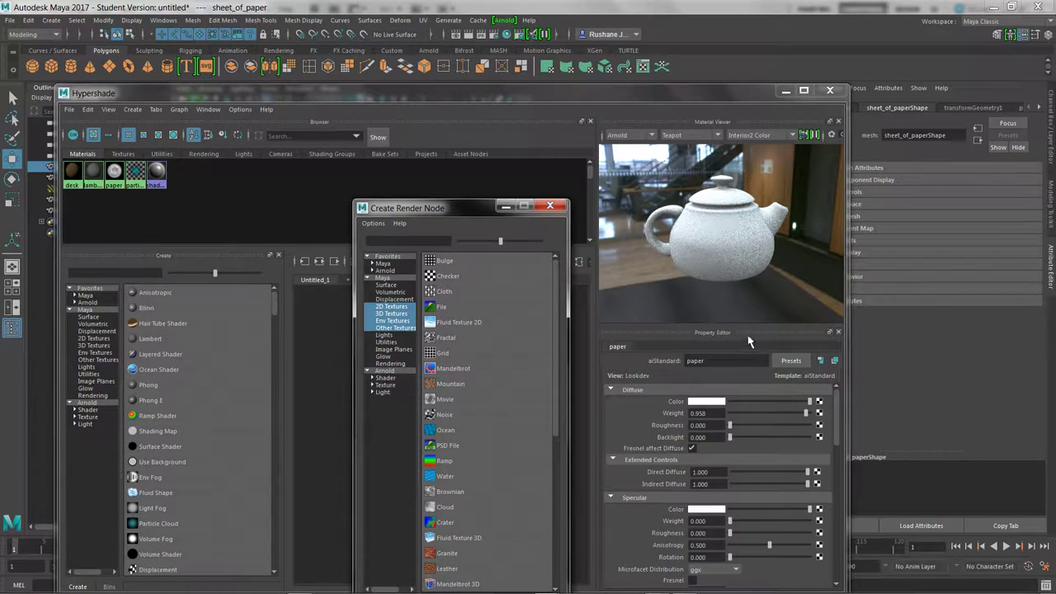
- Create a File texture node for the diffuse colour and load paper.PNG into it
left_click(453, 308)
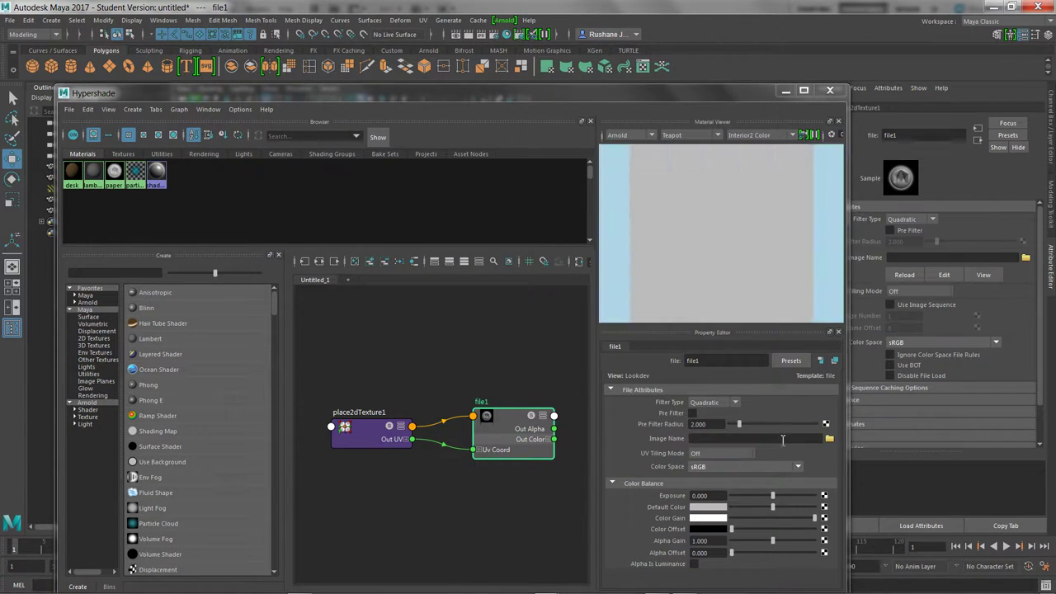
left_click(829, 439)
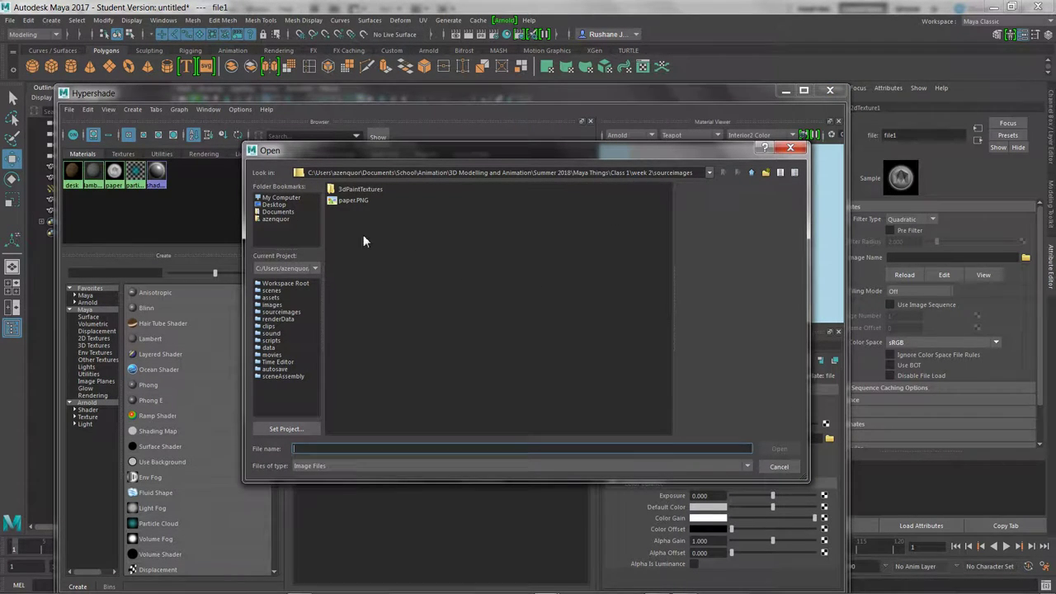
left_click(355, 200)
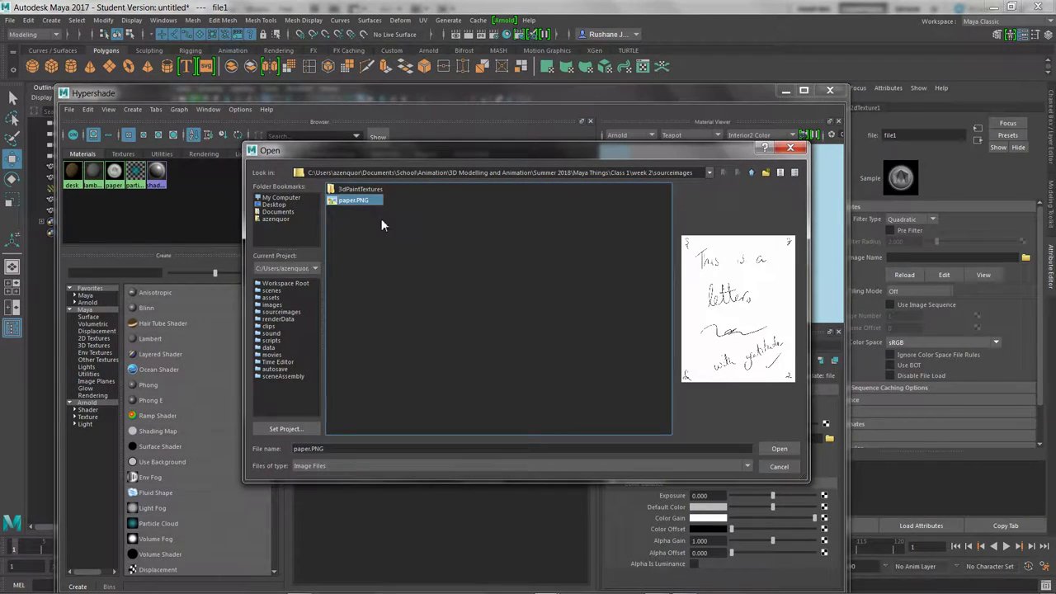
left_click(779, 448)
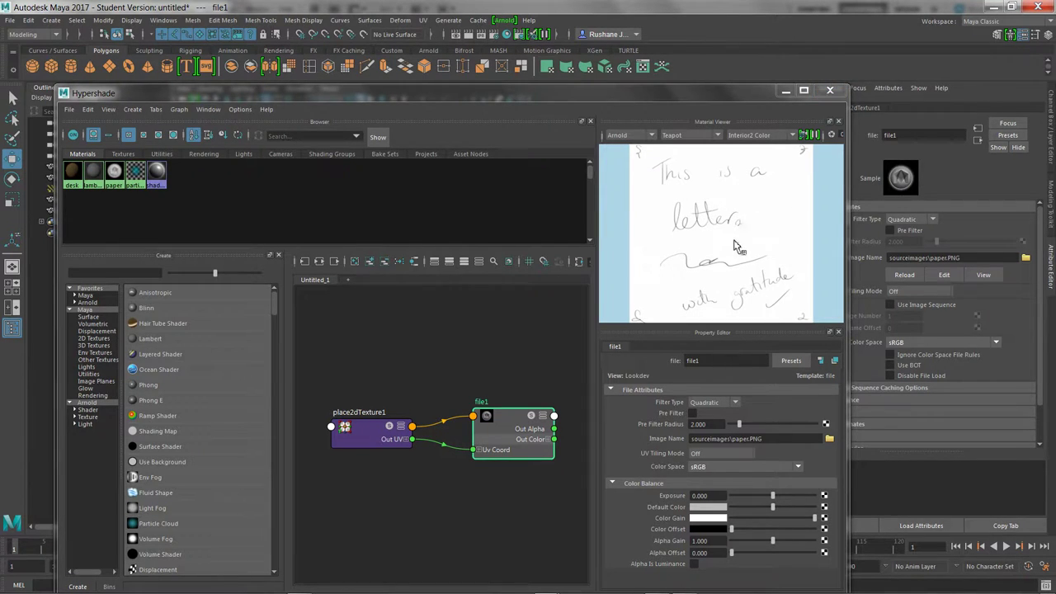
- Keep the teapot preview shape and close Hypershade
left_click(734, 242)
left_click(697, 138)
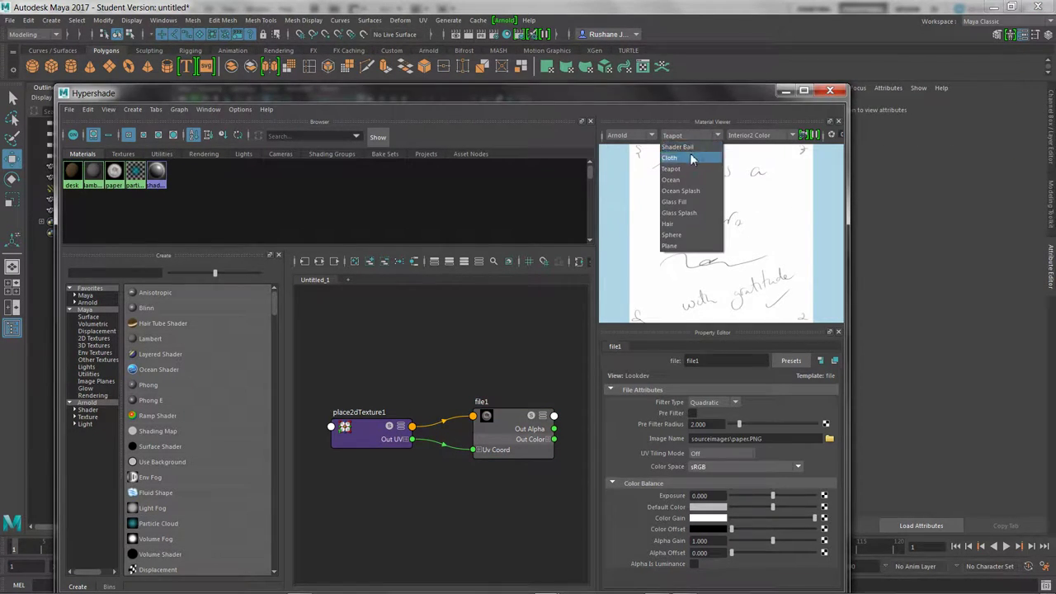
left_click(718, 171)
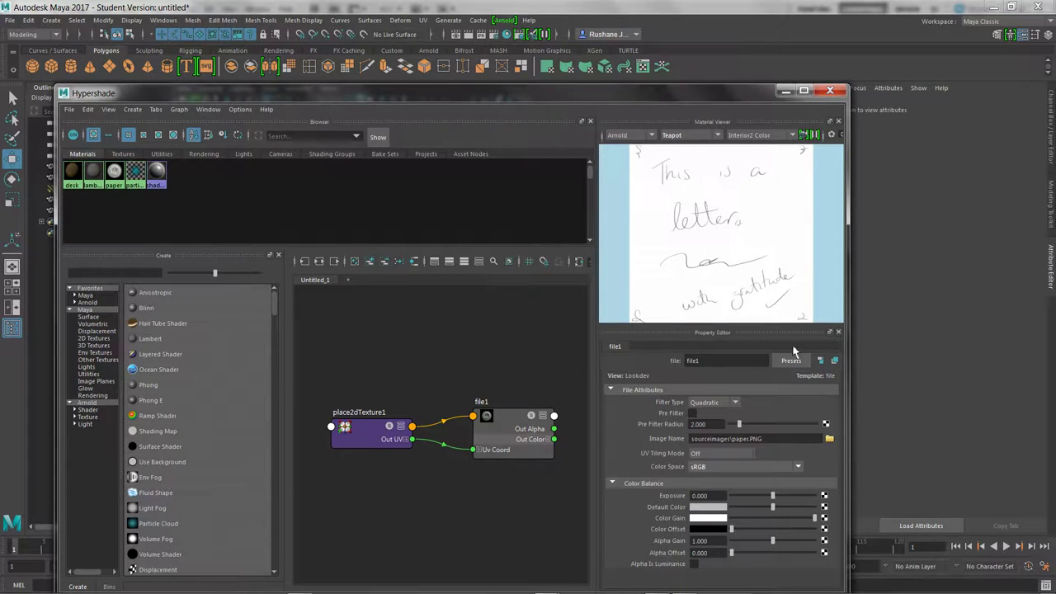
left_click(830, 90)
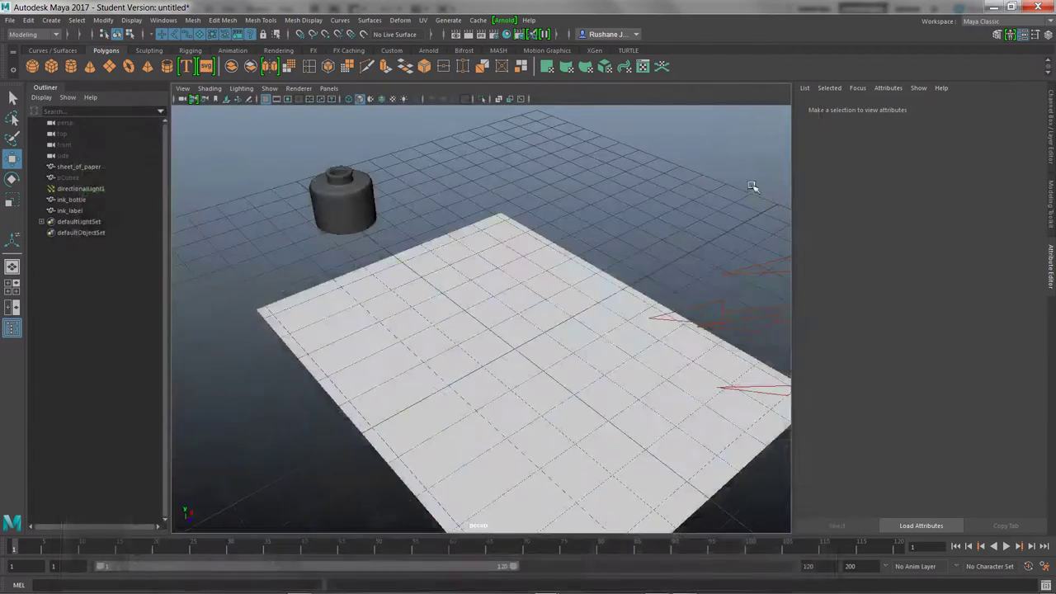
- Select sheet_of_paper, turn on Textured display, and open UV > UV Editor
scroll(569, 342, "down", 4)
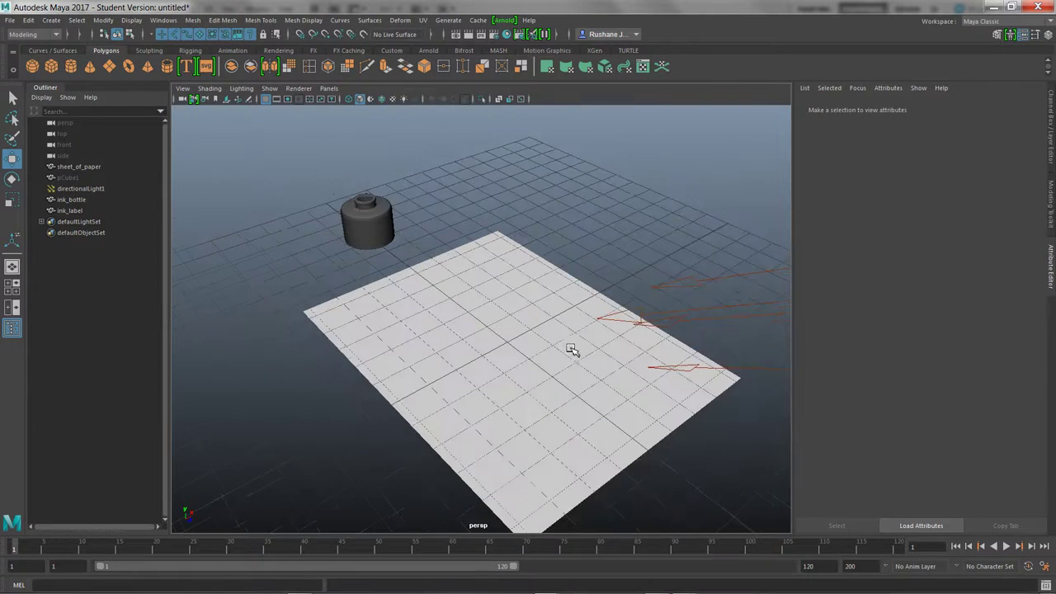
scroll(558, 373, "up", 4)
left_click(556, 373)
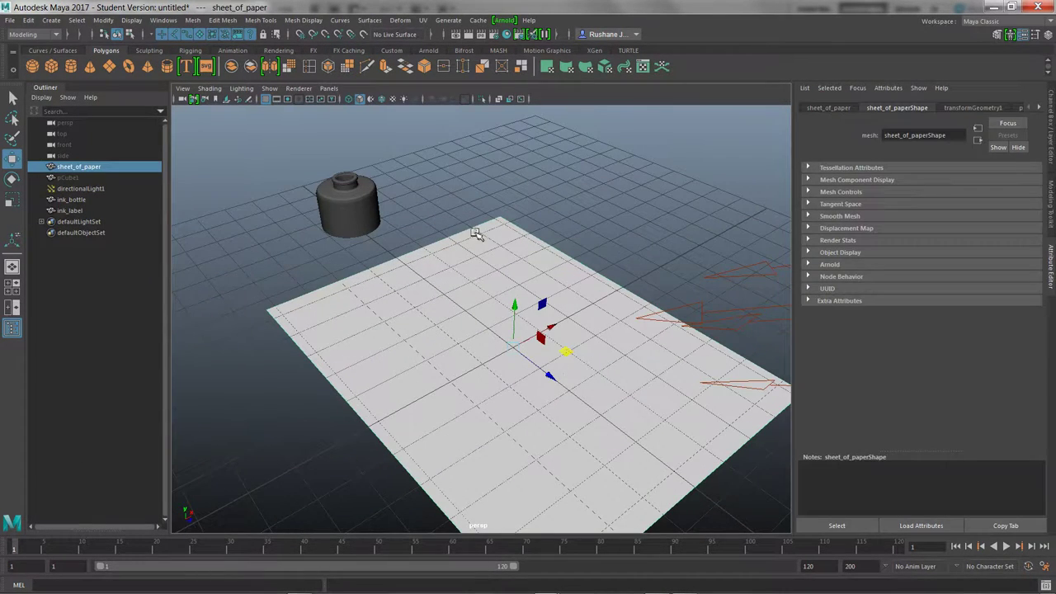
left_click(393, 99)
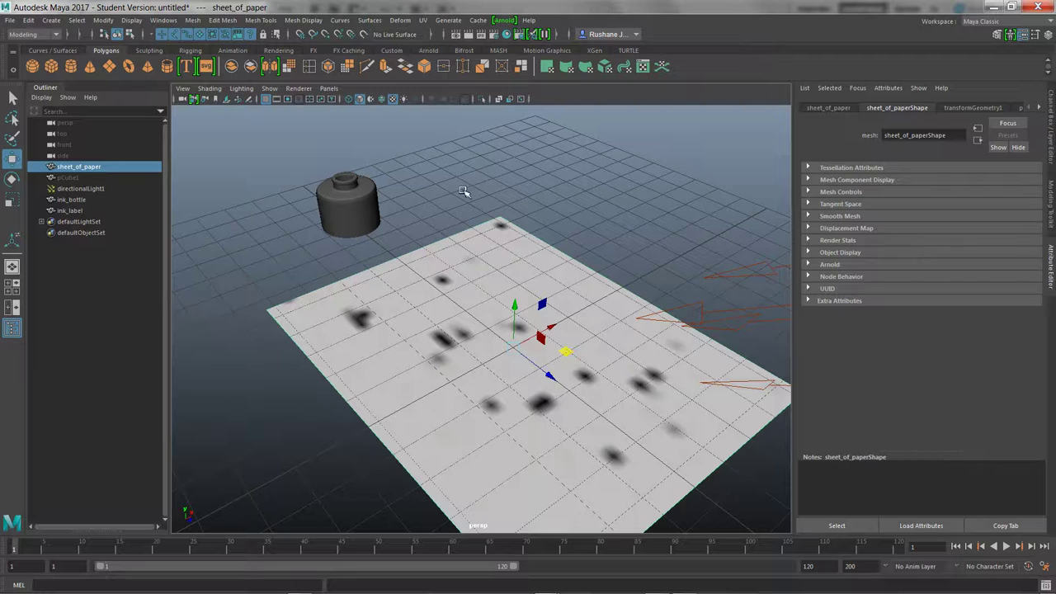
left_click(422, 21)
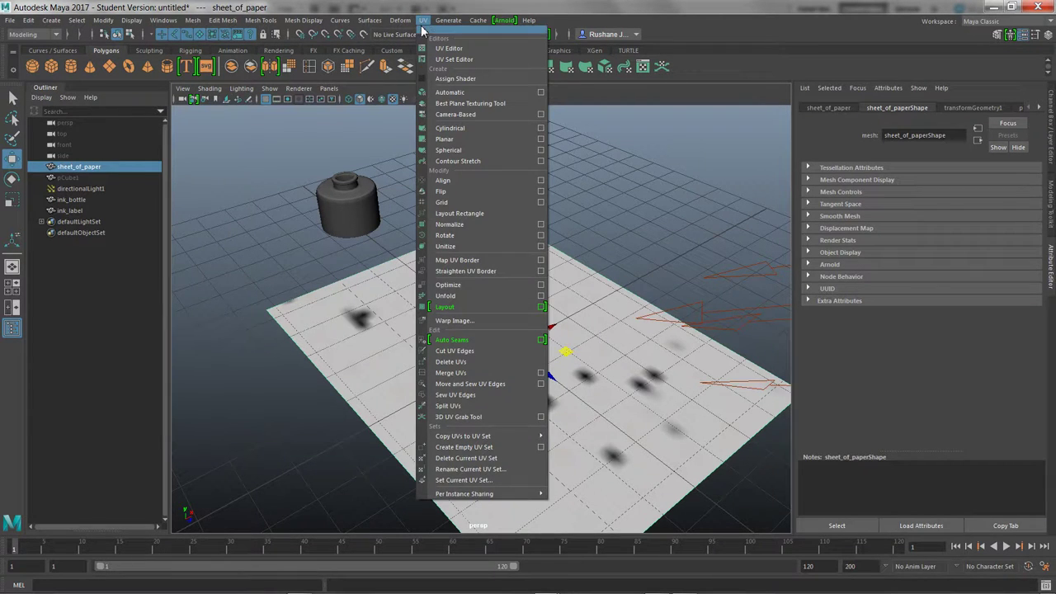
left_click(453, 49)
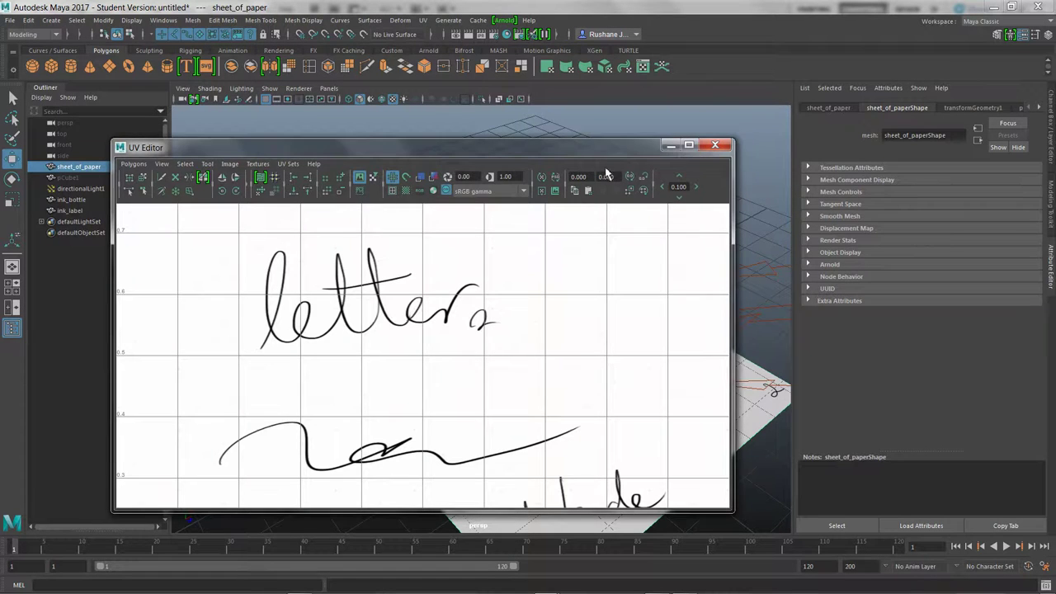
- Move the UV Editor to the right and select the paper's face in the viewport
left_click_drag(611, 148, 803, 64)
scroll(804, 258, "down", 10)
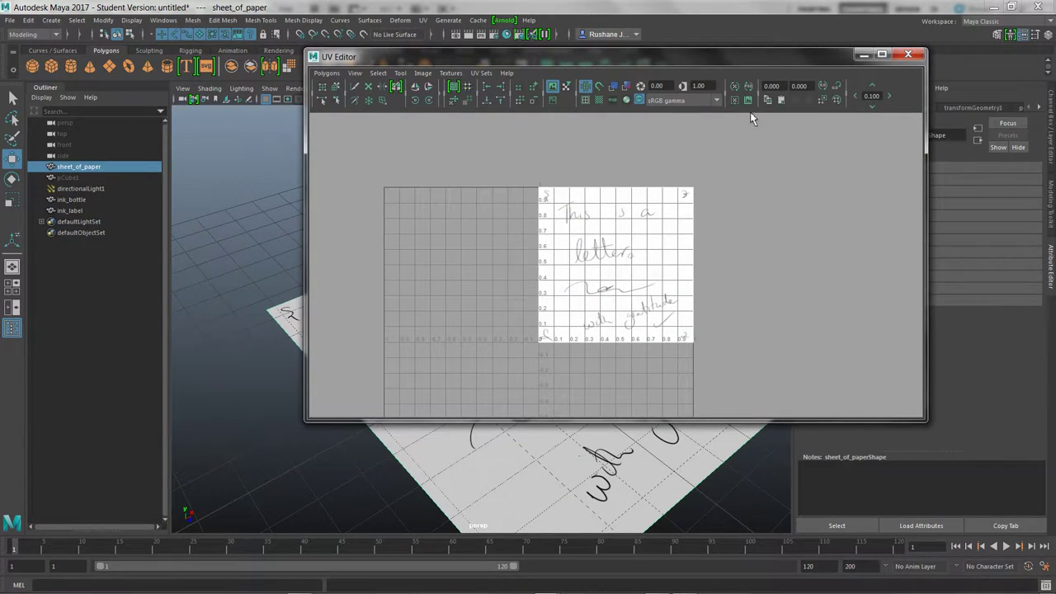
left_click_drag(753, 59, 918, 50)
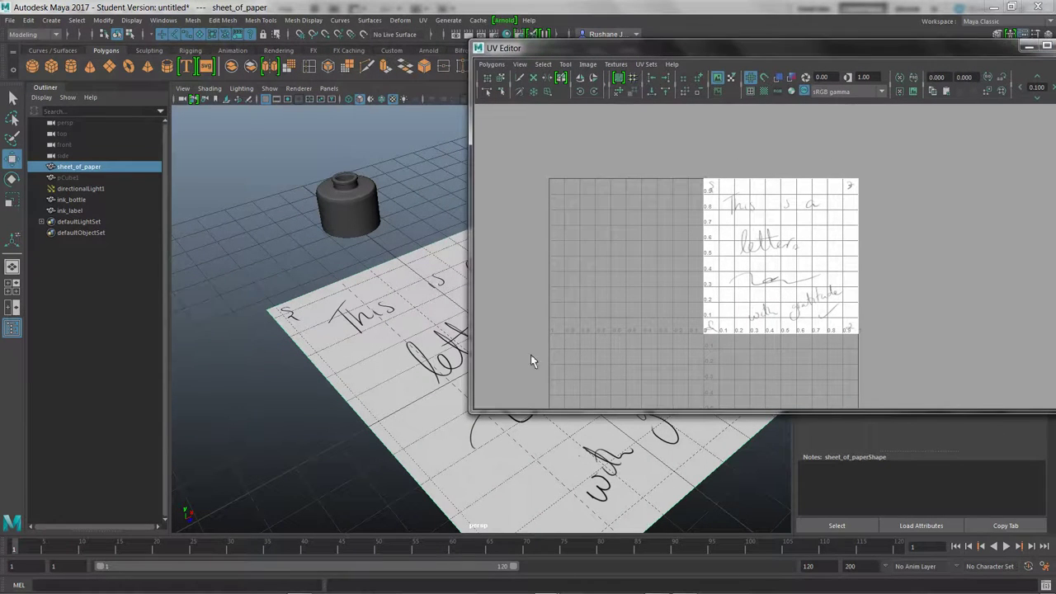
right_click_drag(404, 381, 455, 306)
left_click(412, 360)
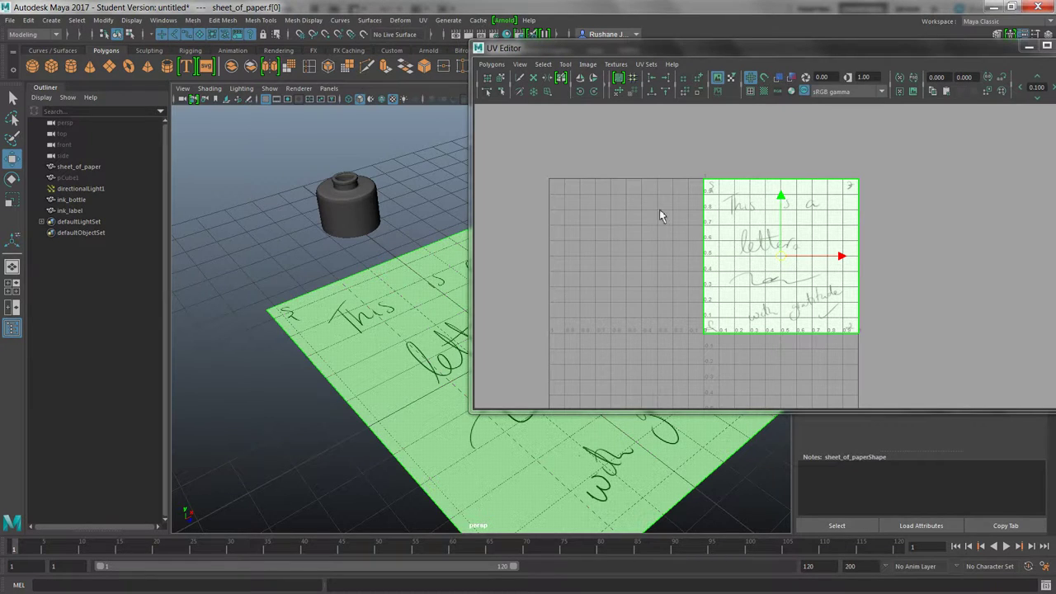
mouse_move(387, 388)
left_mouse_down("alt")
mouse_move(333, 400)
mouse_move(394, 413)
mouse_move(391, 363)
mouse_move(406, 389)
left_mouse_up("alt")
left_click(405, 389)
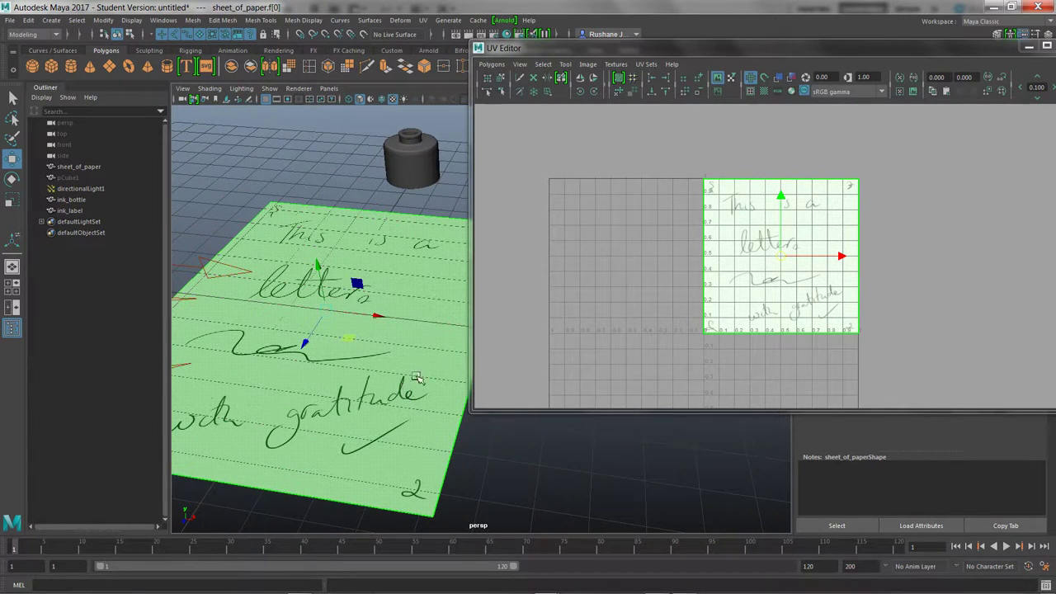
scroll(382, 358, "up", 5)
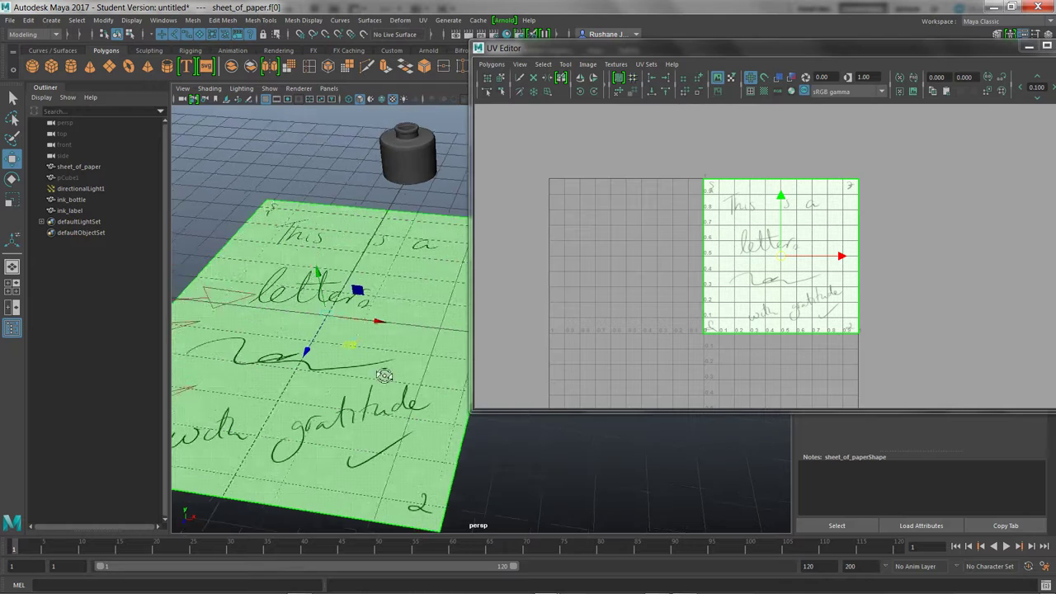
- In edge mode, select the sheet's bottom and right edges, test-move one, and undo
right_click(410, 279)
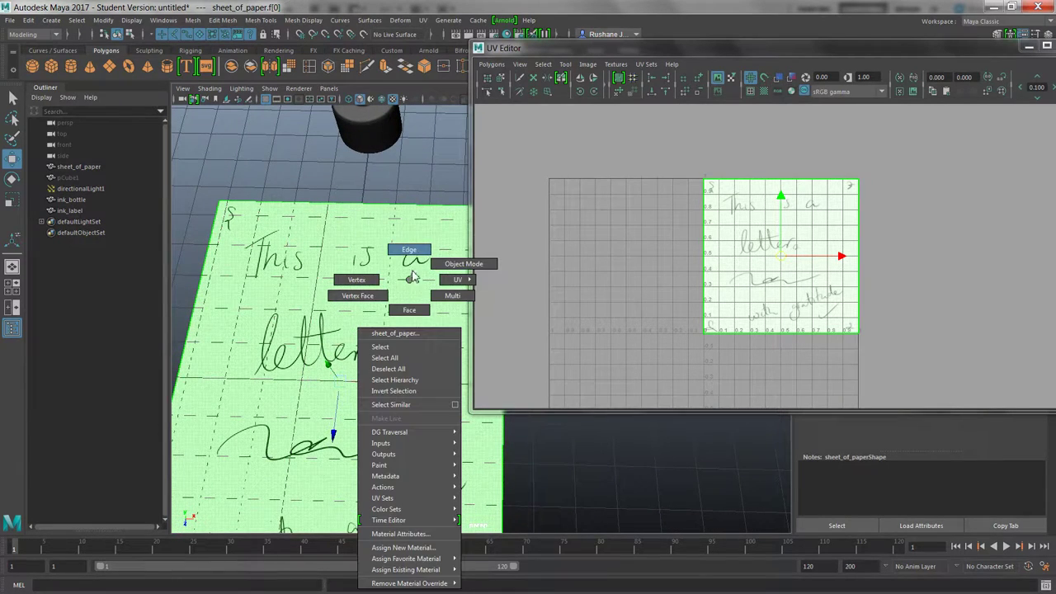
left_click(414, 258)
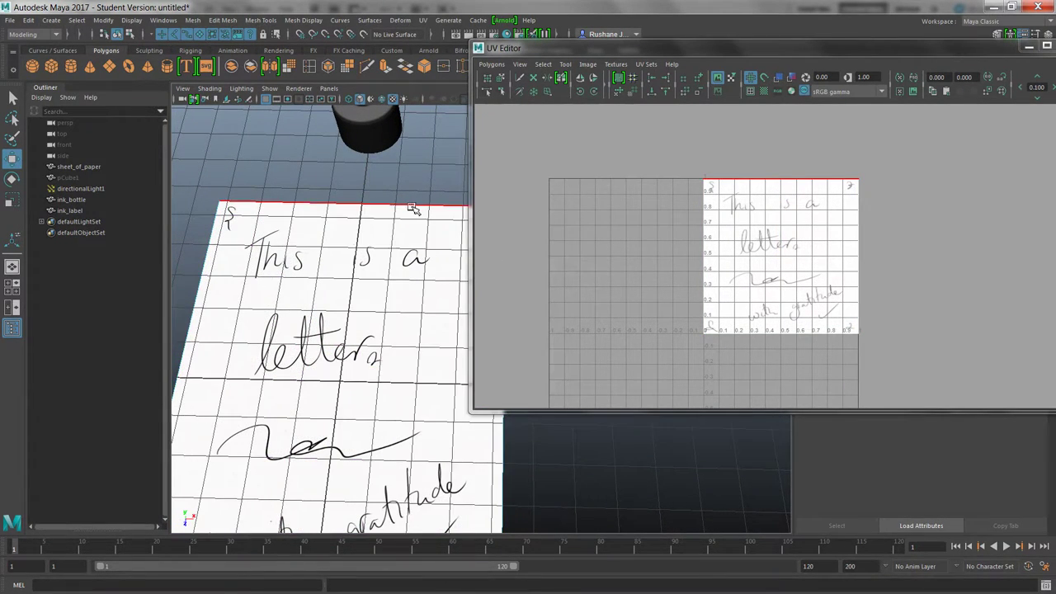
left_click(415, 207)
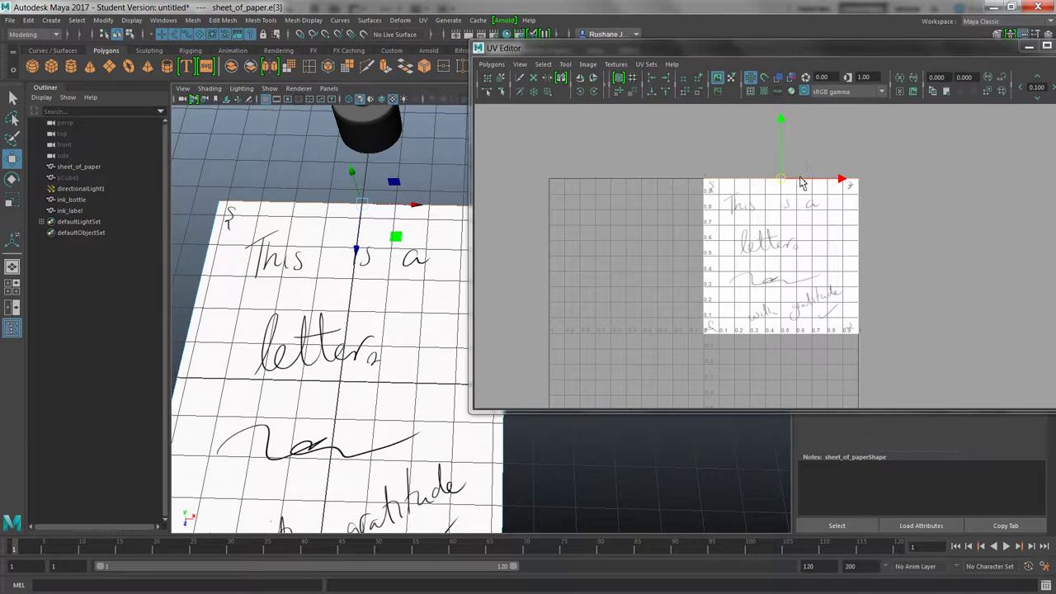
left_click(190, 345)
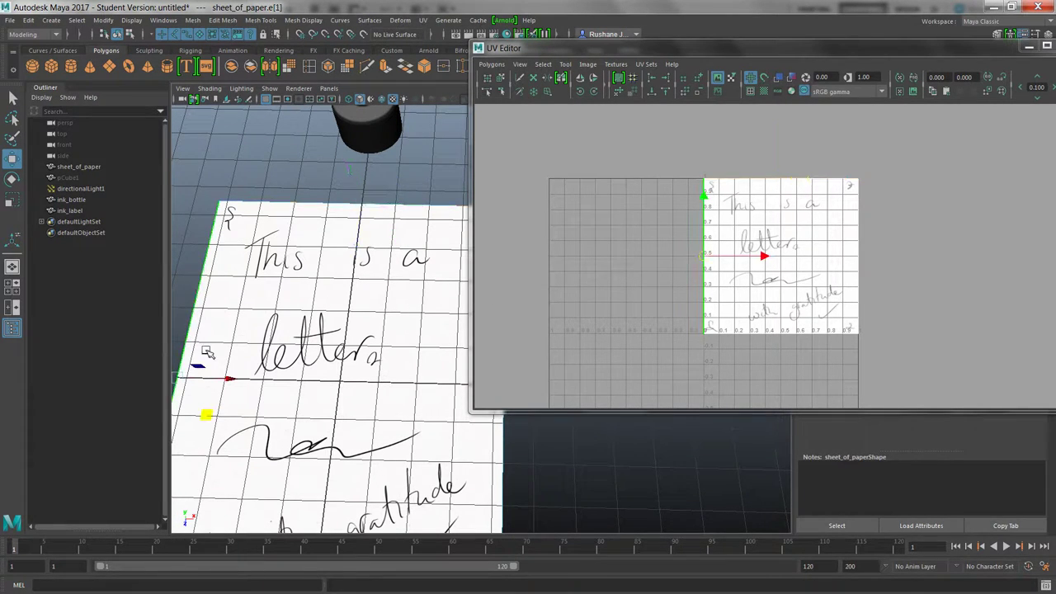
middle_click_drag(343, 480, 330, 396, "alt")
left_click(311, 525)
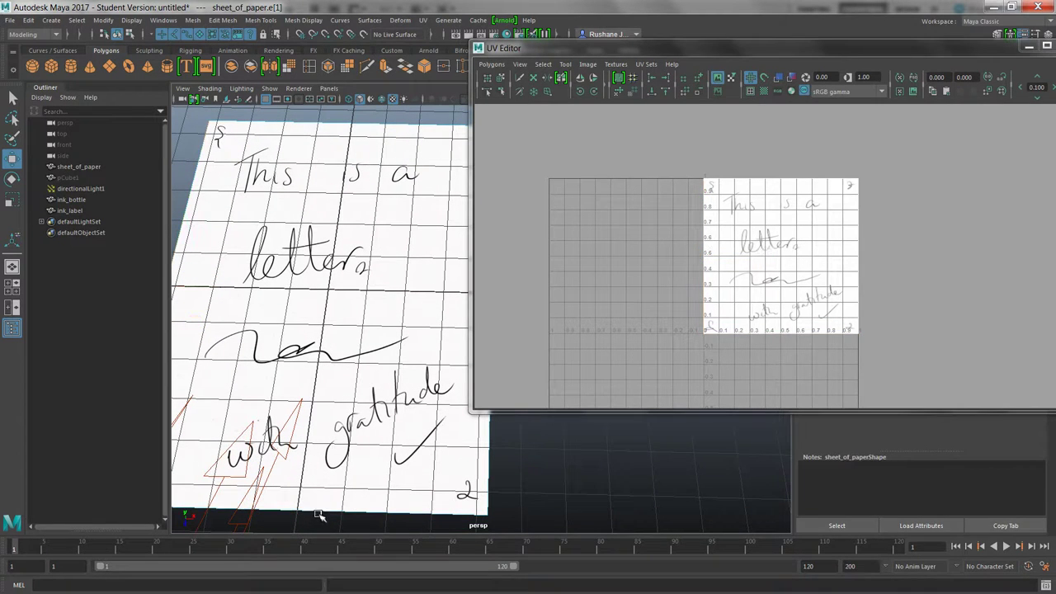
left_click(334, 514)
left_click_drag(392, 449, 385, 371, "alt")
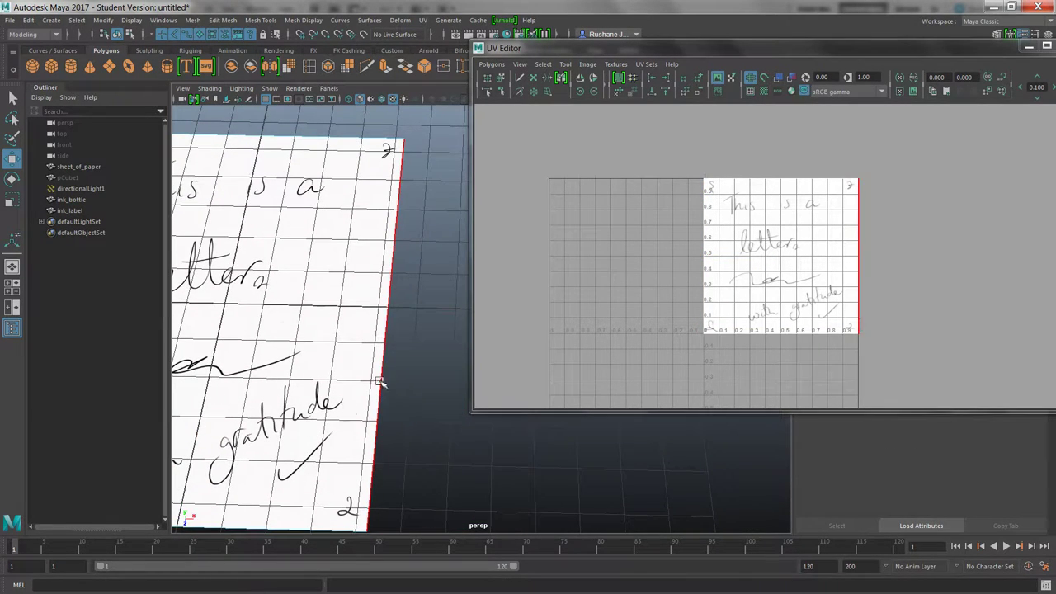
left_click(391, 362)
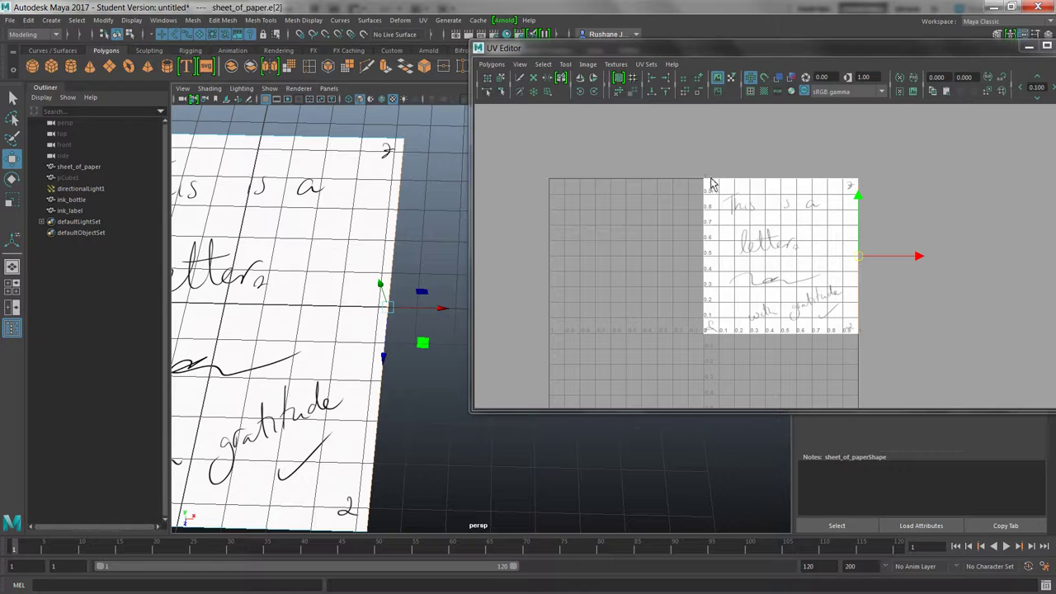
left_click_drag(438, 313, 467, 308)
key("ctrl+z")
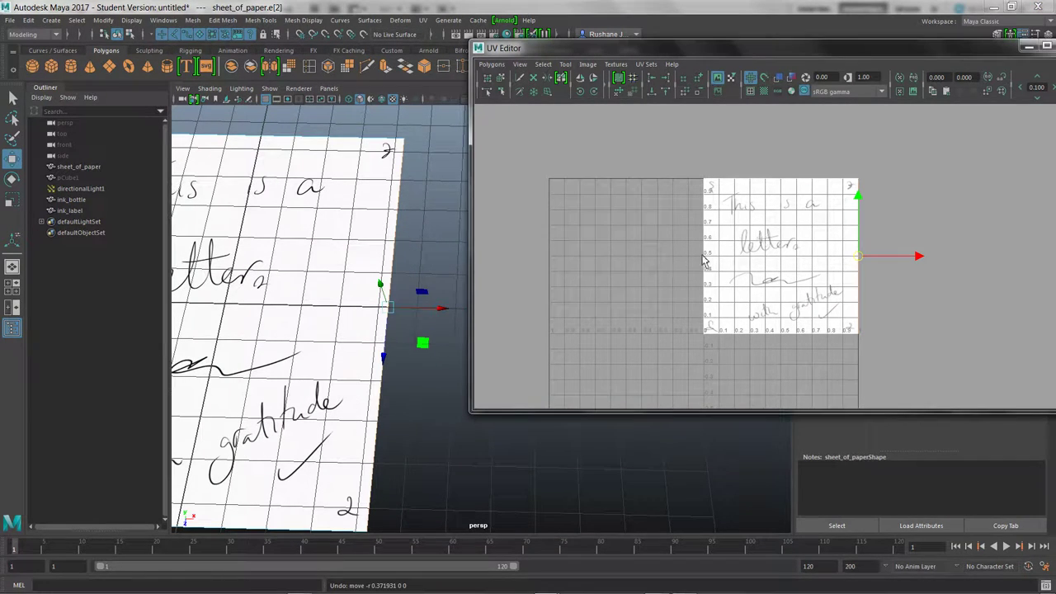
- Select the sheet's corner UV and narrow the UV Editor beside a closer letter view
right_click_drag(732, 258, 688, 258)
left_click(859, 334)
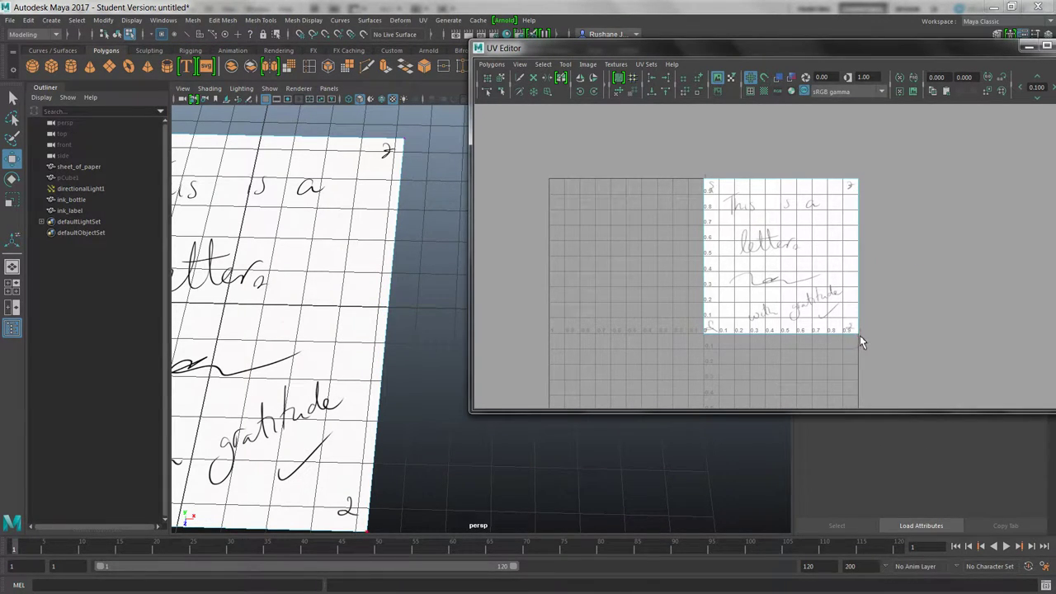
left_click_drag(845, 355, 840, 355)
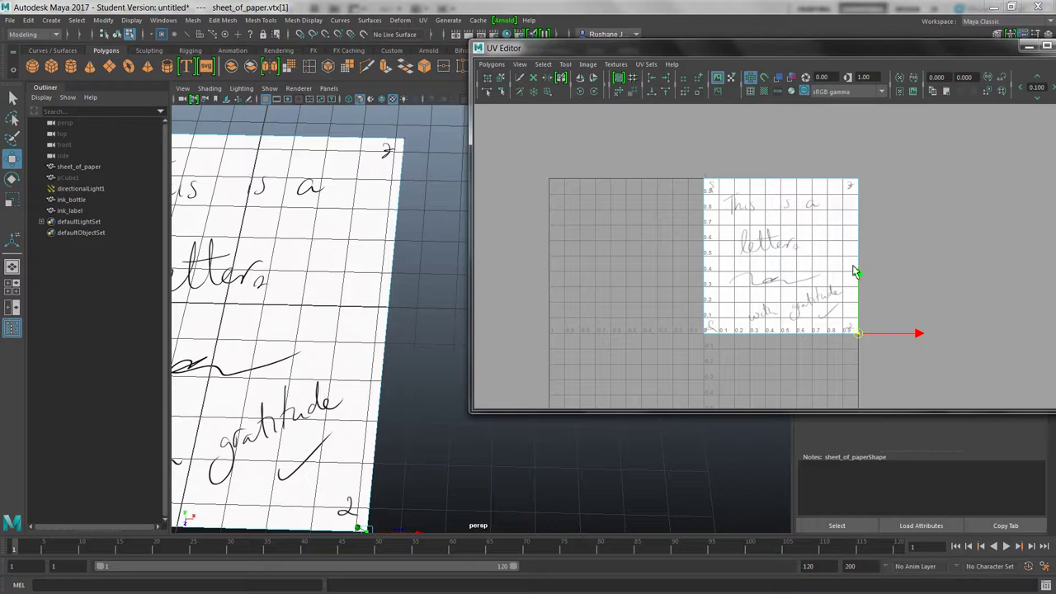
left_click_drag(459, 361, 450, 299, "alt")
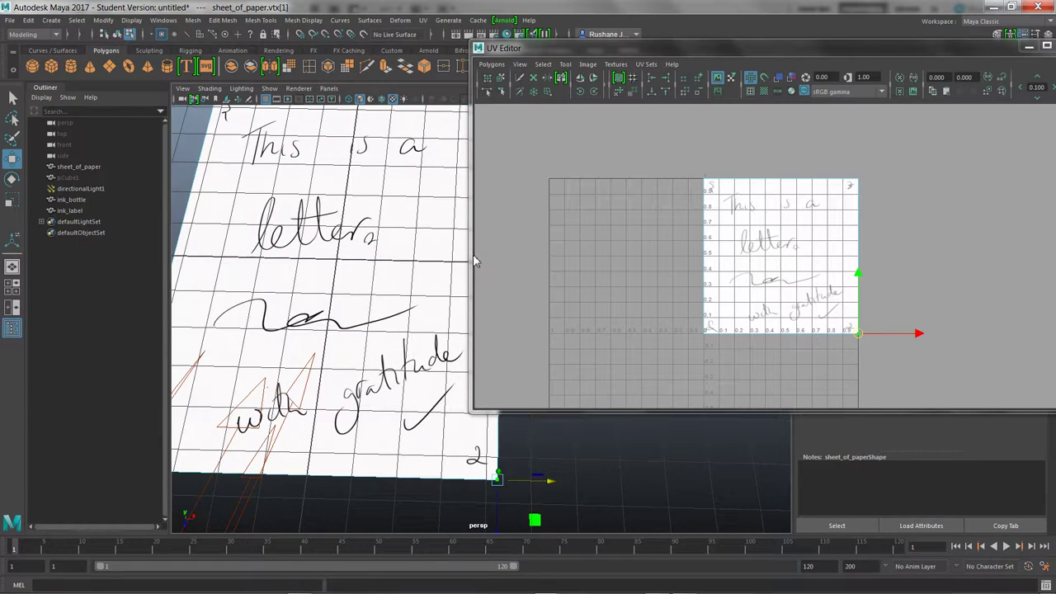
left_click_drag(474, 255, 689, 255)
key("f")
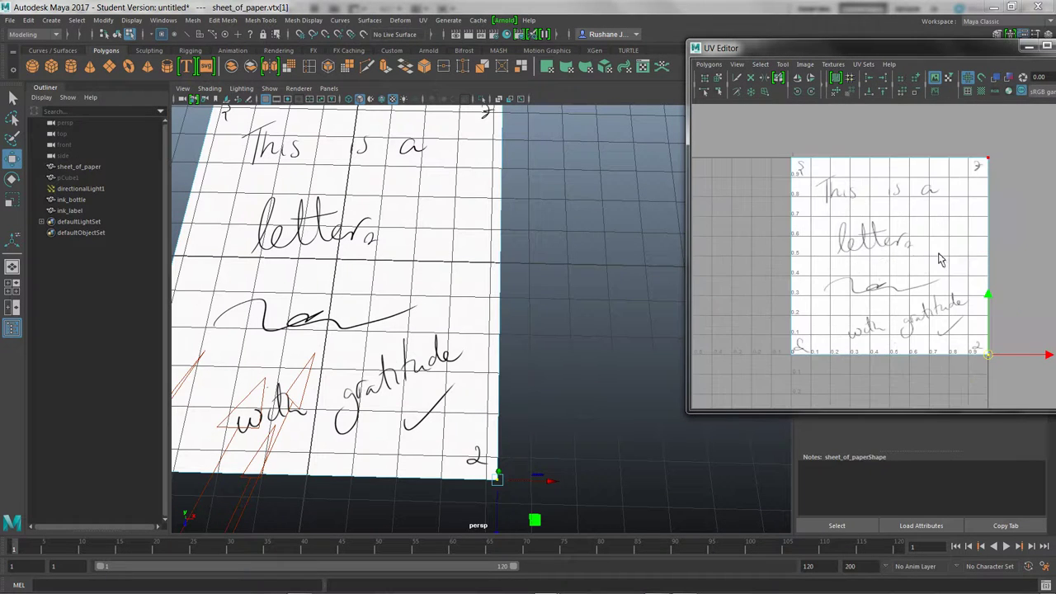
- Test-move the corner UV, undo it, then select the top UV edge
left_click_drag(994, 361, 935, 337)
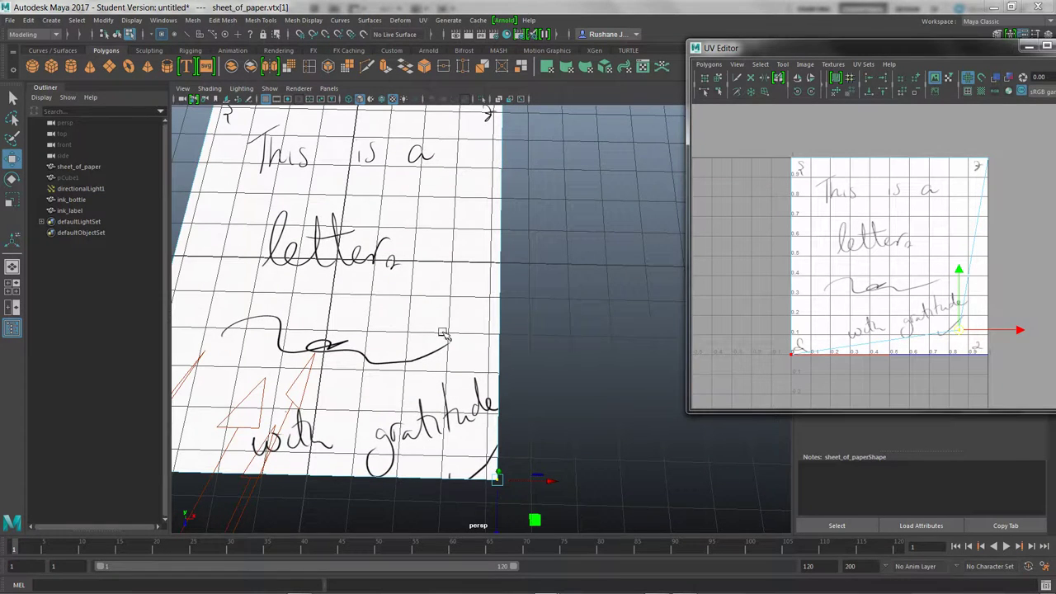
key("ctrl+z")
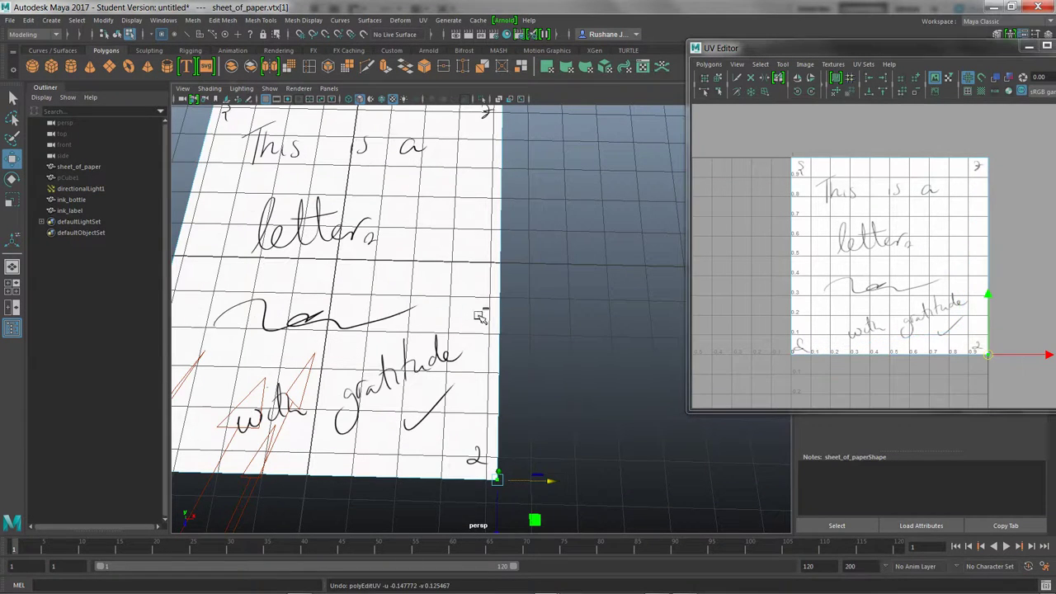
right_click_drag(876, 165, 872, 132)
left_click(884, 163)
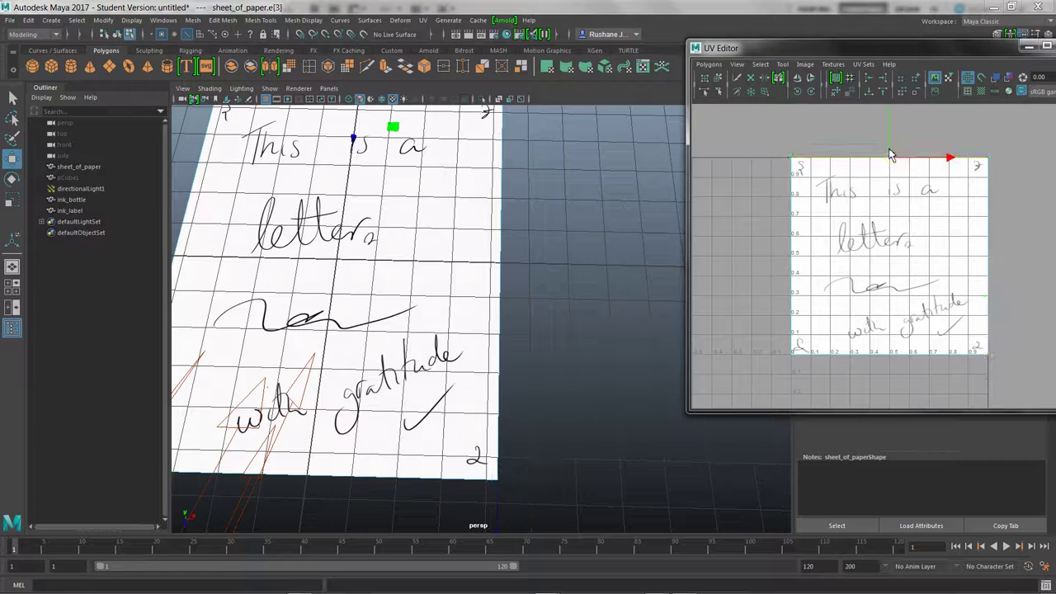
- Drag the top UV edge downward as a trial, then undo the move
scroll(820, 217, "down", 2)
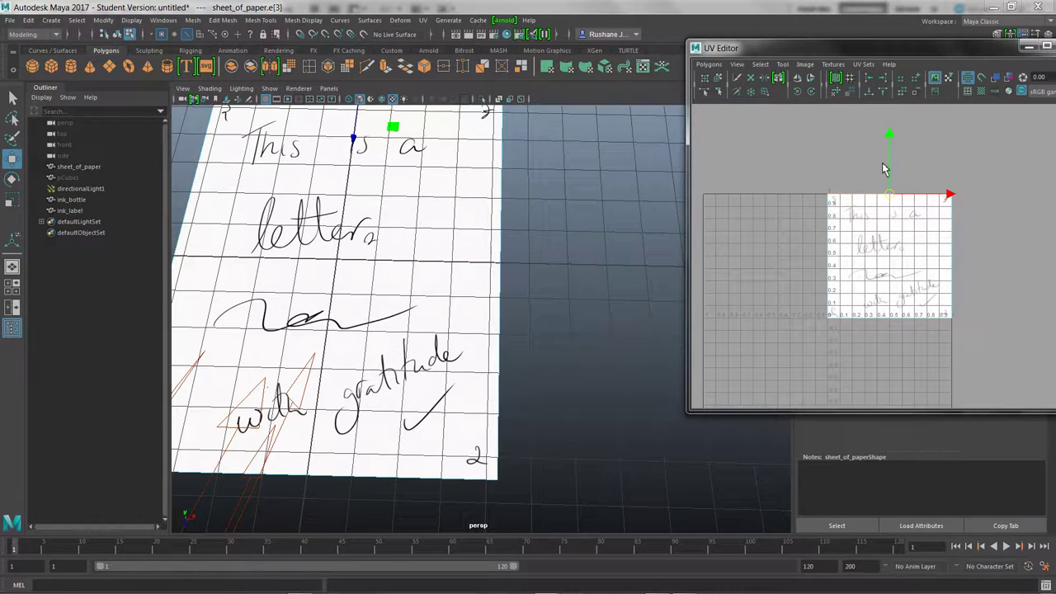
scroll(578, 250, "down", 3)
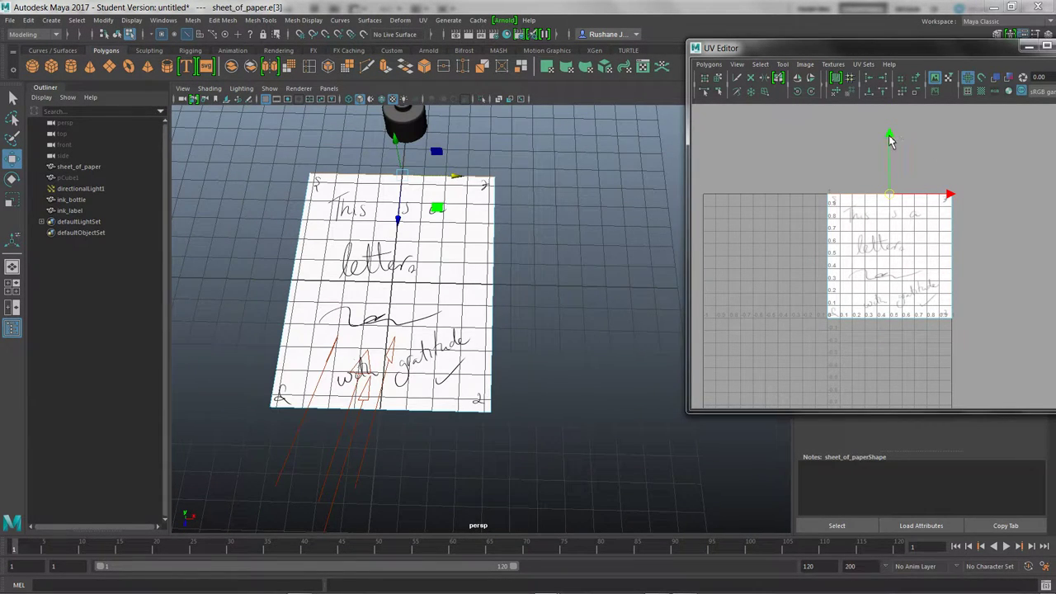
left_click_drag(889, 141, 890, 208)
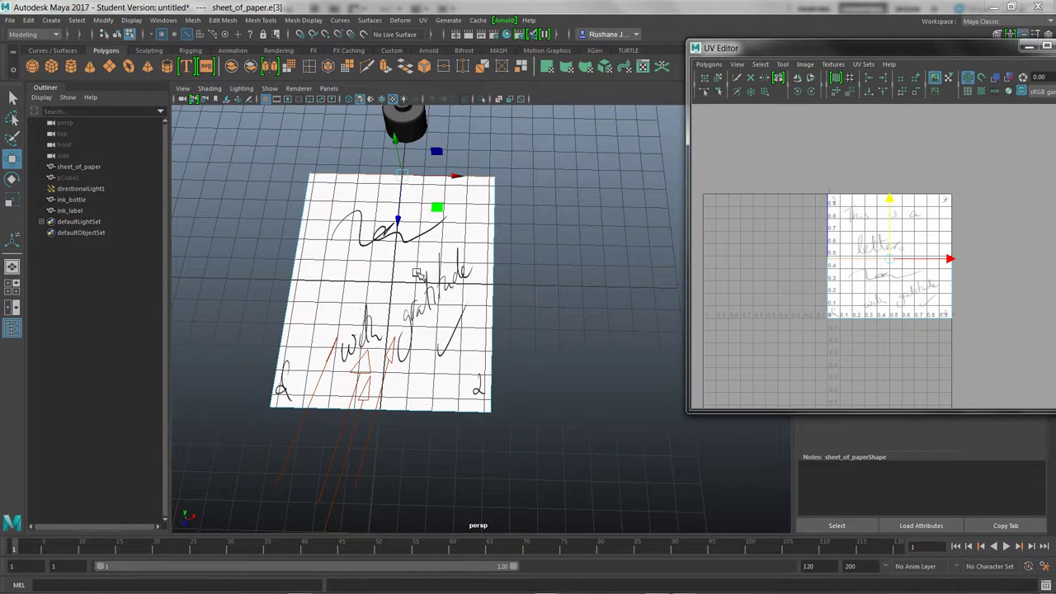
key("ctrl+z")
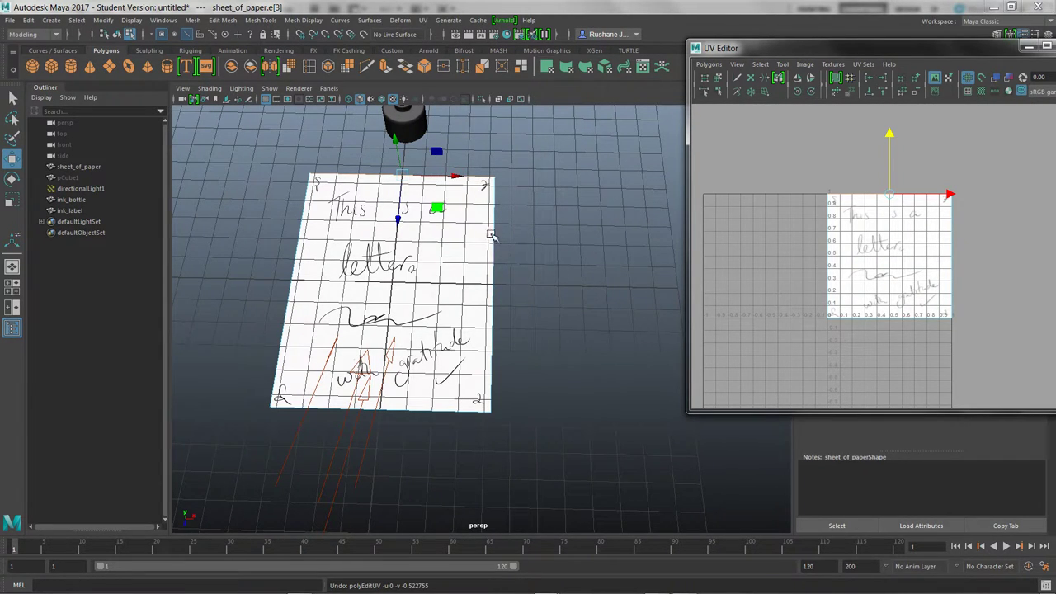
- Select the sheet's right and top edges, clear the selection, and orbit out to the bottle
left_click(492, 264)
key("w")
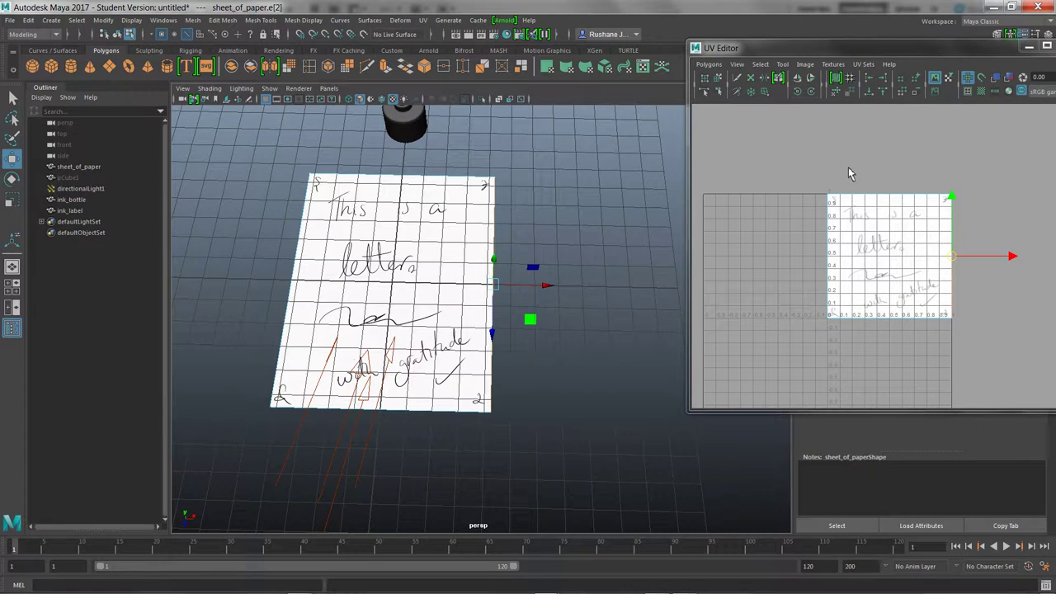
left_click(850, 197)
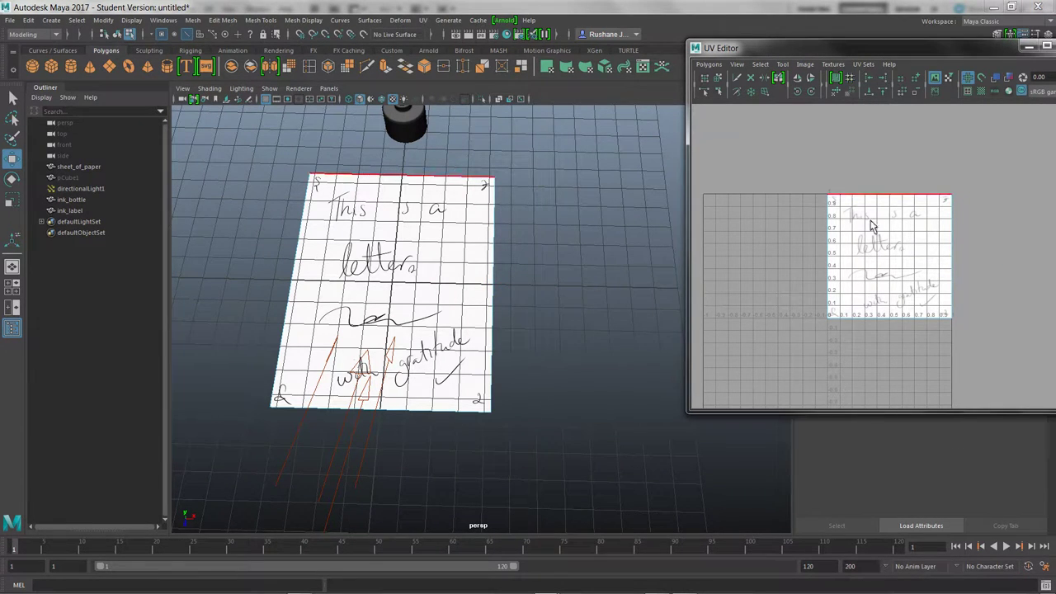
left_click(588, 309)
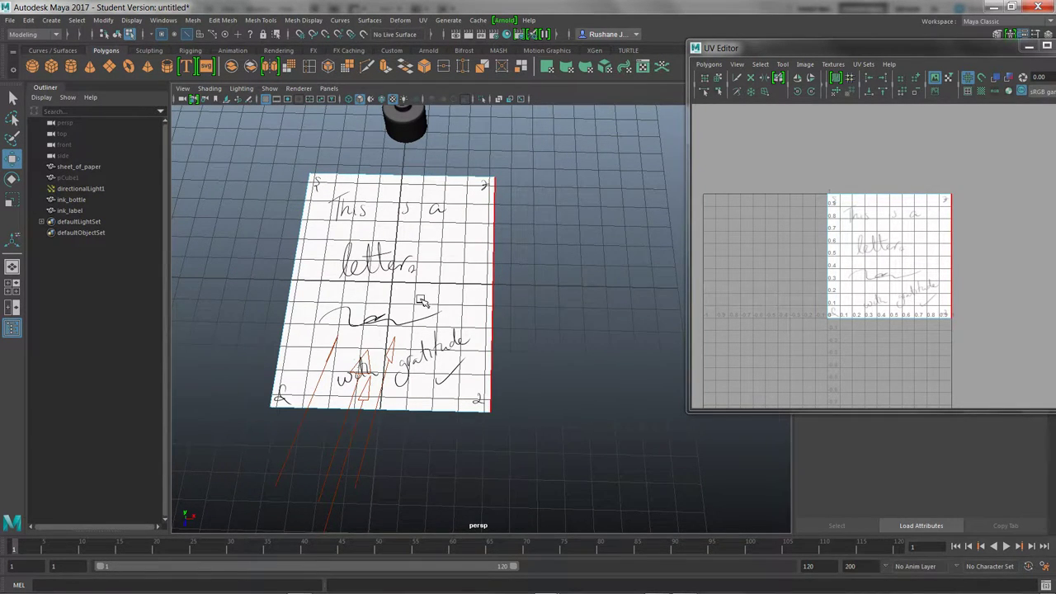
mouse_move(425, 301)
left_mouse_down("alt")
mouse_move(483, 382)
mouse_move(433, 356)
mouse_move(561, 355)
mouse_move(490, 337)
left_mouse_up("alt")
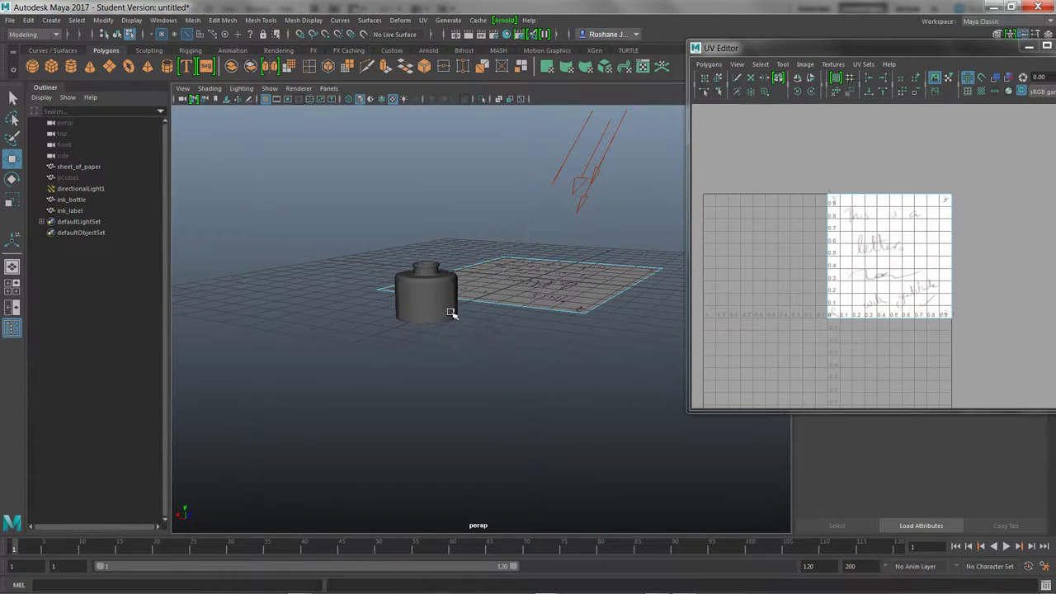
- Select the ink label's vertical edges after orbiting to face the bottle
scroll(450, 312, "up", 5)
left_click(358, 278)
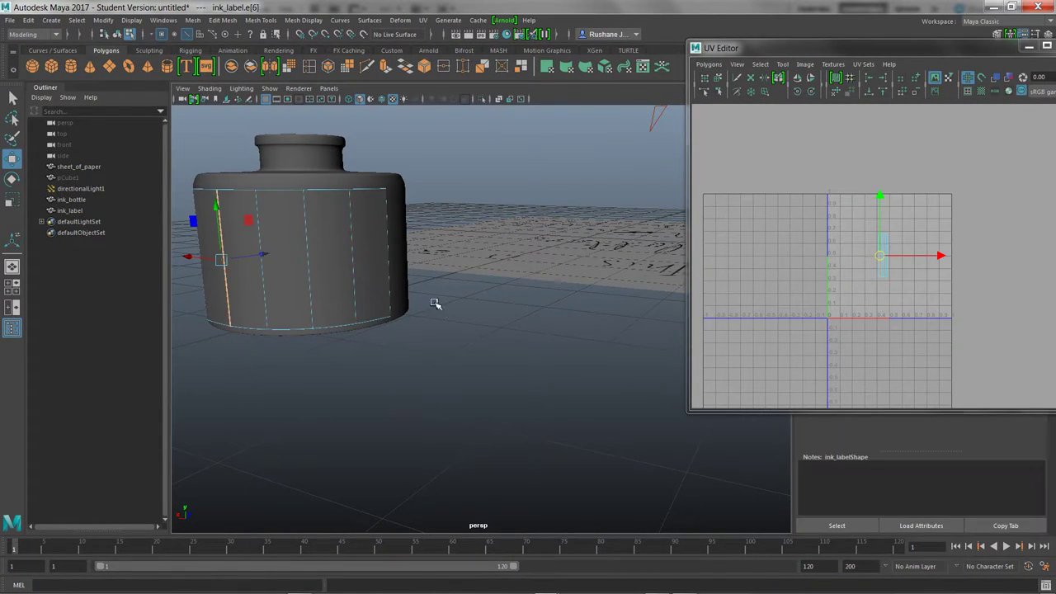
mouse_move(452, 343)
left_mouse_down("alt")
mouse_move(481, 344)
mouse_move(472, 350)
left_mouse_up("alt")
left_click(371, 342)
left_click_drag(289, 258, 549, 382)
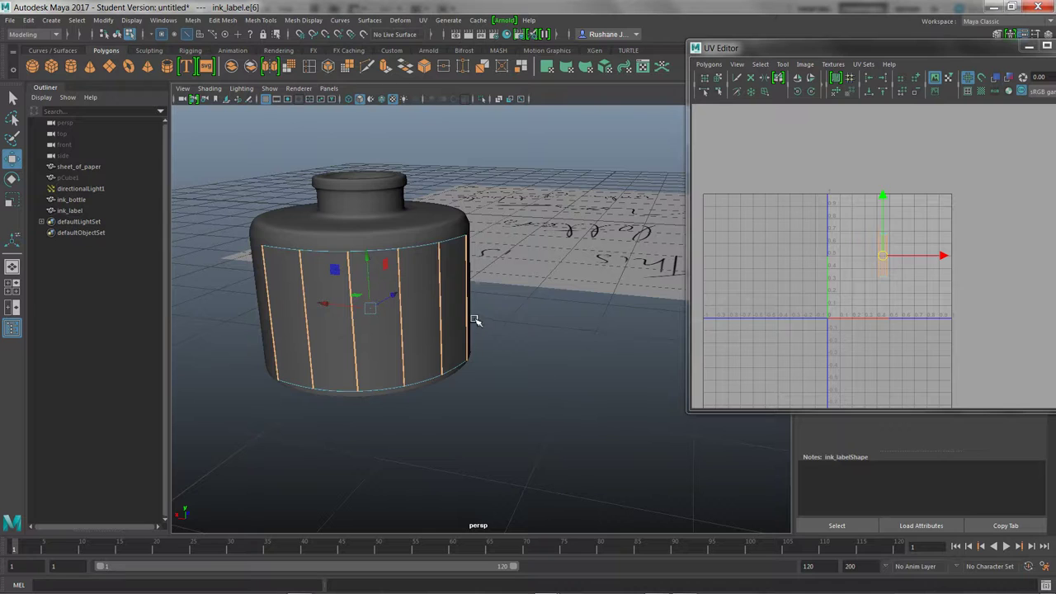
right_click_drag(459, 282, 475, 307)
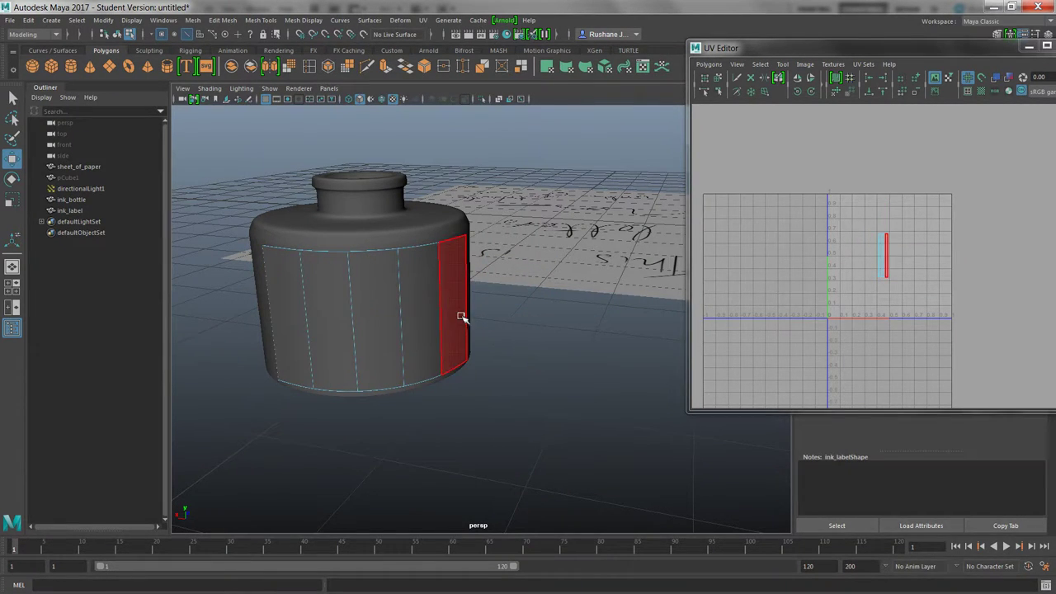
- Select five faces across the label and frame their UVs with F
left_click(465, 323)
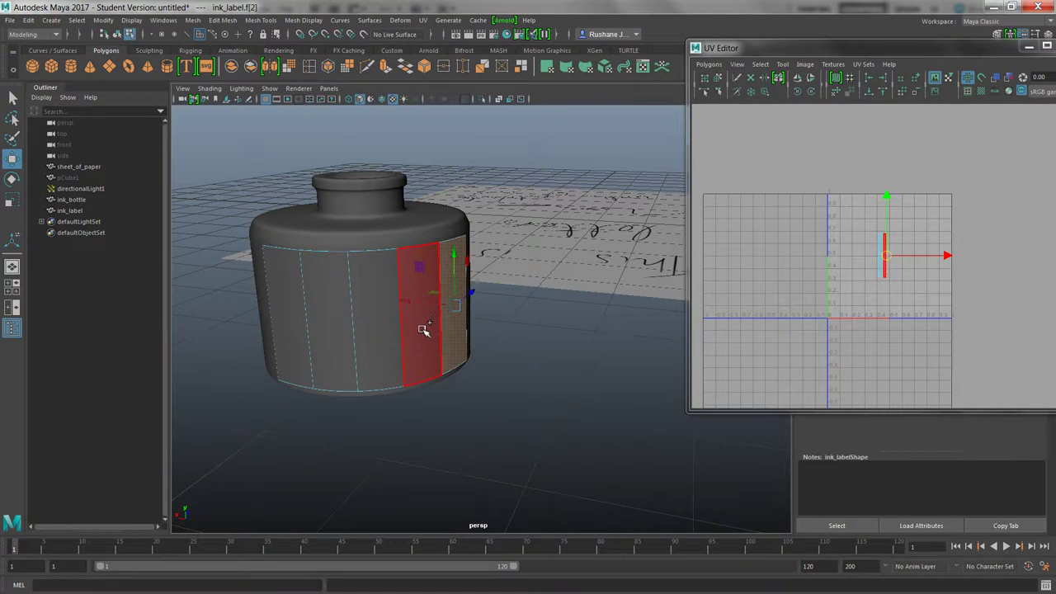
left_click(330, 350)
mouse_move(330, 350)
left_mouse_down()
mouse_move(284, 353)
mouse_move(297, 363)
mouse_move(518, 306)
left_mouse_up()
key("f")
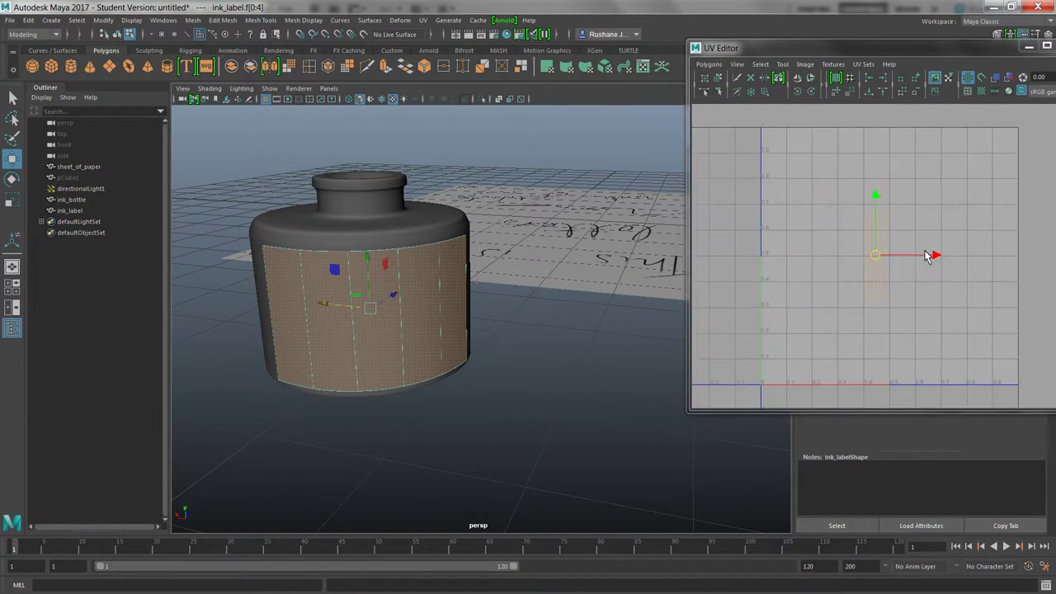
scroll(879, 198, "down", 4)
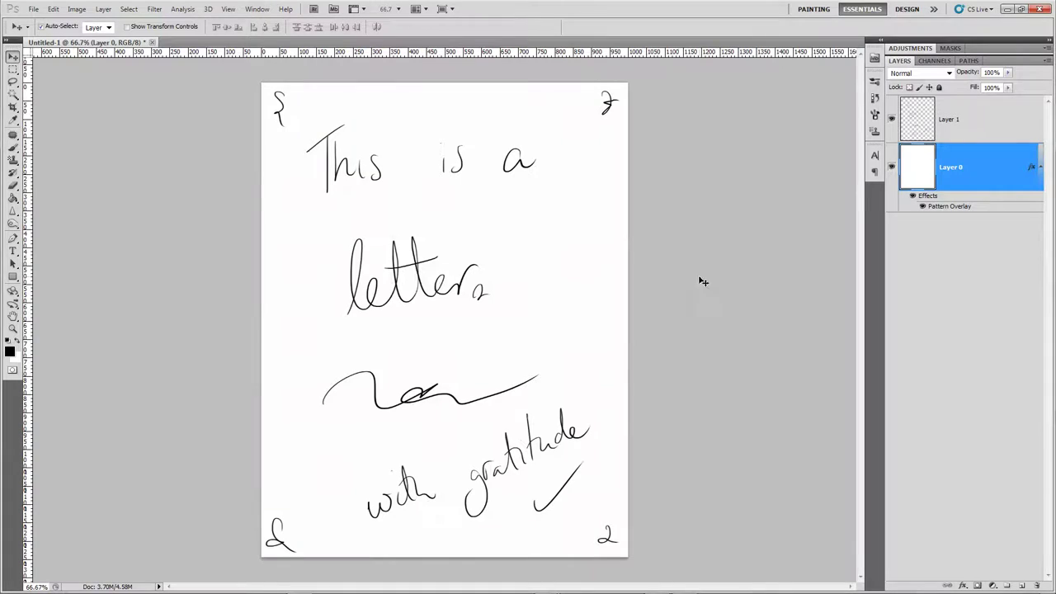
- Create a File > New document in pixels with Width and Height both 512
left_click(33, 8)
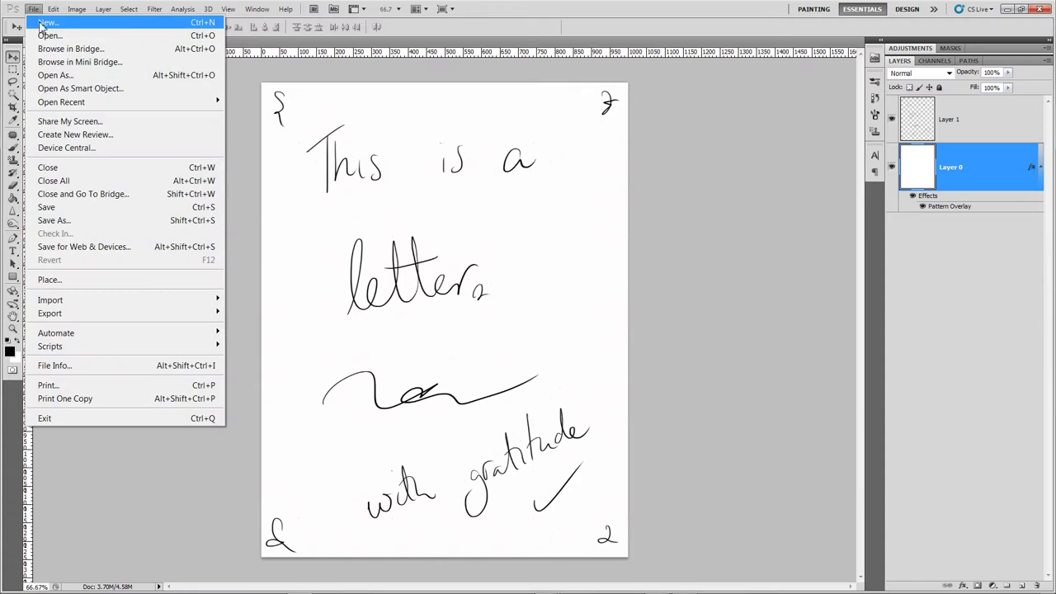
left_click(38, 21)
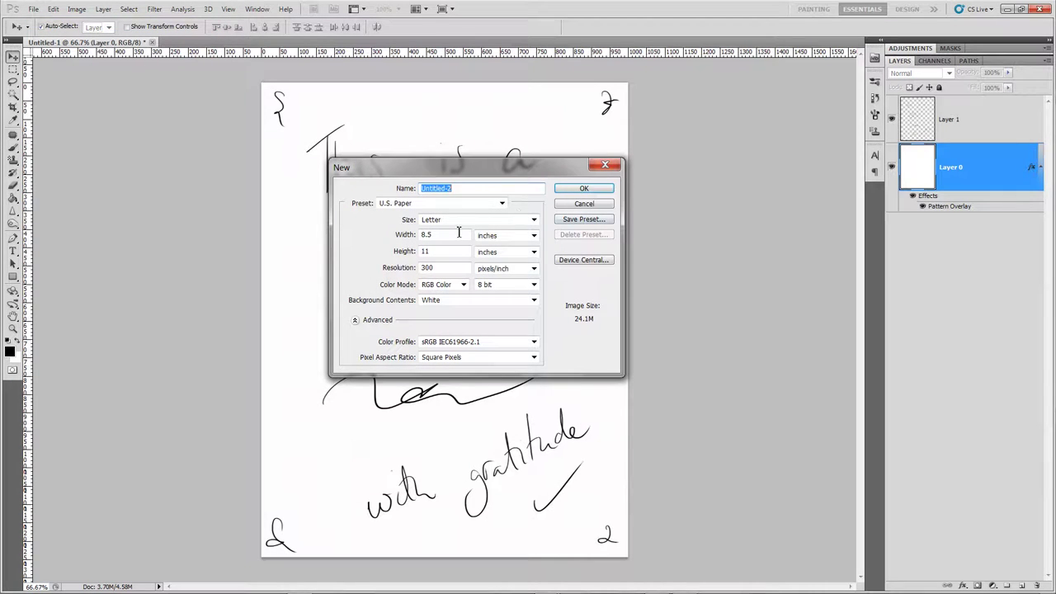
left_click(474, 221)
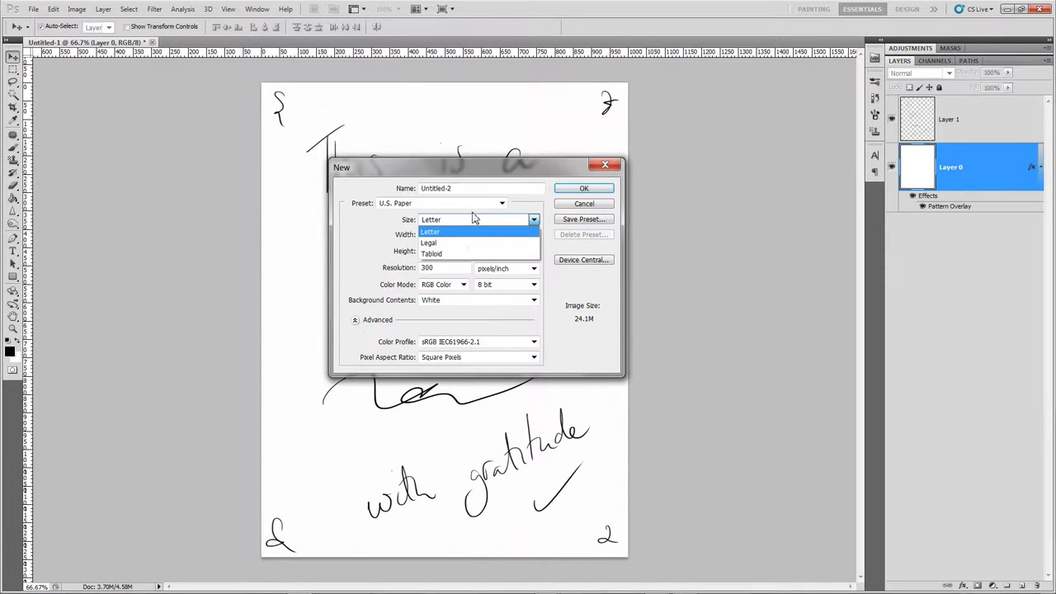
left_click(475, 231)
left_click(504, 235)
left_click(505, 245)
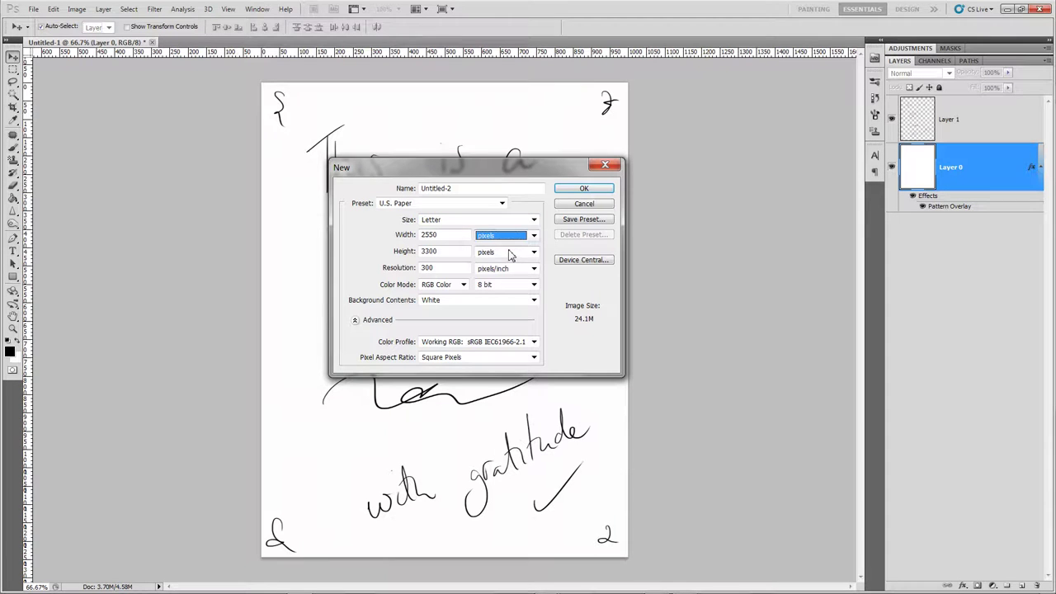
double_click(461, 234)
type("512")
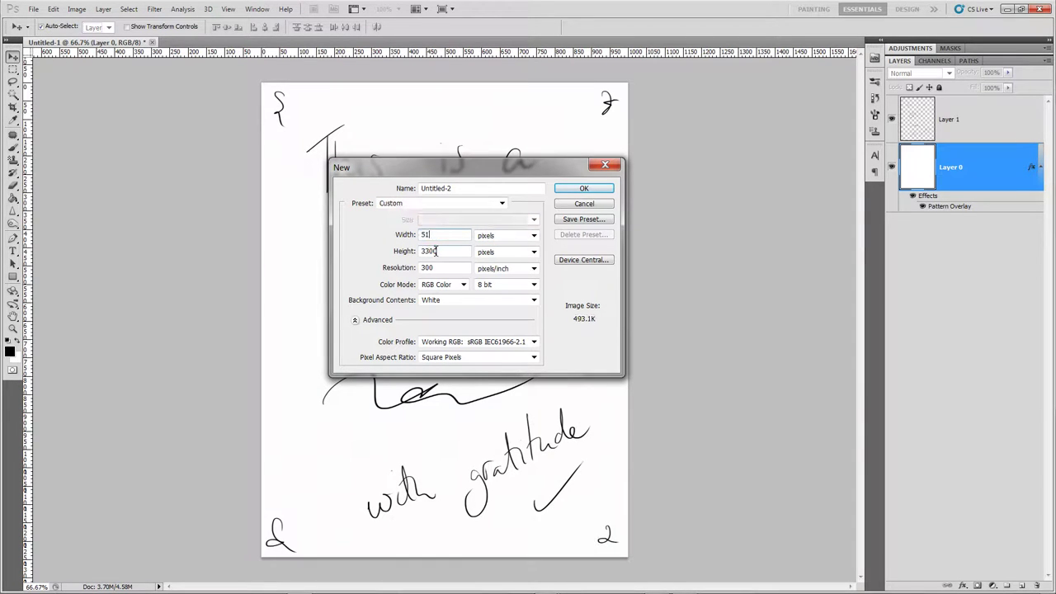
double_click(456, 252)
type("512")
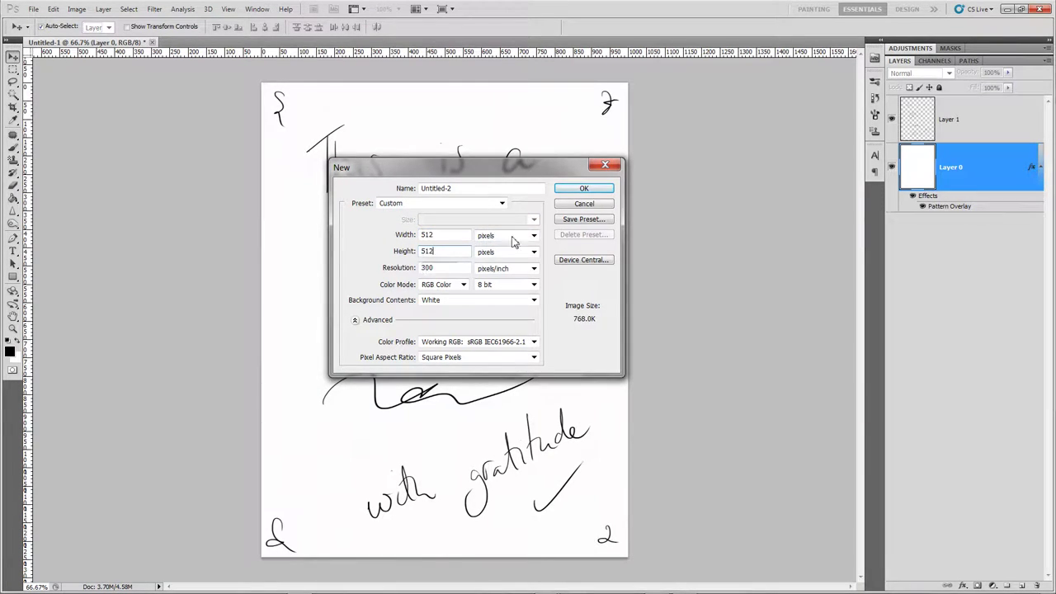
left_click(575, 191)
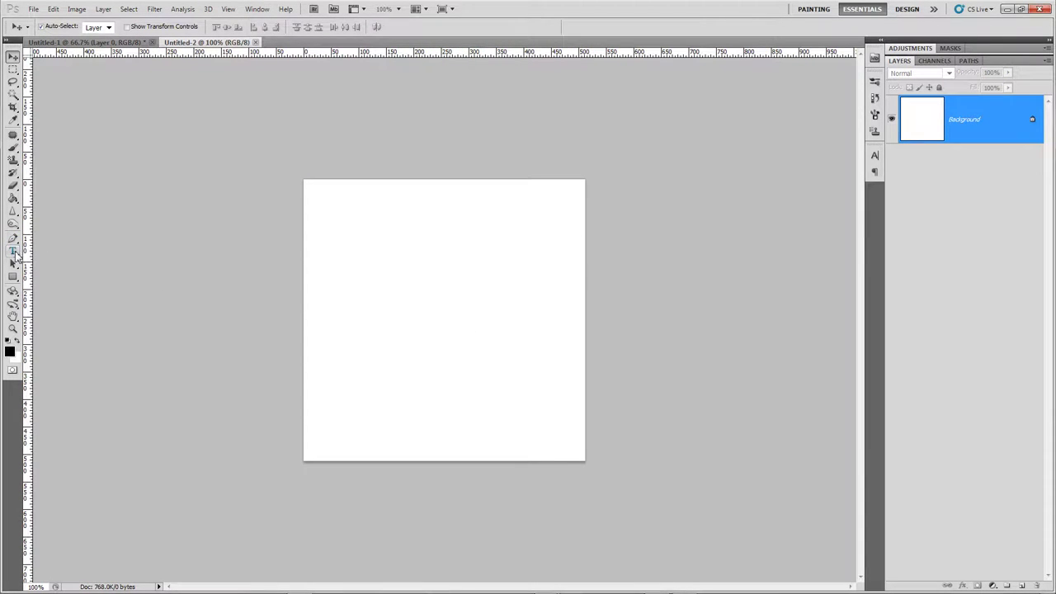
left_click(13, 250)
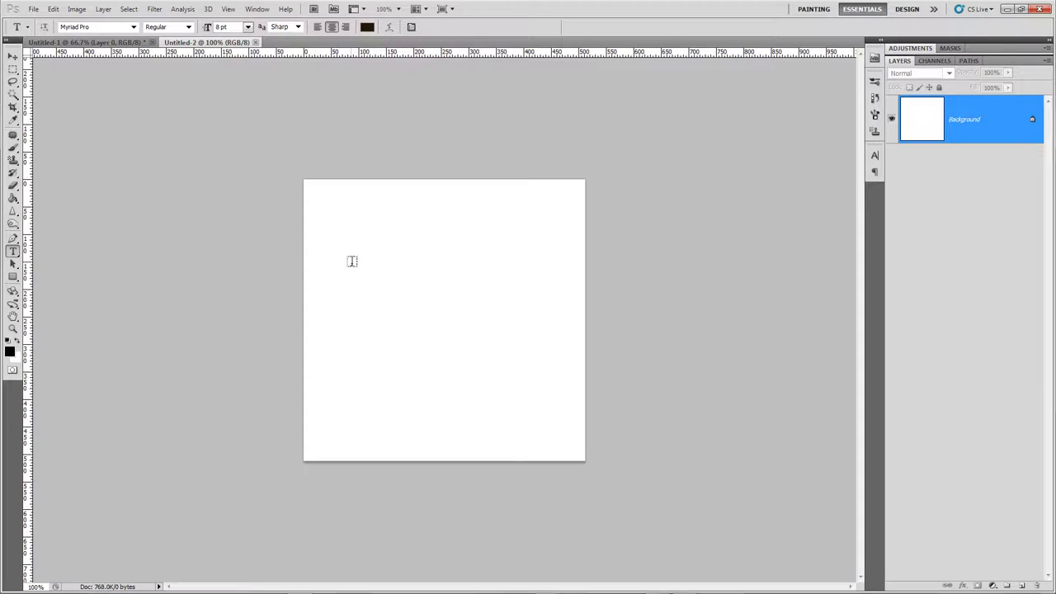
- Set Image Size width to 1000 px on Untitled-2, then zoom out
left_click(79, 10)
left_click(103, 109)
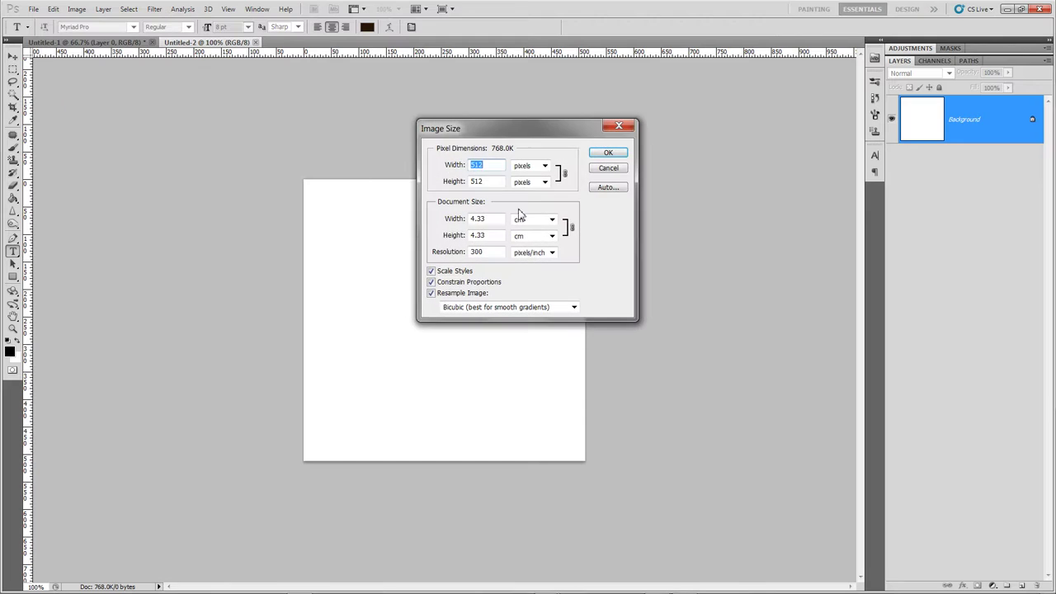
type("10")
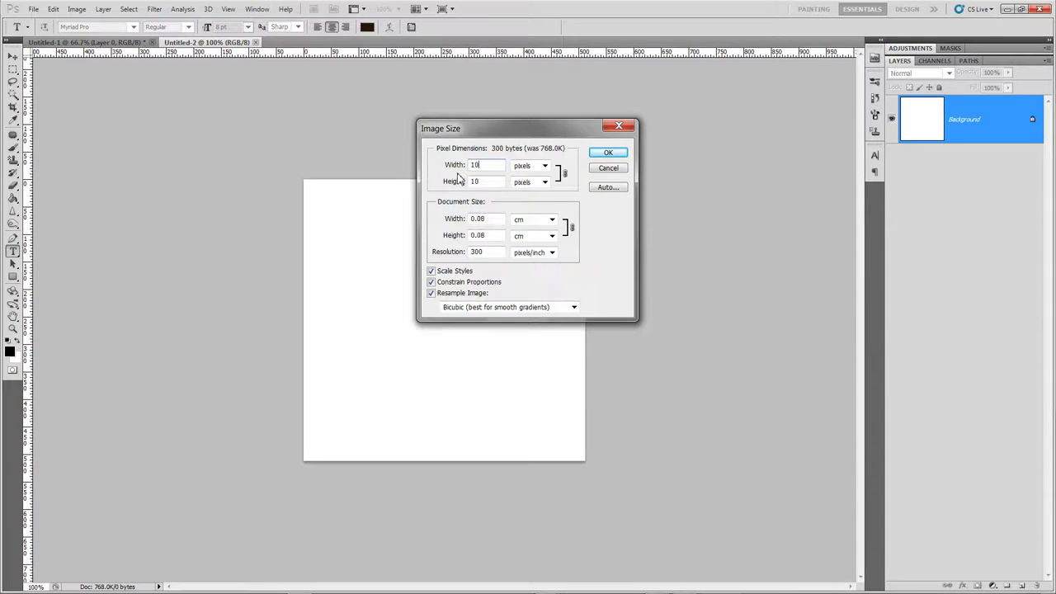
type("00")
left_click(607, 153)
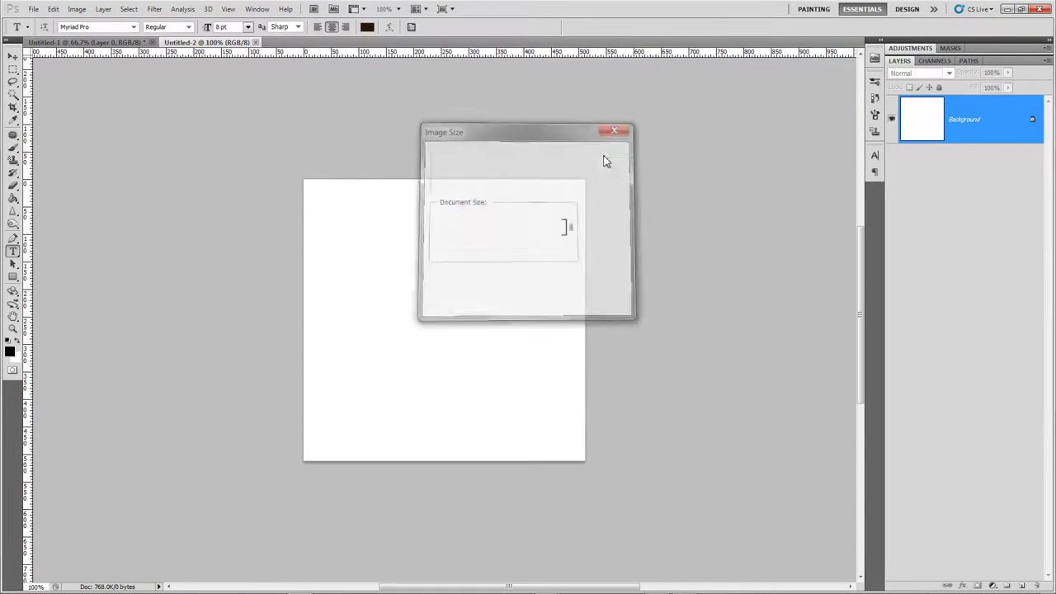
key("ctrl+minus")
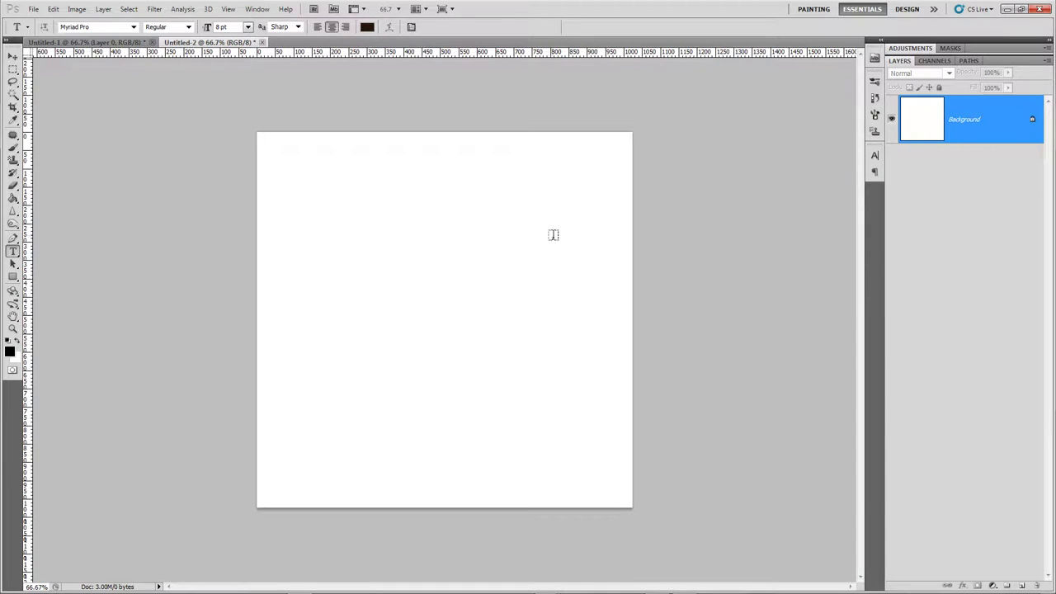
- Draw a black rectangle near the canvas top-left, then a narrower rectangle over its middle
left_click(13, 276)
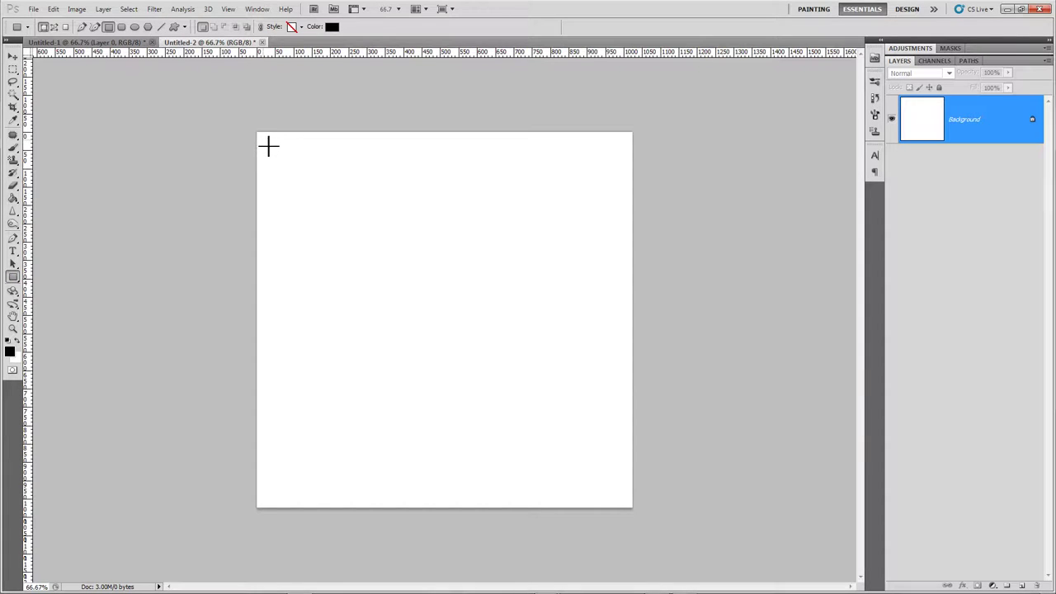
left_click_drag(268, 140, 504, 275)
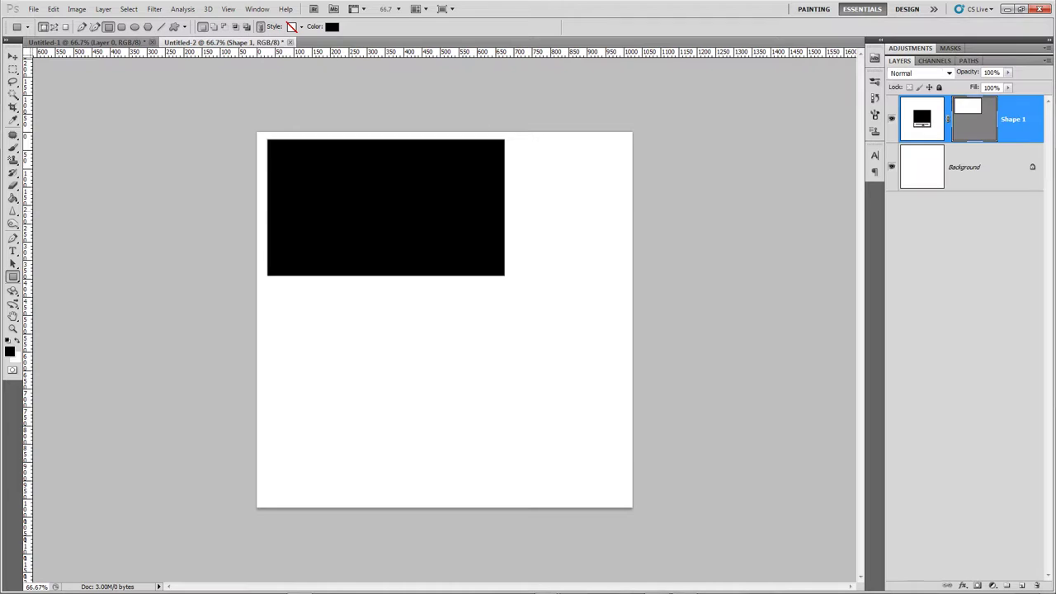
left_click(14, 58)
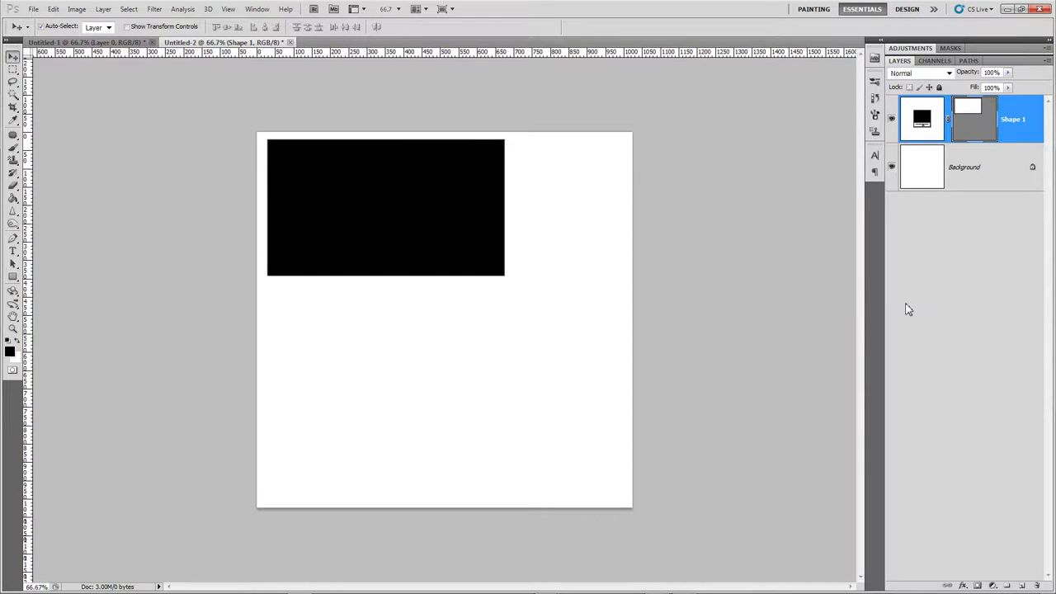
key("u")
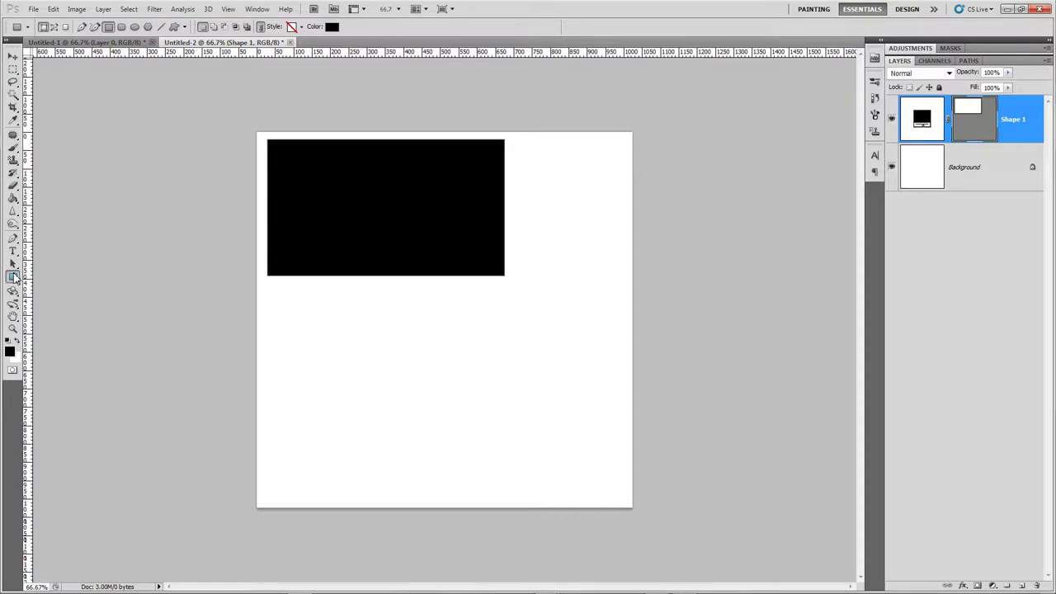
left_click(18, 339)
left_click_drag(355, 190, 450, 277)
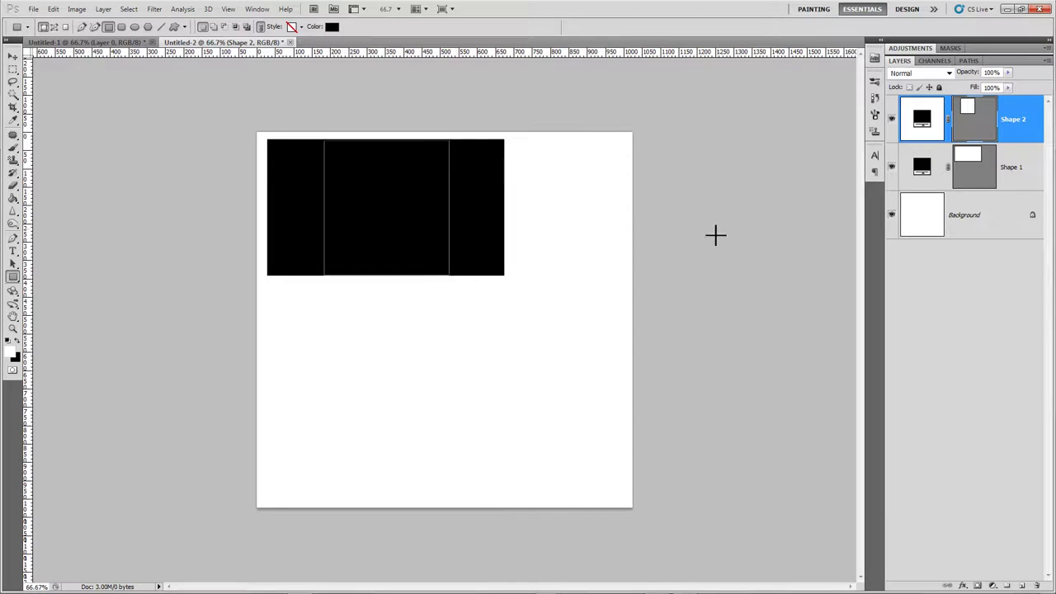
- Make Shape 2 white and nudge it up and left to centre it on Shape 1
double_click(921, 124)
left_click_drag(663, 178, 566, 102)
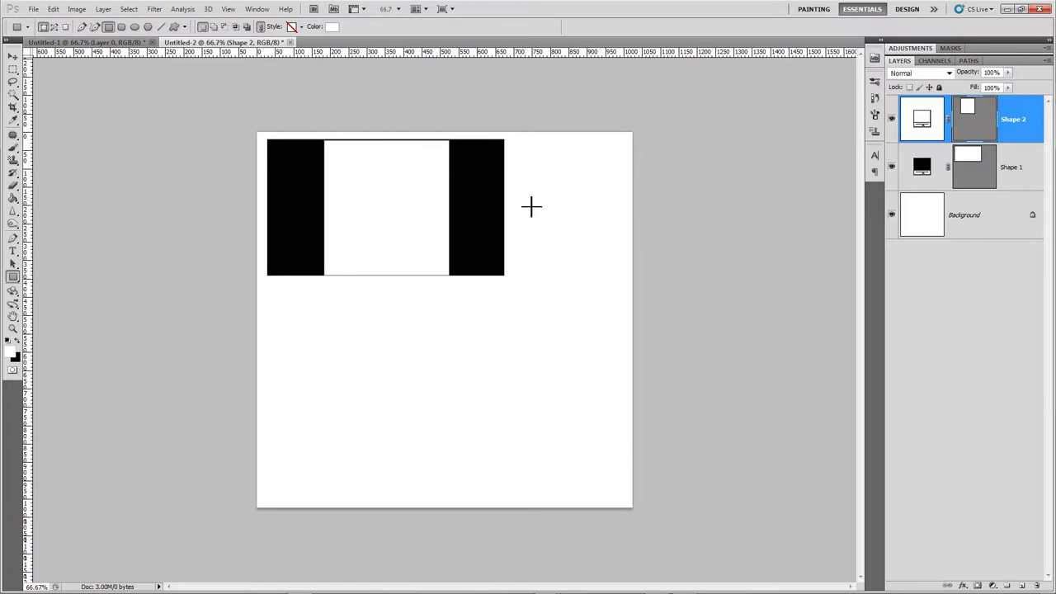
key("ctrl+plus")
key("ctrl+plus")
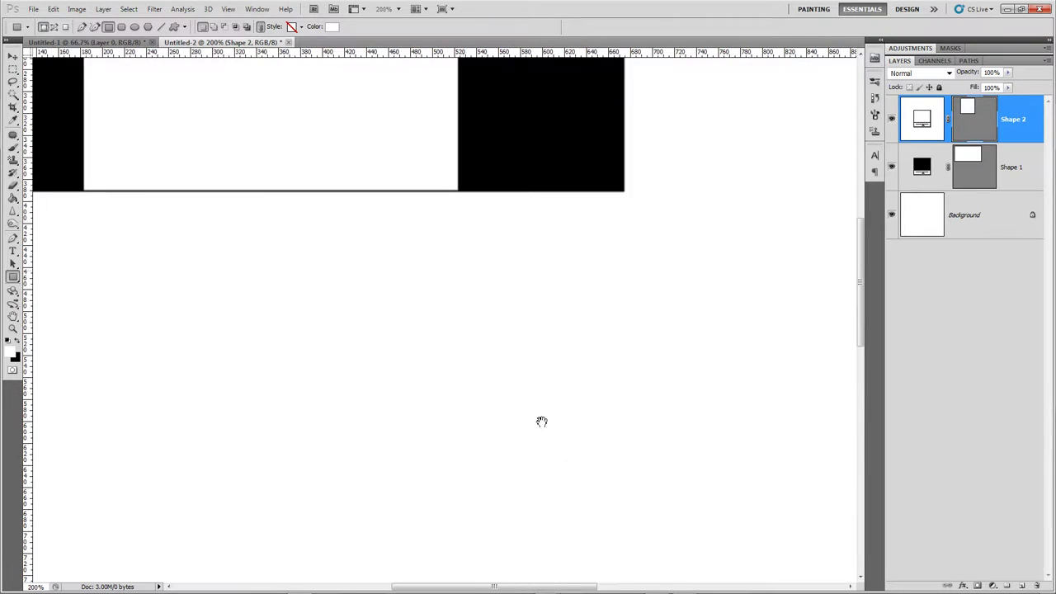
left_click_drag(543, 420, 575, 491)
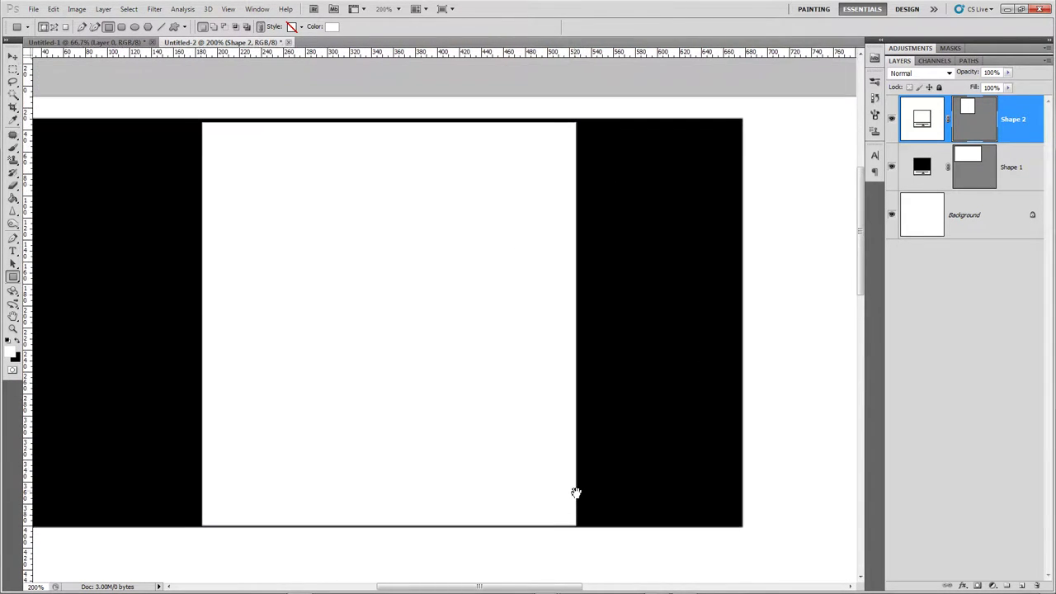
key("v")
key("Up")
key("Up")
key("Up")
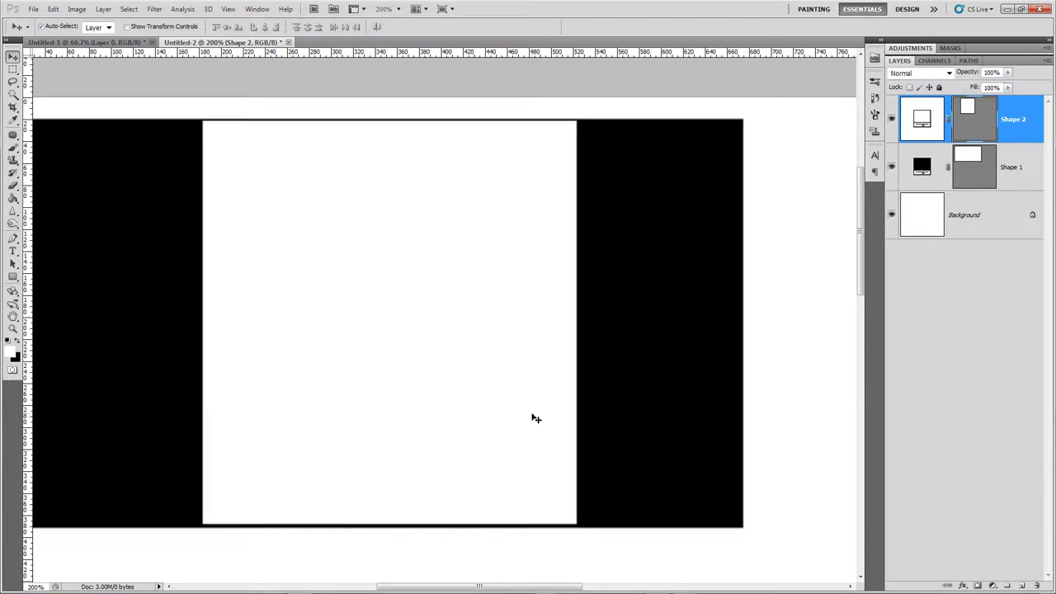
key("Left")
key("Left")
key("Left")
key("Left")
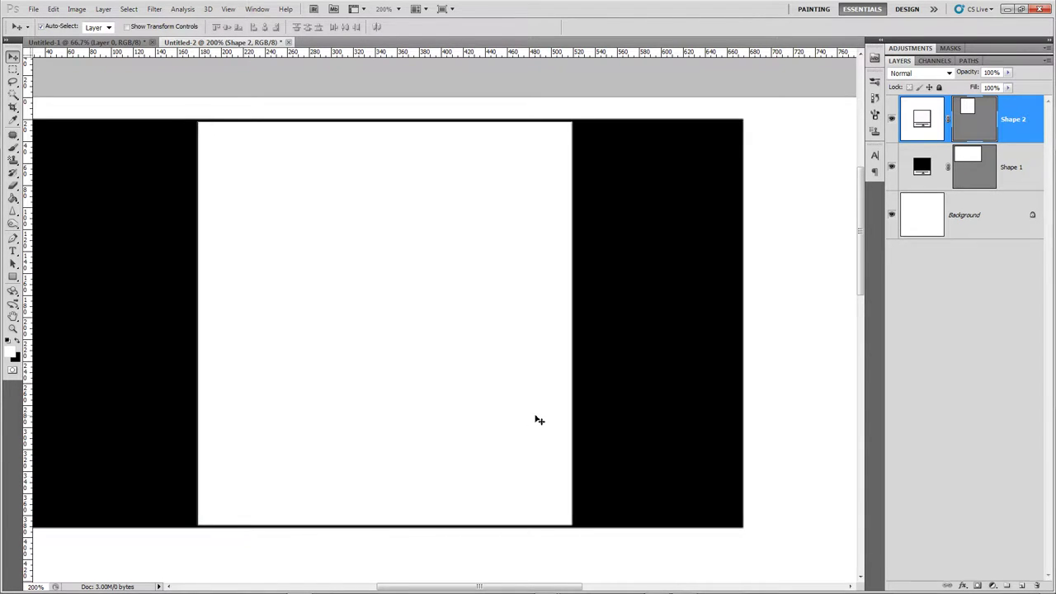
key("alt+bracketleft")
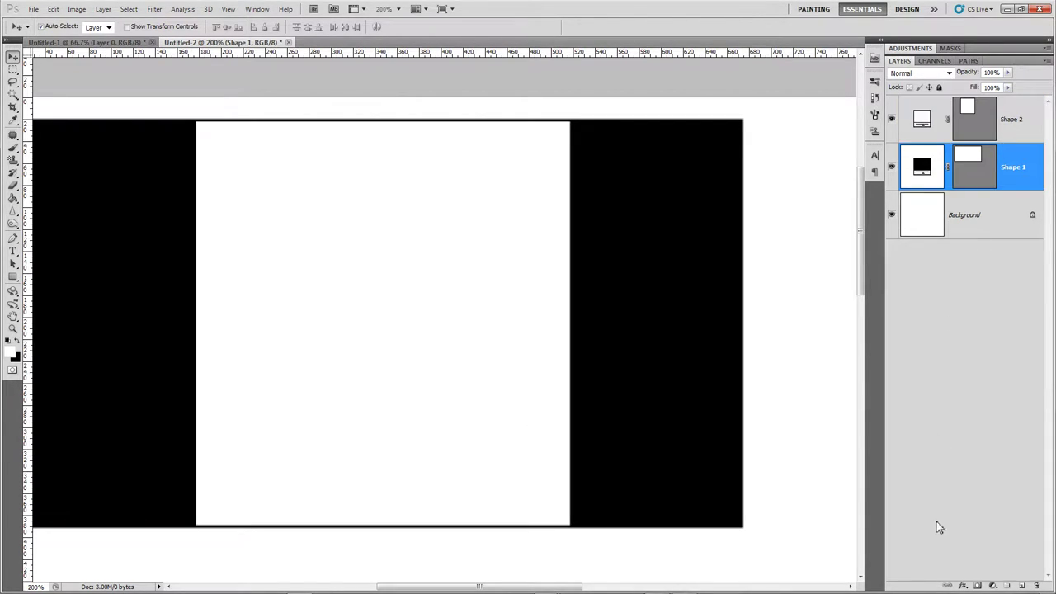
- Add a radial Gradient Overlay to Shape 1 at 150% scale with Reverse ticked
left_click(966, 586)
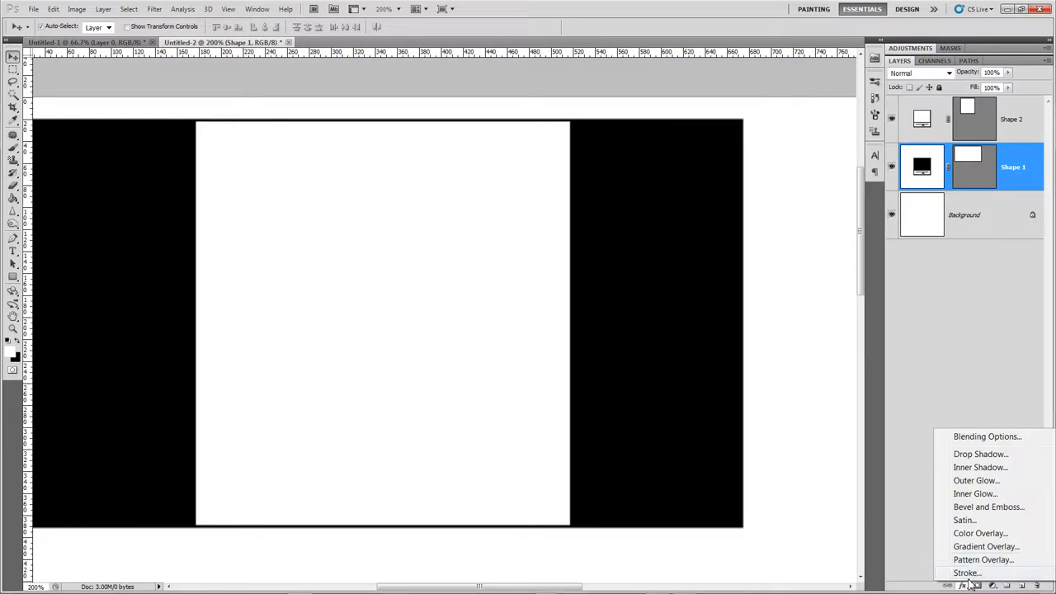
left_click(957, 547)
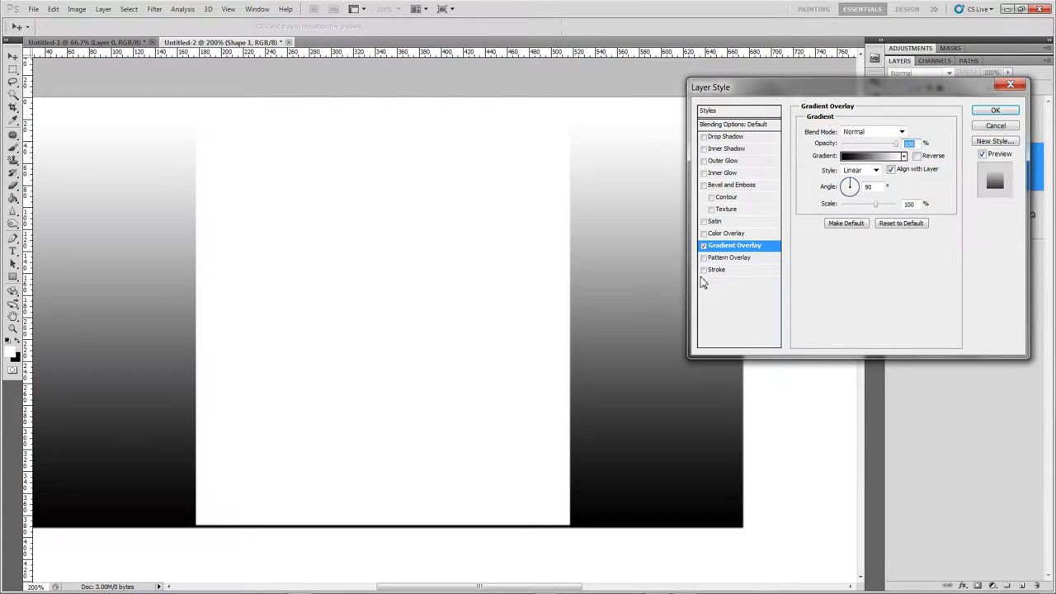
left_click(872, 170)
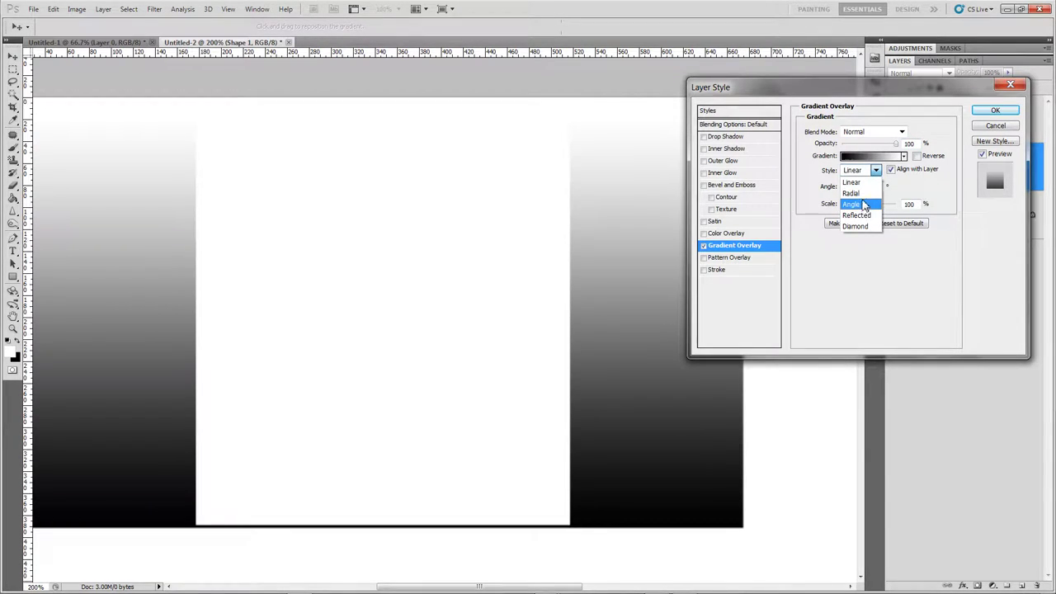
left_click(851, 193)
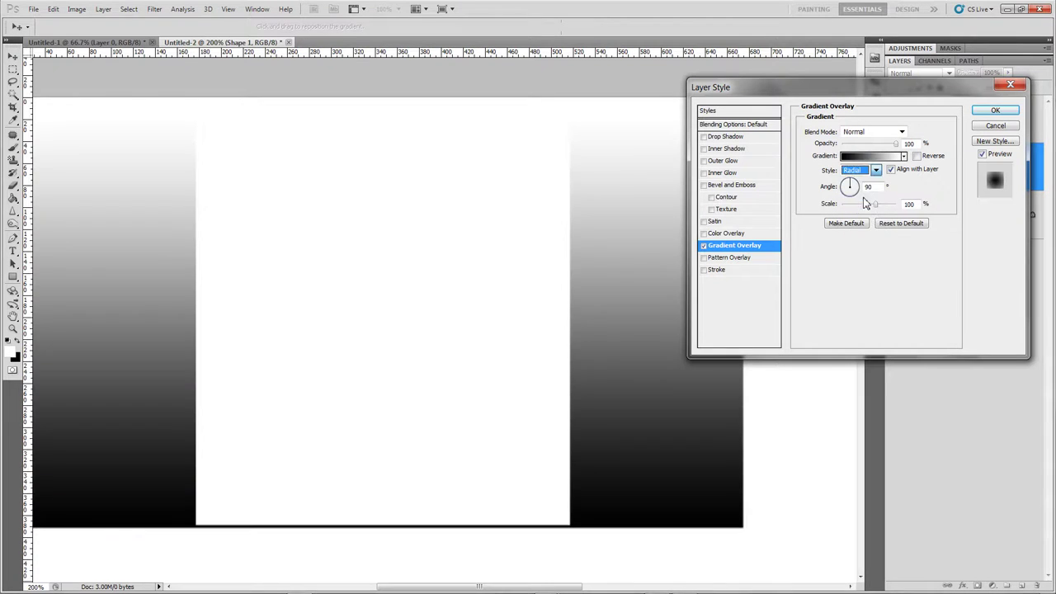
left_click_drag(598, 314, 599, 302)
left_click_drag(874, 207, 949, 213)
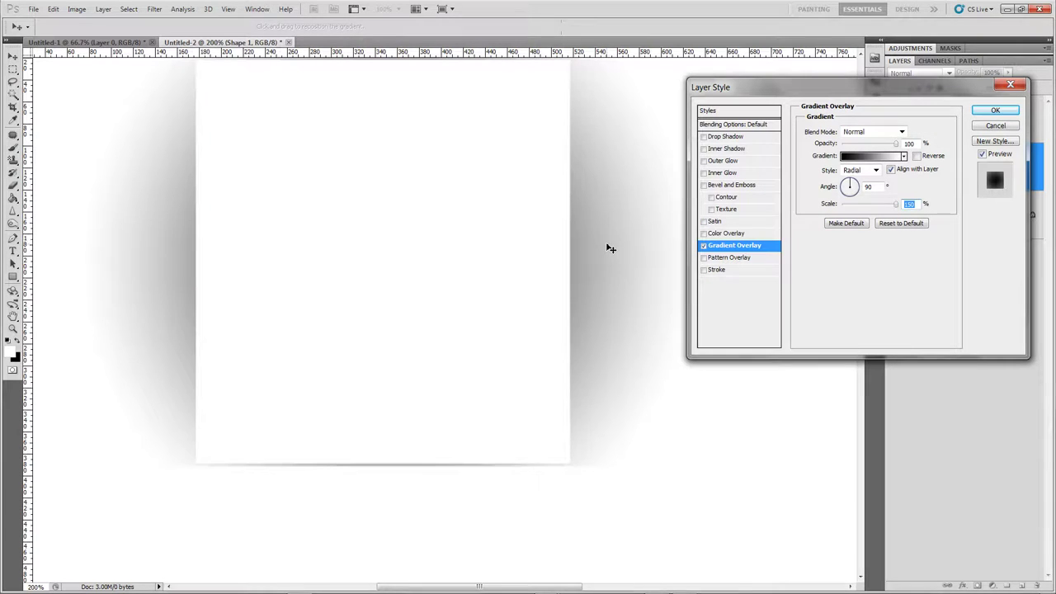
key("ctrl+minus")
left_click(917, 156)
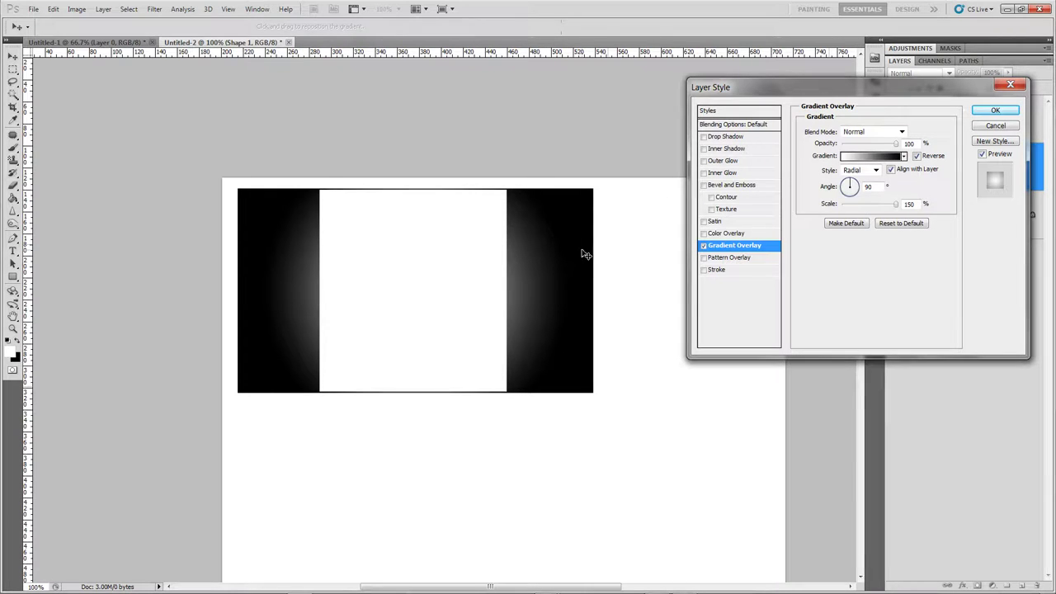
left_click(993, 111)
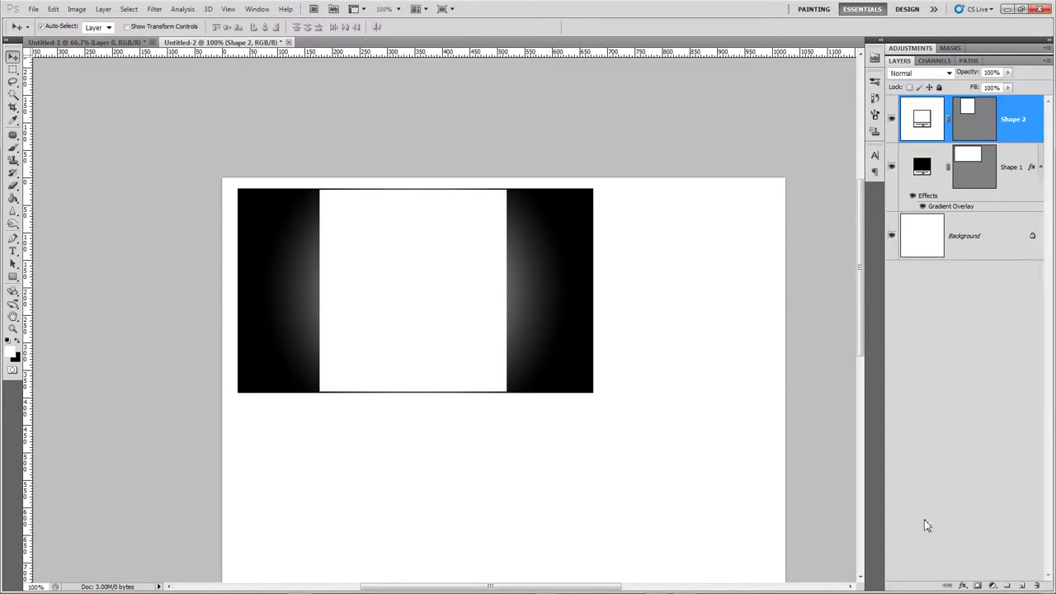
- Add a Gradient Overlay to Shape 2 with its left stop set to grey b4b4b4
left_click(963, 586)
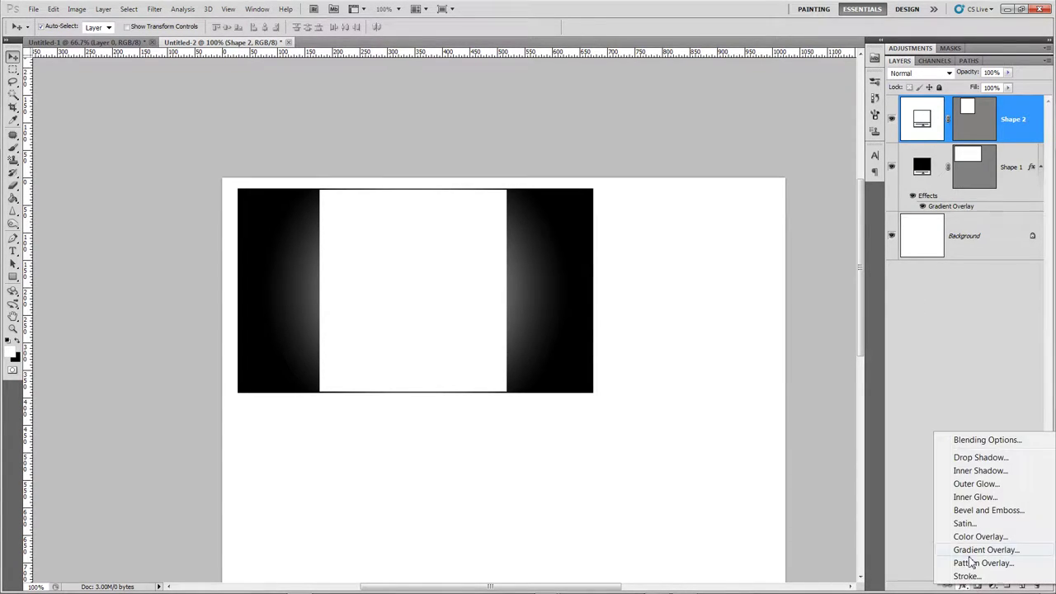
left_click(975, 550)
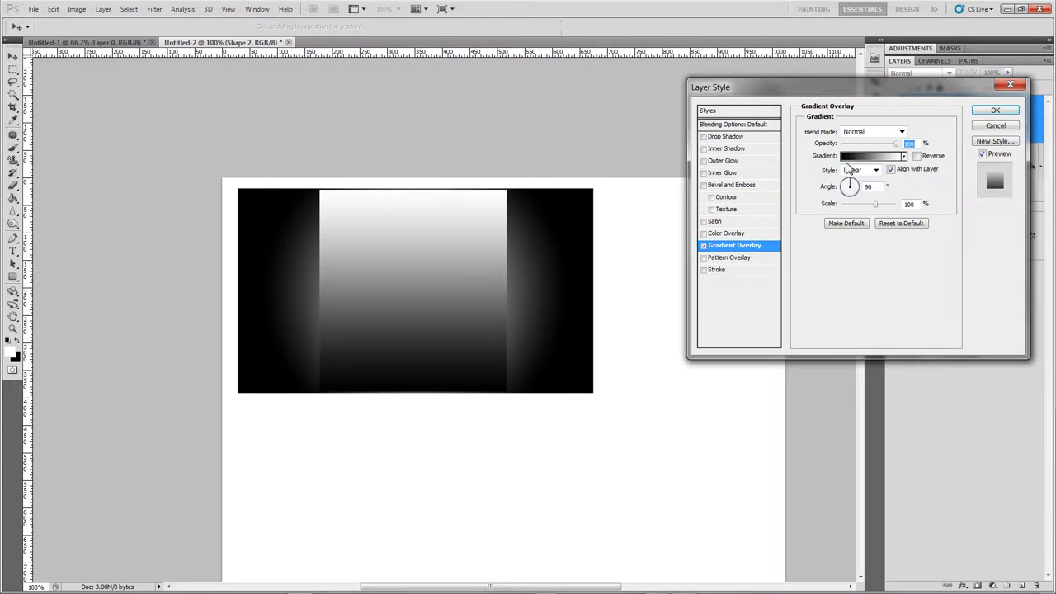
left_click(877, 155)
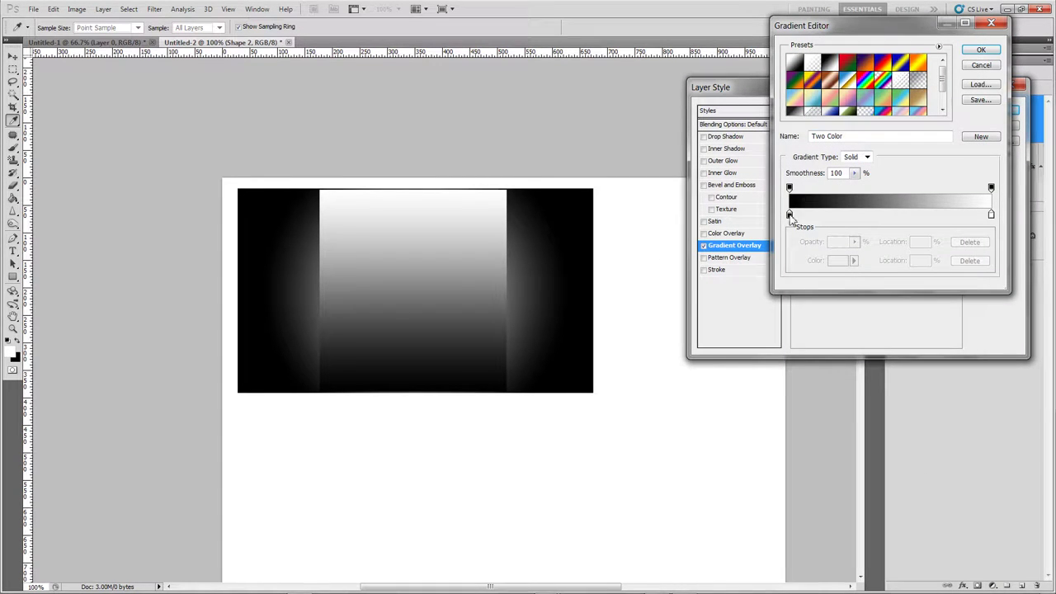
left_click(790, 216)
left_click(837, 260)
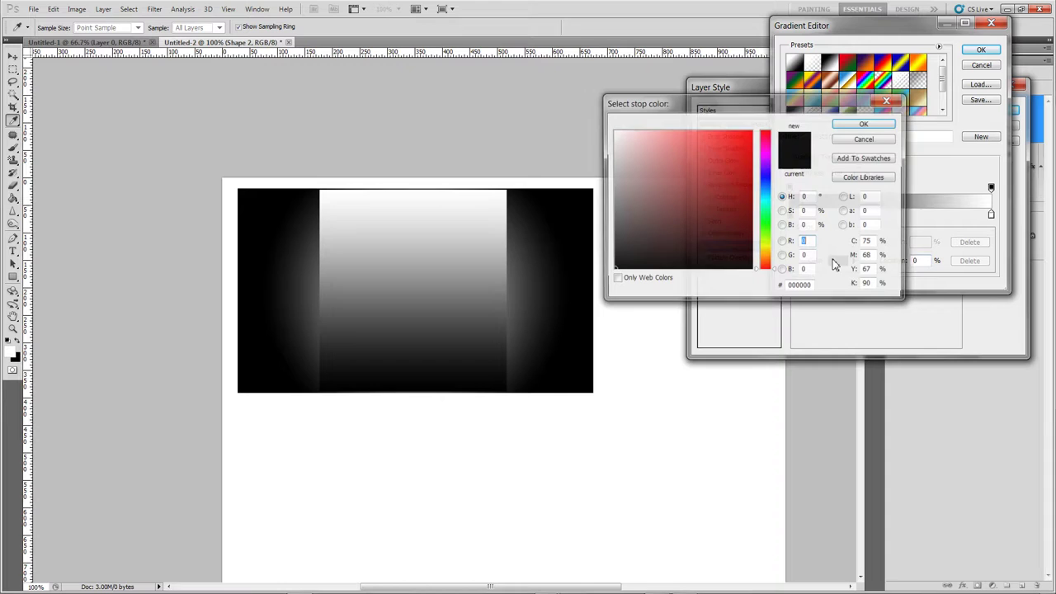
left_click_drag(642, 185, 582, 185)
left_click(637, 169)
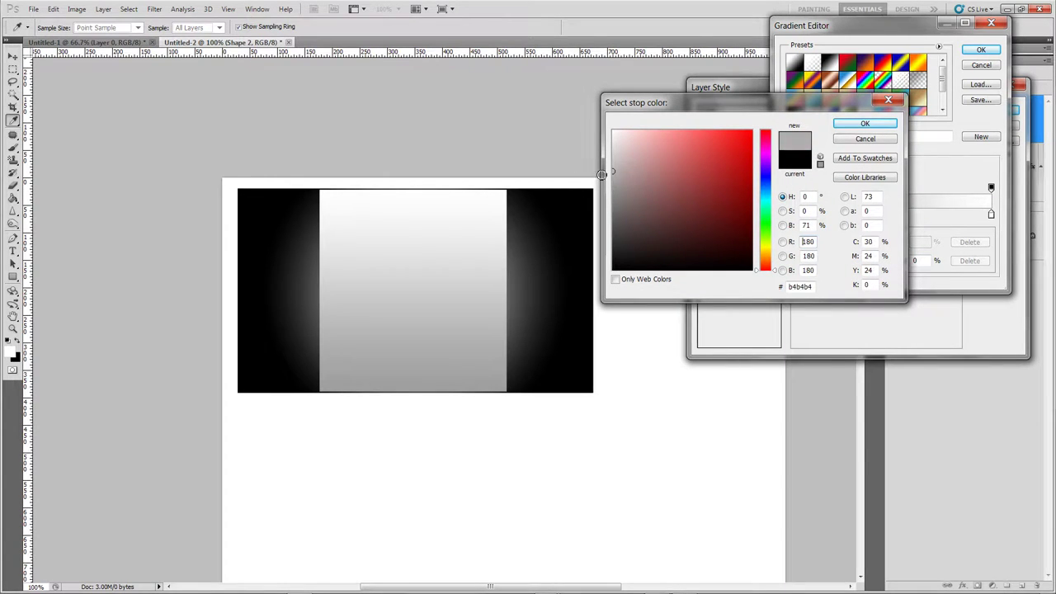
left_click(858, 126)
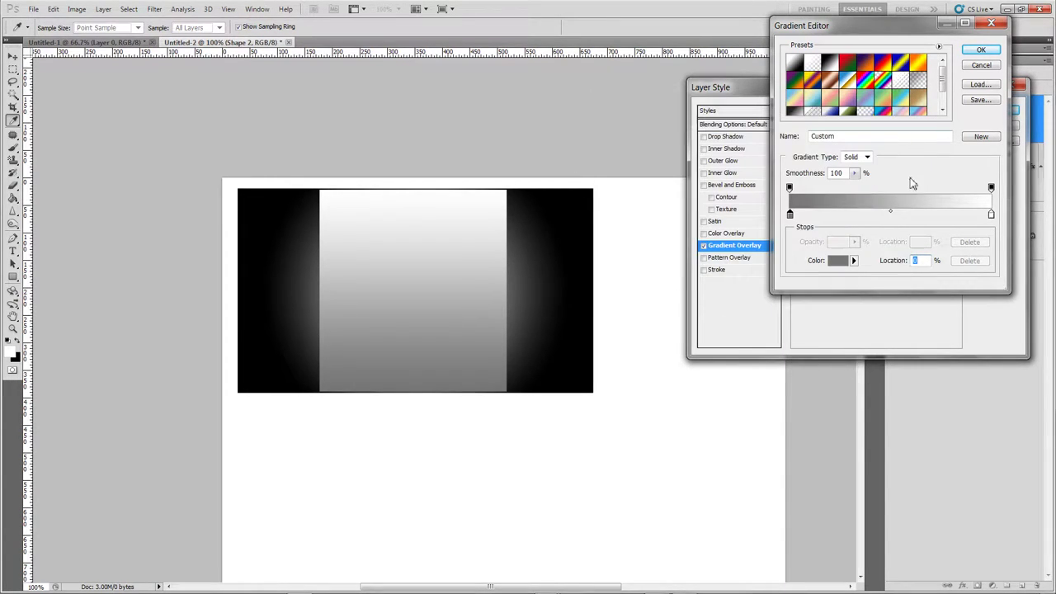
left_click(981, 51)
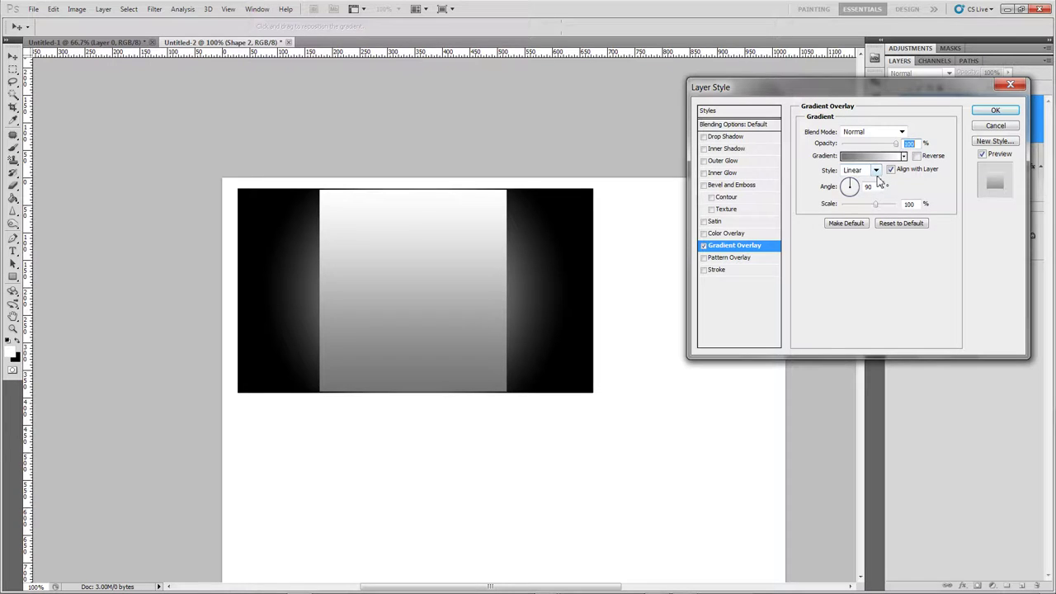
- Make the gradient Radial and Reversed at 150% scale, and apply it
left_click(875, 170)
left_click(851, 192)
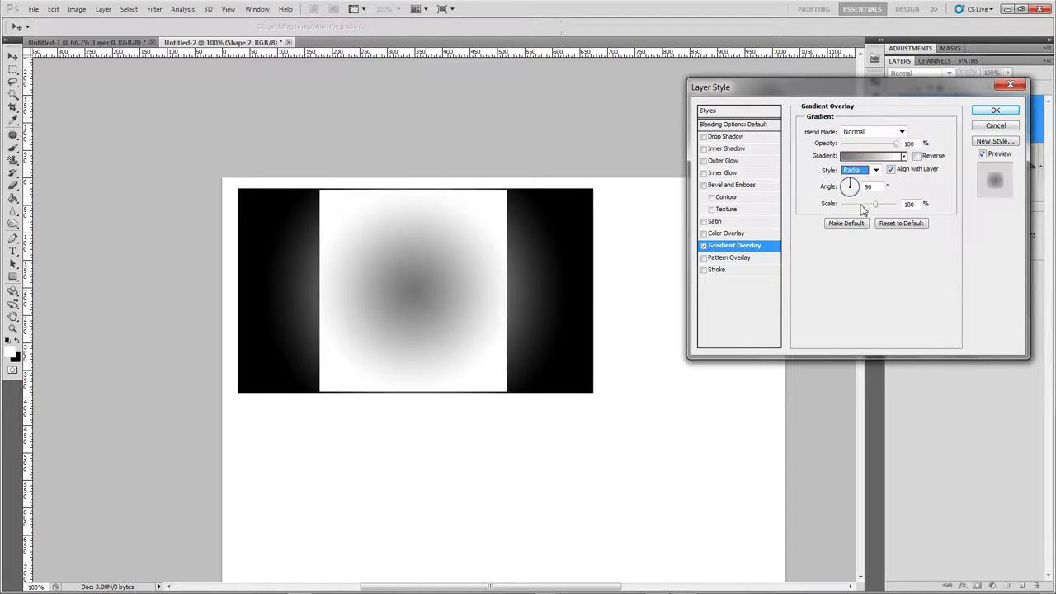
left_click(916, 156)
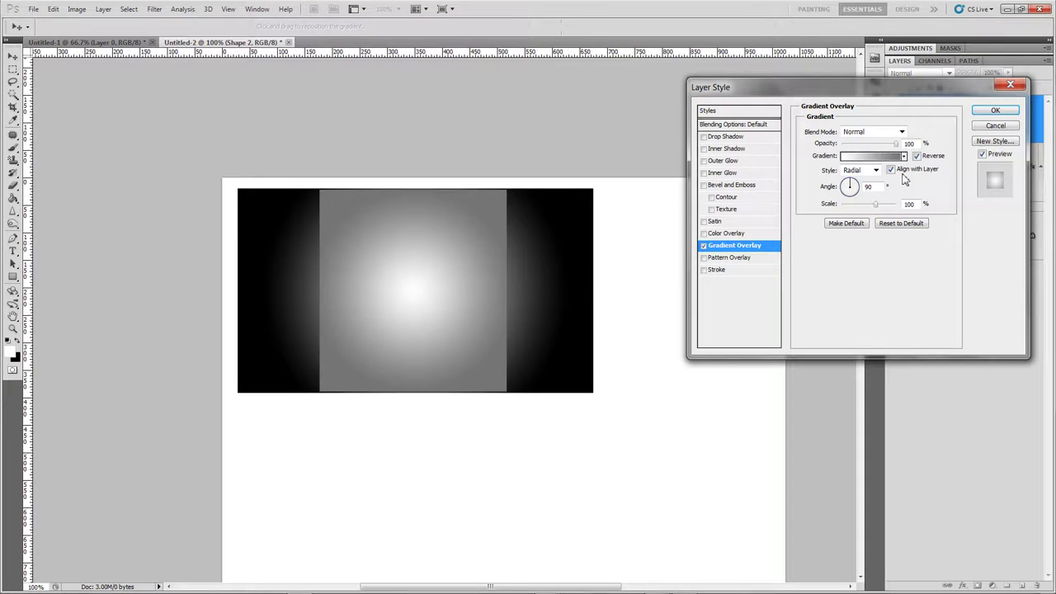
left_click_drag(877, 204, 907, 206)
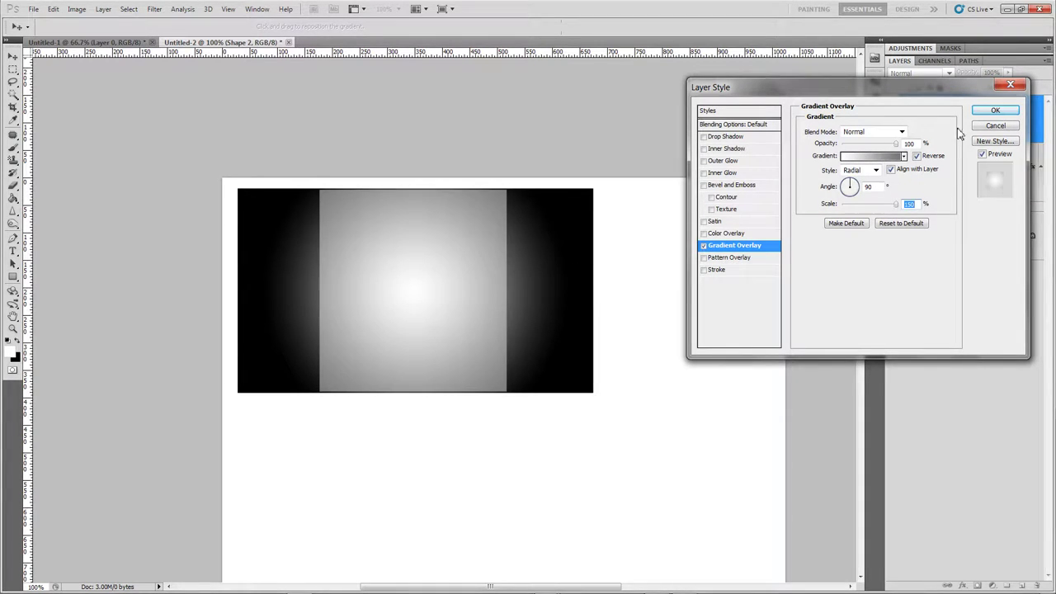
left_click(995, 110)
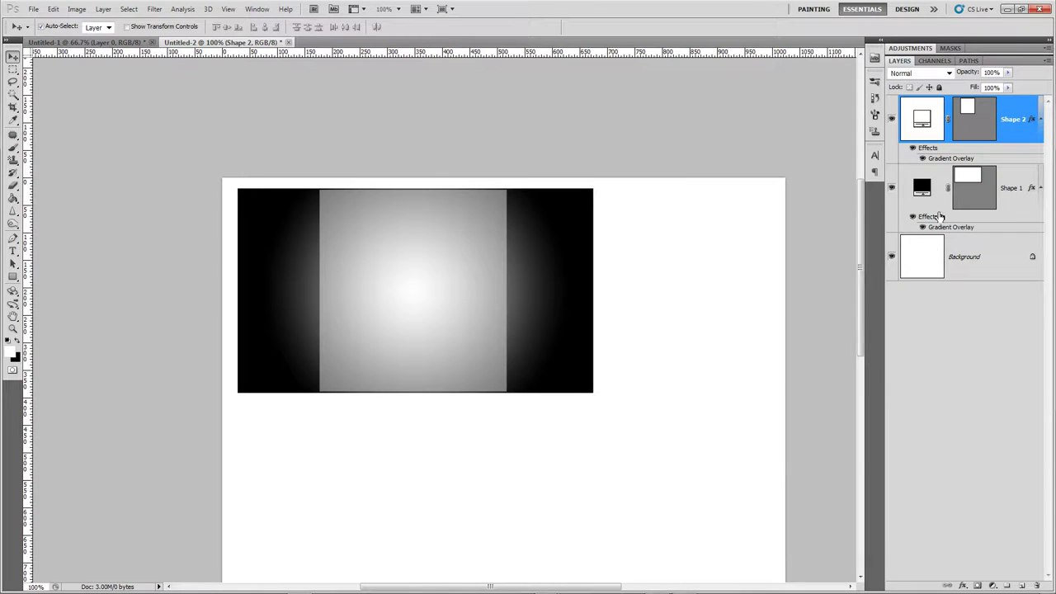
- Hide Shape 1's gradient overlay and set its fill to near-white fdfdfd
left_click(924, 228)
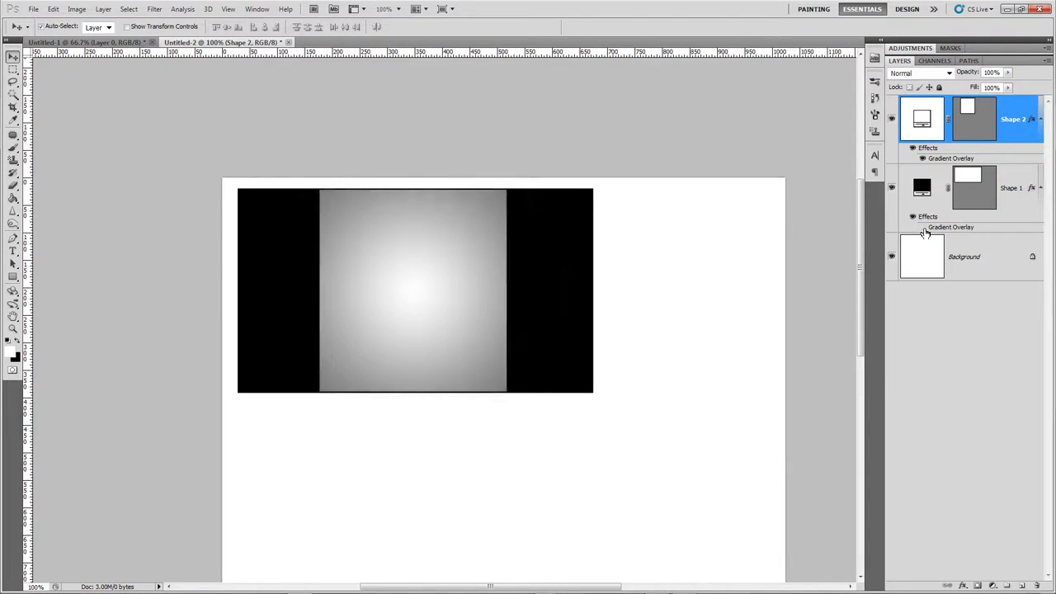
double_click(930, 187)
left_click_drag(684, 176, 613, 141)
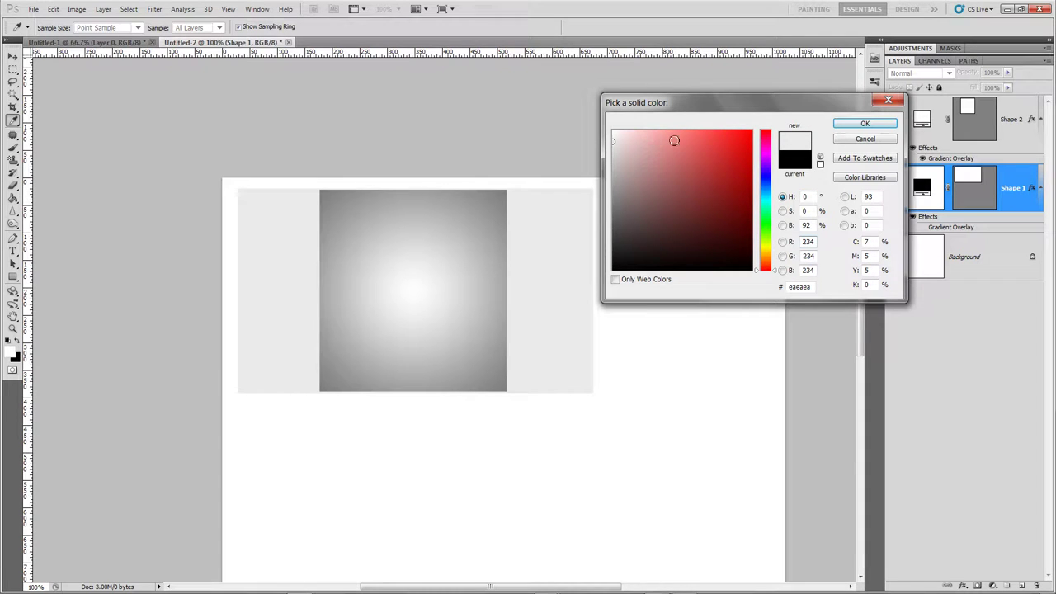
left_click_drag(732, 139, 589, 130)
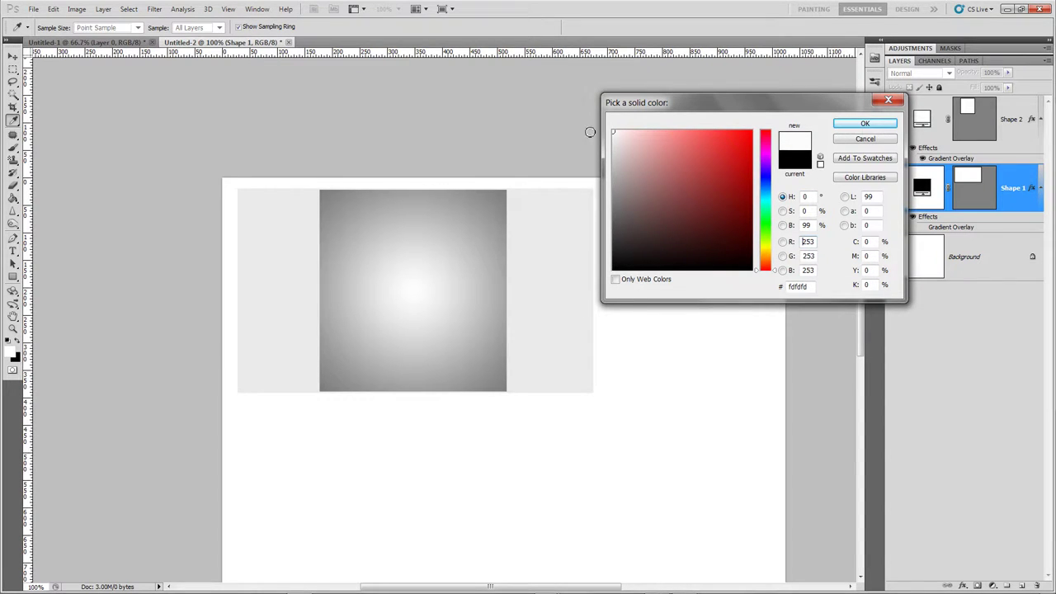
left_click(862, 124)
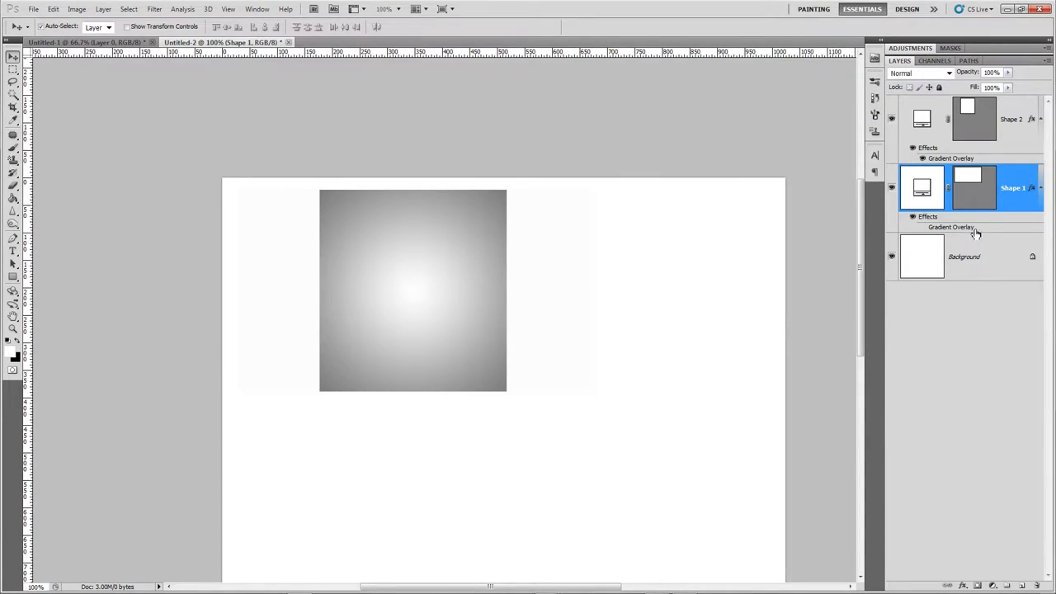
- Give Shape 1 a 1 px black Stroke with Gradient Overlay unchecked in Layer Style
double_click(980, 230)
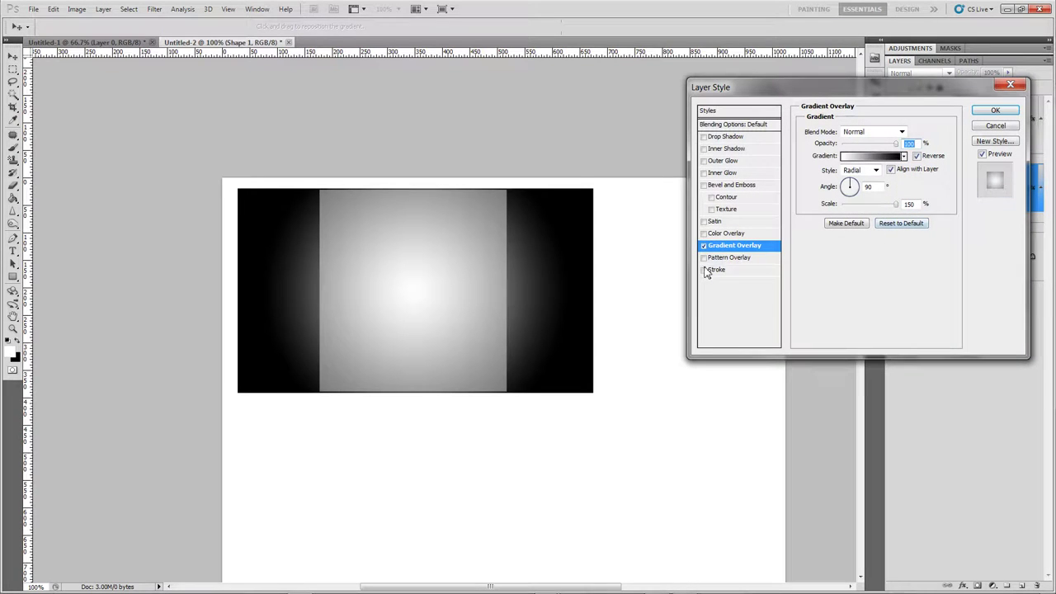
left_click(716, 271)
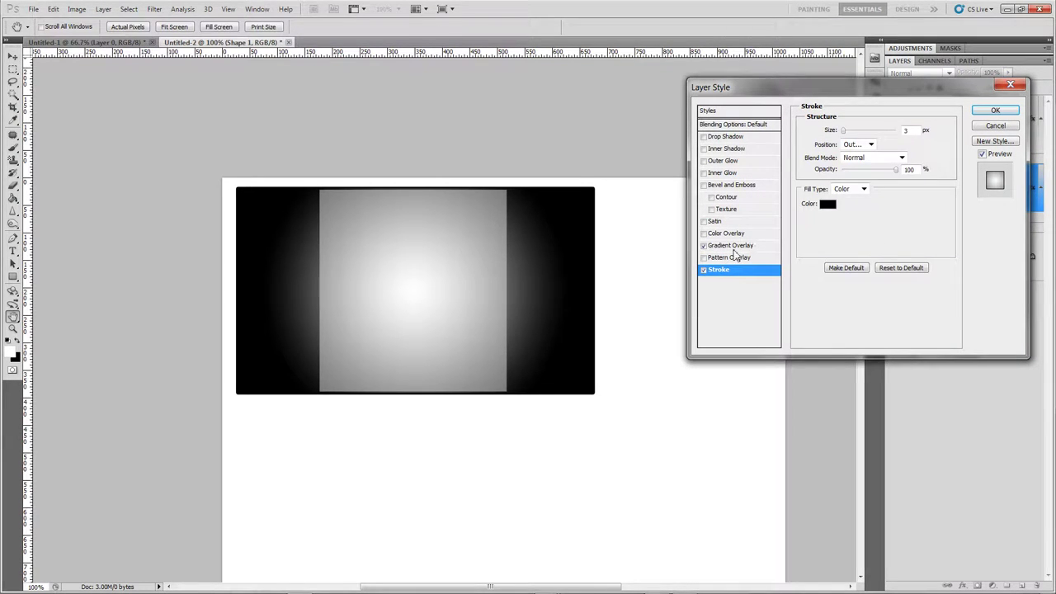
left_click(733, 246)
left_click(703, 246)
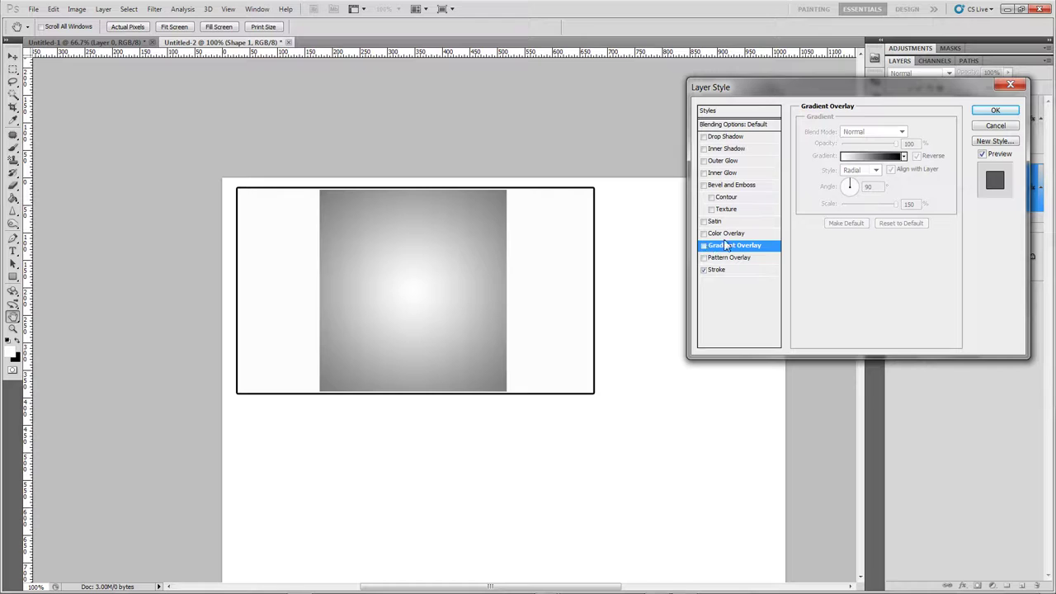
left_click(732, 269)
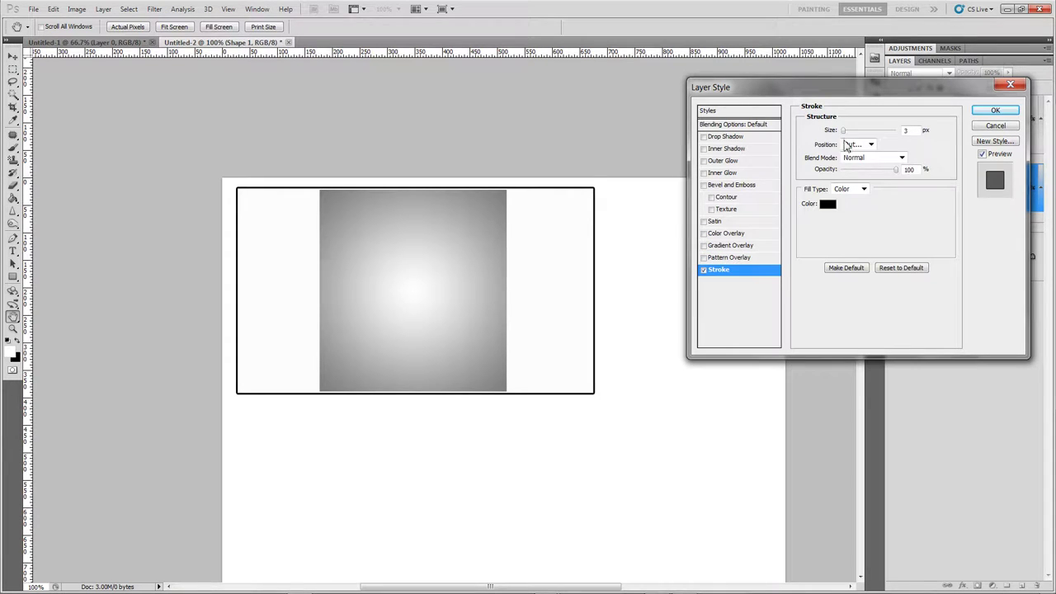
left_click_drag(843, 131, 822, 135)
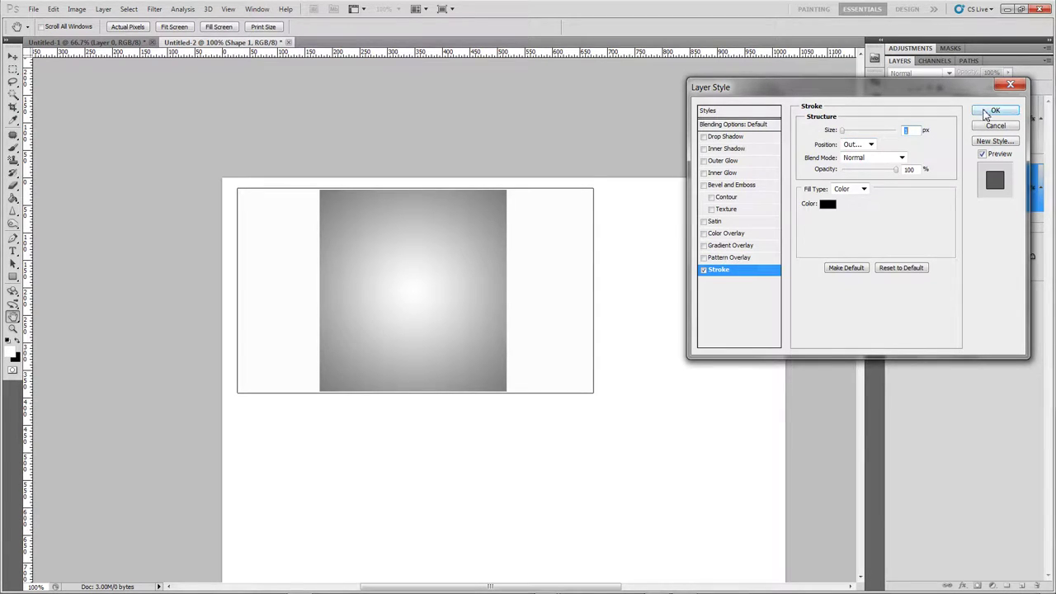
left_click(994, 111)
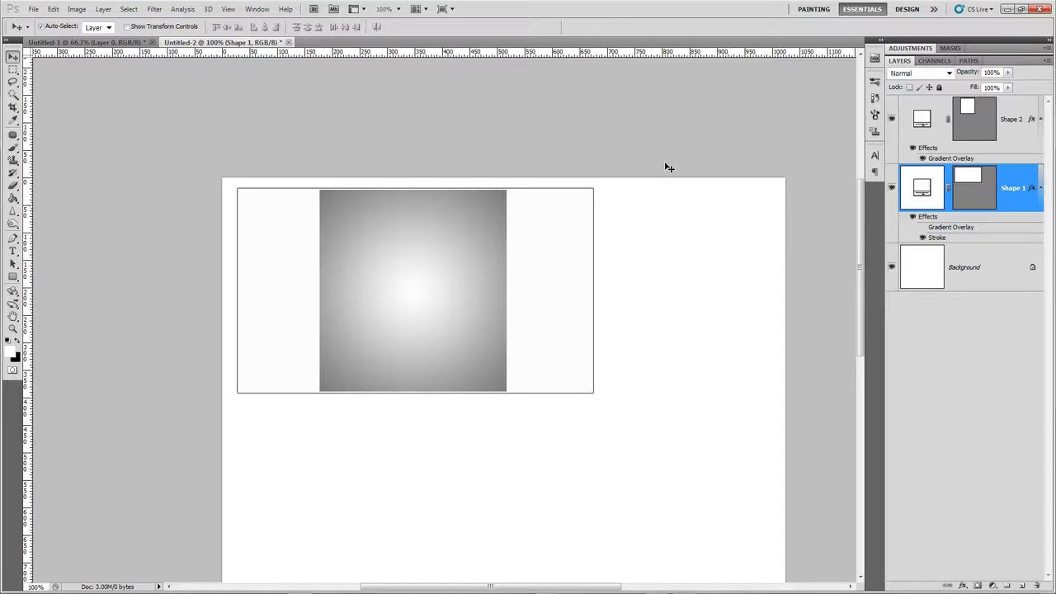
- Launch Google Chrome and search Google for 'barcode'
key("alt+Tab")
mouse_move(338, 575)
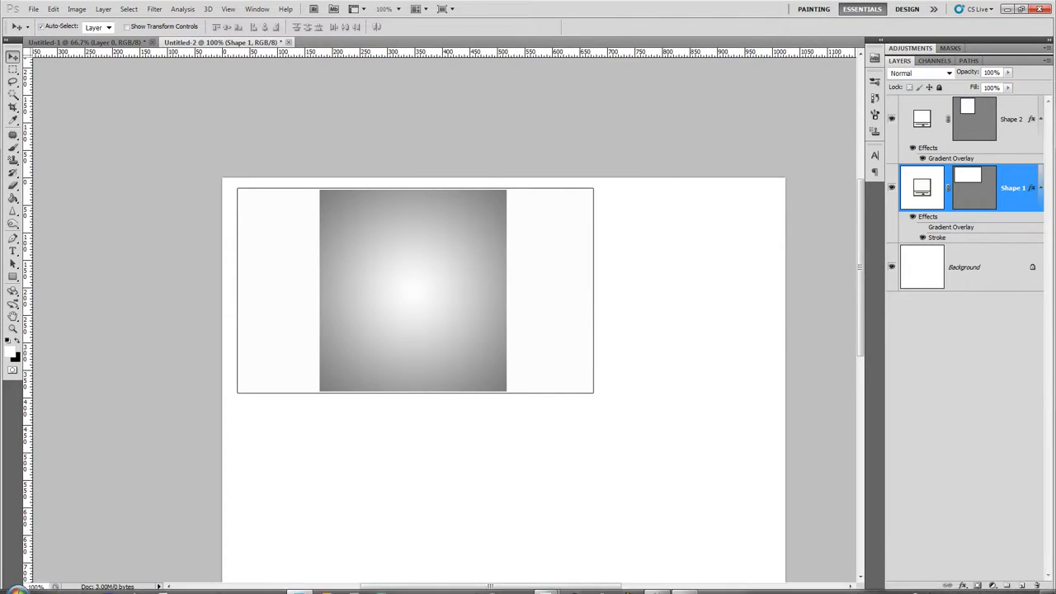
left_click(18, 584)
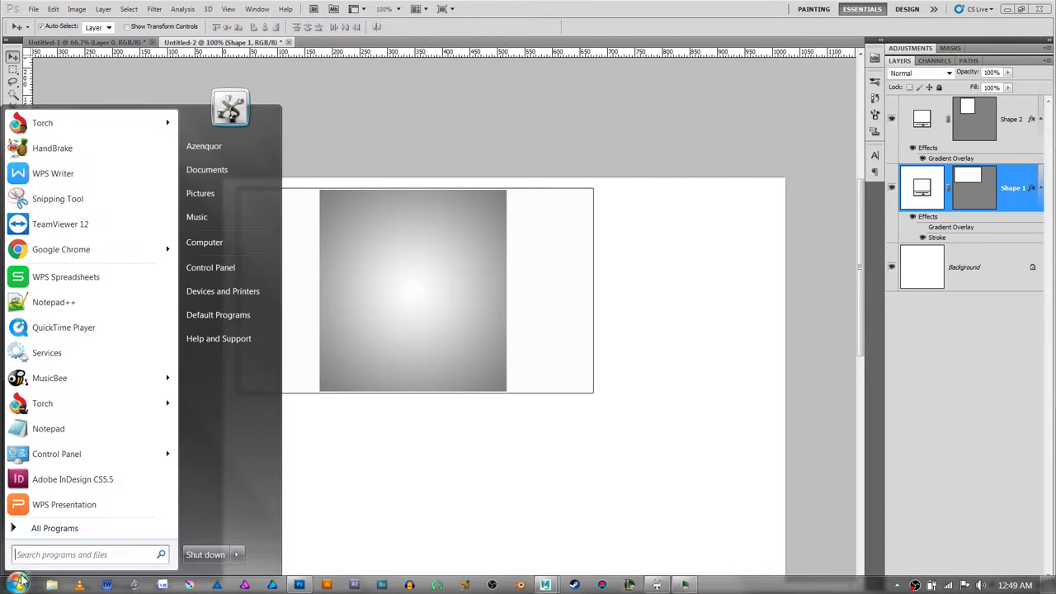
left_click(99, 252)
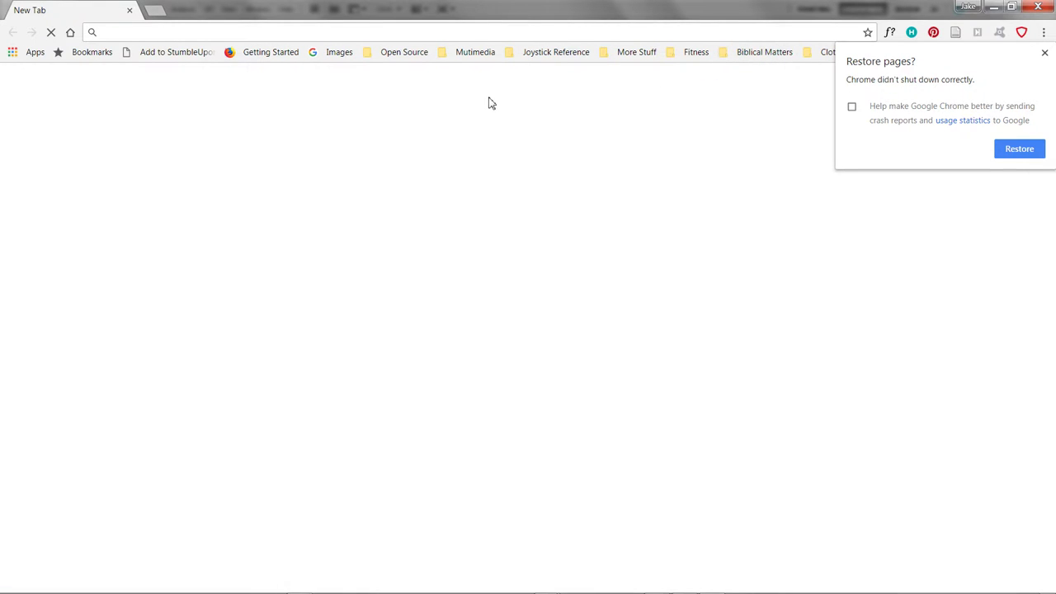
left_click(160, 12)
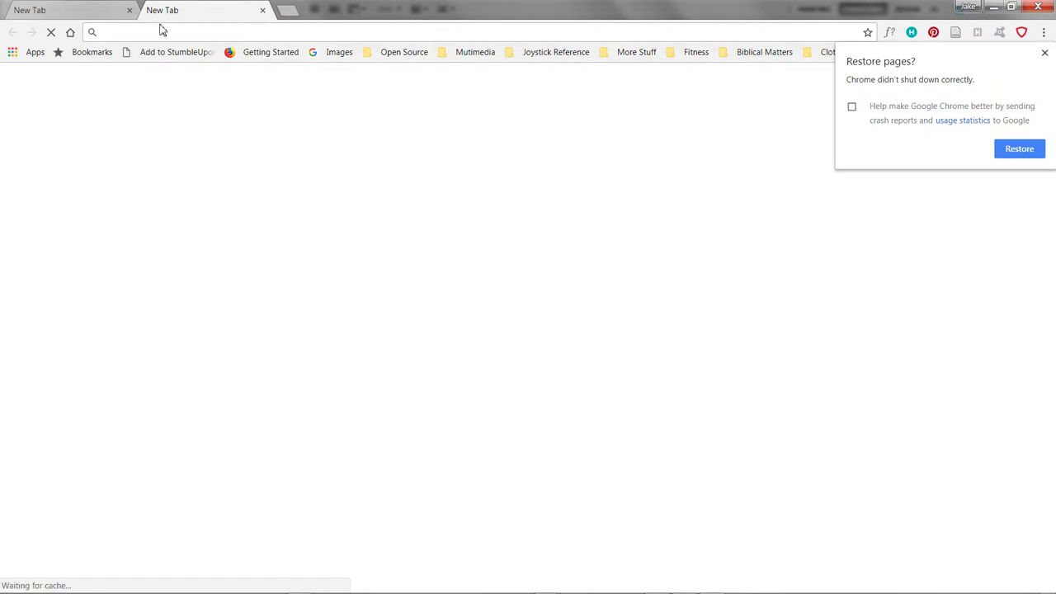
type("barco")
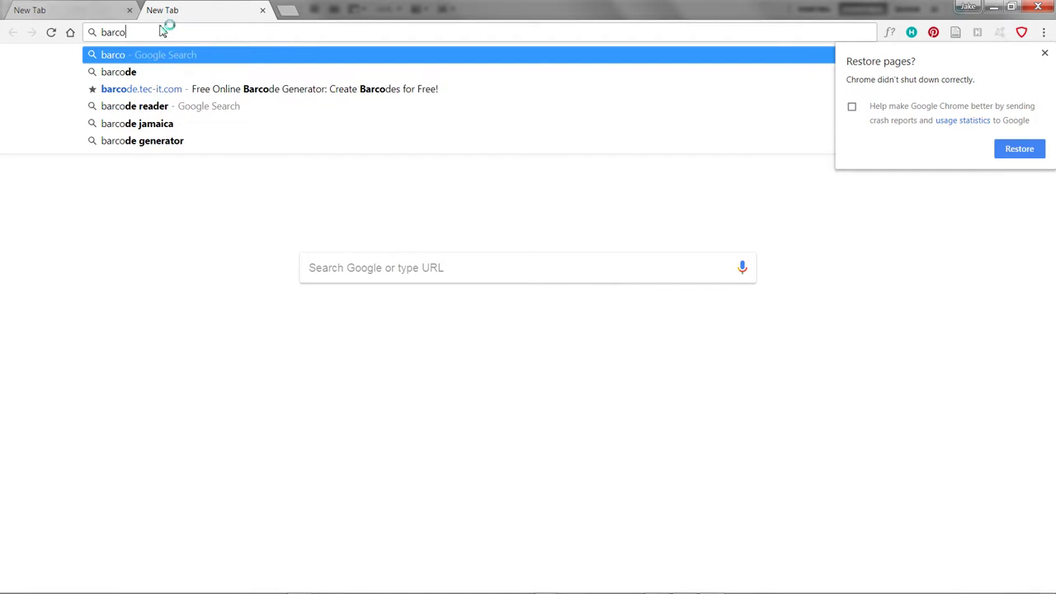
key("BackSpace")
type("d")
key("BackSpace")
type("ode")
key("Return")
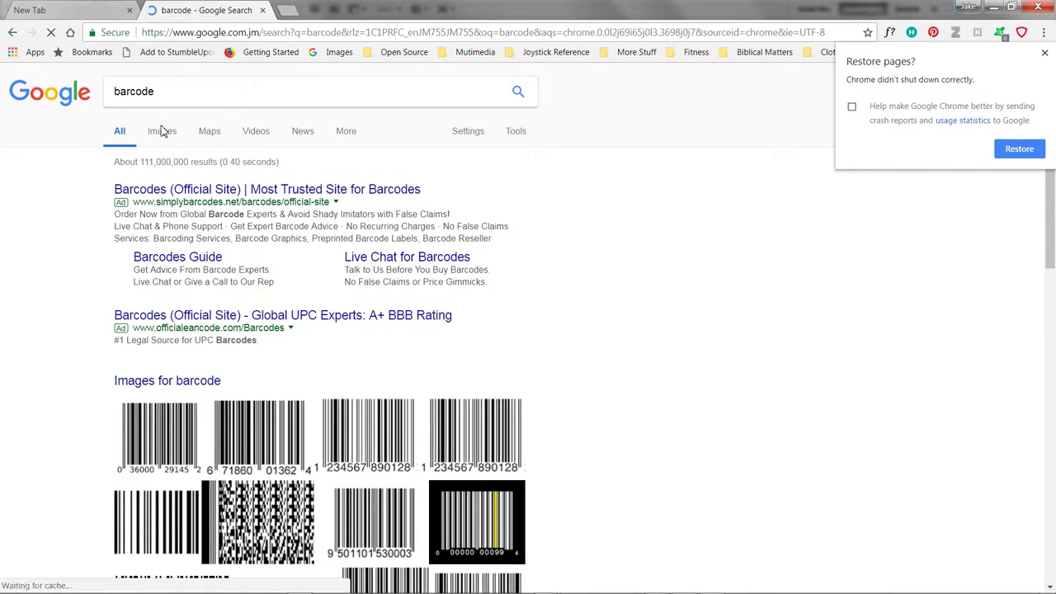
- Open a large barcode preview in Google Images and copy the image
left_click(170, 142)
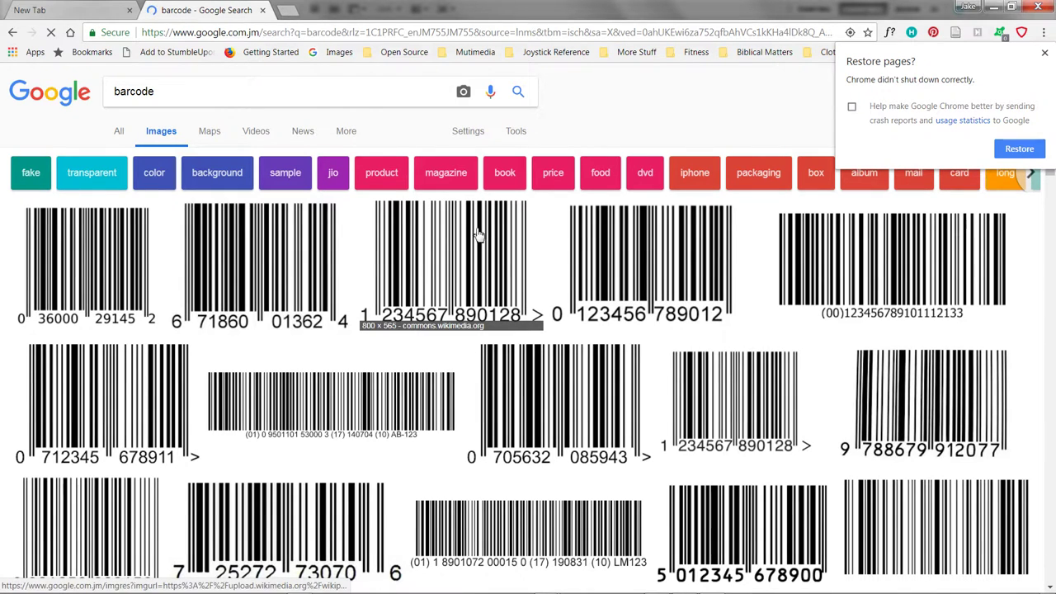
left_click(870, 253)
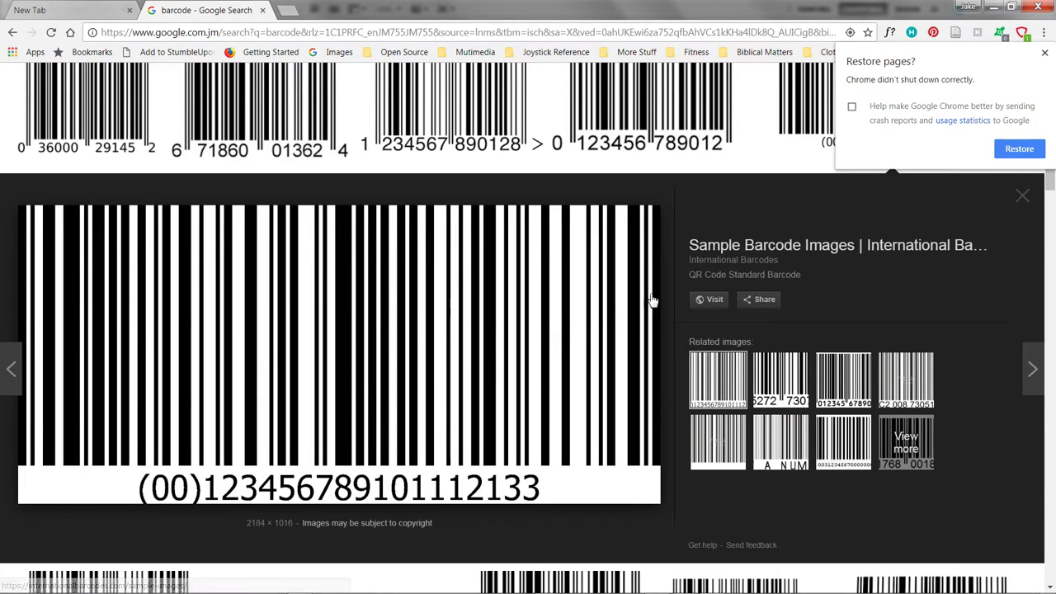
right_click(542, 326)
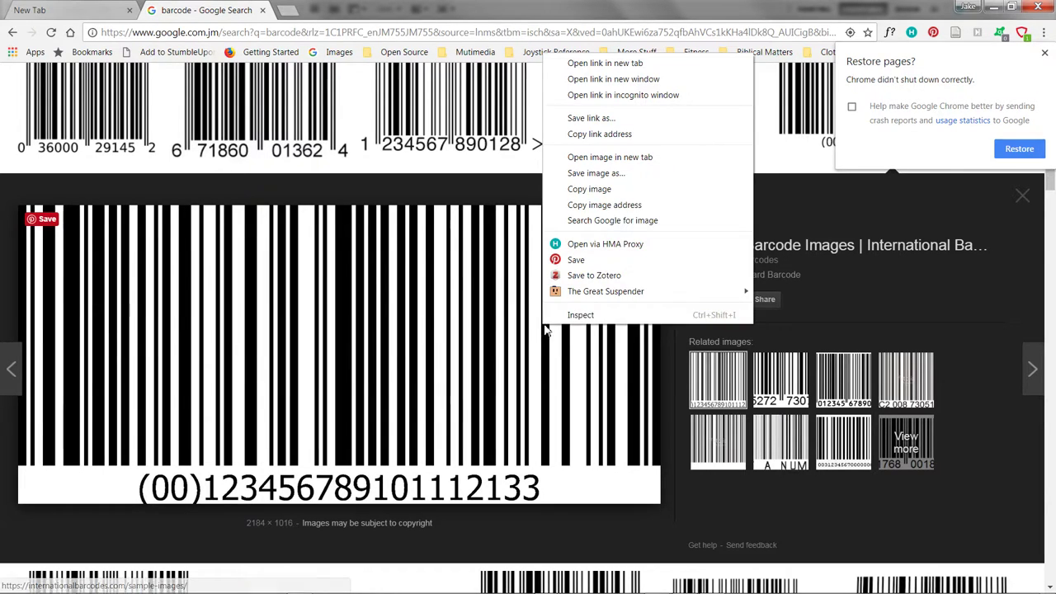
left_click(614, 190)
- Paste the barcode into the label and shrink it to about 9%, turned vertical
key("alt+Tab")
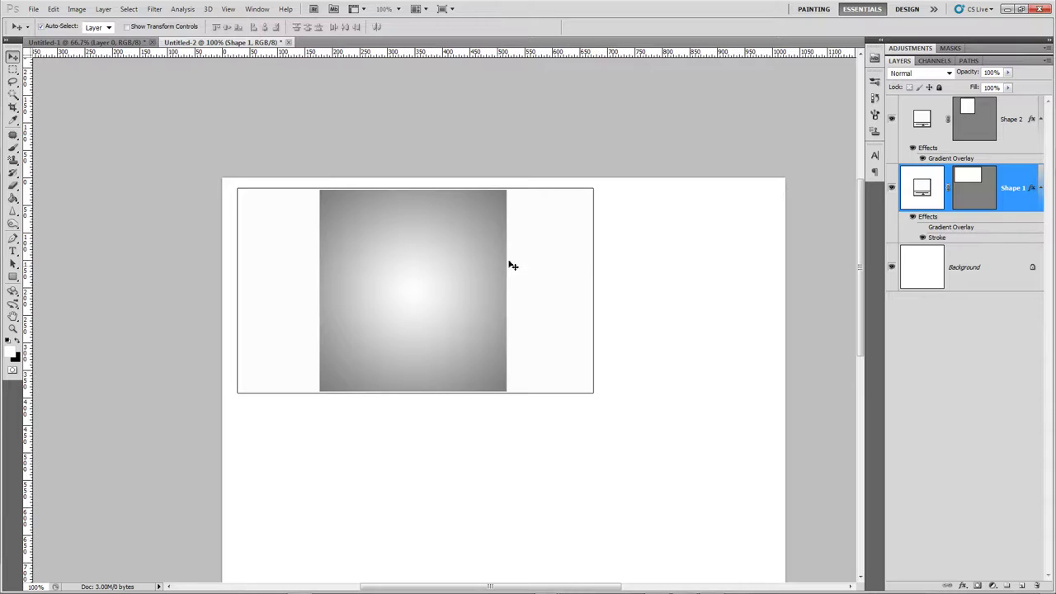
key("ctrl+v")
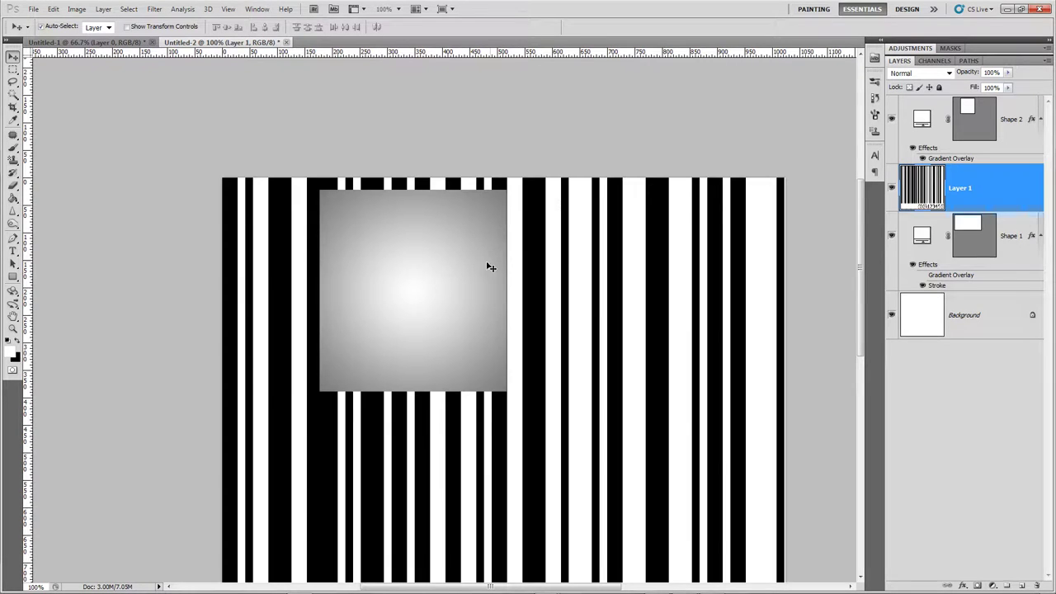
key("ctrl+t")
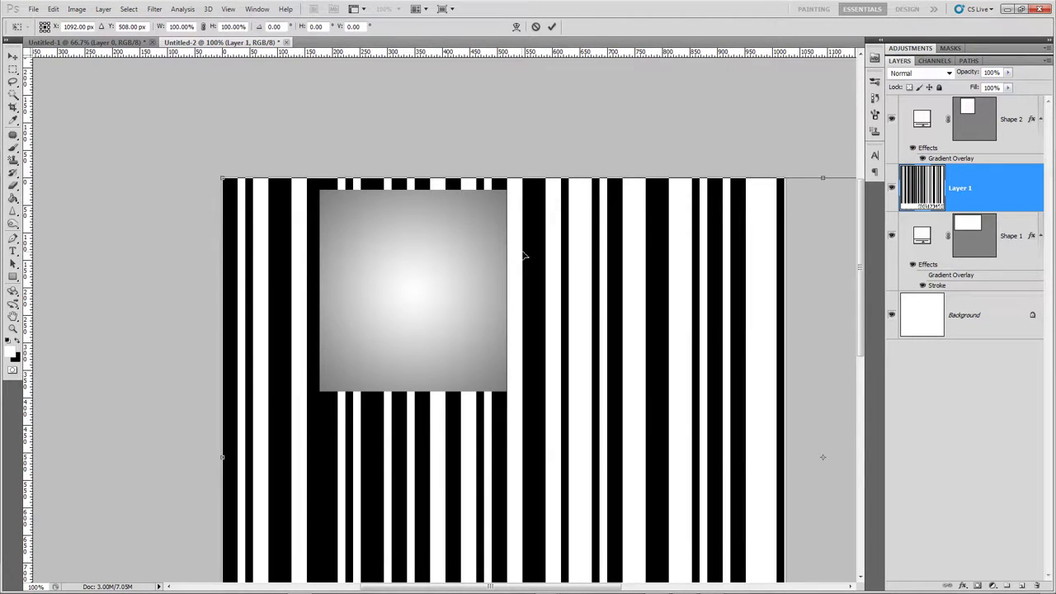
key("ctrl+minus")
key("ctrl+minus")
key("ctrl+minus")
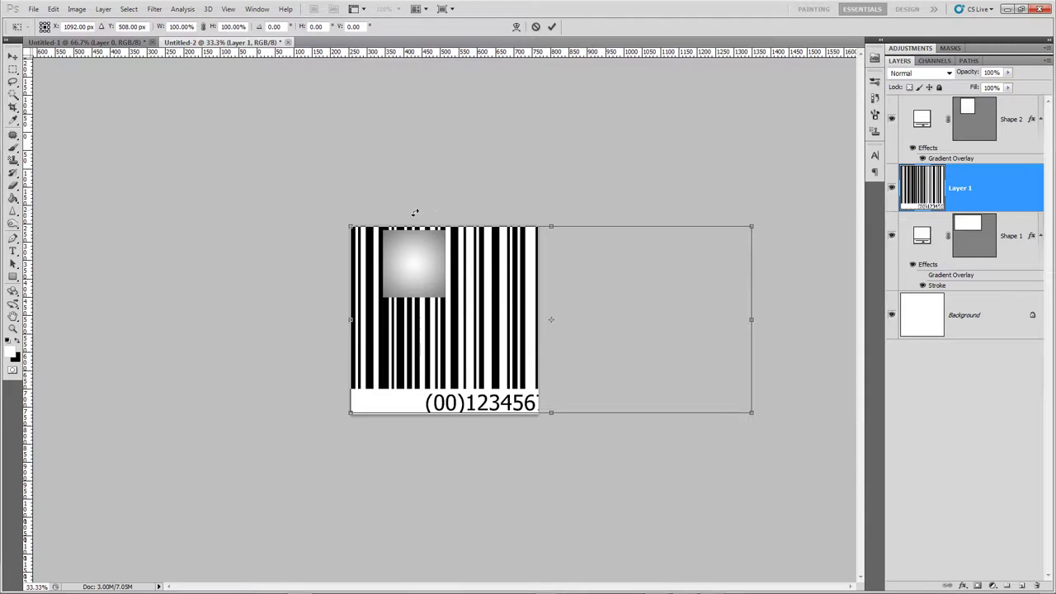
mouse_move(345, 223)
left_mouse_down("alt+shift")
mouse_move(408, 241)
mouse_move(537, 320)
mouse_move(487, 292)
mouse_move(380, 268)
mouse_move(348, 223)
left_mouse_up("alt+shift")
key("Return")
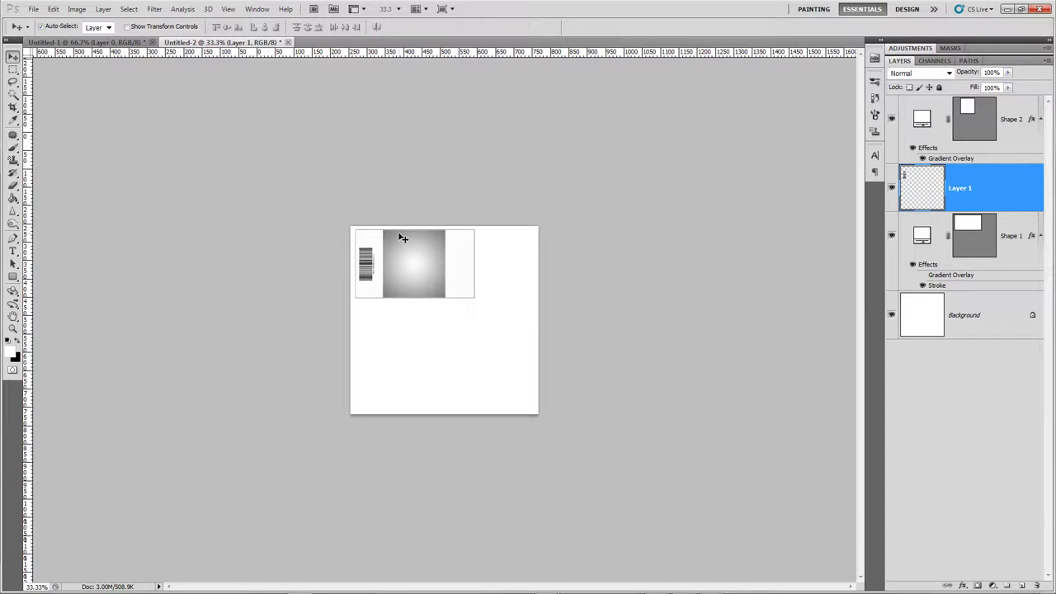
- Rotate the barcode 180° on the label's left strip at 100% zoom
key("ctrl+1")
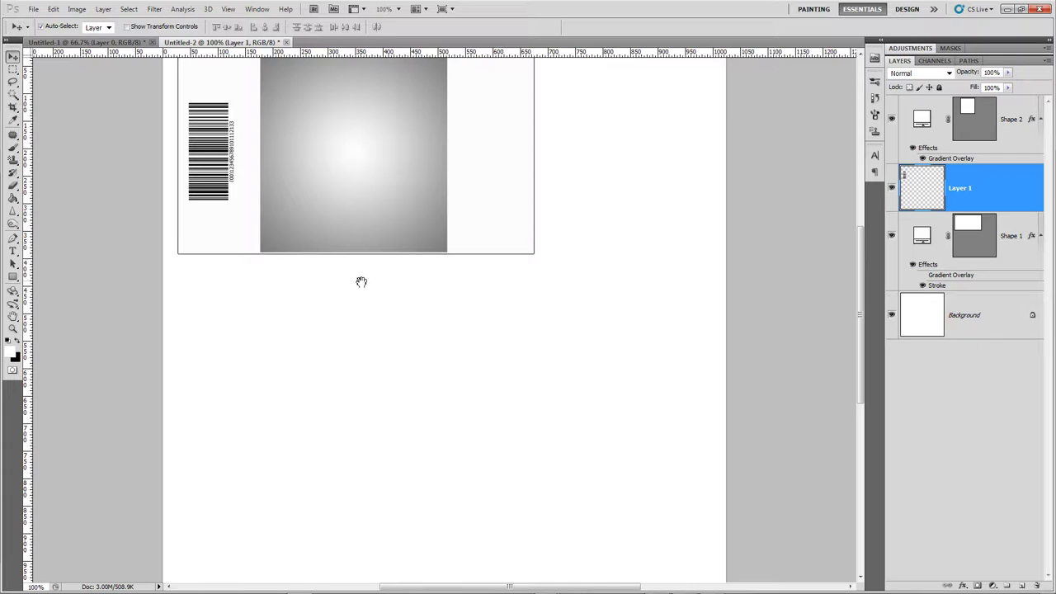
left_click_drag(361, 282, 502, 408)
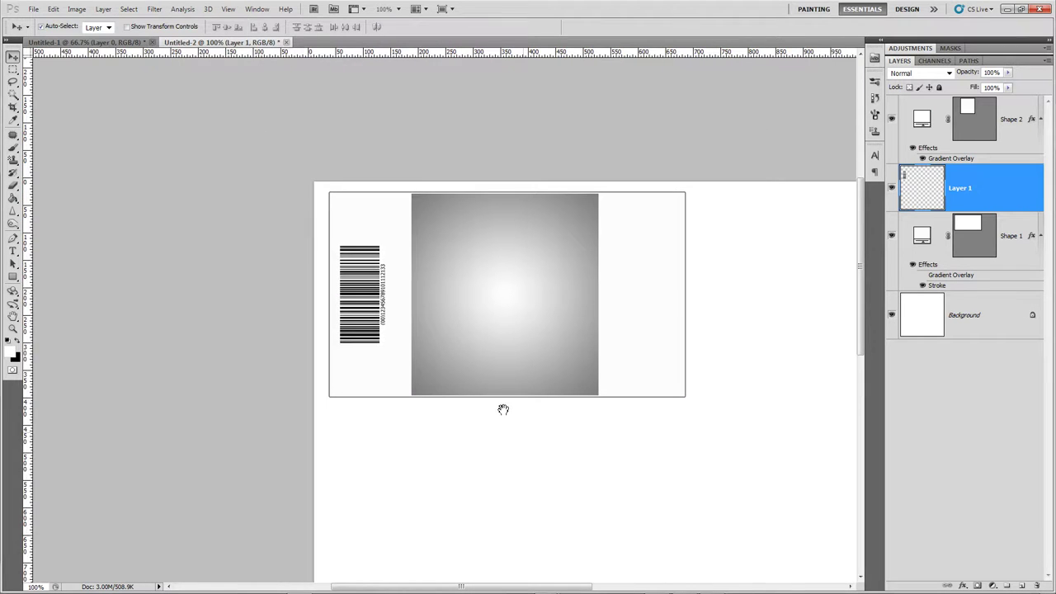
key("ctrl+t")
left_click_drag(397, 249, 341, 341)
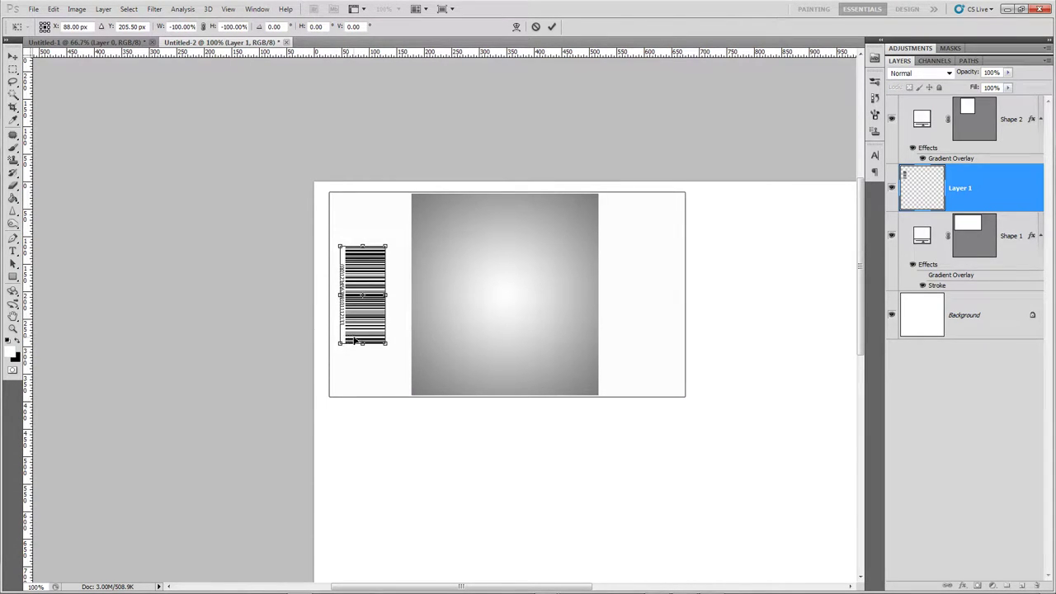
key("Return")
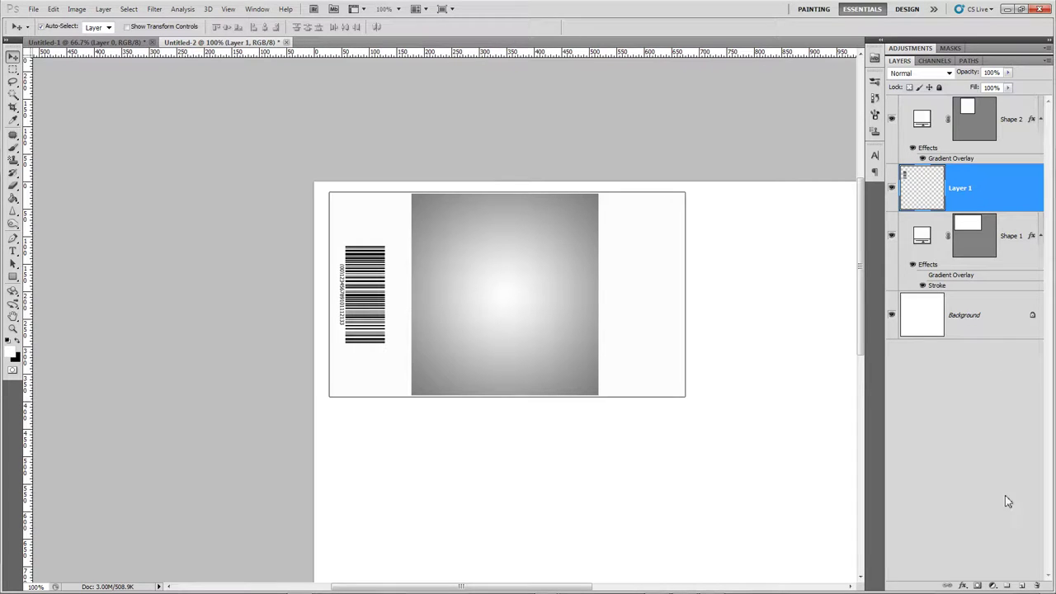
- Create a new top layer and set up a 70 px black brush for the swoosh
left_click(1022, 586)
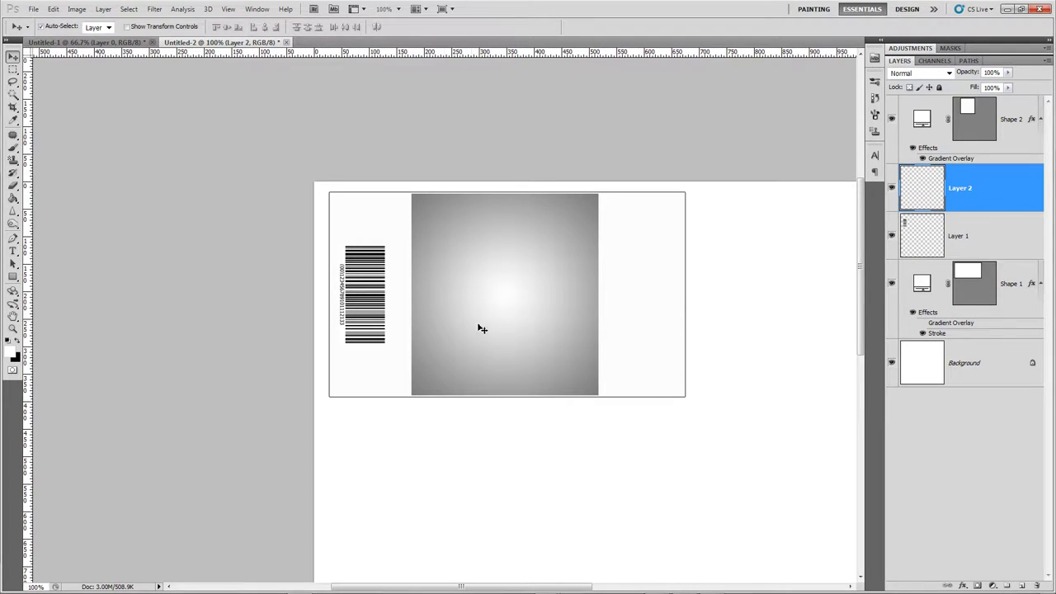
key("b")
key("bracketright")
key("bracketright")
key("bracketright")
key("bracketright")
key("bracketright")
key("bracketright")
key("bracketright")
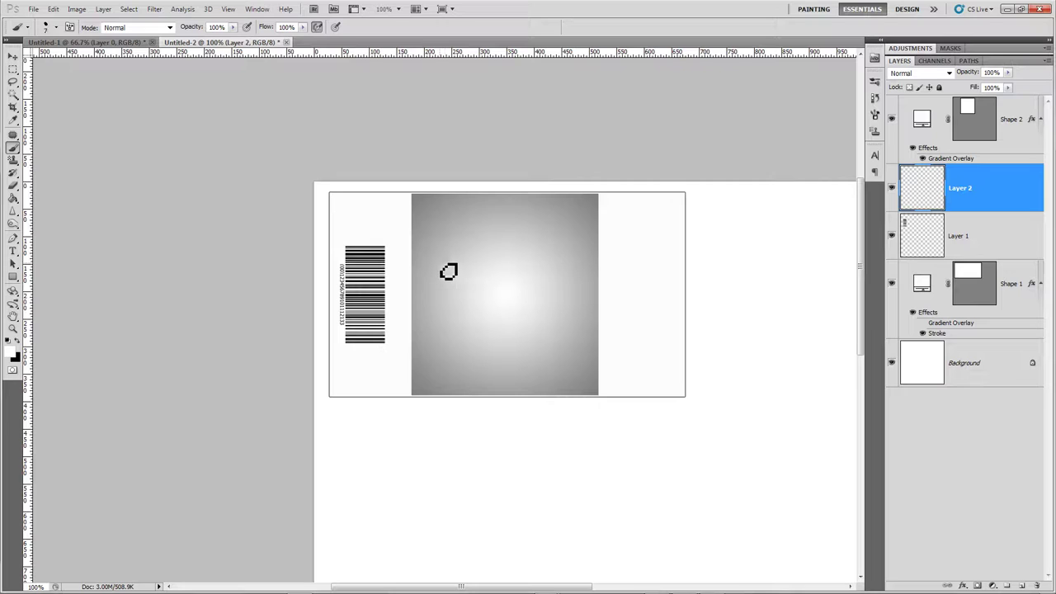
key("x")
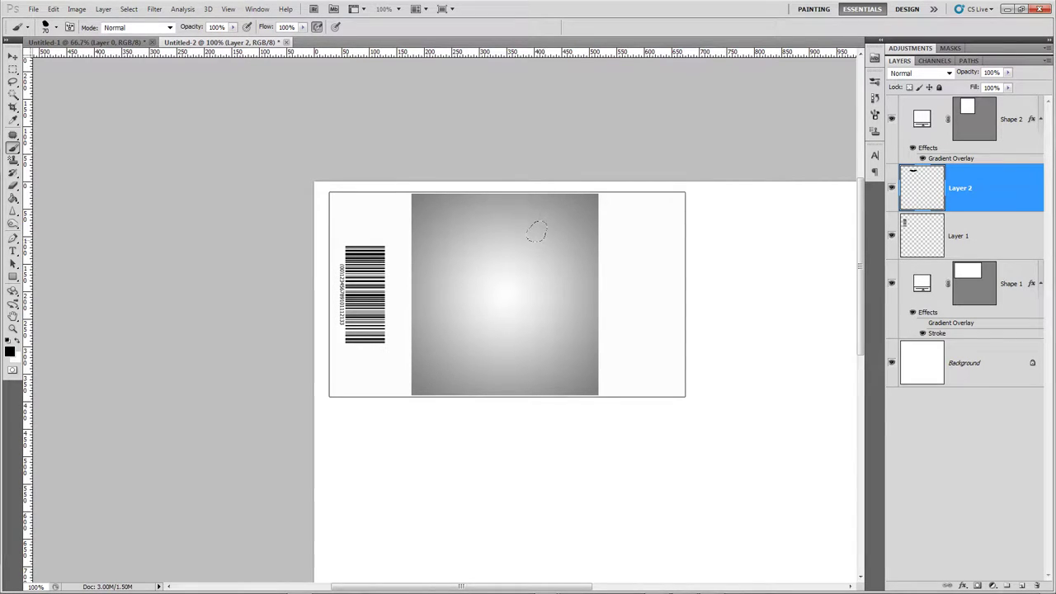
mouse_move(892, 213)
left_mouse_down()
mouse_move(982, 141)
mouse_move(982, 103)
left_mouse_up()
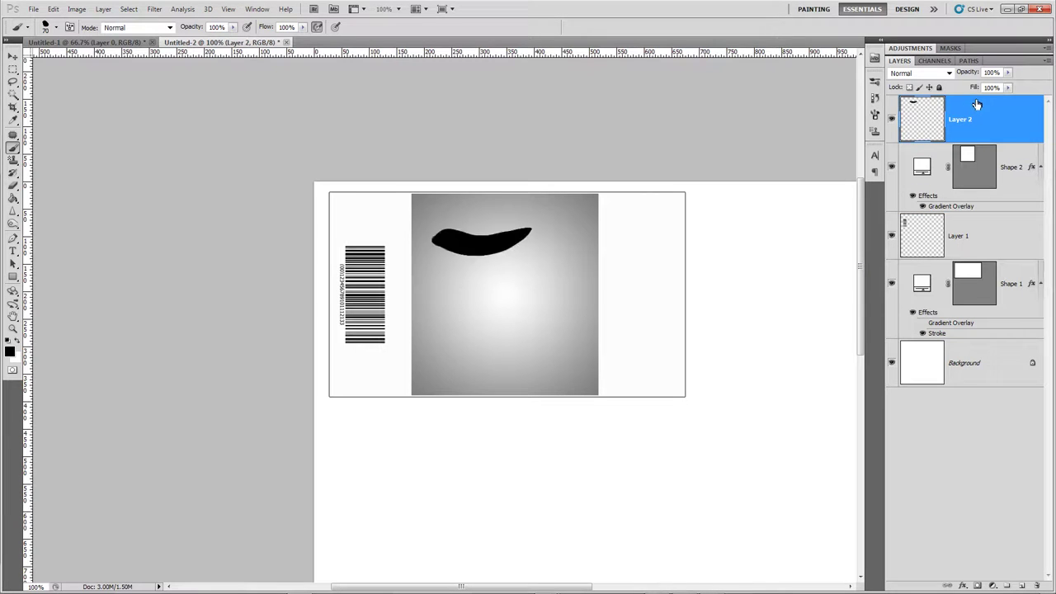
- Transform and position the black swoosh across the lower middle of the grey square
key("v")
mouse_move(493, 248)
left_mouse_down()
mouse_move(487, 231)
mouse_move(511, 245)
mouse_move(508, 322)
mouse_move(495, 334)
mouse_move(582, 285)
mouse_move(574, 296)
left_mouse_up()
key("ctrl+t")
key("Return")
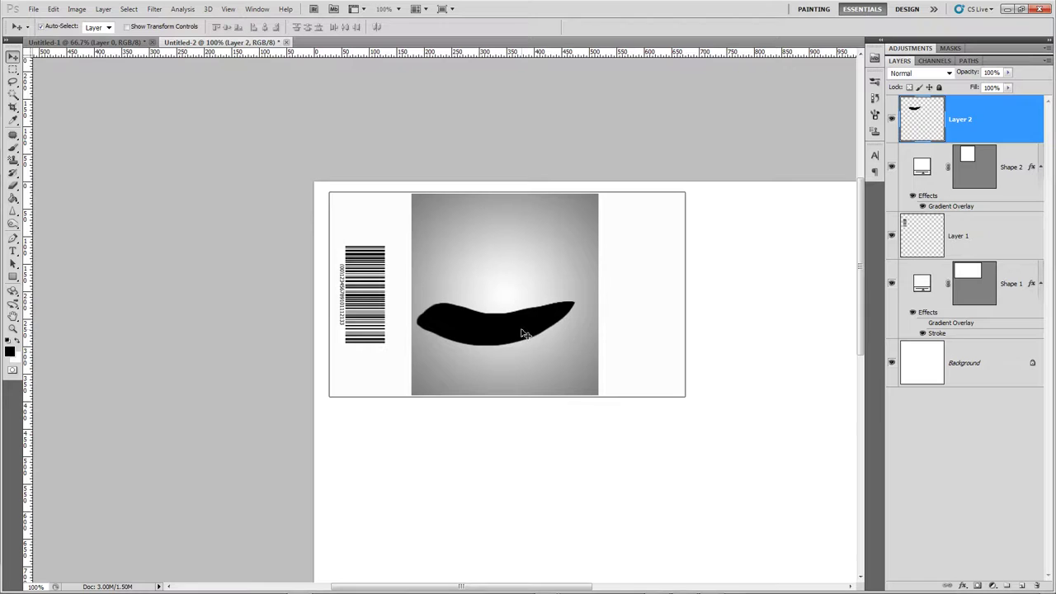
left_click_drag(521, 334, 532, 329)
- Type 'Black' in white Luna lettering on the swoosh
key("t")
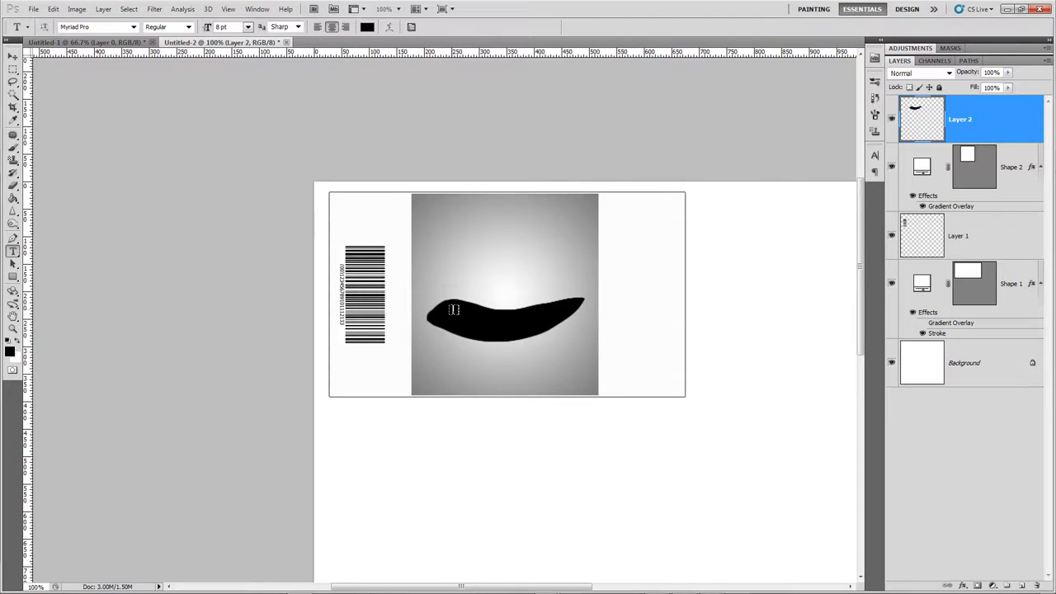
key("x")
left_click(112, 26)
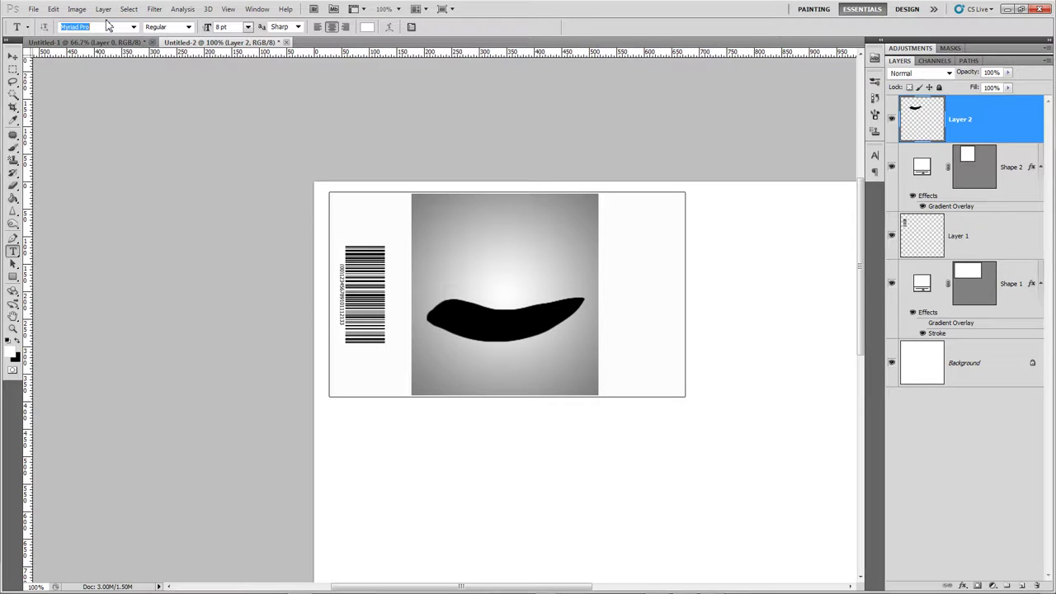
type("Luna")
left_click(464, 320)
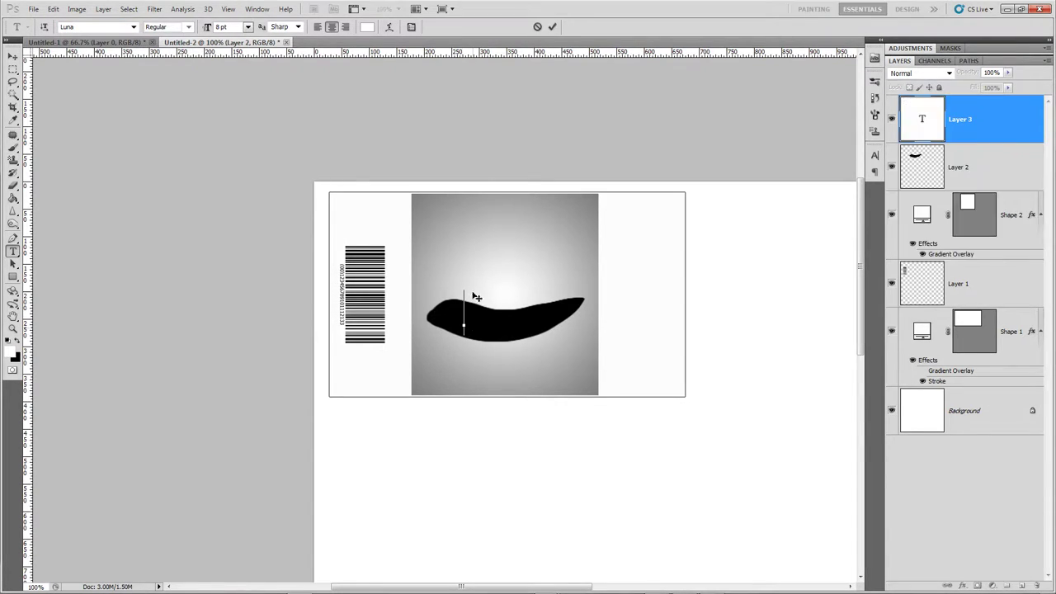
type("Blu")
type("ck")
left_click_drag(531, 285, 542, 276, "ctrl")
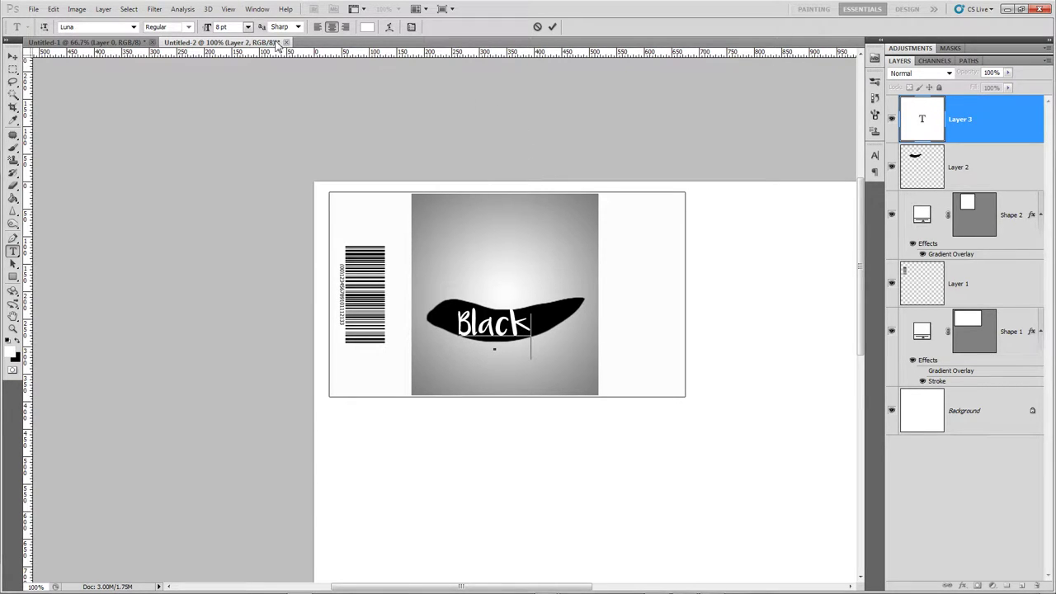
- Reduce the Black text to 5 pt, commit it, and nudge it up and right
key("ctrl+a")
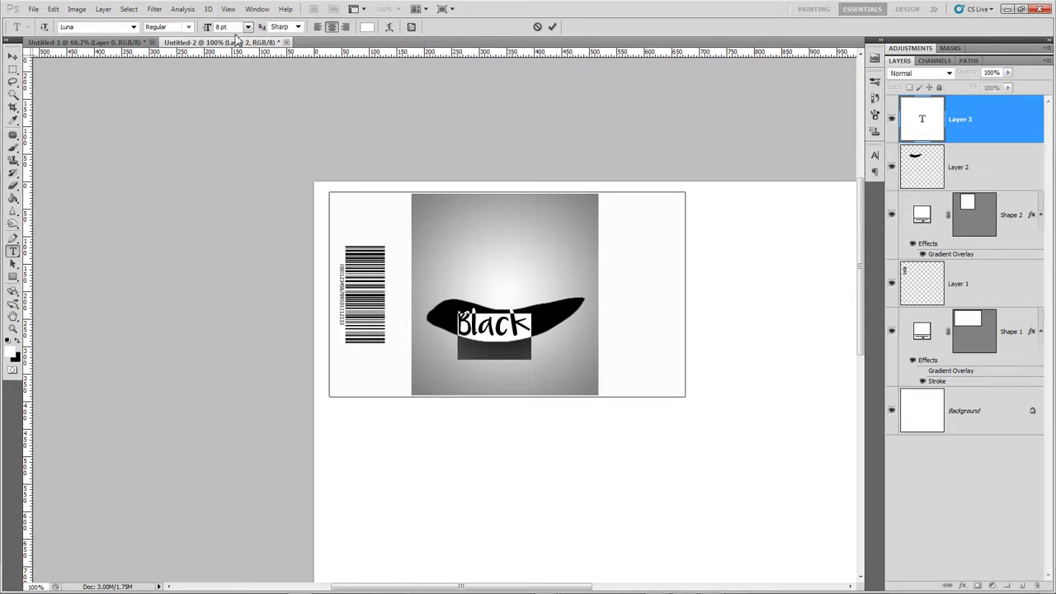
key("Down")
key("Down")
key("Down")
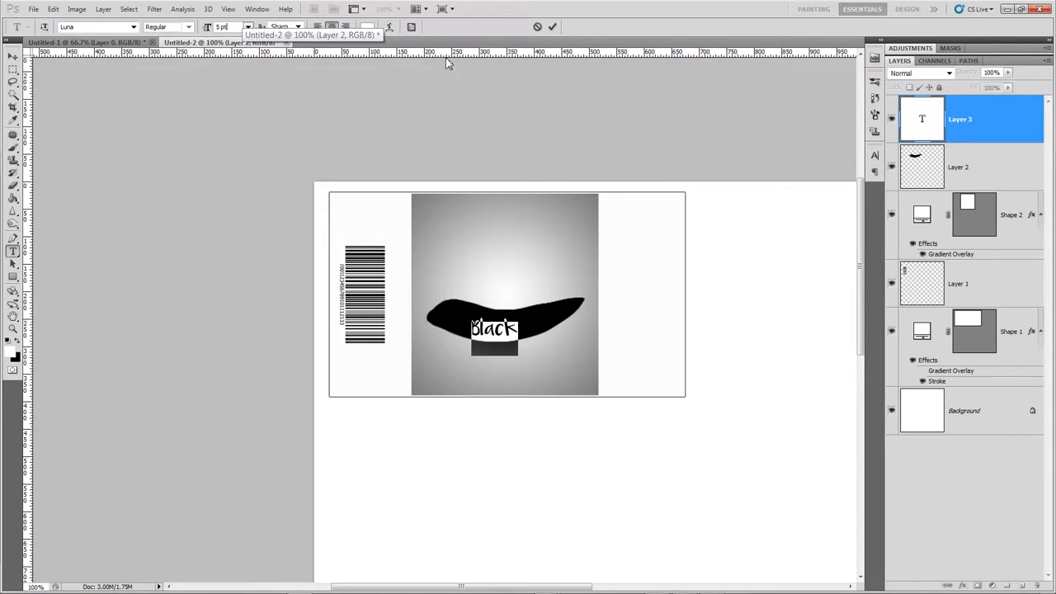
left_click(552, 26)
key("v")
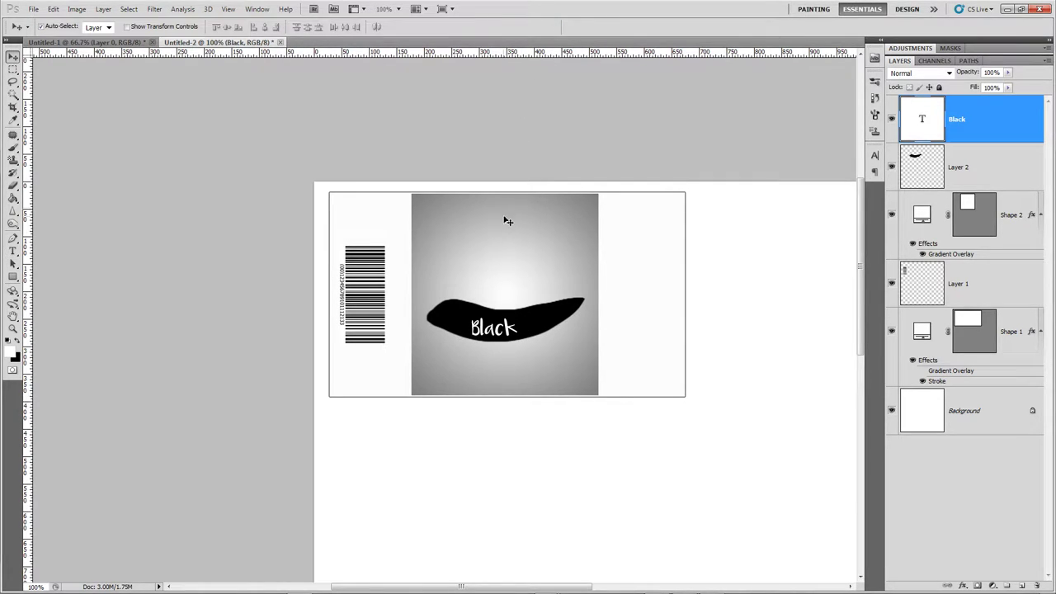
key("Up")
key("Up")
key("Up")
key("Right")
key("Right")
key("Right")
key("Right")
key("Right")
key("Up")
key("Up")
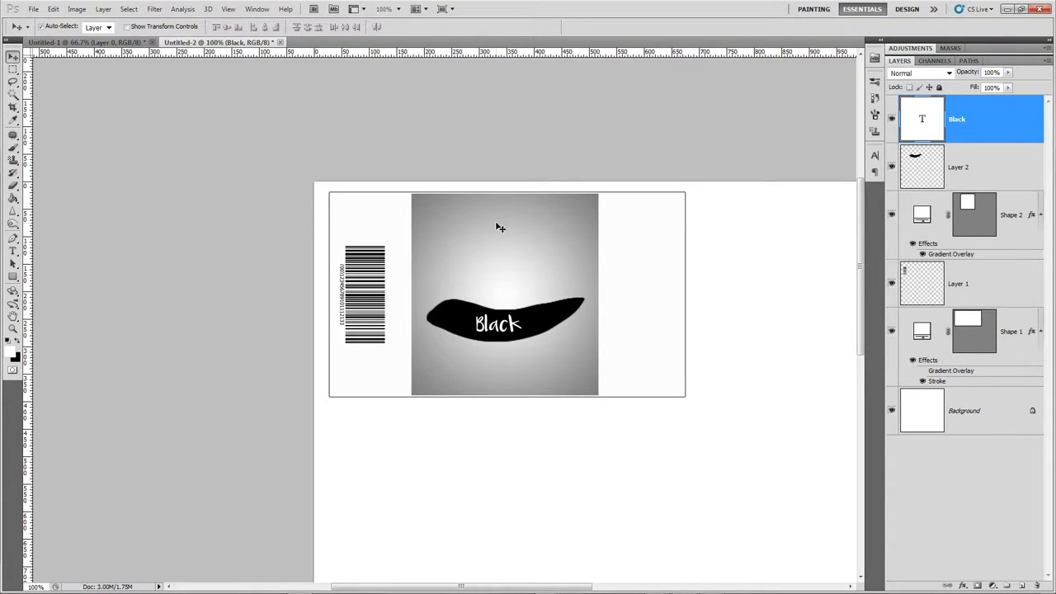
- Type 'UV' above the swoosh and colour it black
key("t")
key("d")
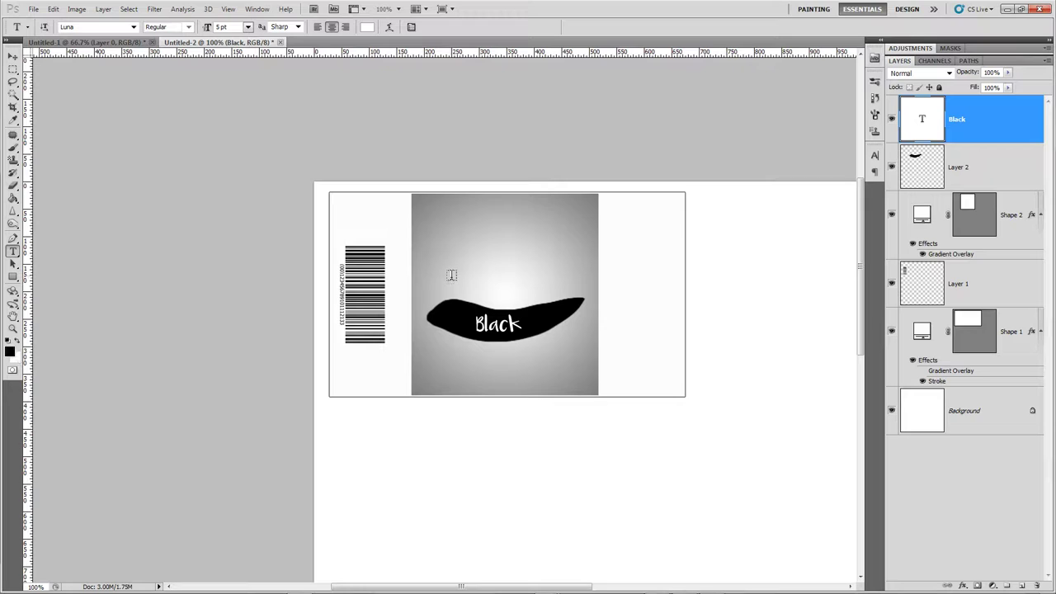
left_click(451, 274)
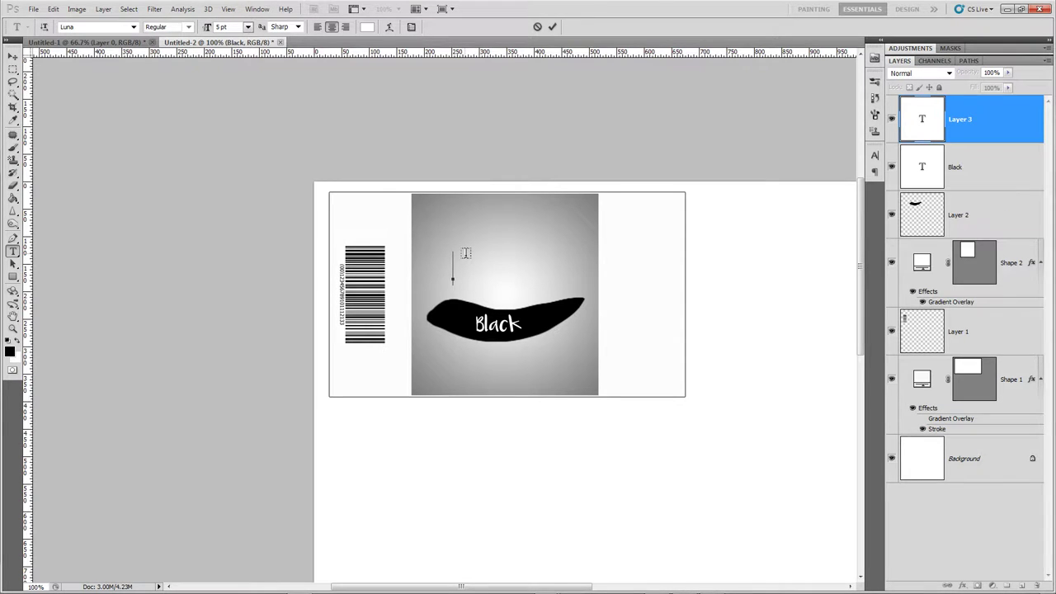
type("UV")
left_click_drag(466, 252, 438, 255)
left_click(367, 26)
left_click(569, 322)
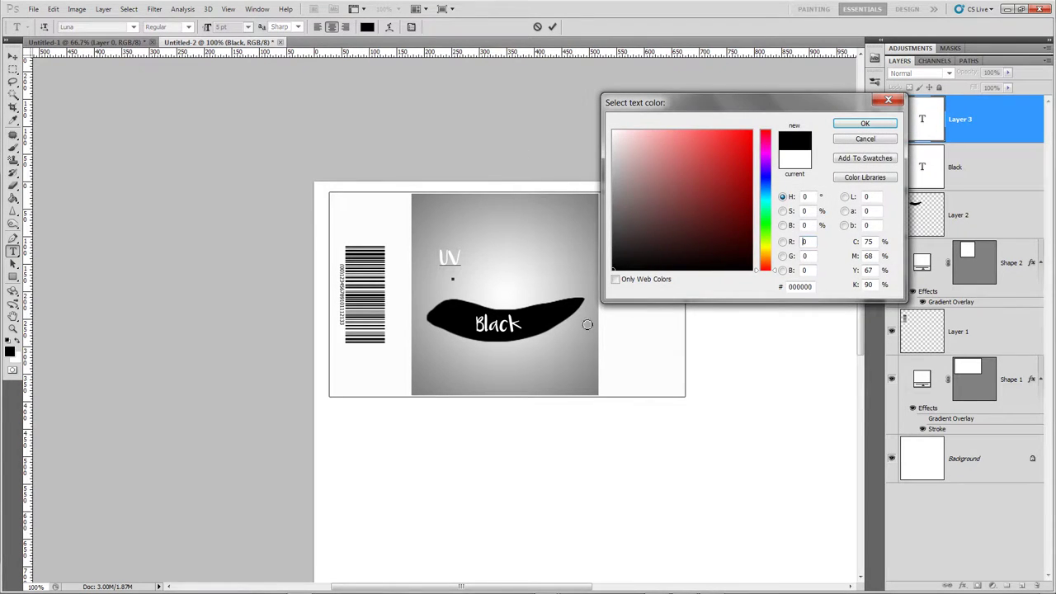
left_click(873, 125)
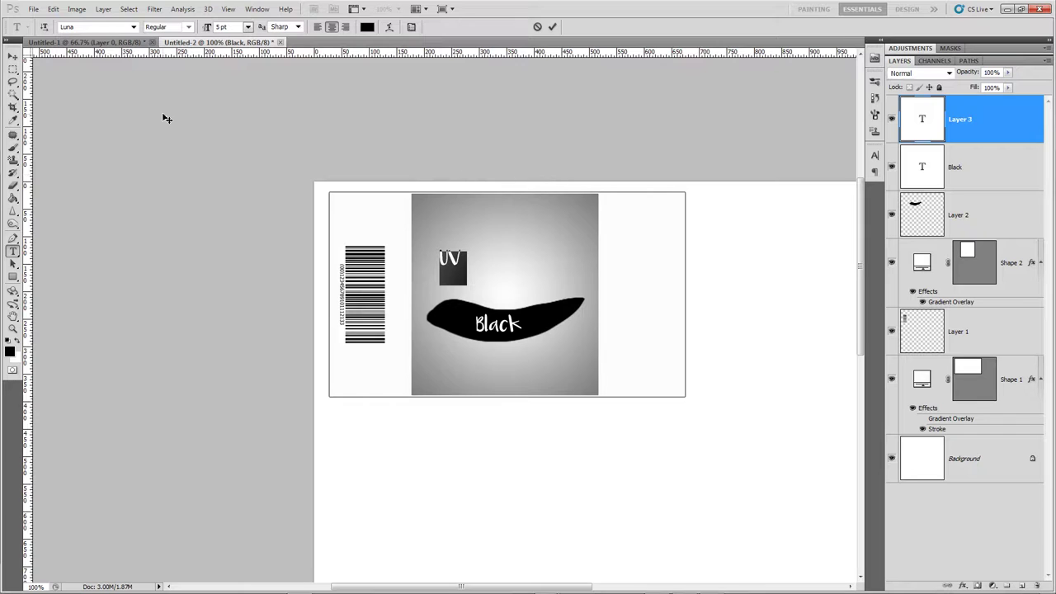
left_click(13, 58)
- Scale the UV text up to about 444% and move it just above the swoosh
key("ctrl+t")
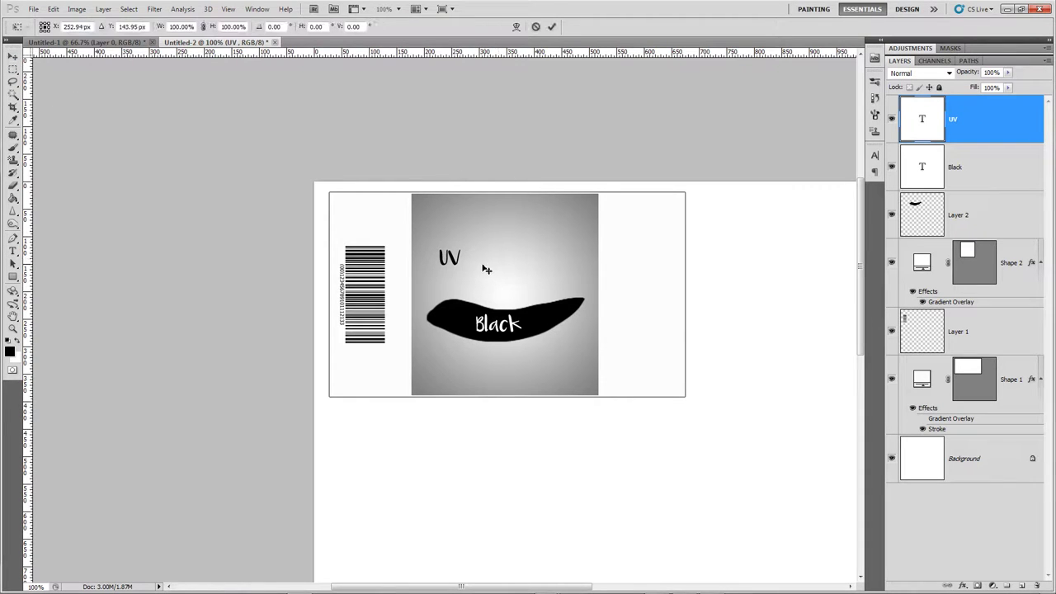
left_click_drag(494, 236, 581, 200, "shift")
left_click_drag(512, 235, 527, 287)
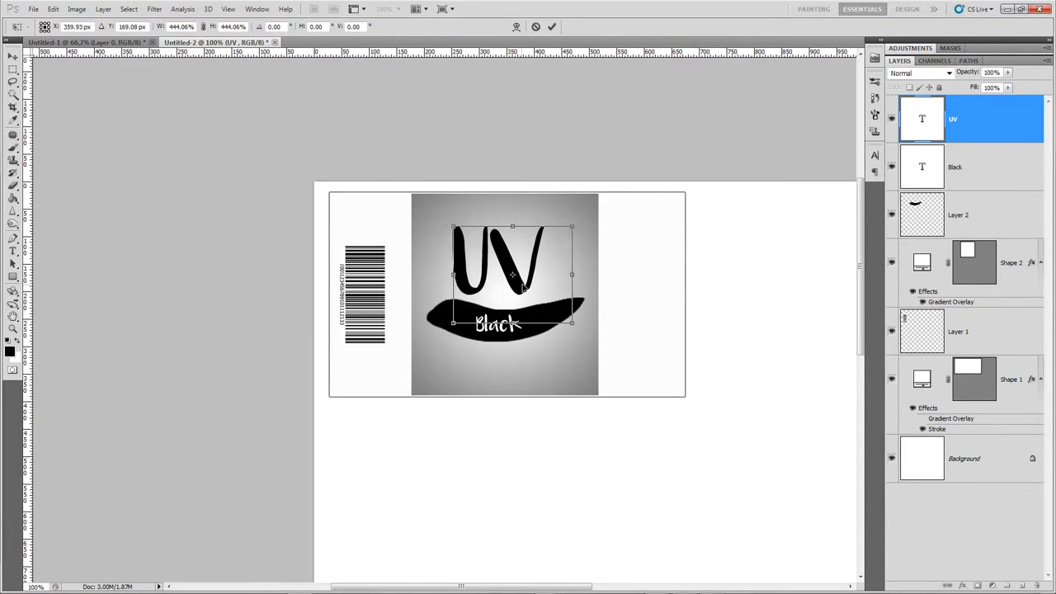
key("Return")
key("t")
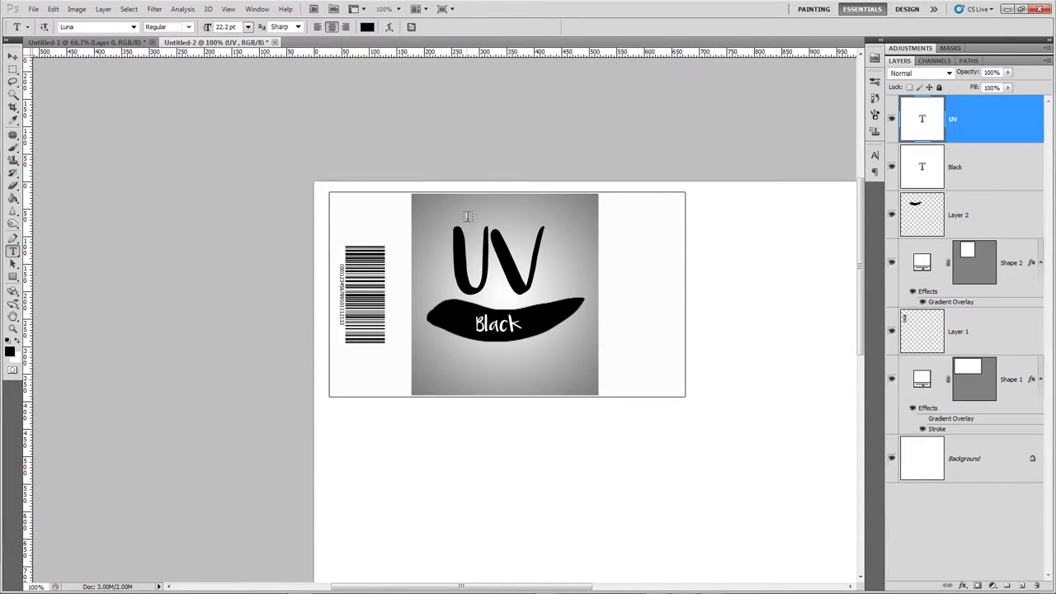
left_click(450, 208)
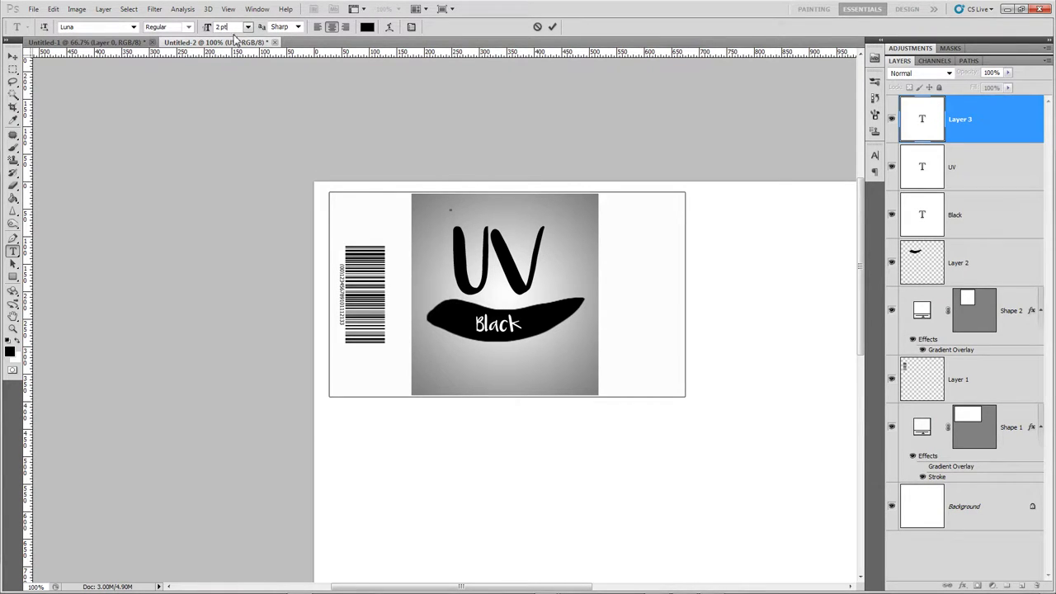
- Add 3 pt 'Super' text at the label's top
type("3 pt")
key("Return")
type("S")
type("cel")
key("BackSpace")
key("BackSpace")
key("BackSpace")
type("per")
left_click(552, 26)
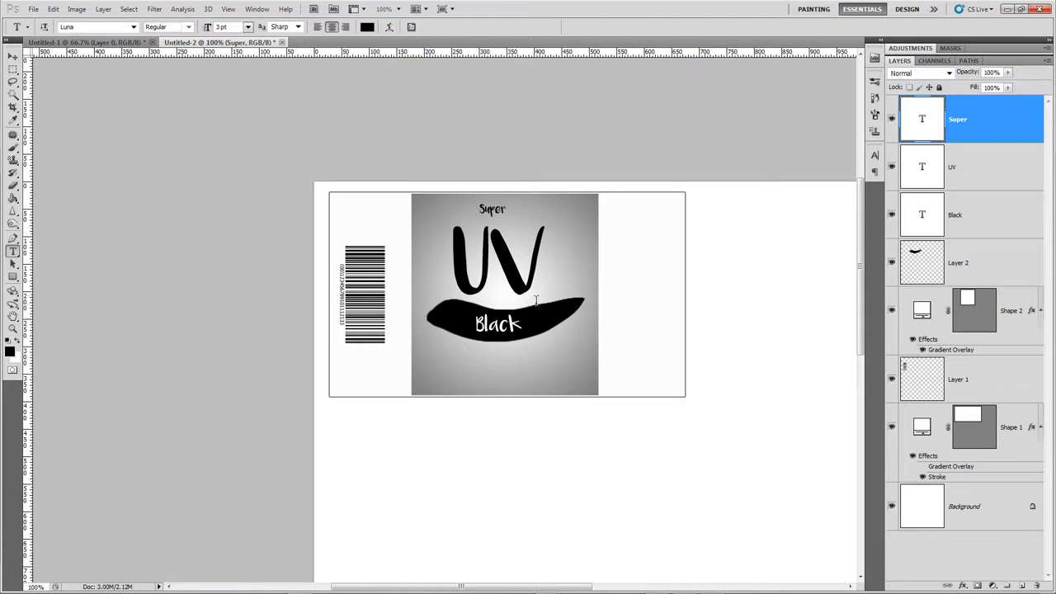
- Add 'Jamaican Ink' text below the Black swoosh
left_click(487, 368)
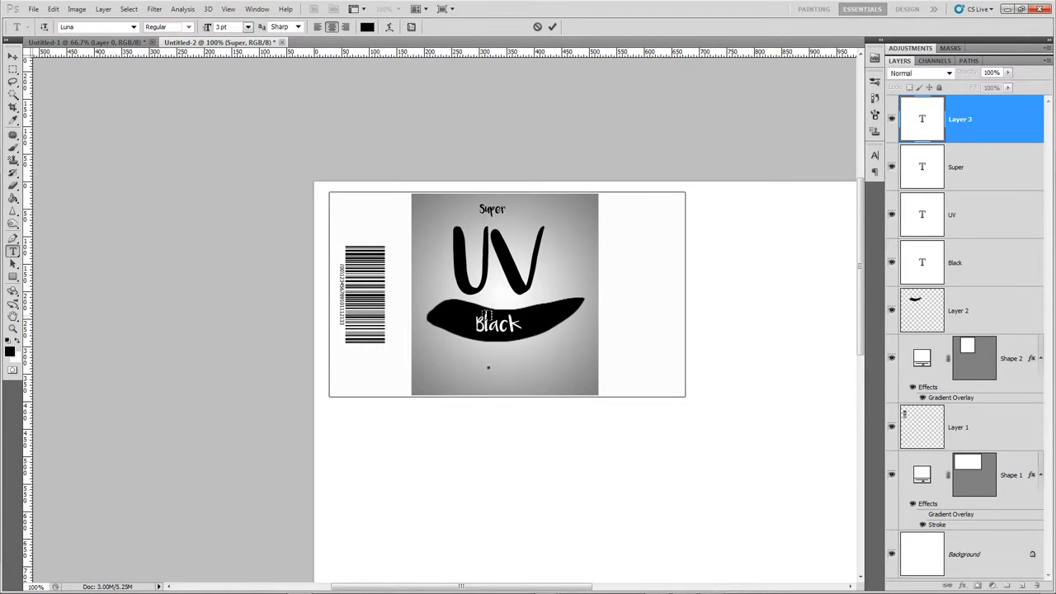
type("Jamaican Ink")
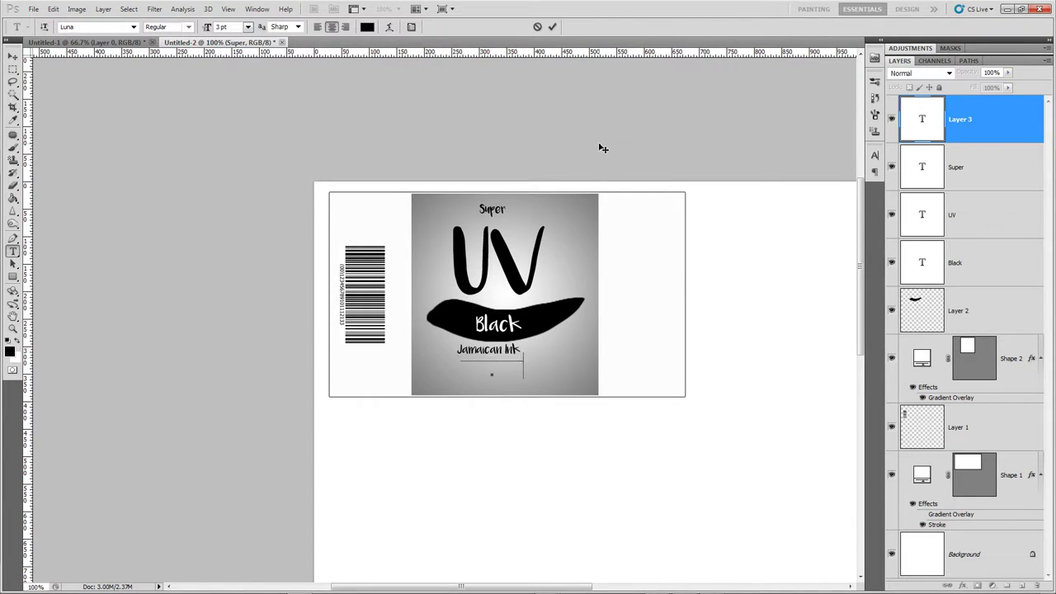
left_click(553, 27)
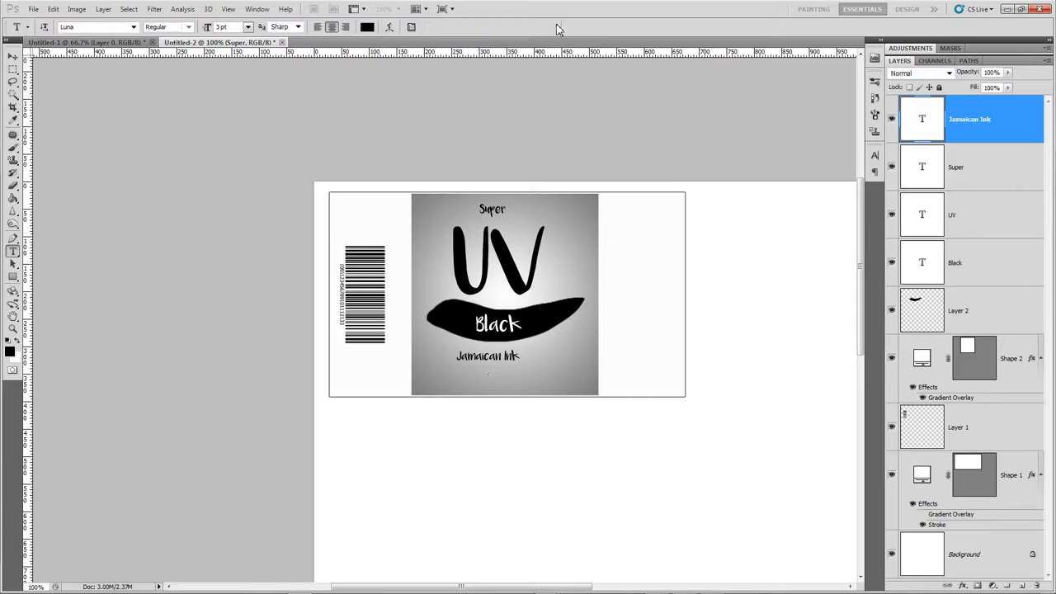
left_click(608, 210)
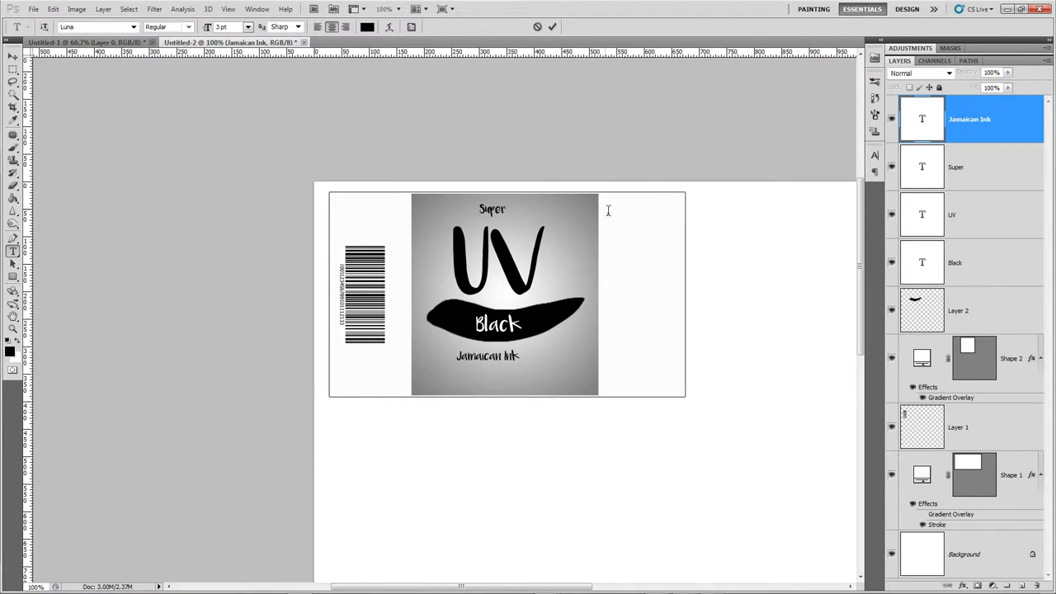
- Type the Arial side note beginning 'Water' in the right margin and left-align it
left_click(124, 26)
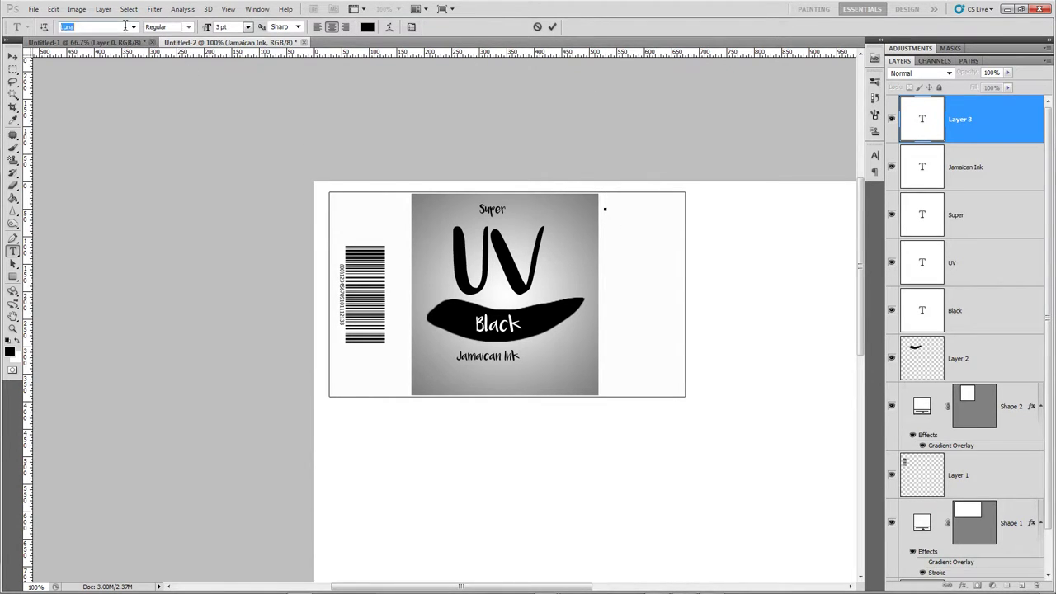
type("Arial")
key("Return")
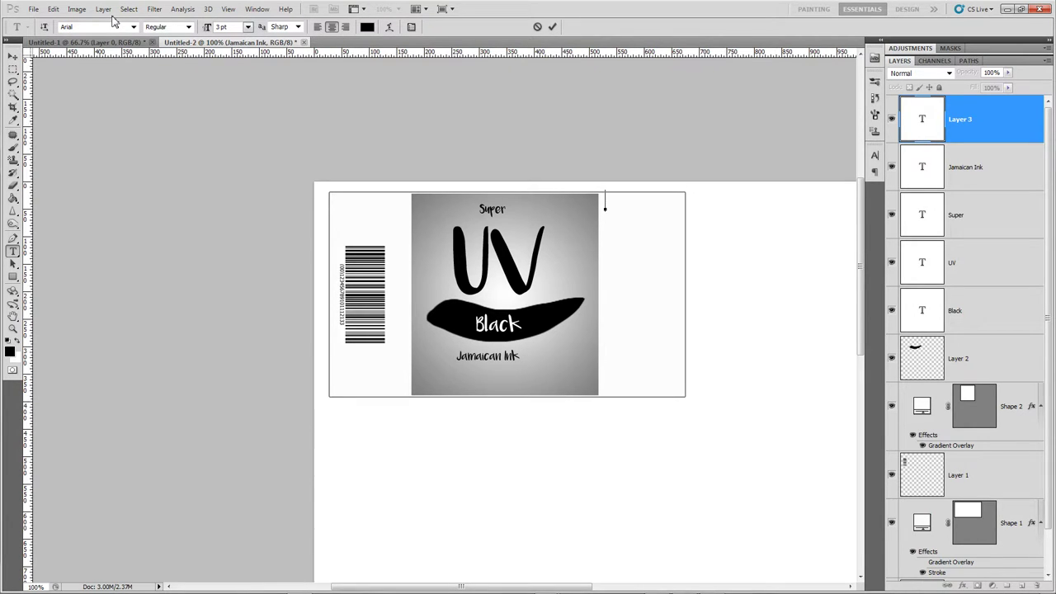
type(".Water.pl")
key("ctrl+a")
left_click(320, 27)
- Set the side note's vertical scale to 100% and baseline shift to 0 pt
left_click(389, 26)
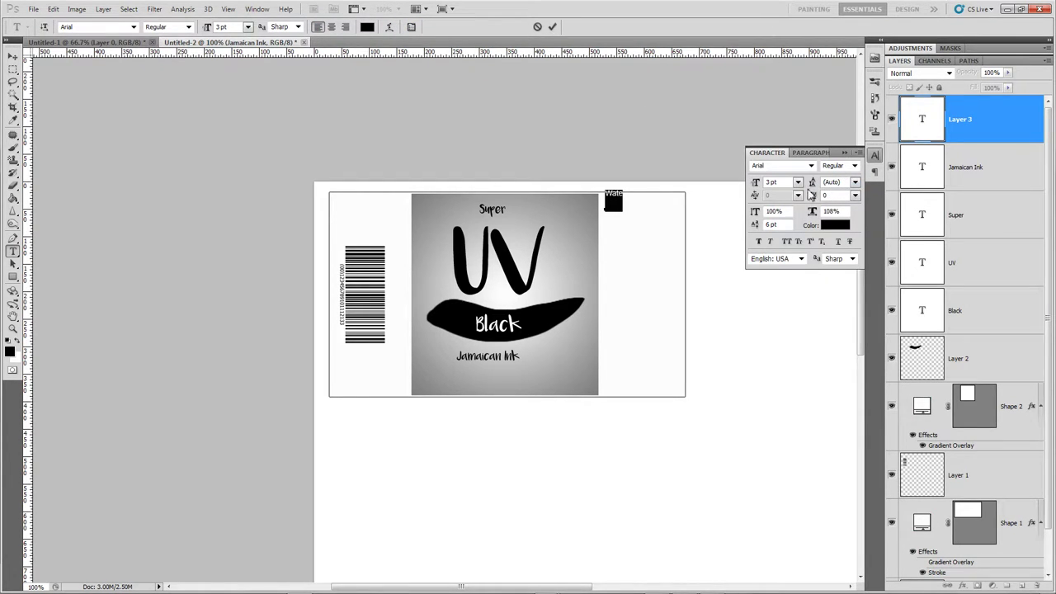
left_click(831, 211)
type("100")
key("Return")
left_click_drag(754, 226, 767, 247)
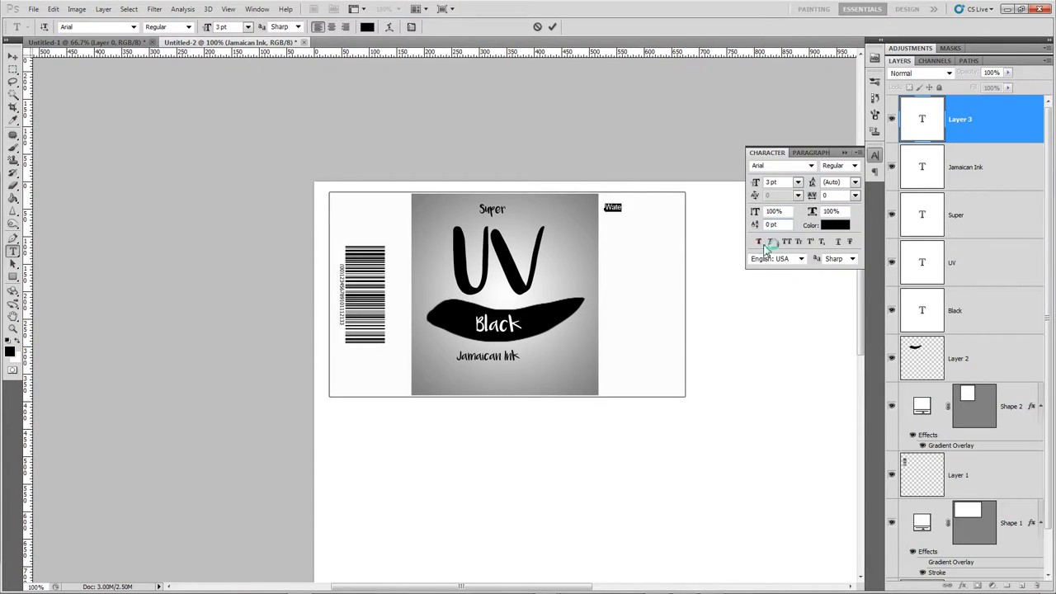
left_click(627, 216)
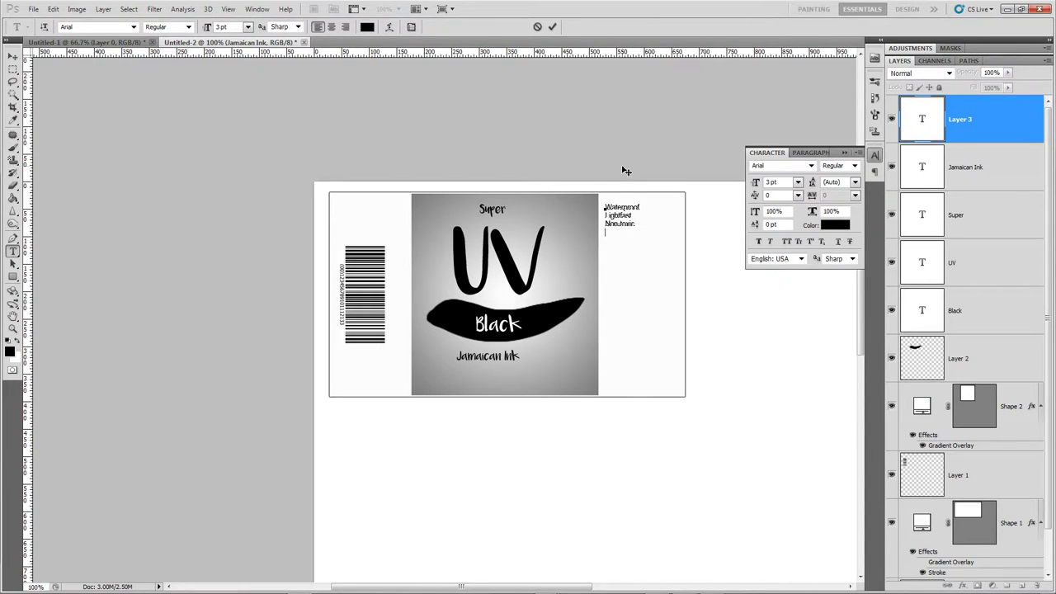
- Add the remaining feature lines, ending with 'non-clogging' and 'Flows awesomely'
type("on-clogging")
key("Return")
type("Flows a wesomely")
- Set the whole five-line feature list to 6 pt leading and commit the text
key("ctrl+a")
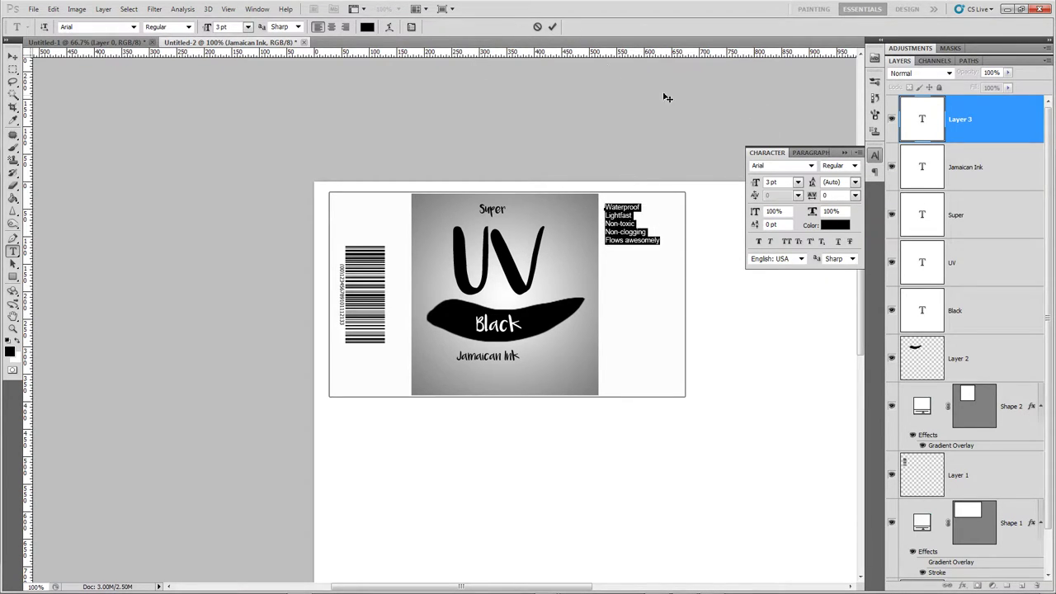
left_click(854, 181)
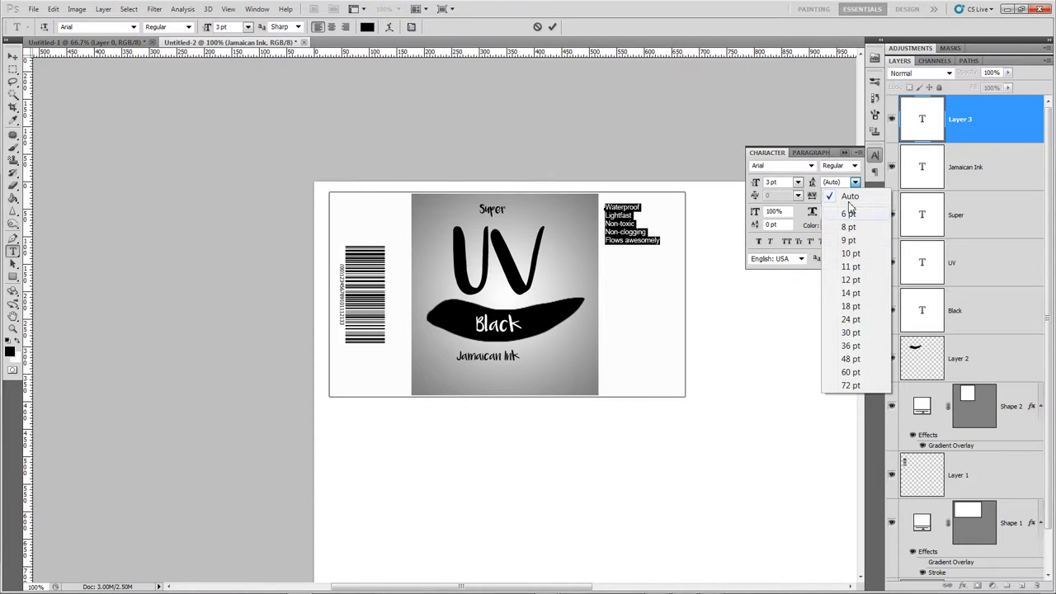
left_click(850, 253)
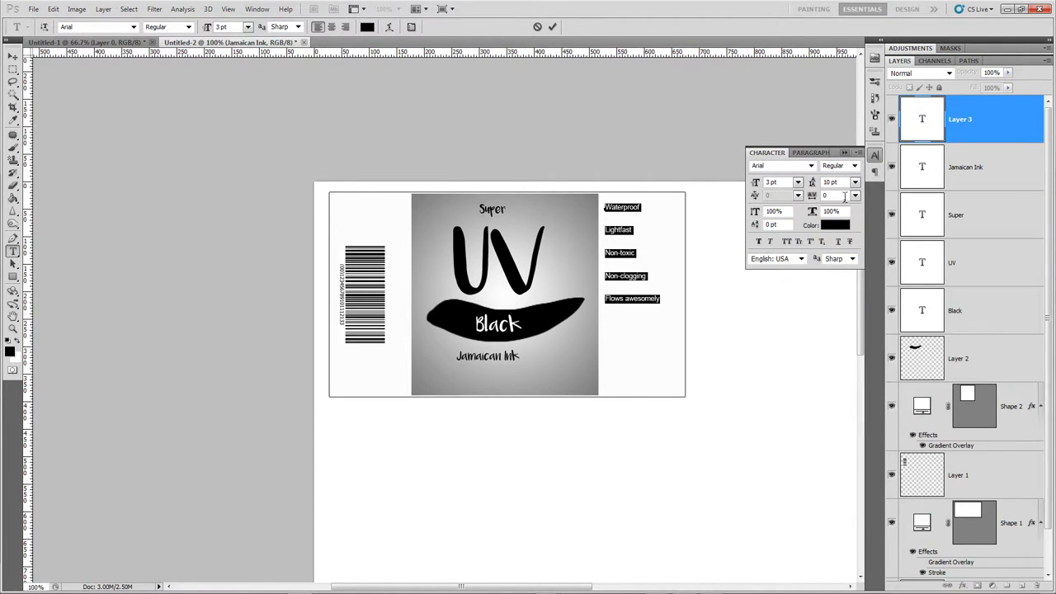
scroll(844, 183, "down", 7)
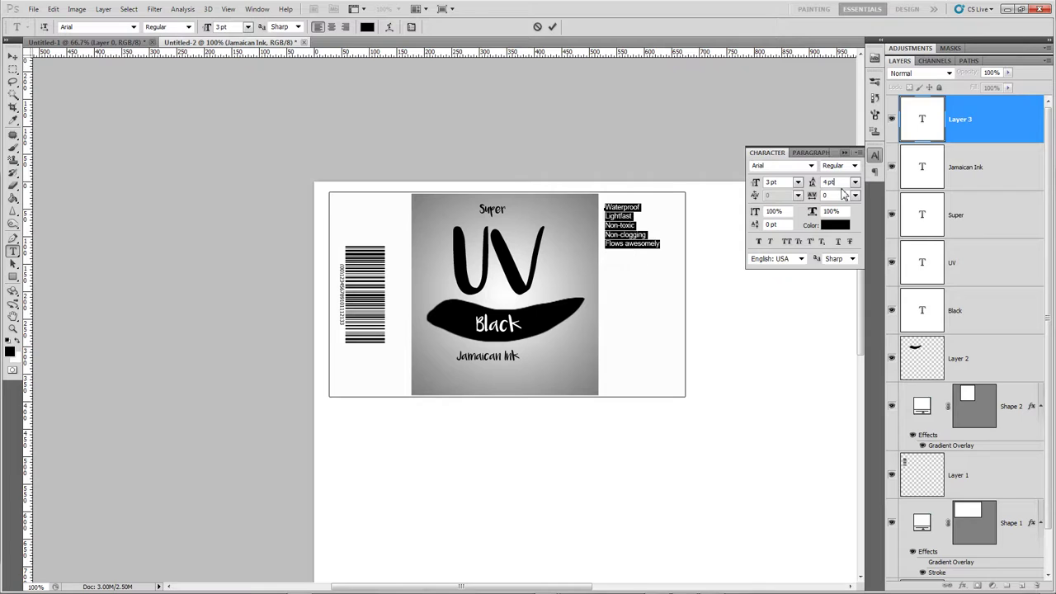
scroll(845, 183, "up", 3)
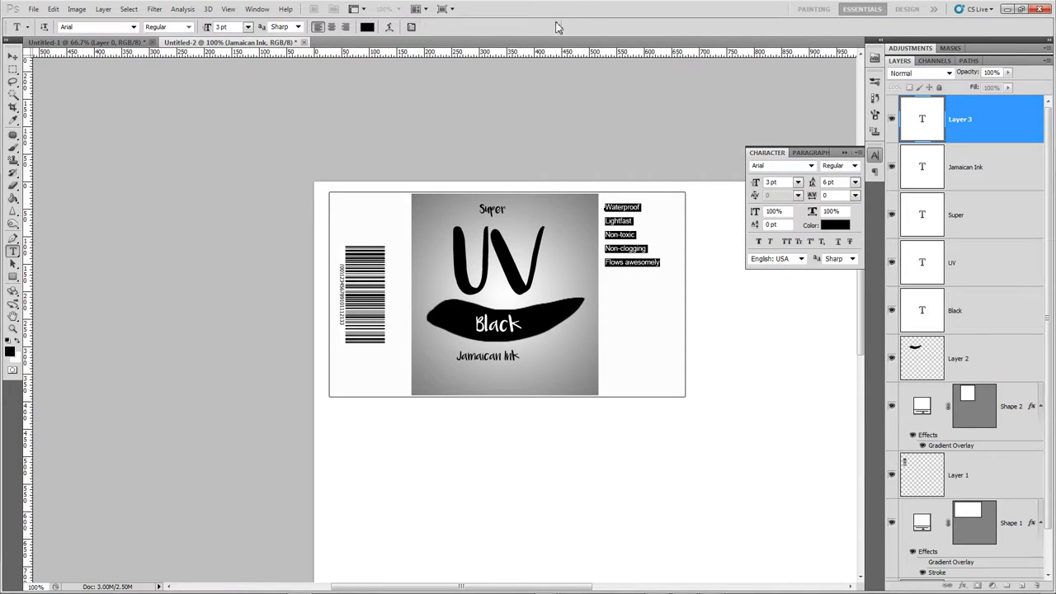
left_click(552, 26)
key("v")
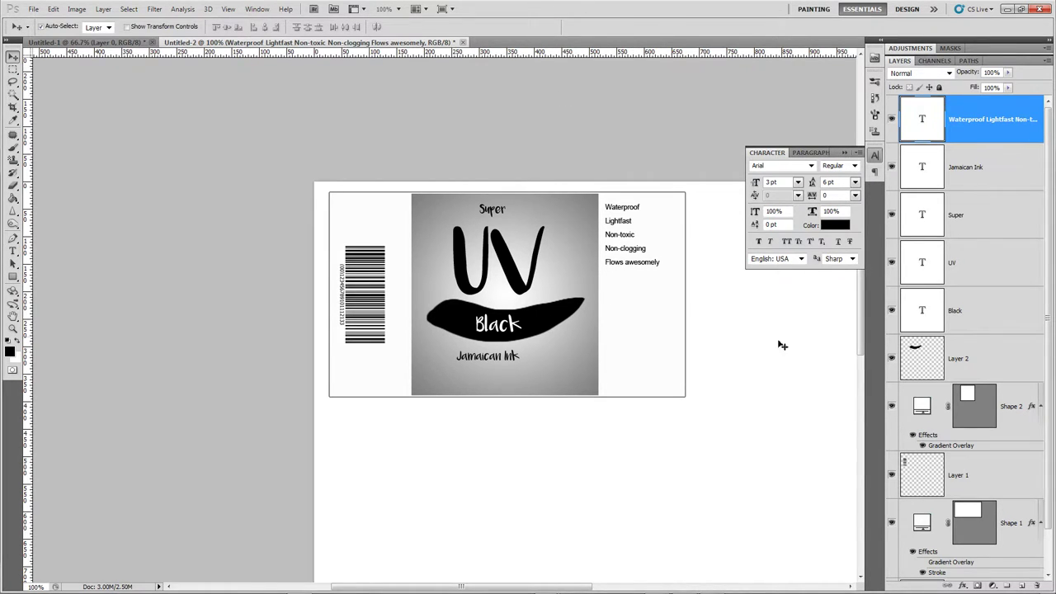
- On a new layer, paint a small round swirl emblem with a smaller brush below 'Flows awesomely'
left_click(1022, 585)
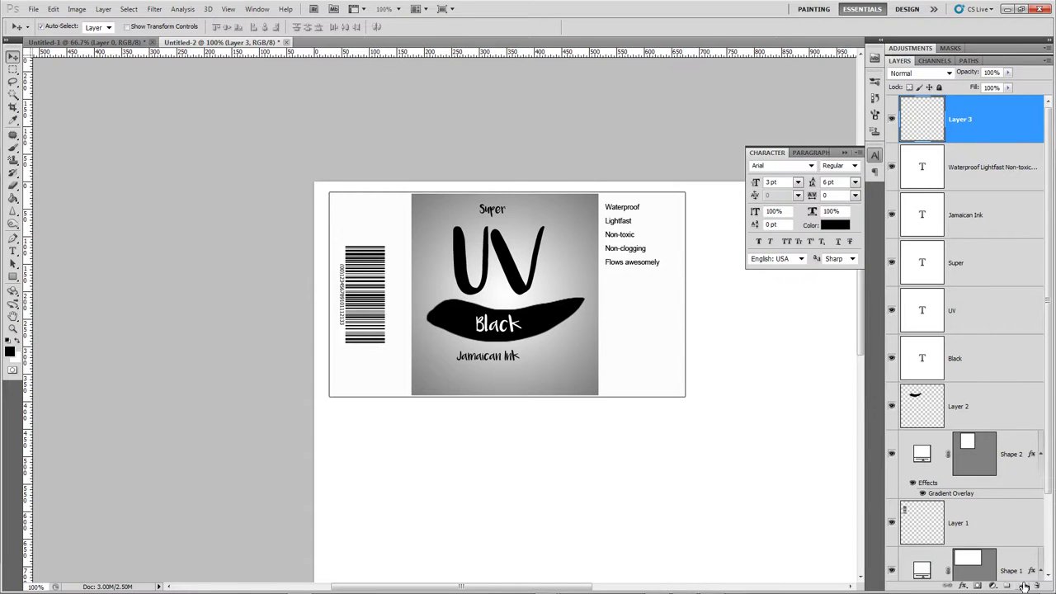
key("b")
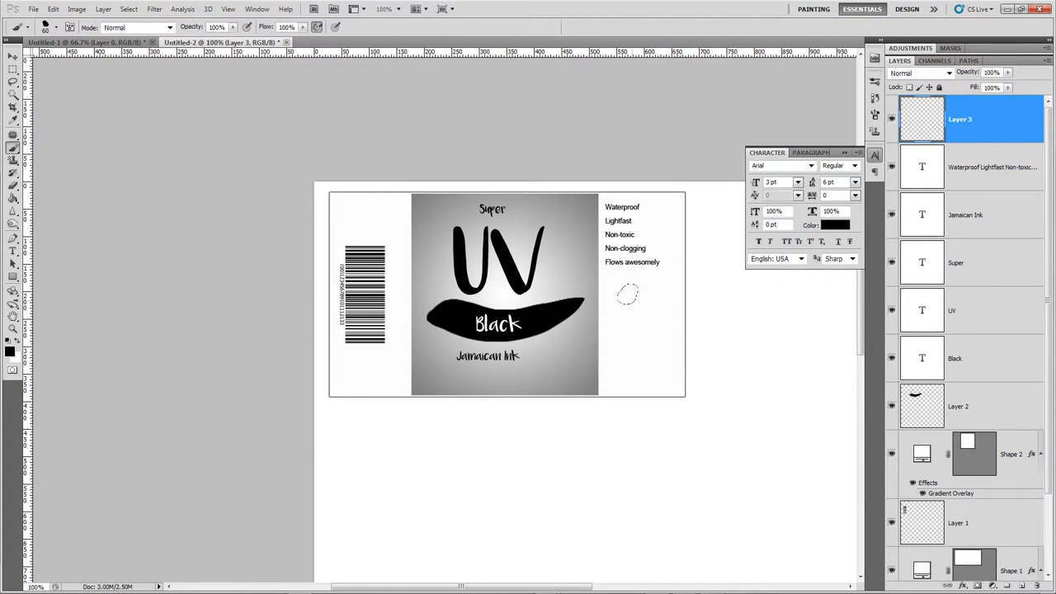
key("bracketleft")
key("bracketleft")
key("bracketleft")
mouse_move(653, 299)
left_mouse_down()
mouse_move(636, 364)
mouse_move(643, 333)
left_mouse_up()
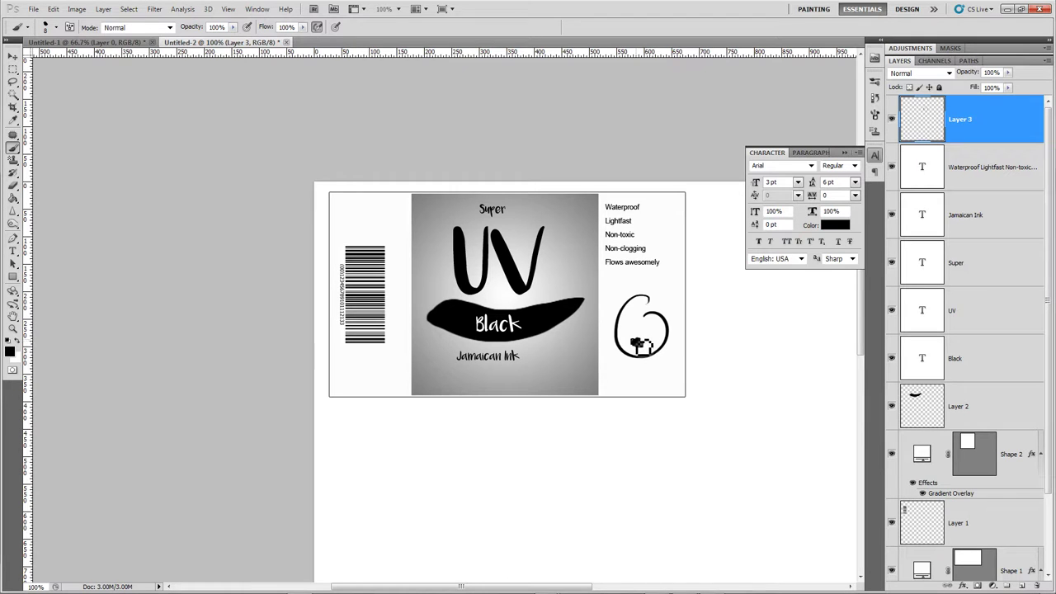
left_click_drag(637, 343, 639, 335)
left_click_drag(642, 337, 634, 334)
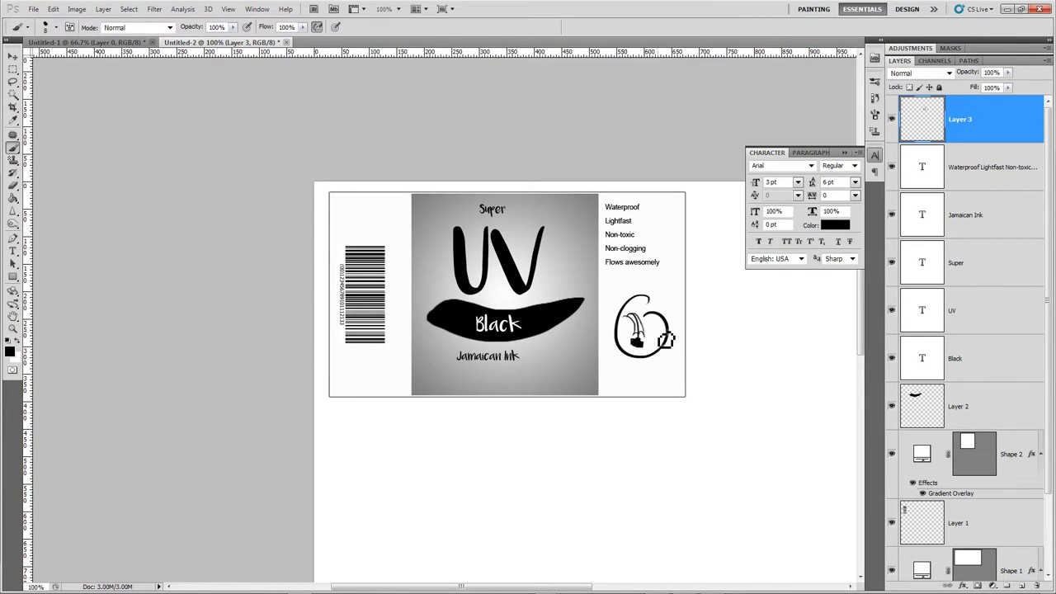
left_click_drag(660, 328, 665, 342)
key("v")
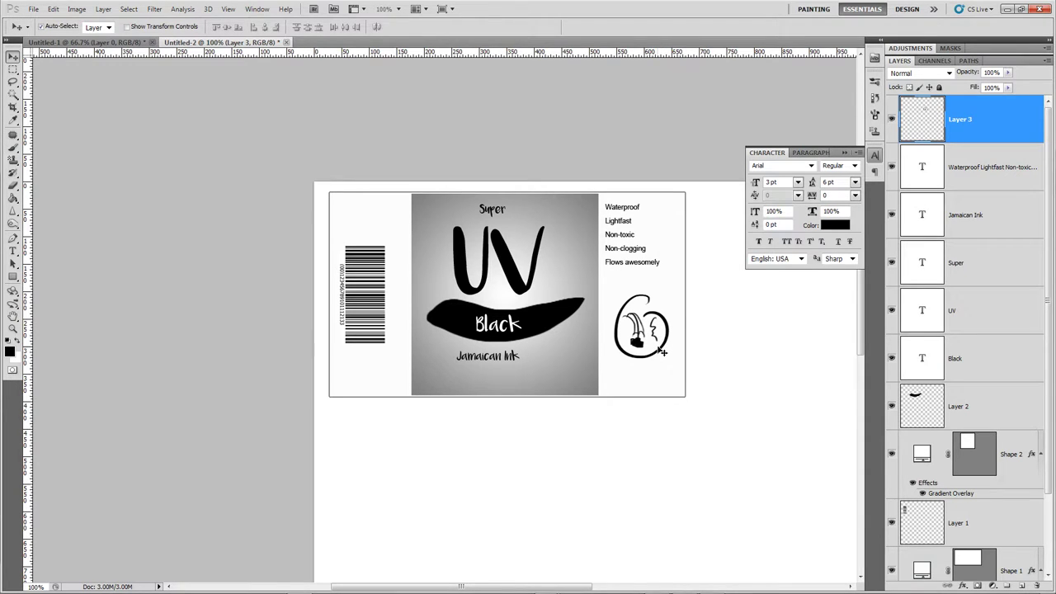
left_click(844, 152)
- Save the label as a PNG named 'ink black' in the sourceimages folder
key("ctrl+minus")
key("ctrl+minus")
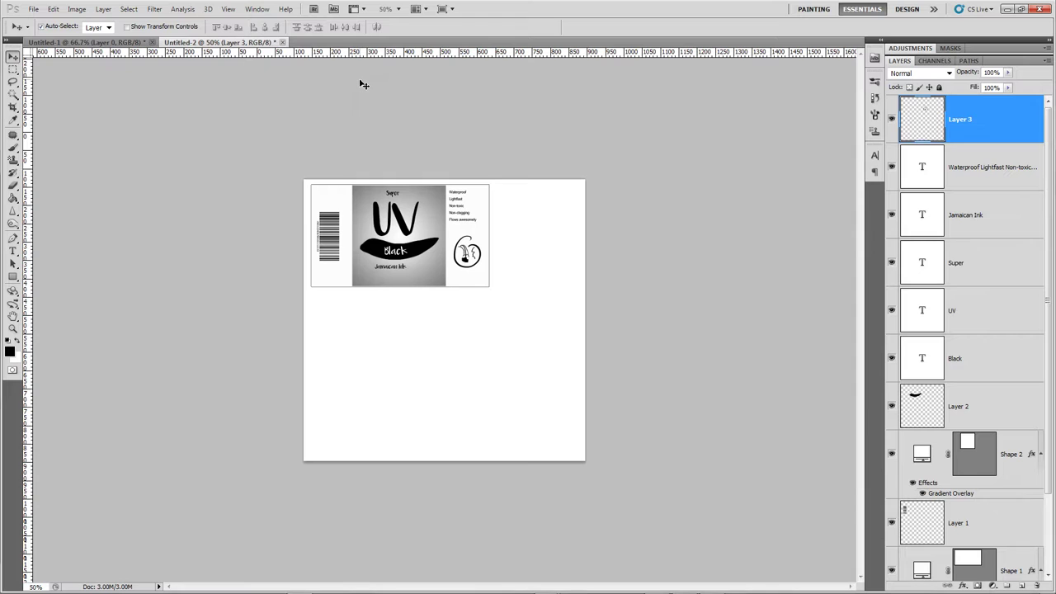
key("ctrl+shift+s")
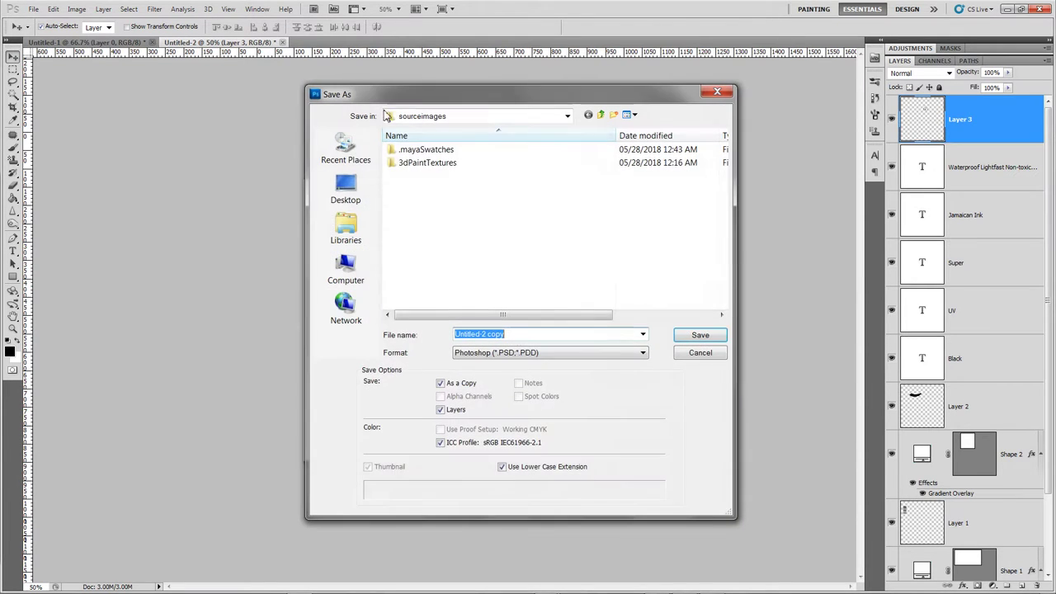
left_click(505, 353)
left_click(479, 500)
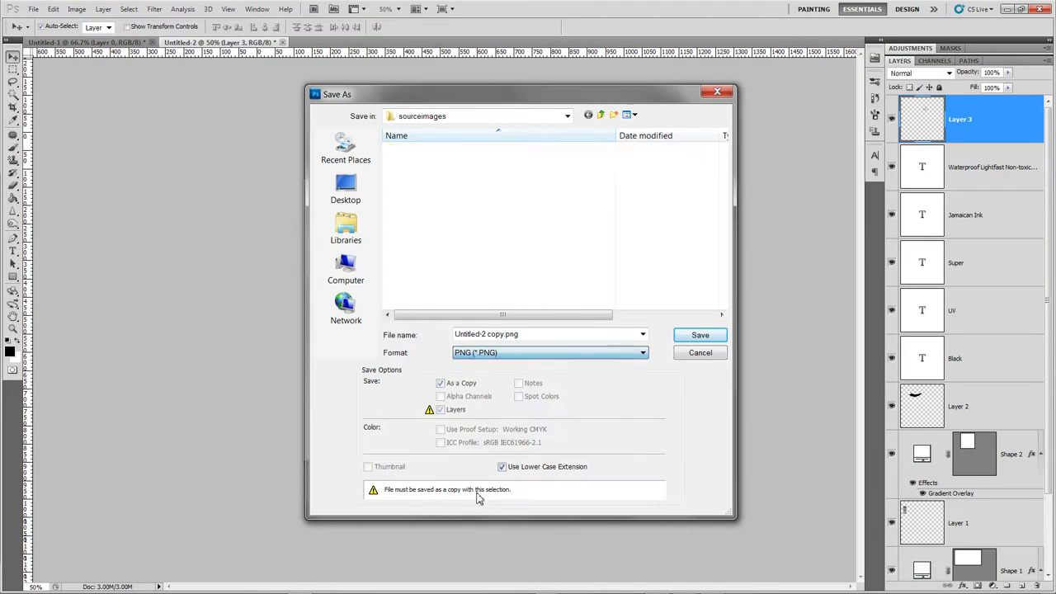
left_click(530, 334)
type("ink")
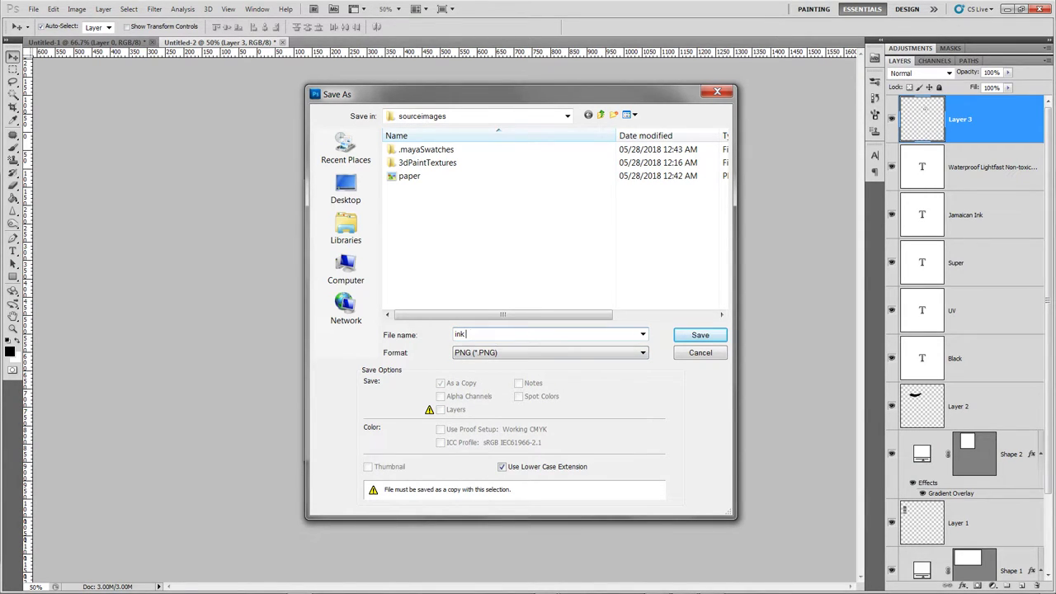
type(" bott")
key("BackSpace")
key("BackSpace")
key("BackSpace")
type("black")
key("Return")
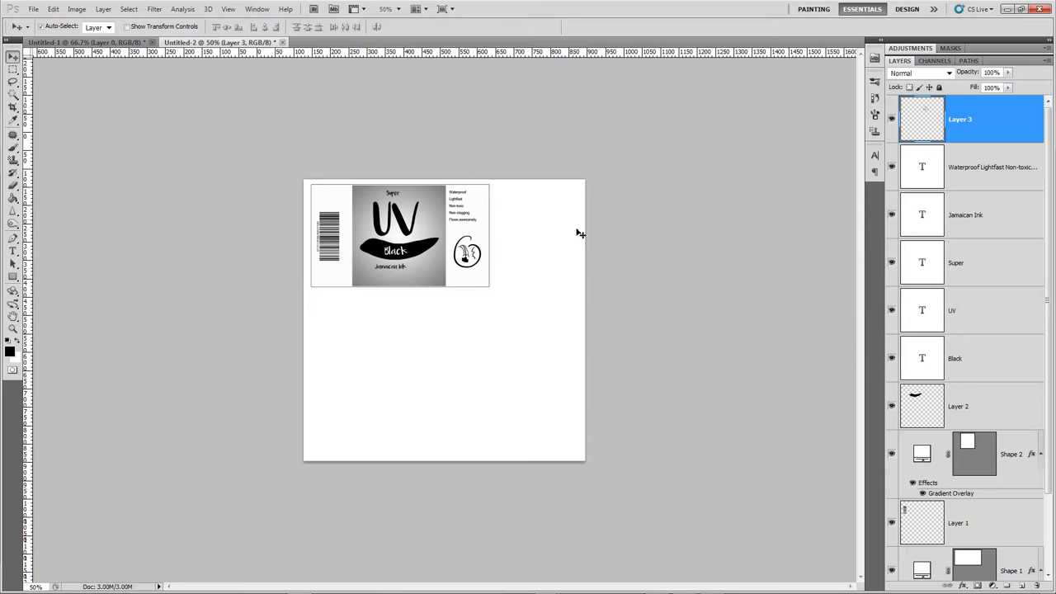
key("alt+Tab")
key("alt+Tab")
key("alt+Tab")
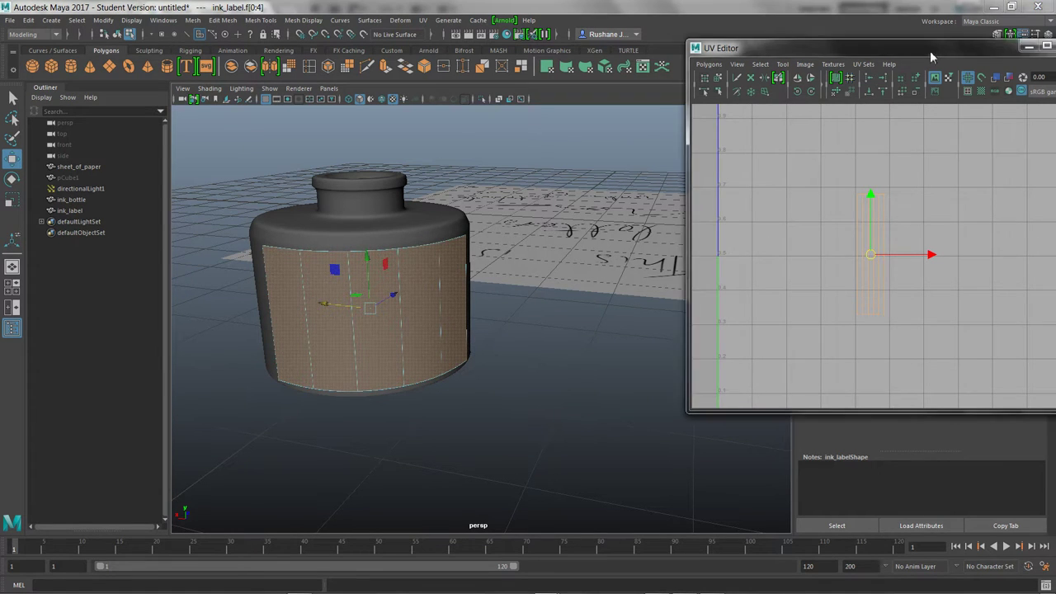
- Close the UV Editor panel
left_click_drag(930, 49, 918, 81)
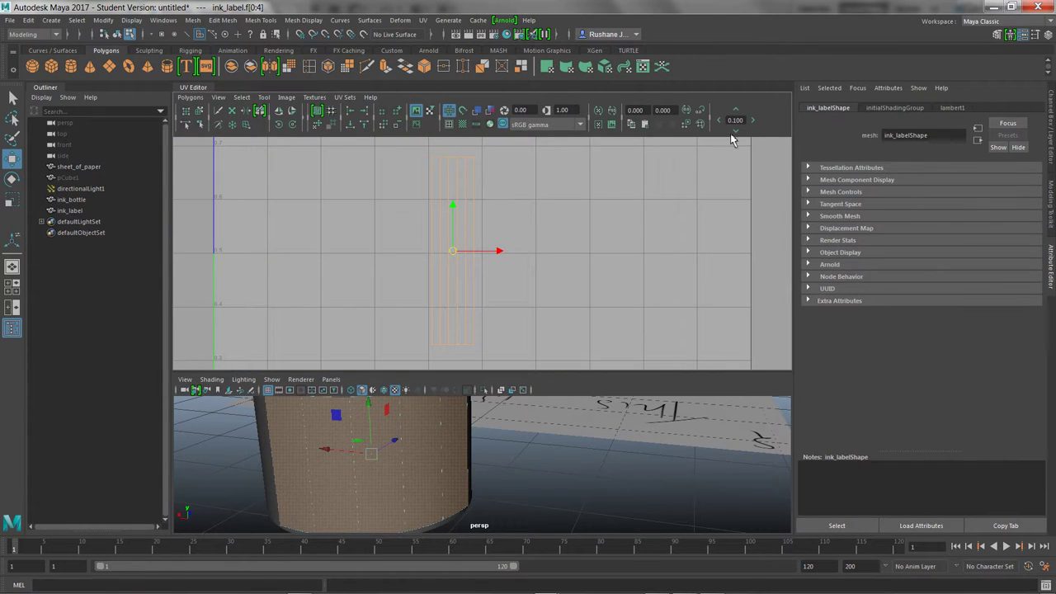
left_click_drag(195, 87, 566, 127)
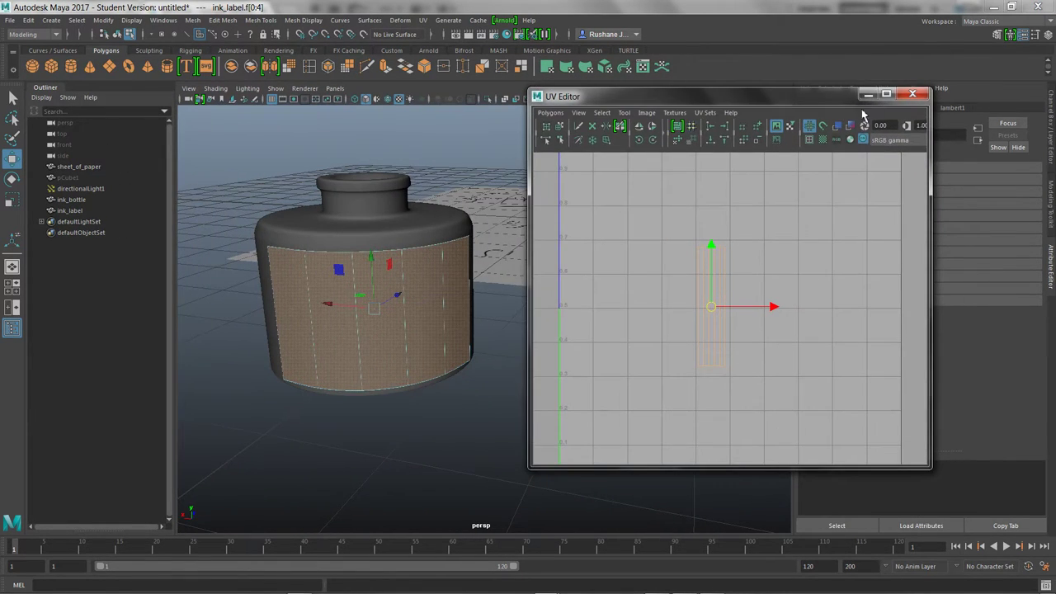
left_click(911, 95)
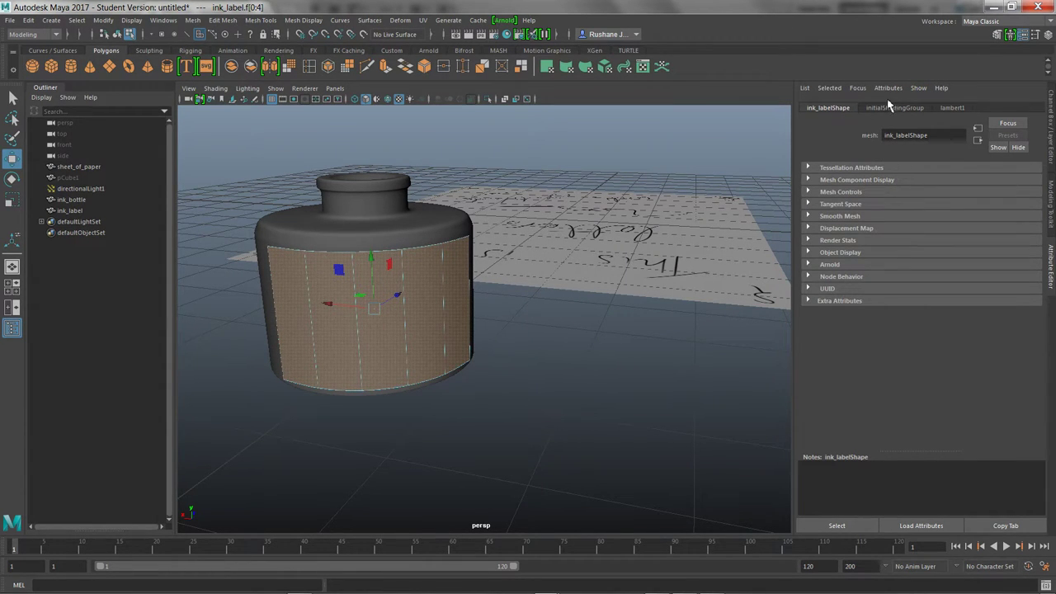
- Assign a new Arnold aiStandard material to the label faces and show its attributes
right_click(422, 304)
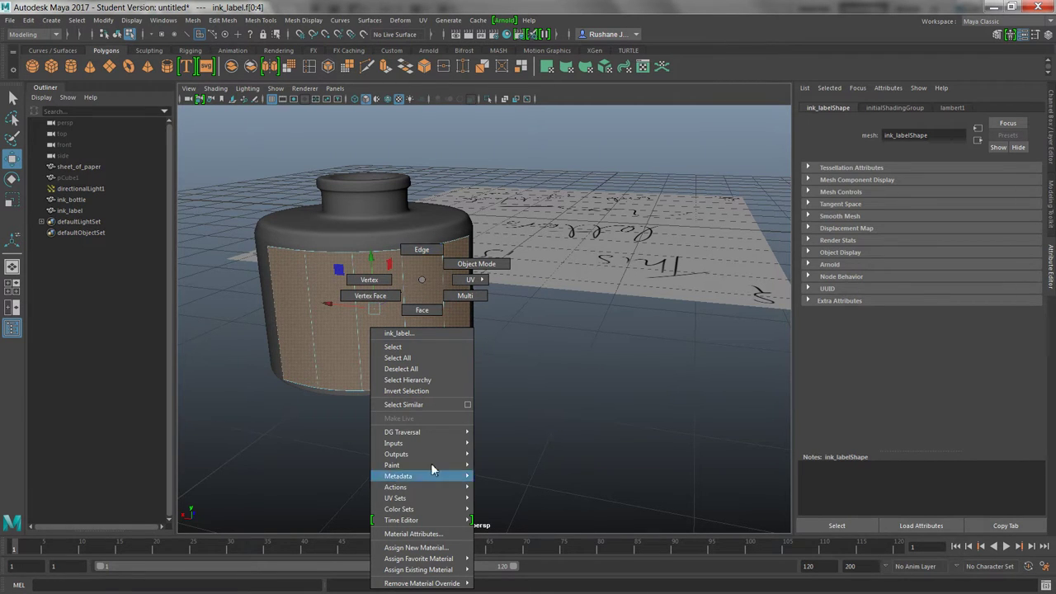
left_click(440, 548)
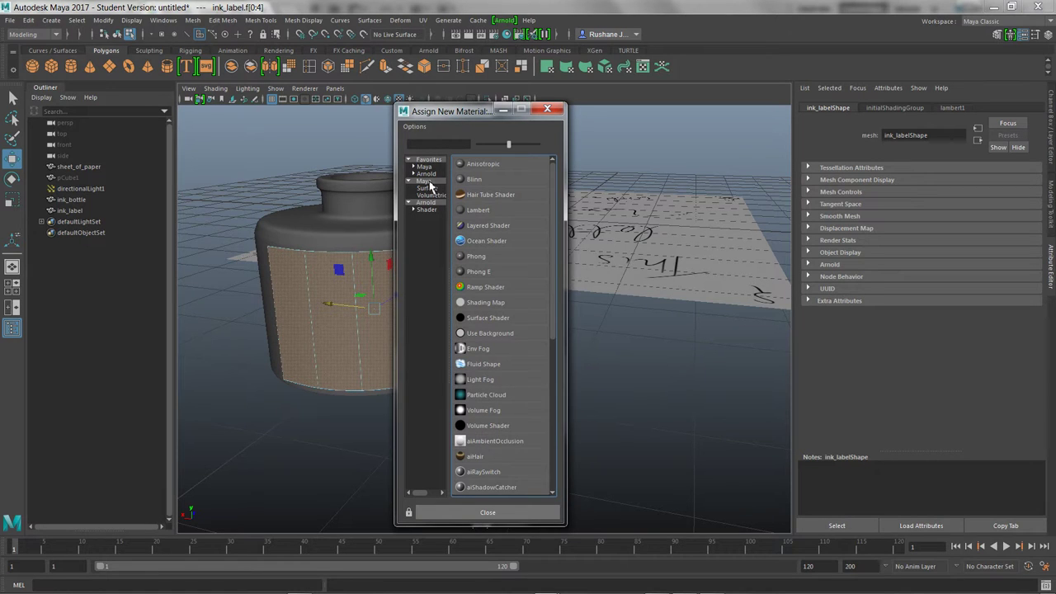
left_click(427, 210)
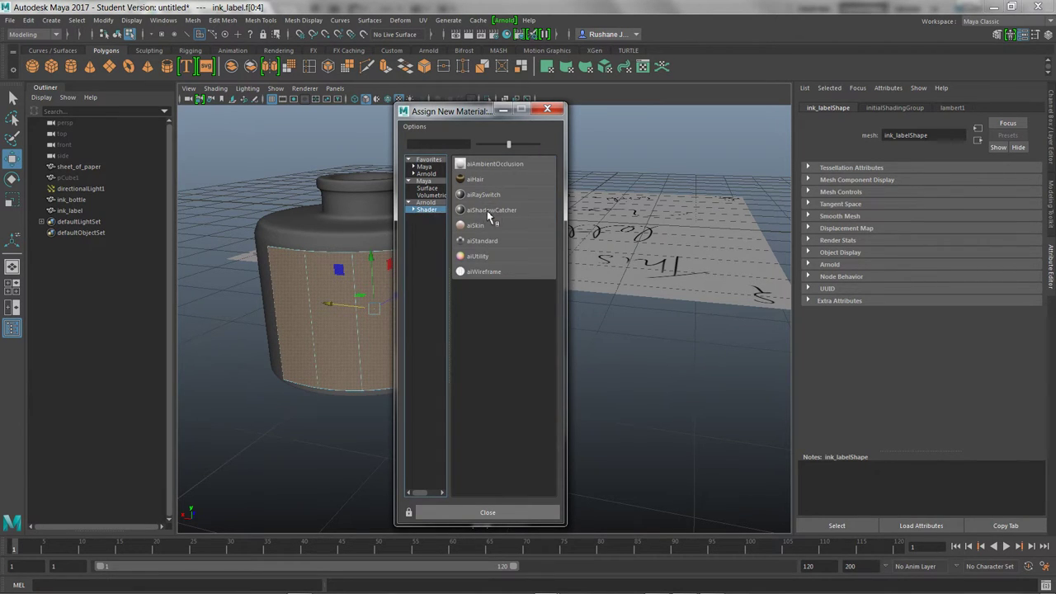
left_click(483, 241)
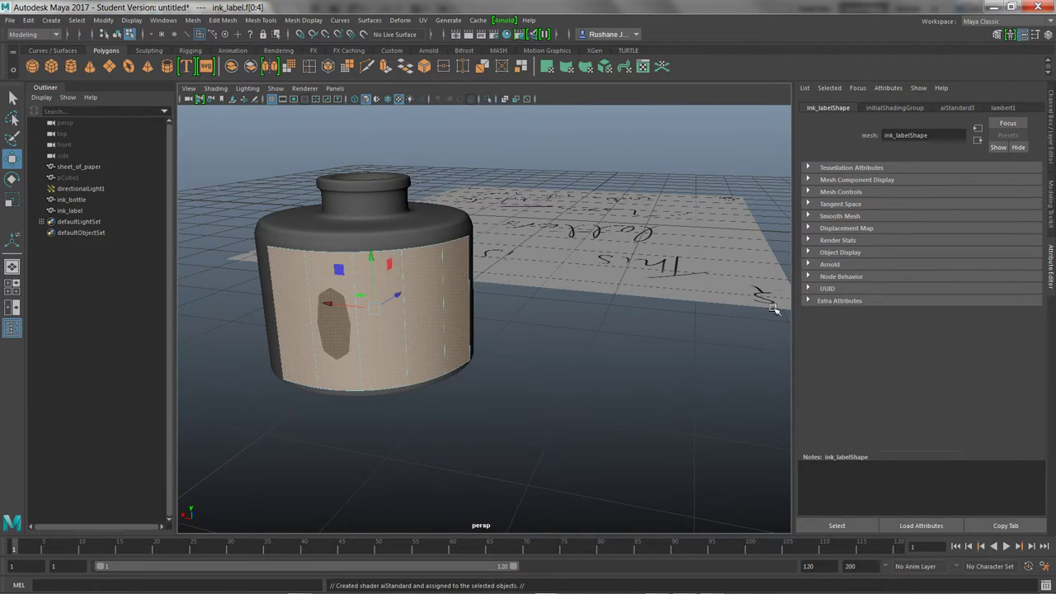
left_click(957, 107)
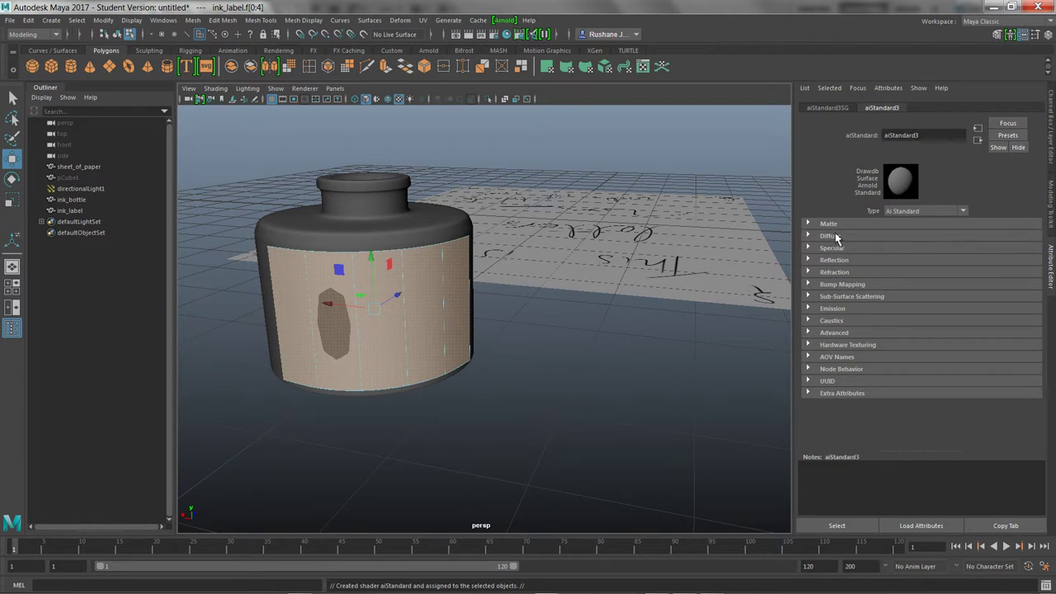
left_click_drag(920, 135, 882, 139)
- Rename the shader ink_label and raise its specular and reflection weights
type("ink_label")
key("Return")
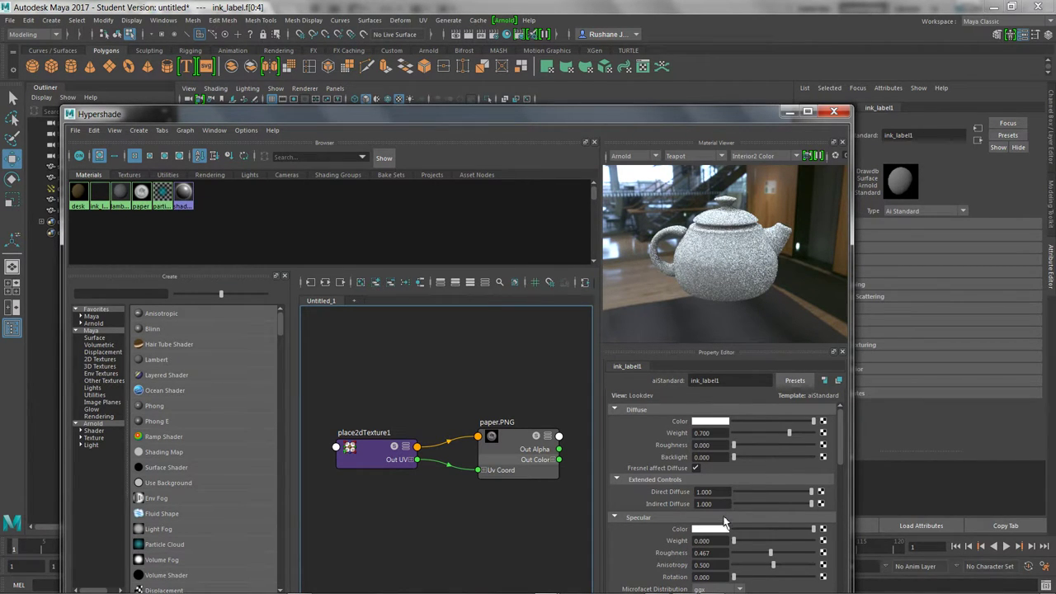
left_click_drag(733, 540, 757, 540)
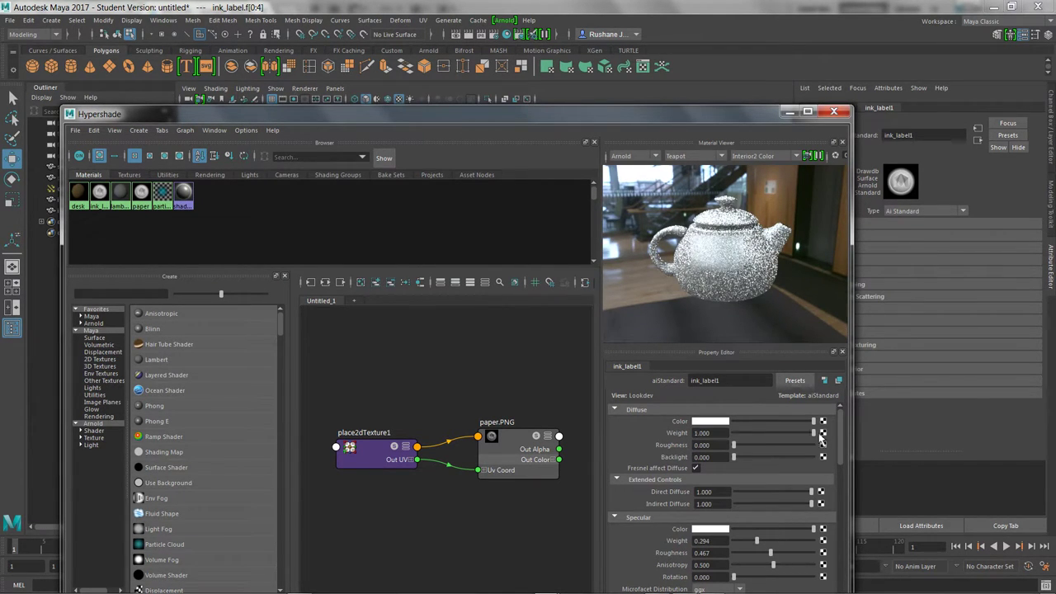
left_click_drag(840, 427, 813, 484)
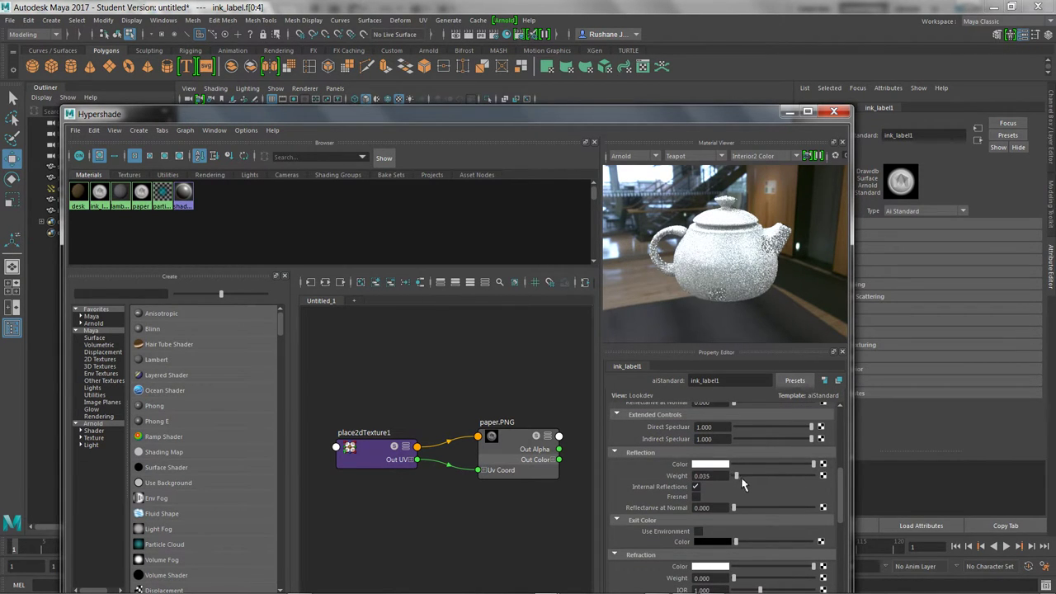
left_click_drag(741, 476, 755, 476)
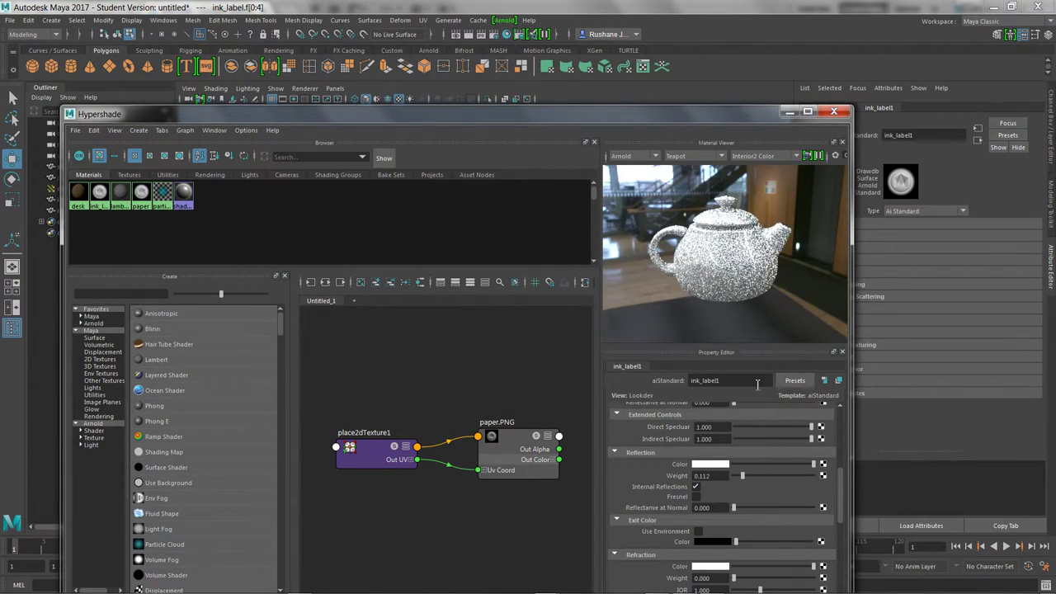
- Connect a new File texture node to the material's diffuse colour
scroll(842, 487, "up", 5)
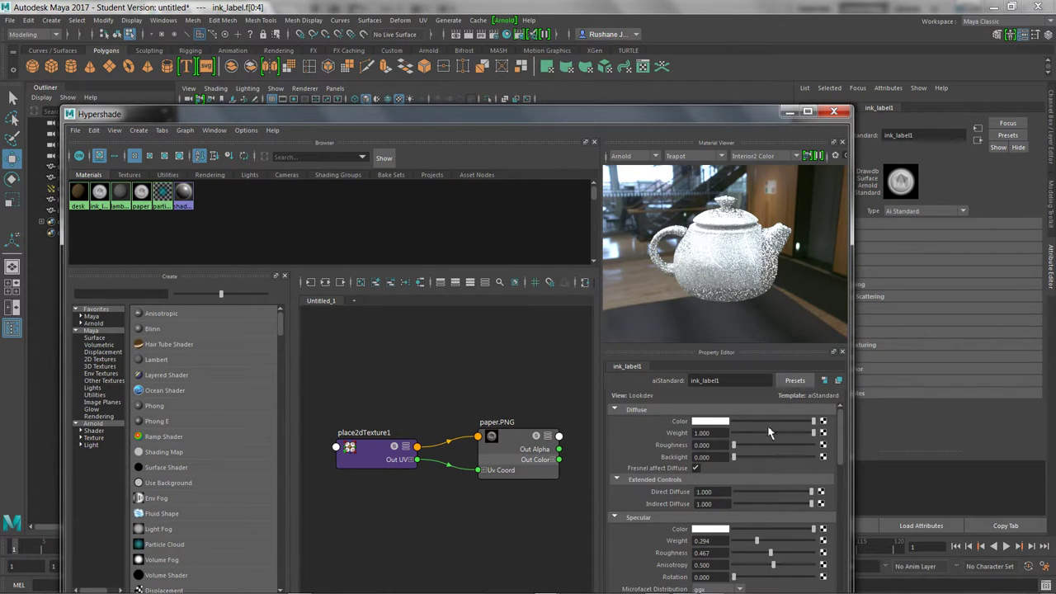
left_click(823, 421)
left_click(462, 306)
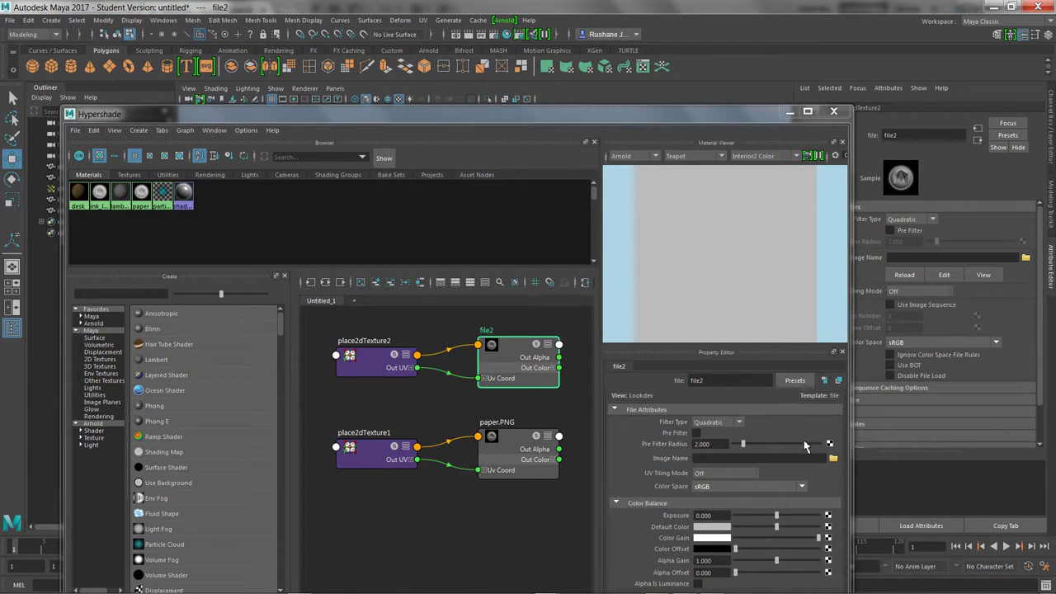
- Load 'ink label.png' as the file2 texture image and close the Hypershade
left_click(834, 459)
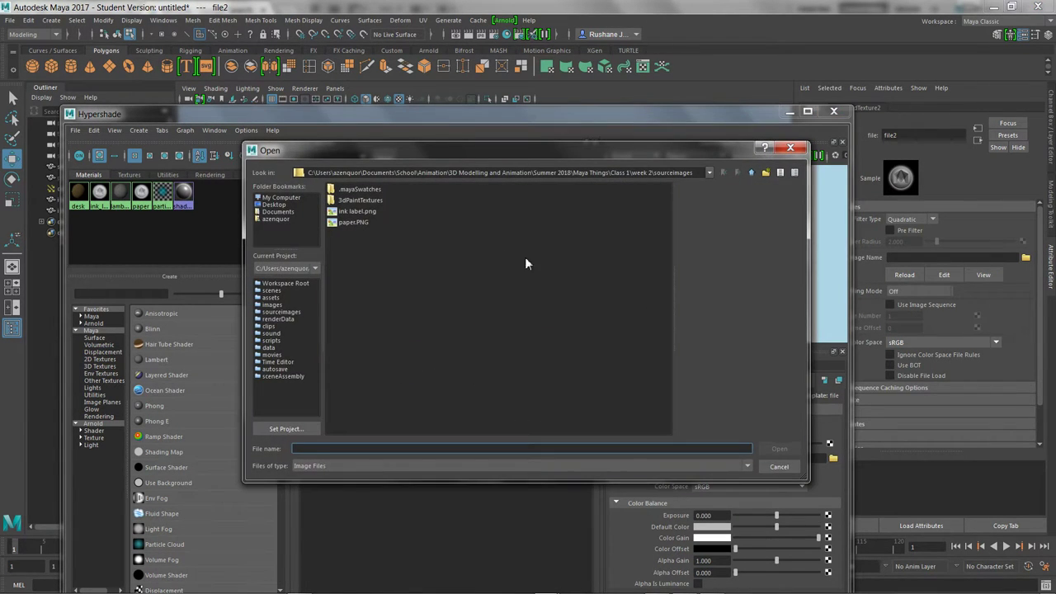
left_click(357, 211)
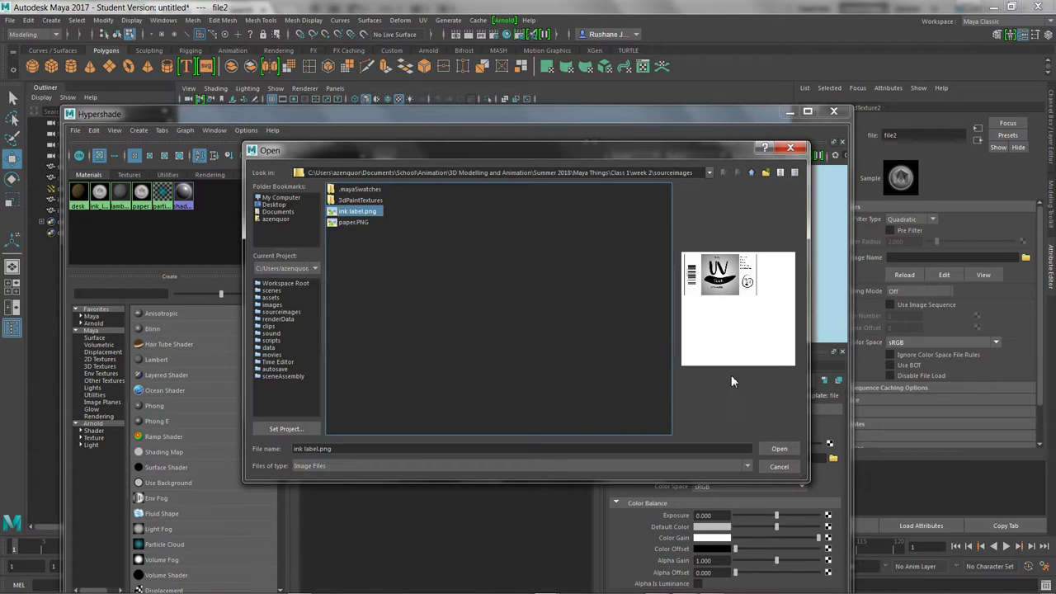
left_click(779, 449)
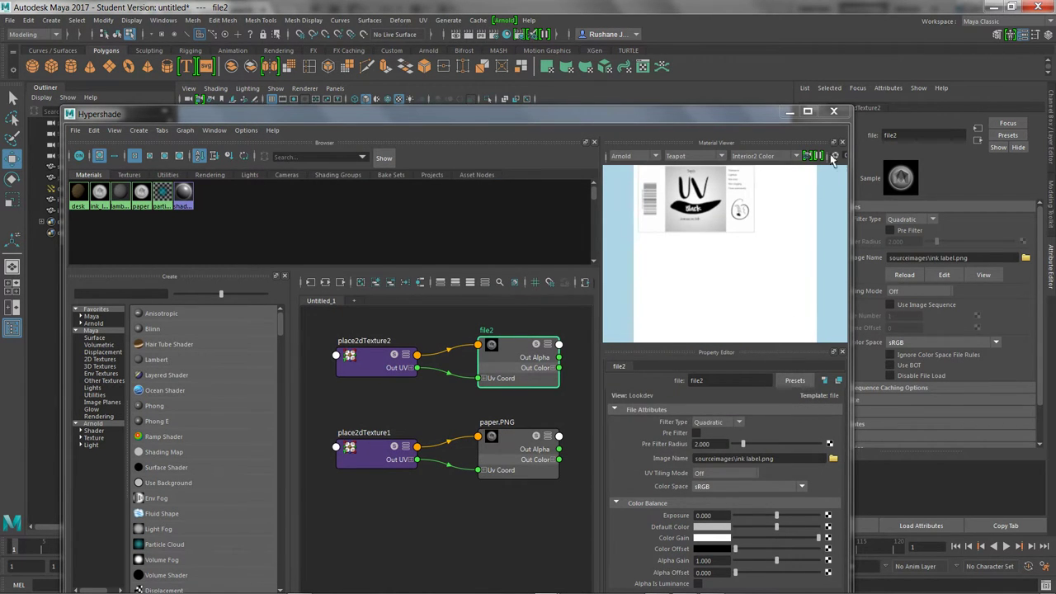
left_click(833, 111)
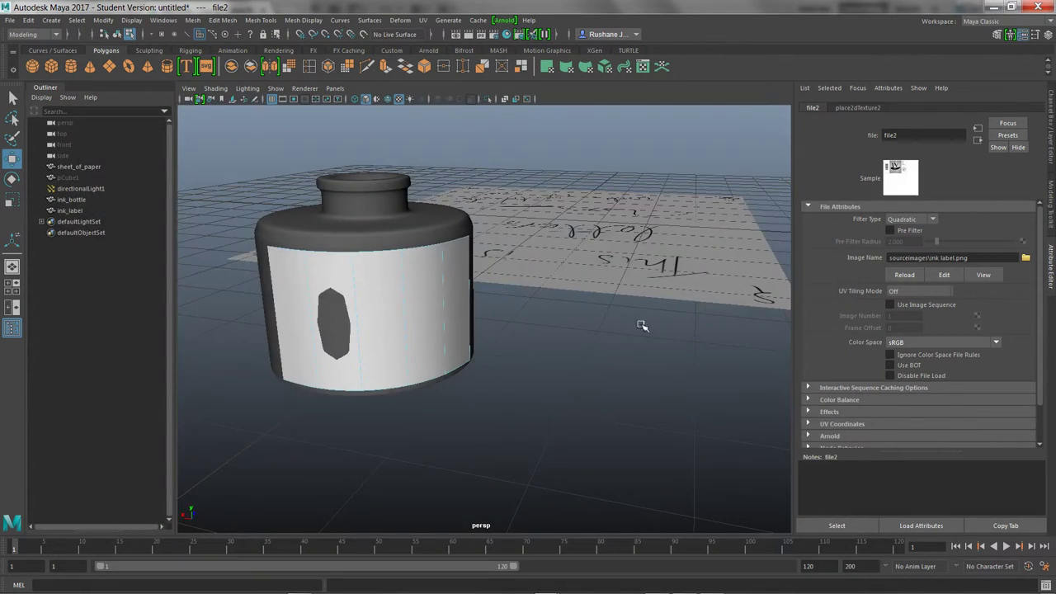
- Select the three front faces f[0:2] of the label strip
left_click(457, 335)
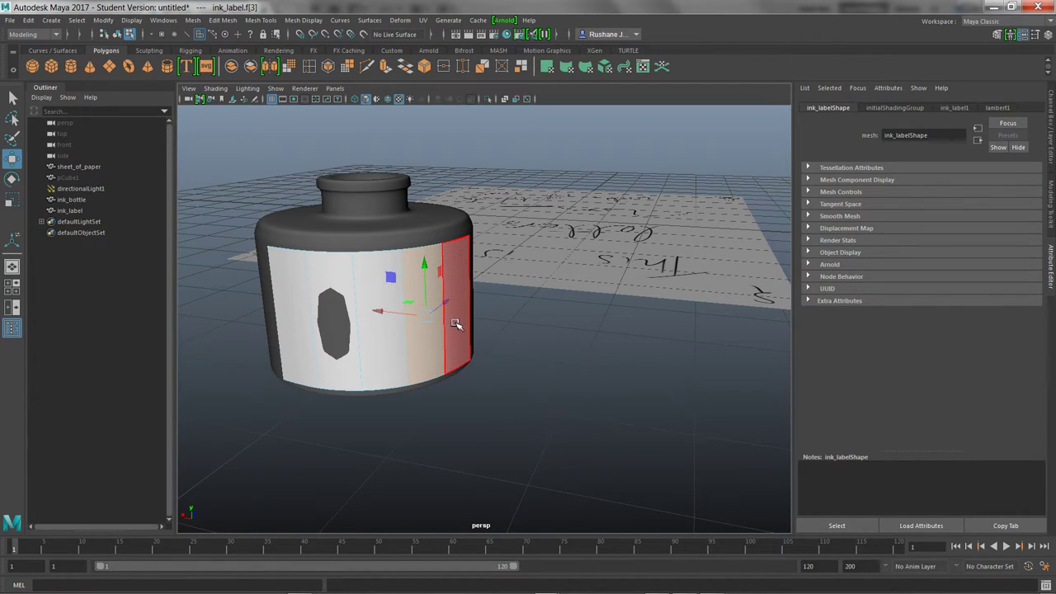
left_click(396, 338)
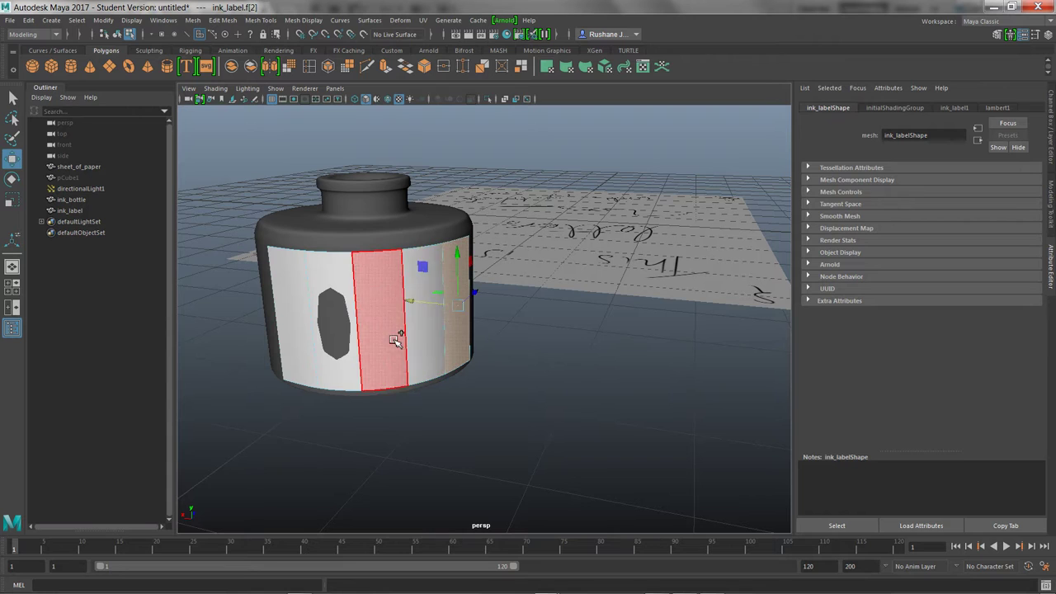
left_click(330, 330)
left_click(289, 330)
left_click_drag(284, 330, 388, 338, "shift")
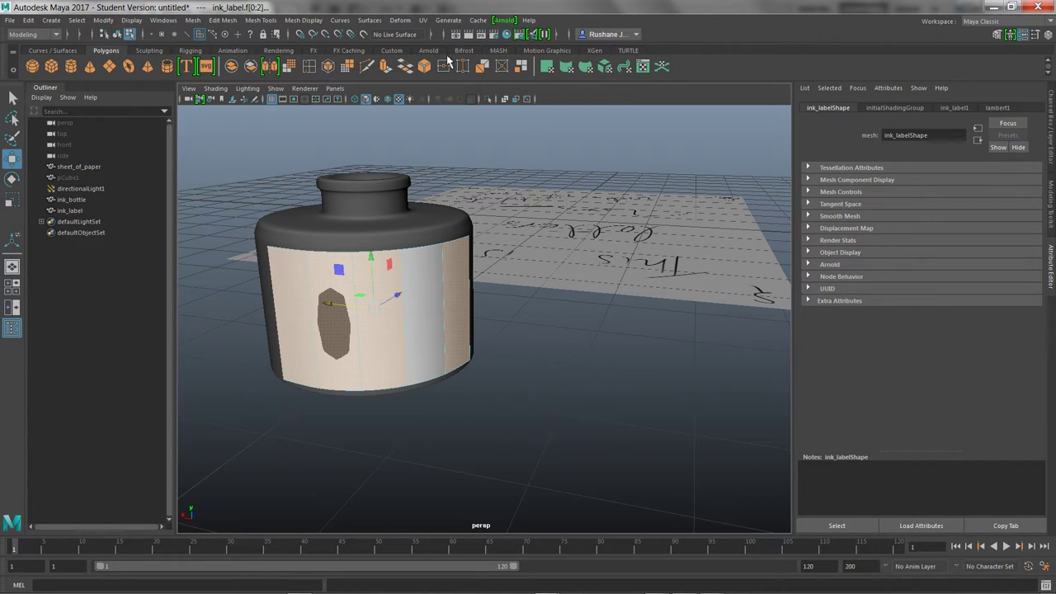
- Open the UV Editor to show the label's UV layout beside the bottle
left_click(423, 20)
left_click(455, 42)
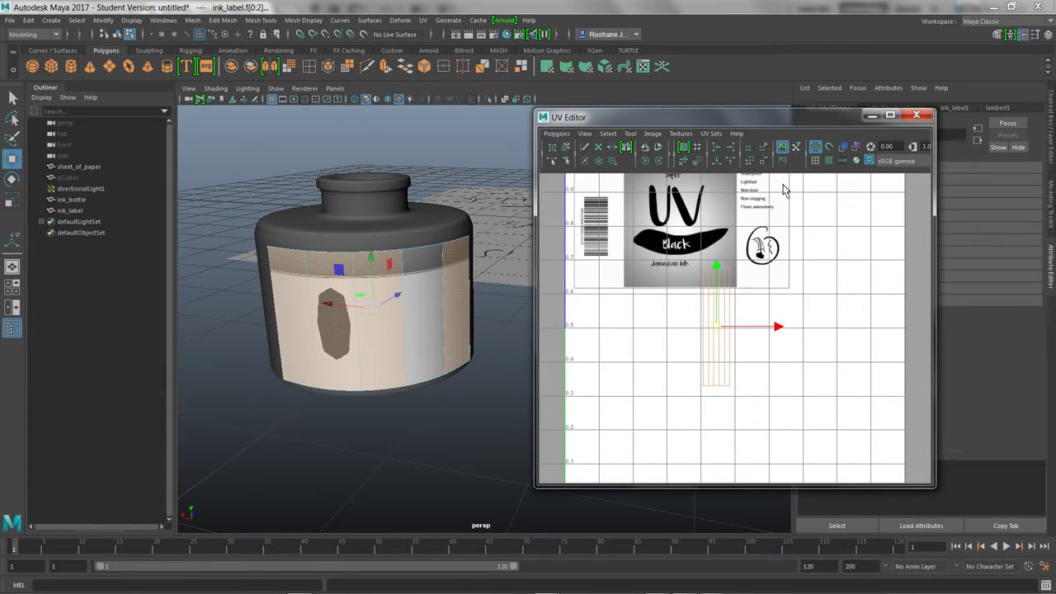
left_click_drag(773, 126, 823, 174)
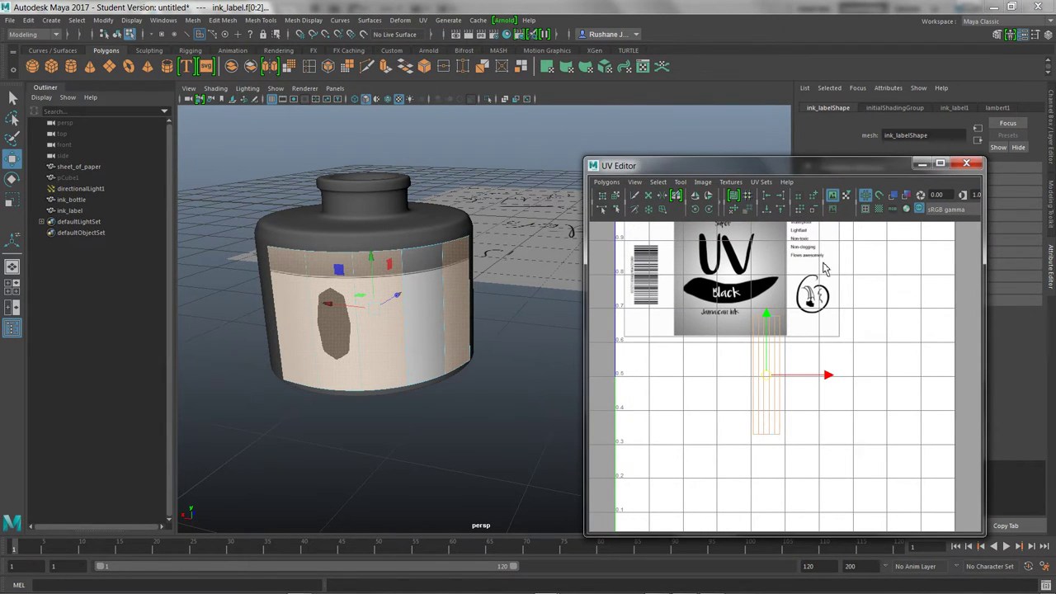
left_click(773, 353)
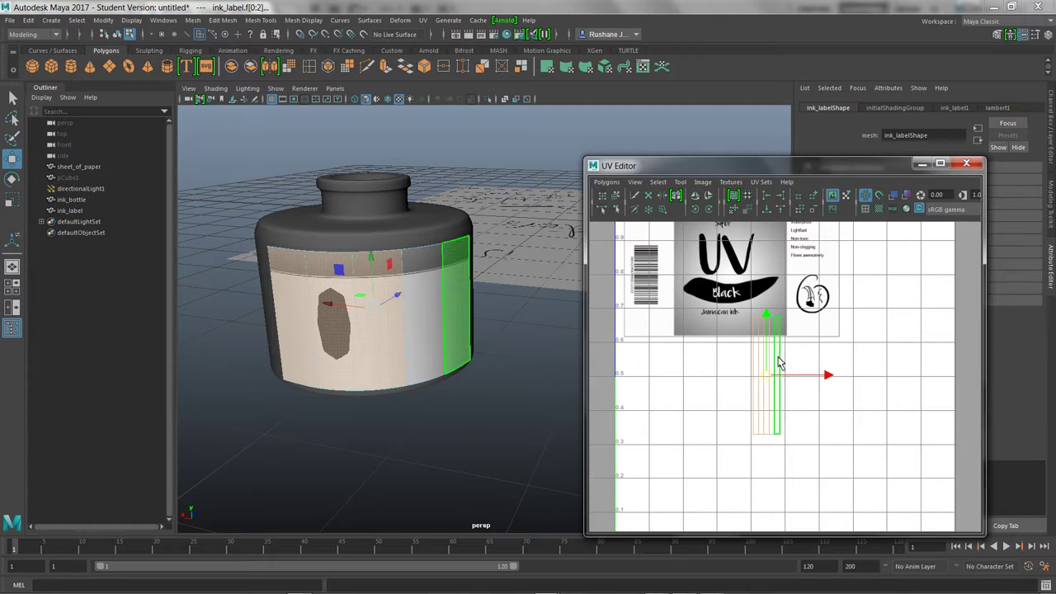
left_click(785, 393)
right_click_drag(798, 413, 790, 391)
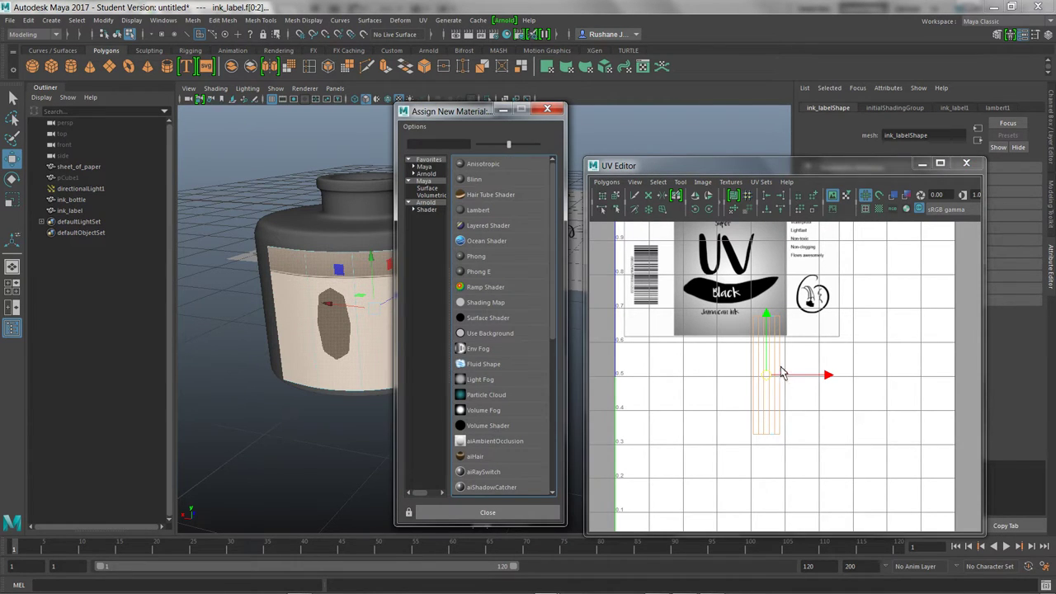
- Move the label's UV shell up and across onto the label image
left_click(547, 109)
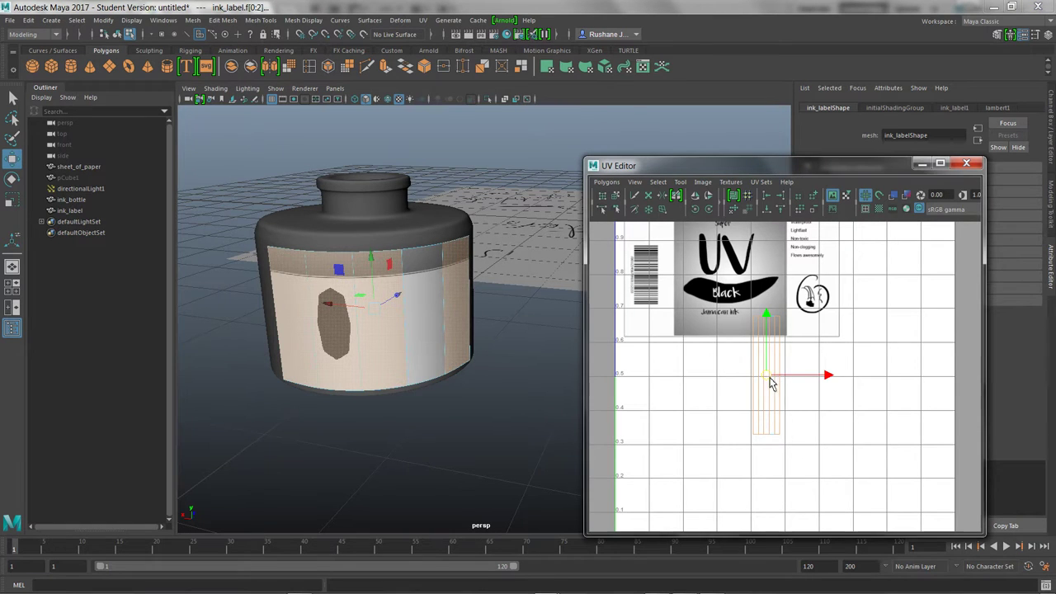
left_click_drag(766, 374, 739, 291)
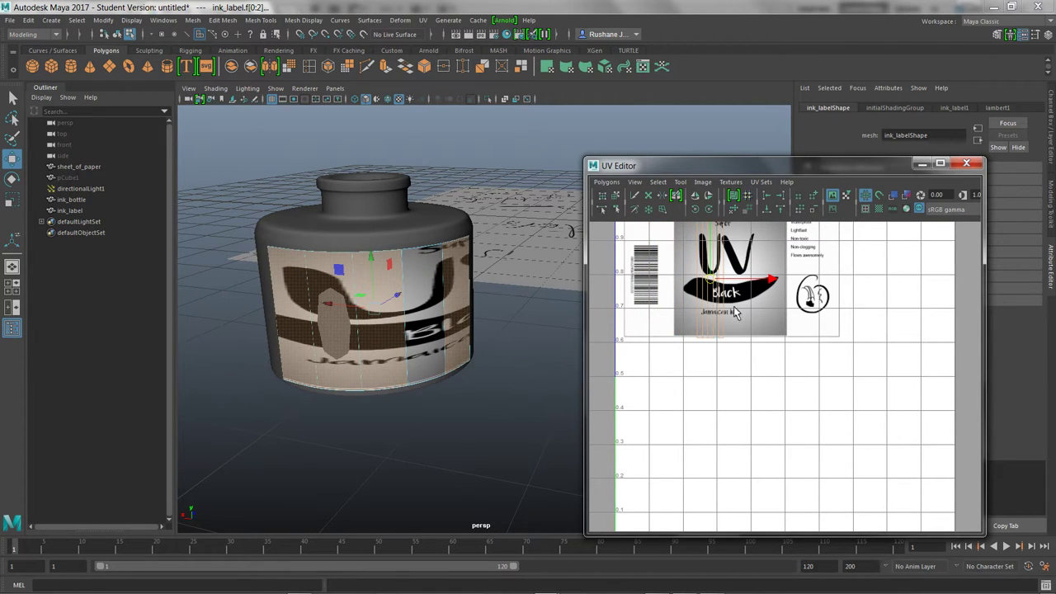
scroll(739, 290, "down", 1)
middle_click_drag(769, 295, 785, 369, "alt")
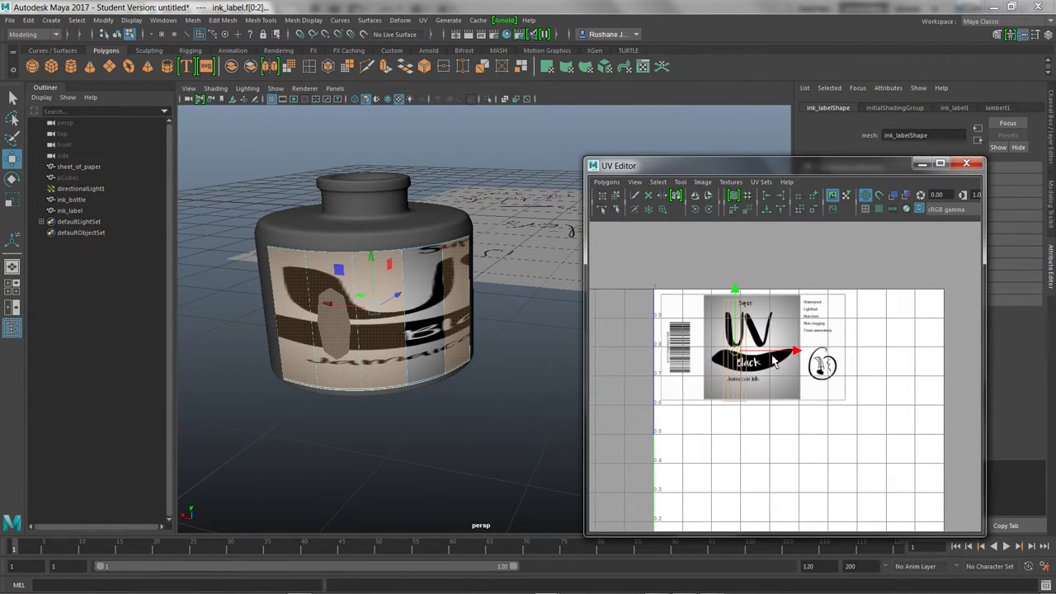
scroll(783, 363, "up", 2)
middle_click_drag(769, 333, 817, 334, "alt")
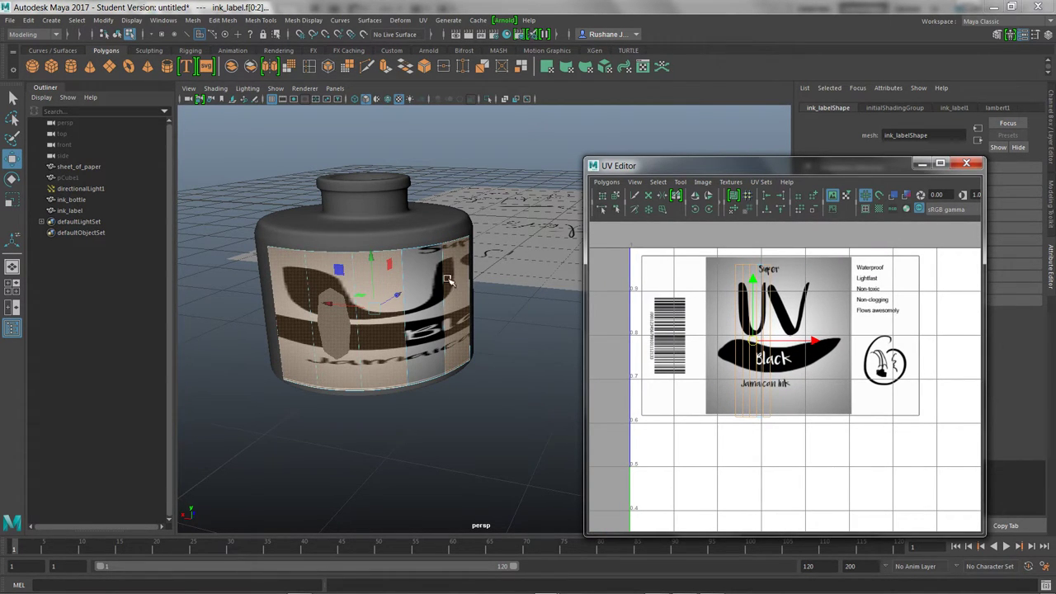
- Apply an Automatic UV projection to the label faces
left_click(423, 20)
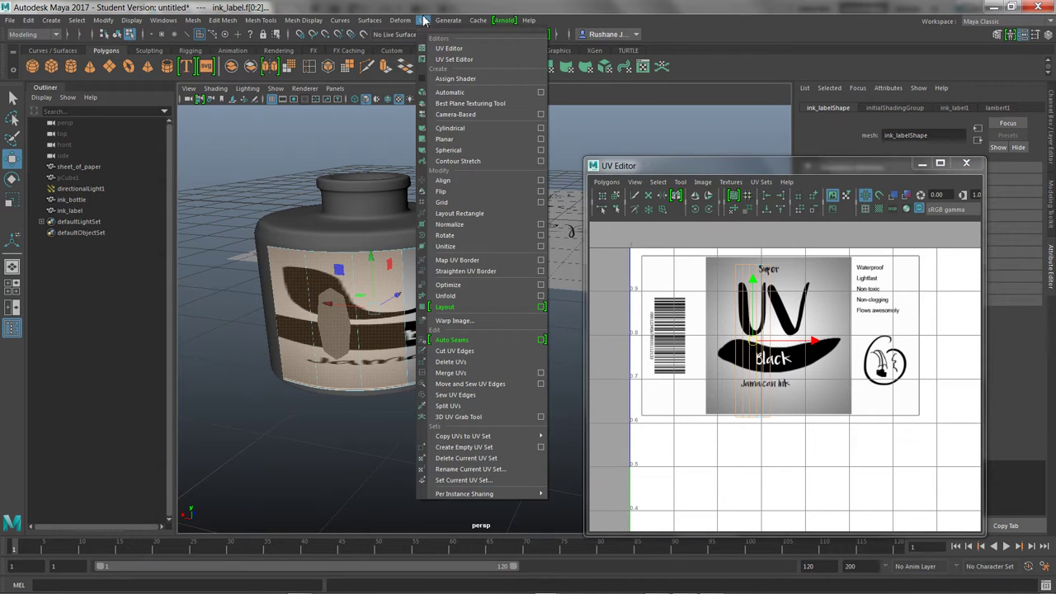
left_click(469, 91)
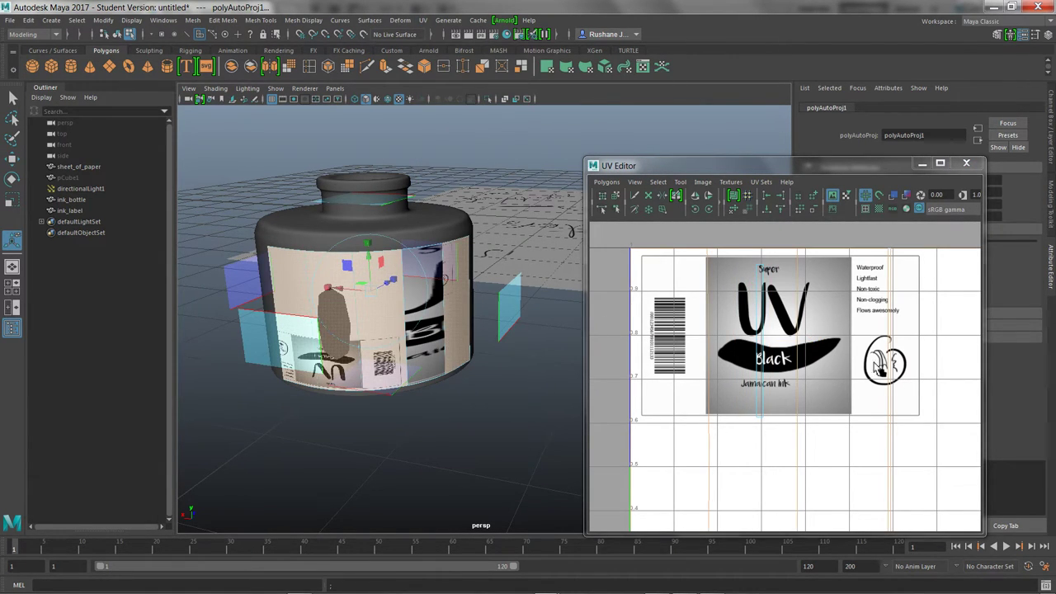
scroll(852, 367, "down", 5)
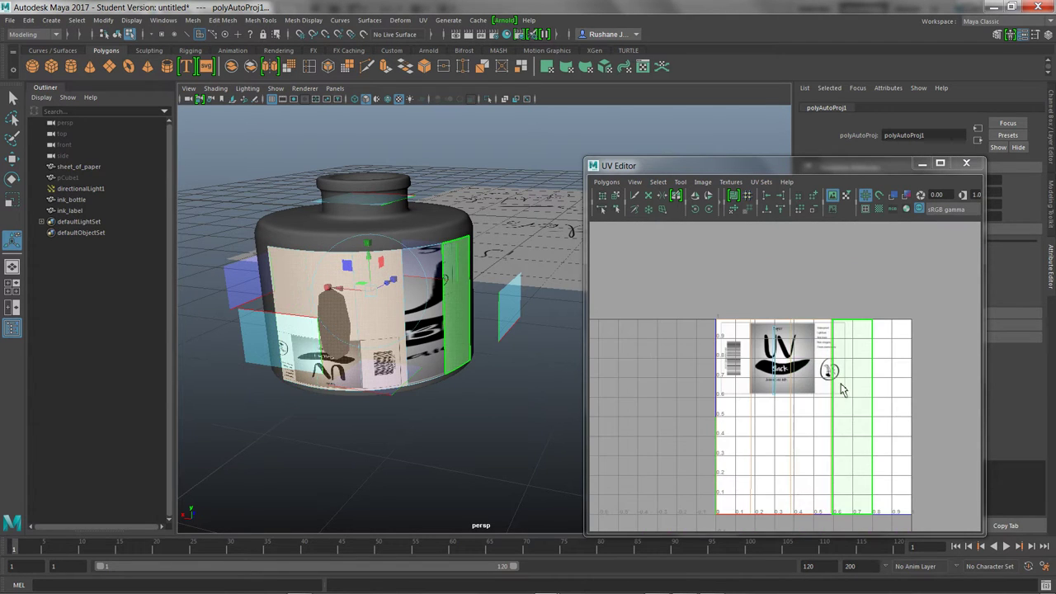
scroll(797, 428, "up", 4)
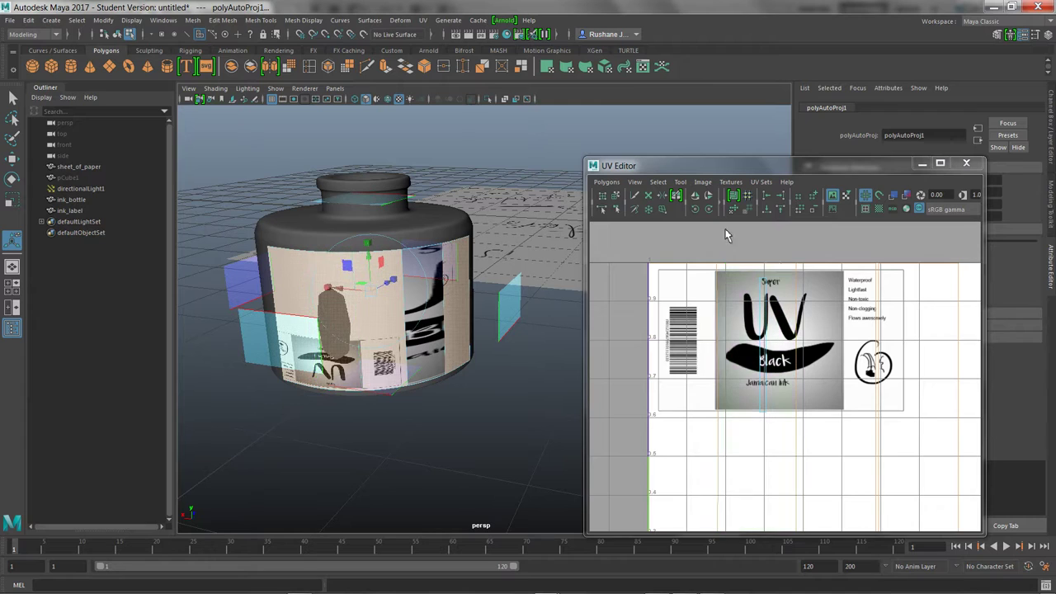
left_click(422, 20)
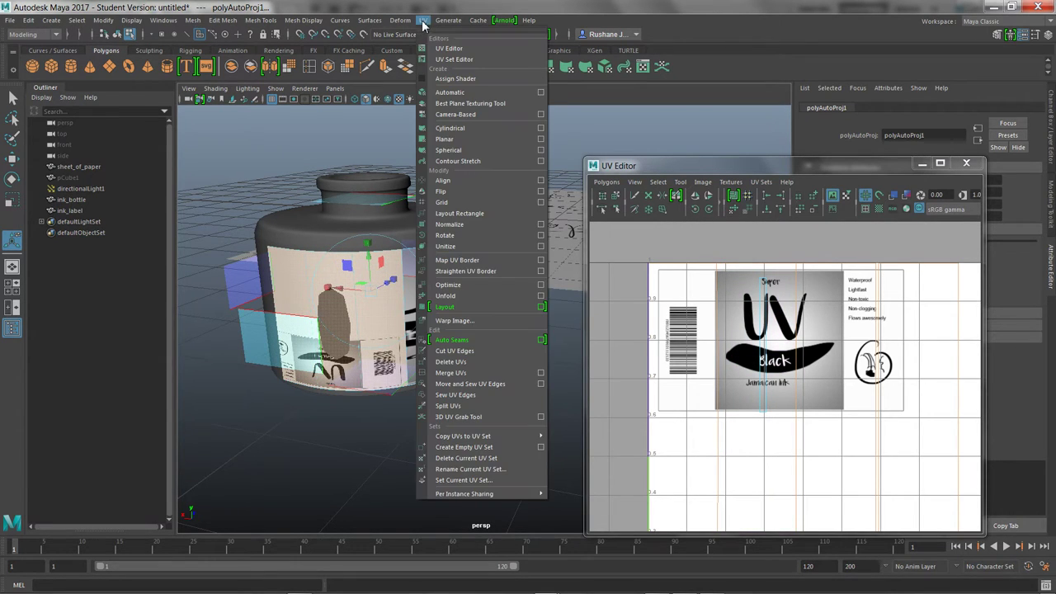
- Try a Cylindrical projection on the label, then undo it to restore the narrow strip
left_click(468, 127)
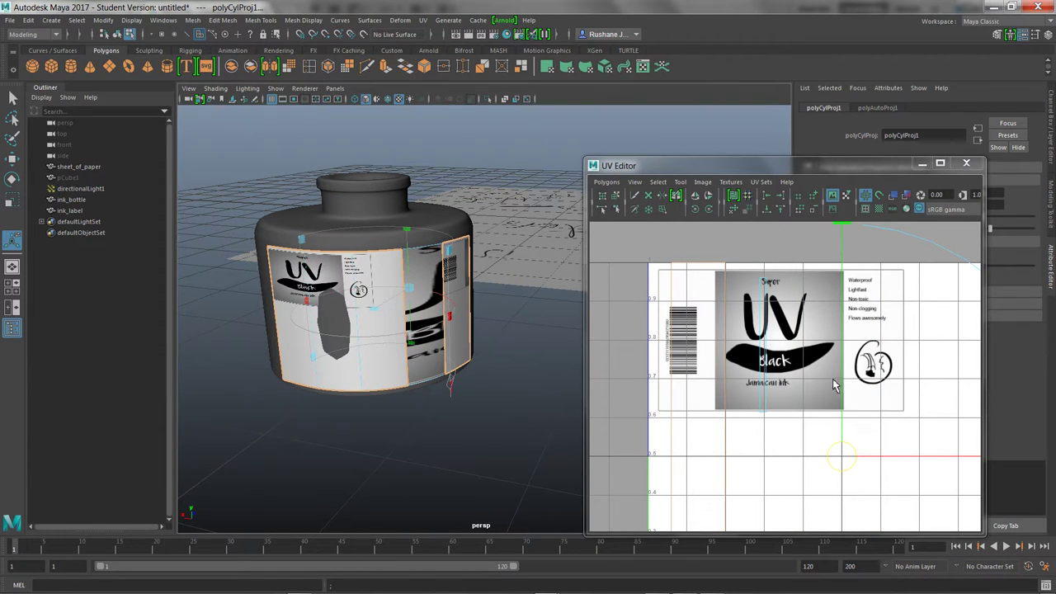
scroll(783, 383, "down", 3)
scroll(479, 316, "up", 5)
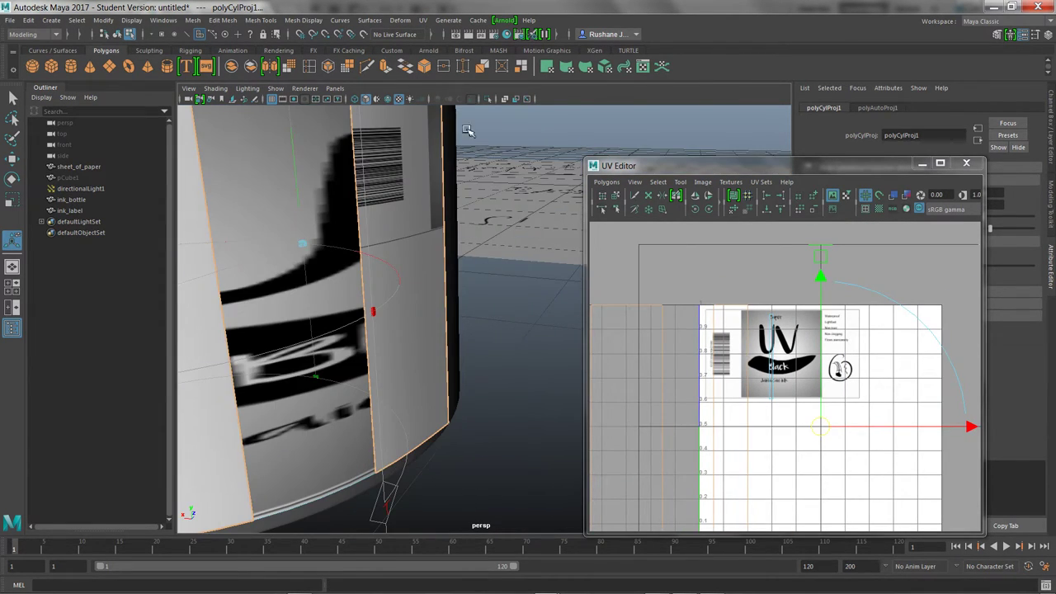
scroll(468, 130, "down", 6)
left_click_drag(412, 248, 462, 256, "alt")
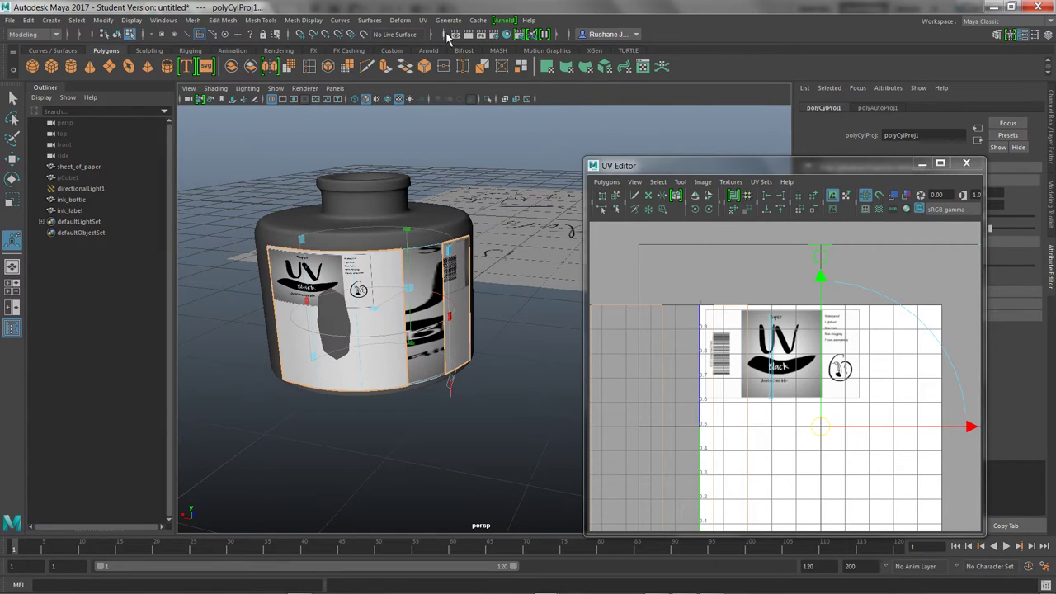
left_click(422, 20)
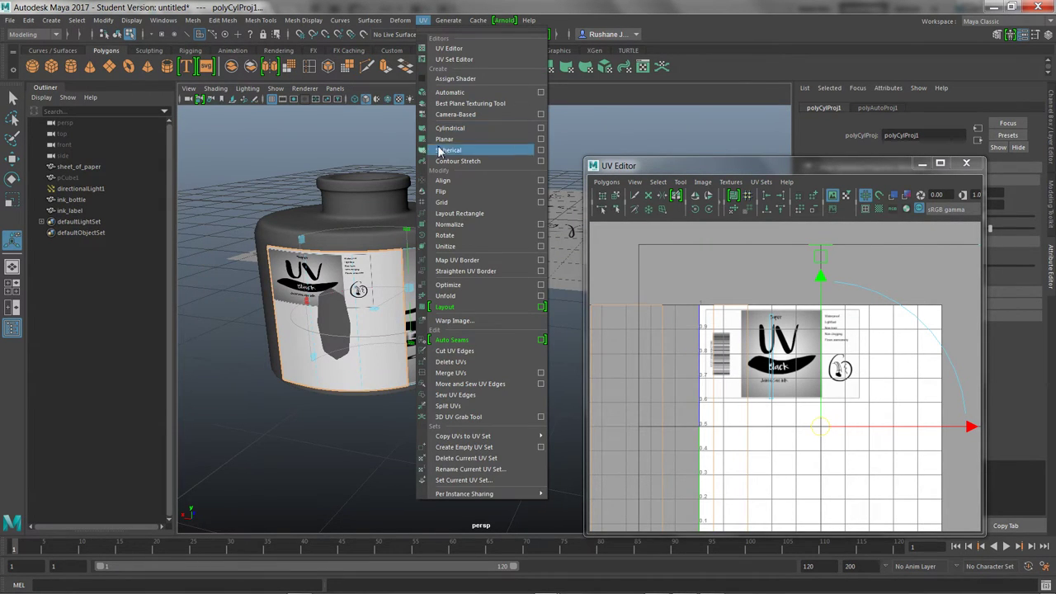
left_click(485, 104)
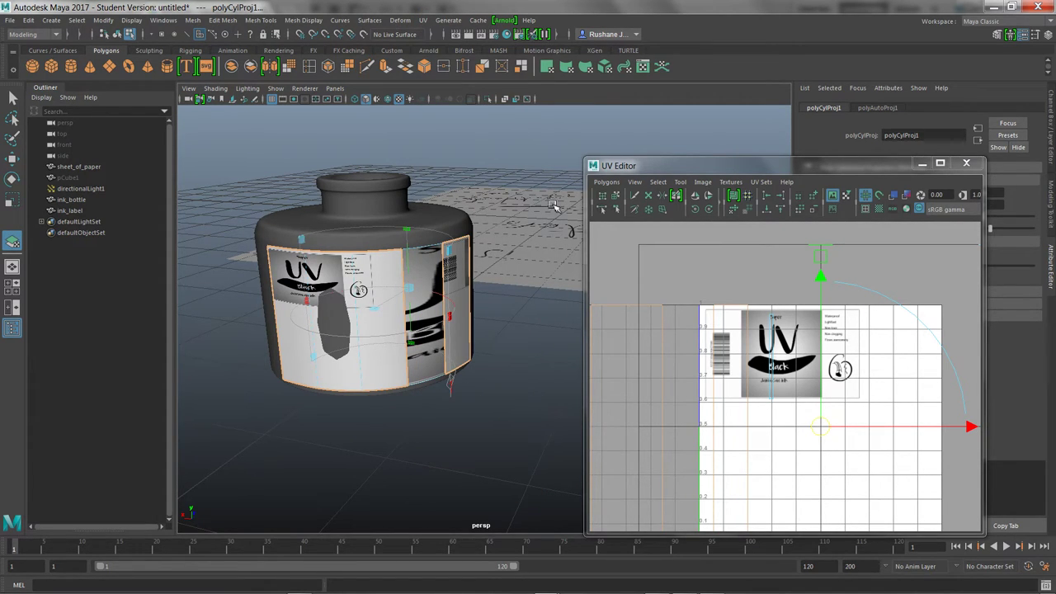
key("ctrl+z")
key("ctrl+z")
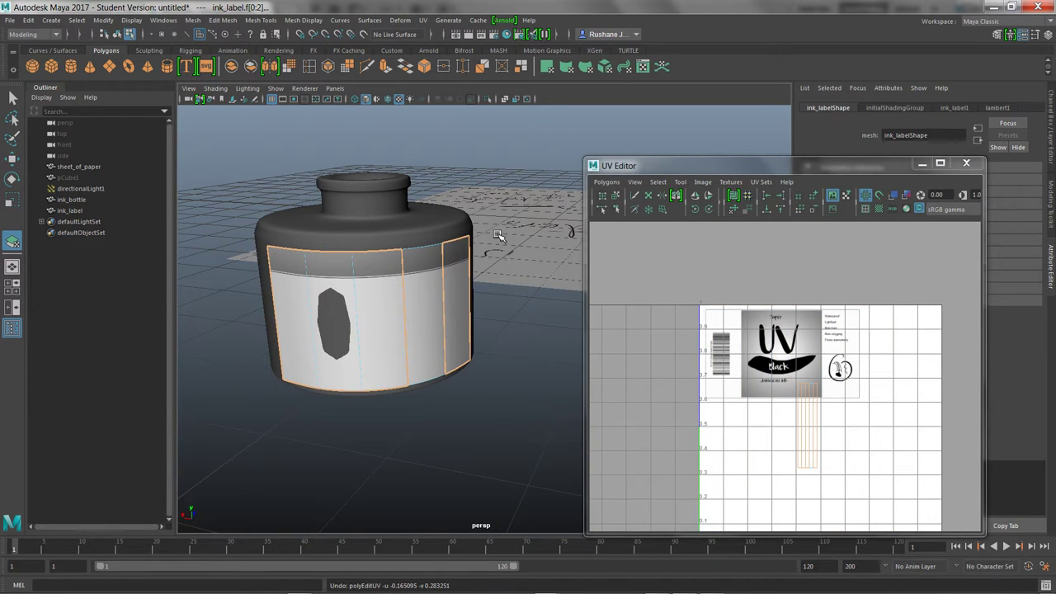
- Select the label's UV shell and move it over the label image
left_click(843, 447)
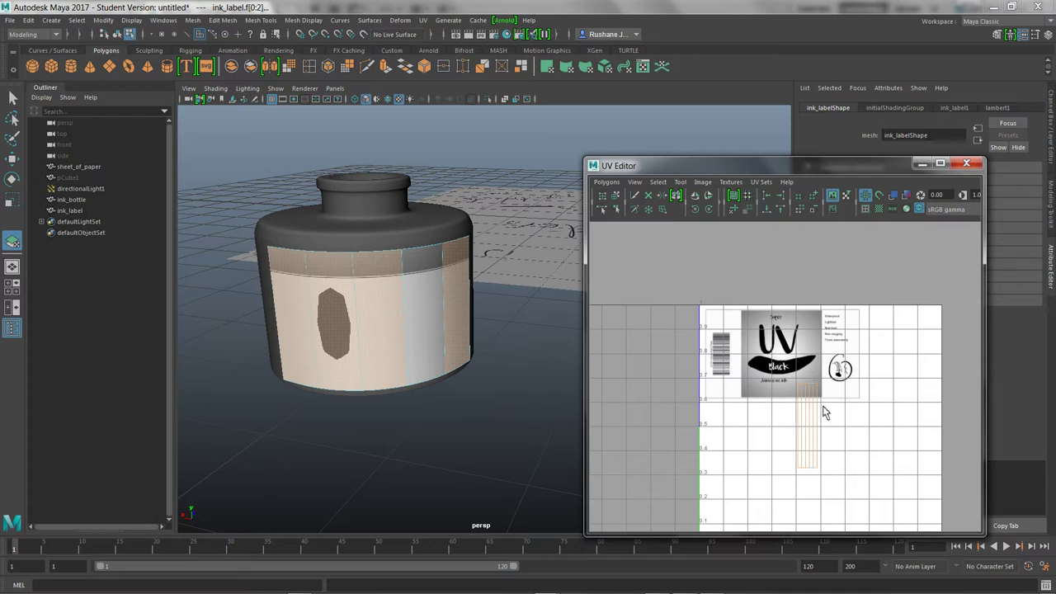
scroll(823, 413, "up", 5)
scroll(819, 390, "down", 2)
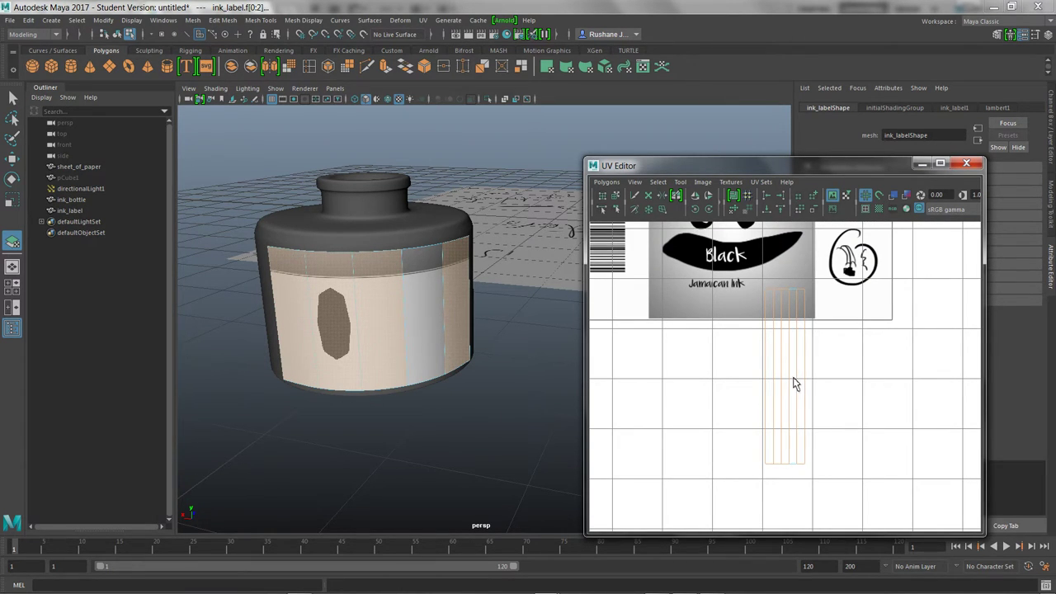
left_click(795, 379)
scroll(842, 373, "down", 1)
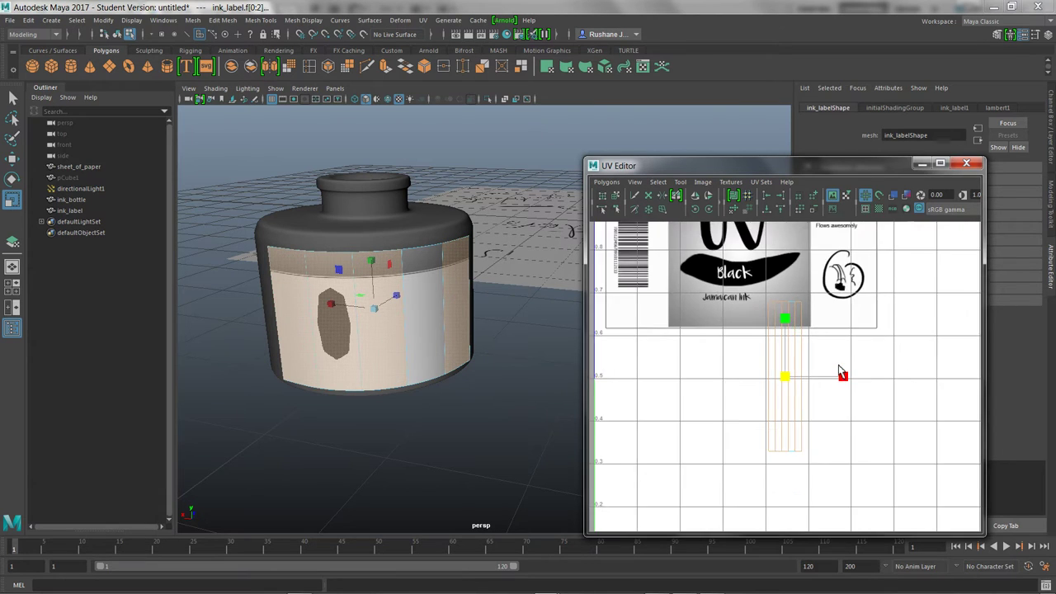
scroll(840, 371, "down", 2)
mouse_move(813, 380)
left_mouse_down()
mouse_move(788, 387)
mouse_move(763, 343)
mouse_move(705, 309)
mouse_move(985, 301)
left_mouse_up()
- Scale the UV shell wider across the image and nudge it into alignment
key("r")
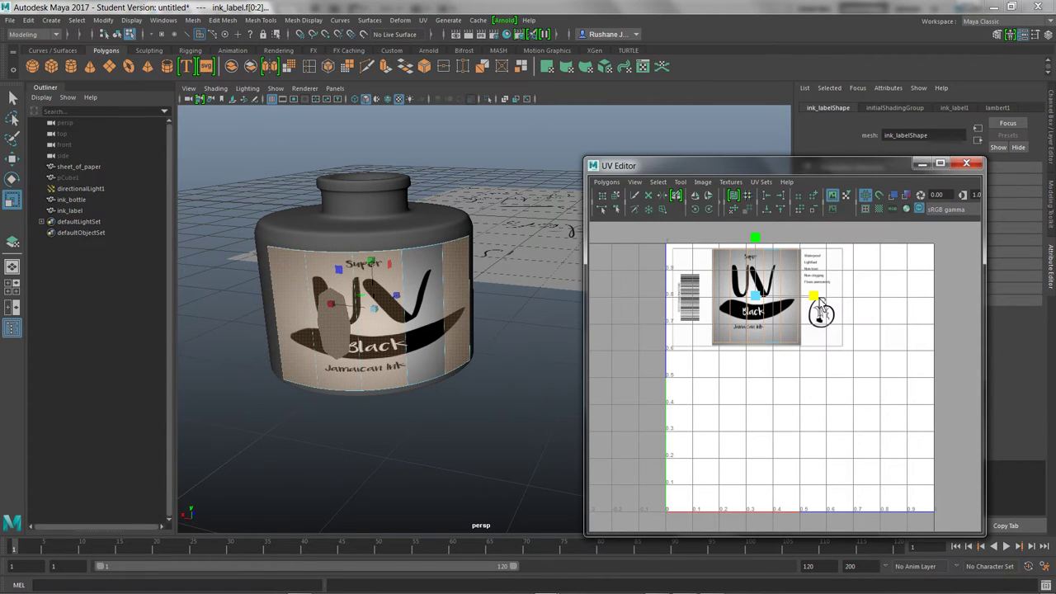
left_click_drag(818, 304, 874, 300)
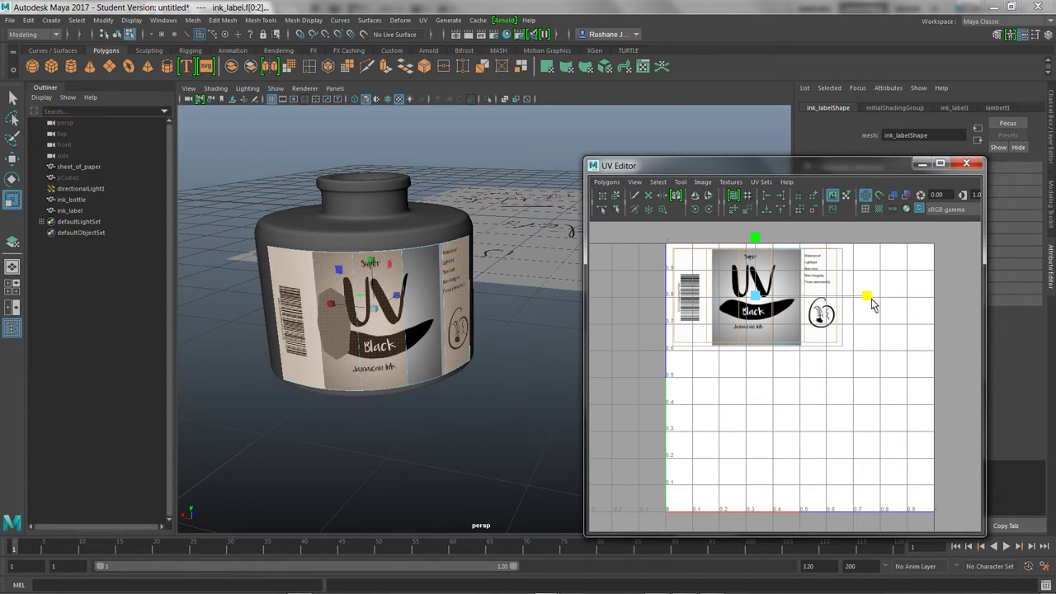
key("w")
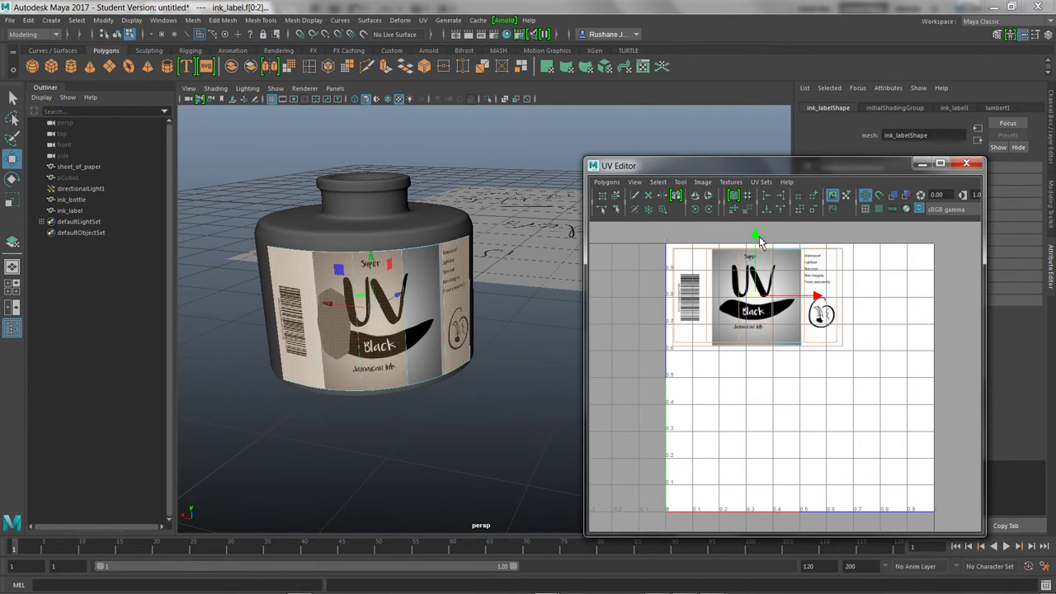
left_click_drag(761, 241, 757, 236)
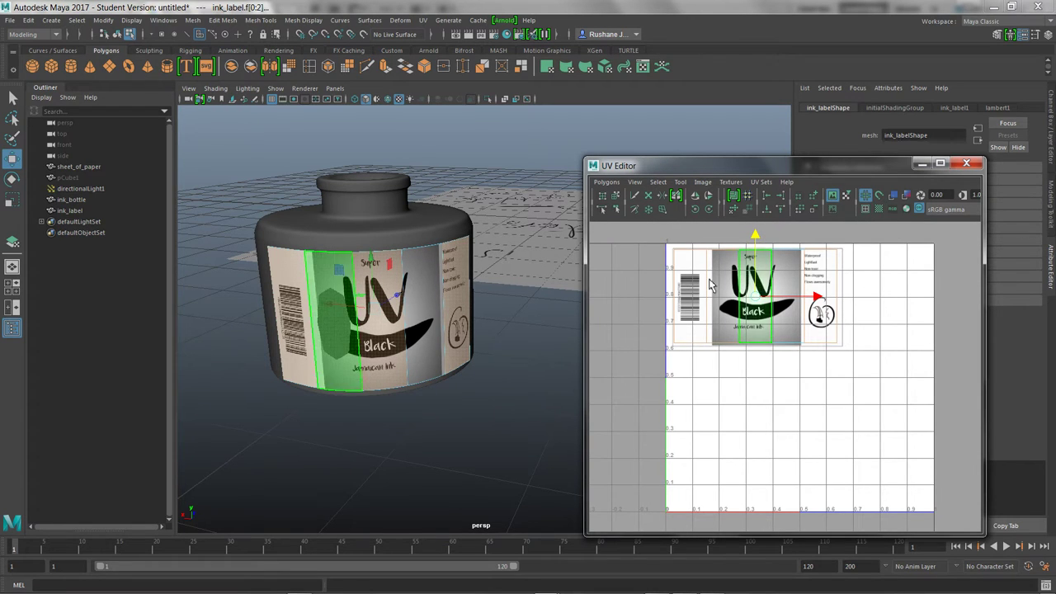
- Close the UV Editor, deselect the label and display it unsmoothed
left_click(967, 162)
left_click(563, 365)
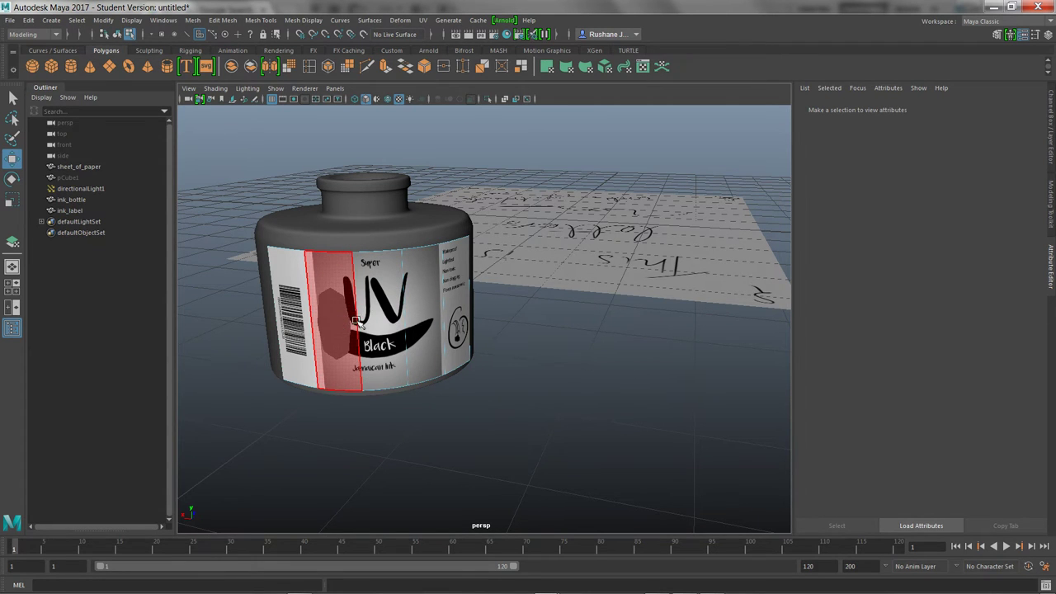
key("1")
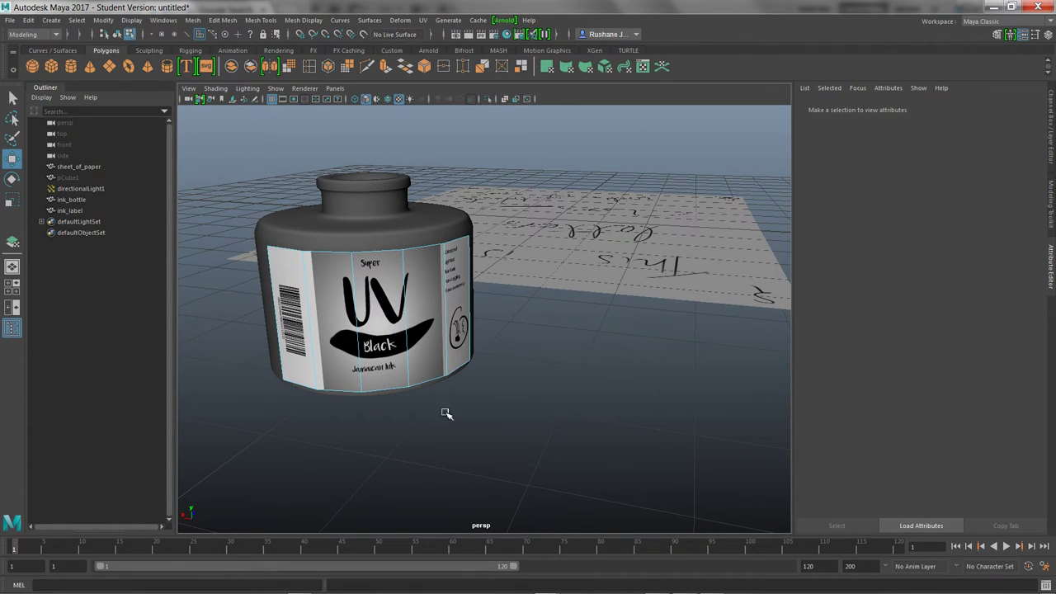
- Return to object mode, inspect the bottle and letter, and enable Use All Lights
left_click_drag(493, 380, 560, 361, "alt")
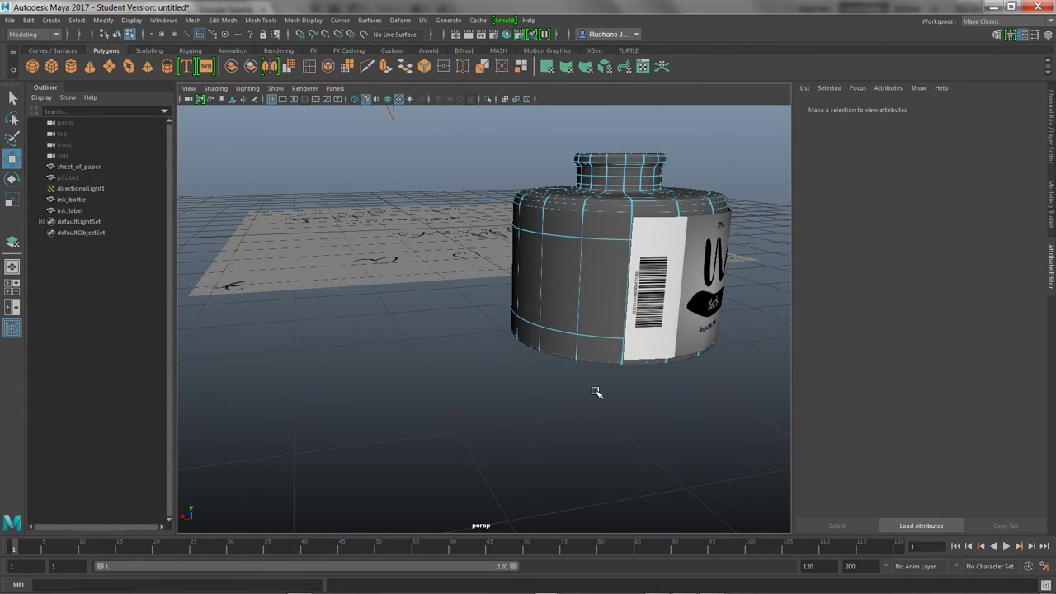
right_click_drag(556, 314, 609, 268)
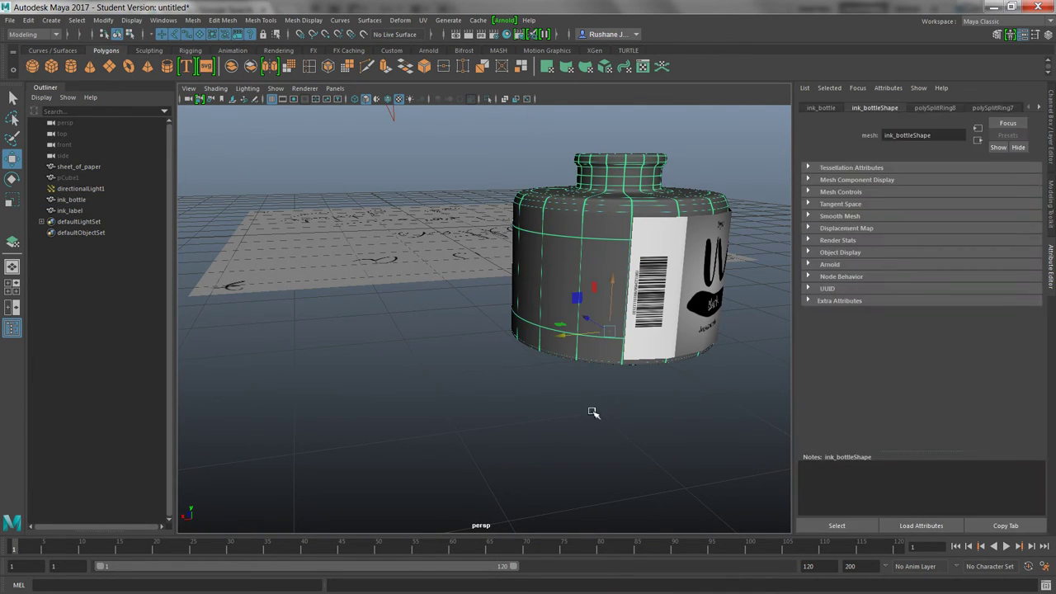
left_click(591, 415)
left_click_drag(613, 415, 625, 395, "alt")
left_click(546, 344)
left_click(591, 415)
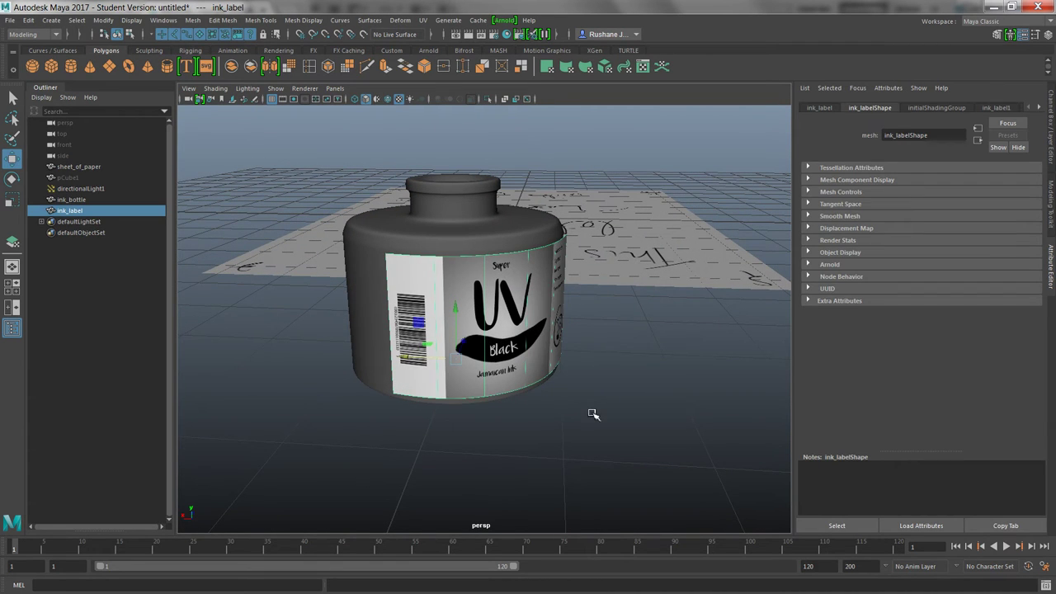
left_click_drag(574, 384, 558, 368, "alt")
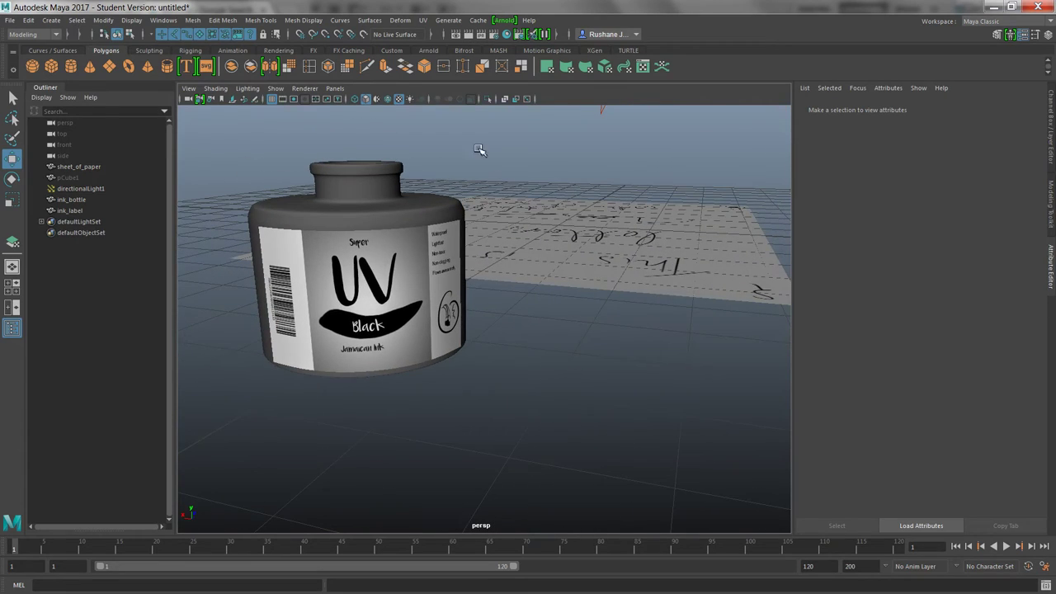
left_click(412, 99)
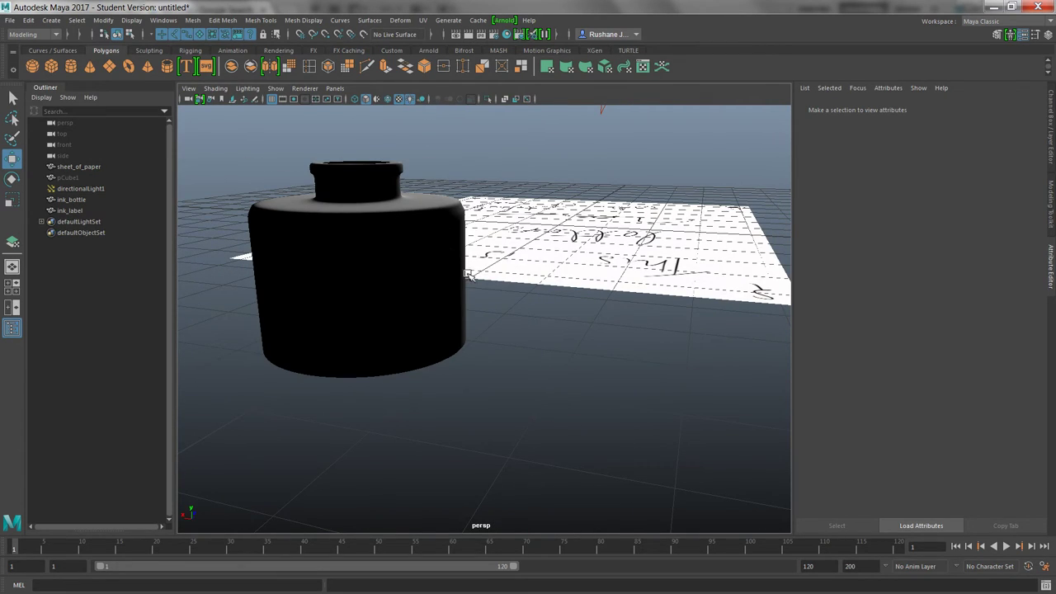
- Parent ink_label under ink_bottle in the Outliner
mouse_move(495, 309)
left_mouse_down("alt")
mouse_move(484, 325)
mouse_move(445, 330)
mouse_move(502, 304)
mouse_move(506, 314)
left_mouse_up("alt")
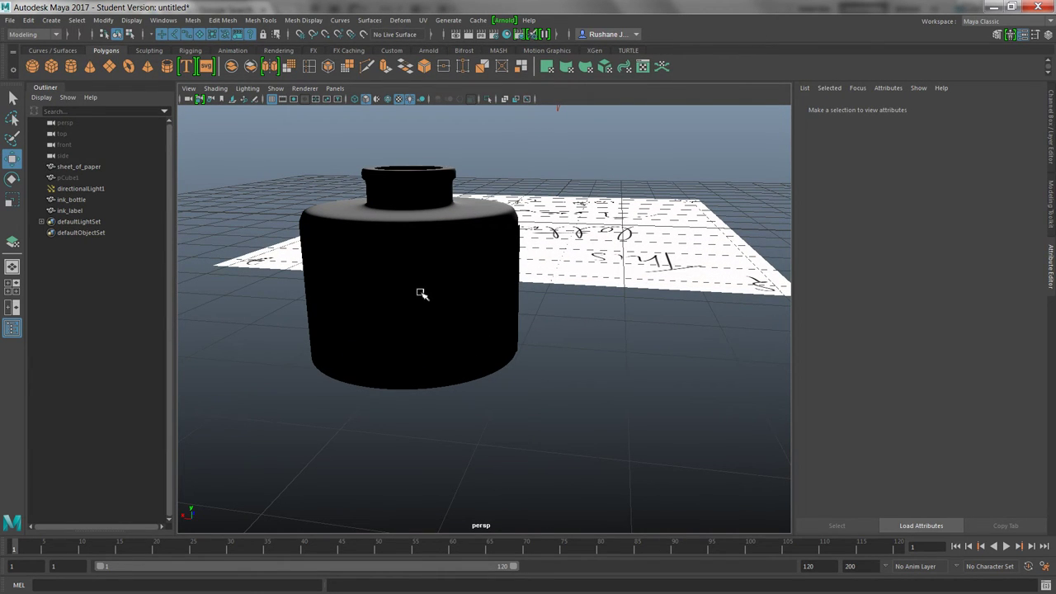
left_click(452, 271)
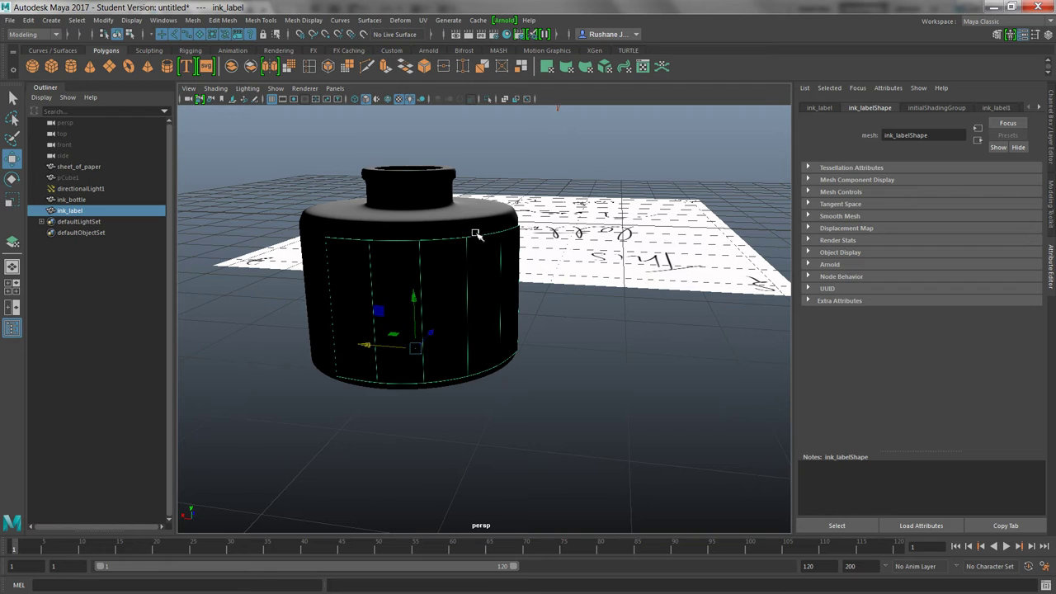
left_click(475, 233, "shift")
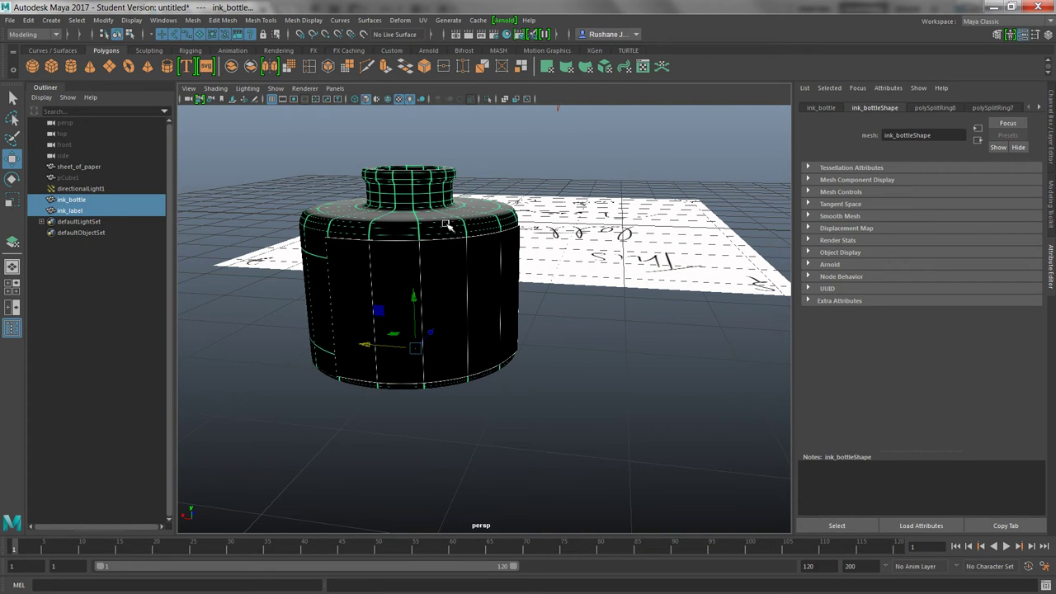
left_click(89, 211)
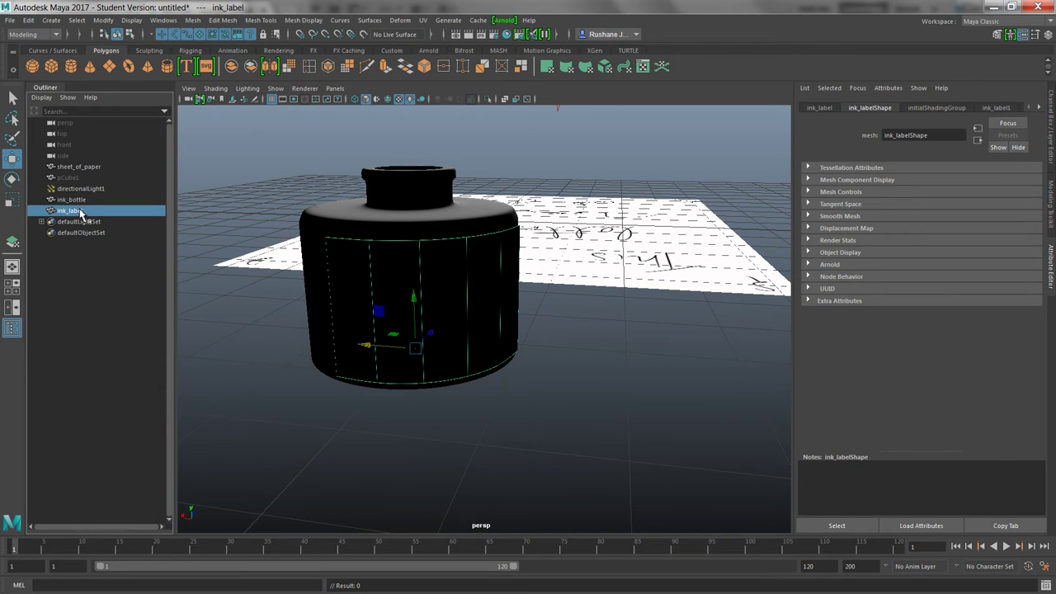
middle_click_drag(86, 210, 87, 208)
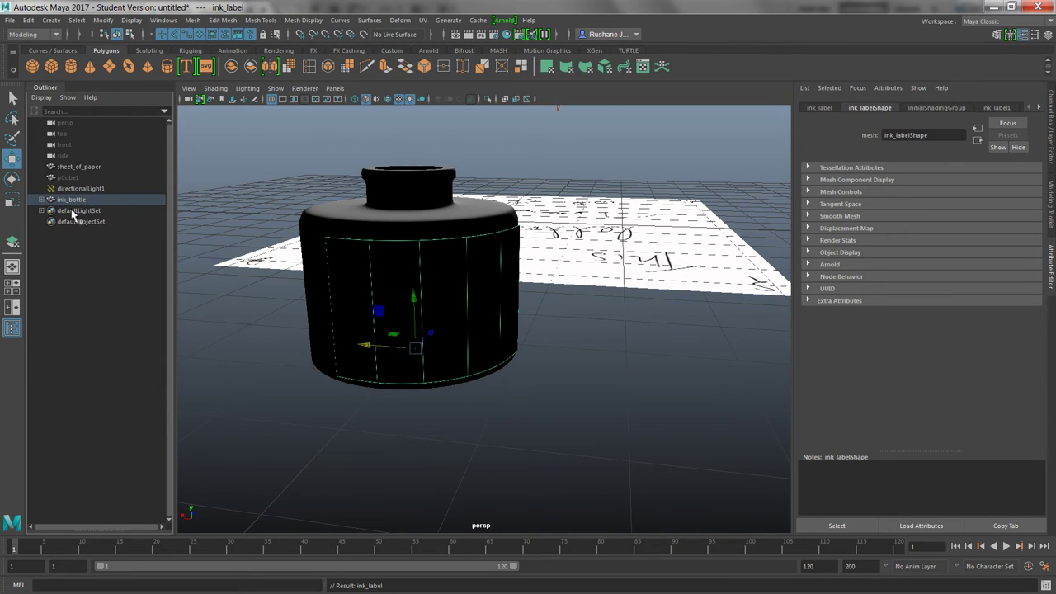
- Rotate ink_bottle about its vertical axis so the label faces the camera
left_click(66, 201)
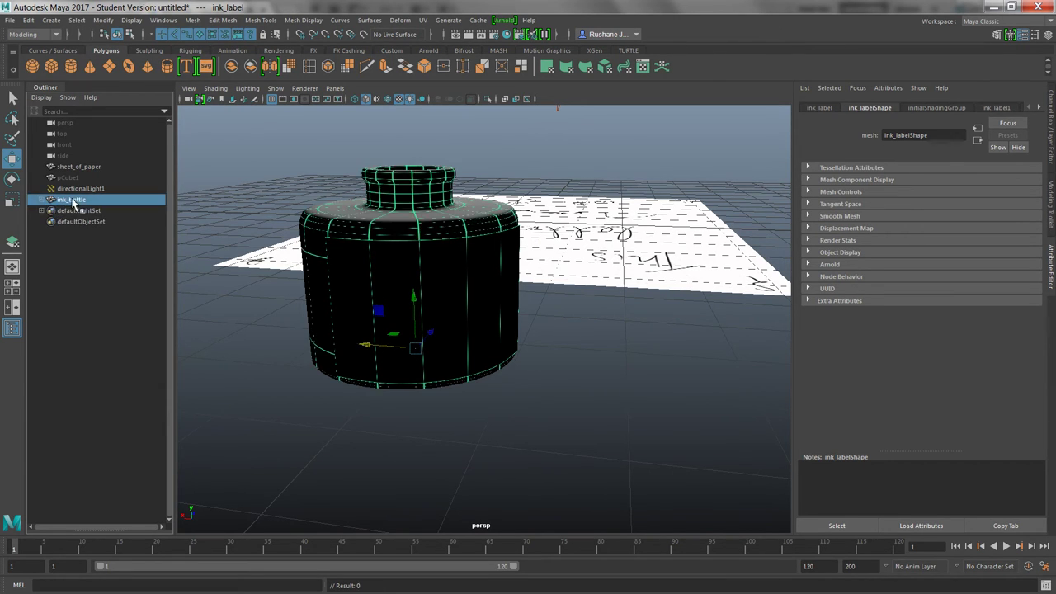
left_click(529, 368)
left_click(442, 220)
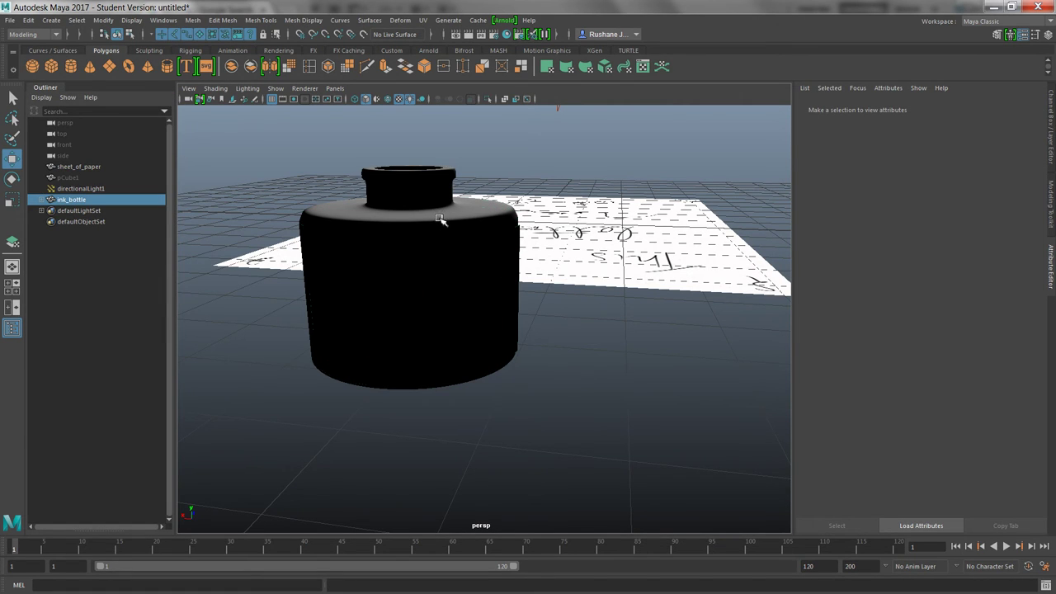
key("r")
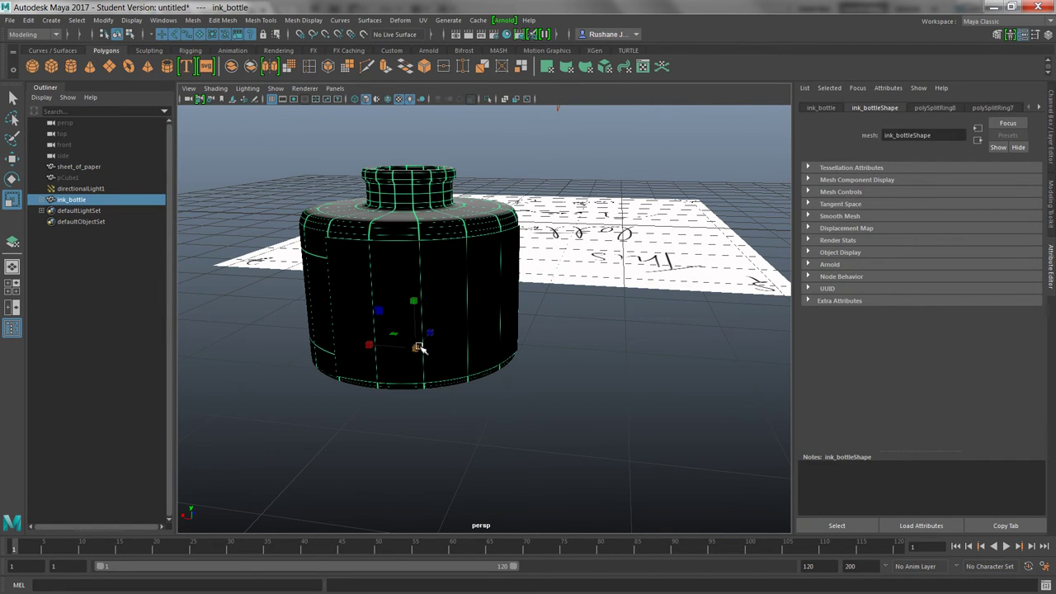
key("e")
left_click_drag(411, 372, 595, 287)
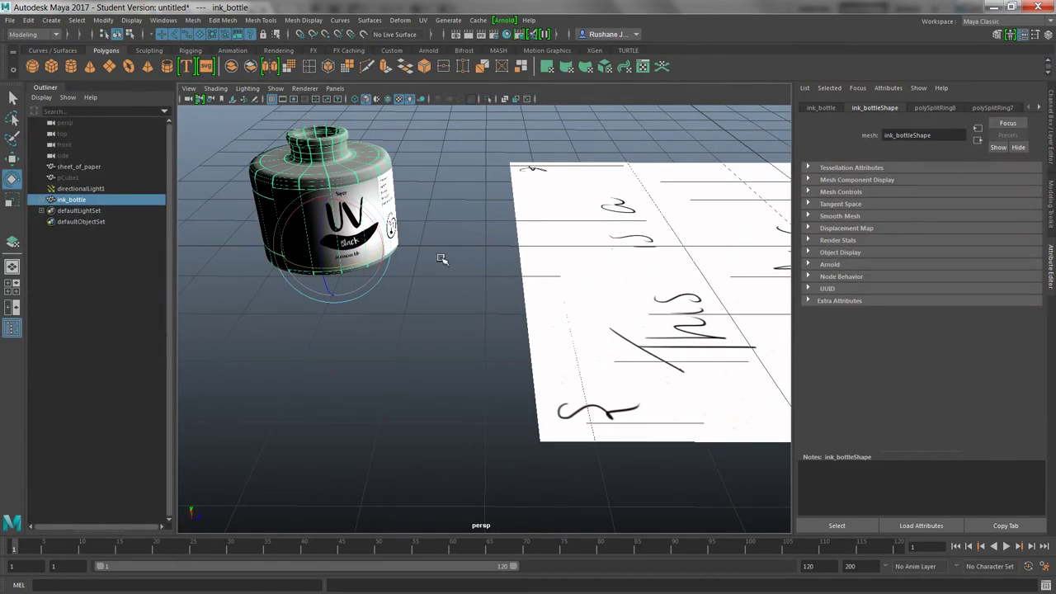
mouse_move(331, 274)
left_mouse_down()
mouse_move(369, 266)
mouse_move(347, 273)
left_mouse_up()
left_click(420, 327)
left_click_drag(433, 353, 392, 346, "alt")
scroll(438, 290, "down", 5)
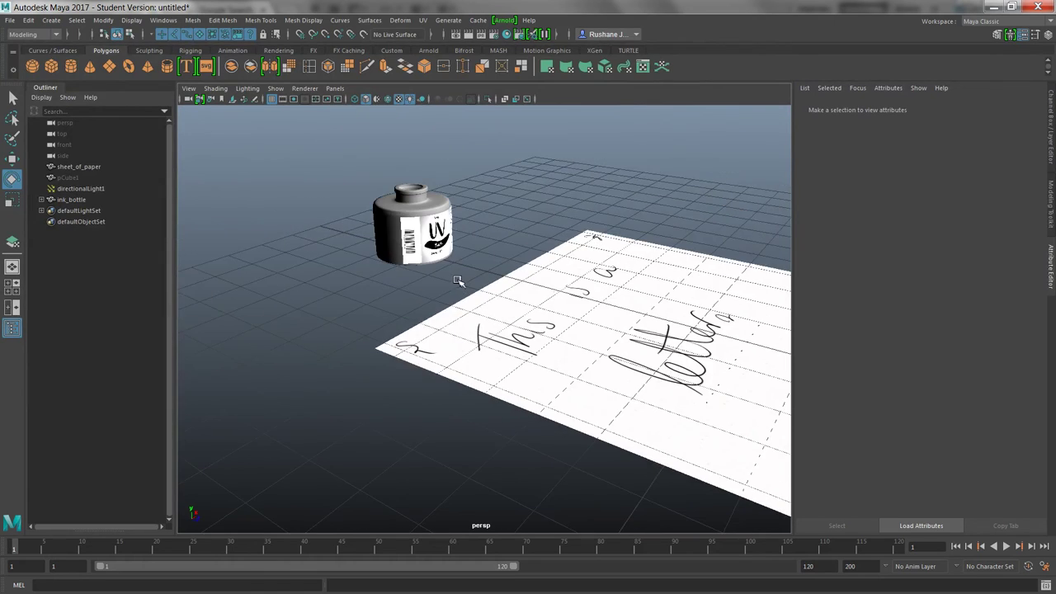
- Unhide the desk pCube1 with Shift+H and frame the bottle and letter on it
left_click(66, 177)
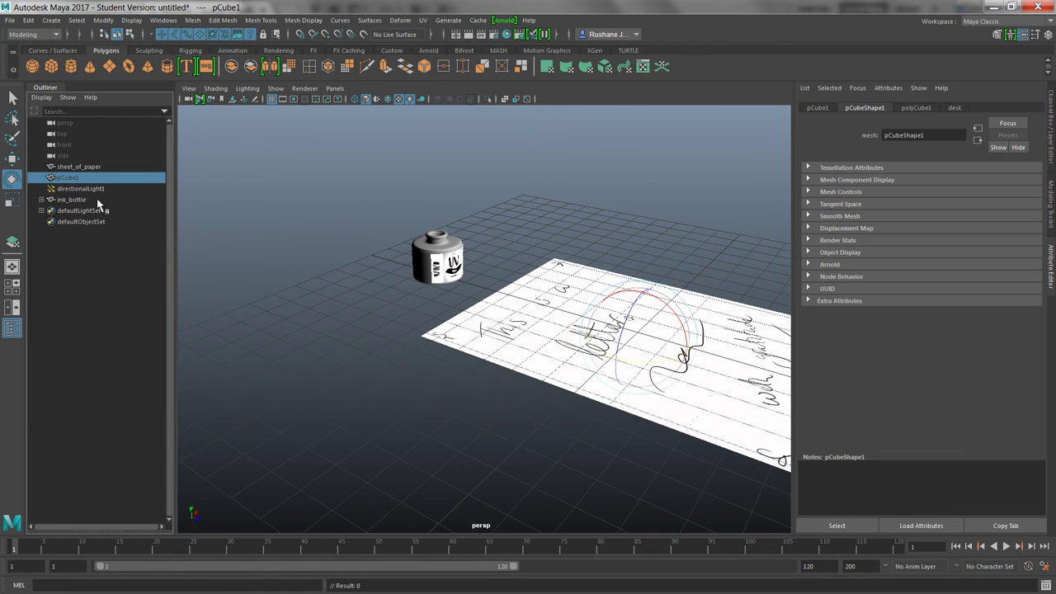
key("shift+h")
left_click(446, 438)
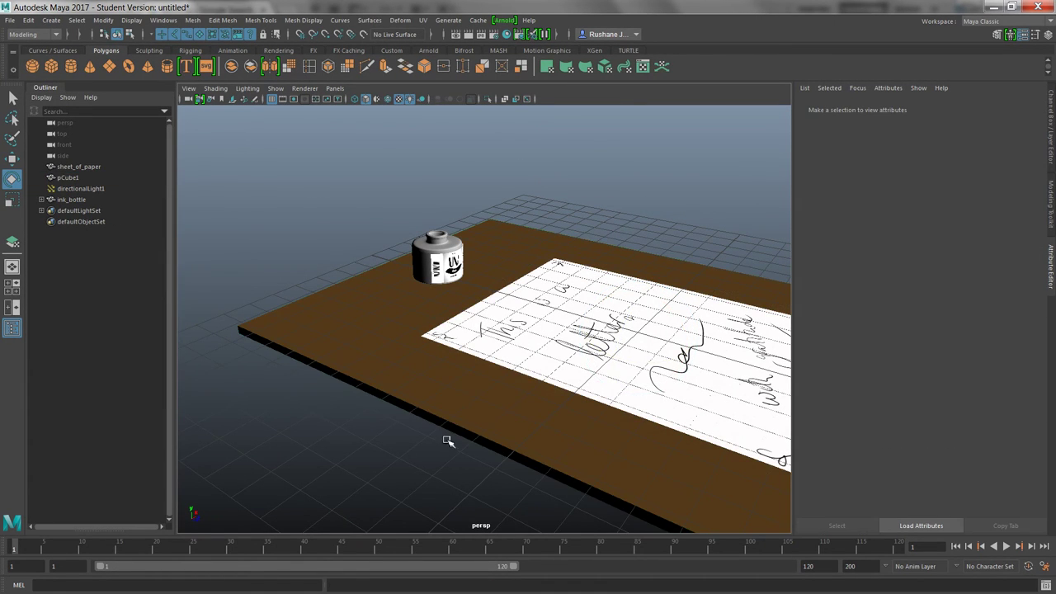
mouse_move(443, 438)
left_mouse_down("alt")
mouse_move(325, 385)
mouse_move(478, 405)
mouse_move(471, 401)
mouse_move(500, 429)
mouse_move(478, 399)
left_mouse_up("alt")
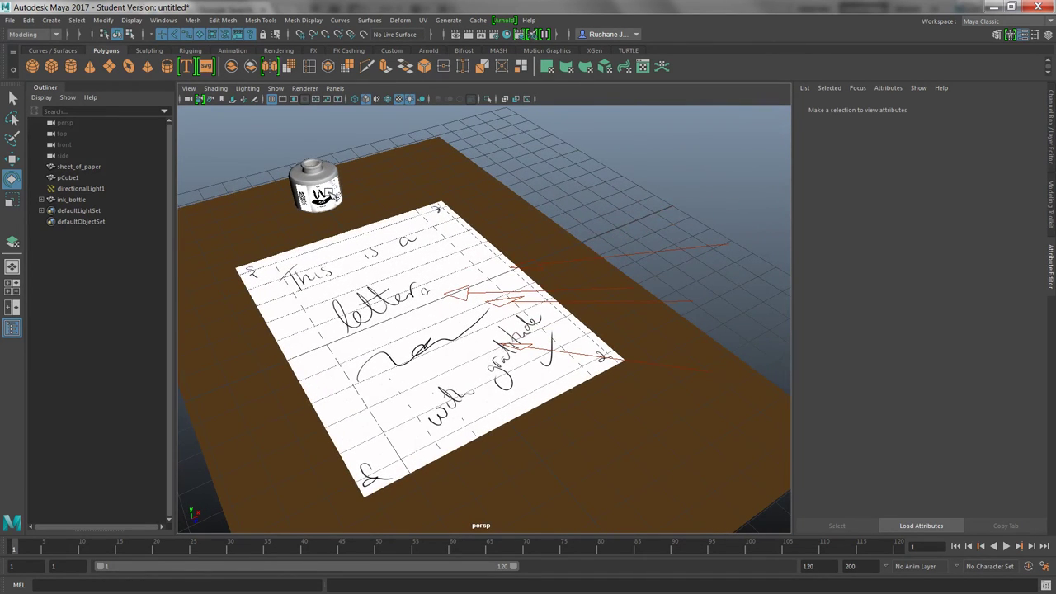
left_click(327, 195)
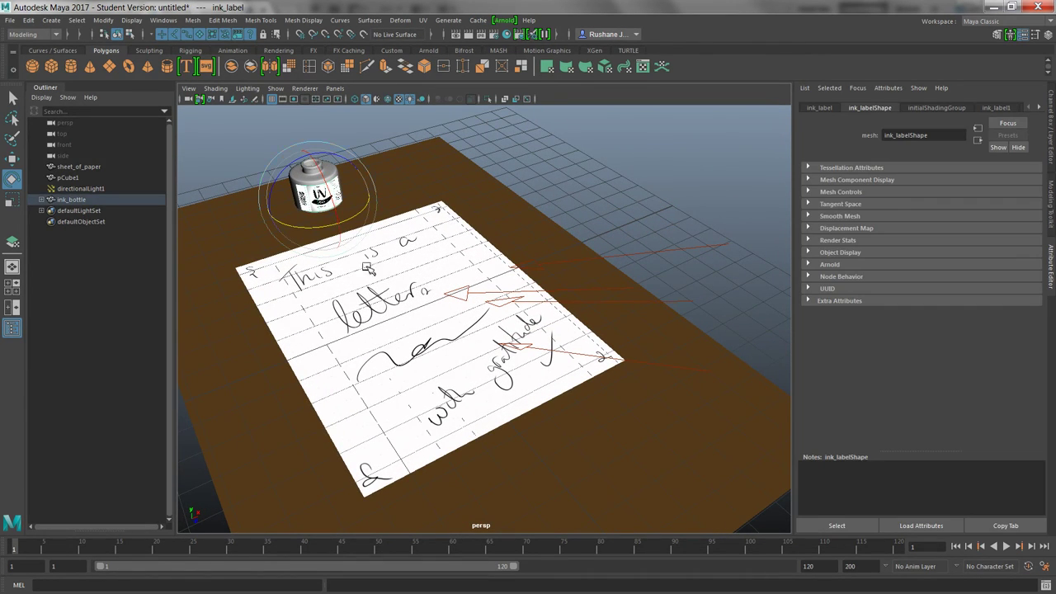
left_click(368, 268)
left_click(334, 199)
middle_click_drag(342, 322, 375, 309, "alt")
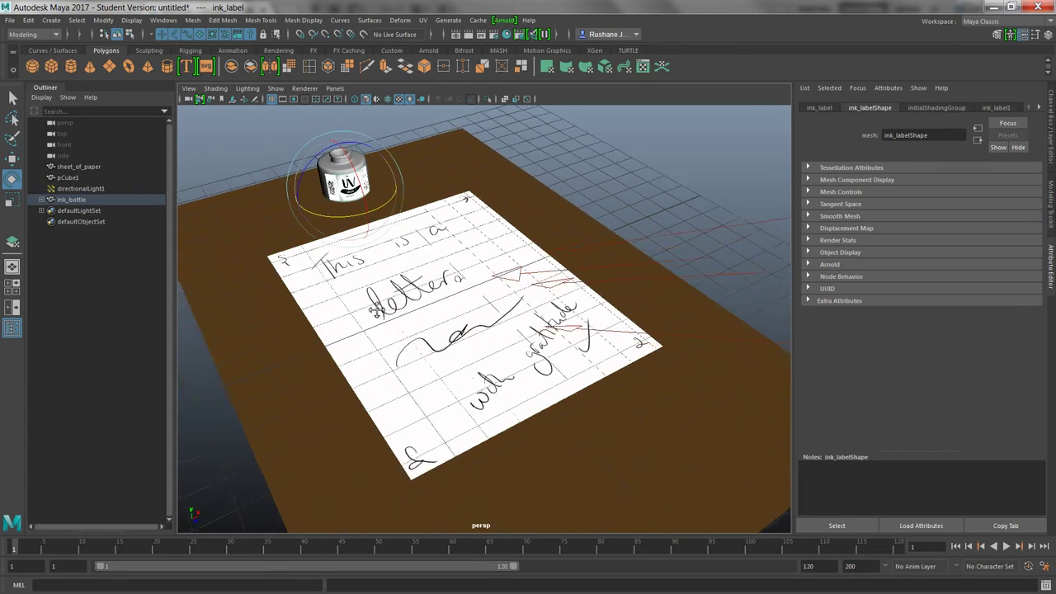
mouse_move(376, 309)
left_mouse_down("alt")
mouse_move(365, 407)
mouse_move(405, 457)
mouse_move(444, 388)
mouse_move(417, 427)
mouse_move(382, 431)
mouse_move(411, 428)
mouse_move(448, 397)
mouse_move(435, 350)
left_mouse_up("alt")
left_click(427, 408)
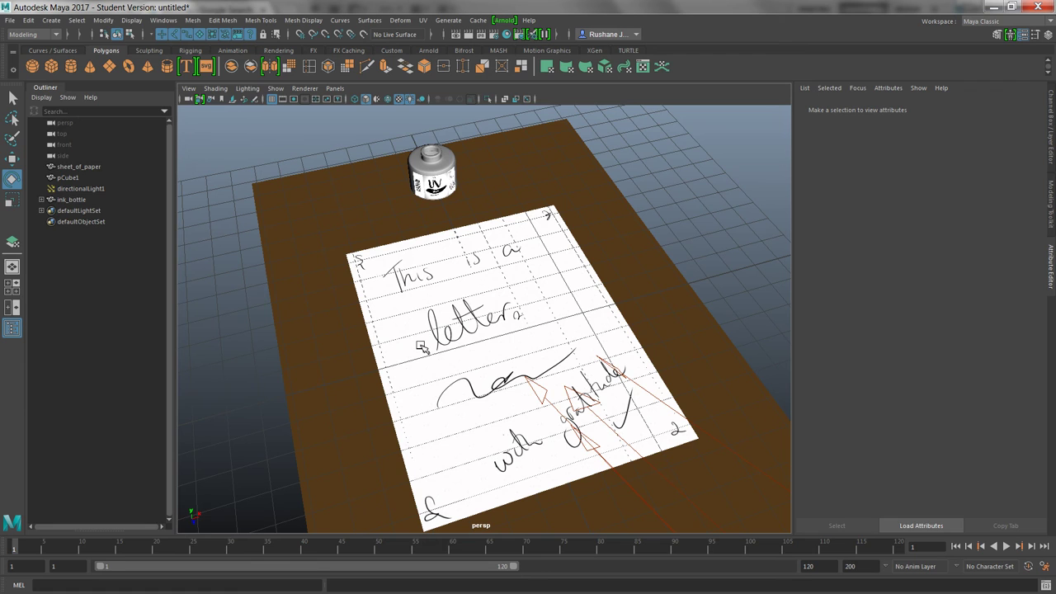
- Start Save Scene As and navigate to the week 2 project's scenes folder
left_click(10, 20)
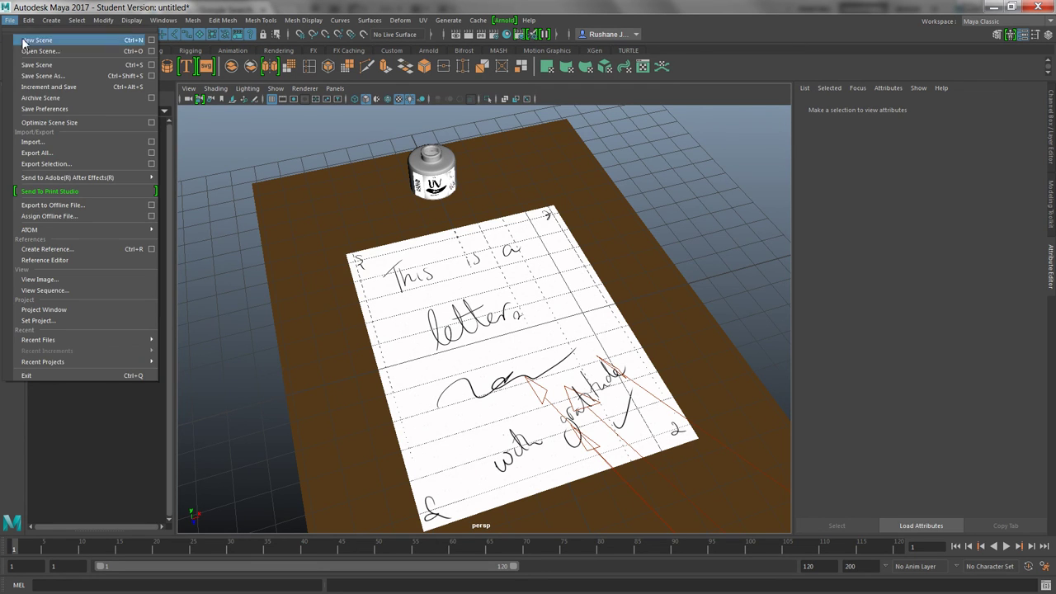
left_click(48, 64)
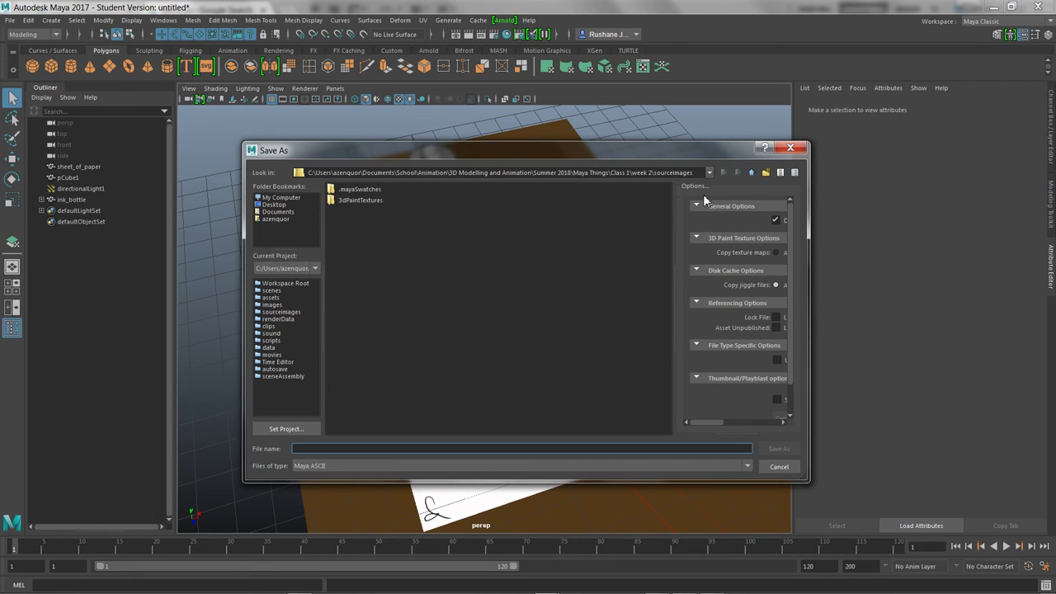
left_click(749, 172)
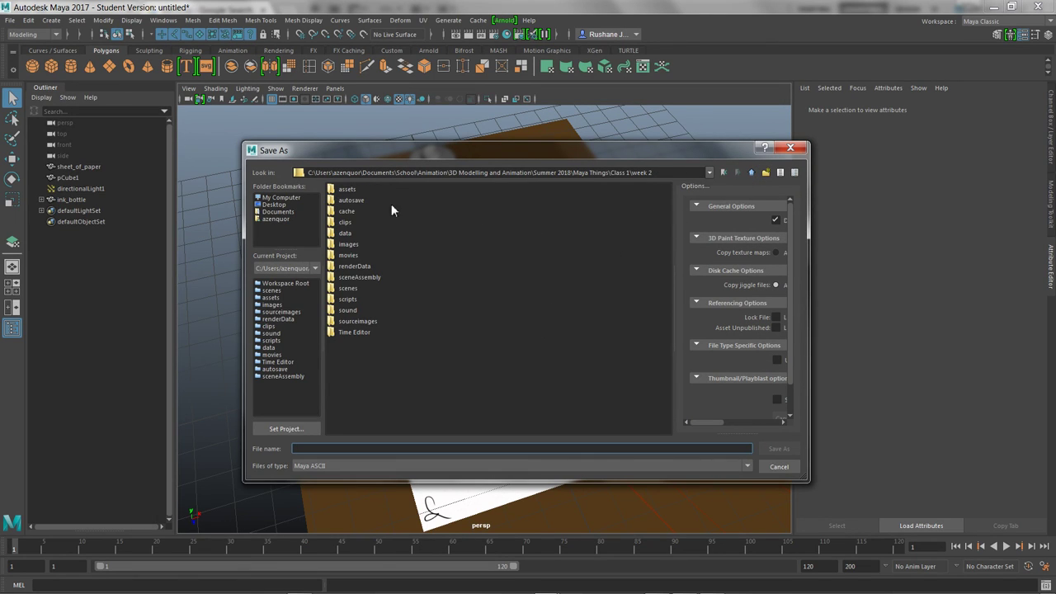
left_click(360, 191)
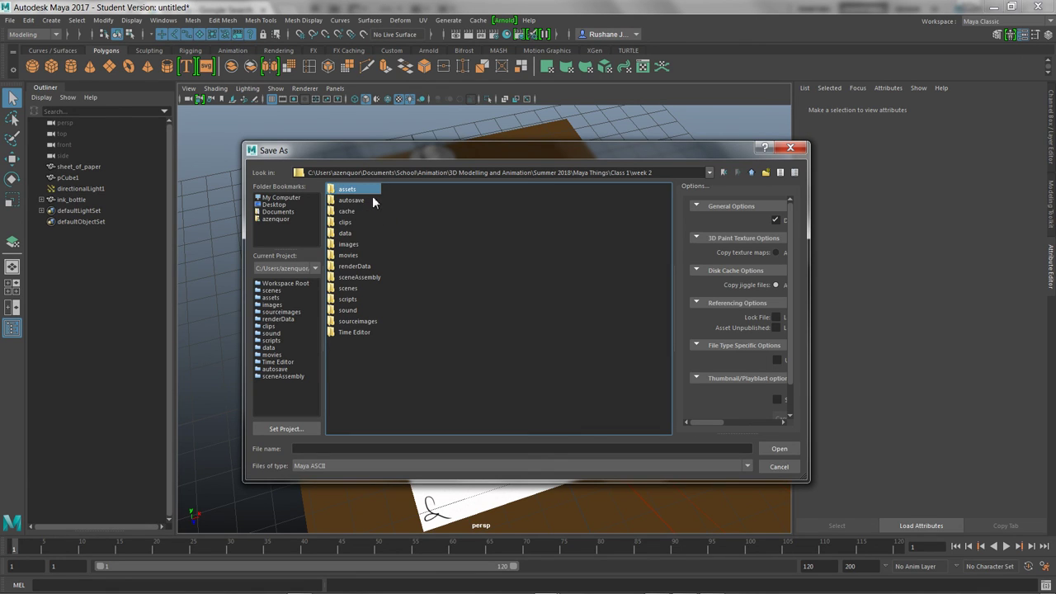
double_click(348, 288)
- Name the file 'writing desk' and save it, accepting the student version warning
left_click(347, 449)
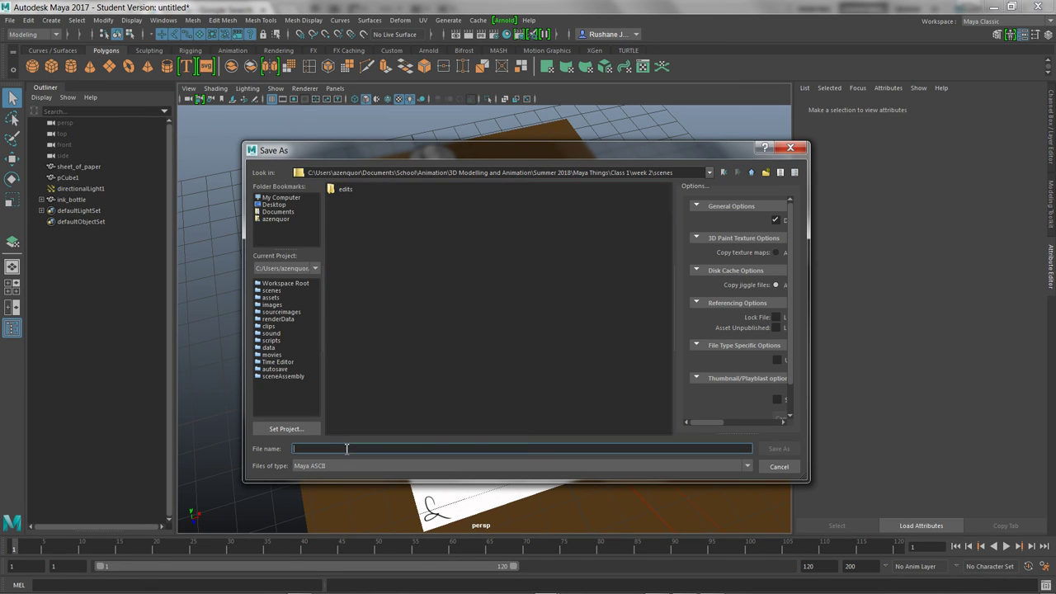
type("ink desk")
key("ctrl+a")
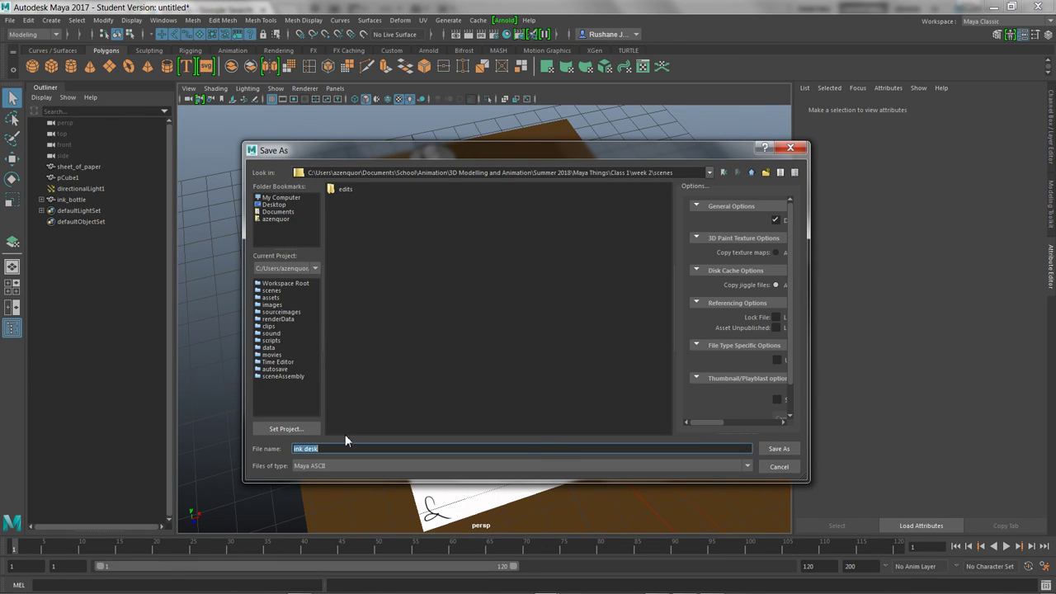
type("writing")
key("Return")
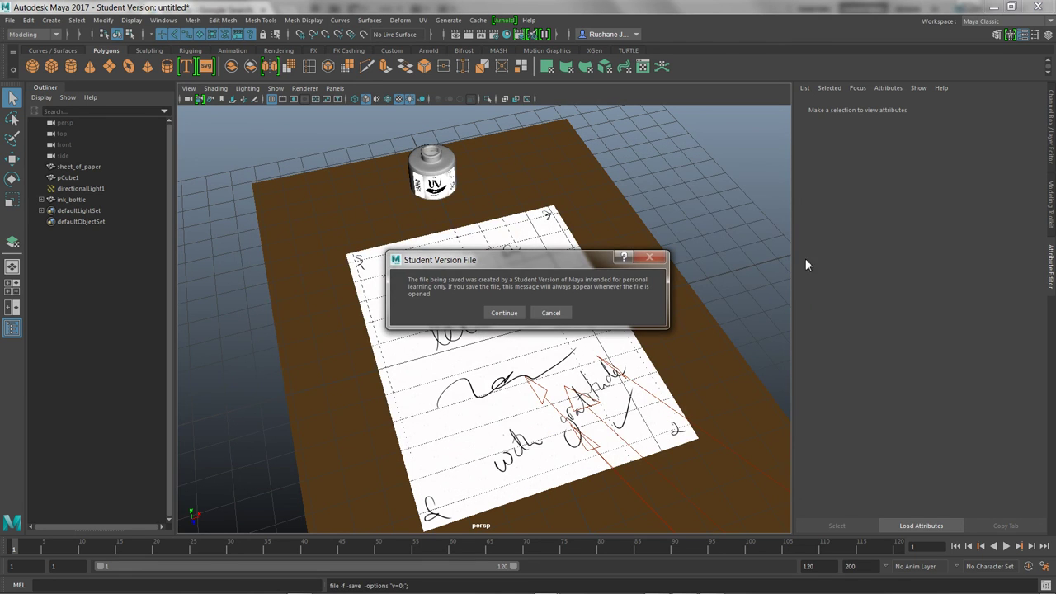
left_click(504, 313)
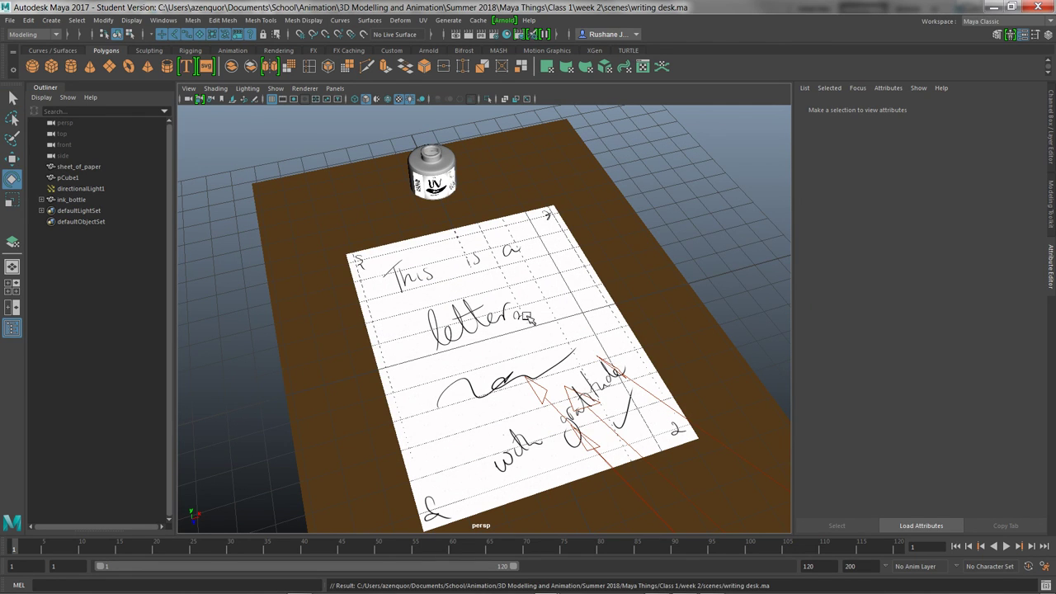